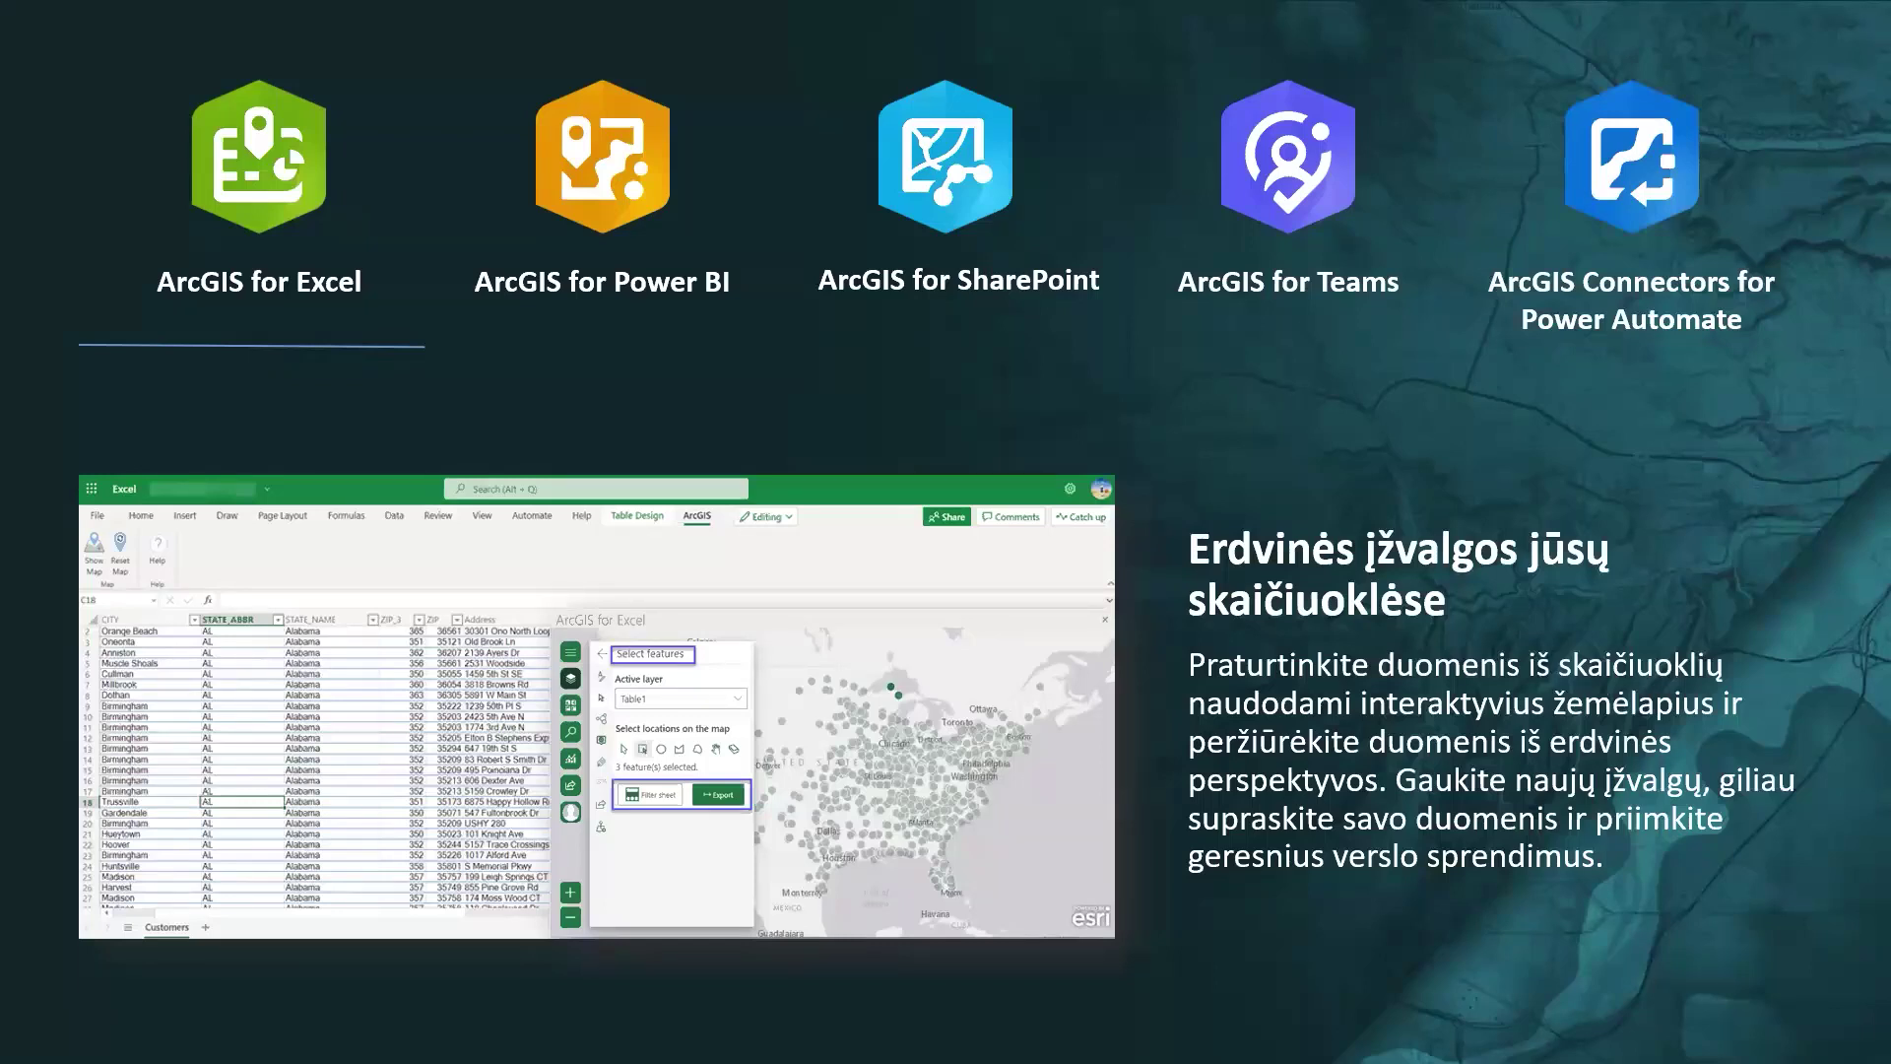
Move the slideshow from the ArcGIS for Excel slide to the DEMONSTRACIJA title slide
key("Right")
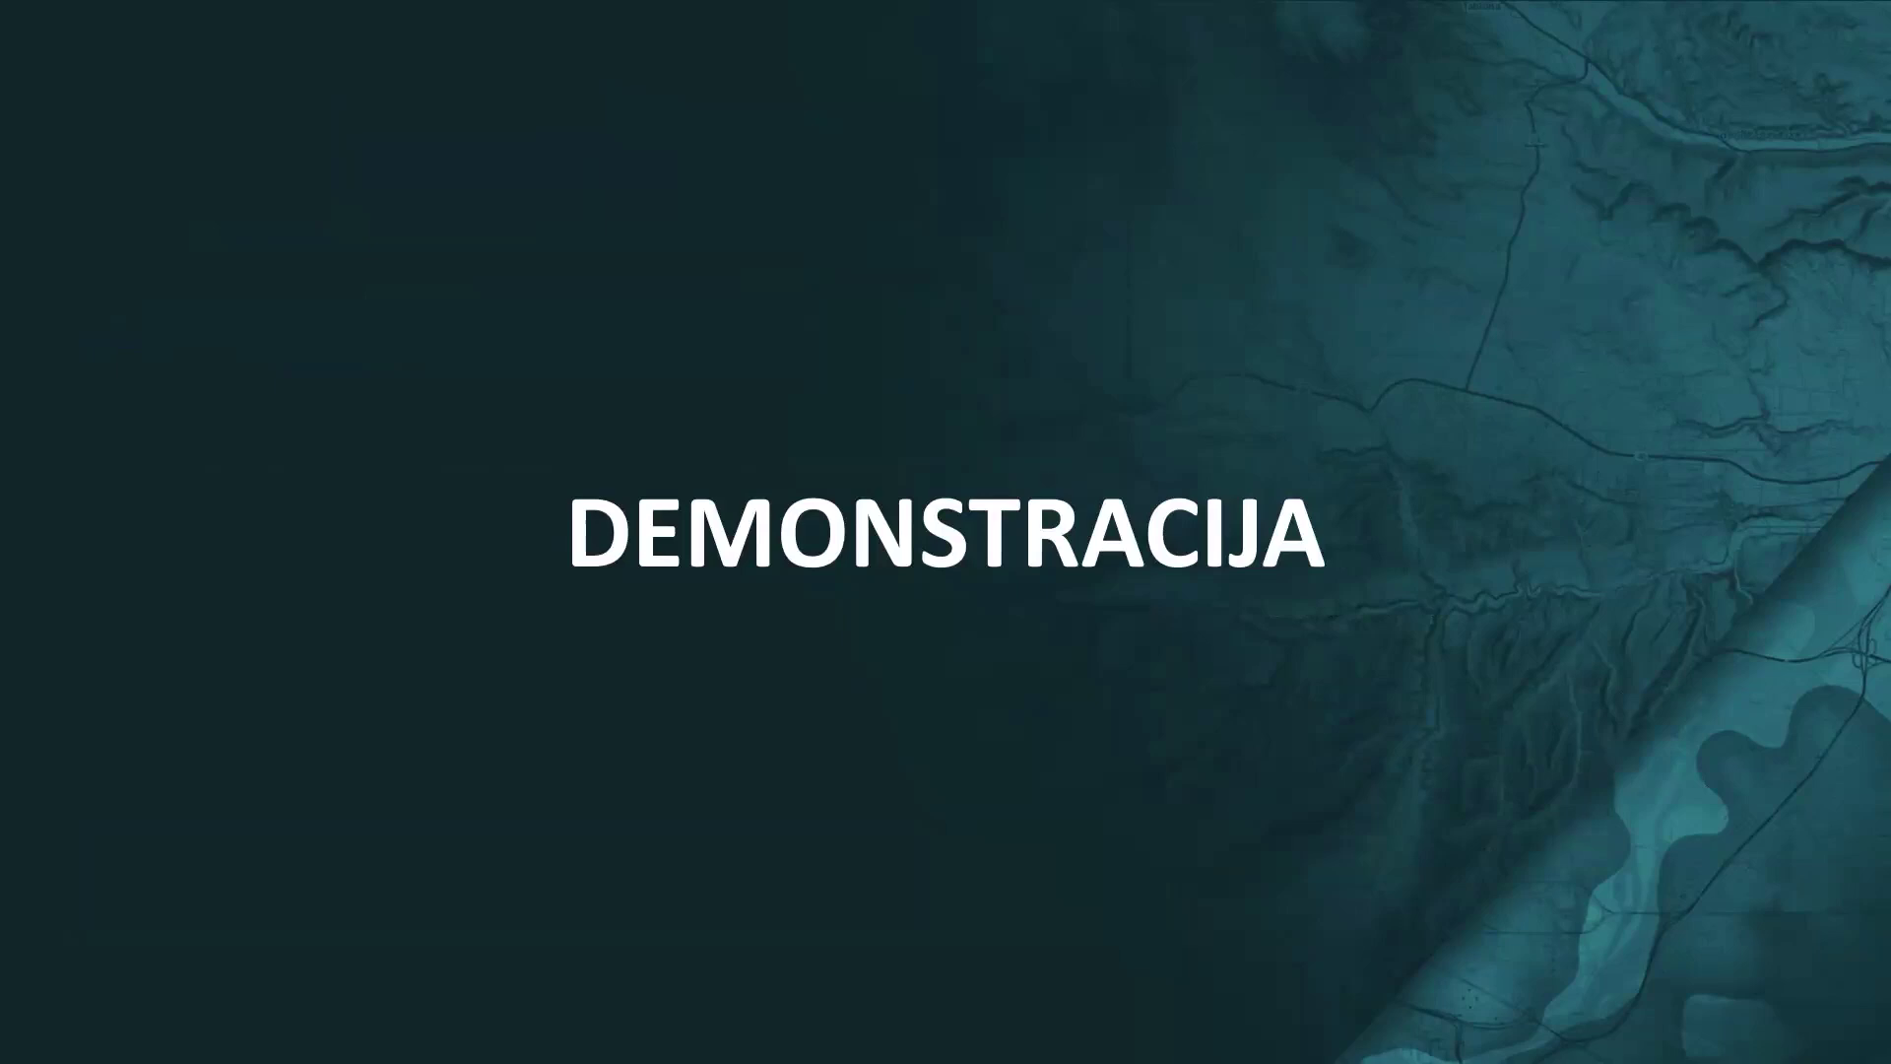
Switch from the slideshow to the BPC_demo.xlsx window and scroll across its incident columns
key("super")
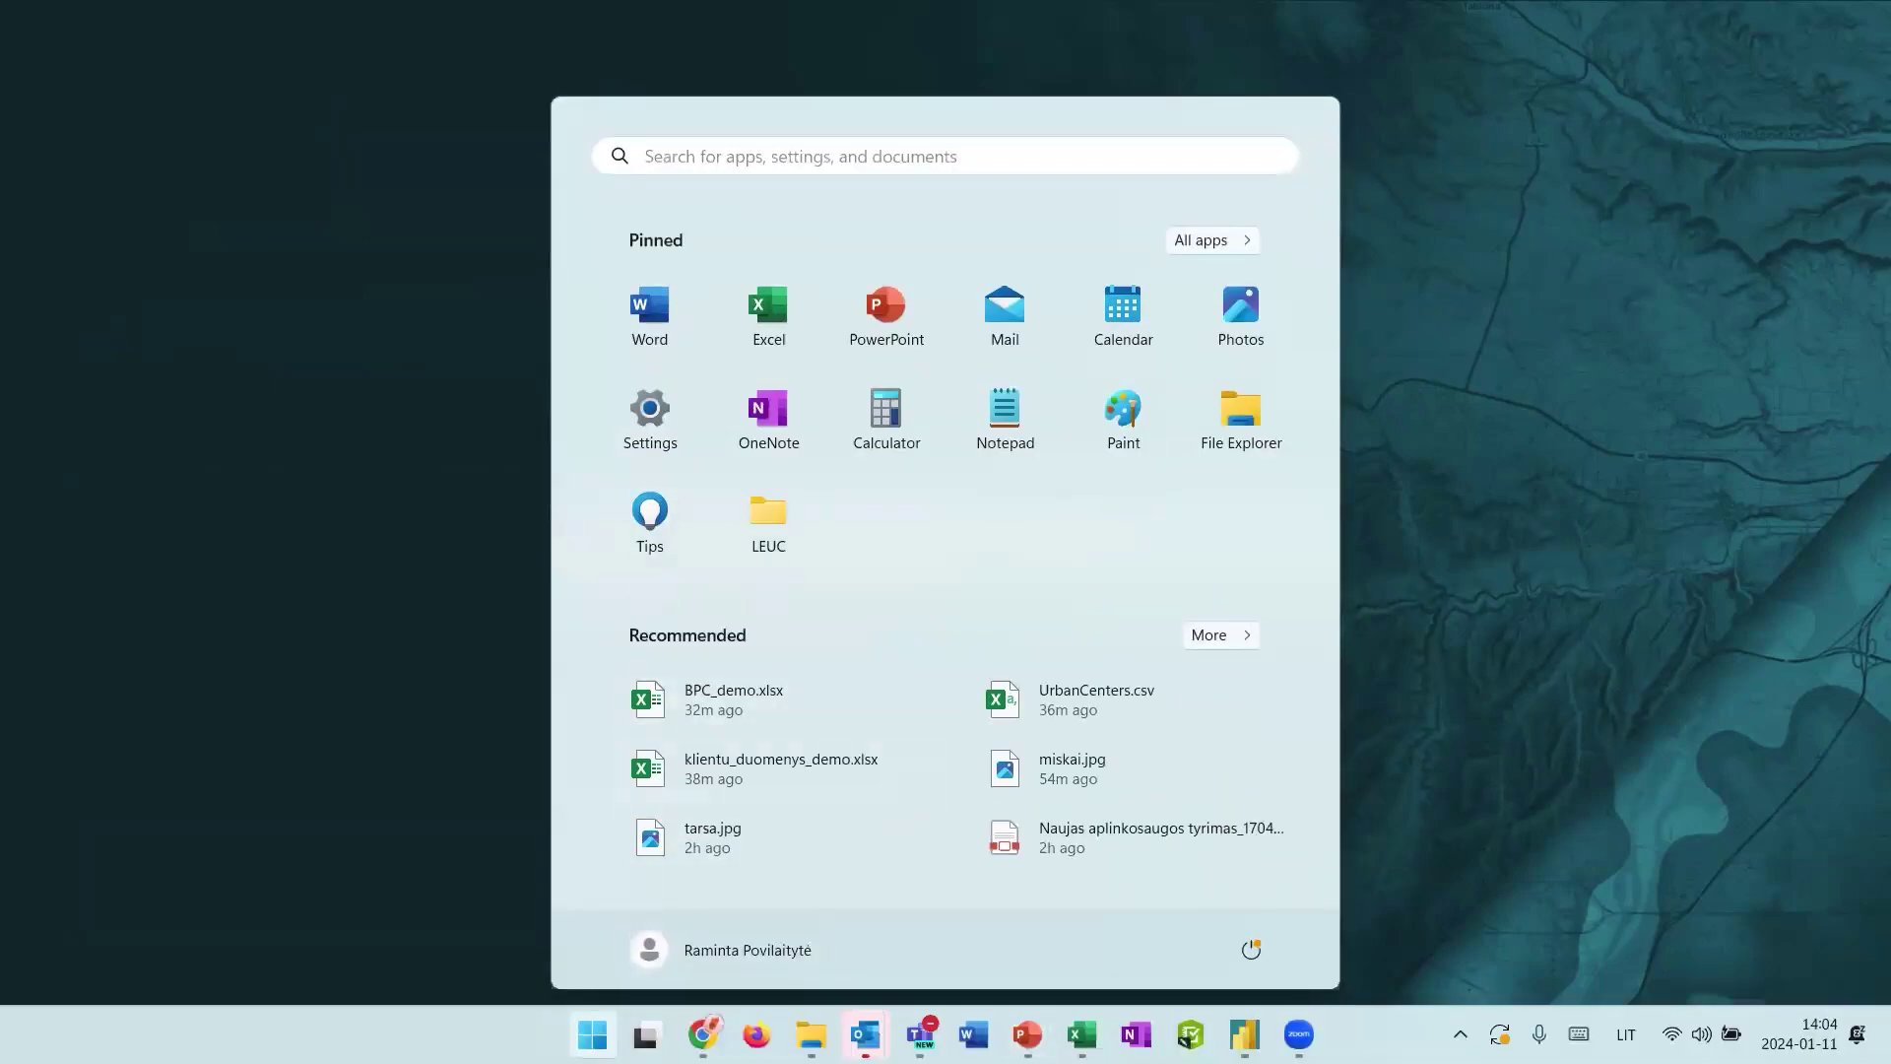
mouse_move(1081, 1035)
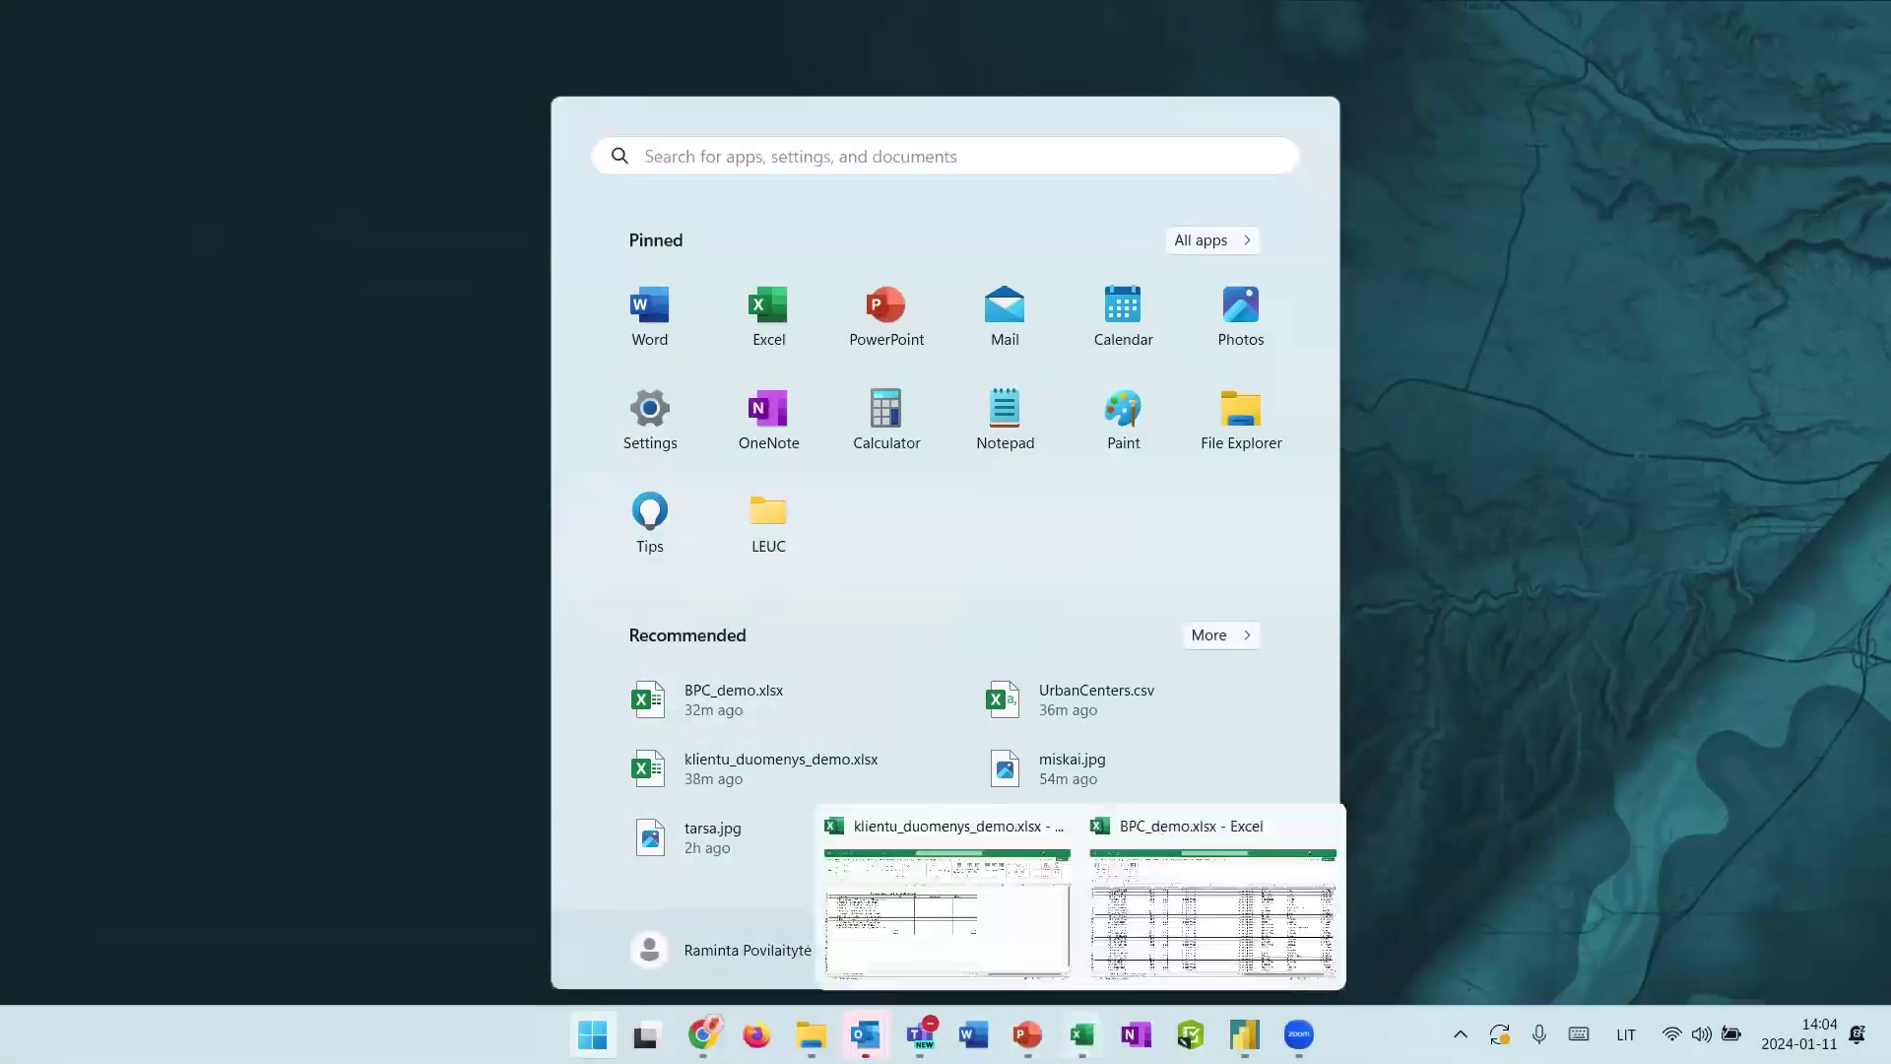
left_click(1143, 924)
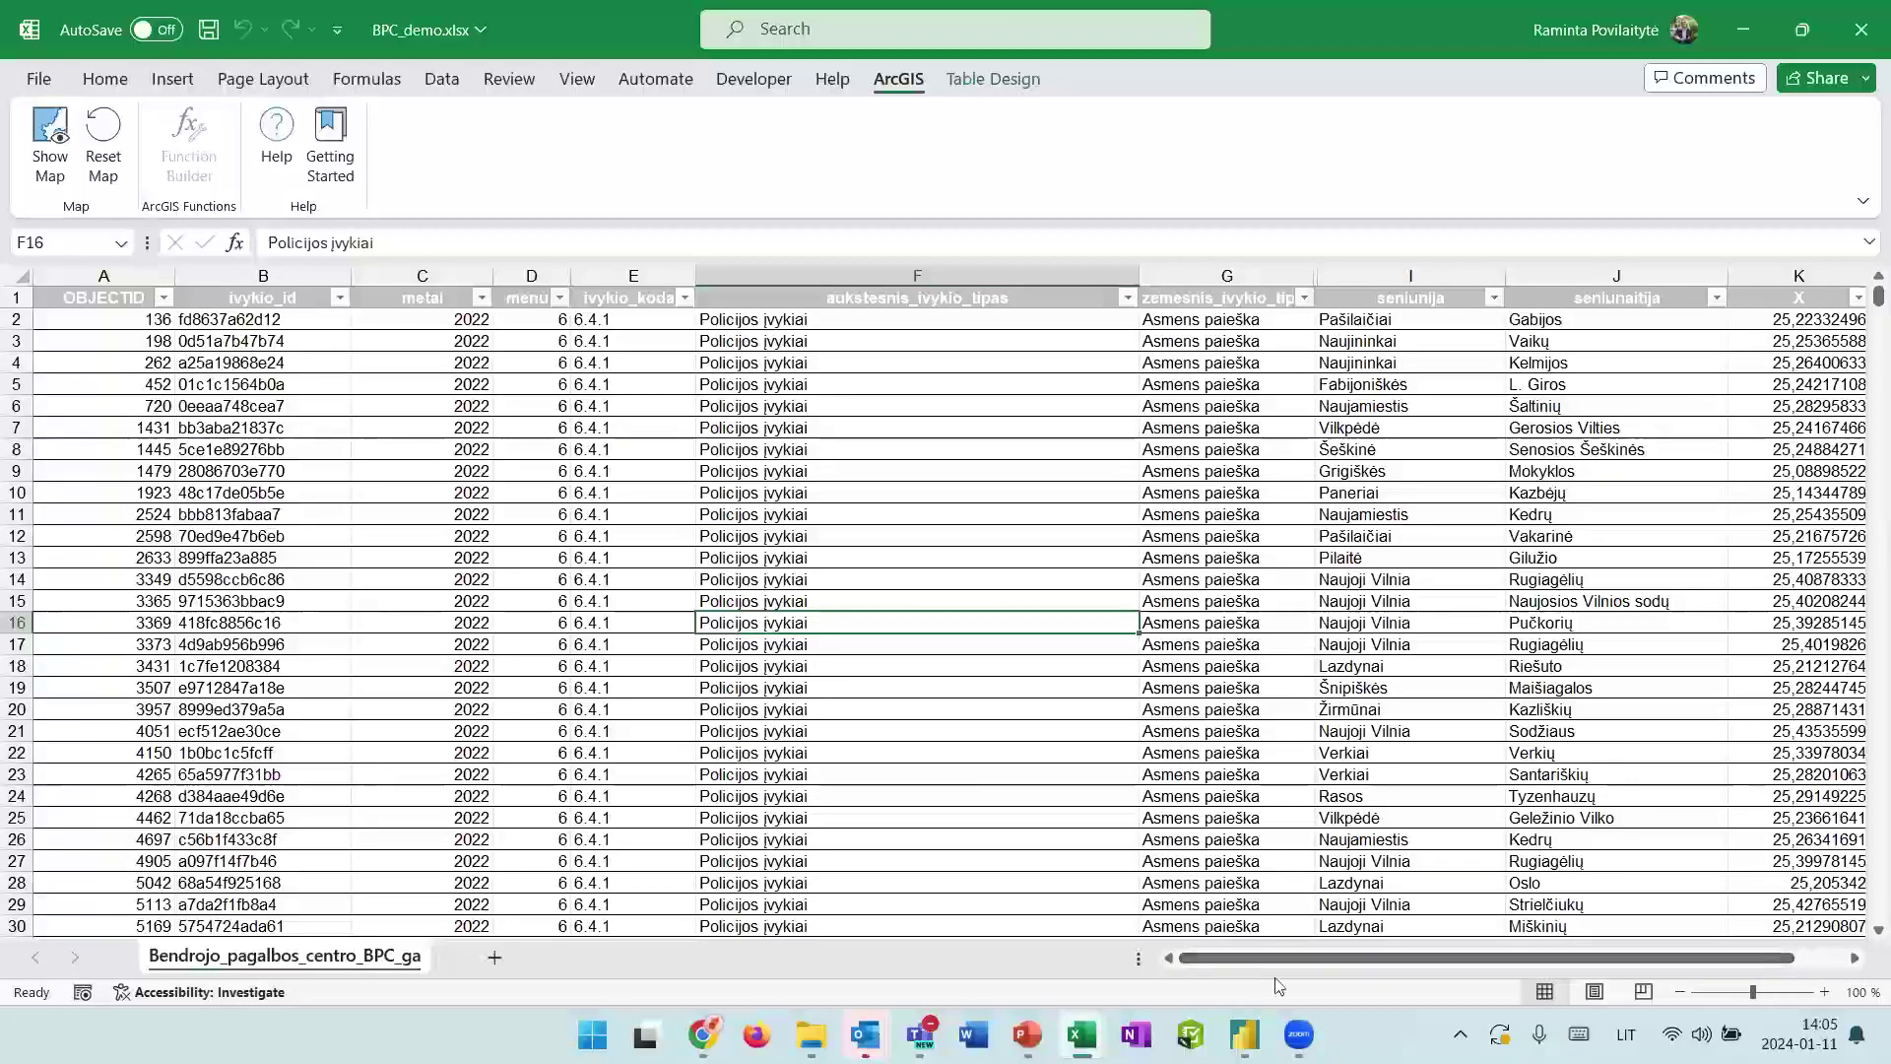
left_click_drag(1293, 961, 1399, 980)
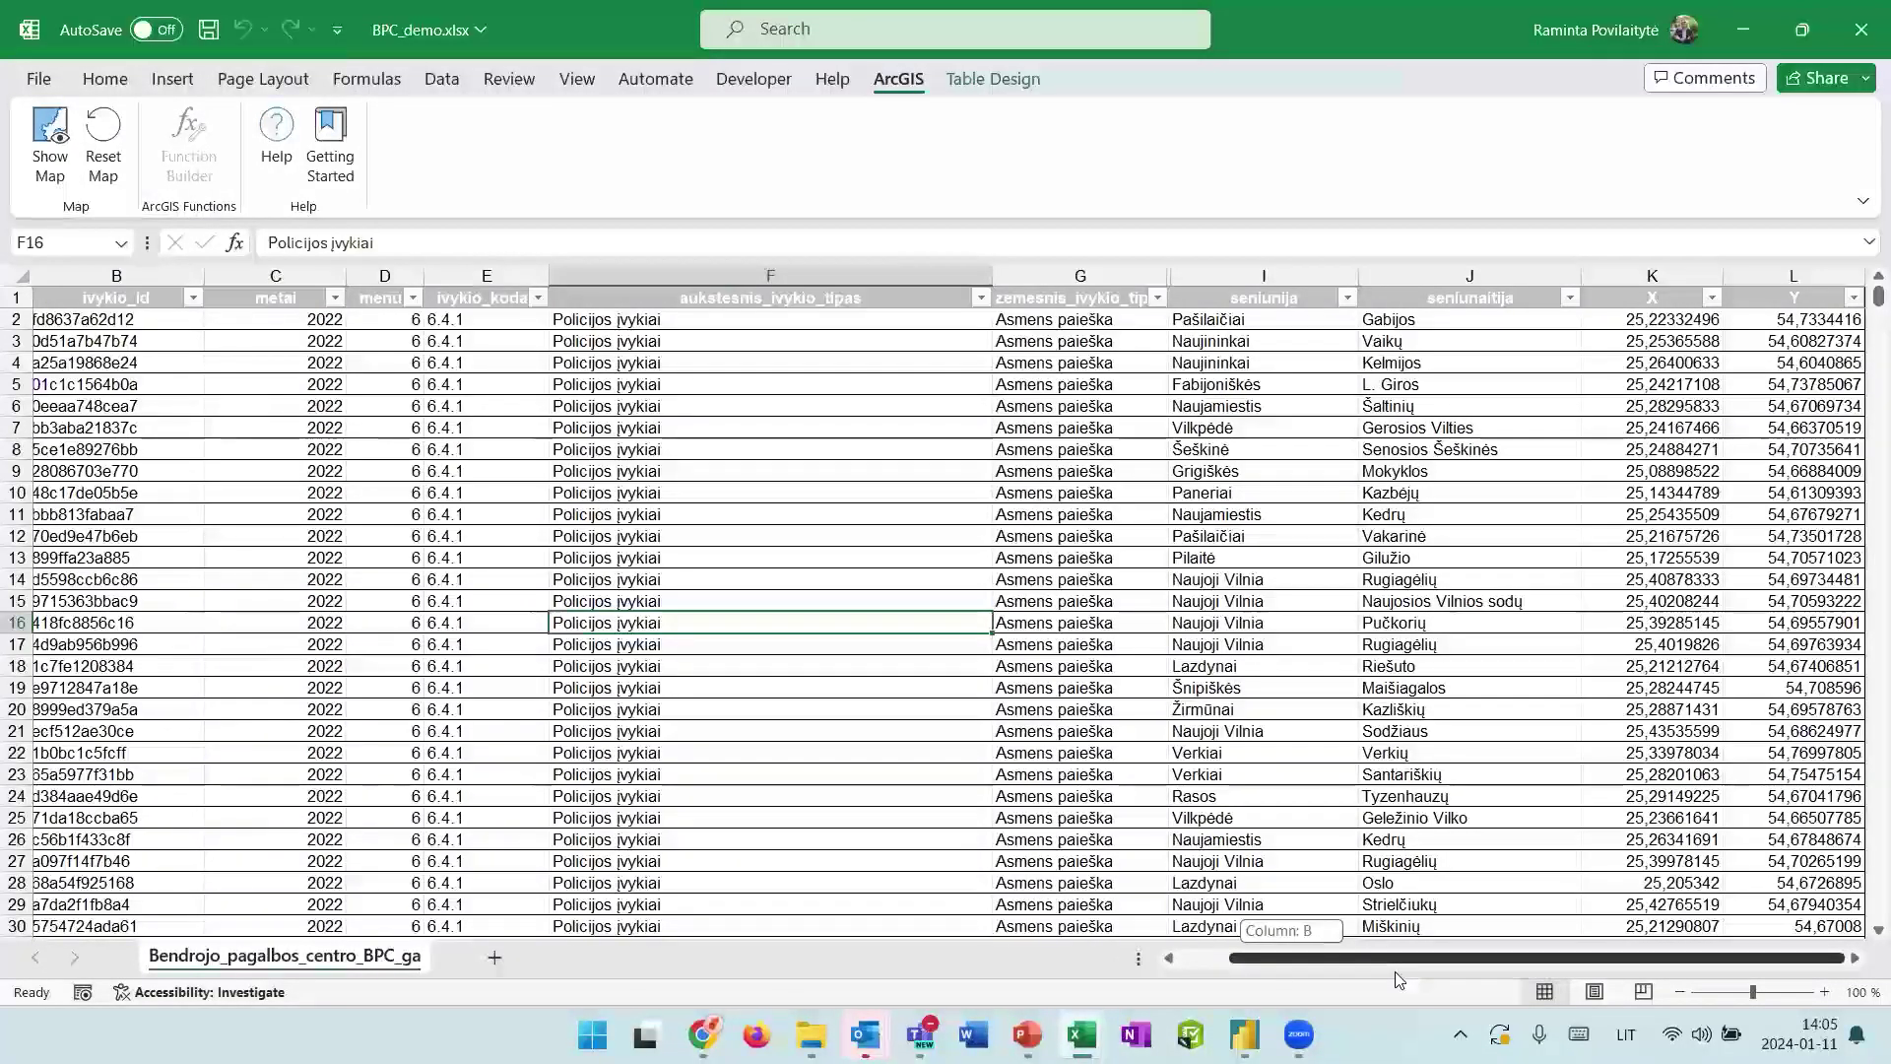
left_click_drag(1399, 979, 1210, 975)
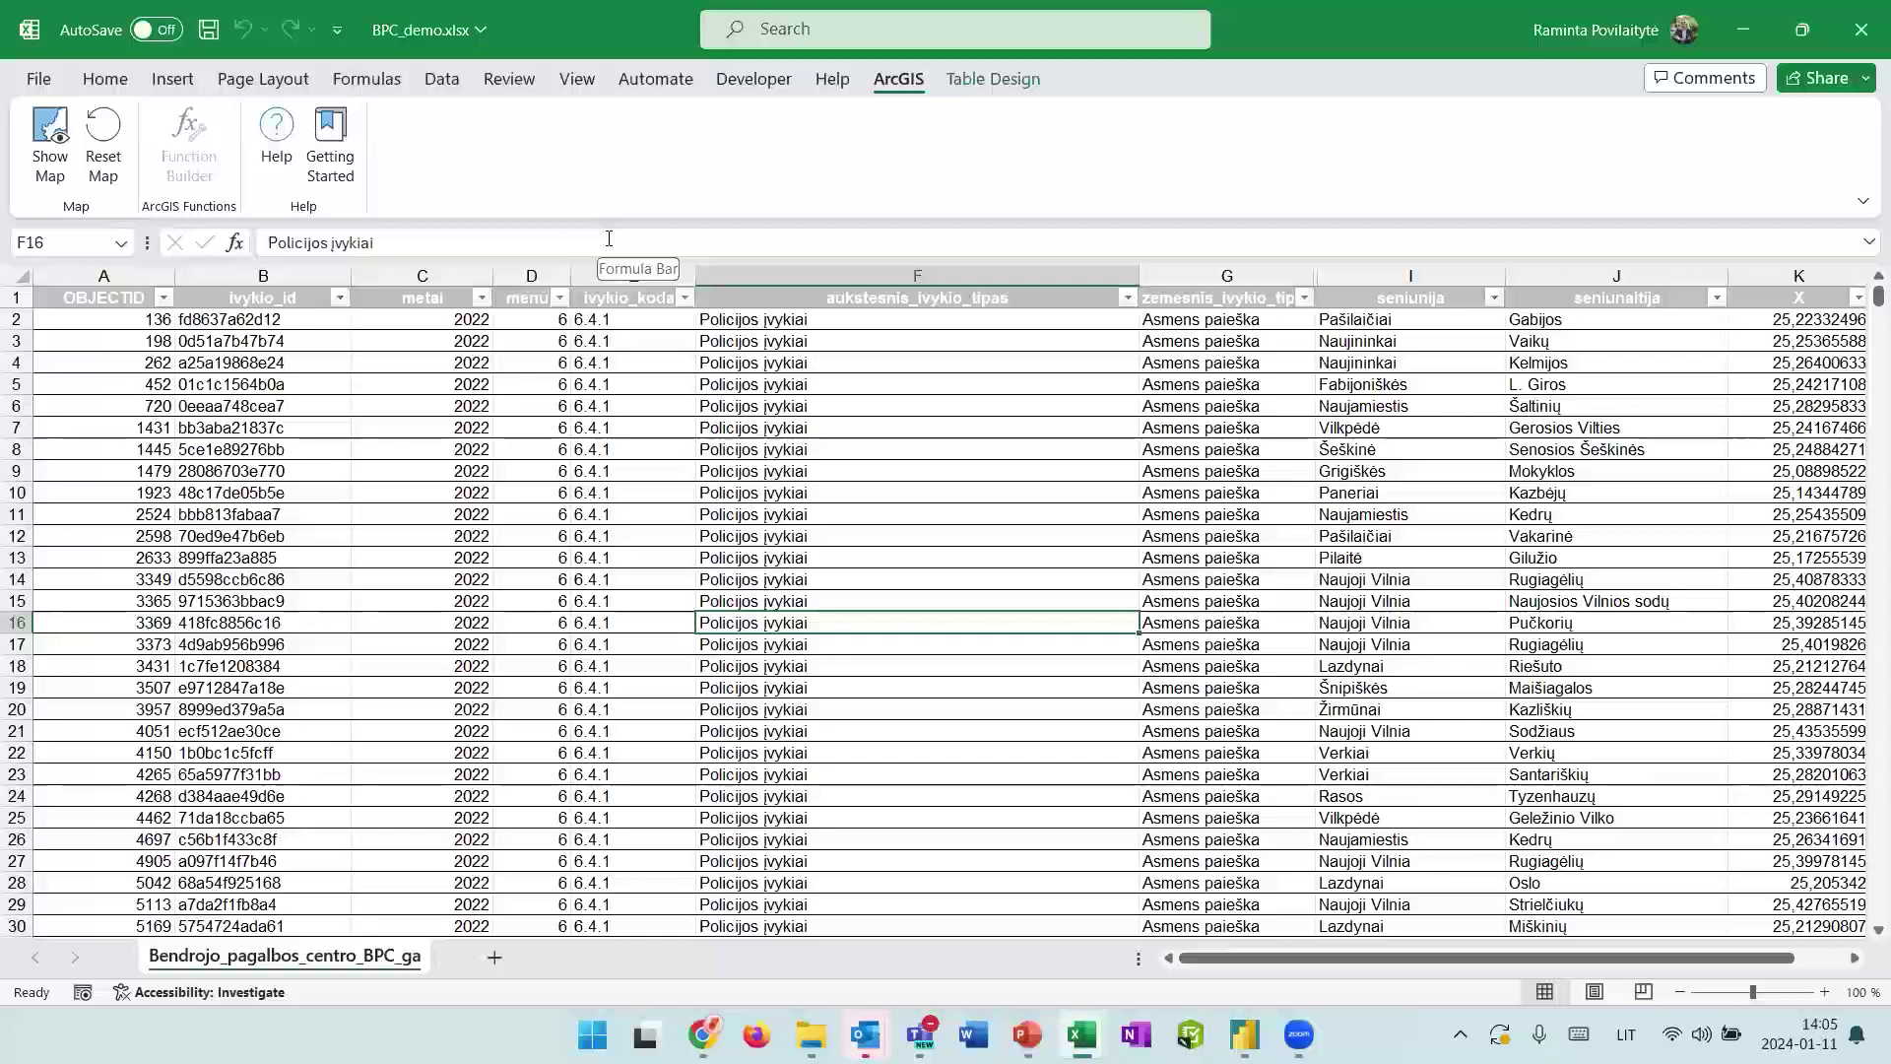
left_click(105, 79)
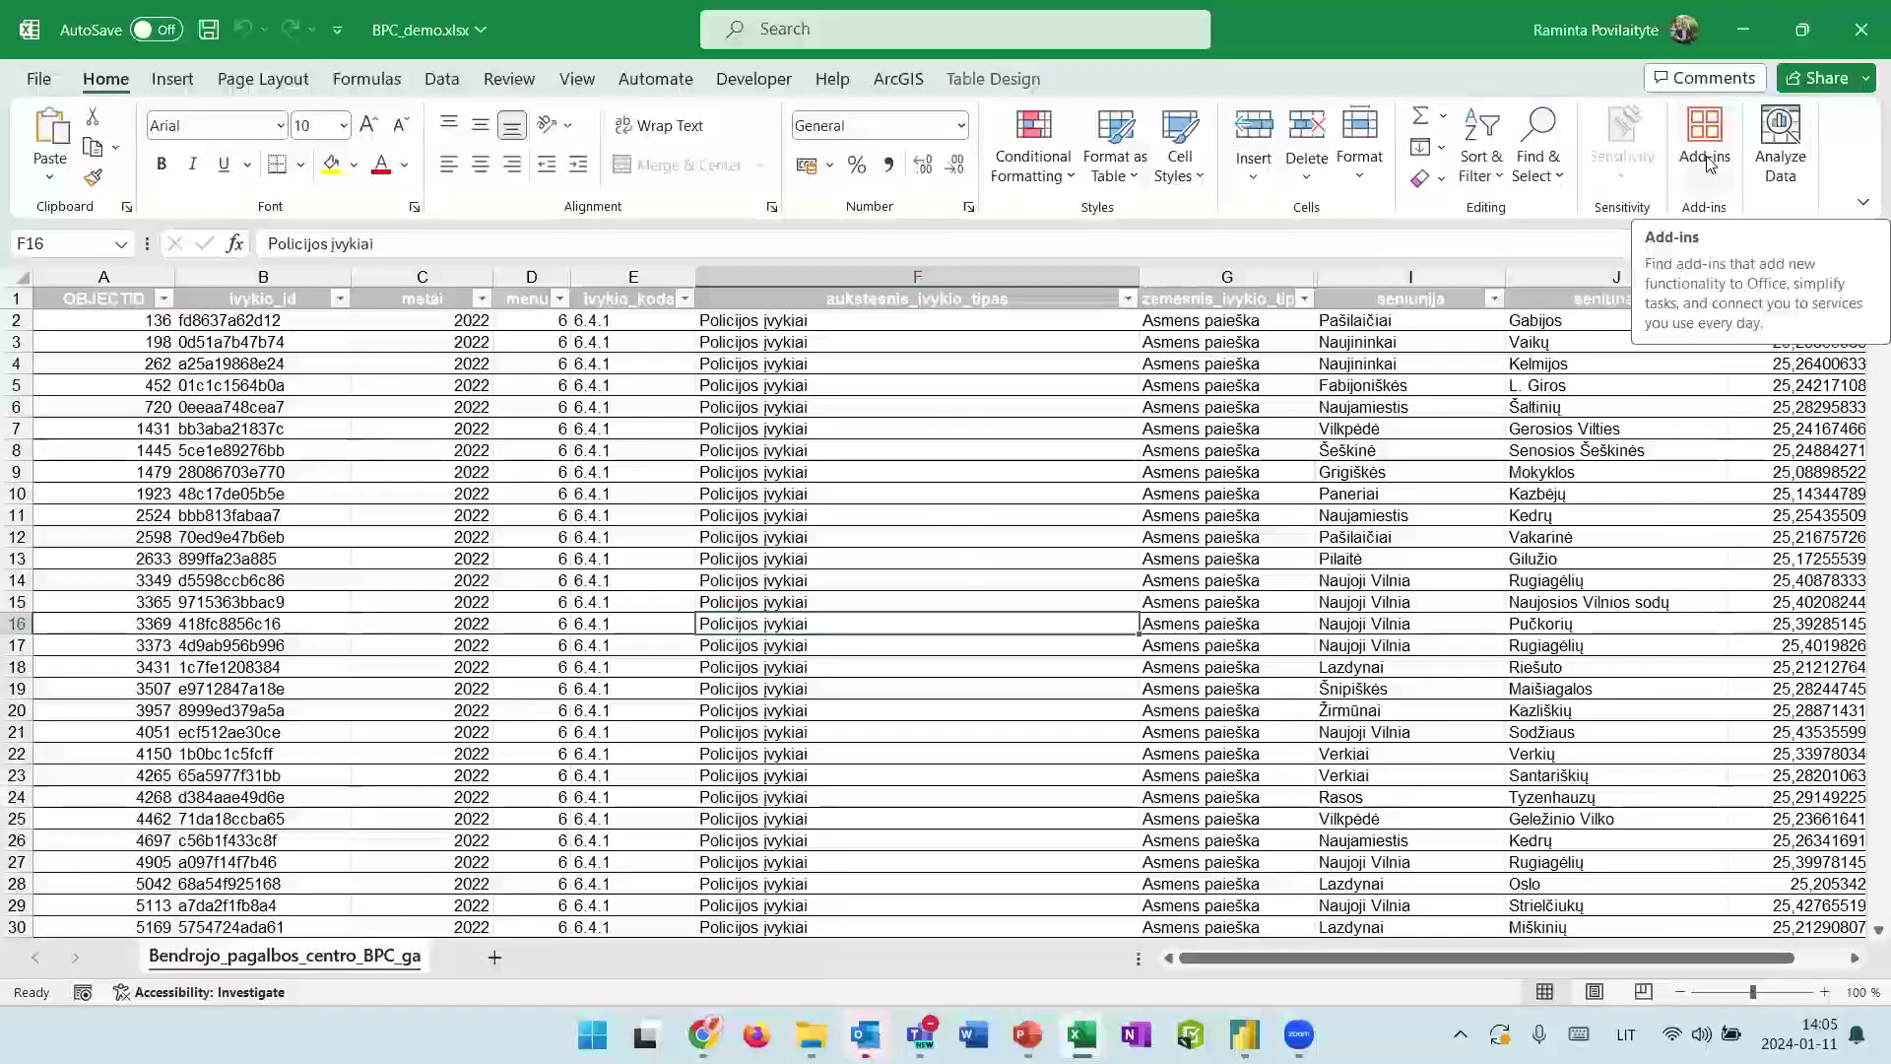
left_click(1707, 157)
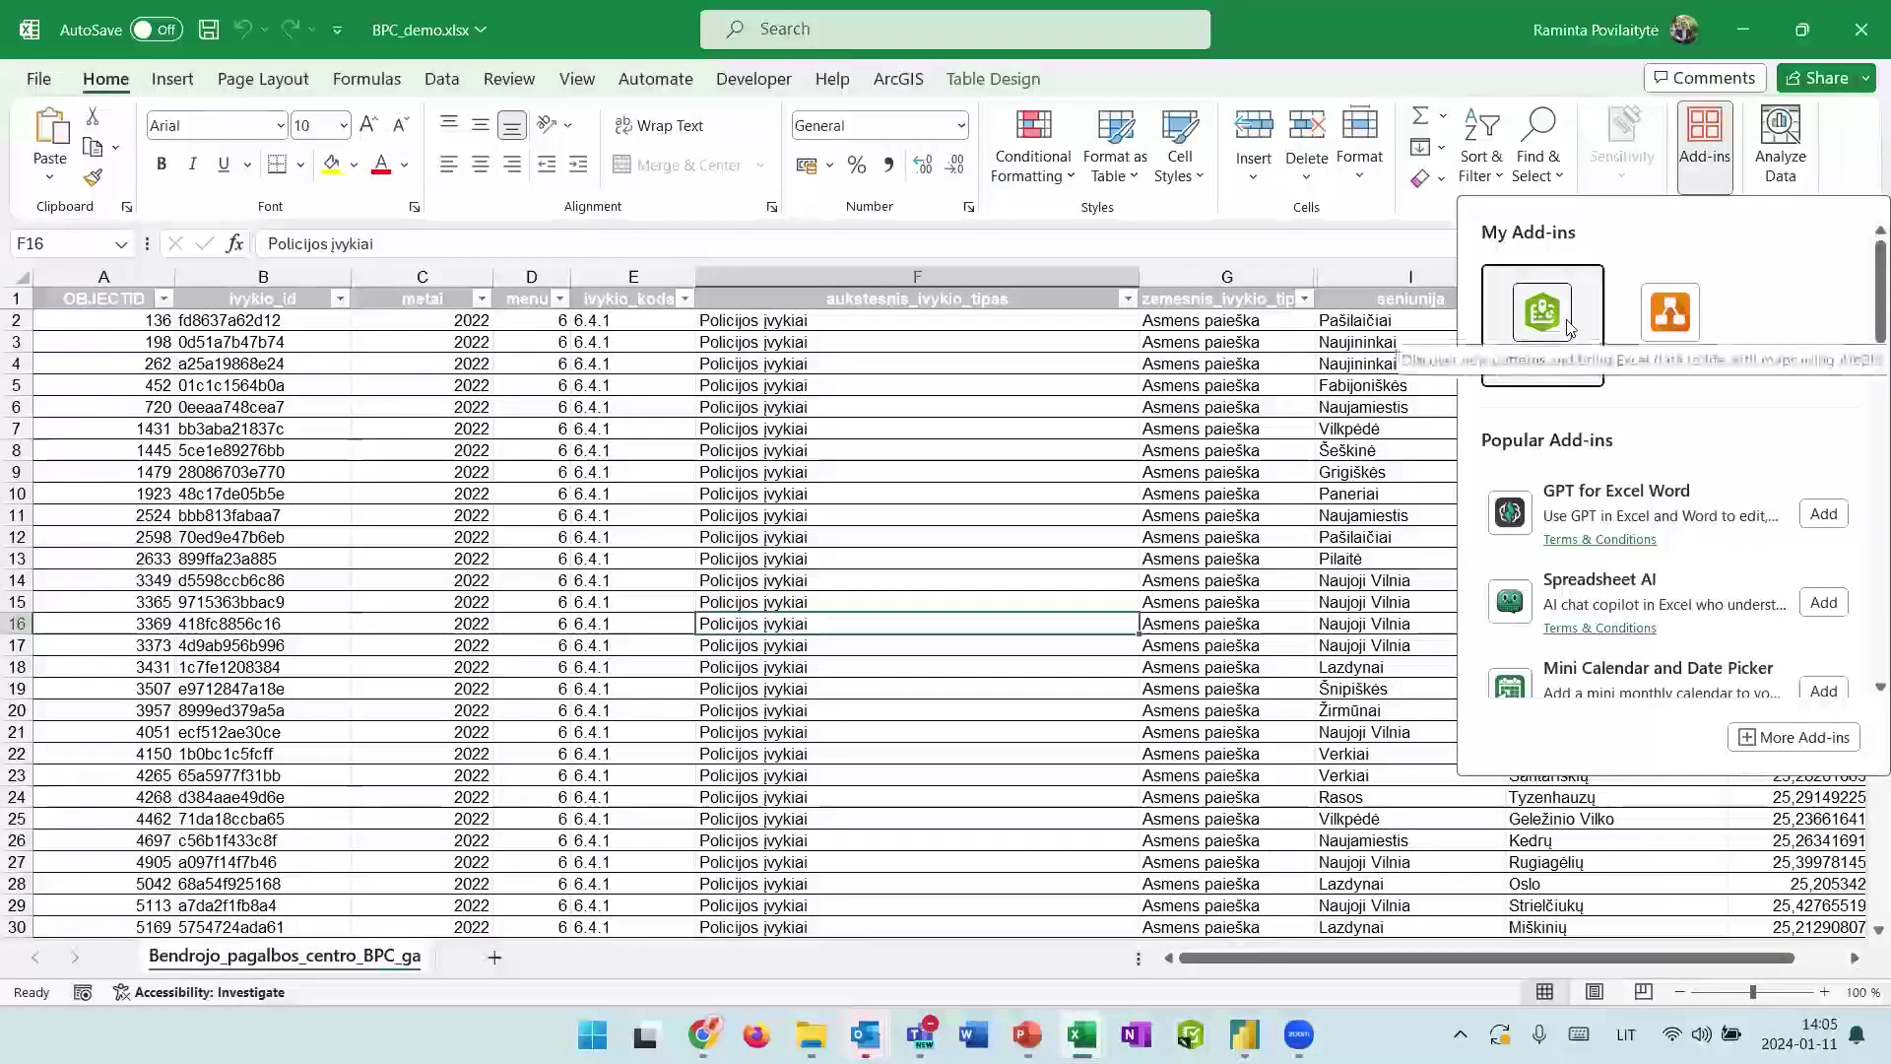
left_click(1793, 737)
left_click(605, 271)
type("arc")
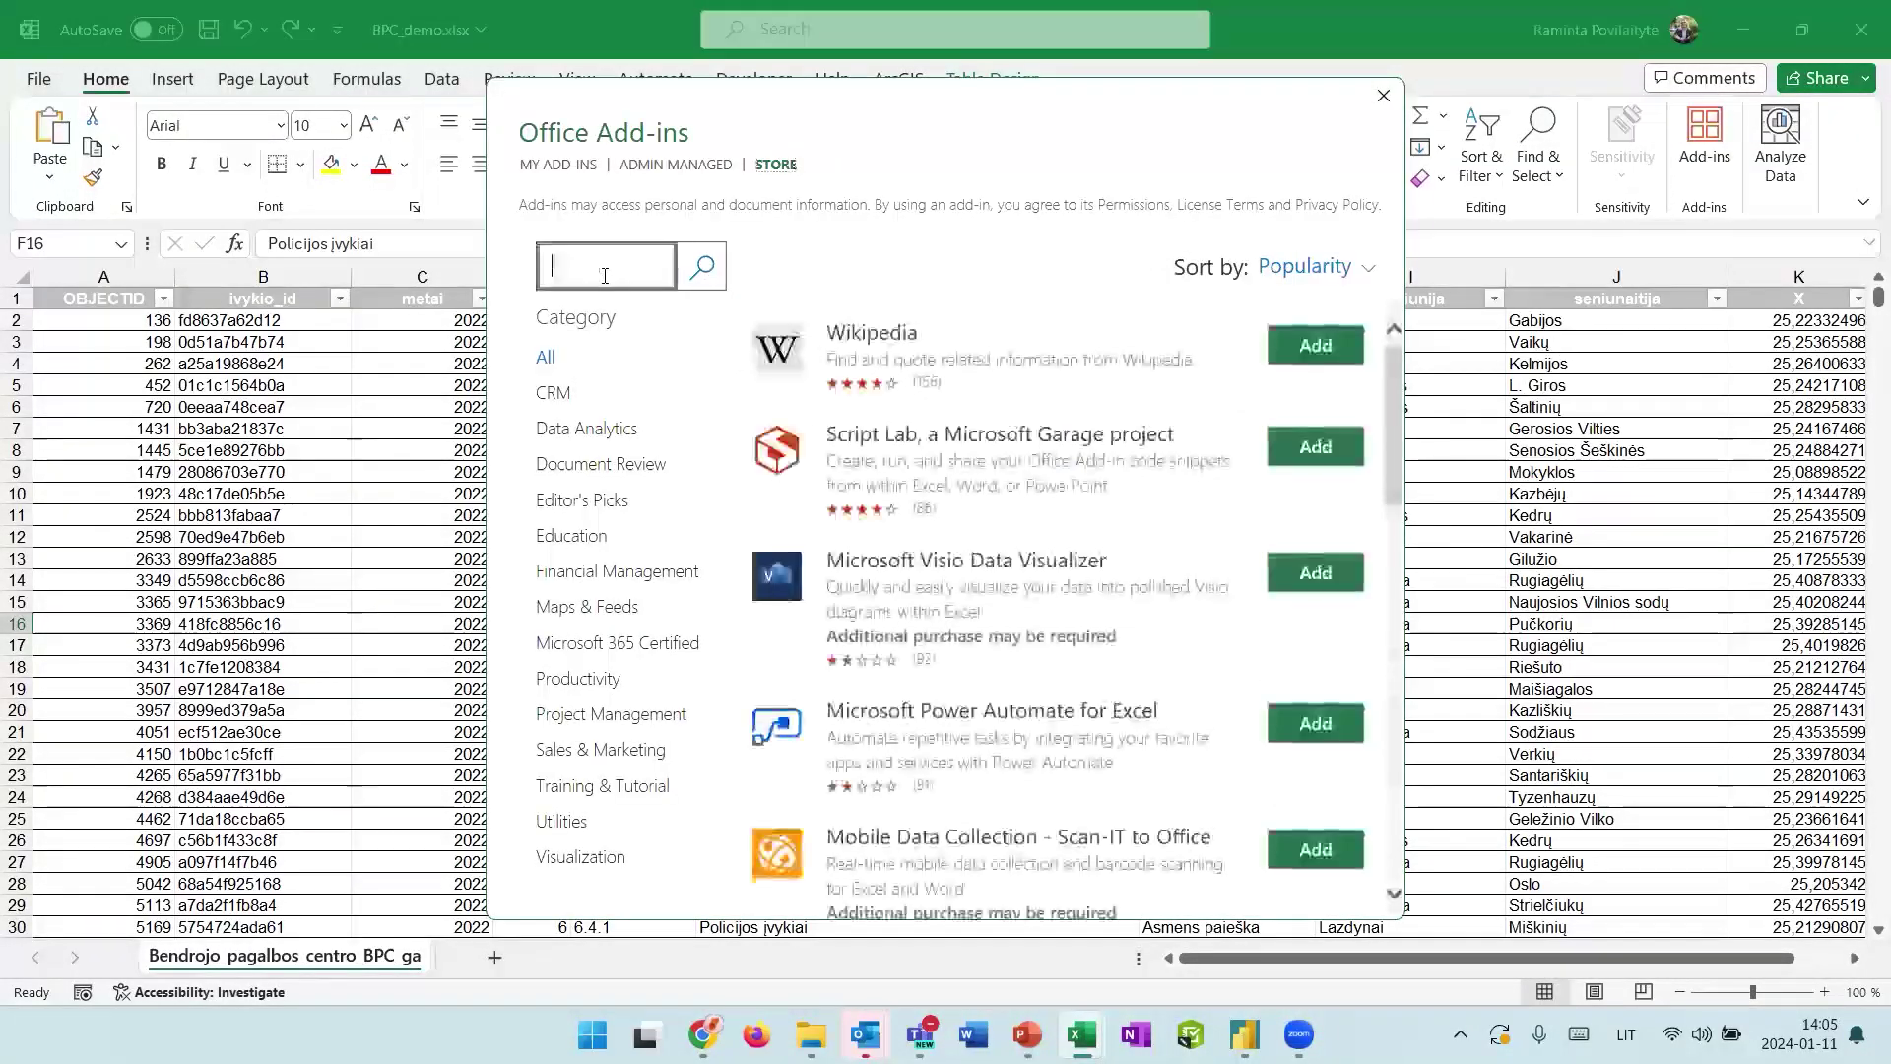
type("gis")
key("Return")
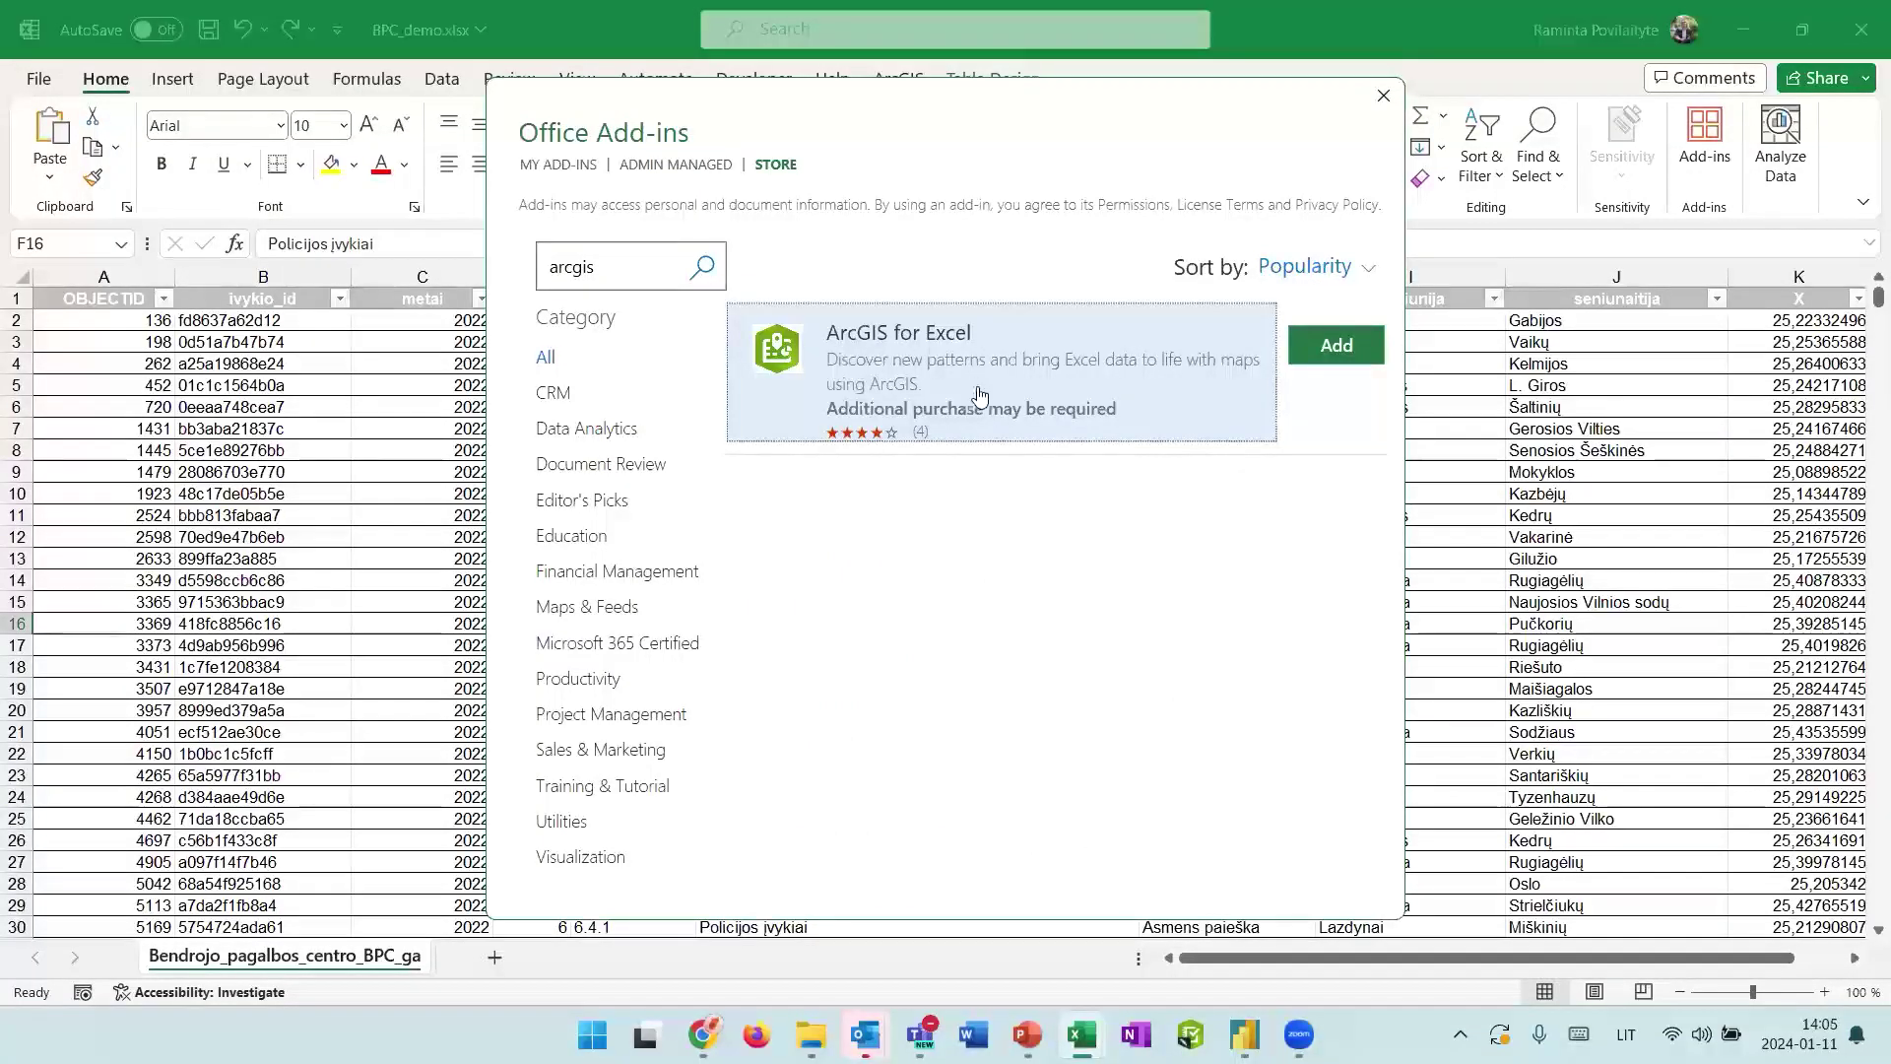
left_click(1384, 98)
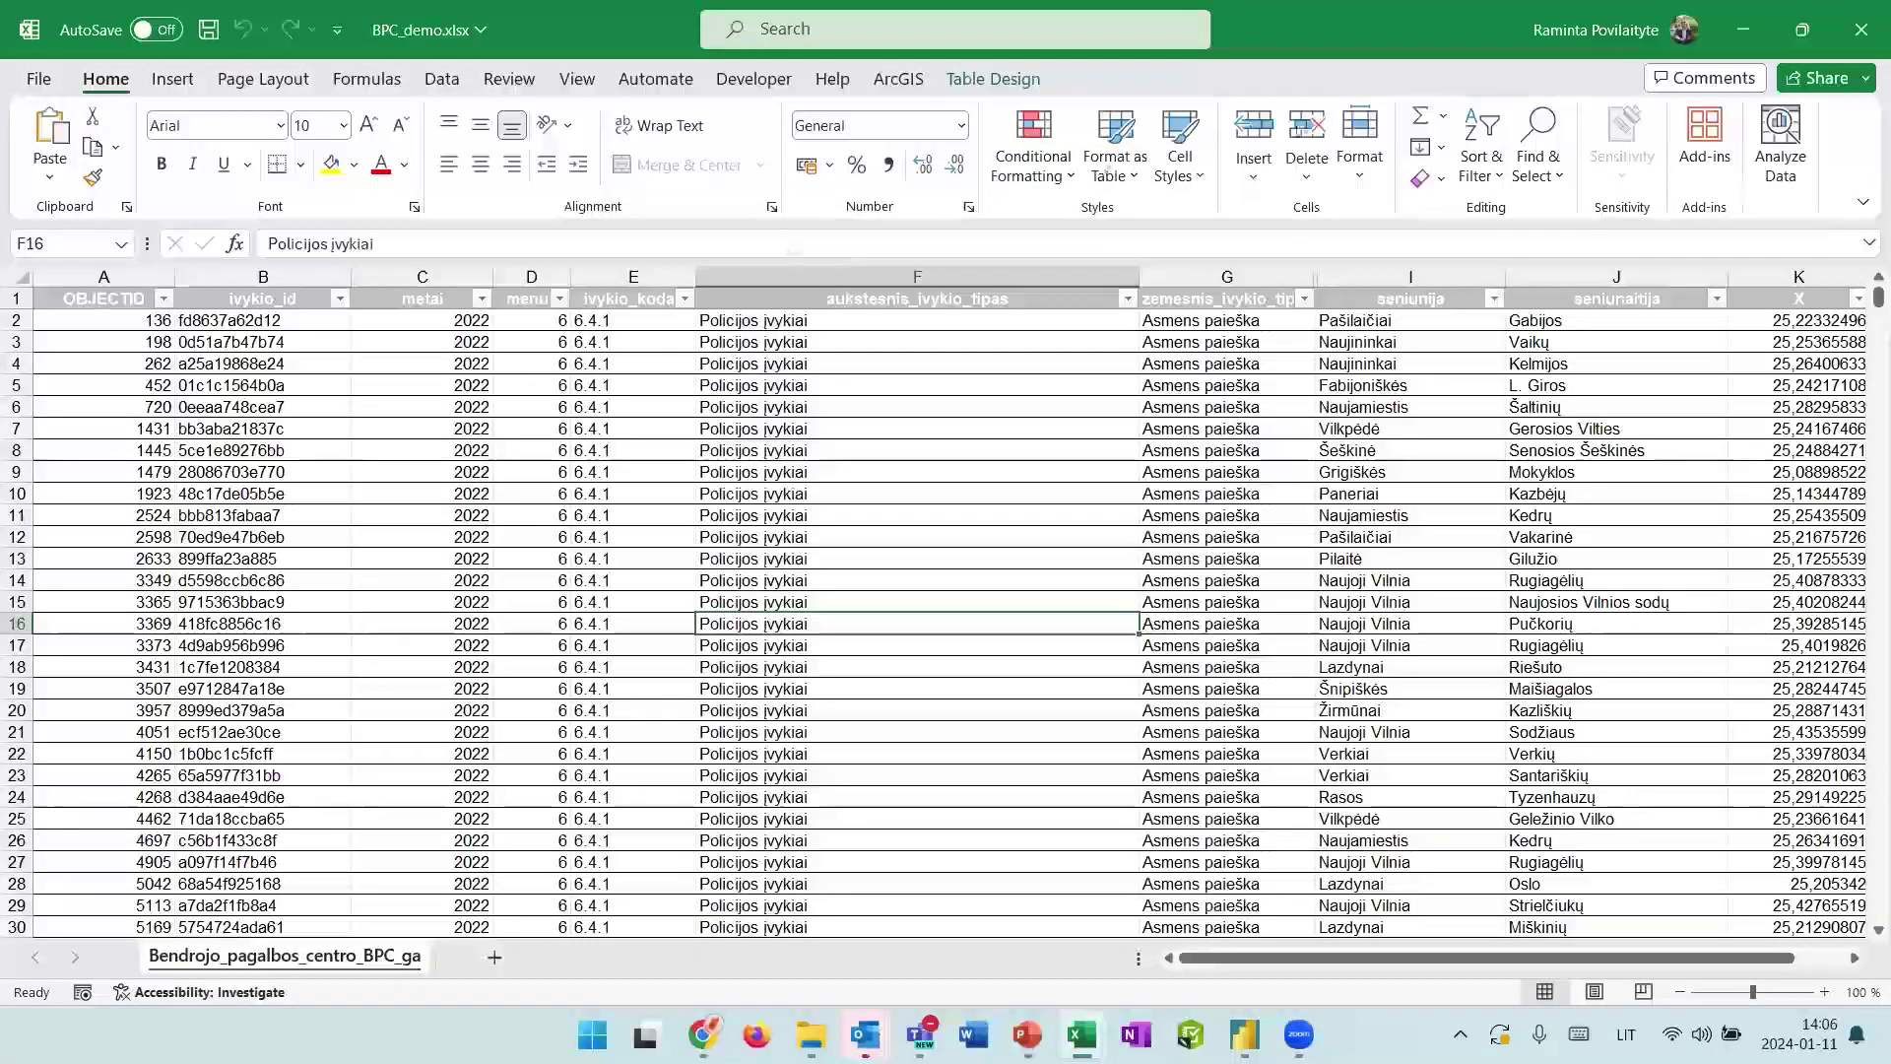
Show the ArcGIS map from the ArcGIS tab and continue with public content, without signing in
left_click(837, 86)
key("Right")
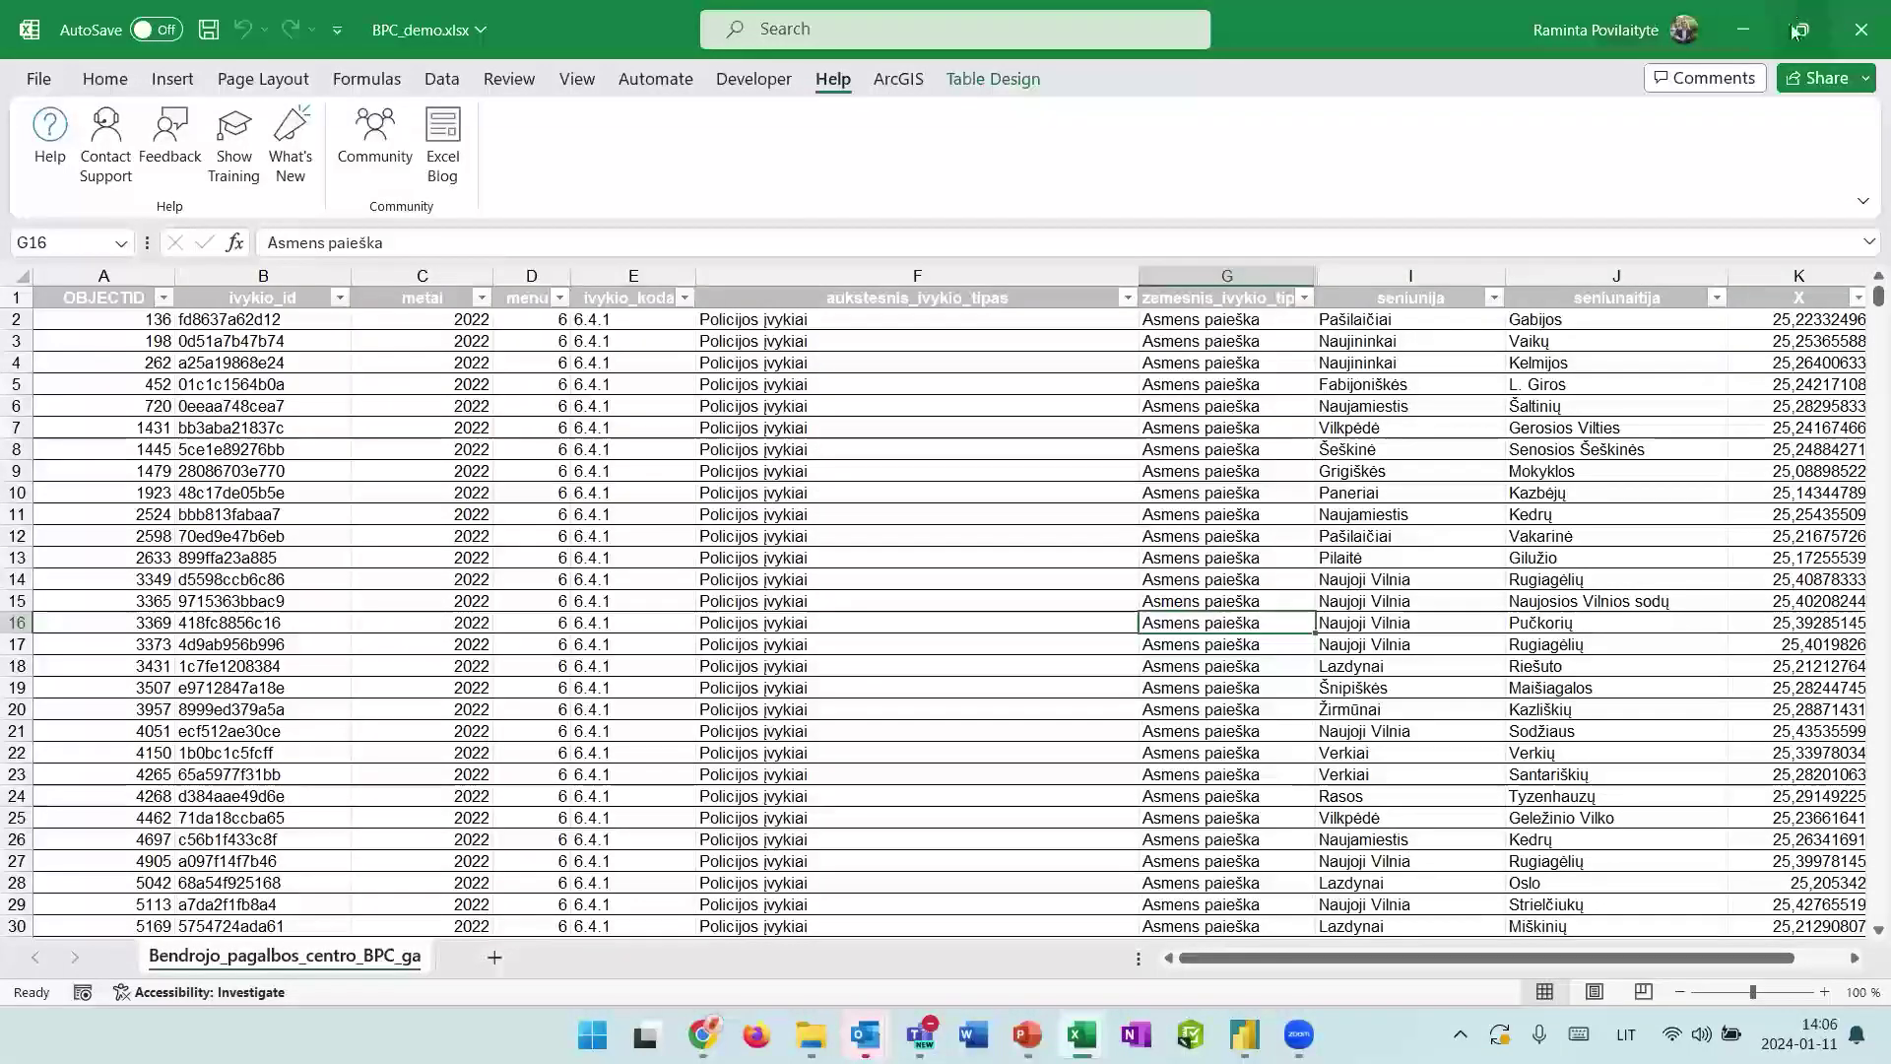
left_click(887, 83)
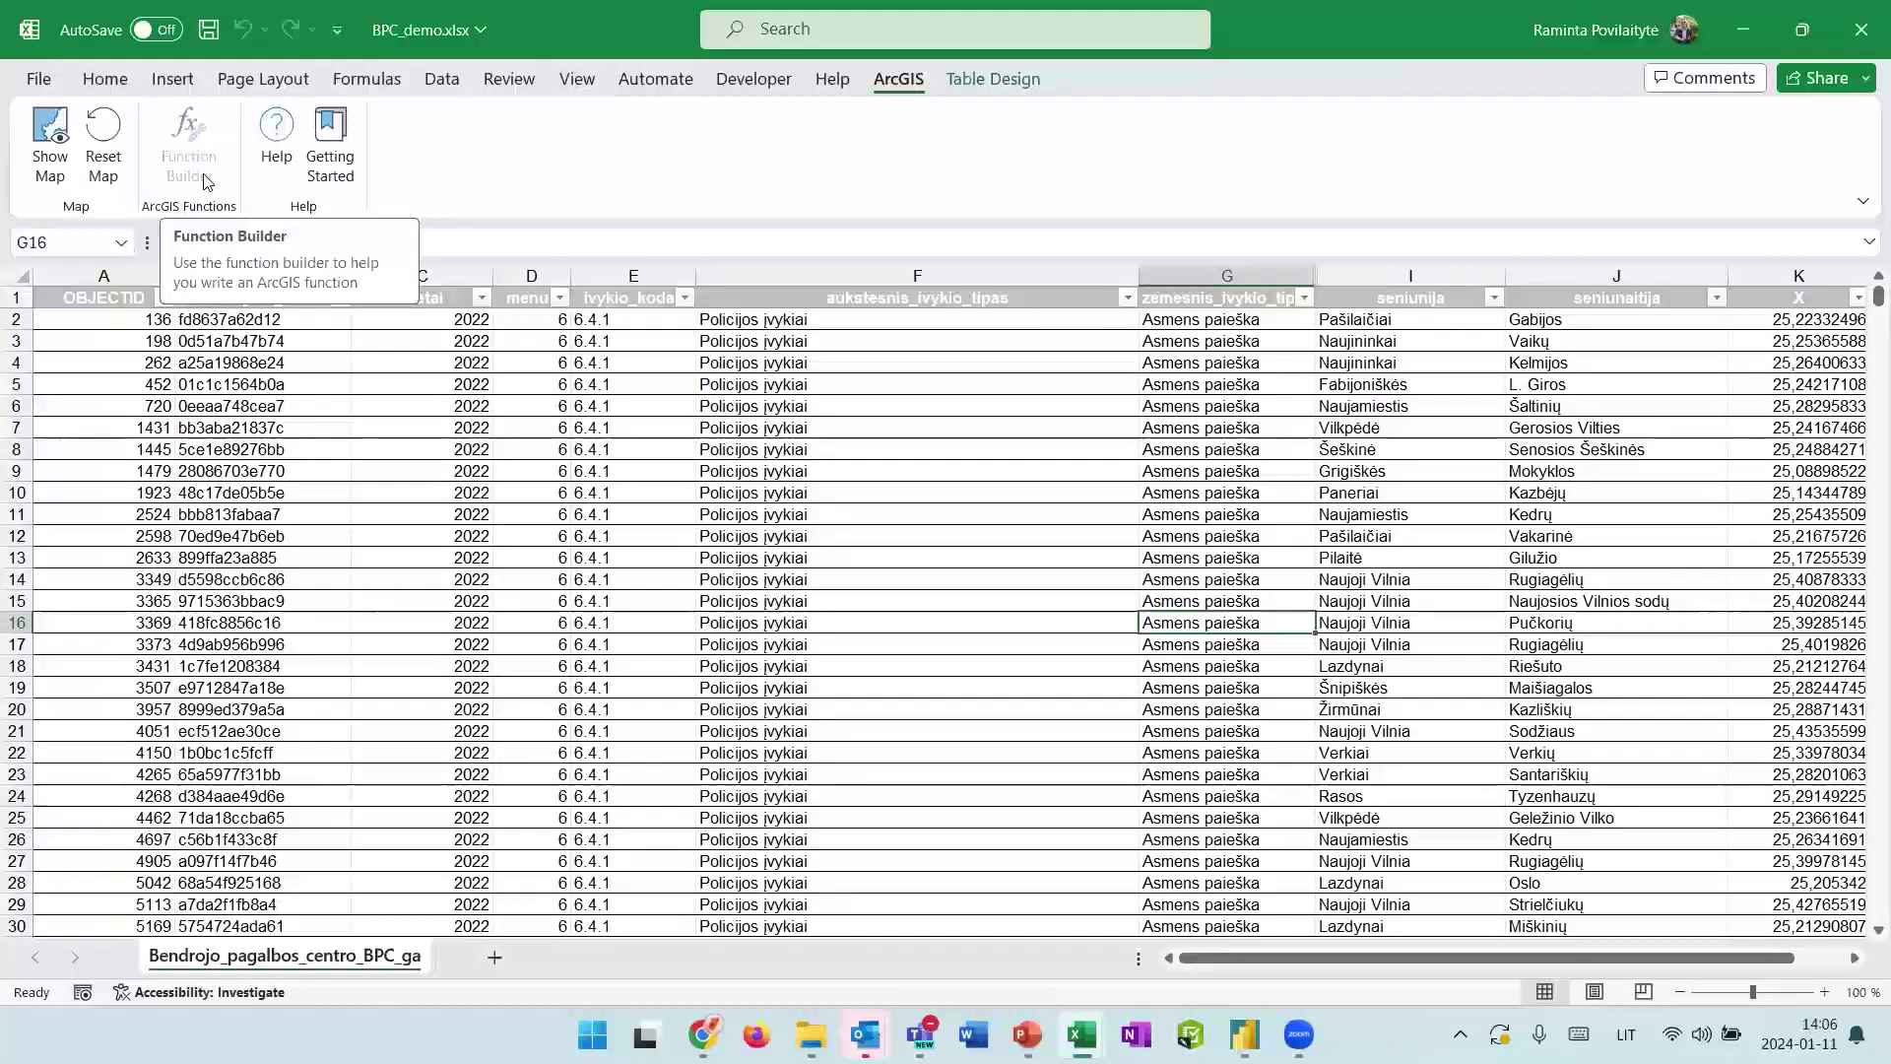
left_click(52, 159)
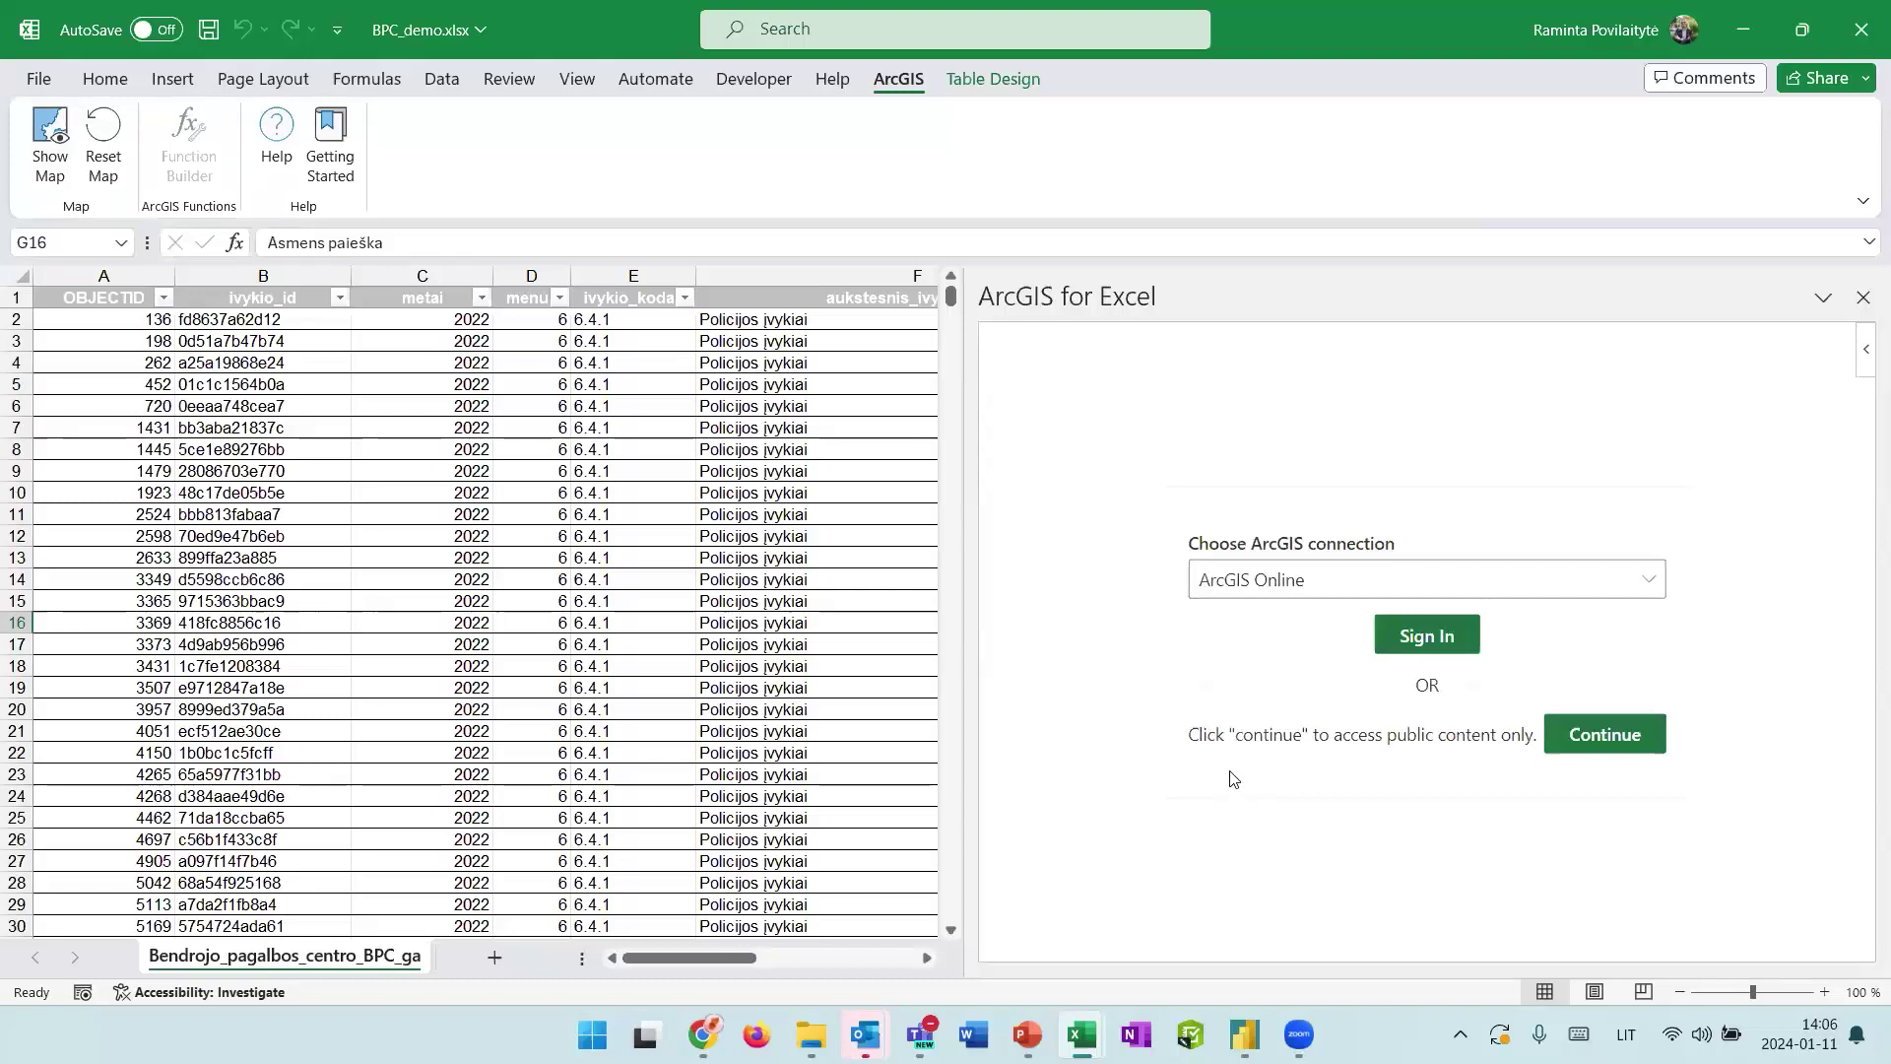
left_click(1630, 740)
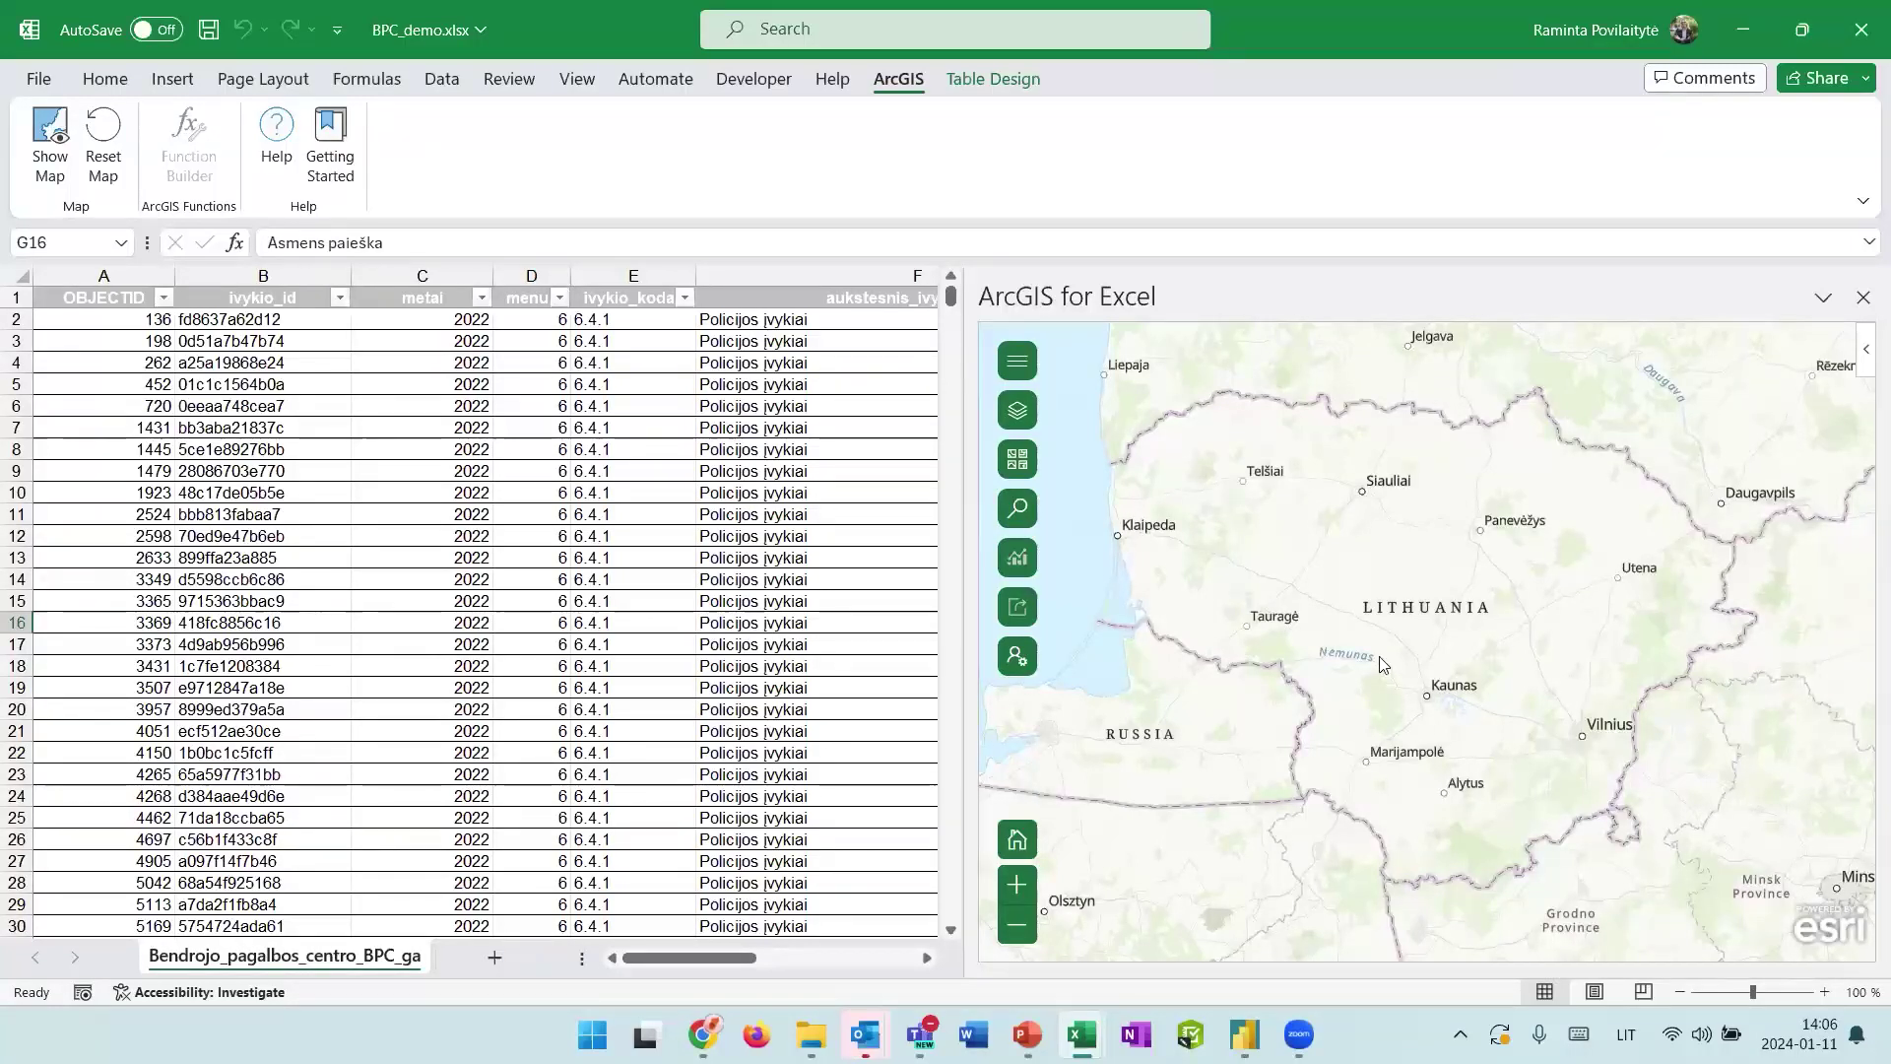
Add the incident table to the map as X/Y coordinate points in WGS 1984
left_click(1024, 418)
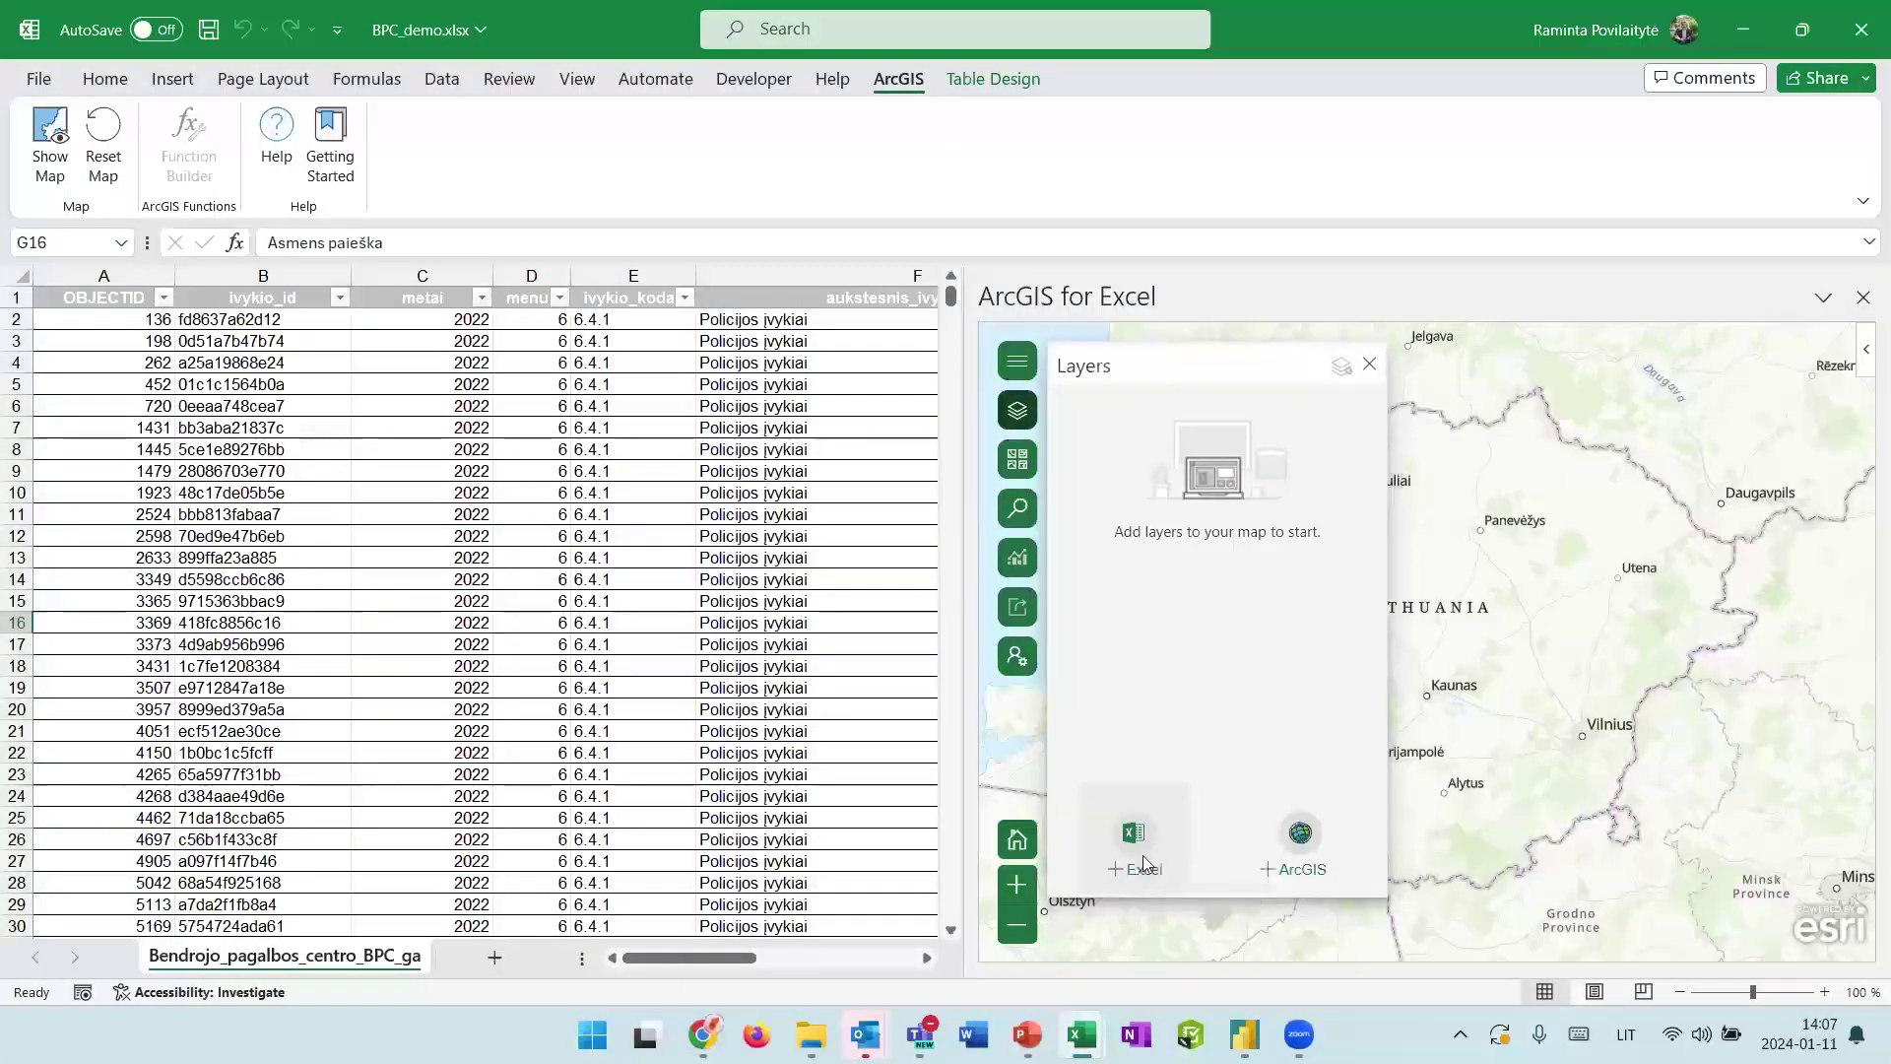
left_click(1142, 863)
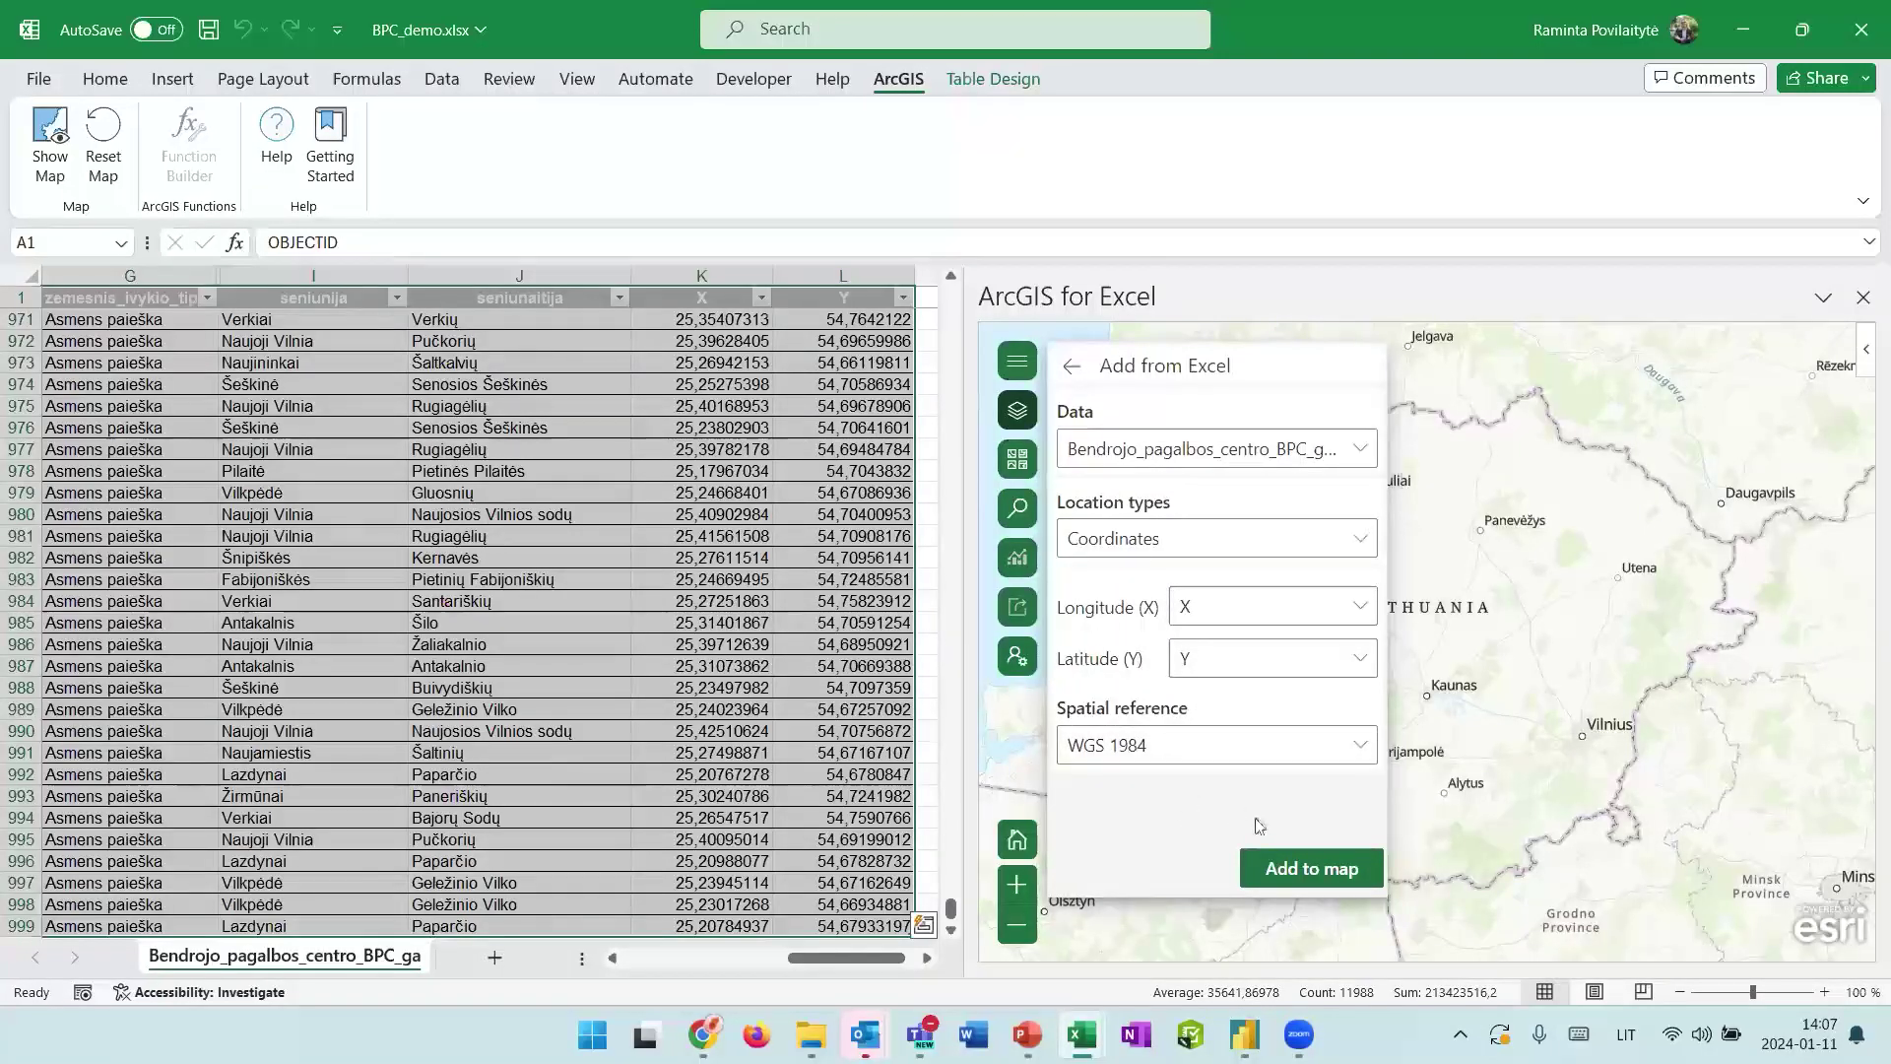
left_click(1303, 870)
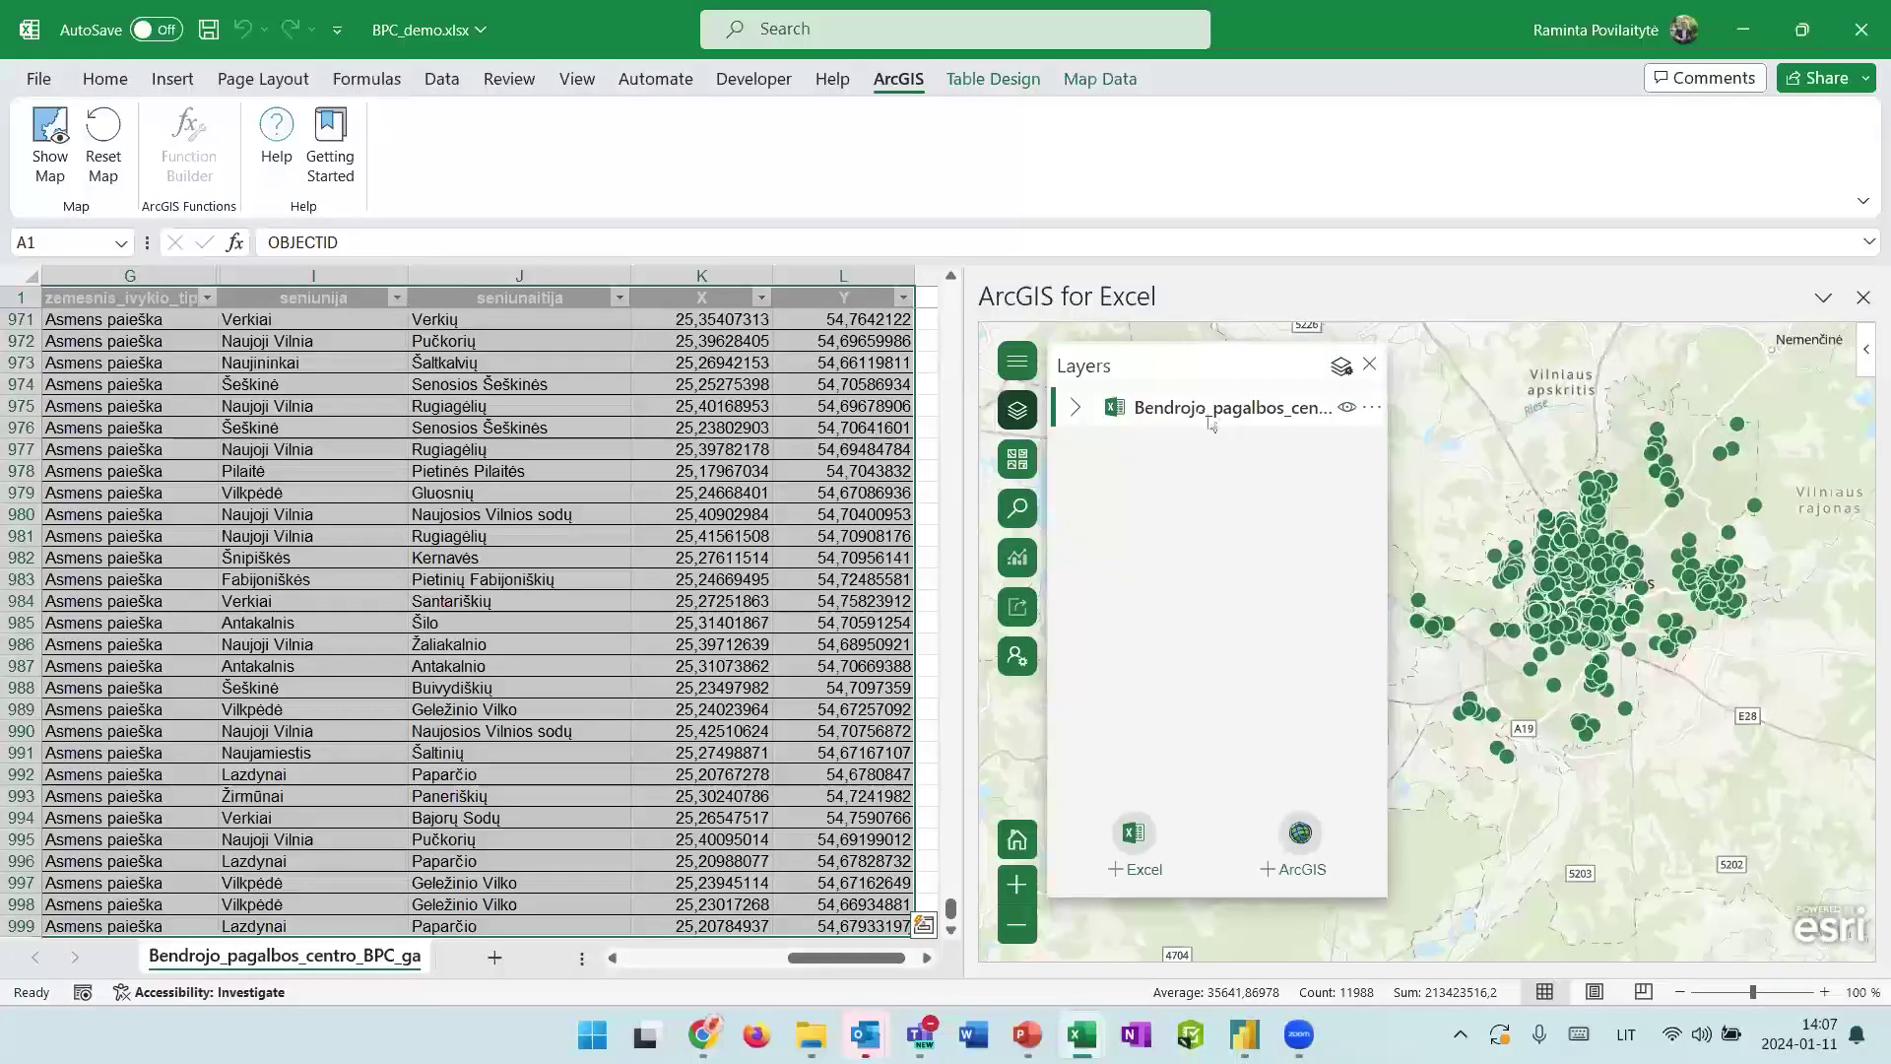
Turn on clustering for the incident layer in its styling options
left_click(1342, 370)
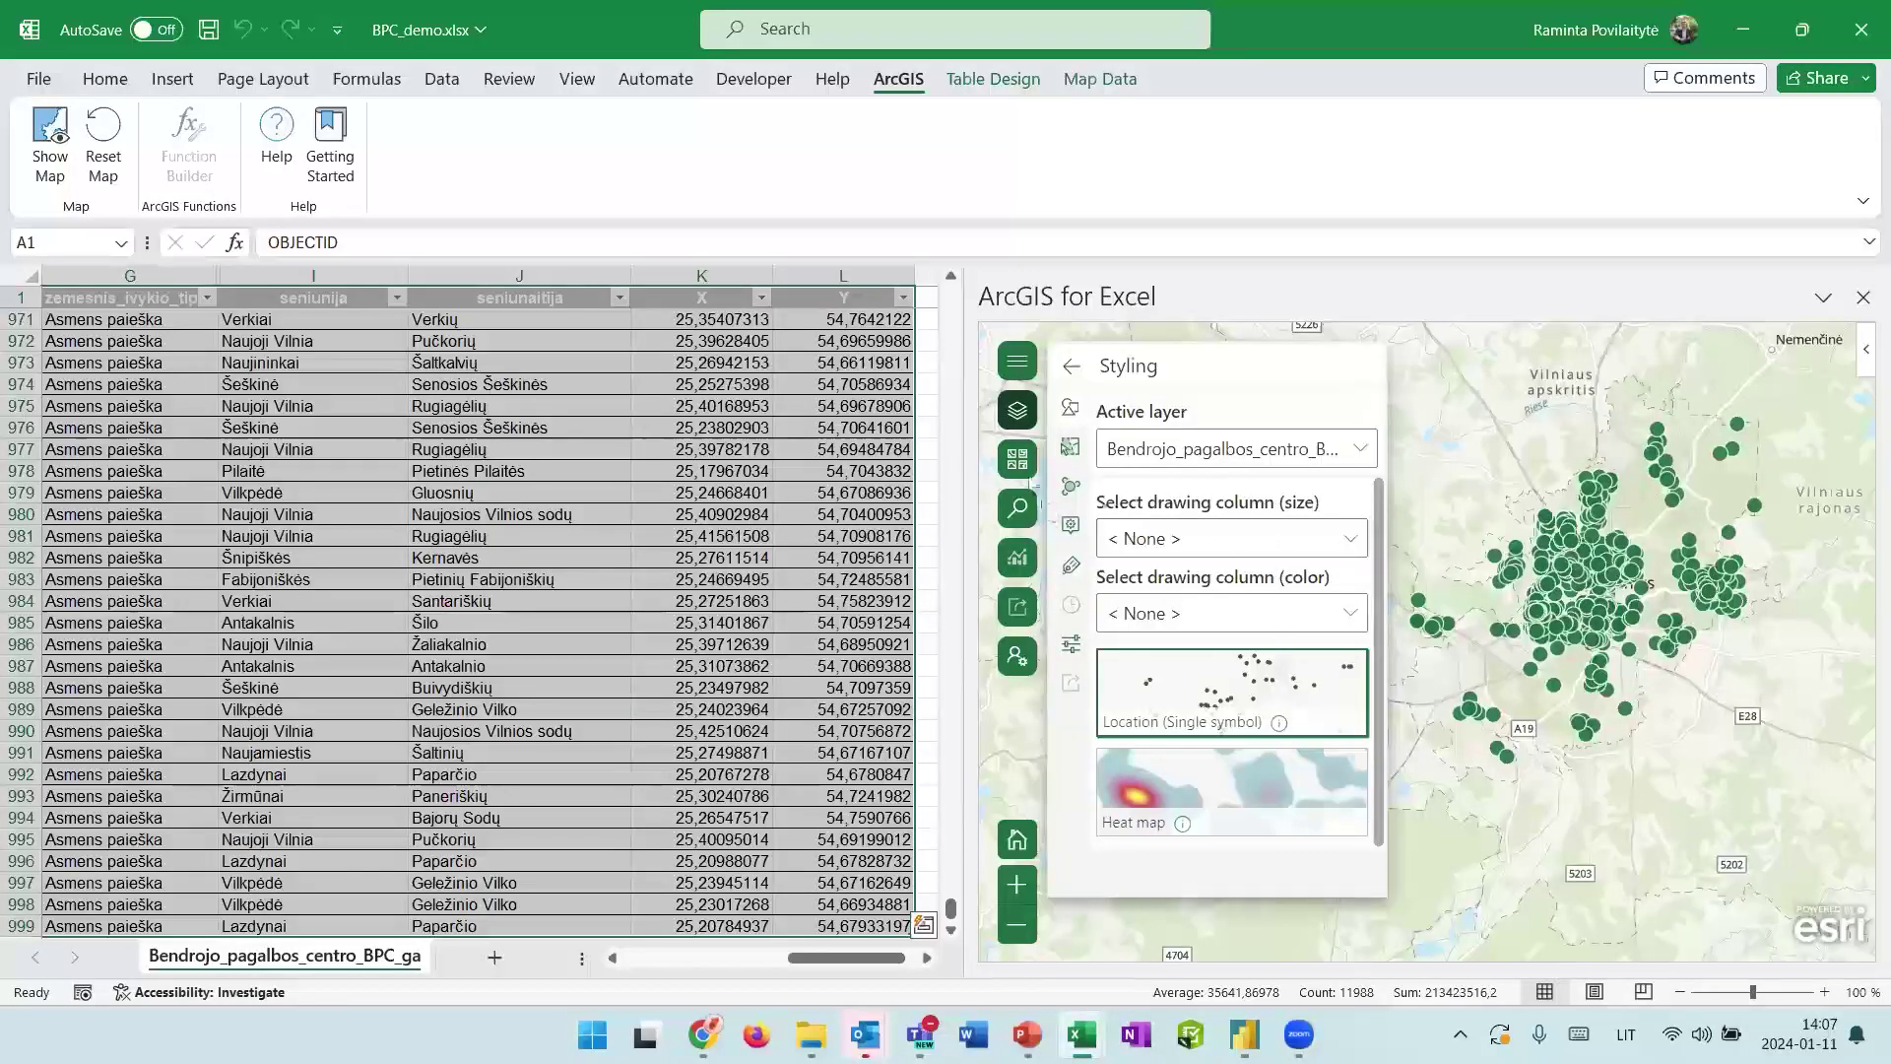
left_click(1074, 491)
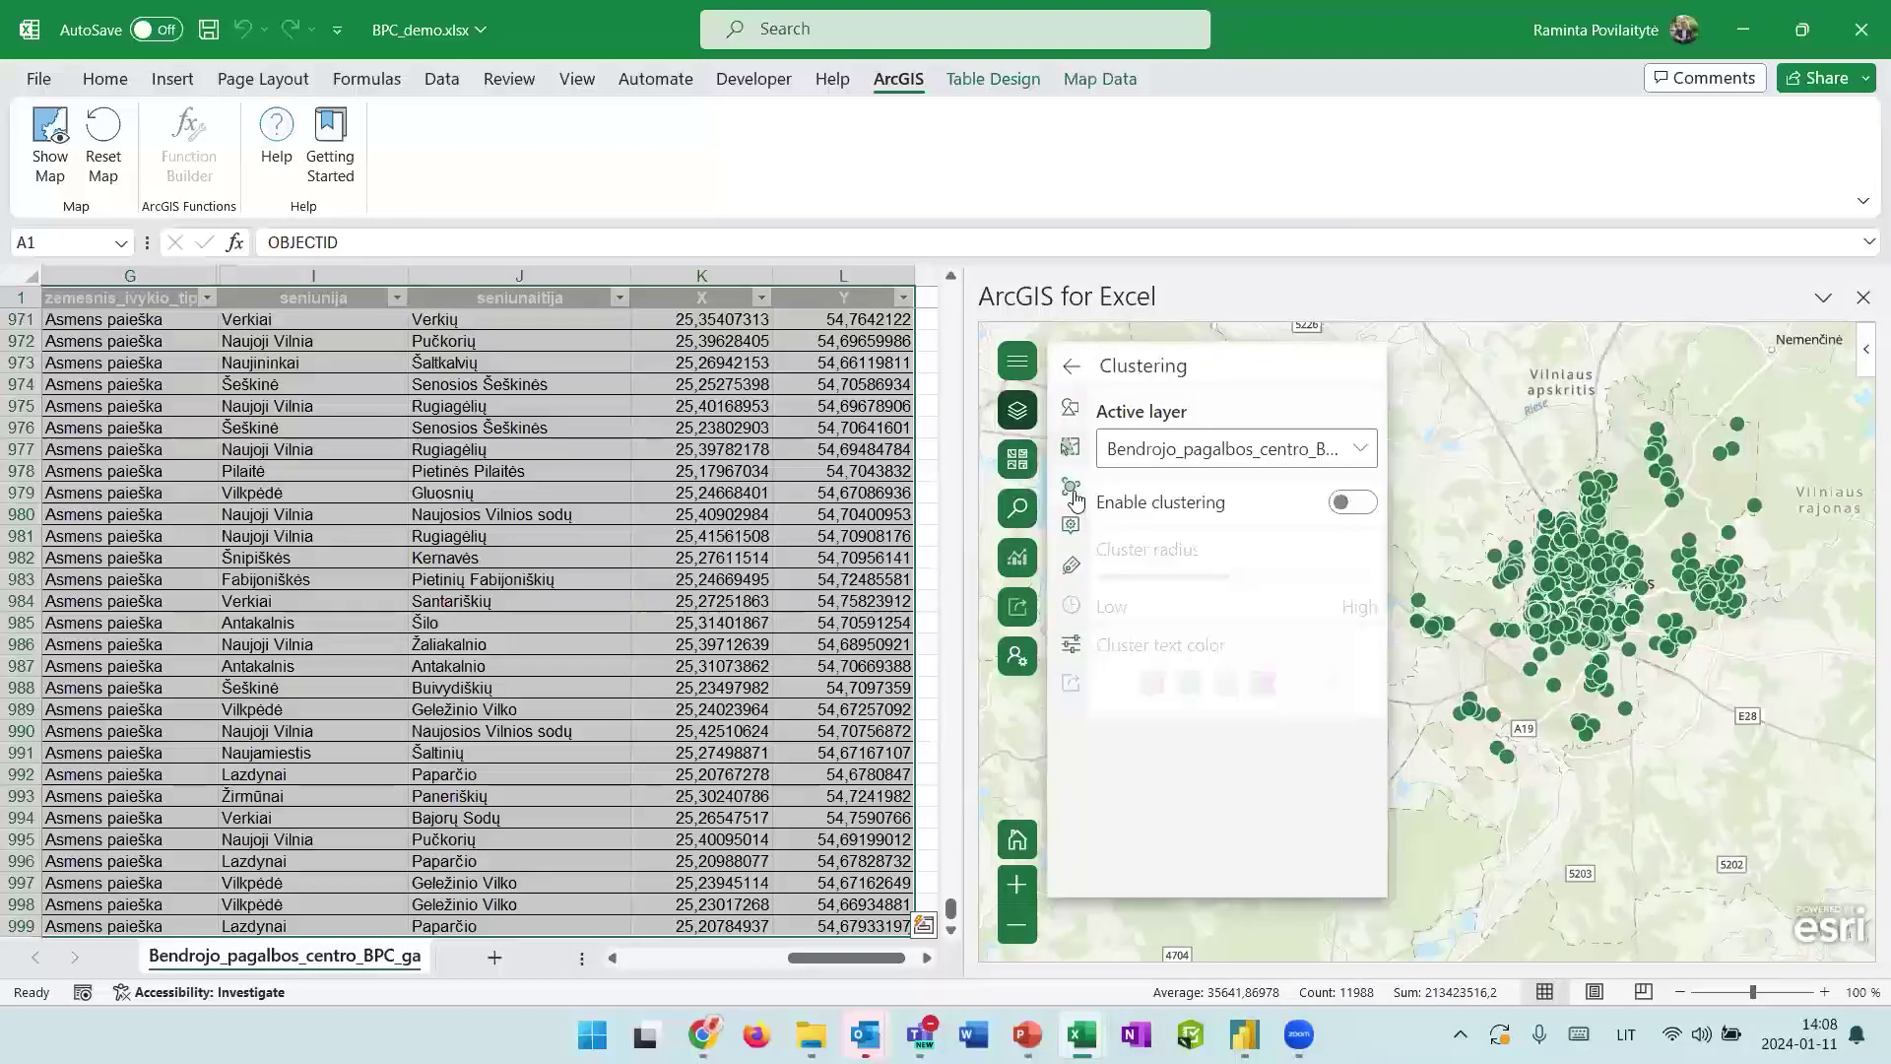
left_click(1359, 503)
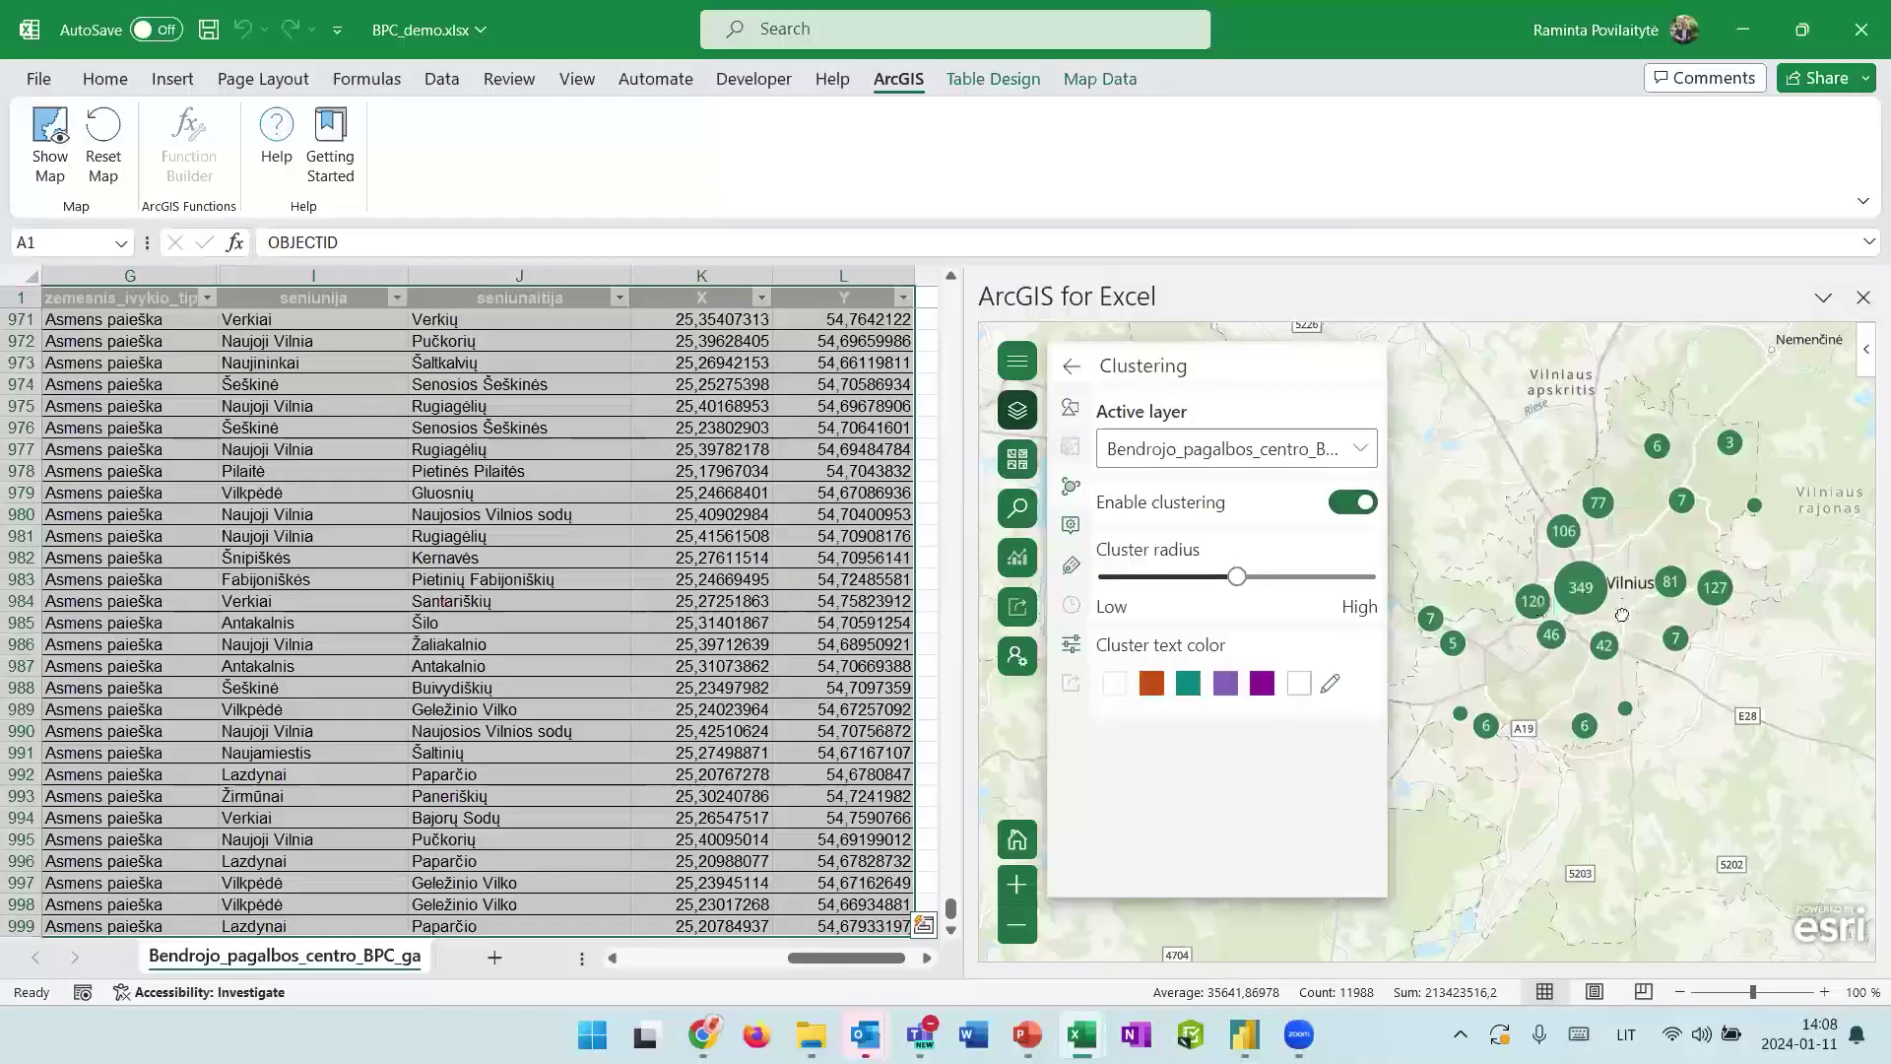
Zoom into Vilnius and open one incident point's attribute pop-up
scroll(1584, 612, "up", 3)
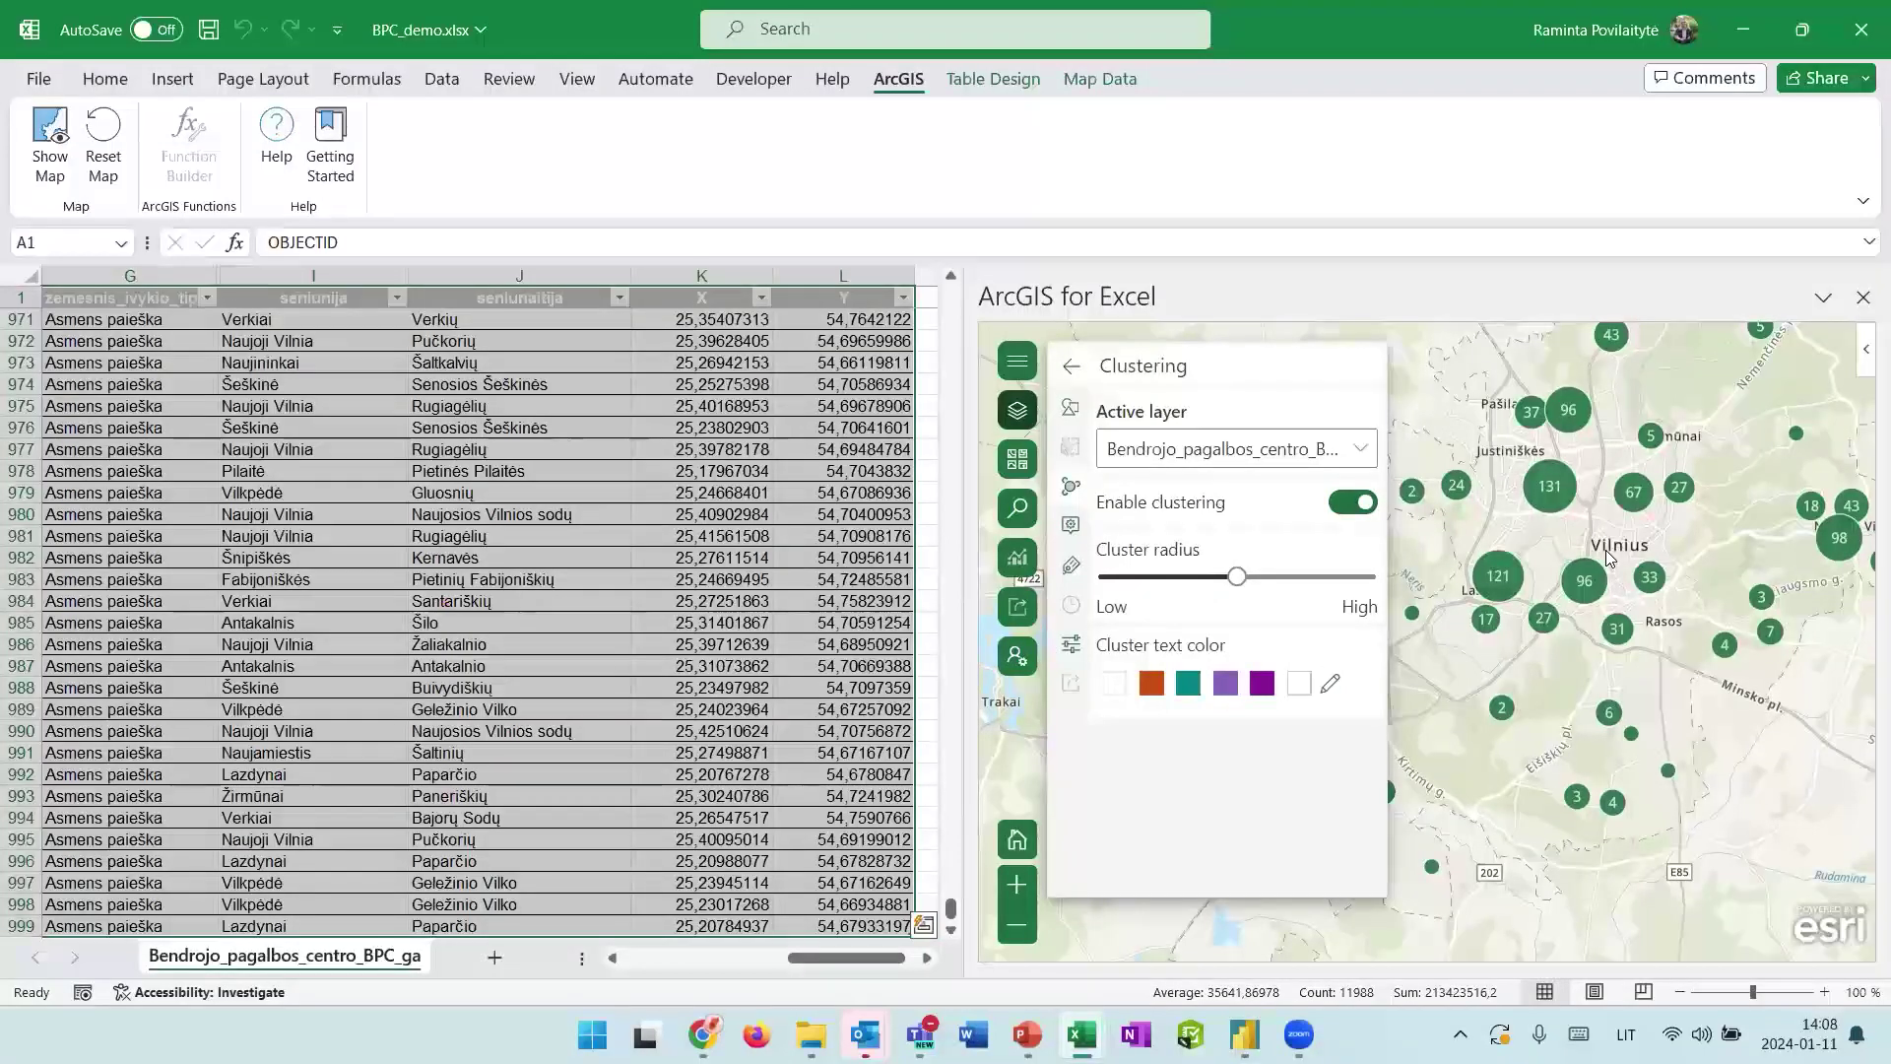
left_click_drag(1424, 632, 1525, 610)
left_click(1522, 601)
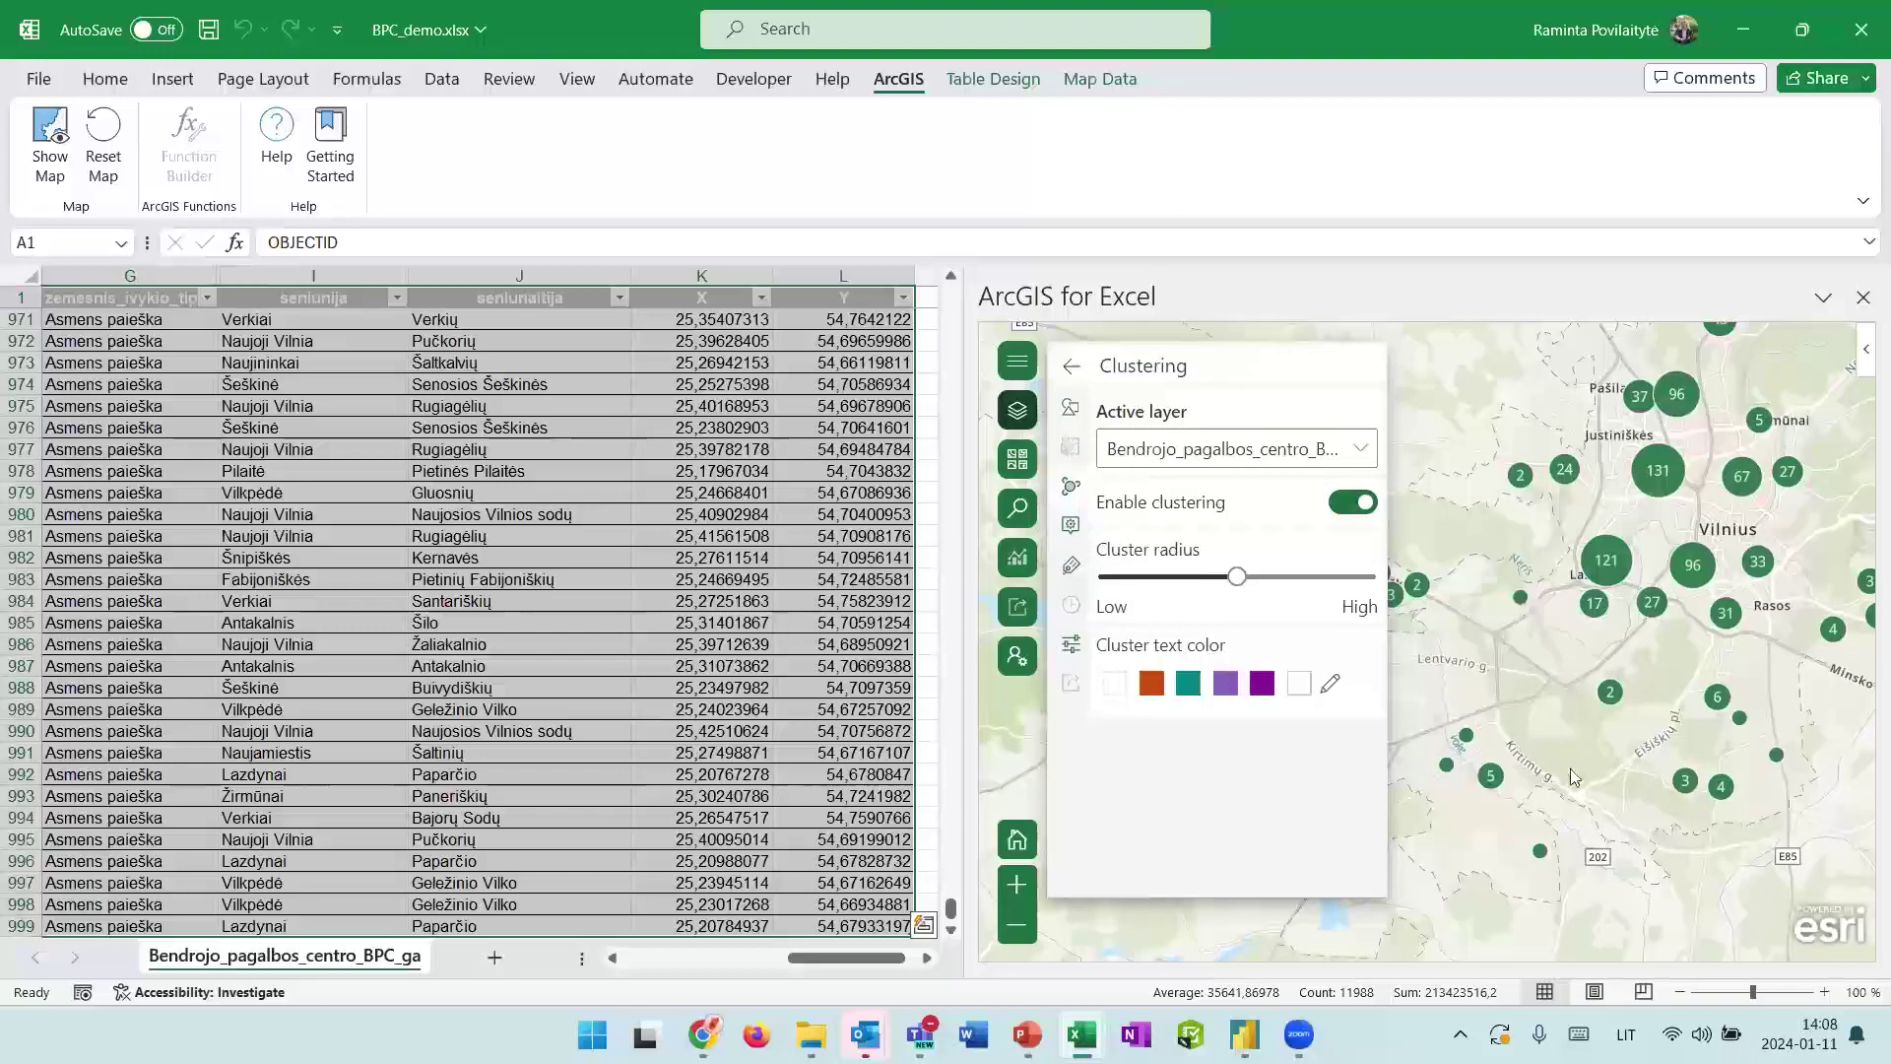
left_click_drag(1634, 808, 1667, 806)
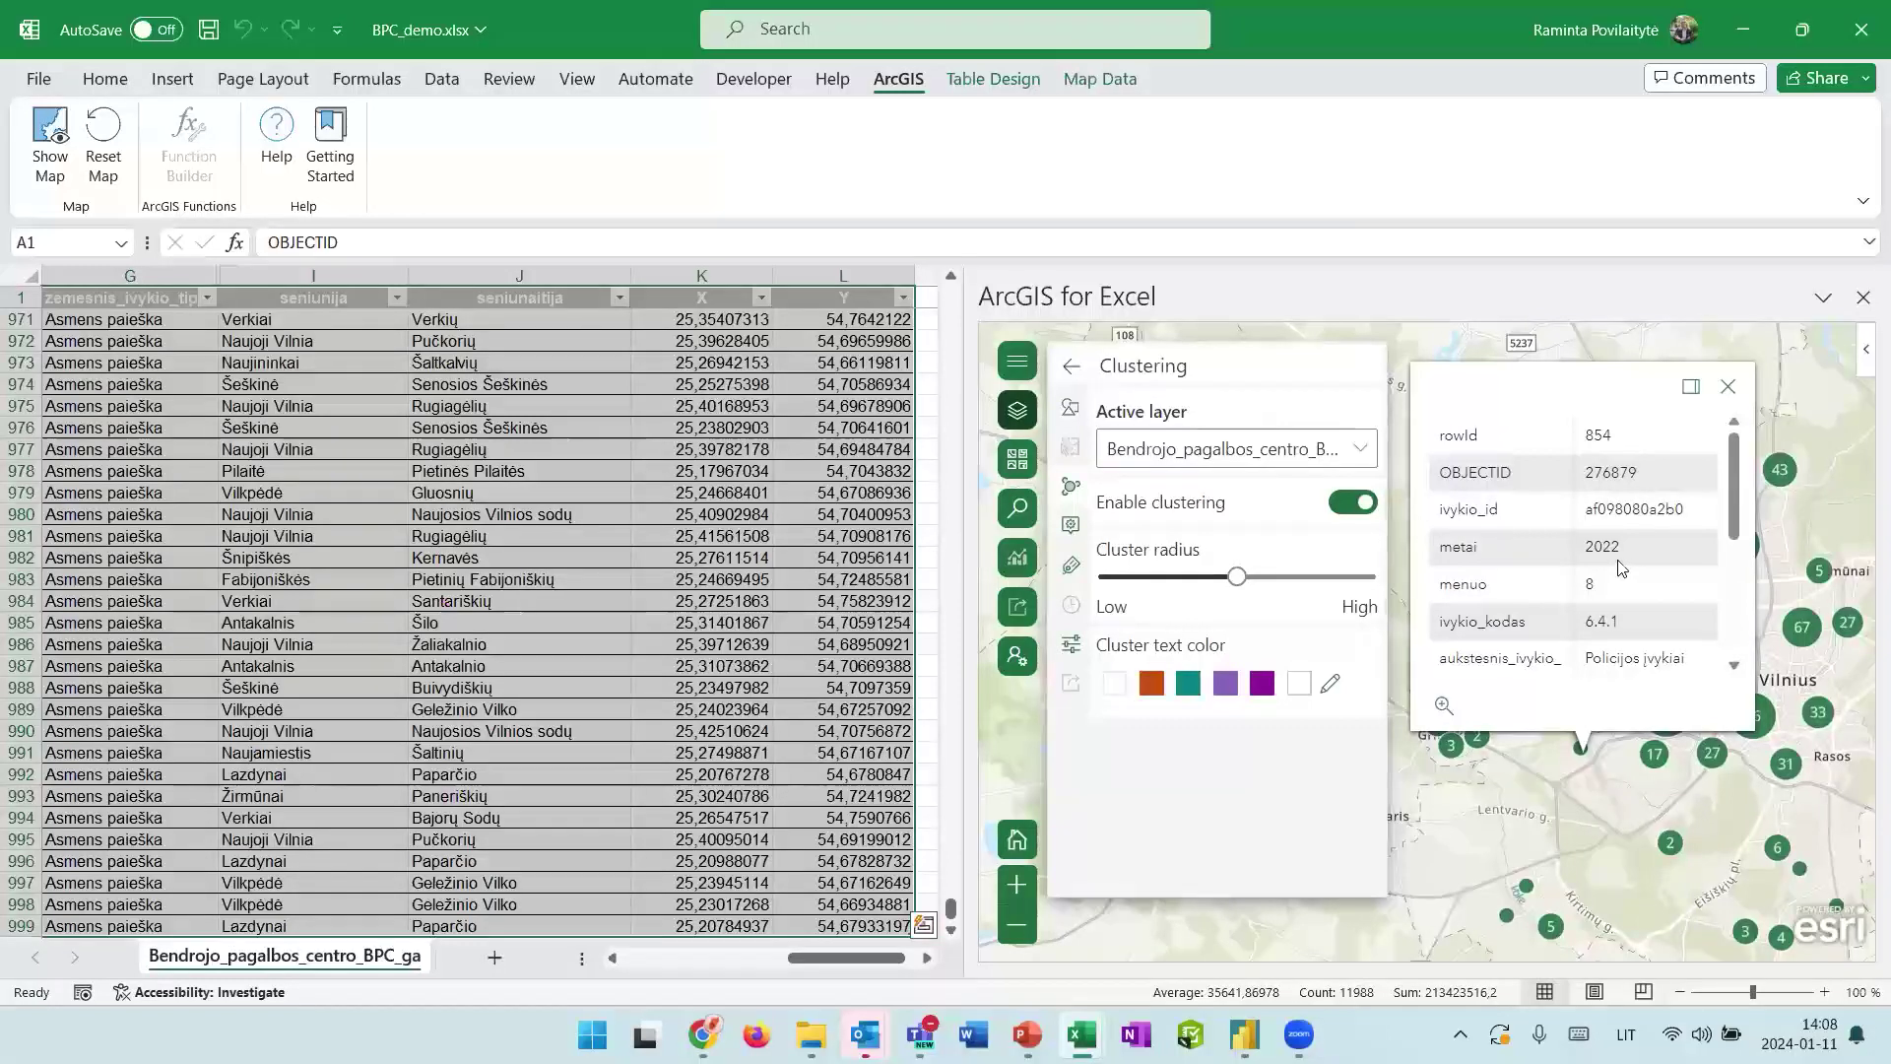
Make aukstesnis_ivykio_tipas the title field of the incident pop-ups
left_click(1069, 529)
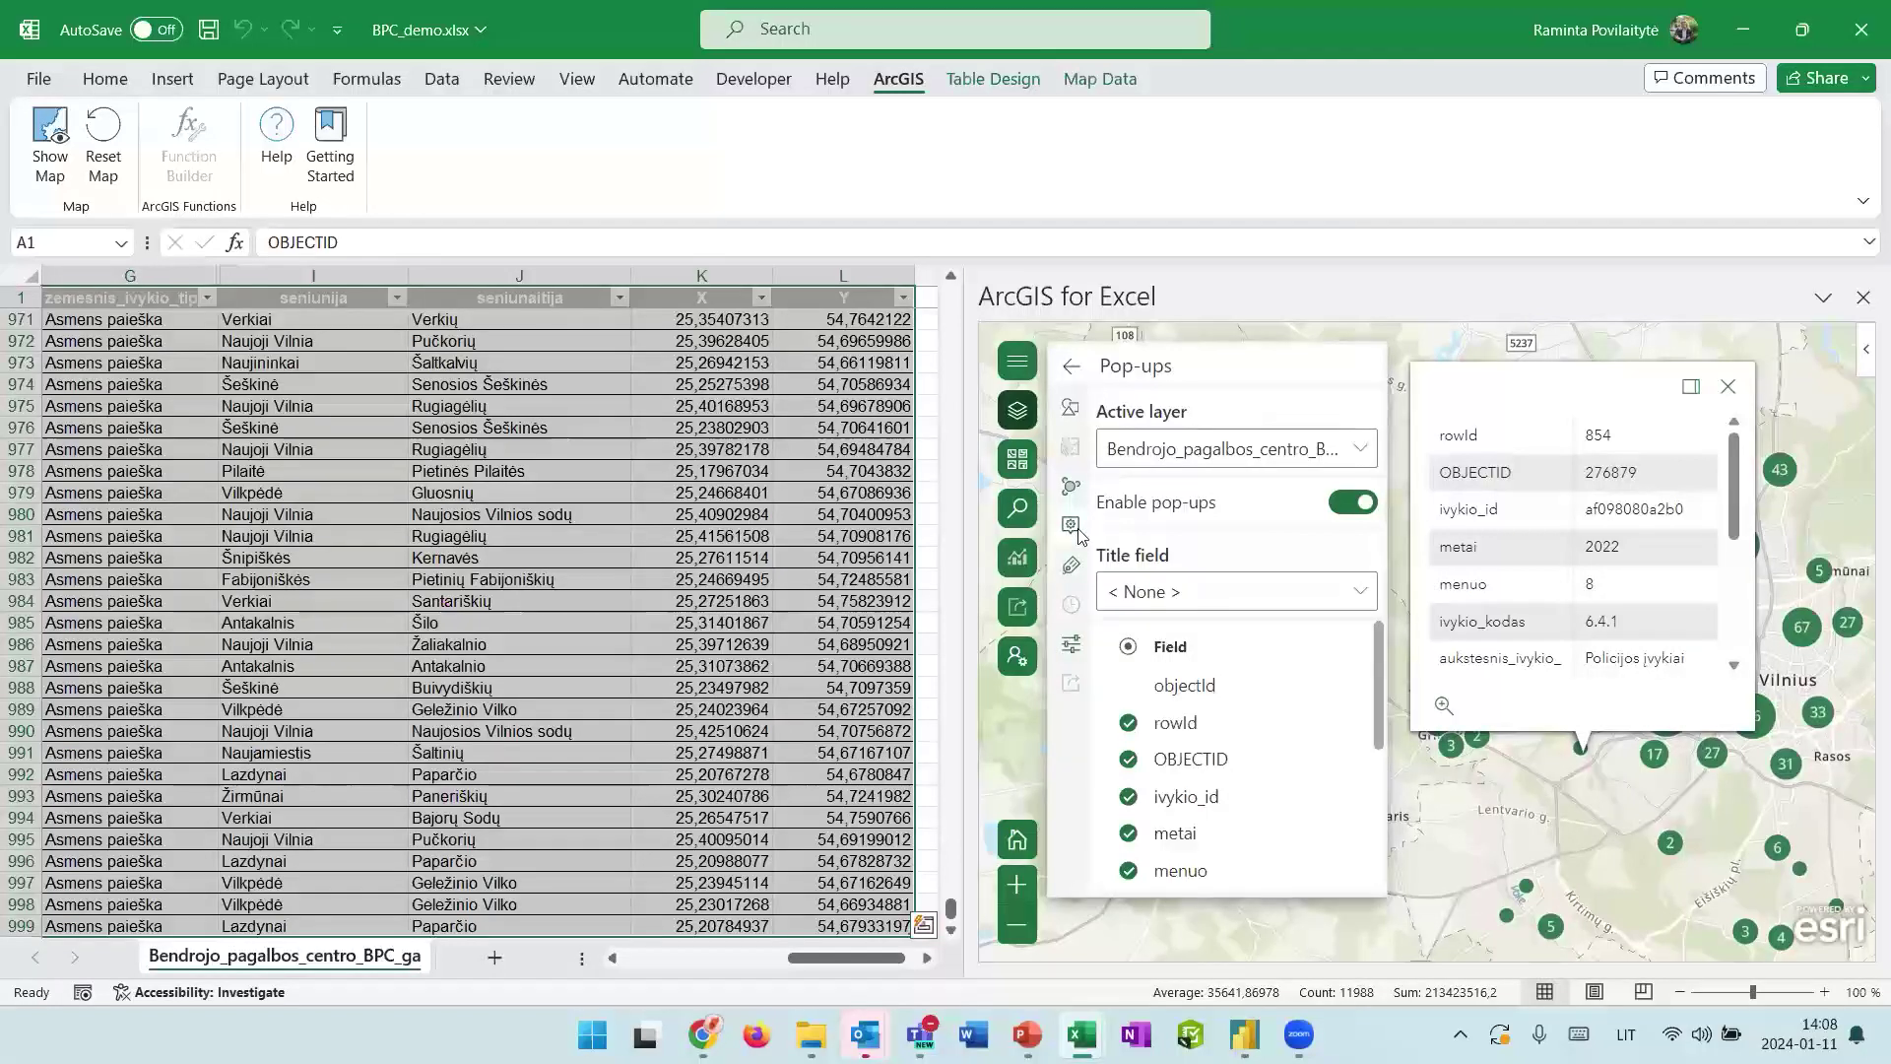
left_click(1151, 591)
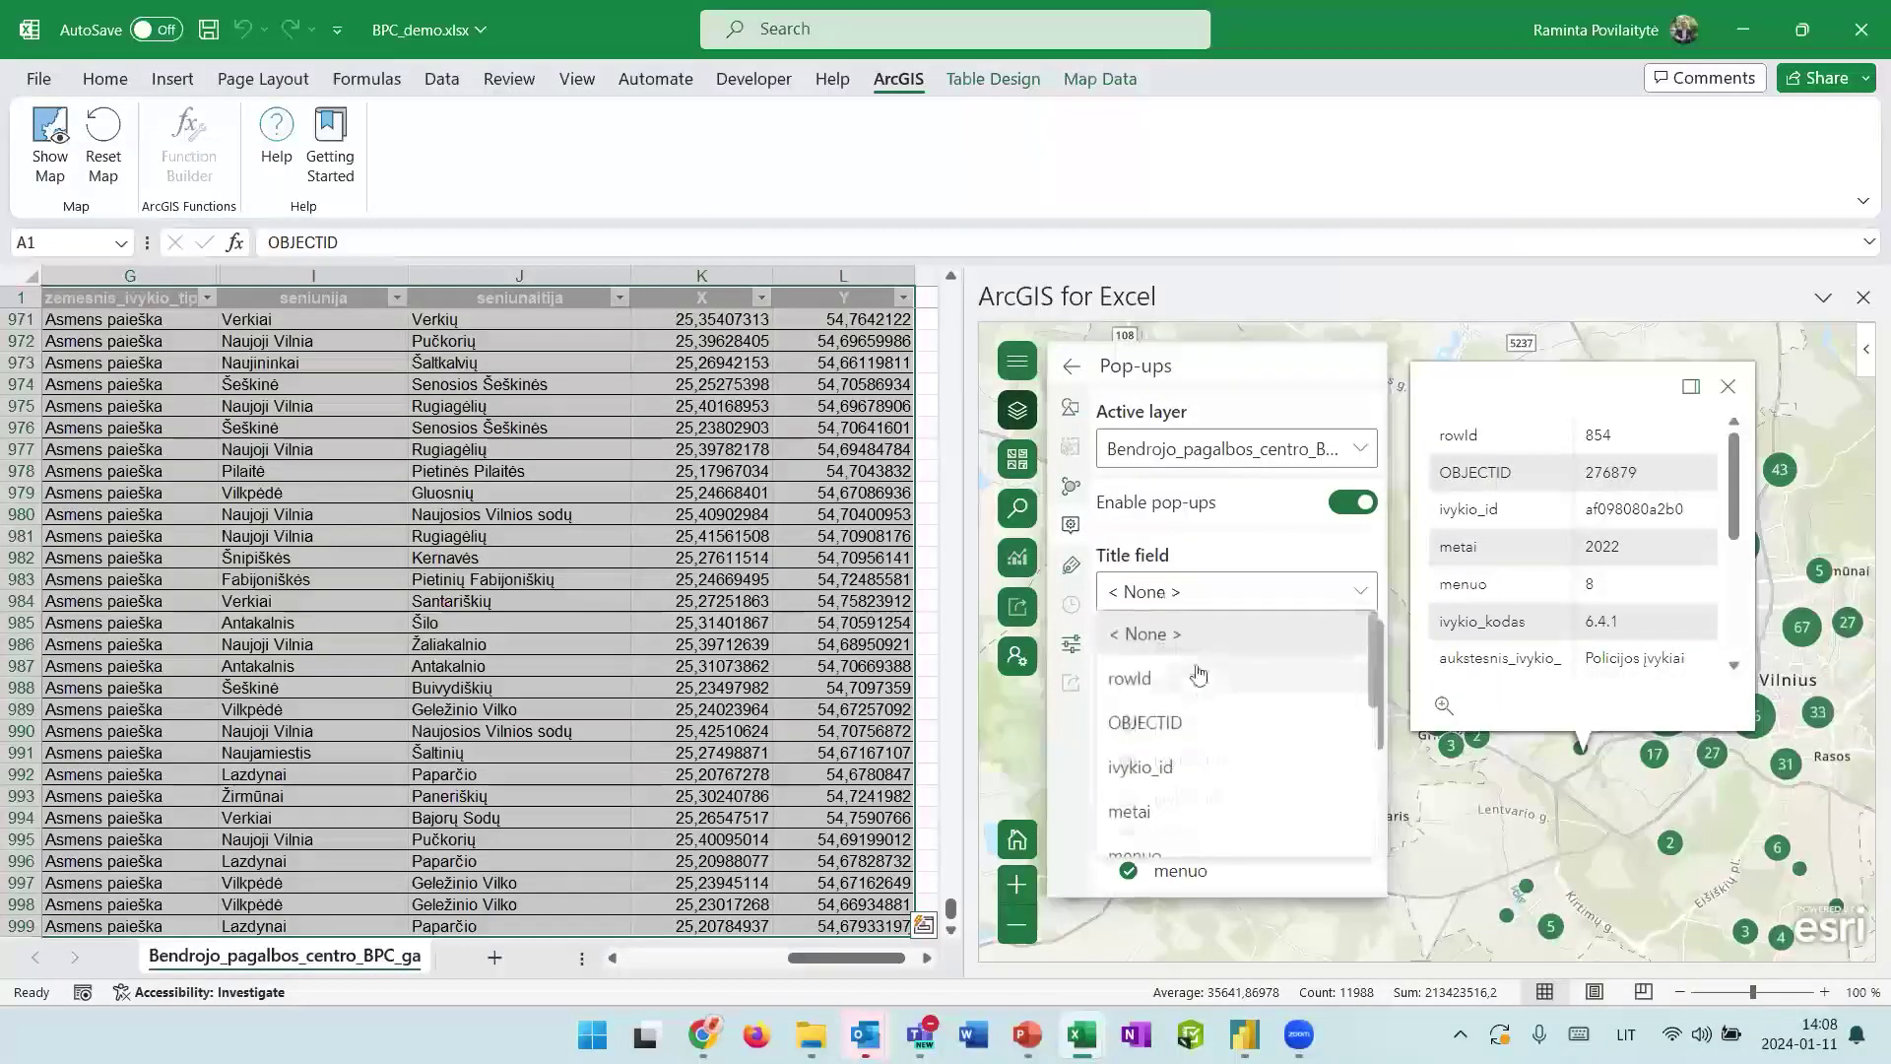
scroll(1215, 705, "down", 1)
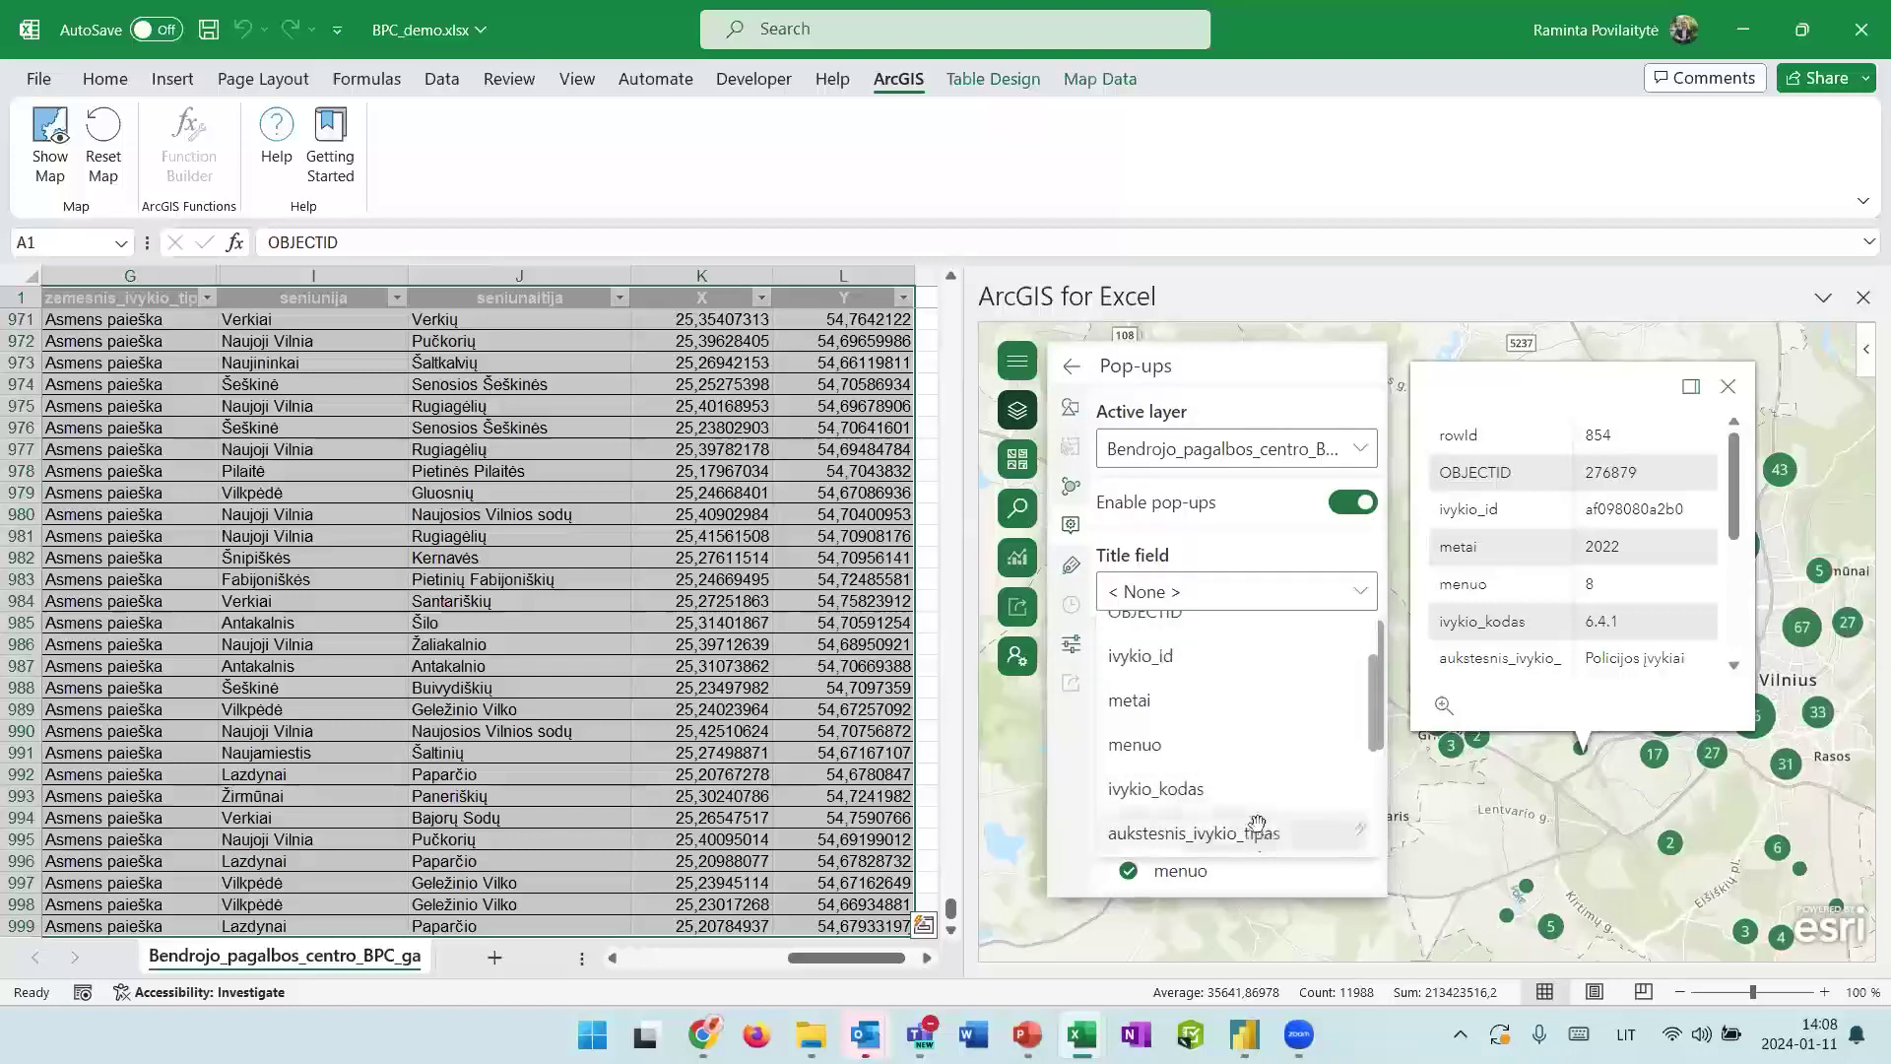
left_click(1248, 832)
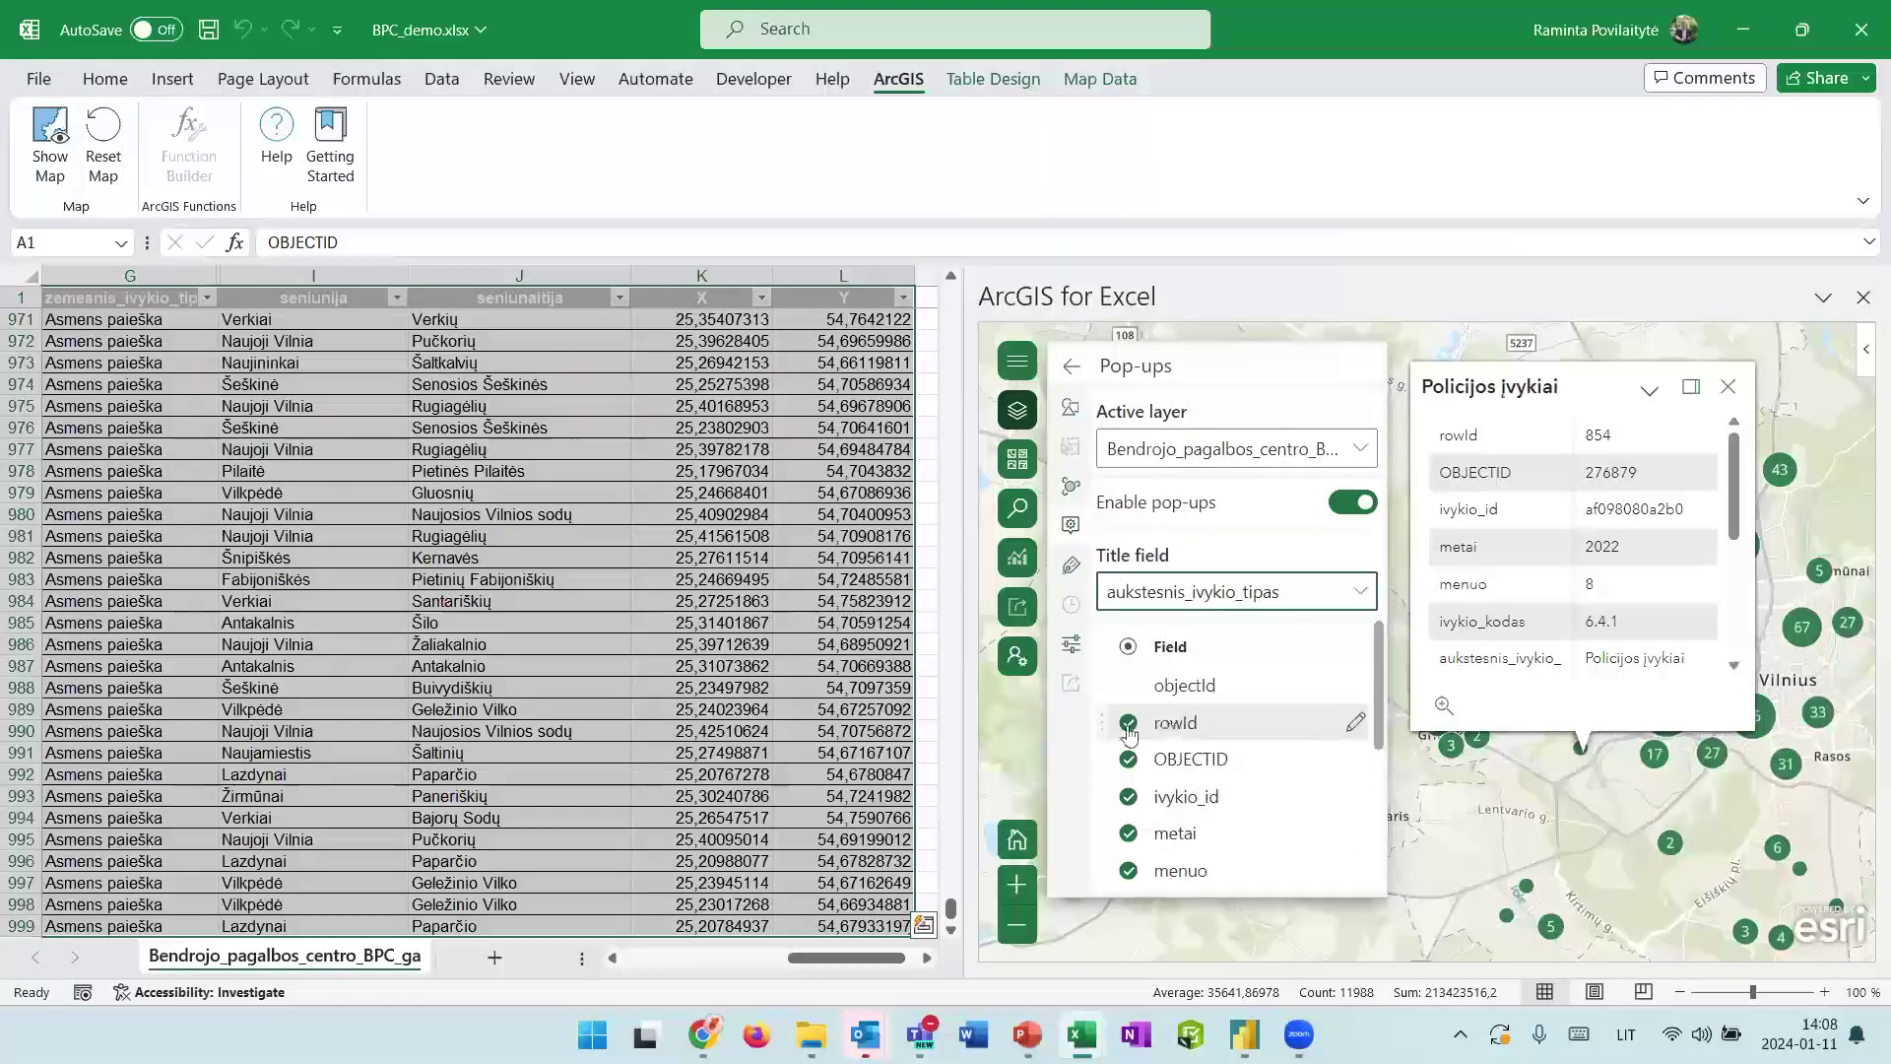
Hide rowId, OBJECTID, ivykio_id, object_id, X and Y from the pop-up fields
left_click(1128, 723)
left_click(1129, 760)
left_click(1129, 797)
scroll(1222, 785, "down", 3)
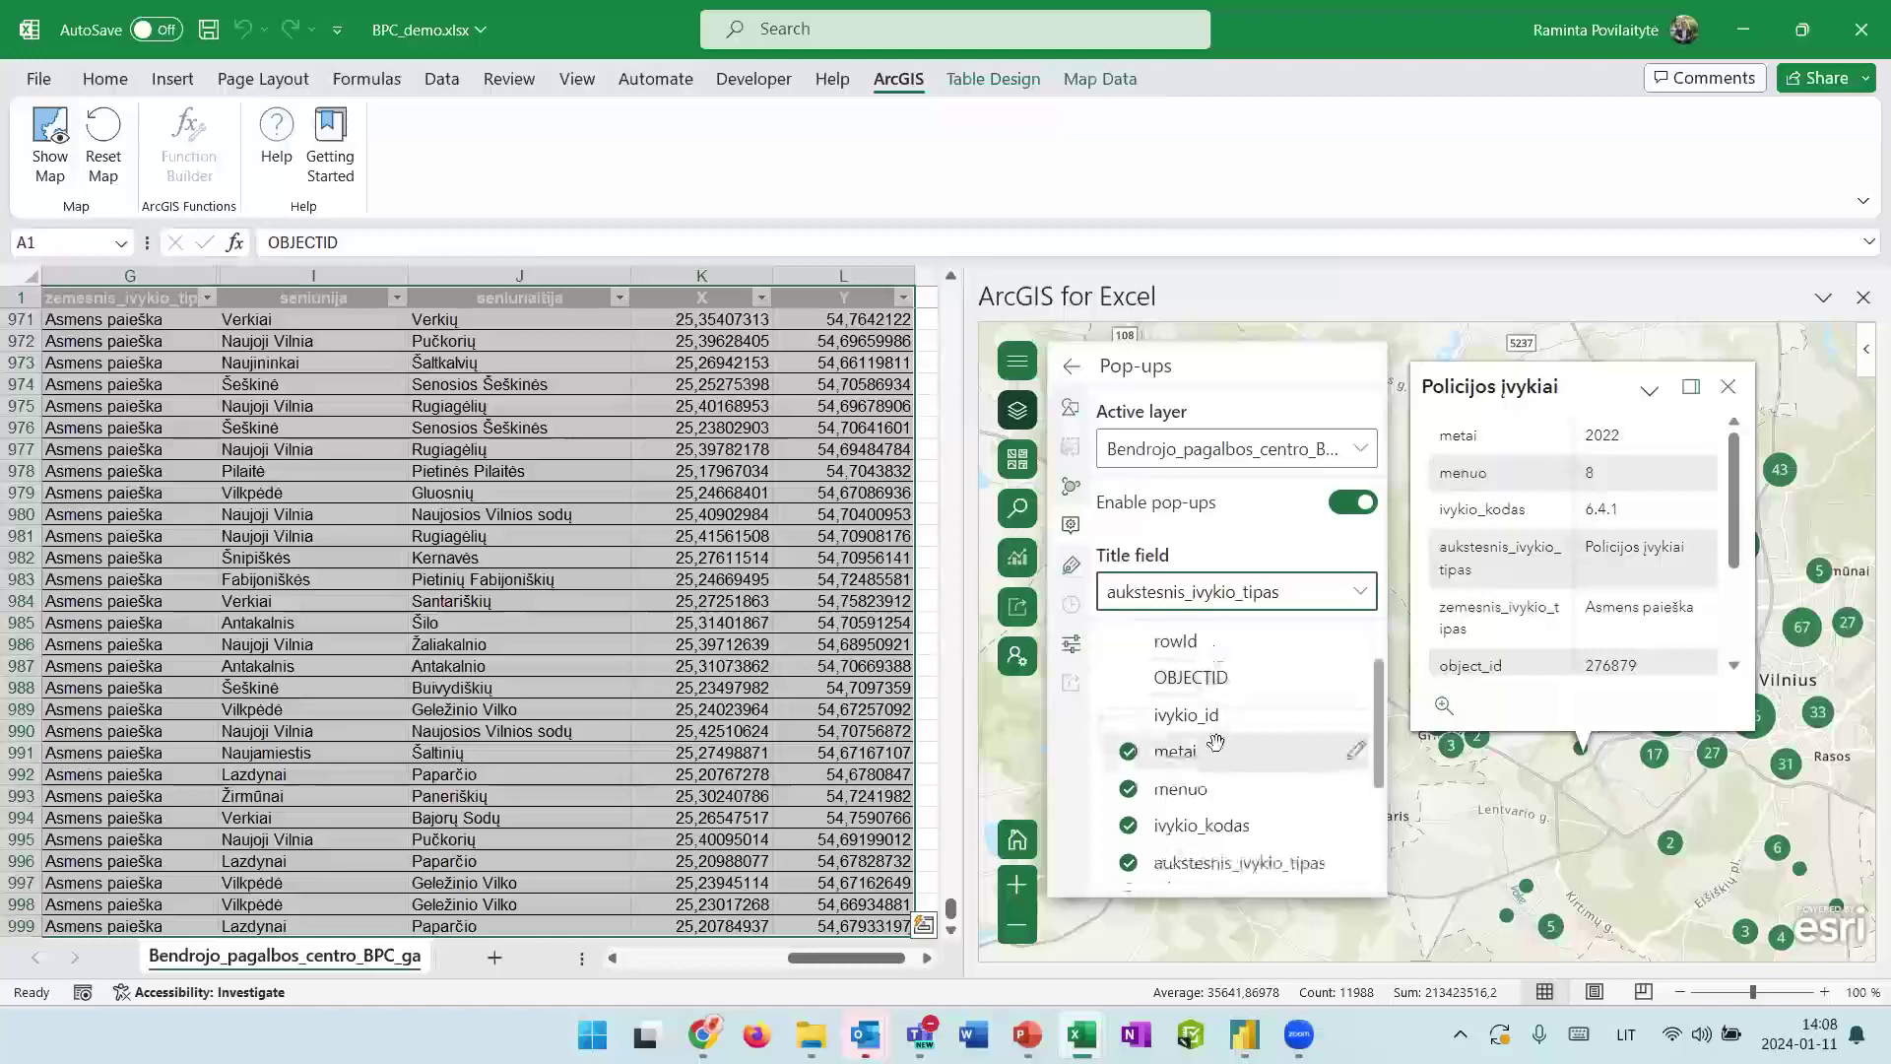
left_click(1129, 855)
scroll(1145, 836, "down", 3)
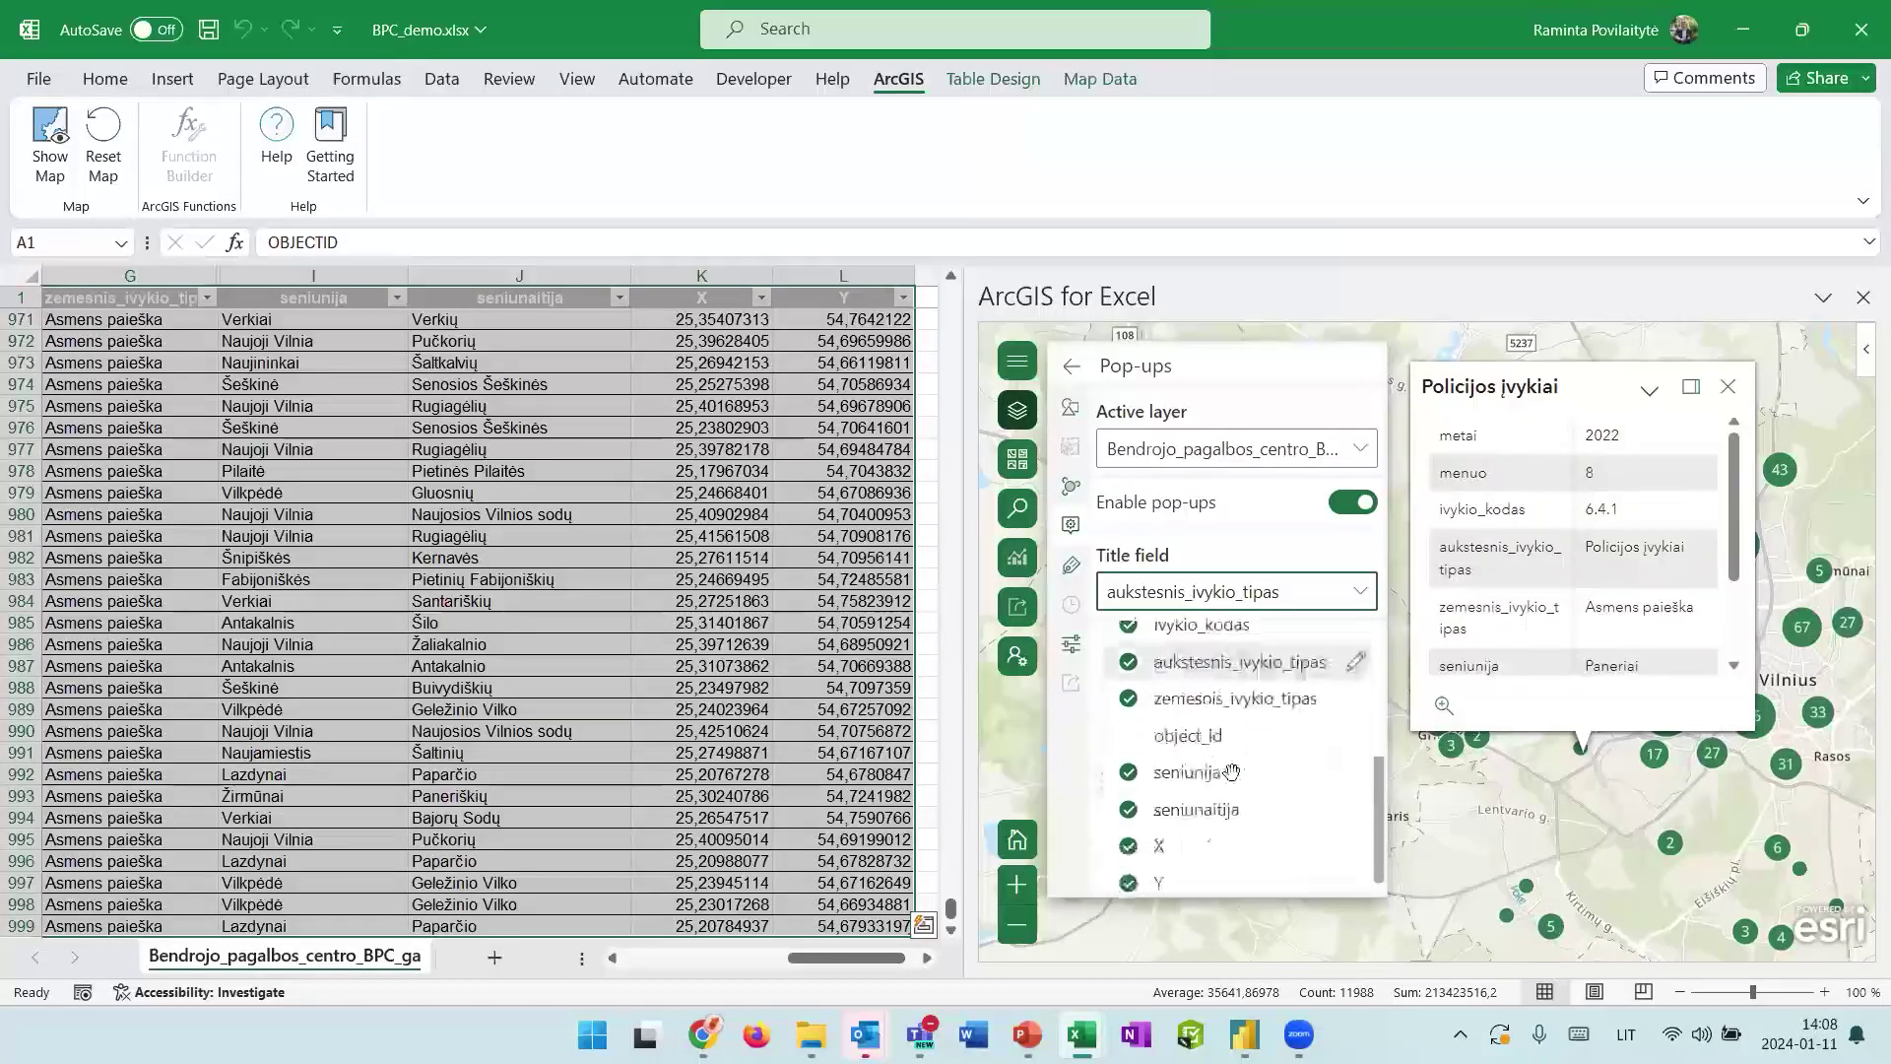
left_click(1129, 831)
left_click(1129, 867)
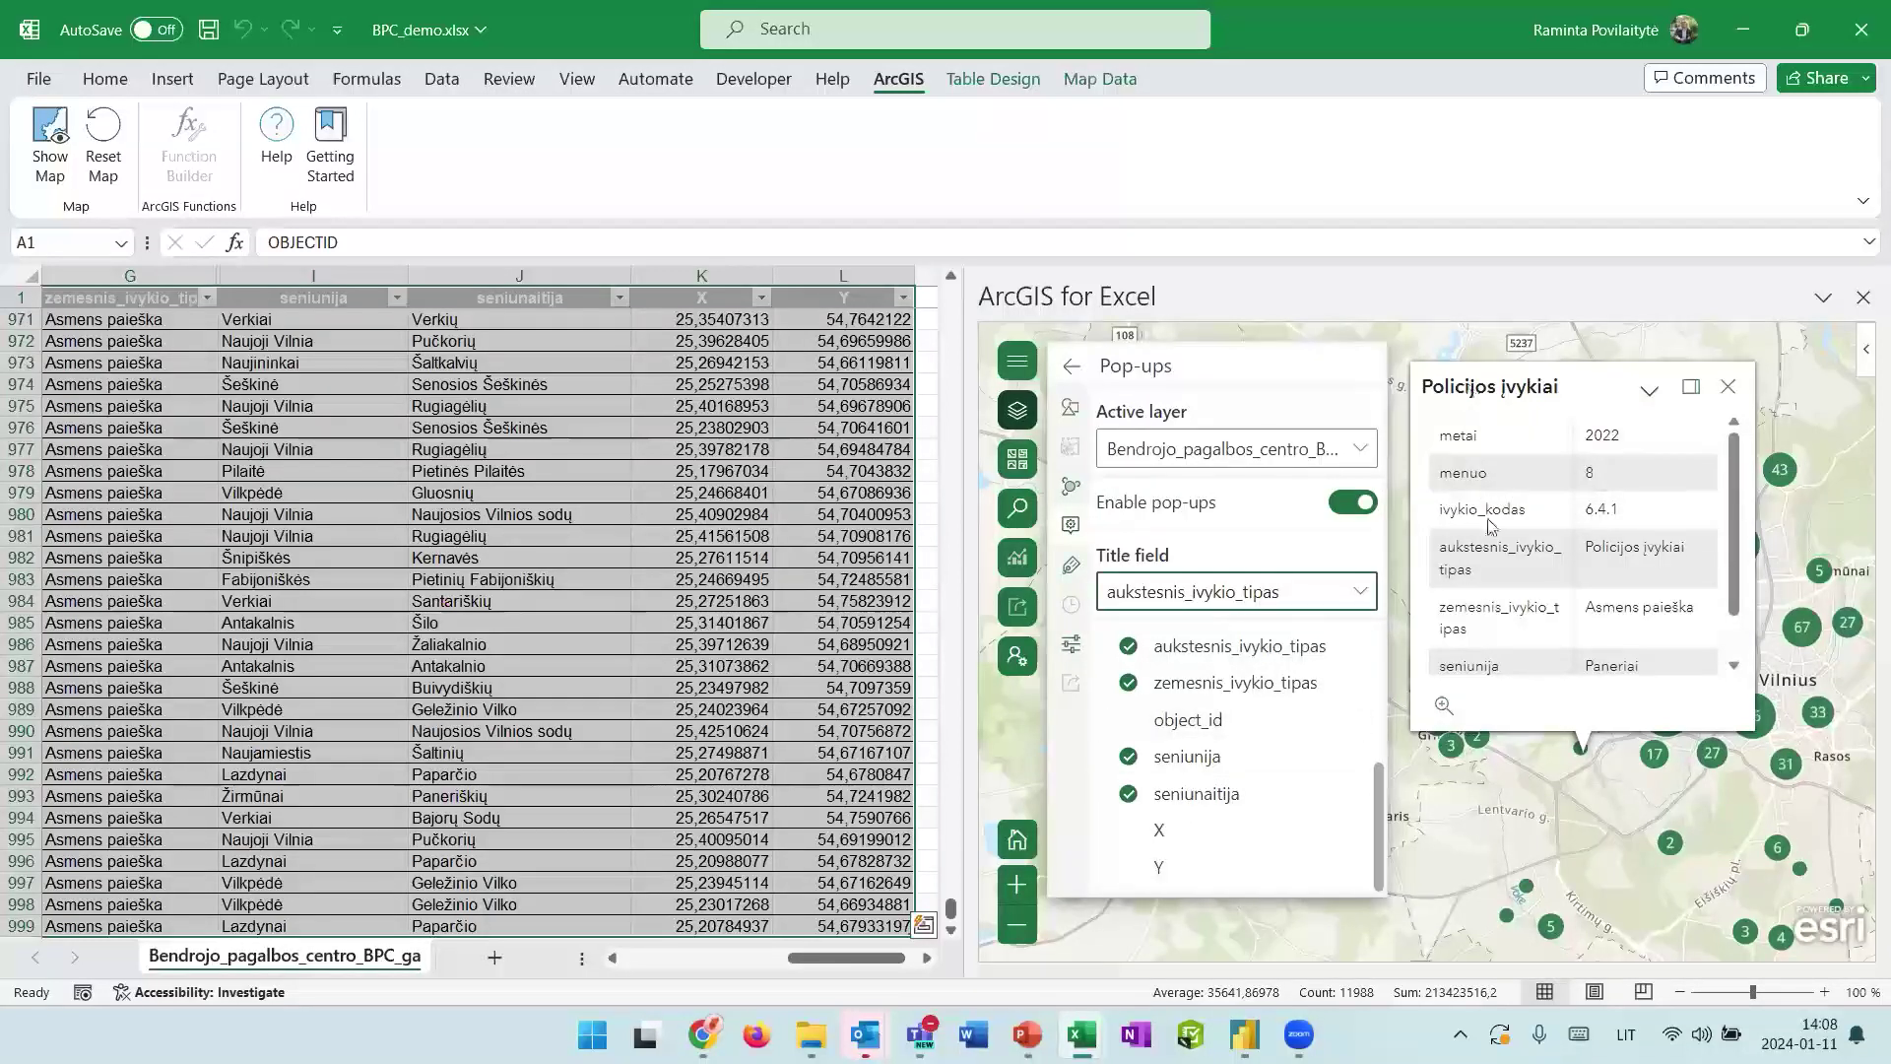
left_click(656, 960)
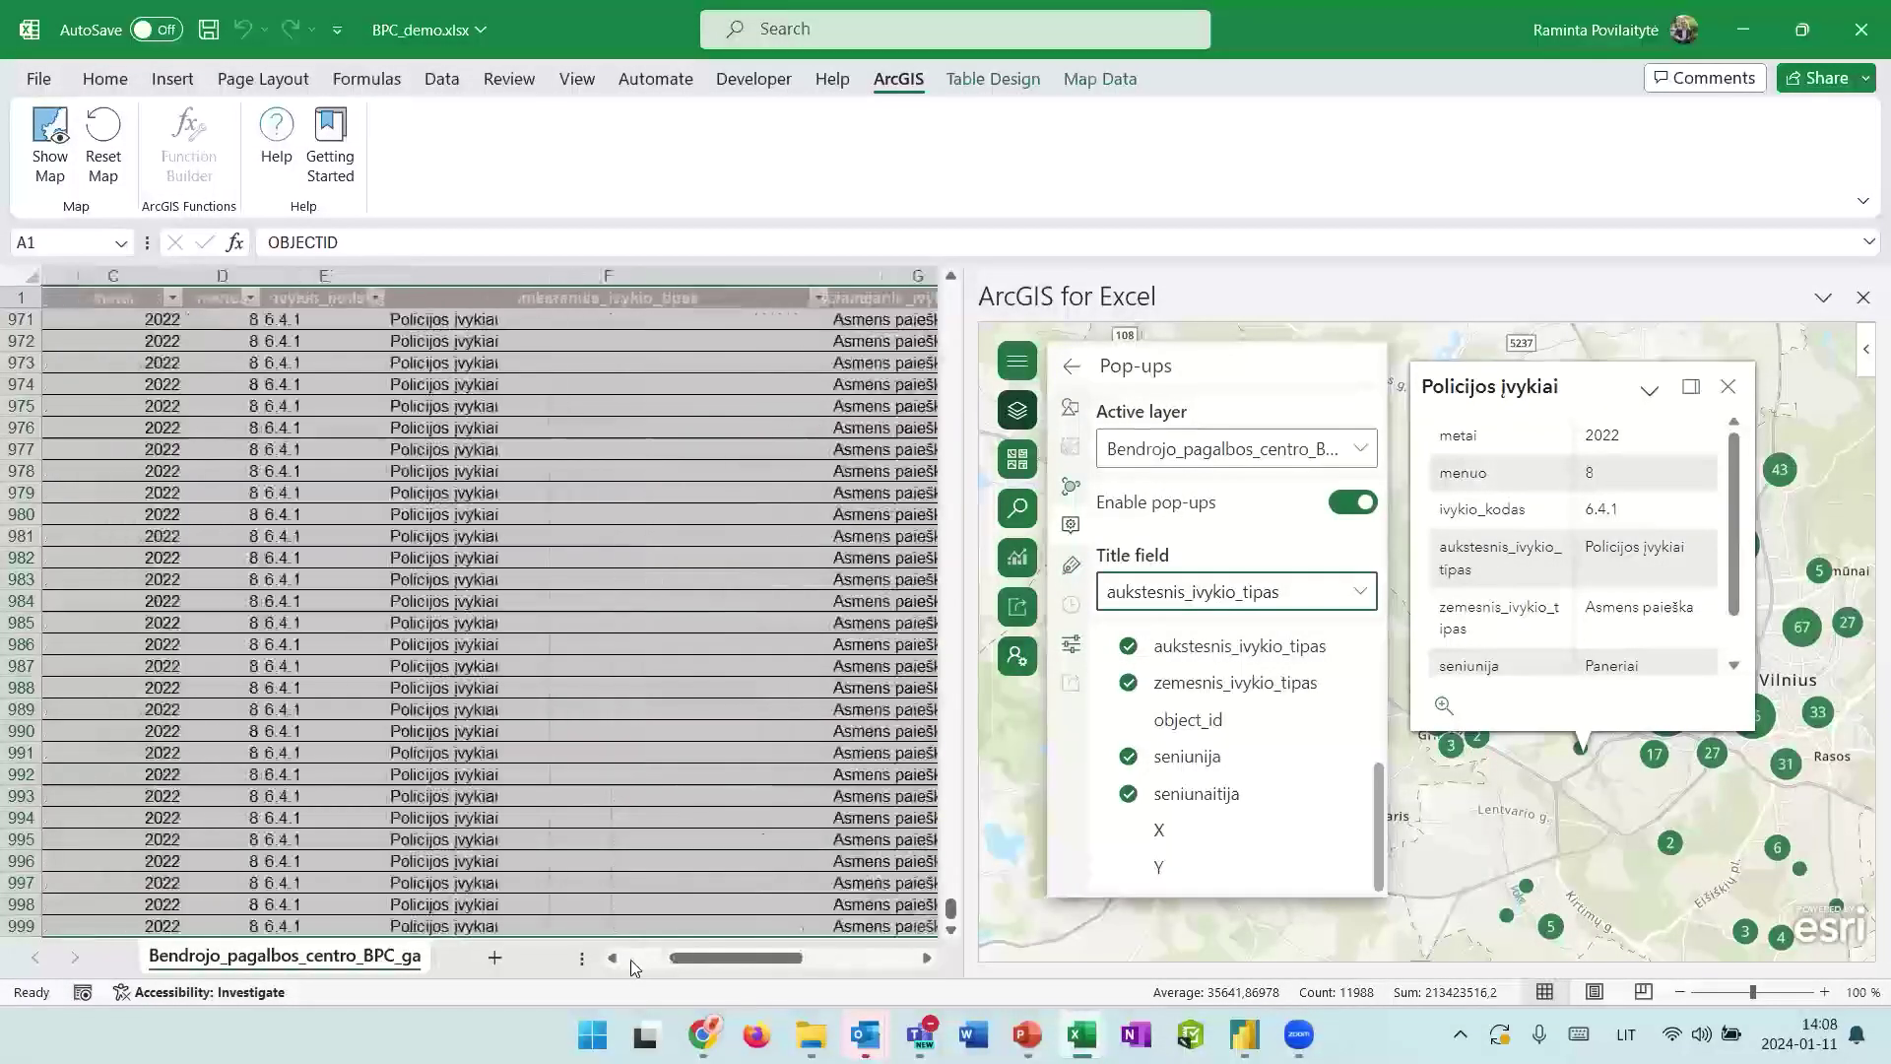
Rename the metai and menuo headers to Metai and Mėnuo
left_click(414, 366)
left_click(404, 301)
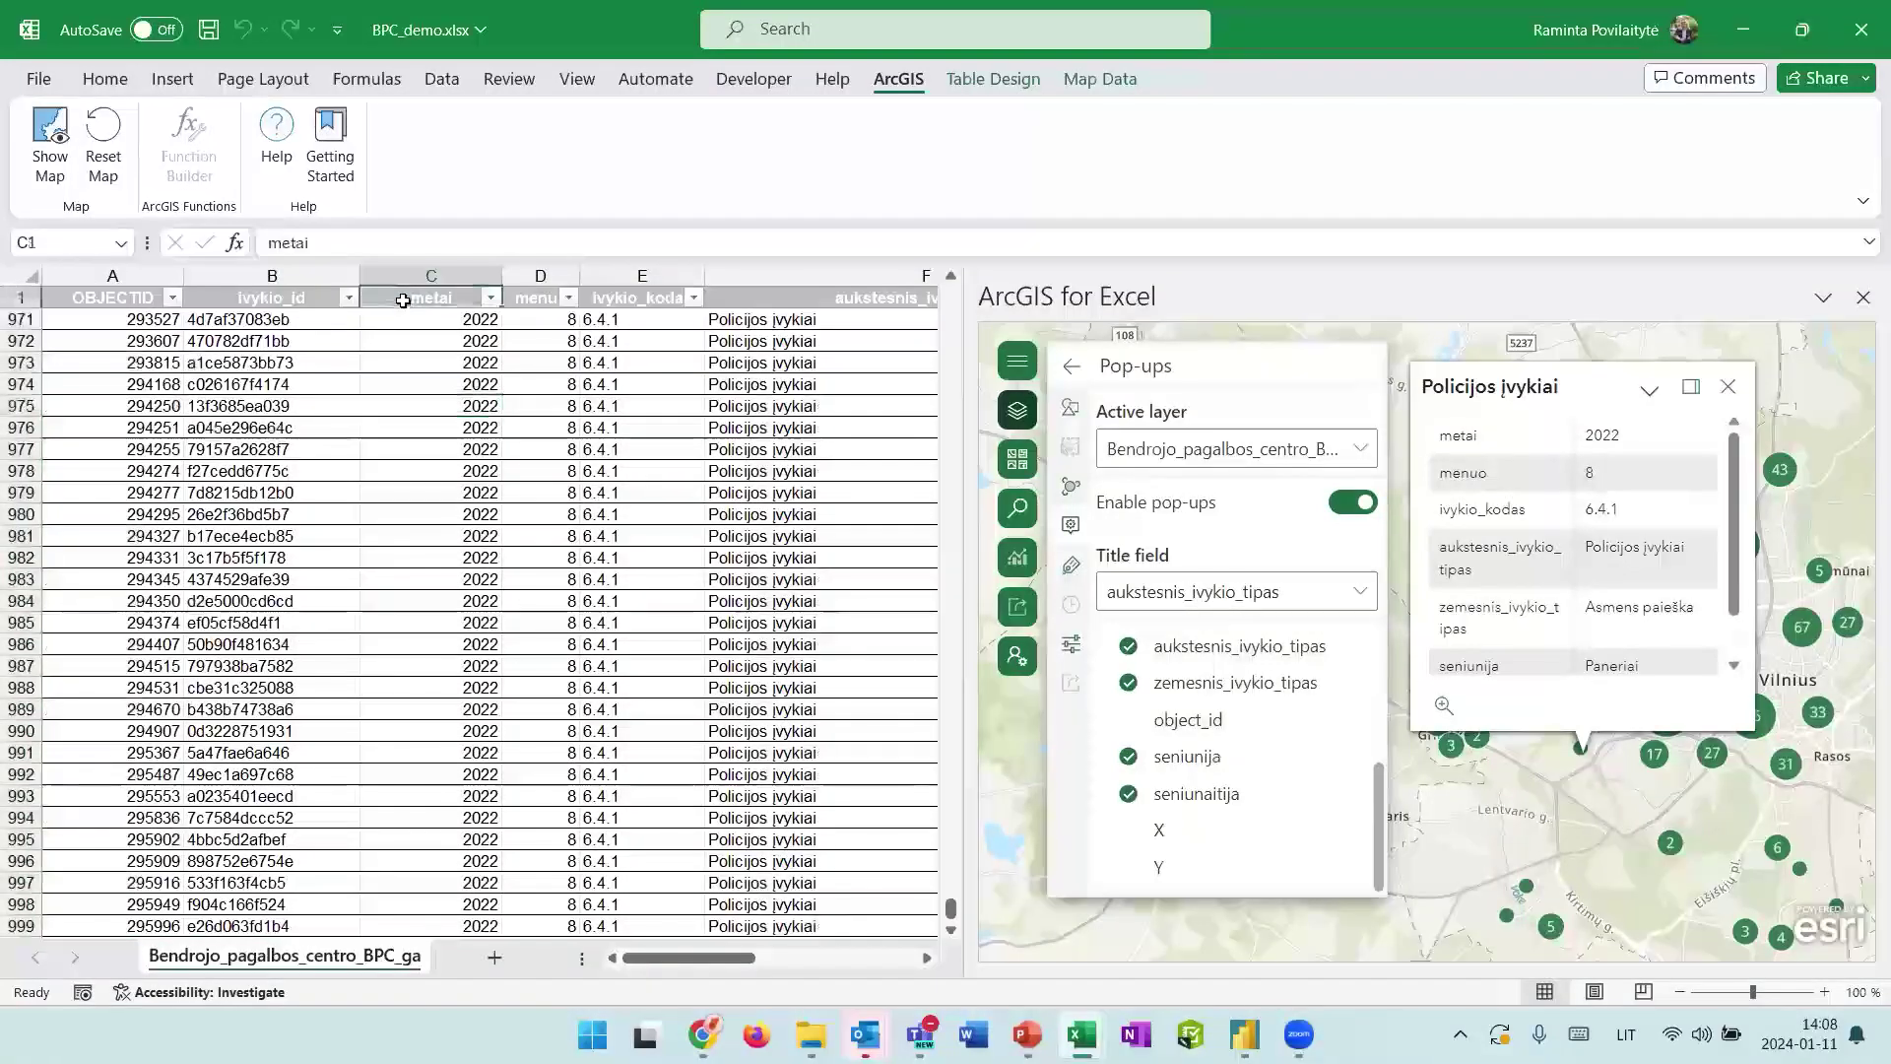
type("Metai")
key("Tab")
type("M")
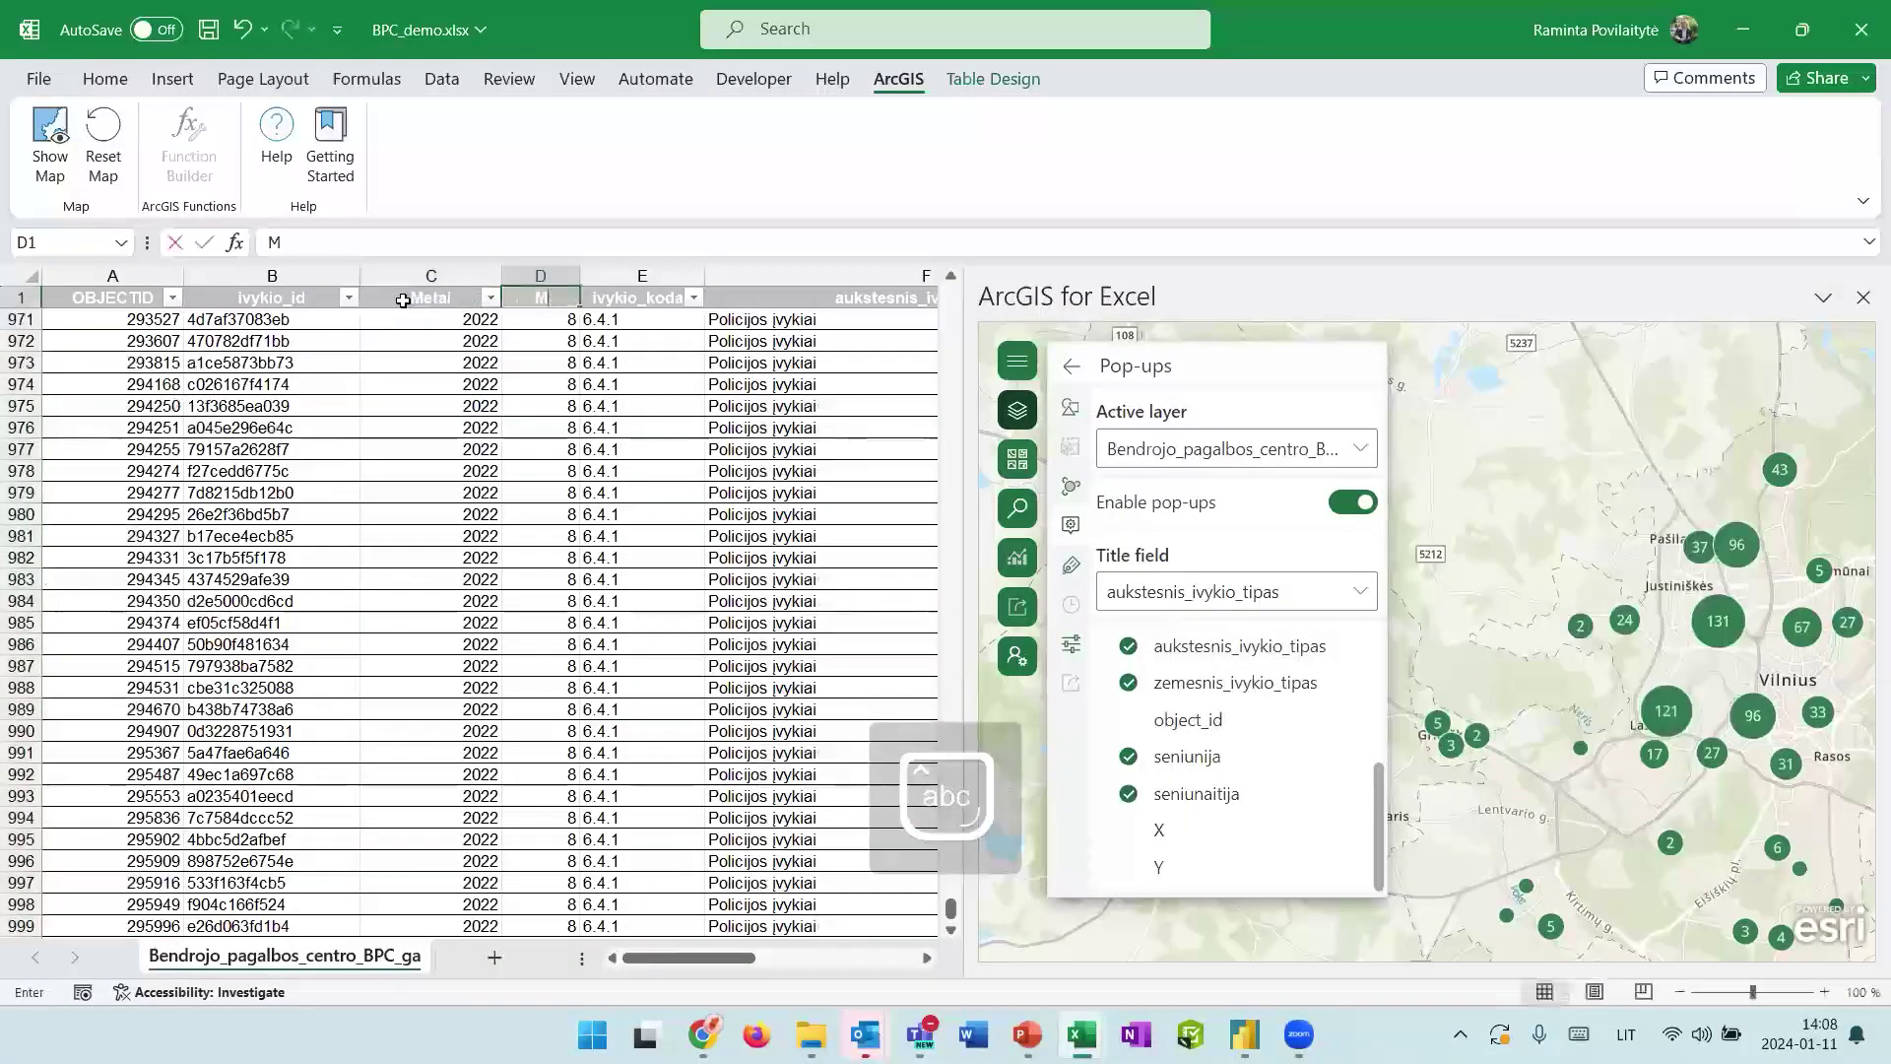
type("ėnuo")
key("Tab")
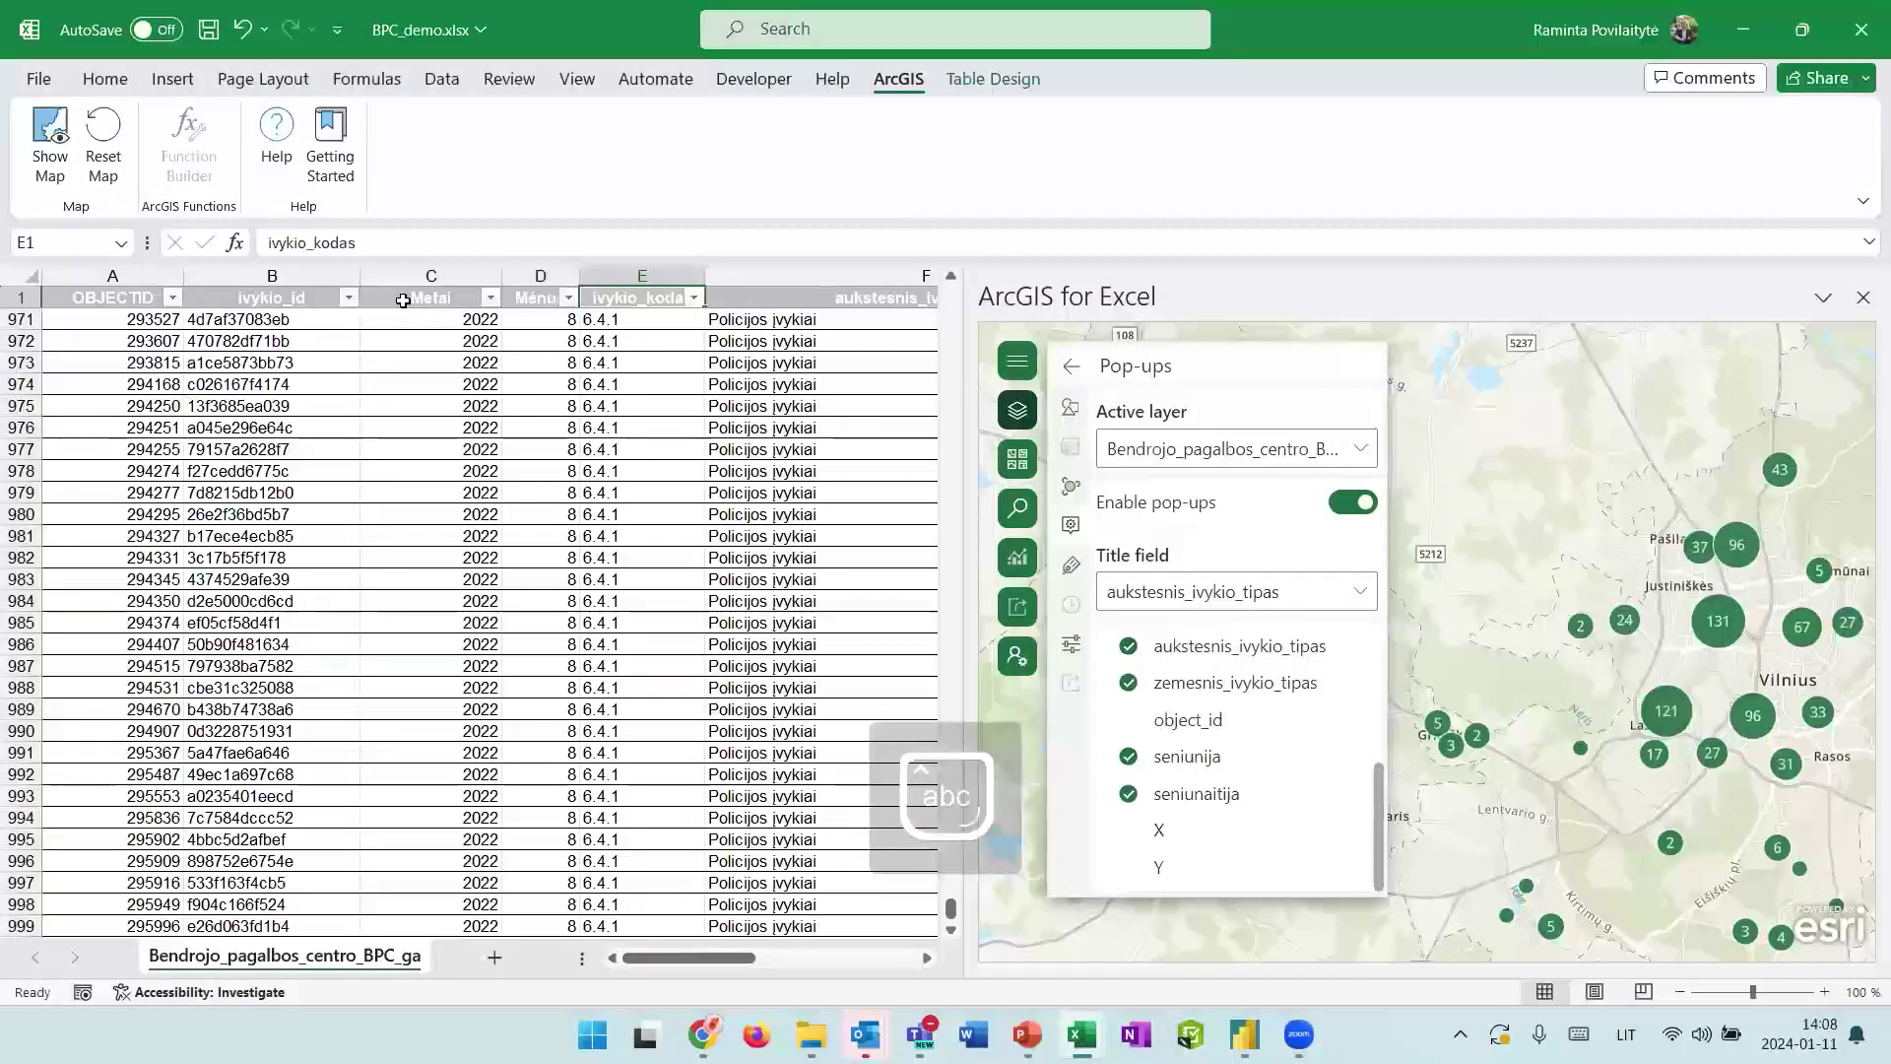
Rename the seniunija header to Seniūnija, correcting a mistyped entry
key("Tab")
key("Caps_Lock")
key("Tab")
key("Tab")
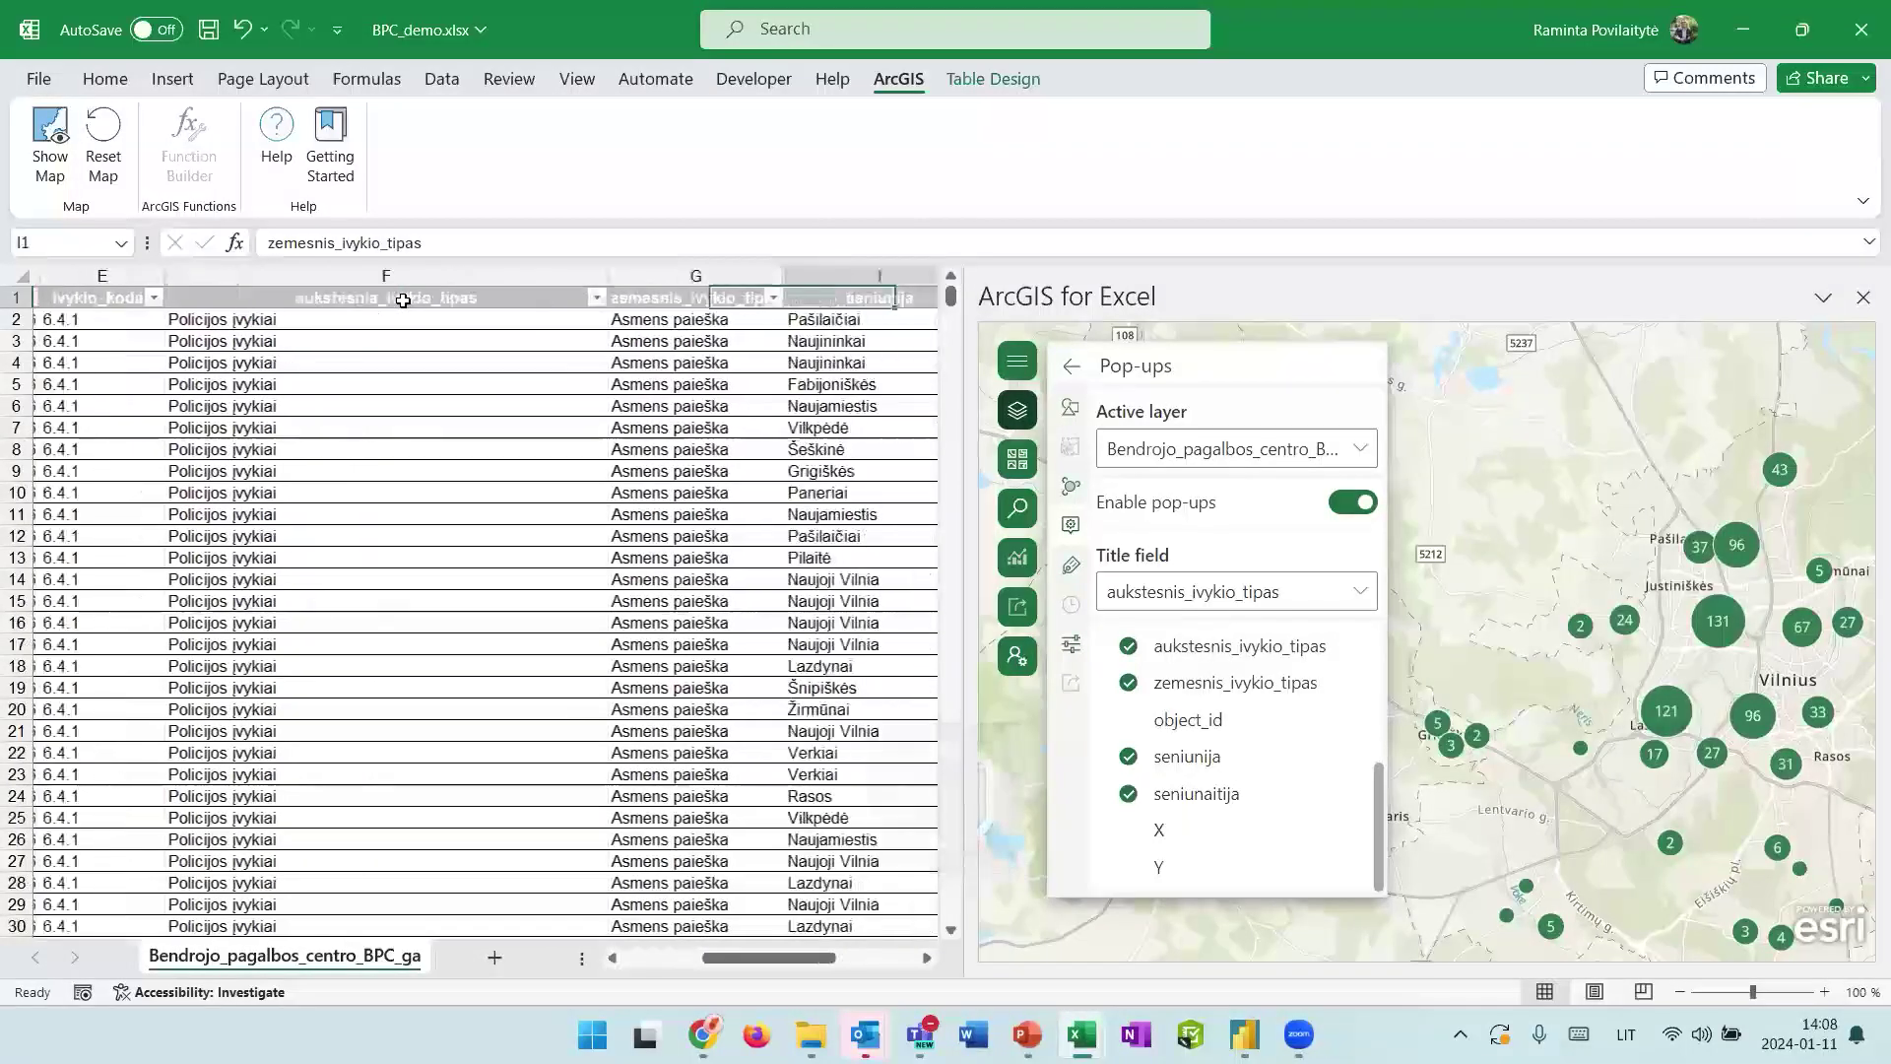
type("S")
key("Caps_Lock")
type("enamiestis")
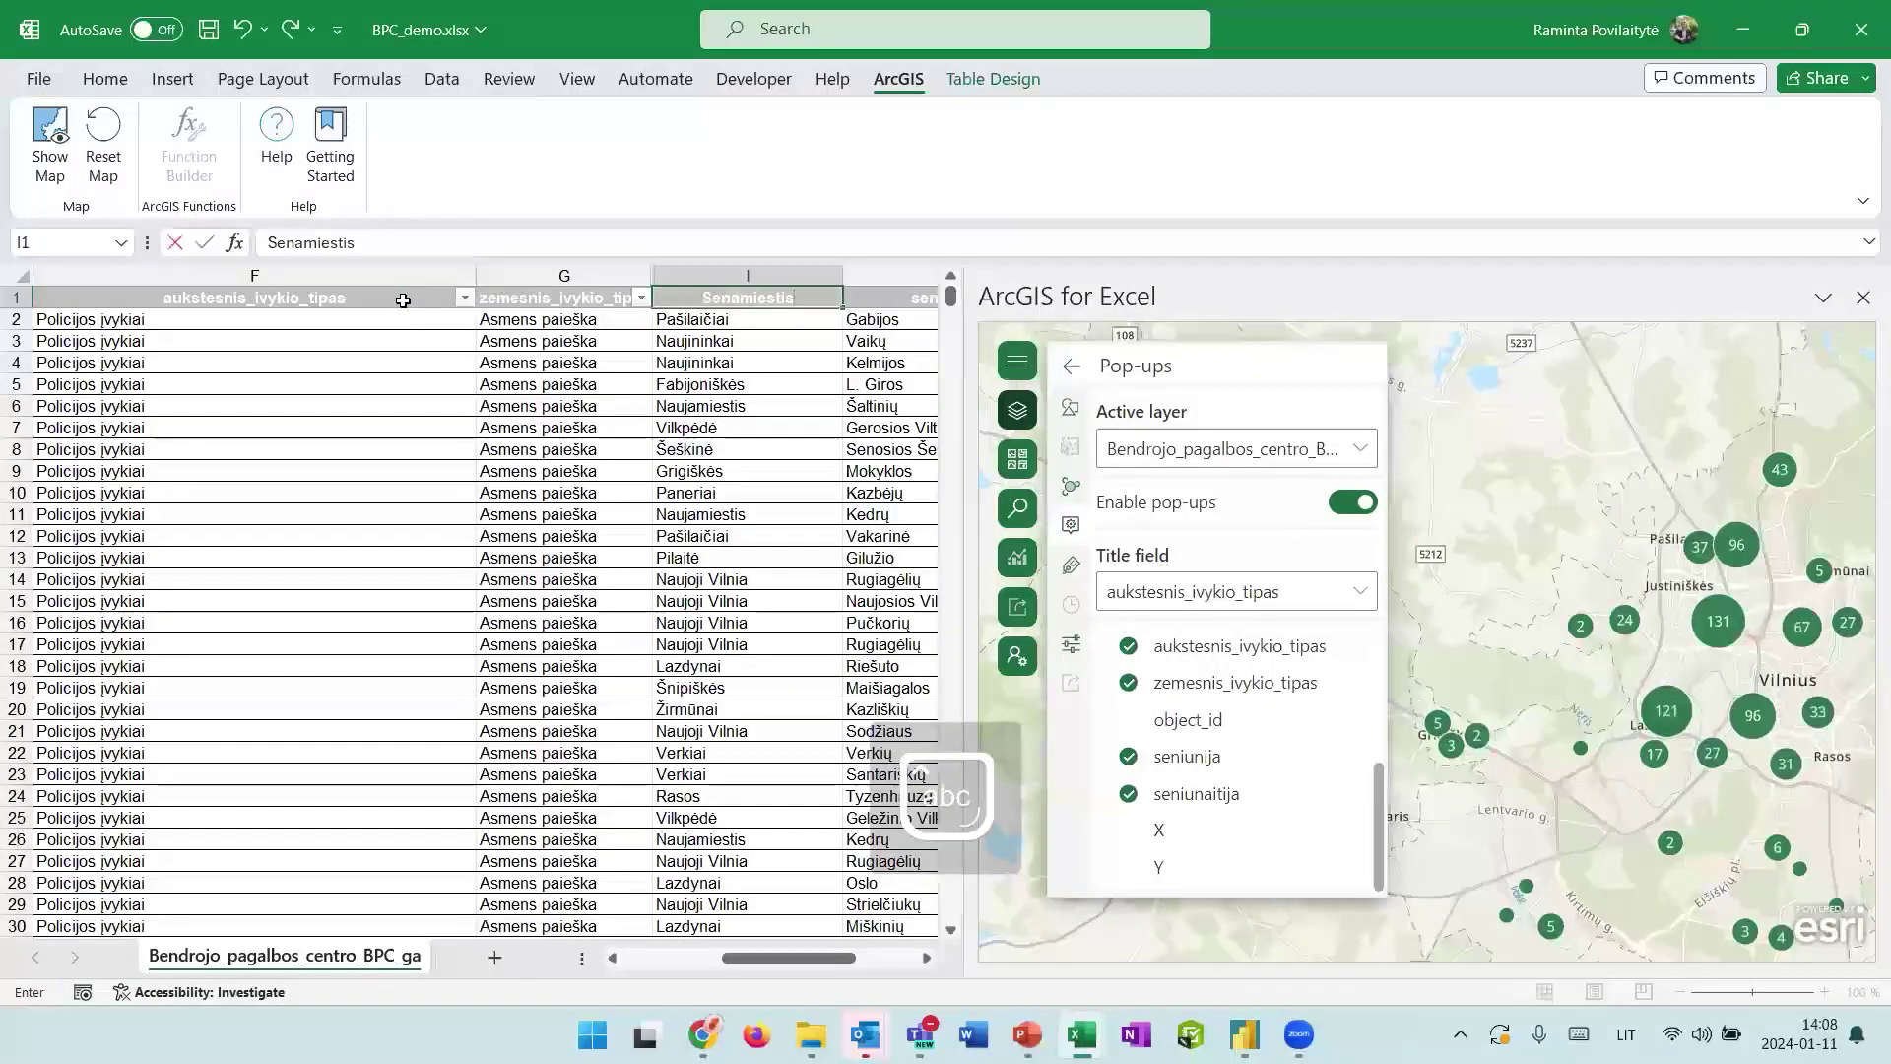
key("F2")
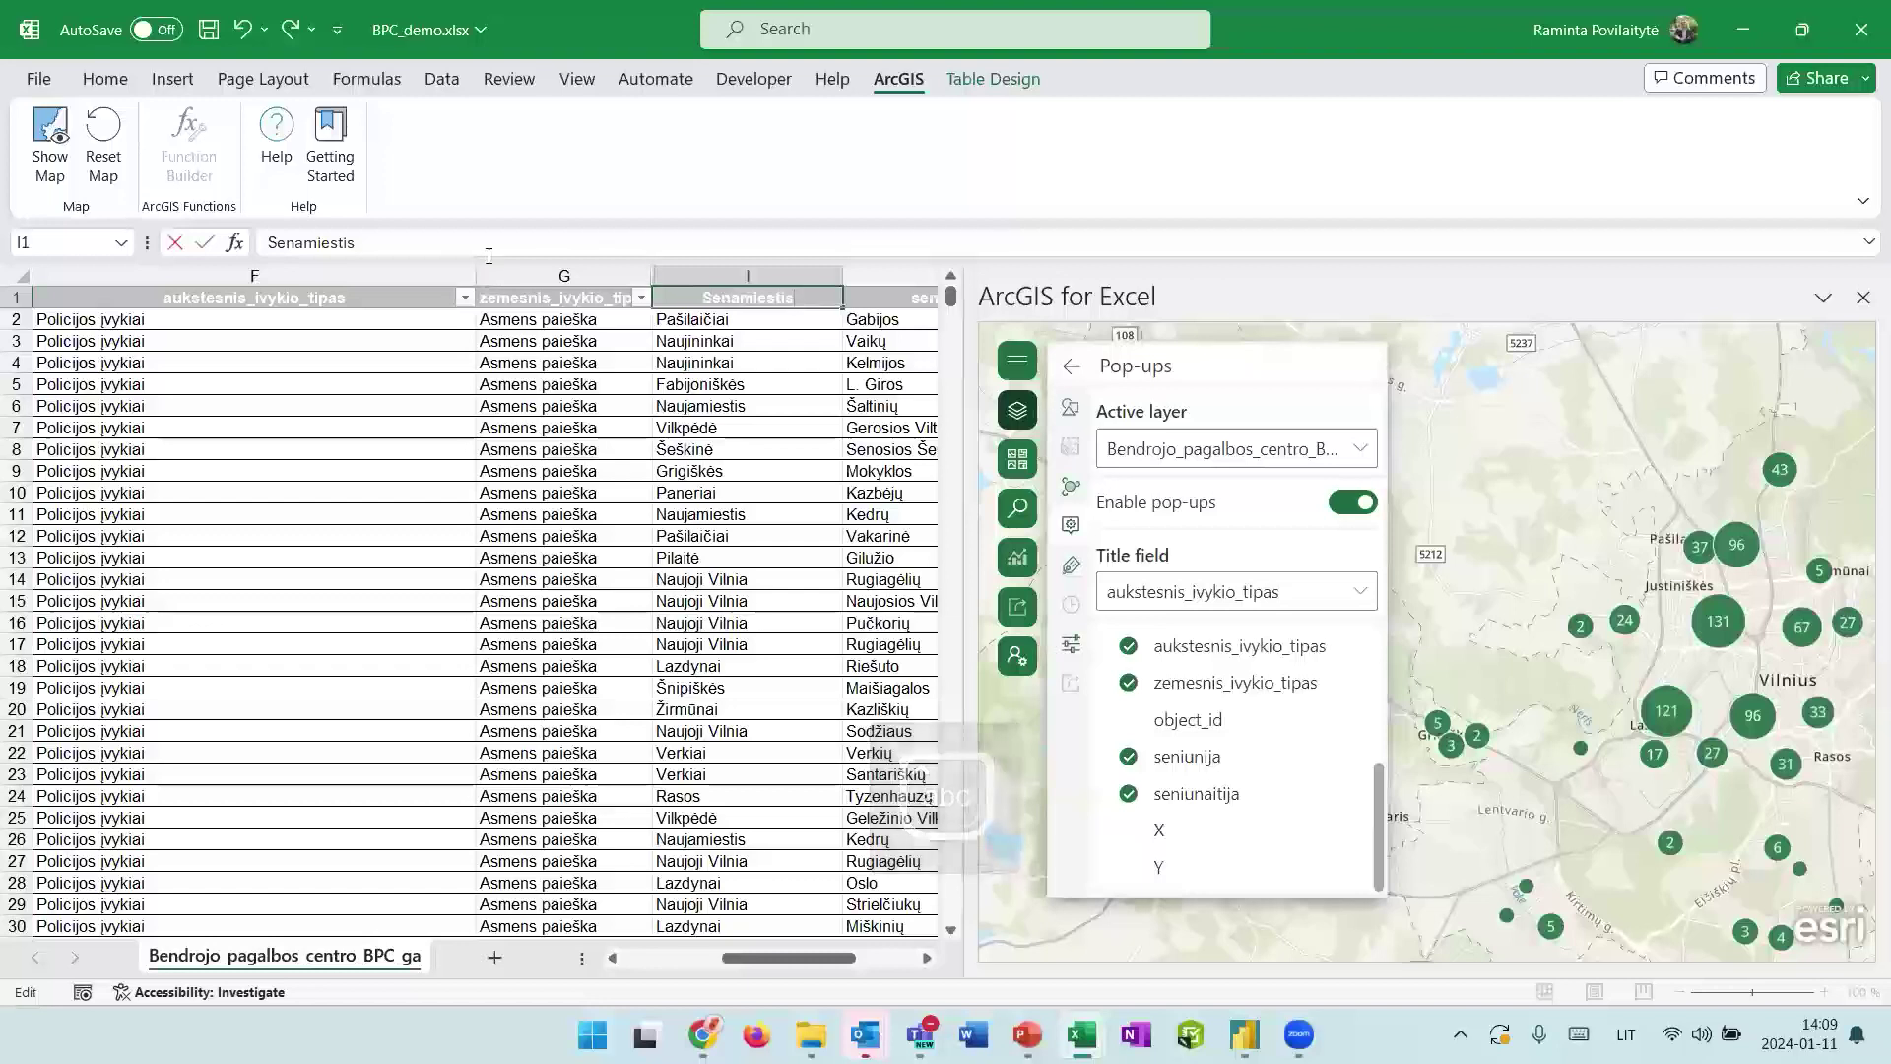
left_click_drag(488, 257, 45, 266)
type("Seniūni")
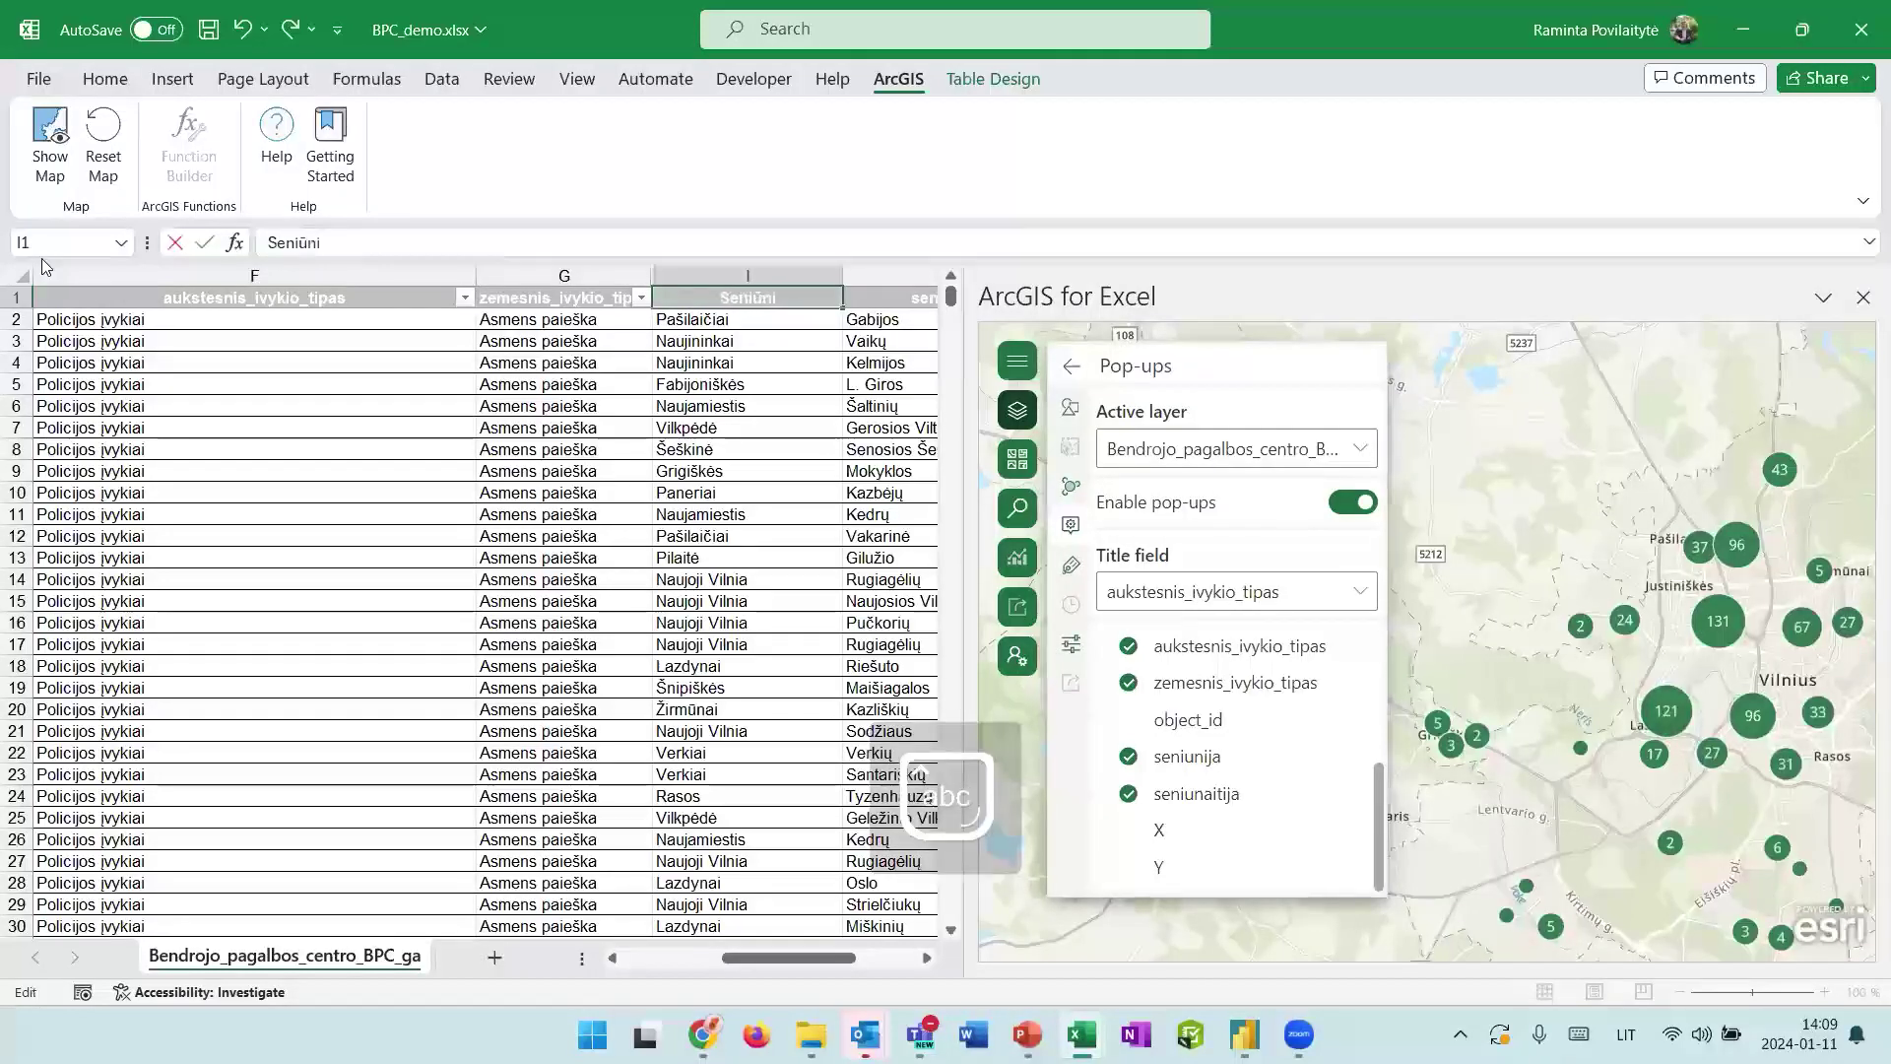
type("ja")
key("Tab")
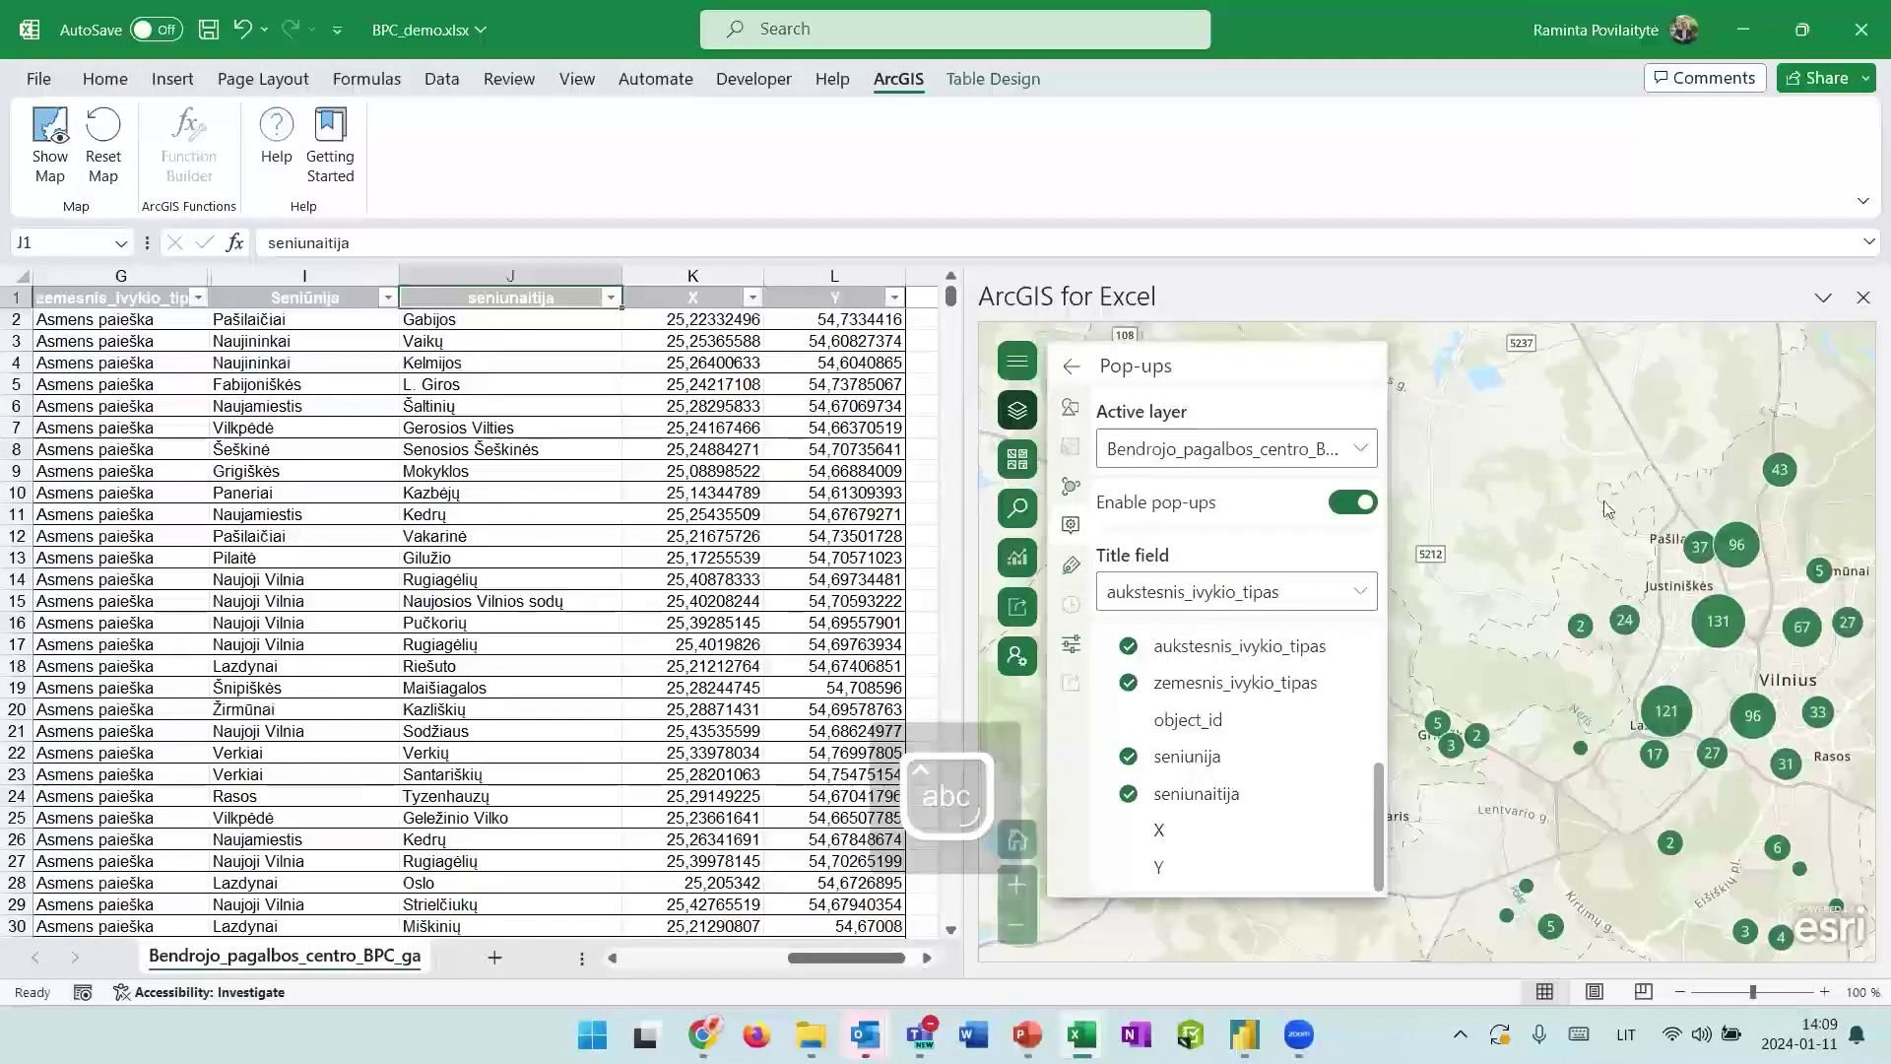
Open a map point's pop-up to check the renamed labels, then close it
left_click(1580, 749)
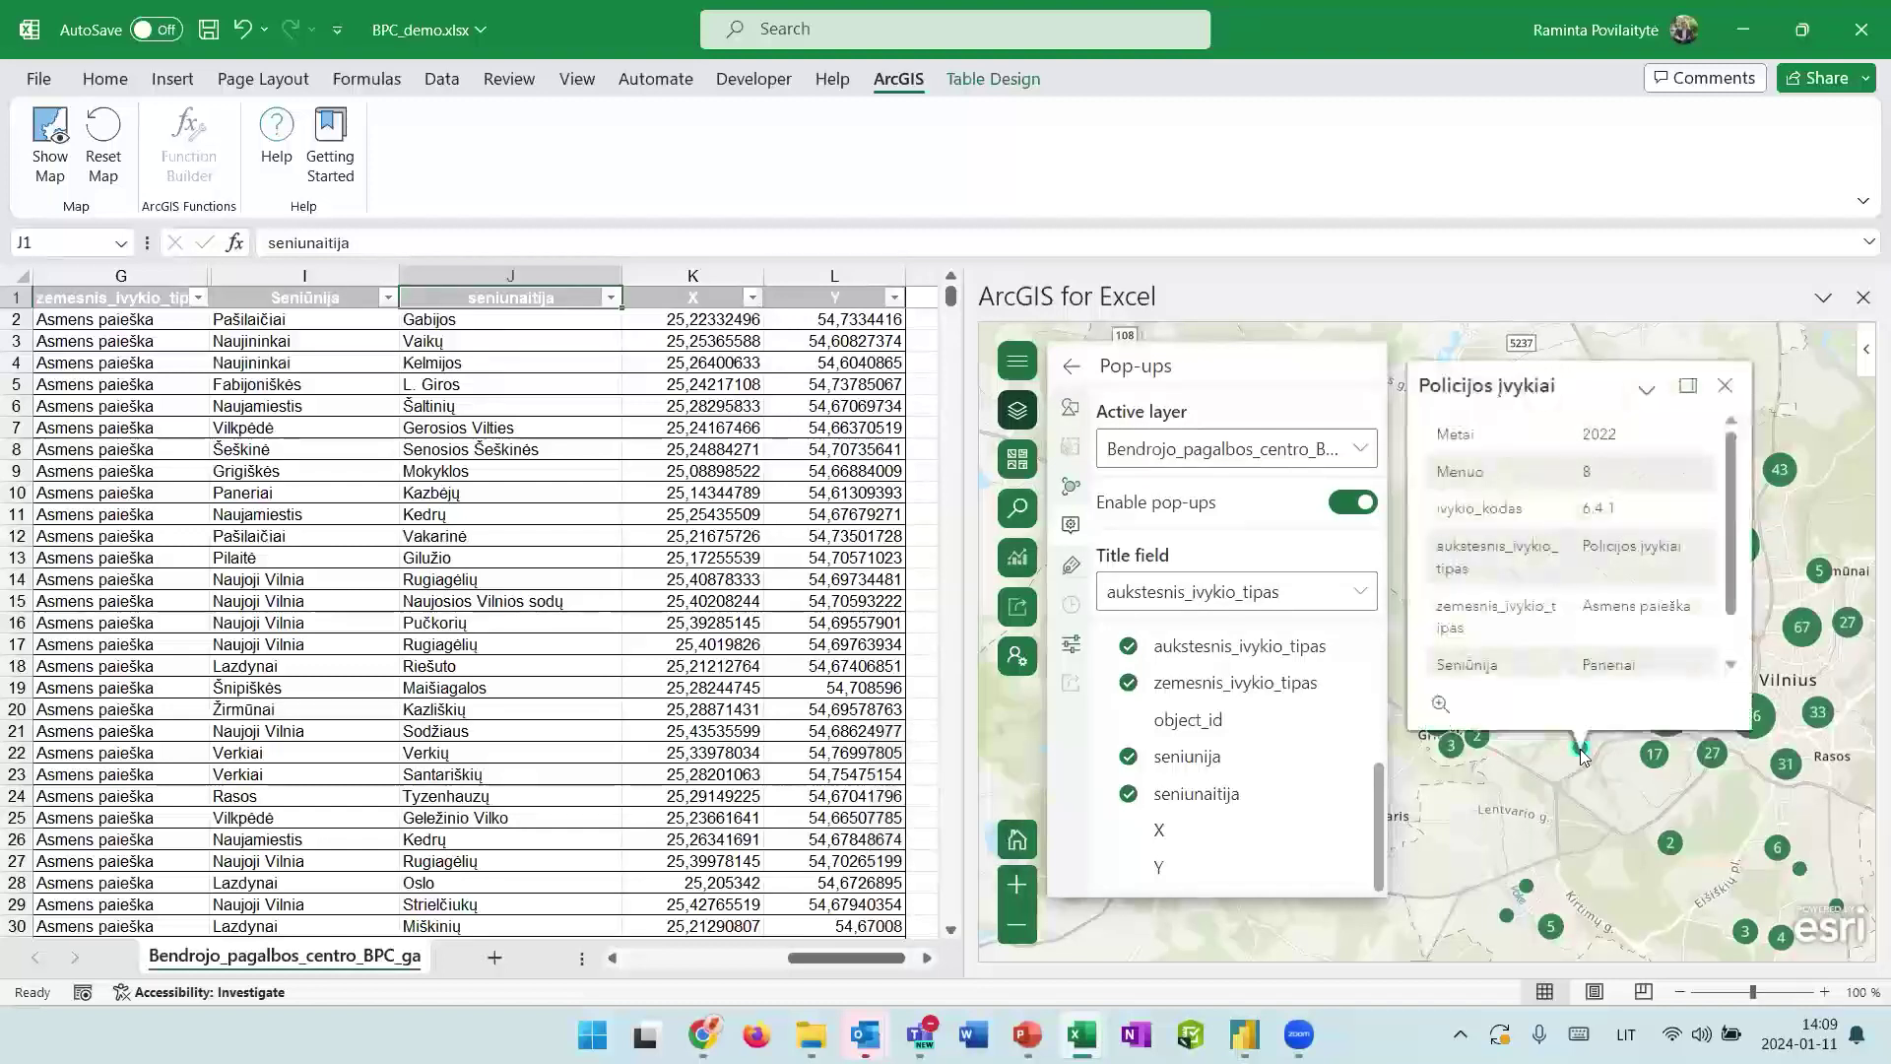
left_click_drag(1486, 474, 1432, 431)
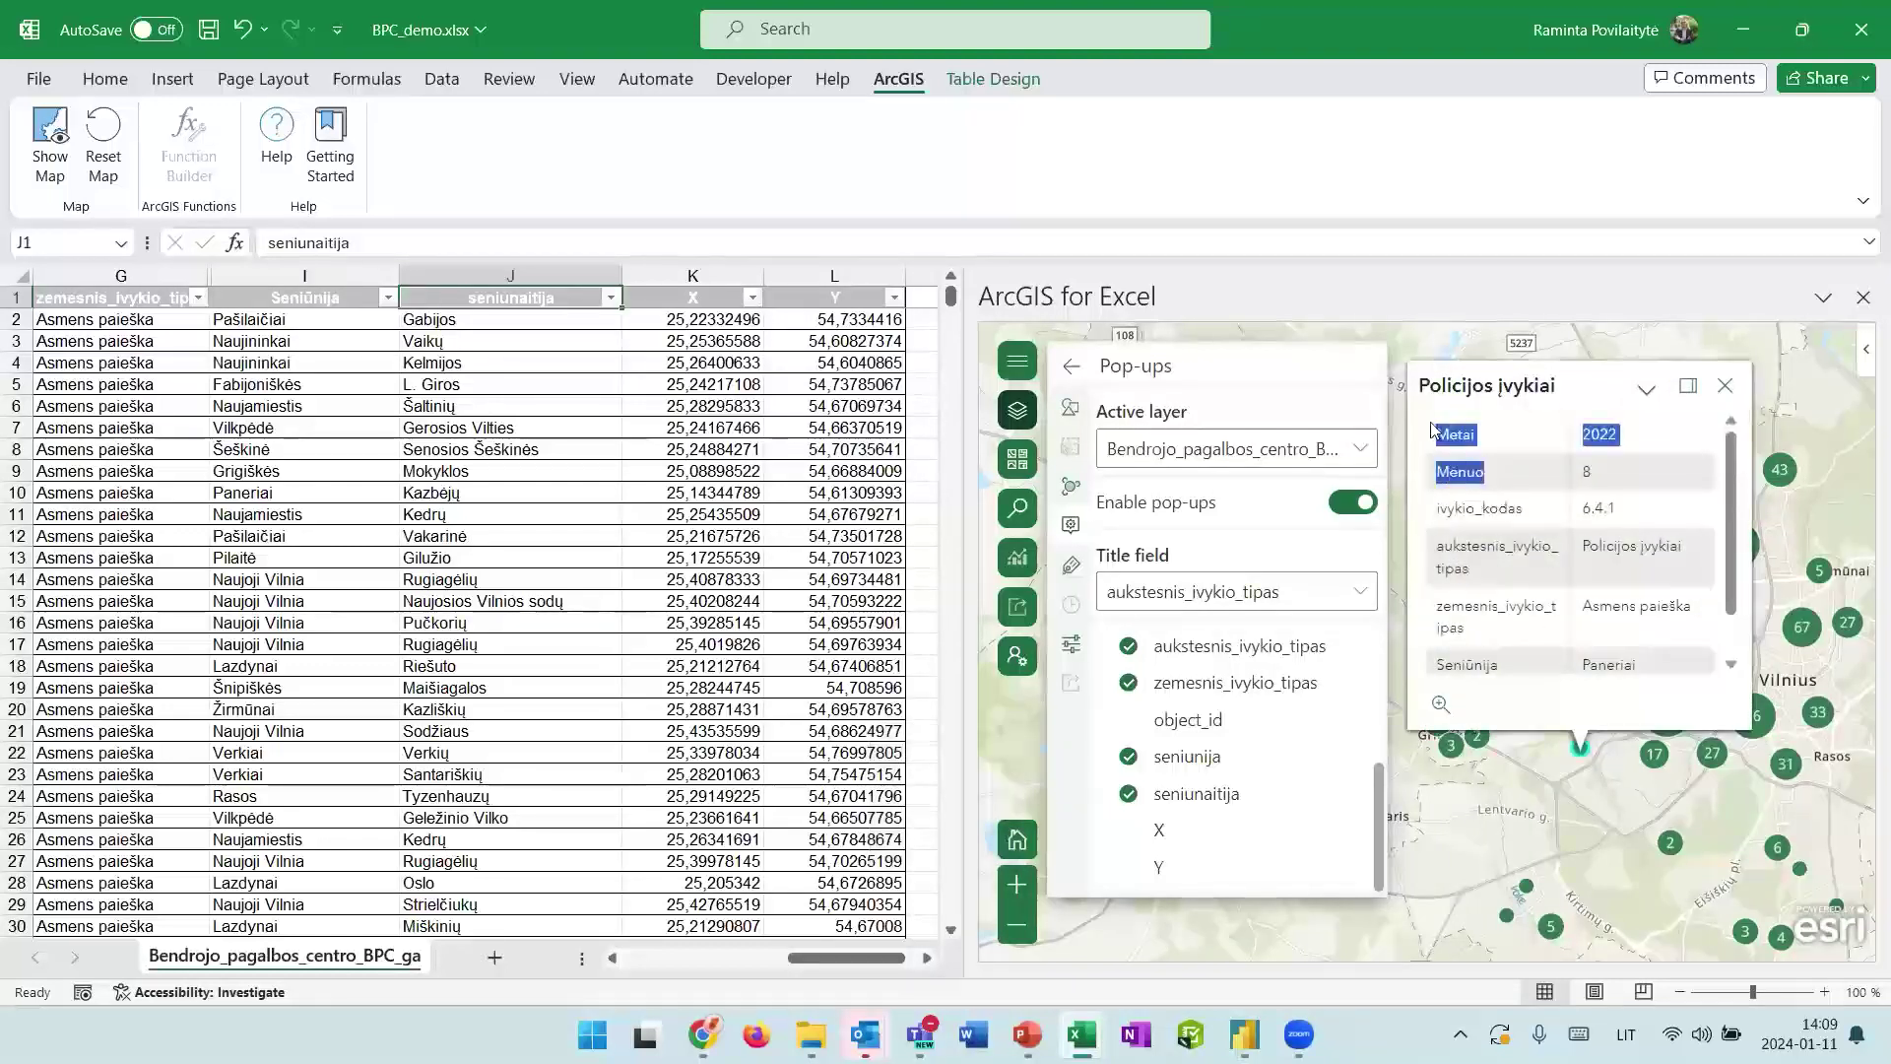
left_click(1527, 469)
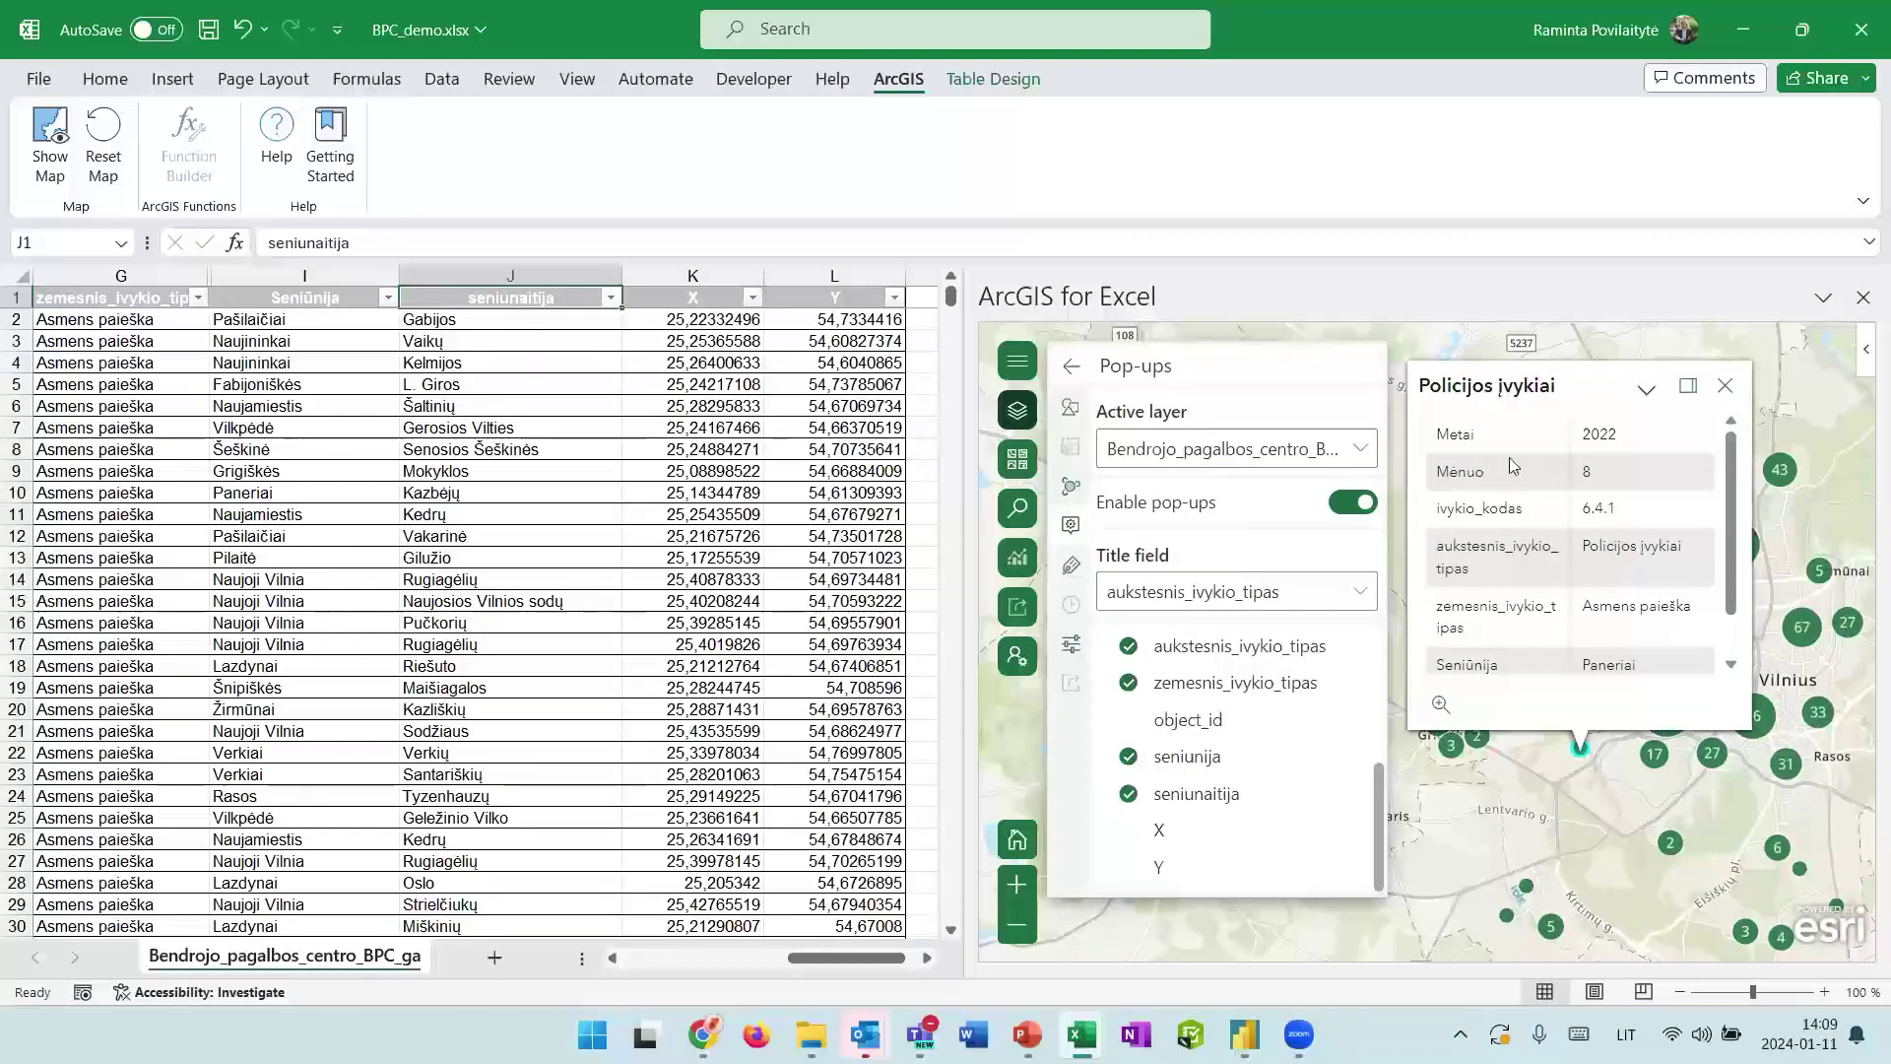
left_click(1725, 384)
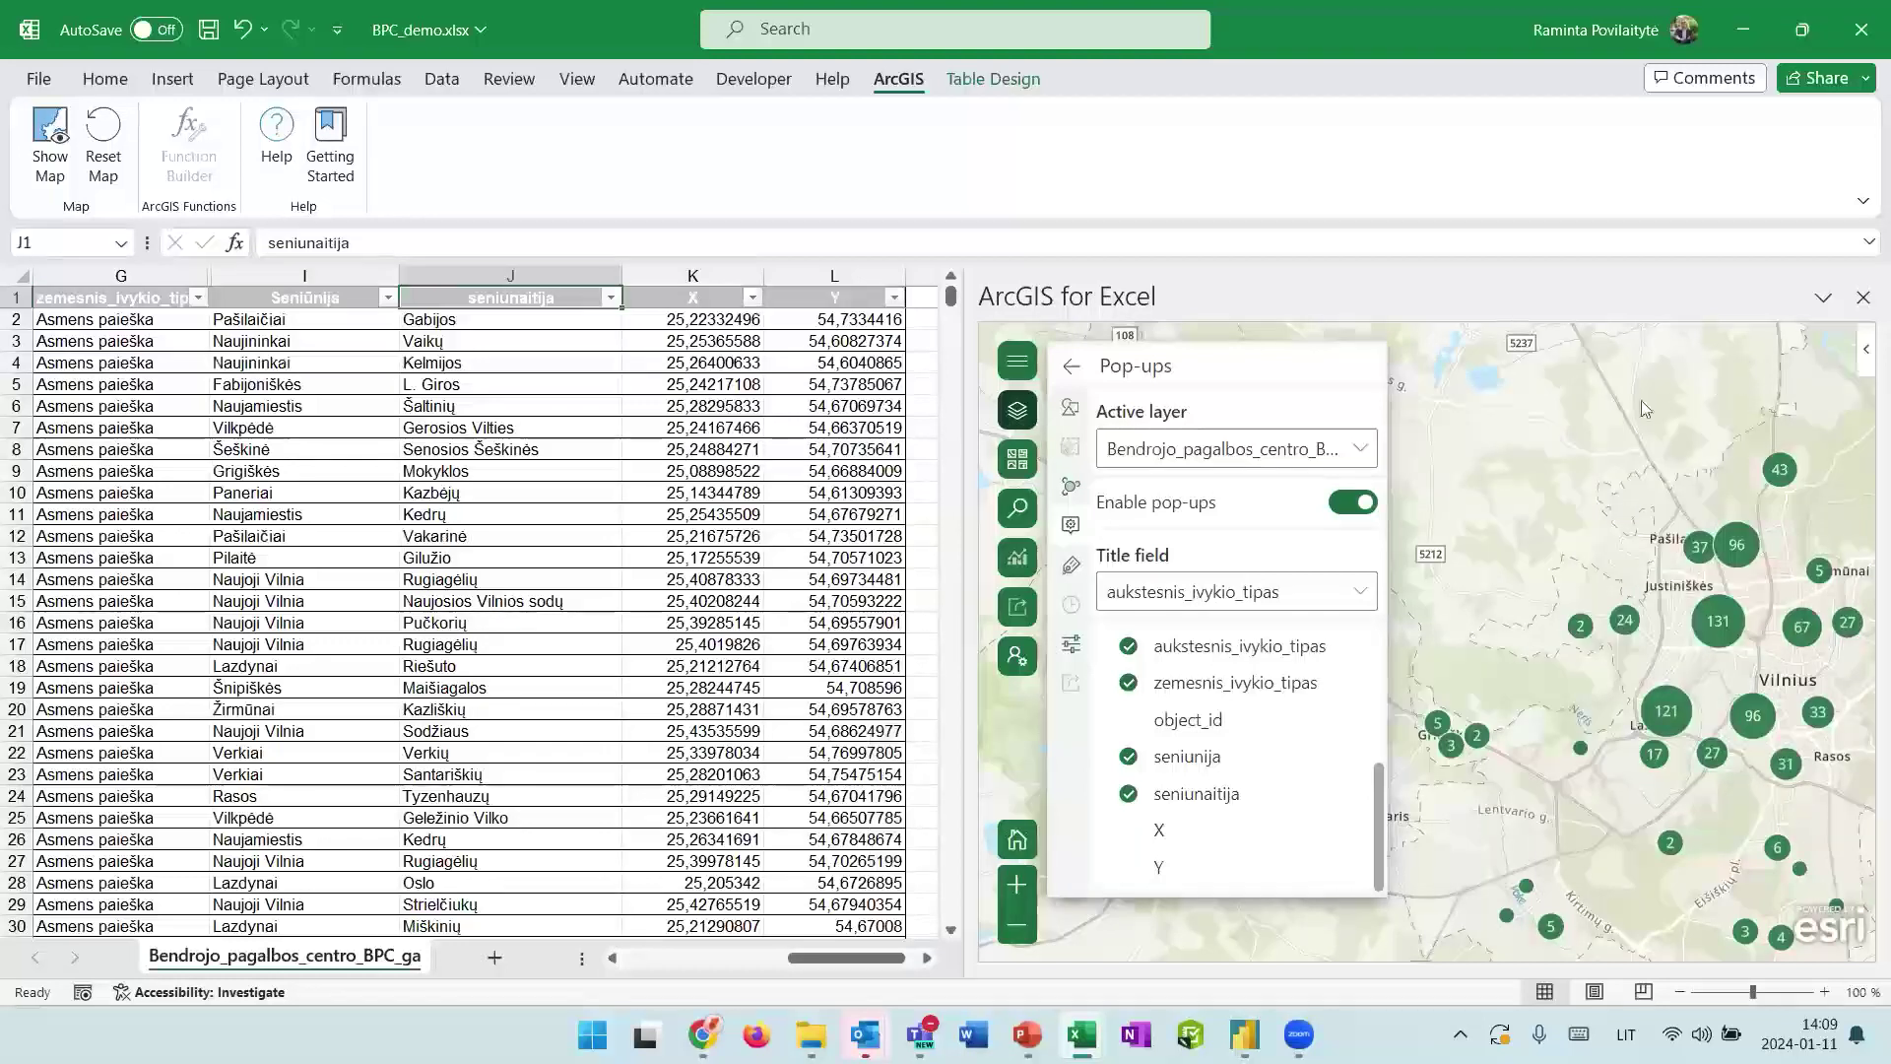
Filter Seniūnija to Antakalnis only and view those incidents on the map
left_click(388, 298)
left_click(202, 620)
left_click(196, 640)
left_click(294, 845)
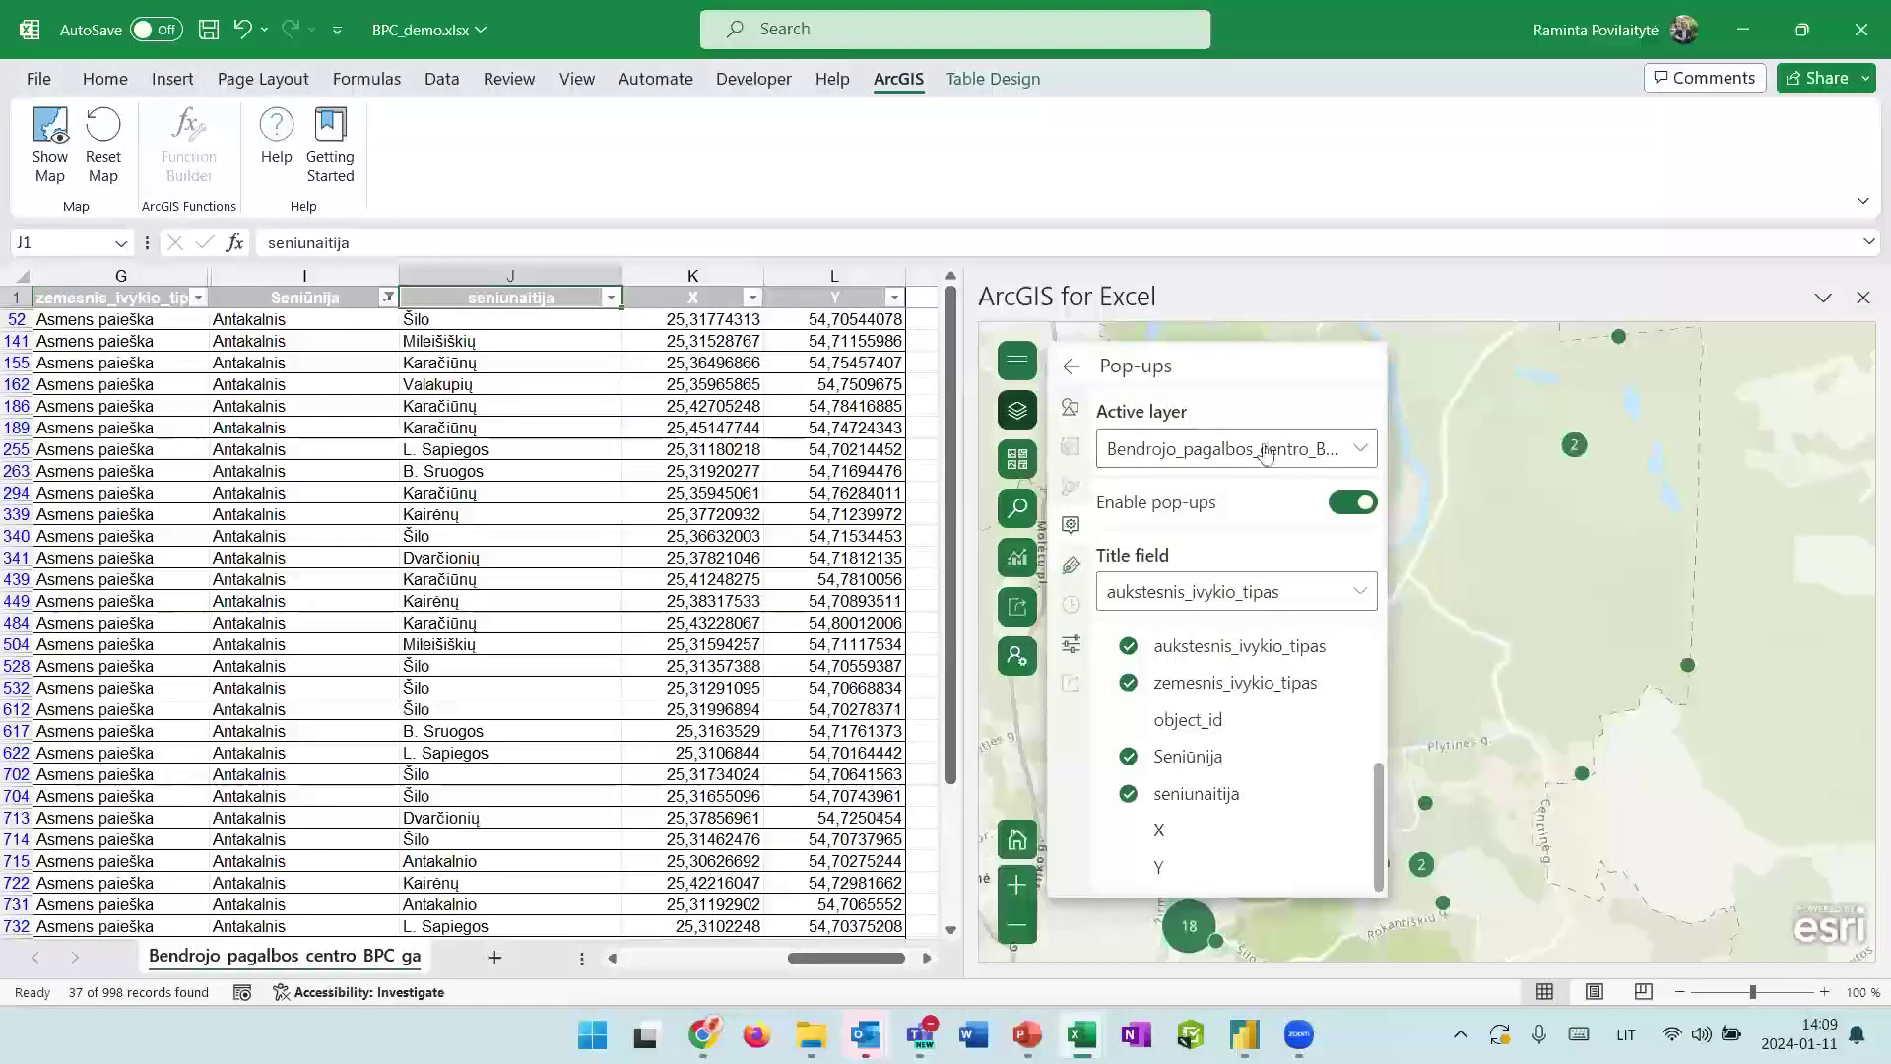
left_click(1019, 411)
scroll(1529, 540, "down", 1)
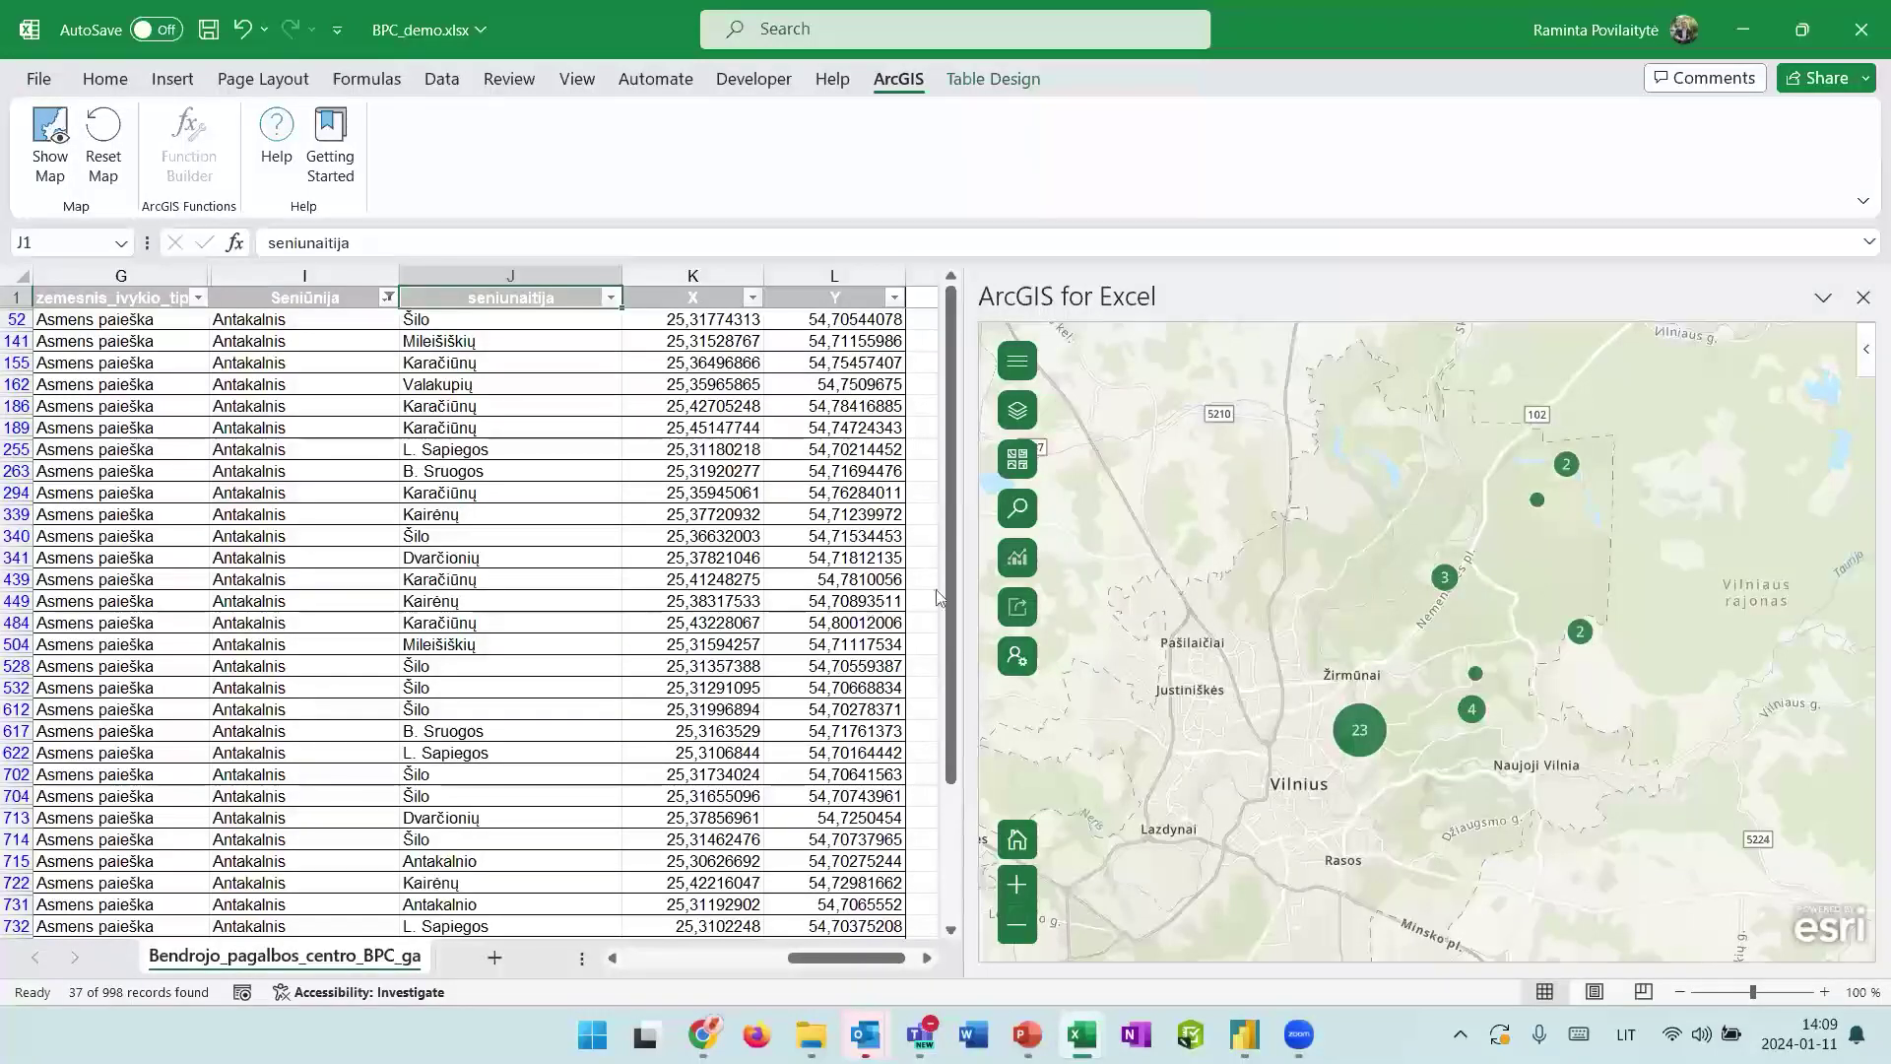
Select all districts in the Seniūnija filter so every row shows again
left_click(388, 298)
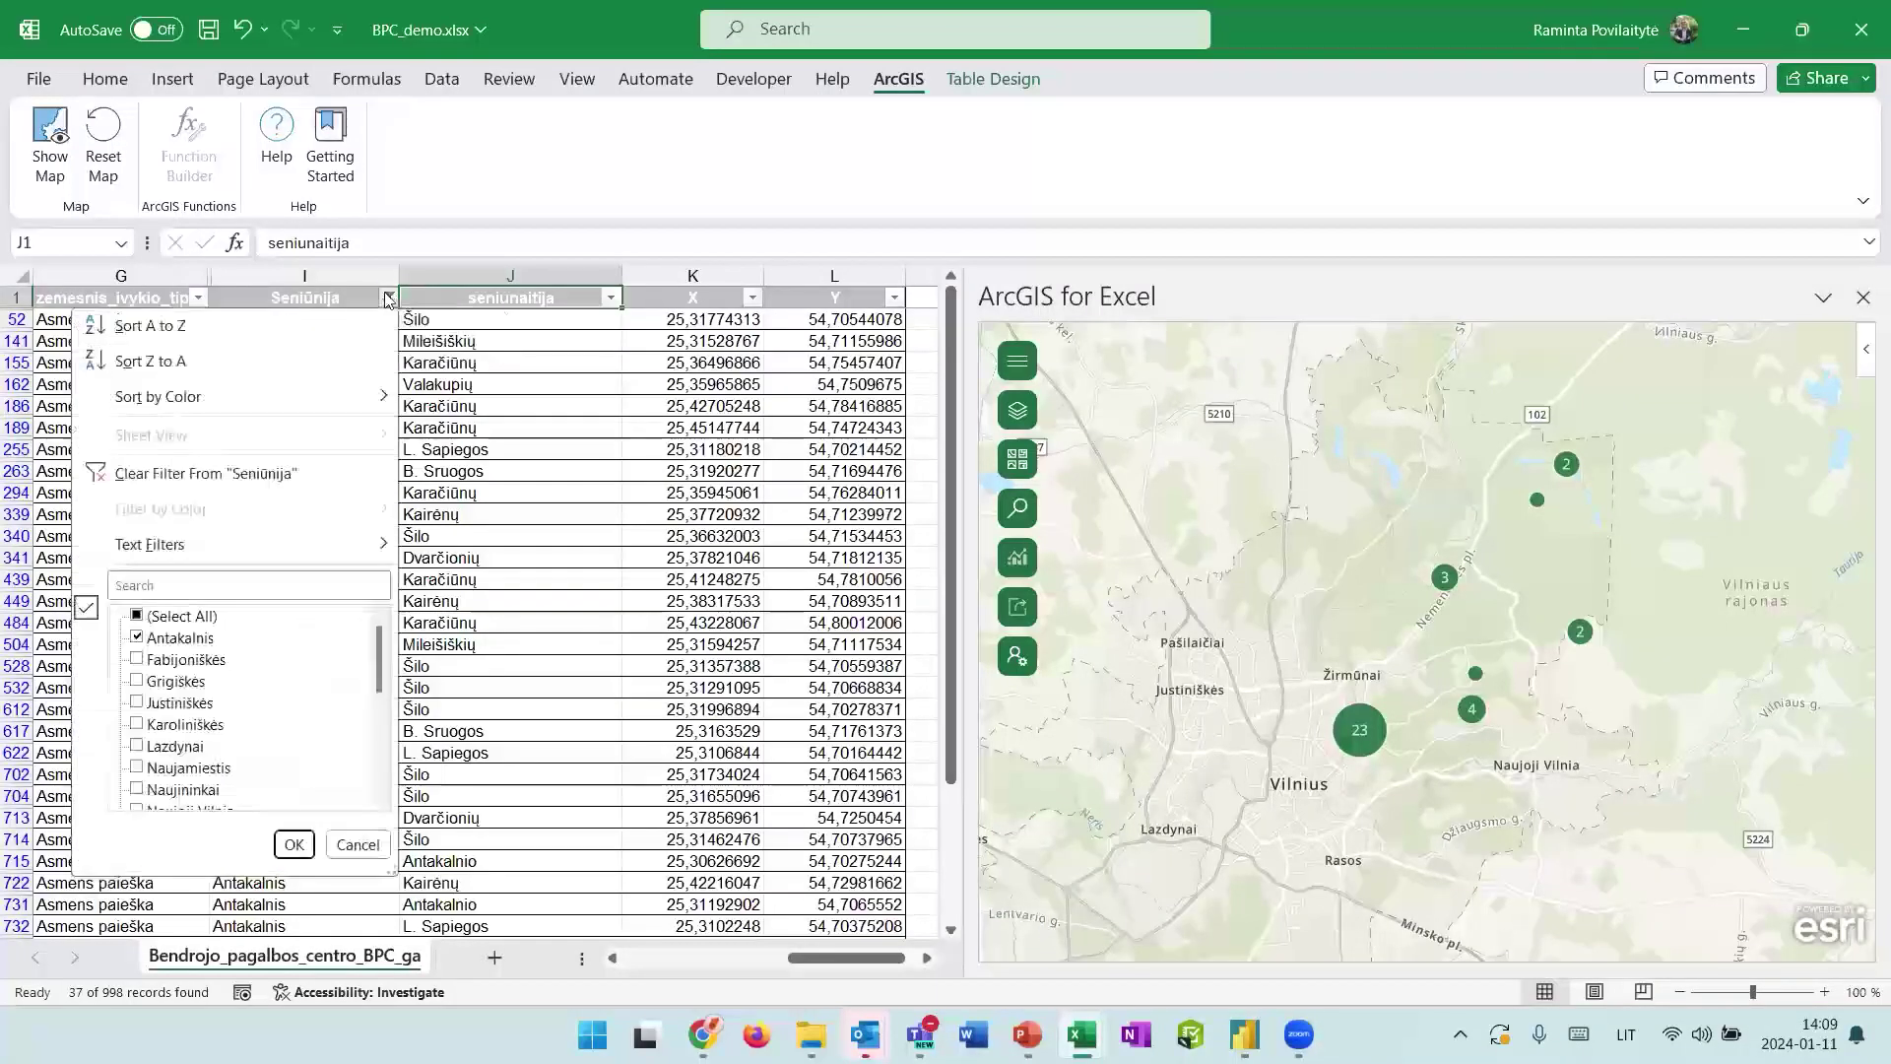
left_click(182, 616)
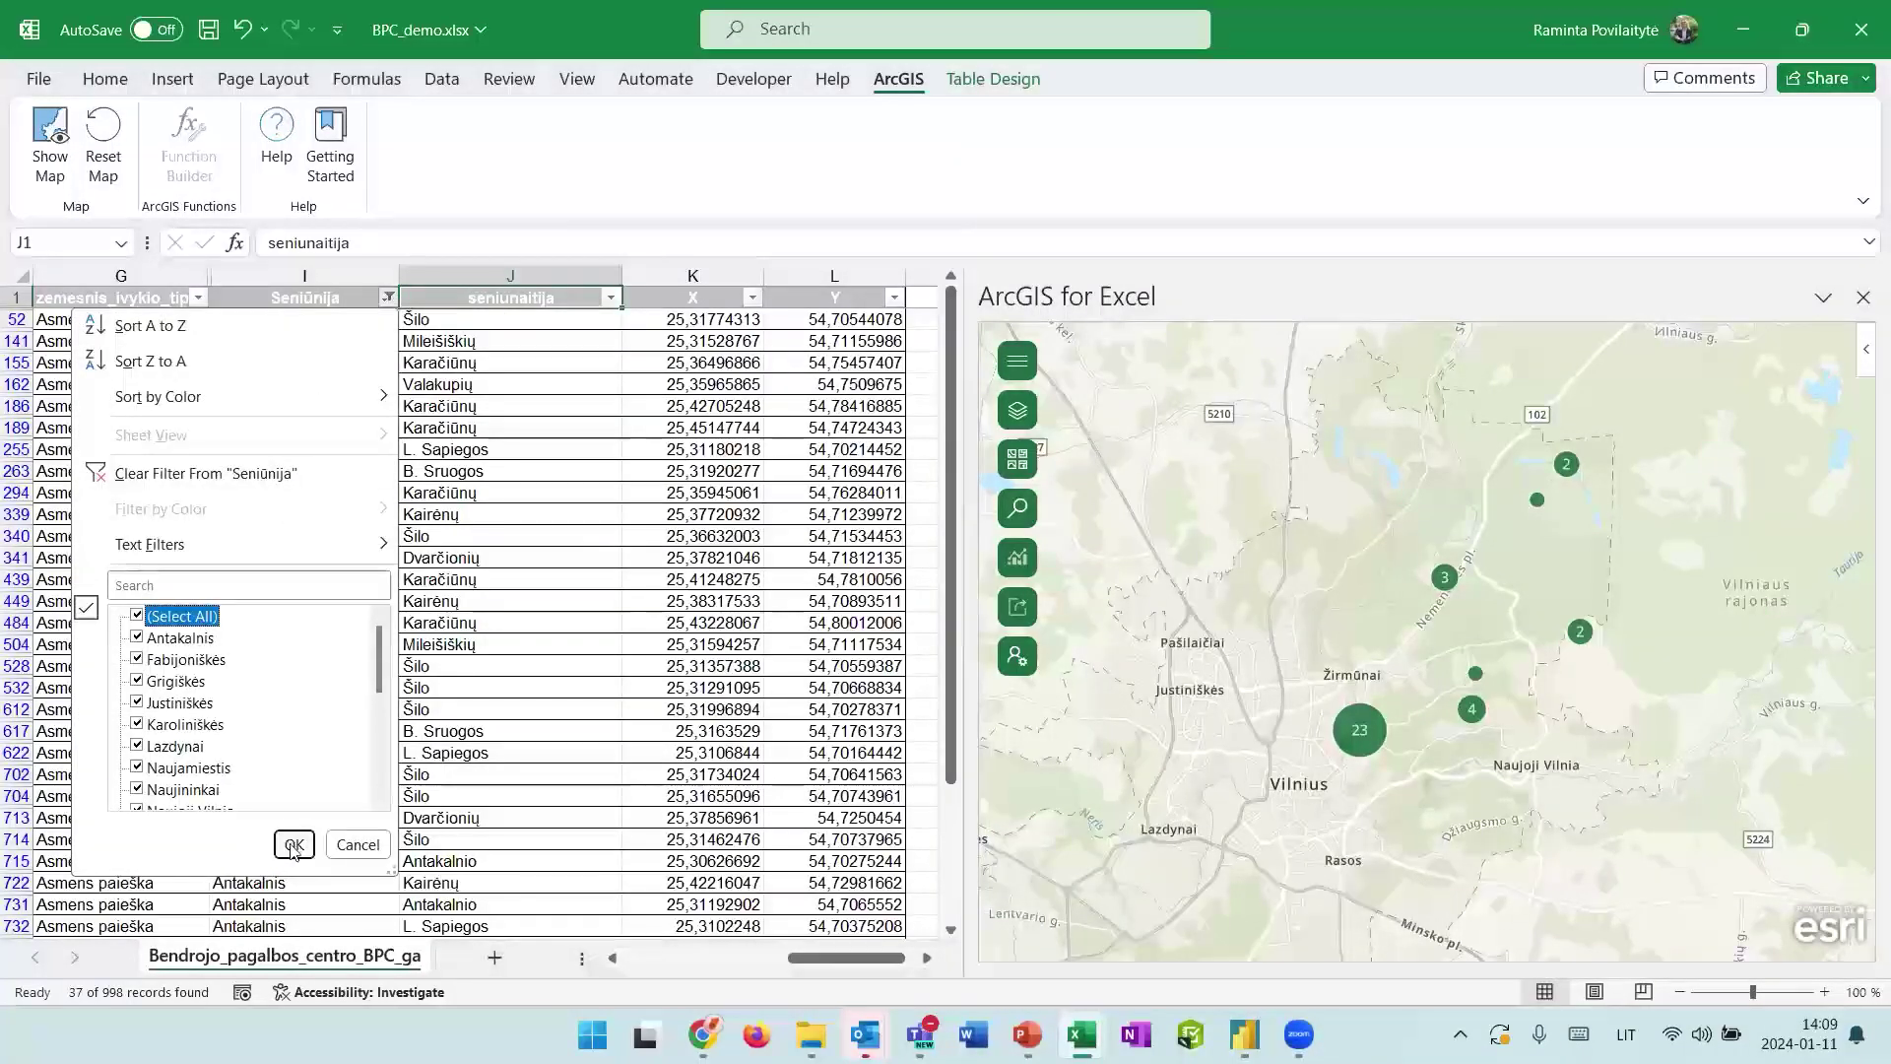
left_click(293, 843)
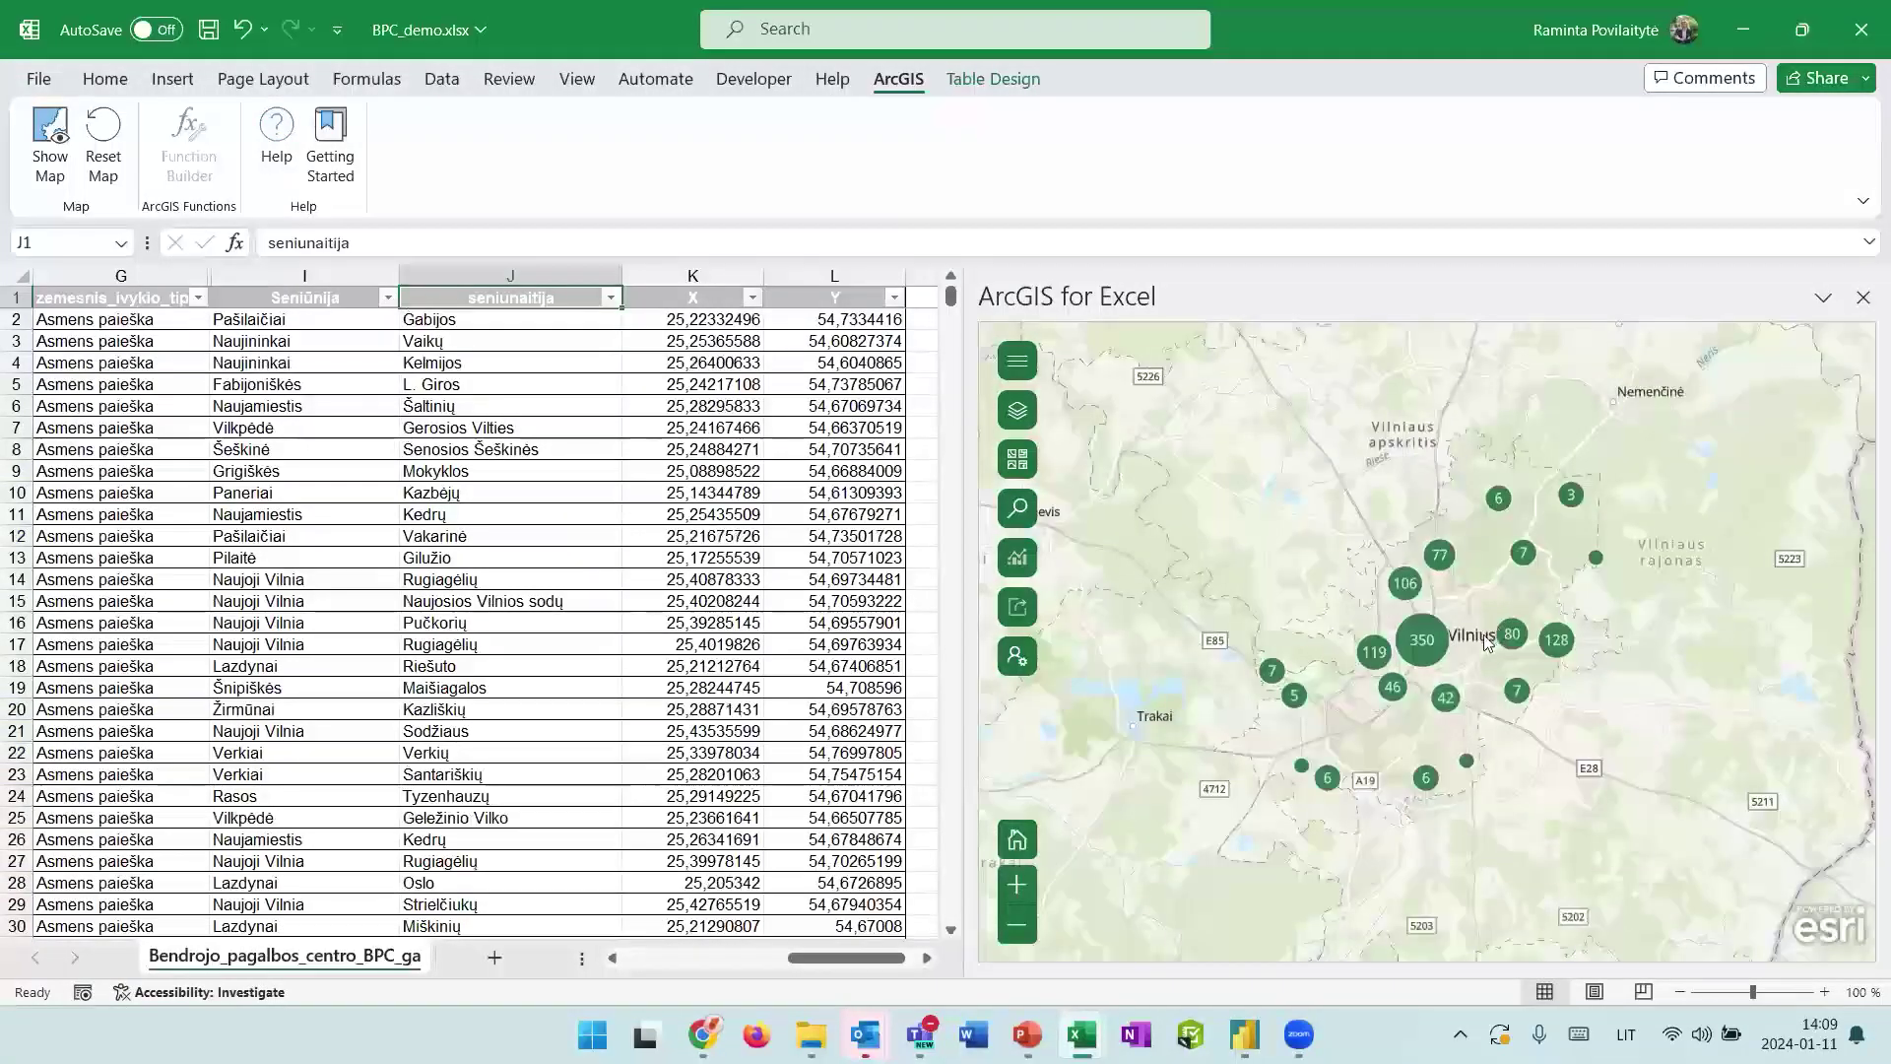
Sign in to ArcGIS from the Profile with the account username and password
left_click(1017, 655)
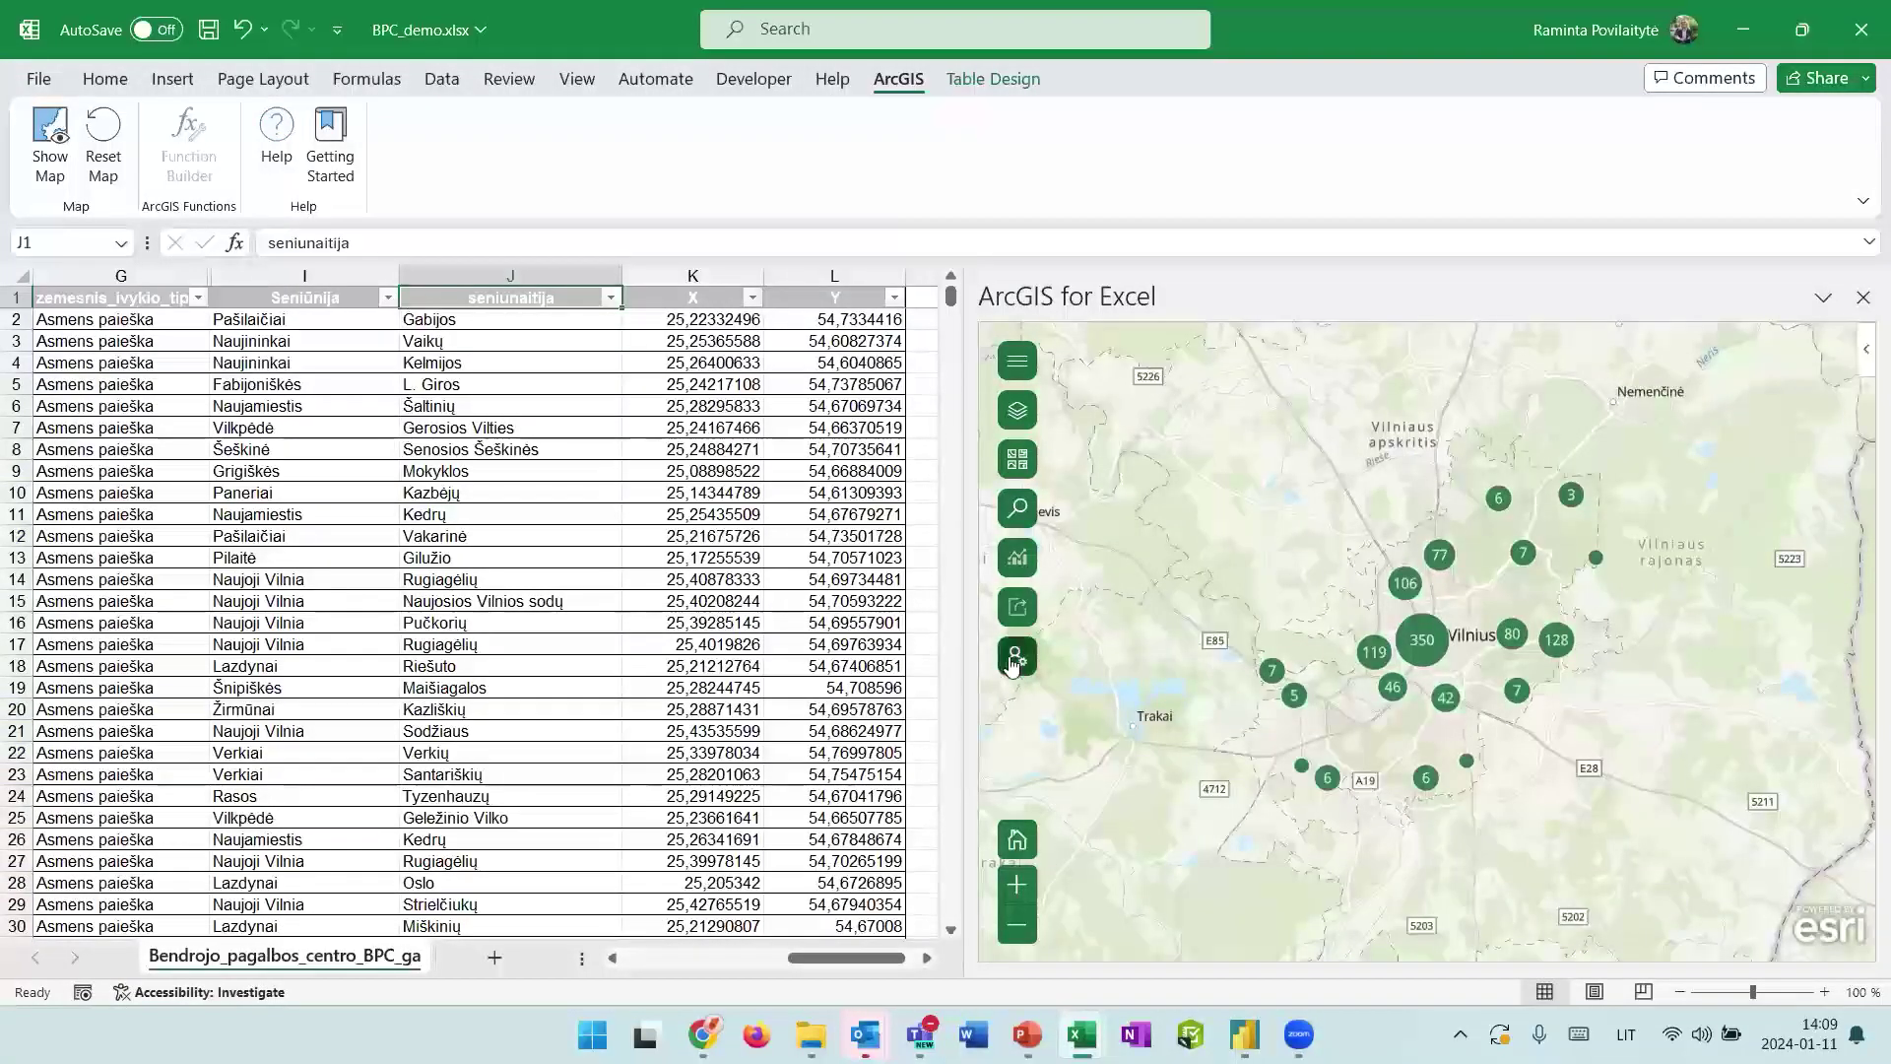
left_click(1231, 441)
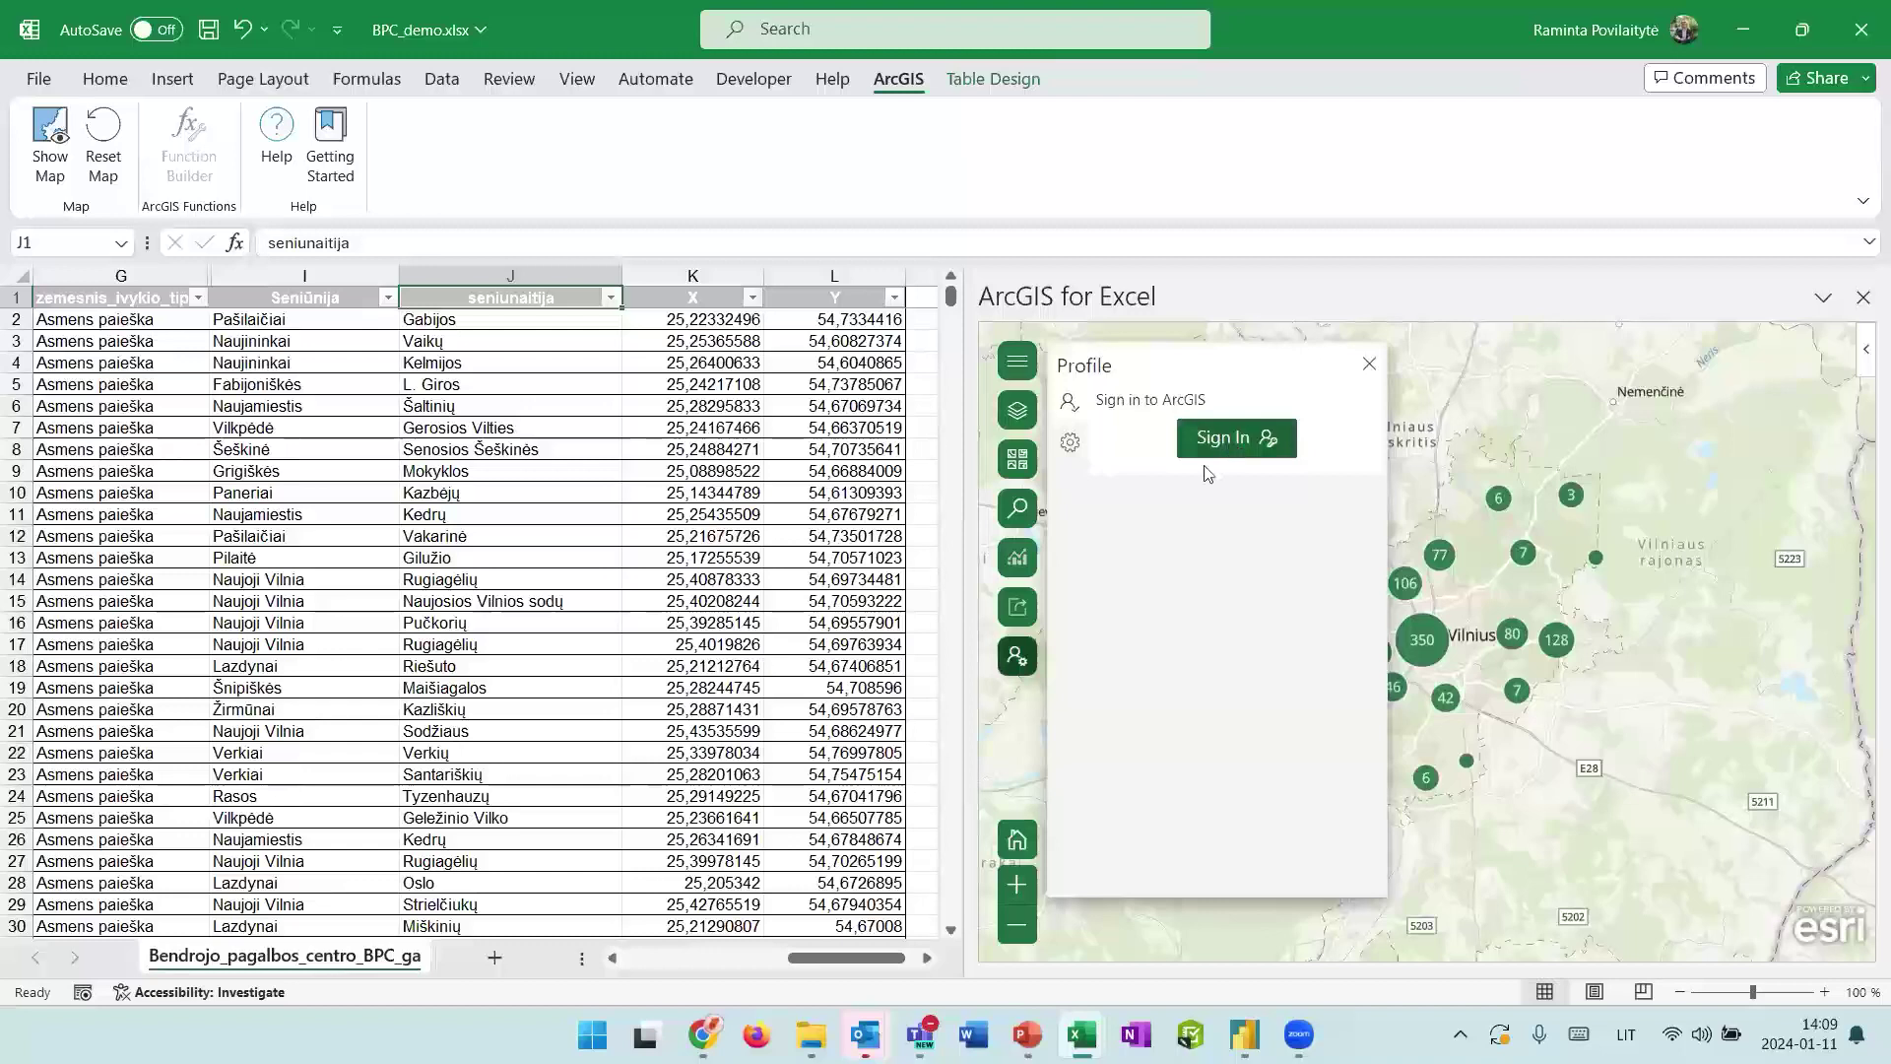
left_click(843, 455)
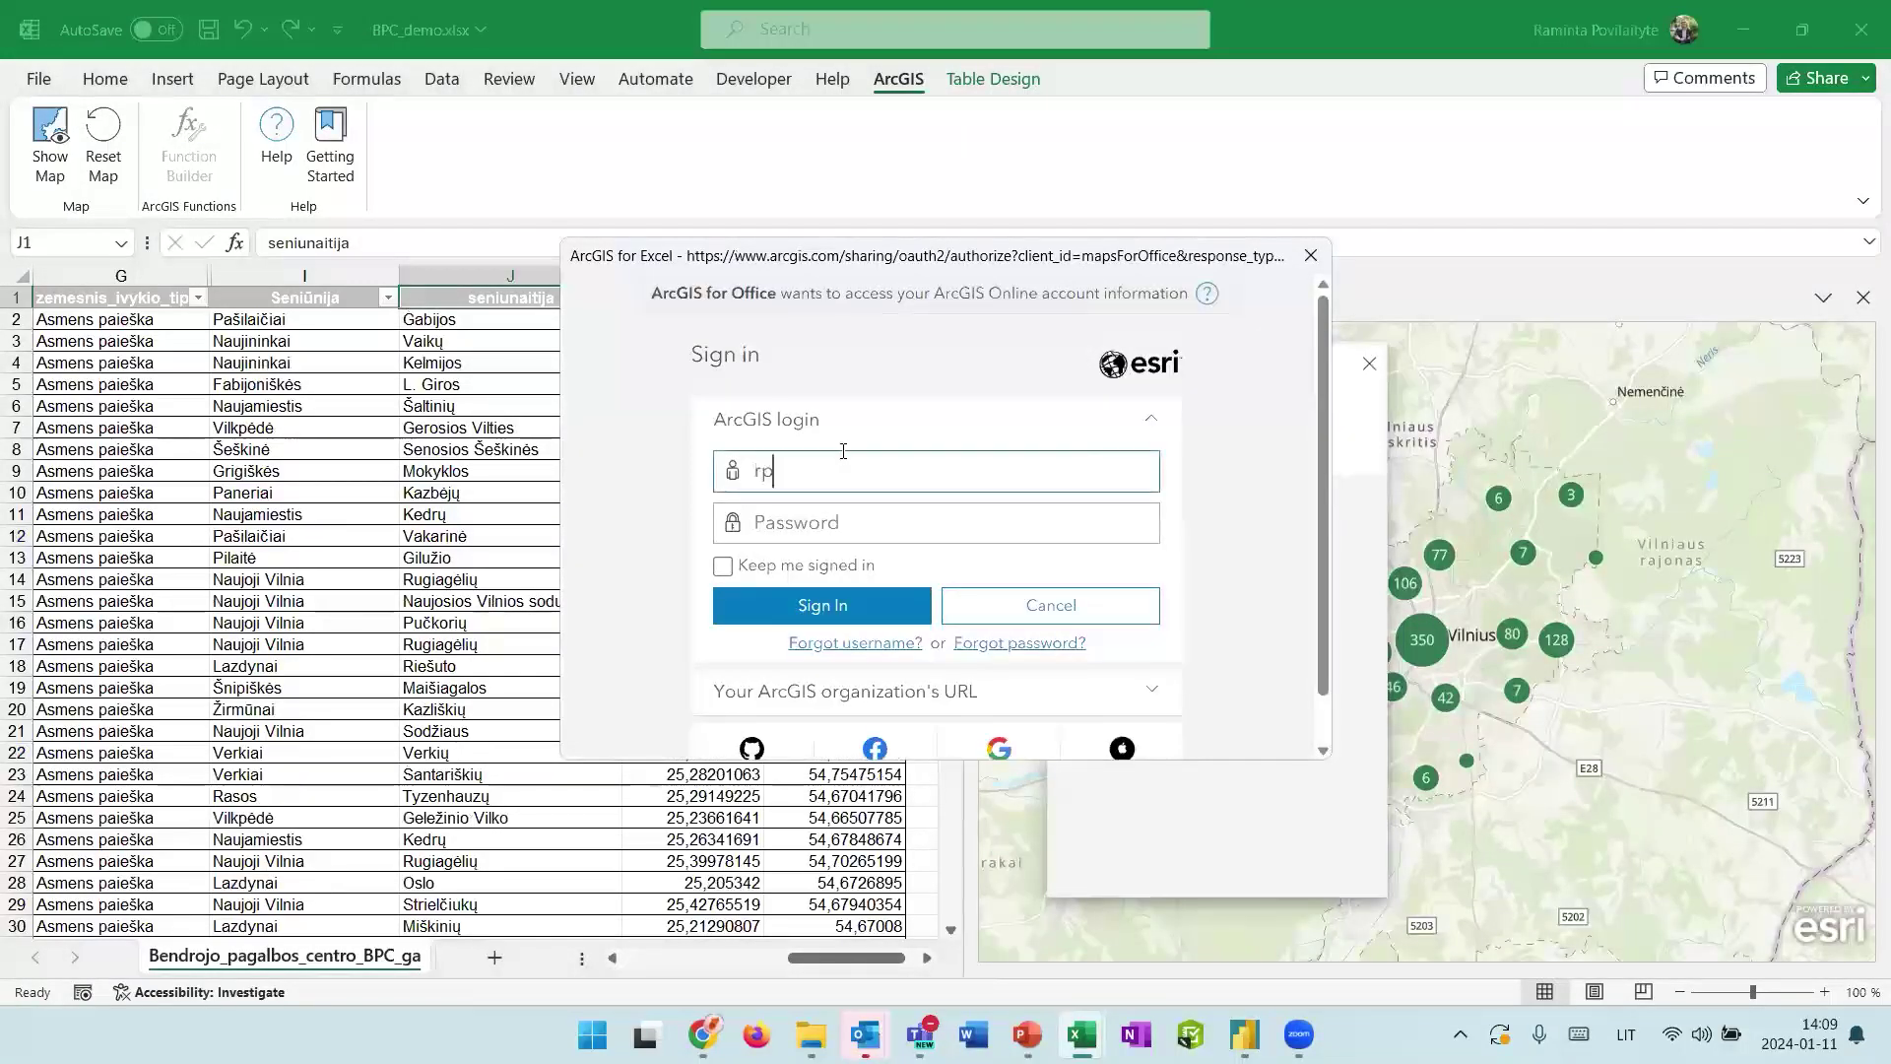
key("Tab")
type("••••")
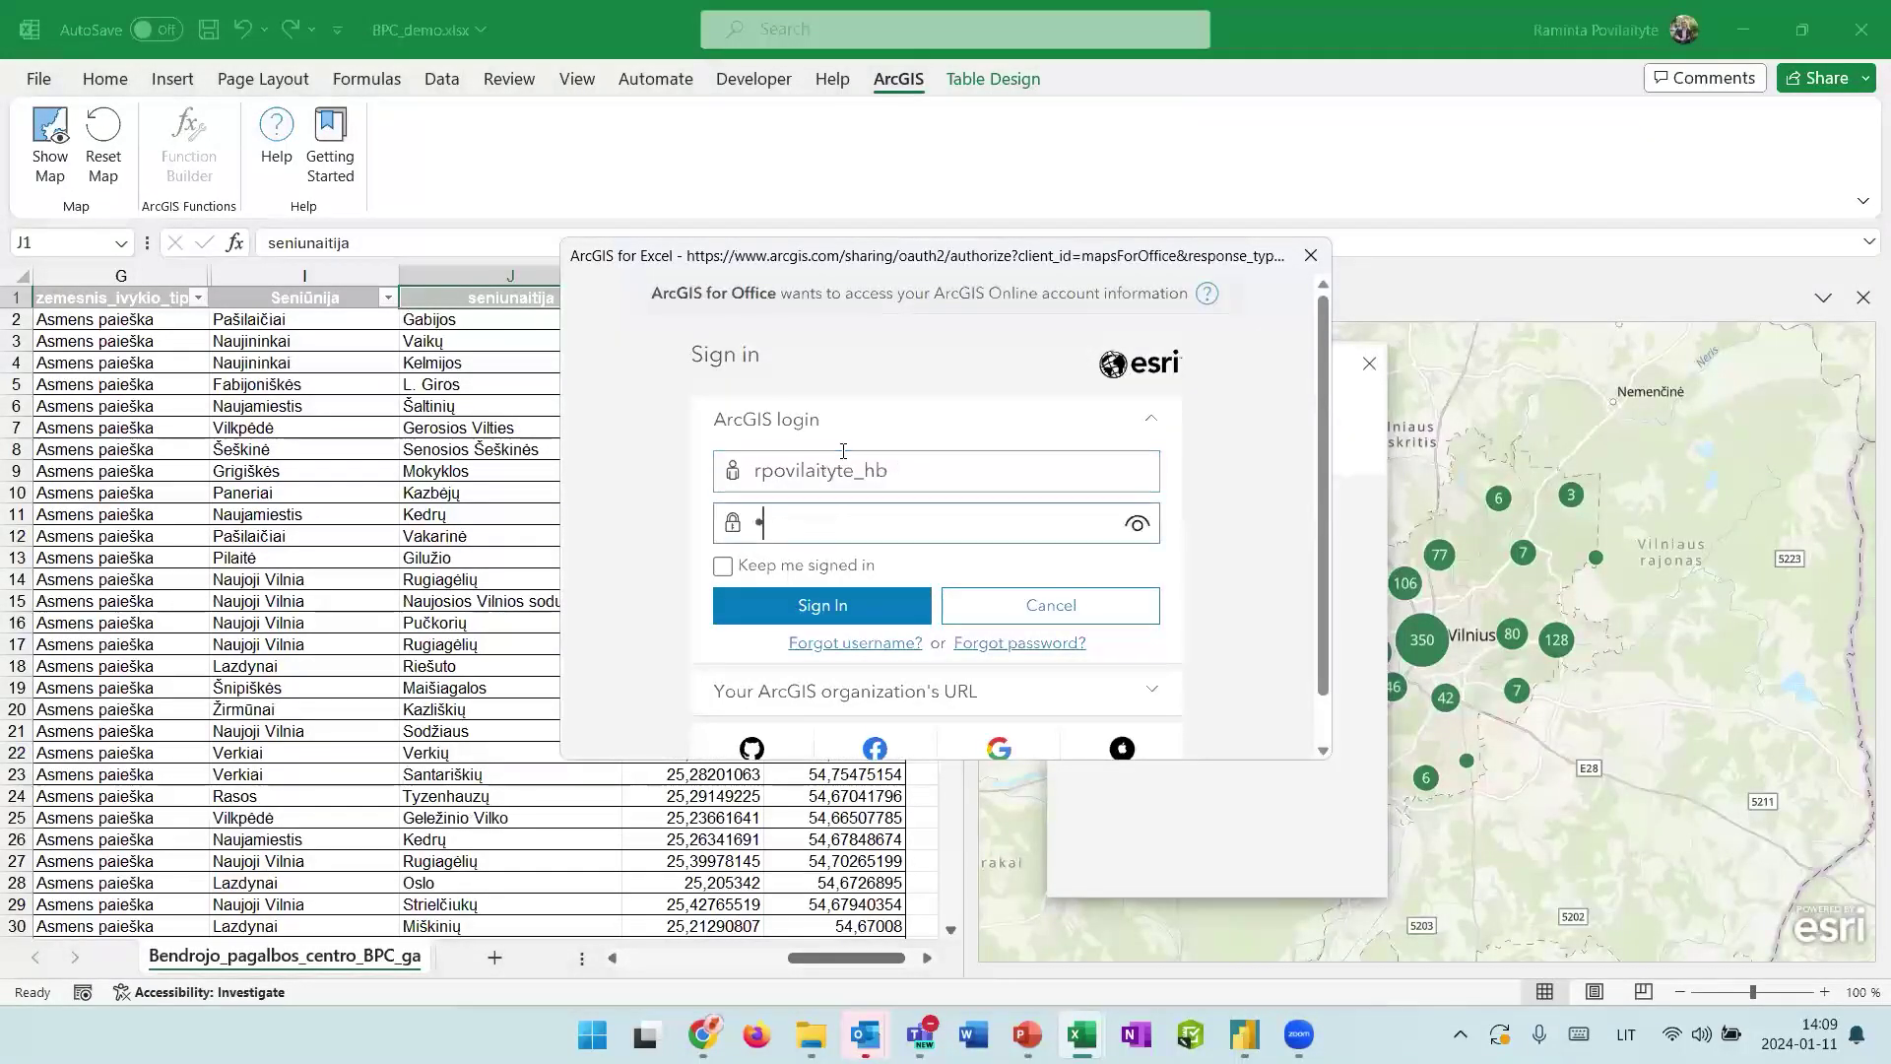
type("•••••••••")
key("Return")
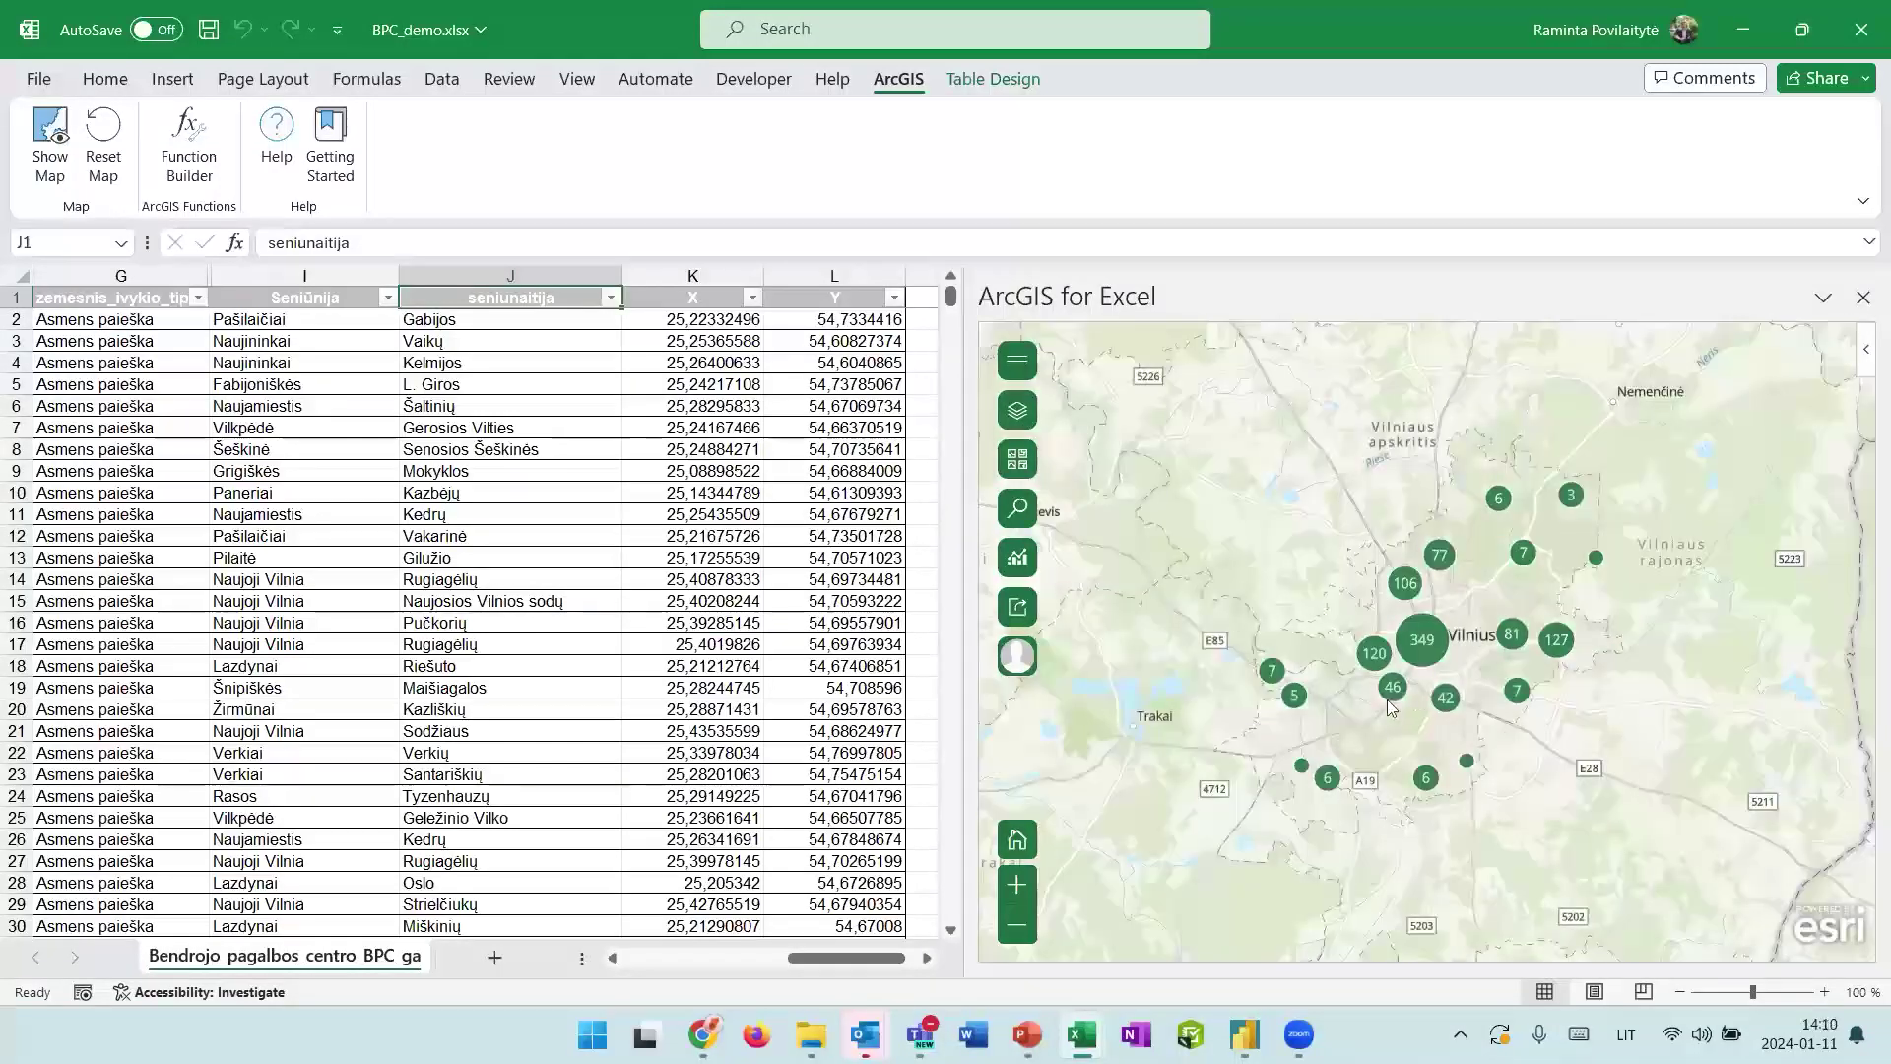
Zoom into central Vilnius and pan toward the Lazdynai clusters
scroll(1387, 700, "up", 4)
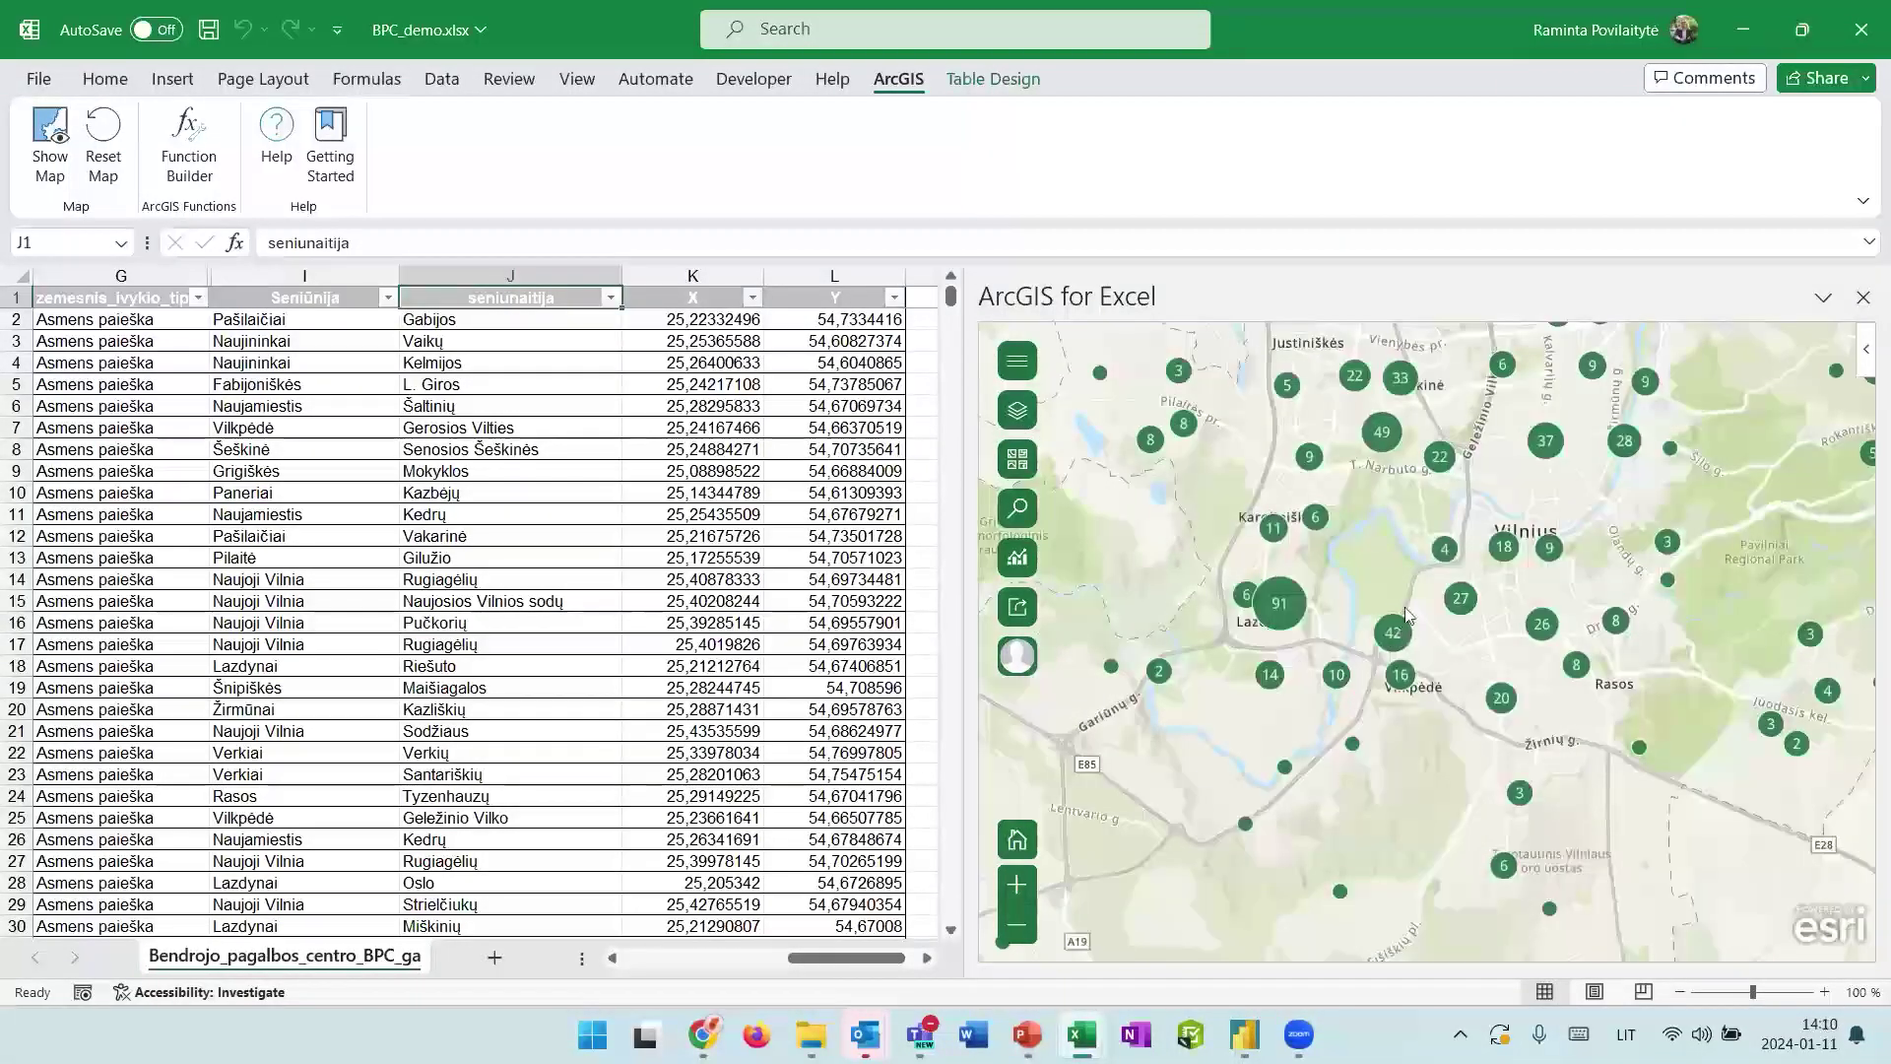
scroll(1408, 610, "up", 2)
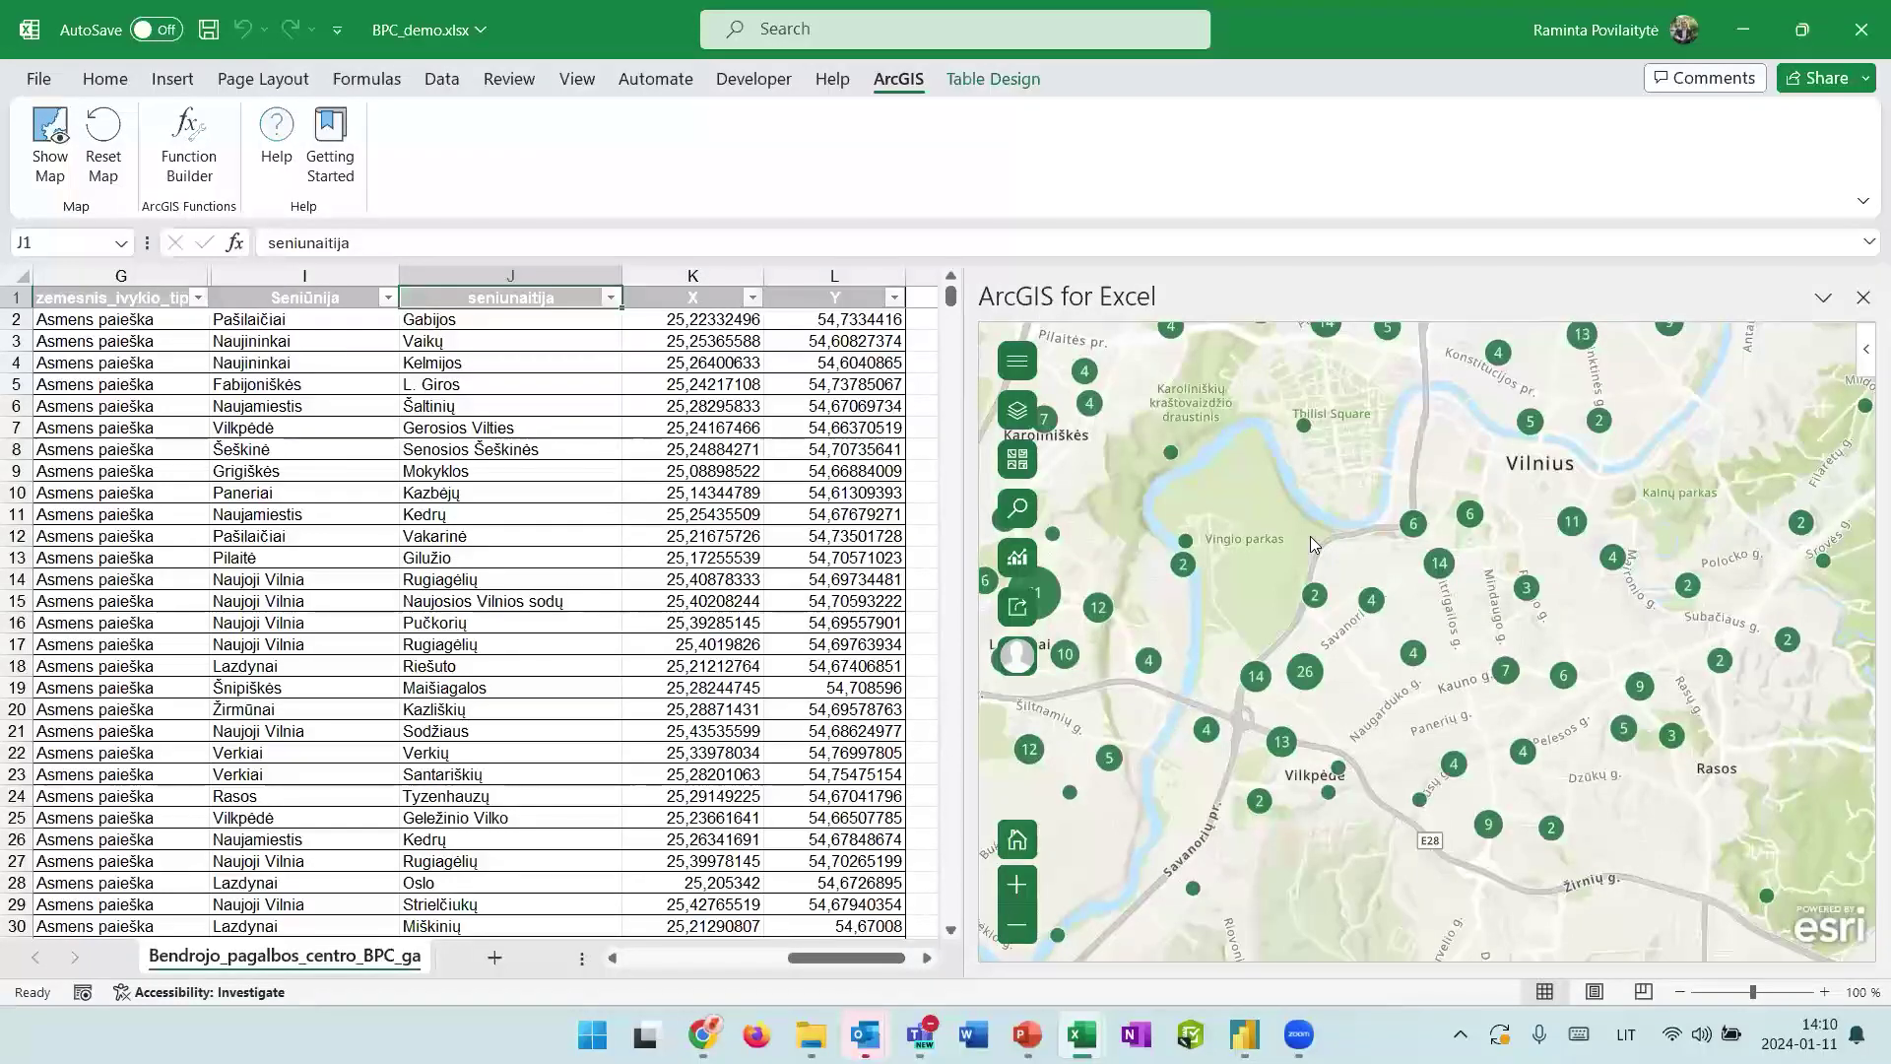
left_click_drag(1310, 536, 1390, 589)
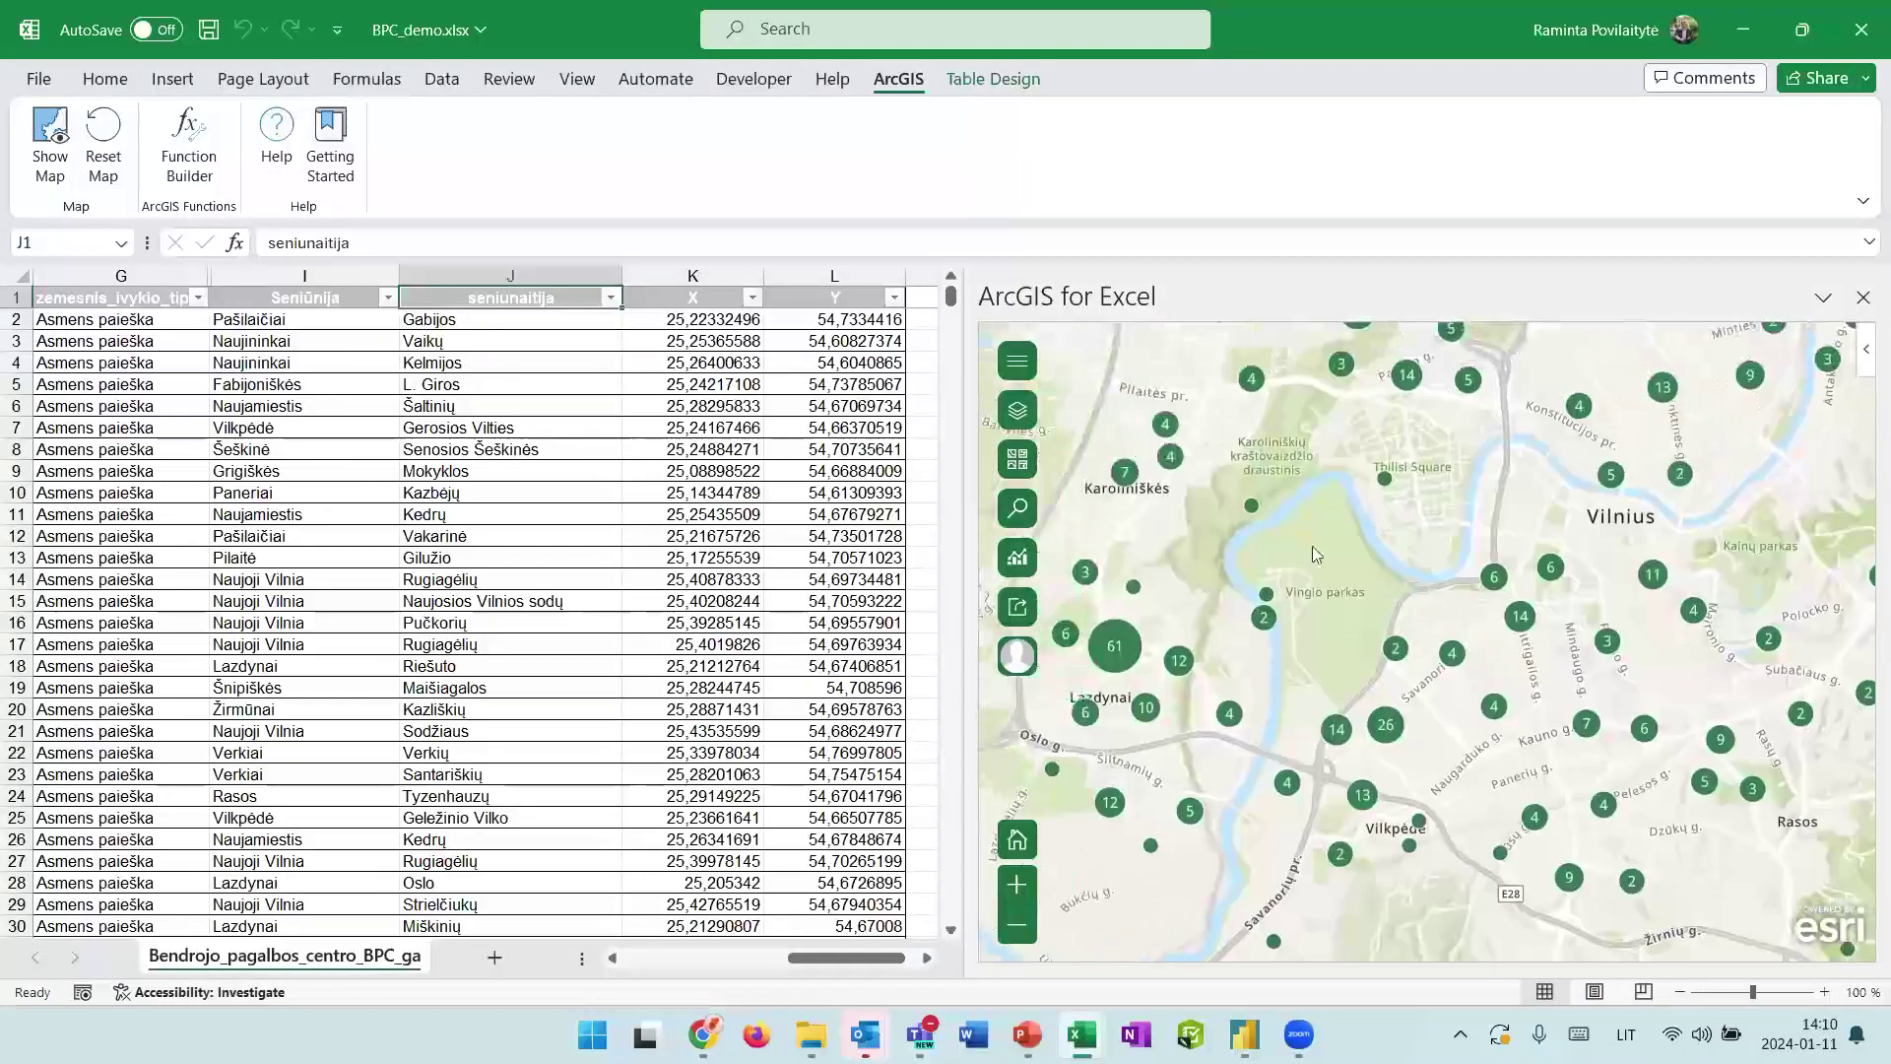
Search ArcGIS Online for 'Vilniaus mokyklos' and add the Vilniaus miesto mokyklos layer
left_click(1018, 409)
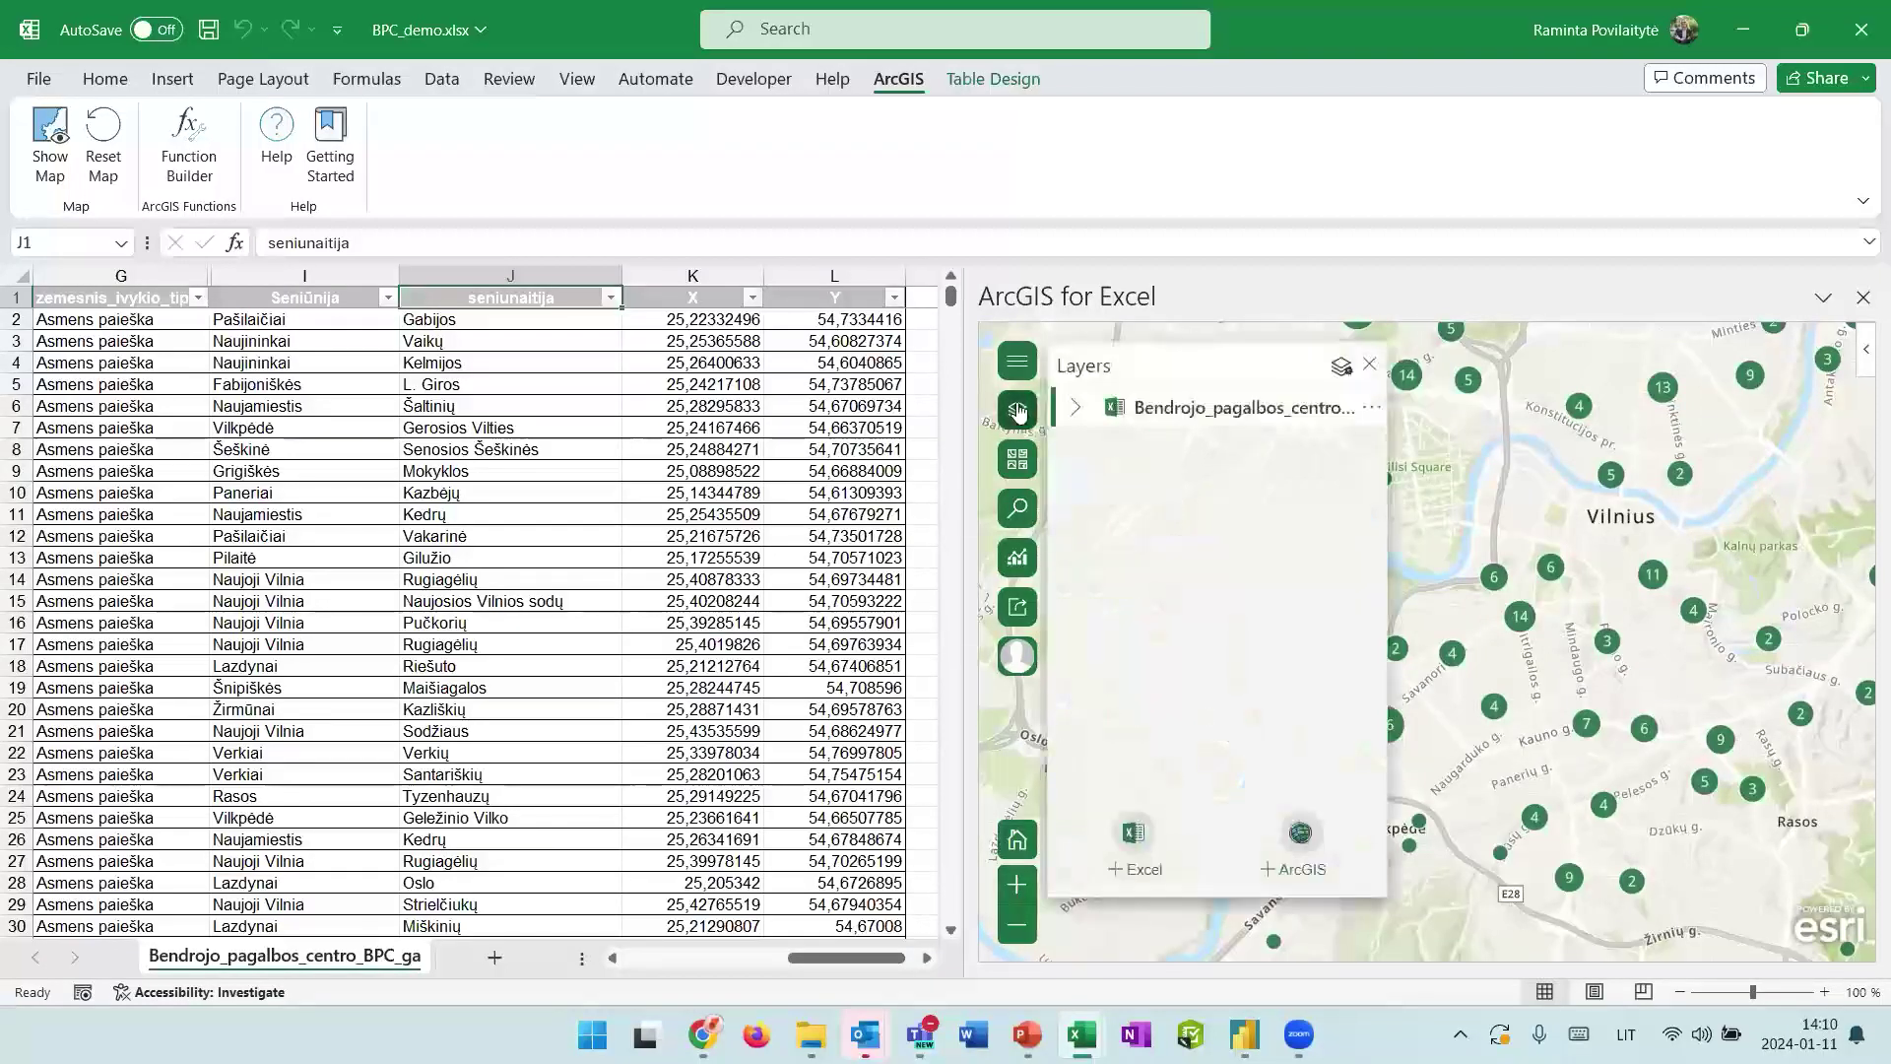
left_click(1296, 849)
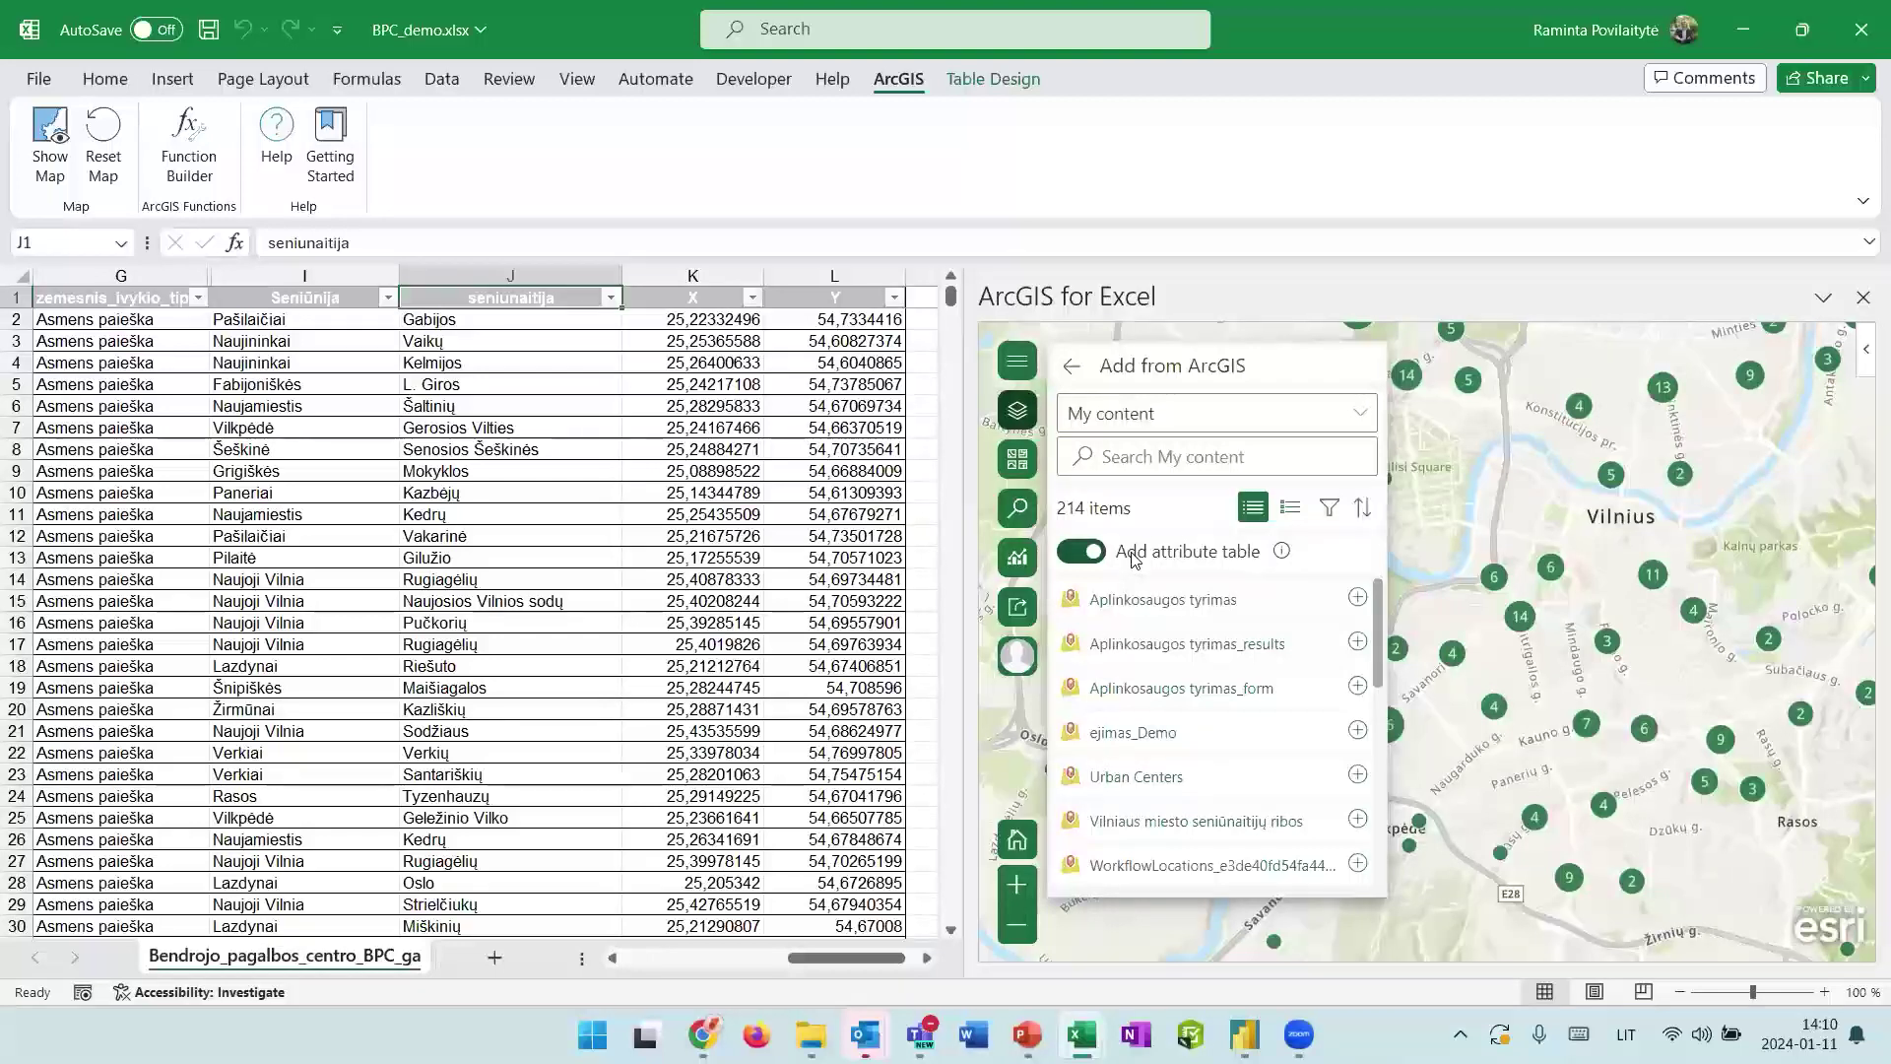
left_click(1118, 414)
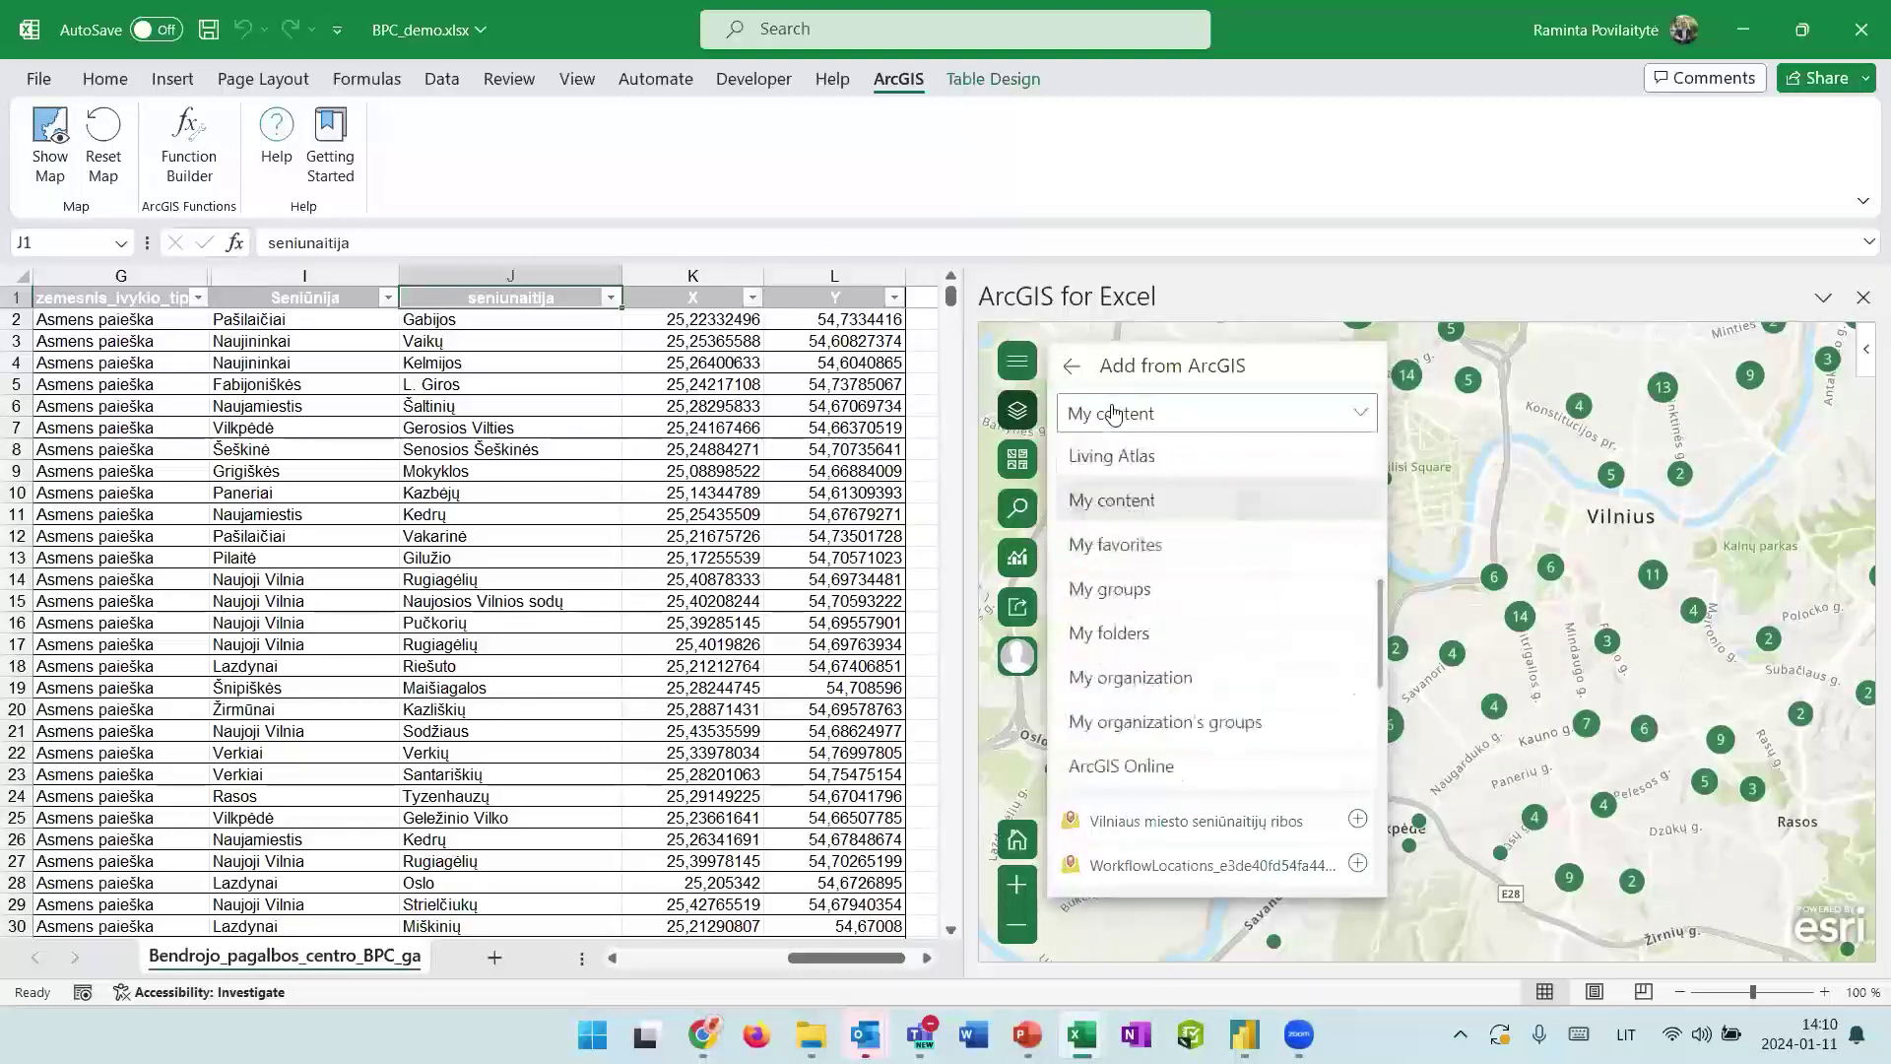
left_click(1203, 769)
left_click(1166, 453)
type("Vilniaus mokyklos")
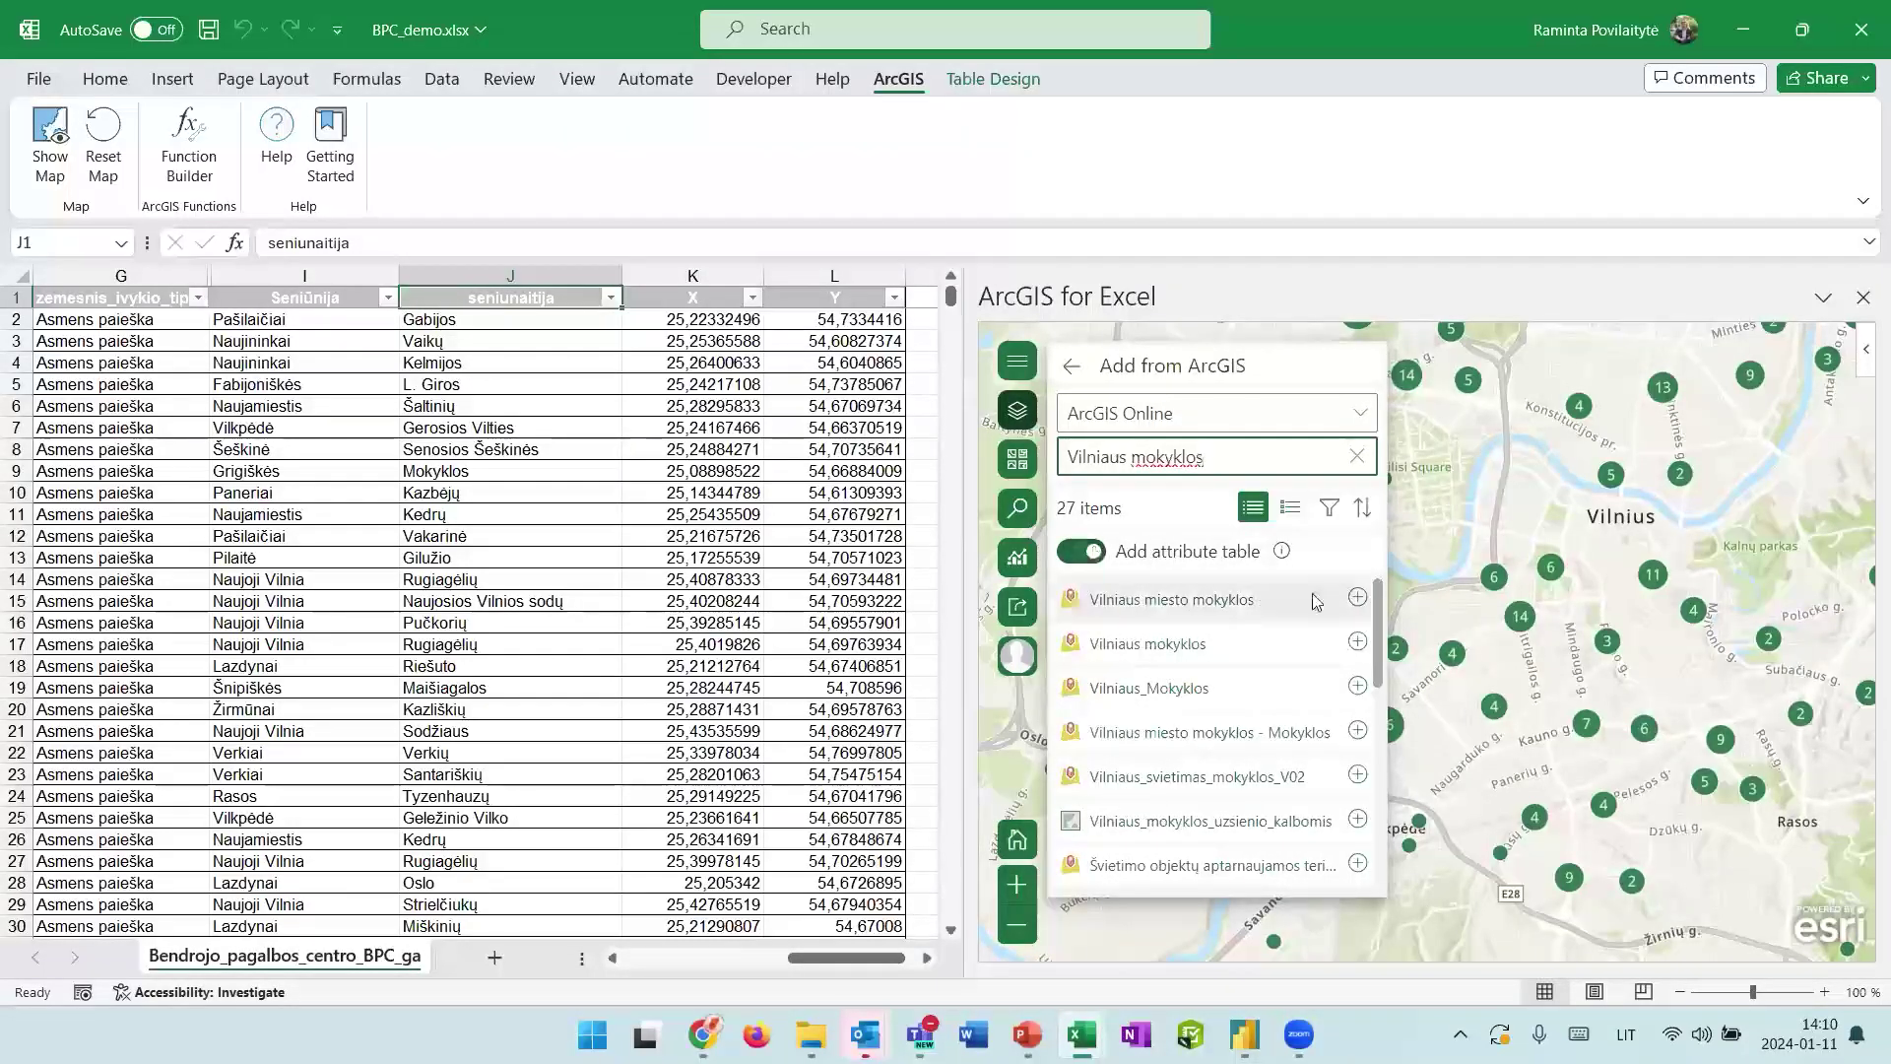
left_click(1358, 598)
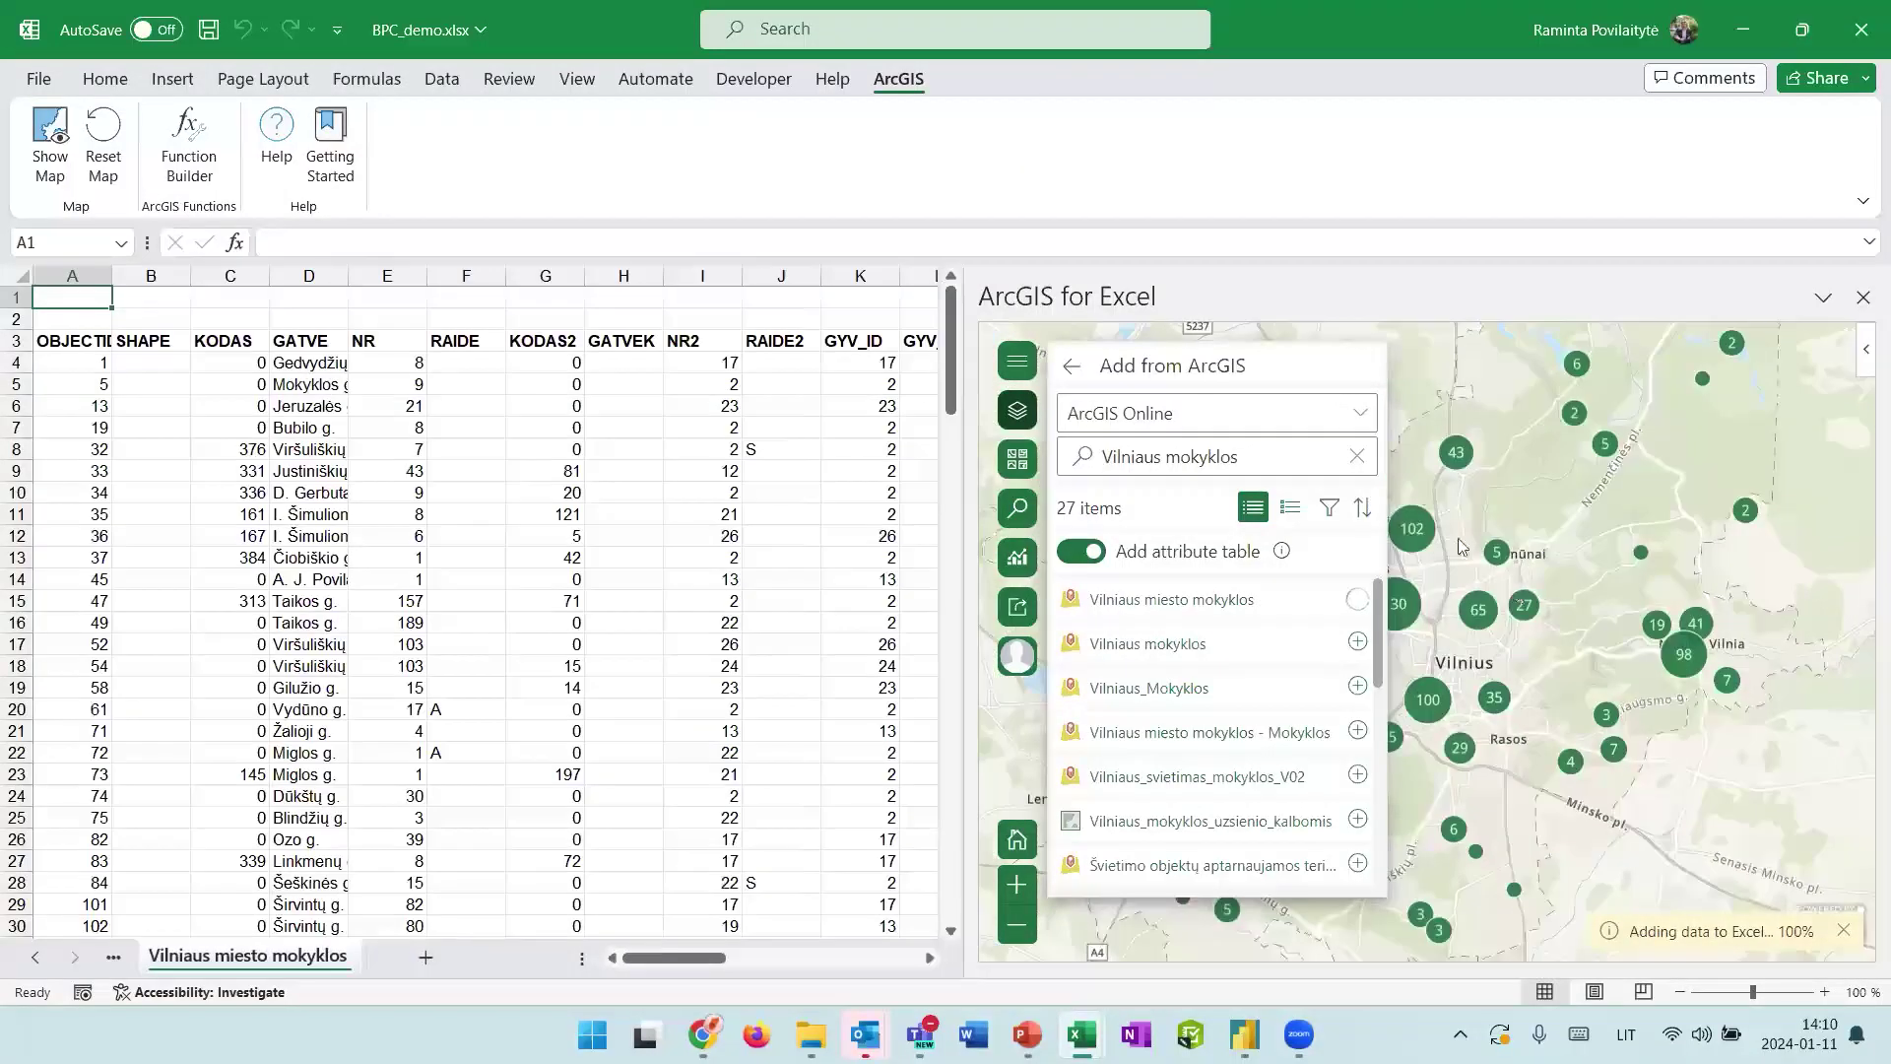
Close the Add from ArcGIS pane and dismiss the three 'Editing is not permitted' warnings
left_click(1021, 406)
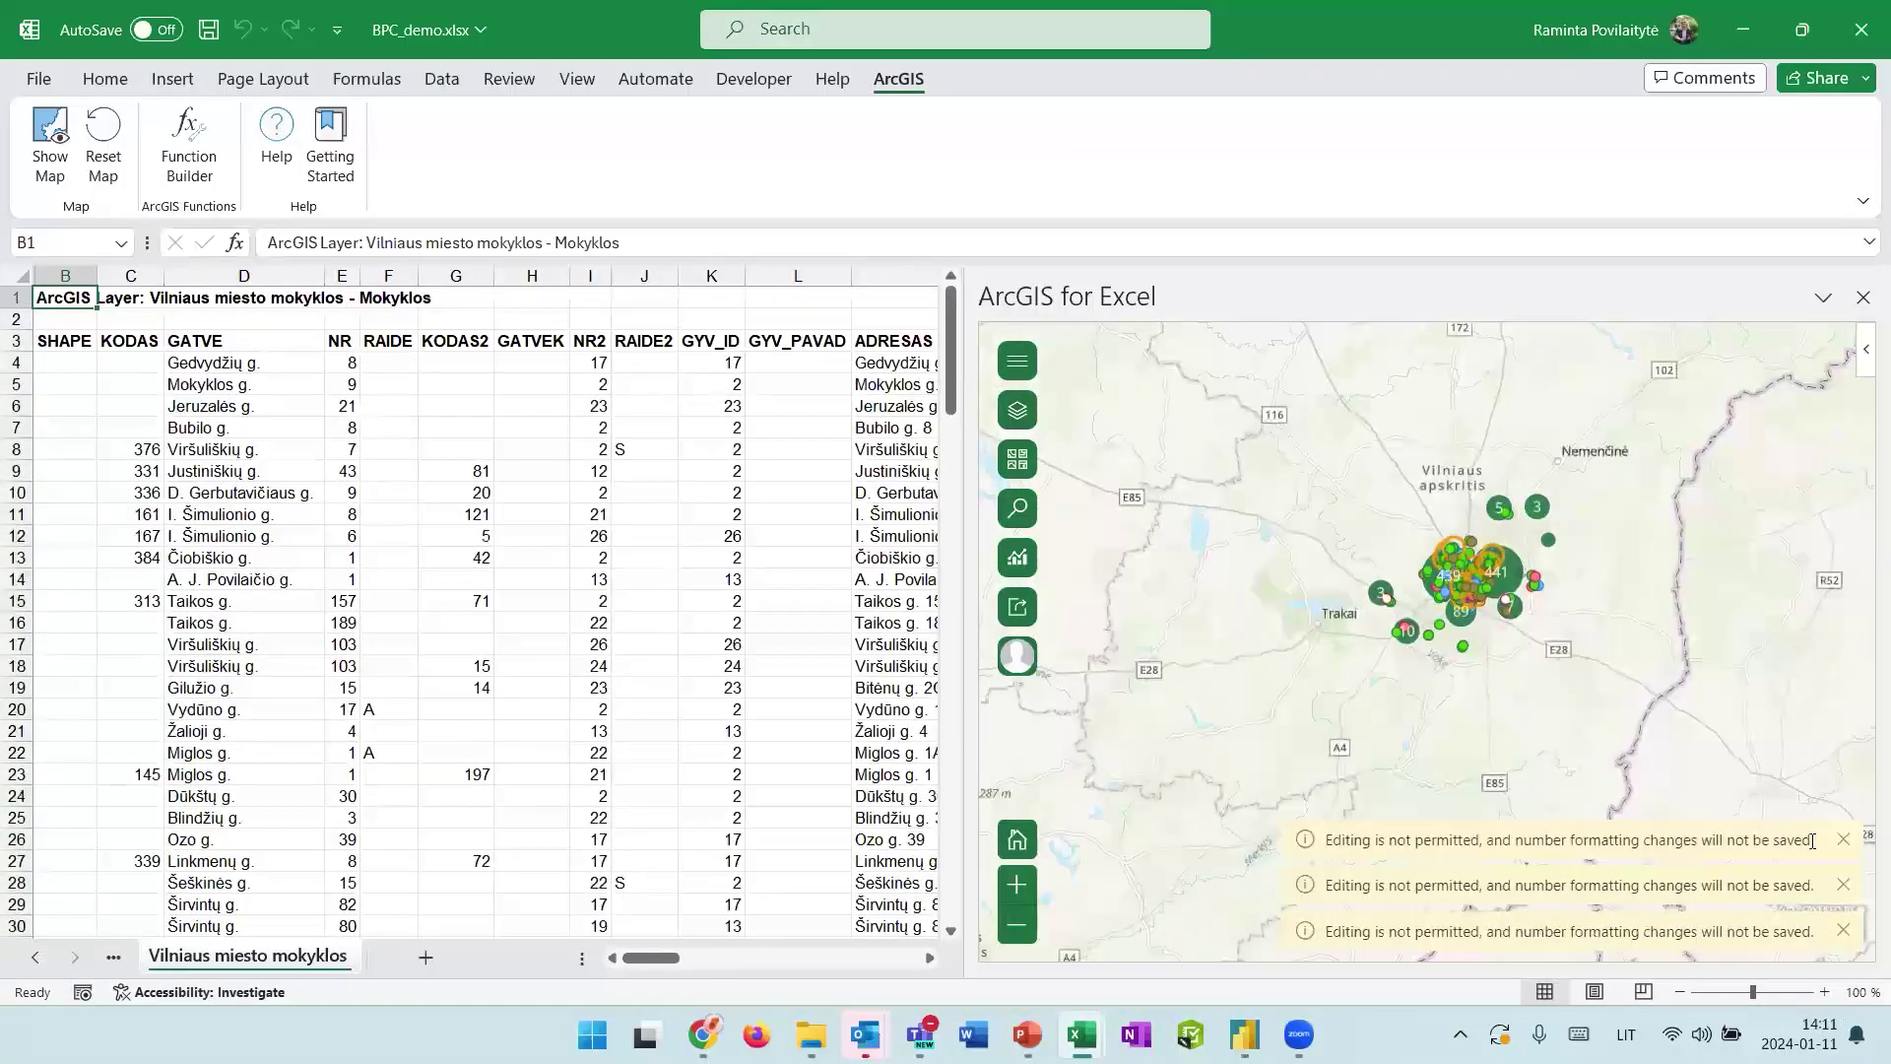
left_click(1844, 840)
left_click(1844, 885)
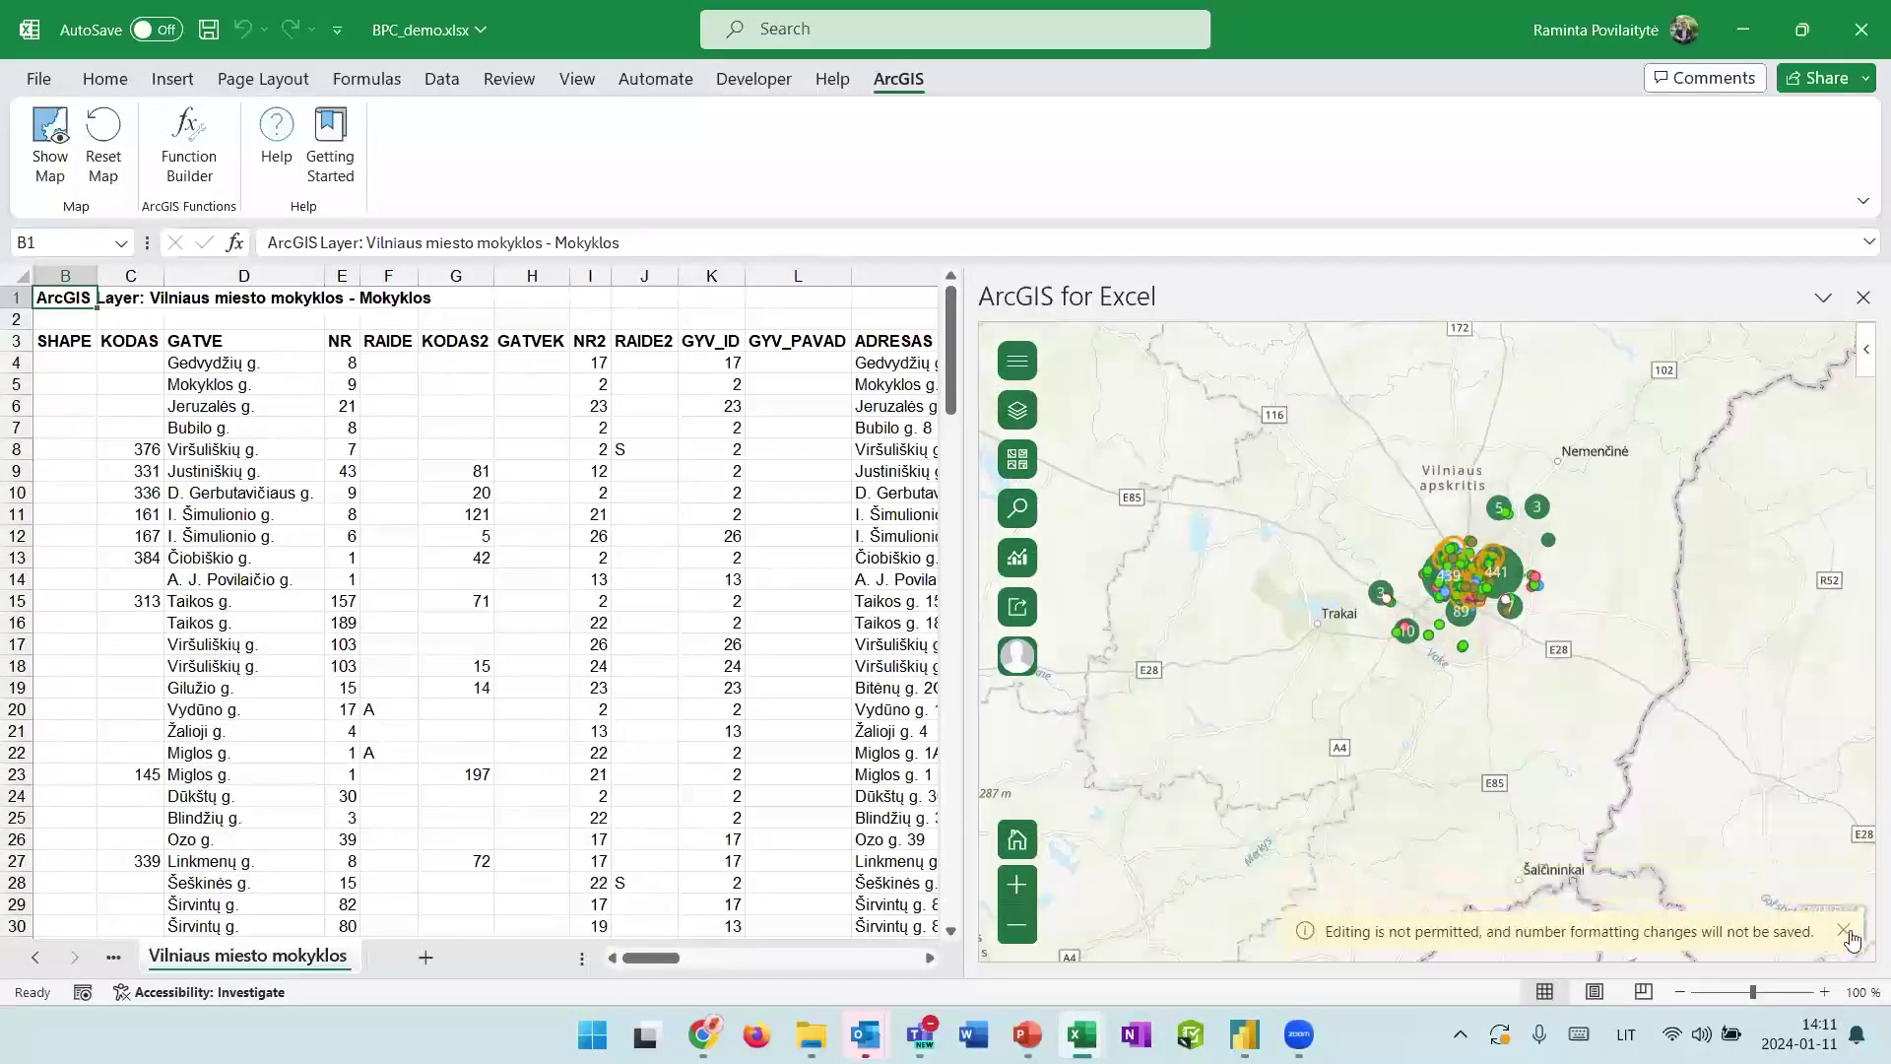
left_click(1843, 931)
Zoom the map into Vilnius and select a cell in the school data
scroll(1507, 642, "up", 2)
scroll(1428, 641, "up", 3)
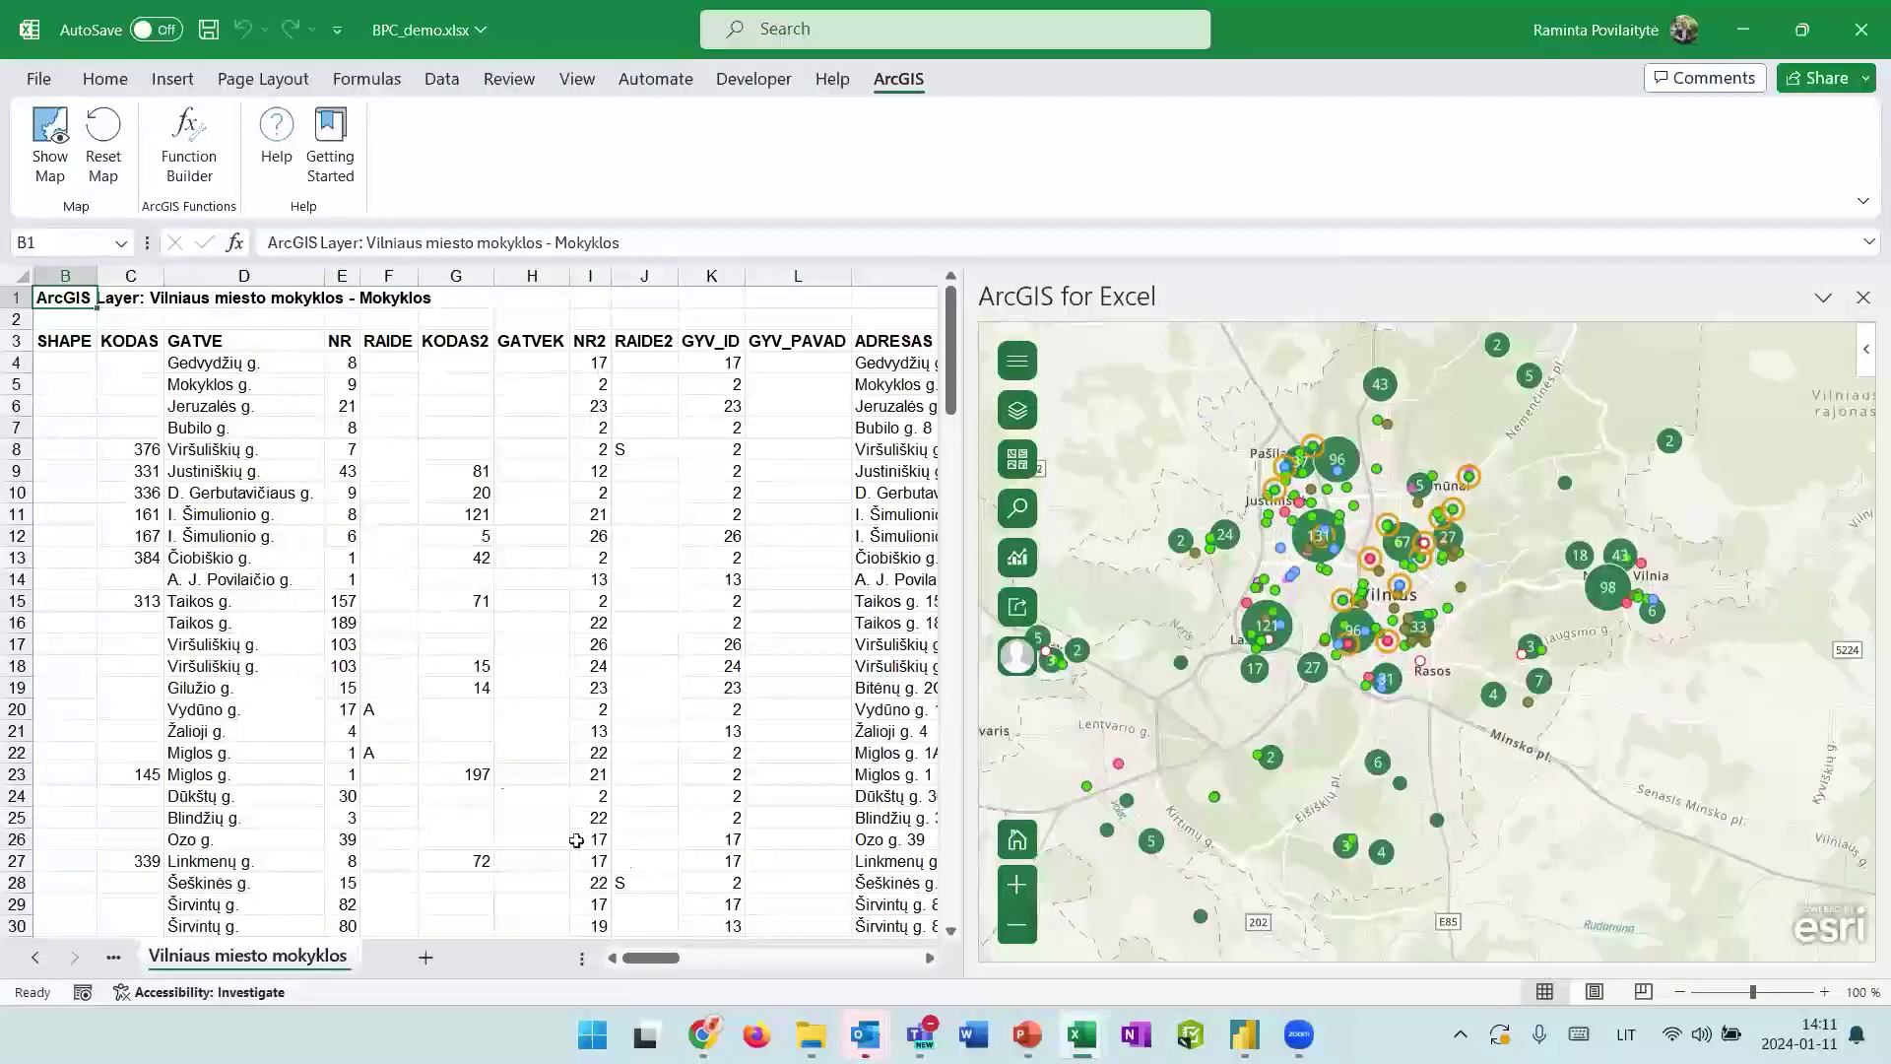
mouse_move(650, 957)
left_mouse_down()
mouse_move(678, 973)
mouse_move(621, 970)
left_mouse_up()
scroll(262, 384, "left", 5)
left_click(262, 384)
Format the whole school data range as a table with a light banded style
key("ctrl+a")
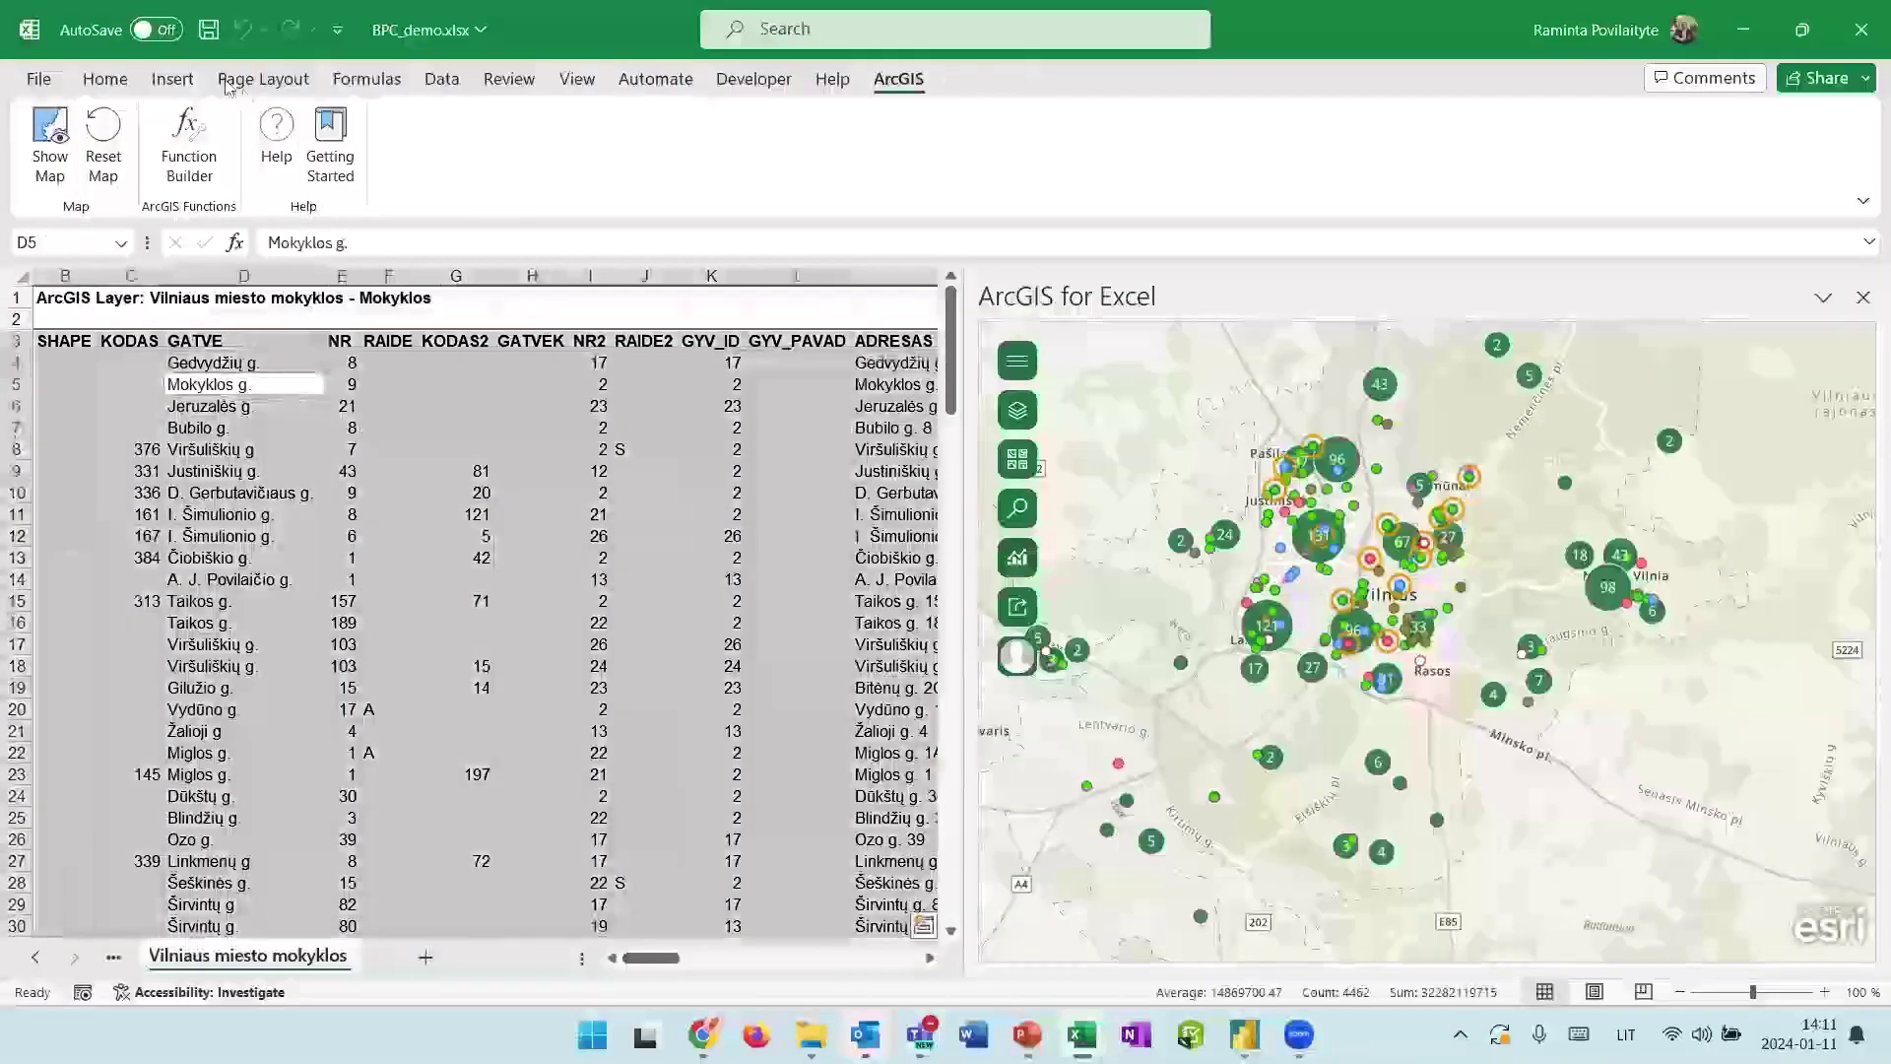
left_click(104, 79)
left_click(1119, 168)
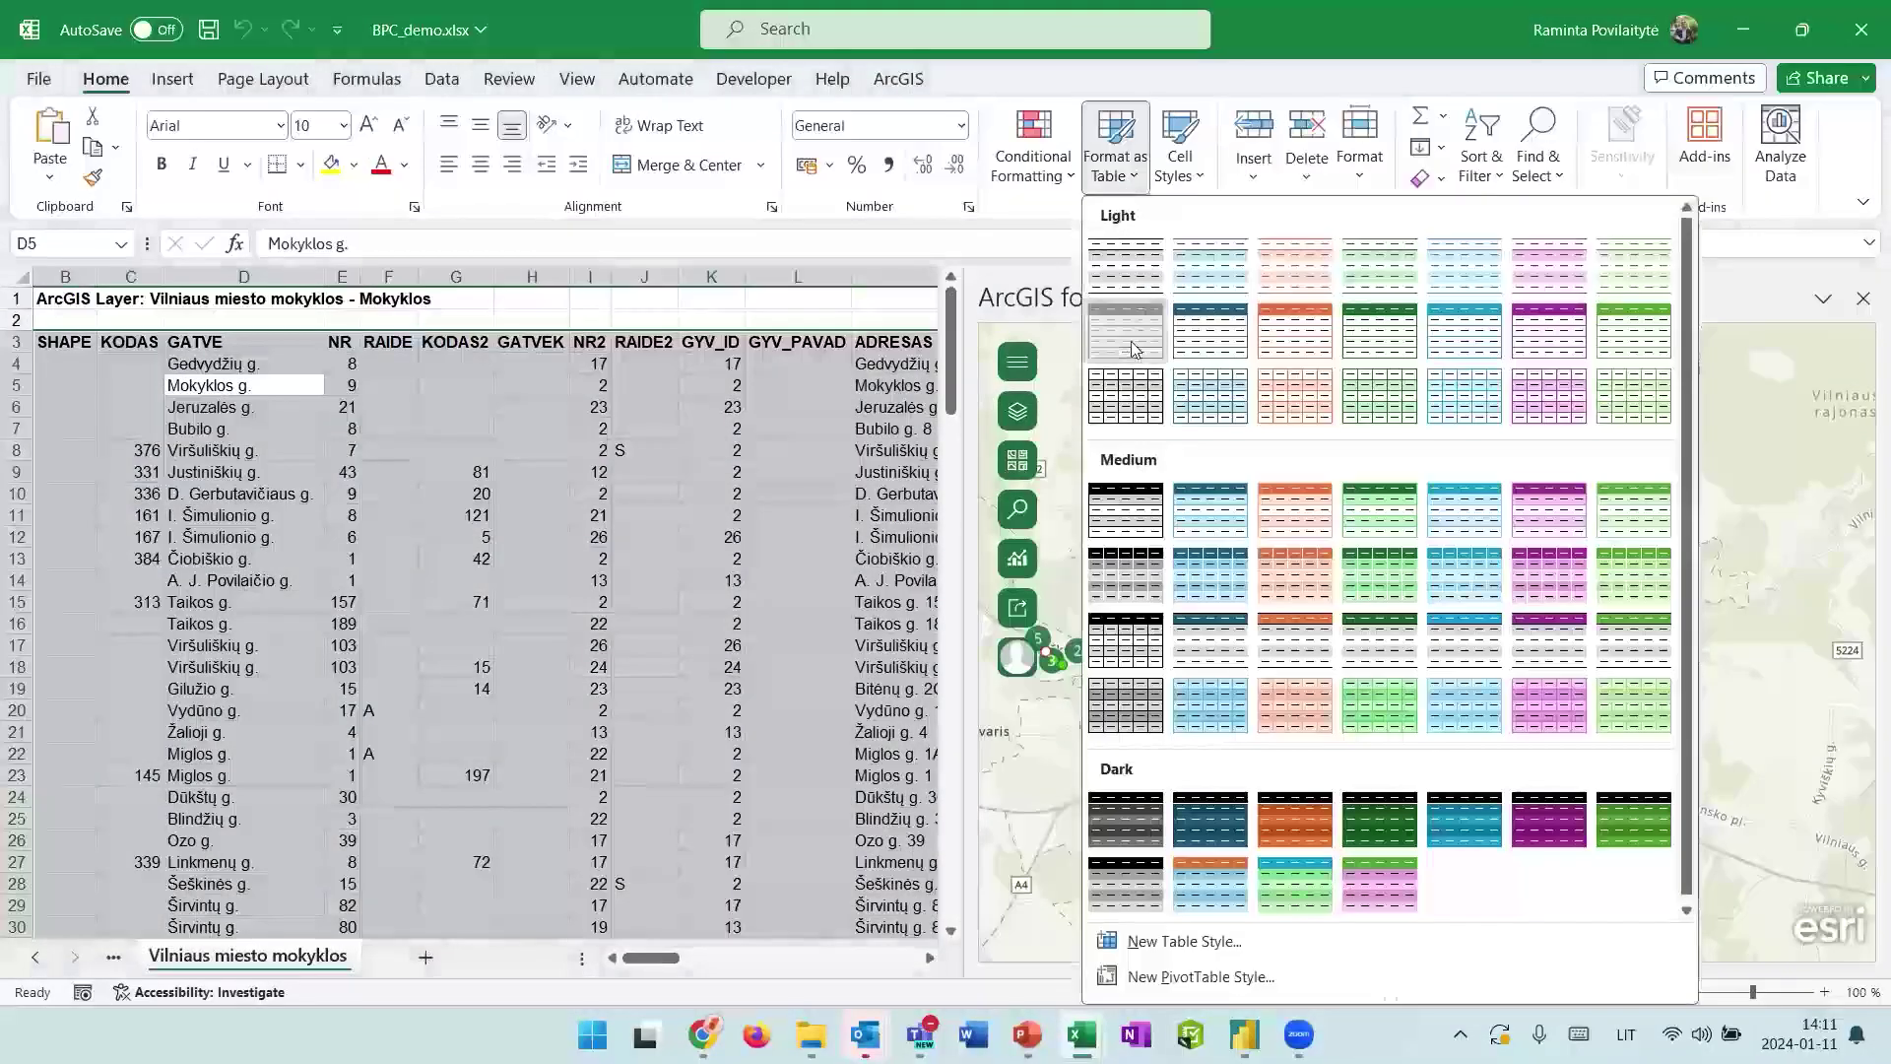
left_click(1094, 355)
left_click(1070, 717)
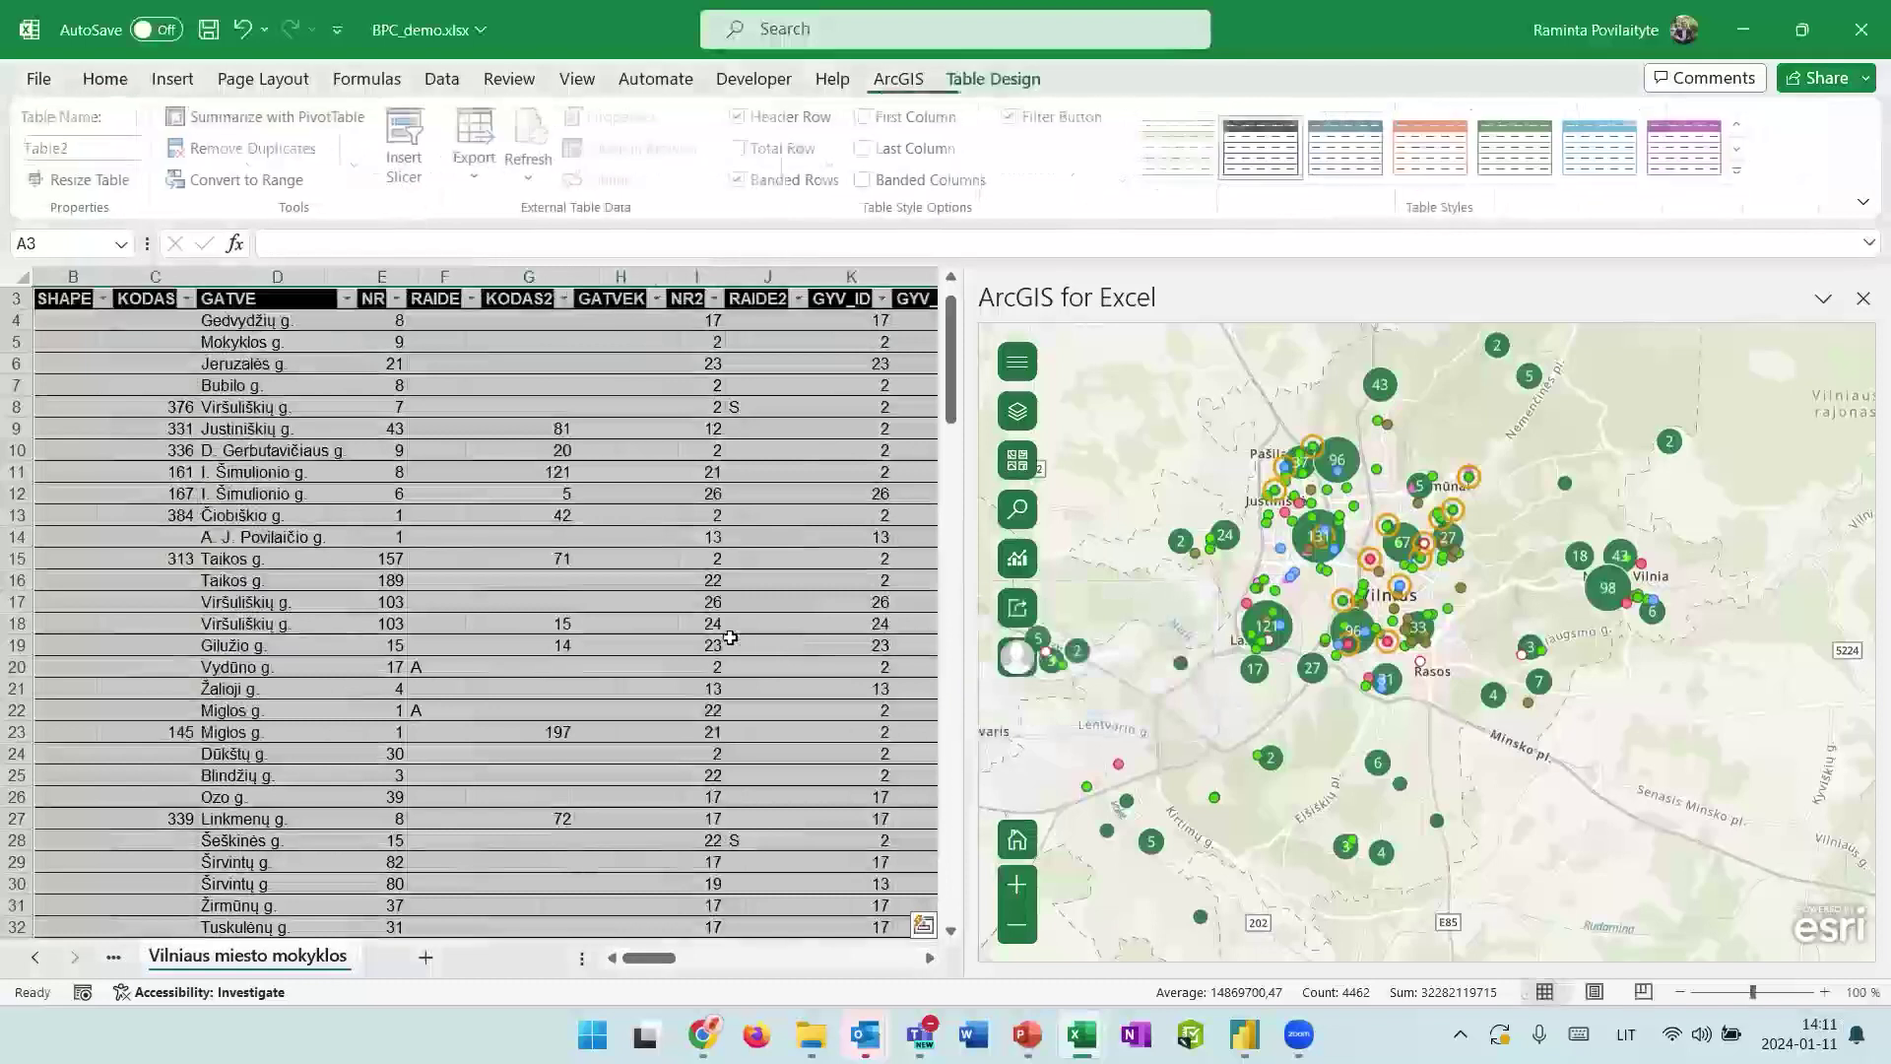
Pan the map to show Vingio parkas and the river, then select a single cell
scroll(1358, 604, "up", 5)
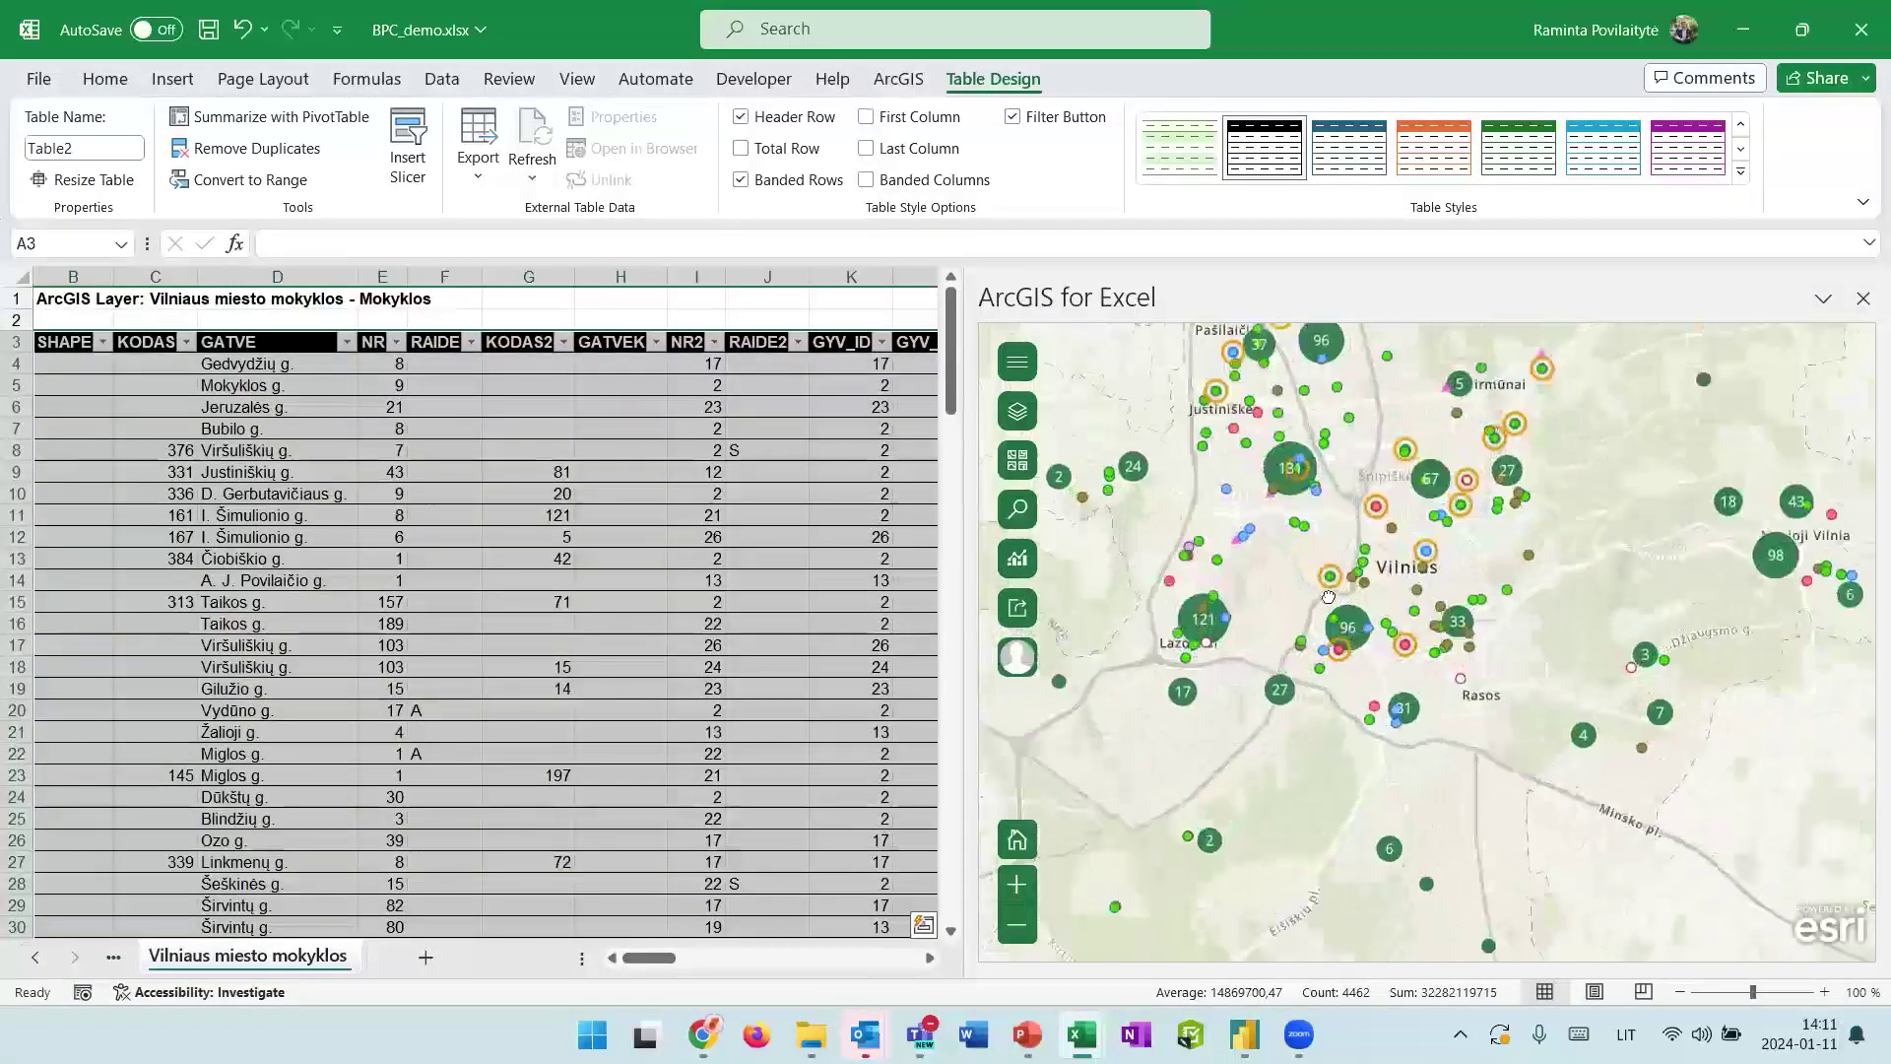
left_click_drag(1281, 597, 1506, 486)
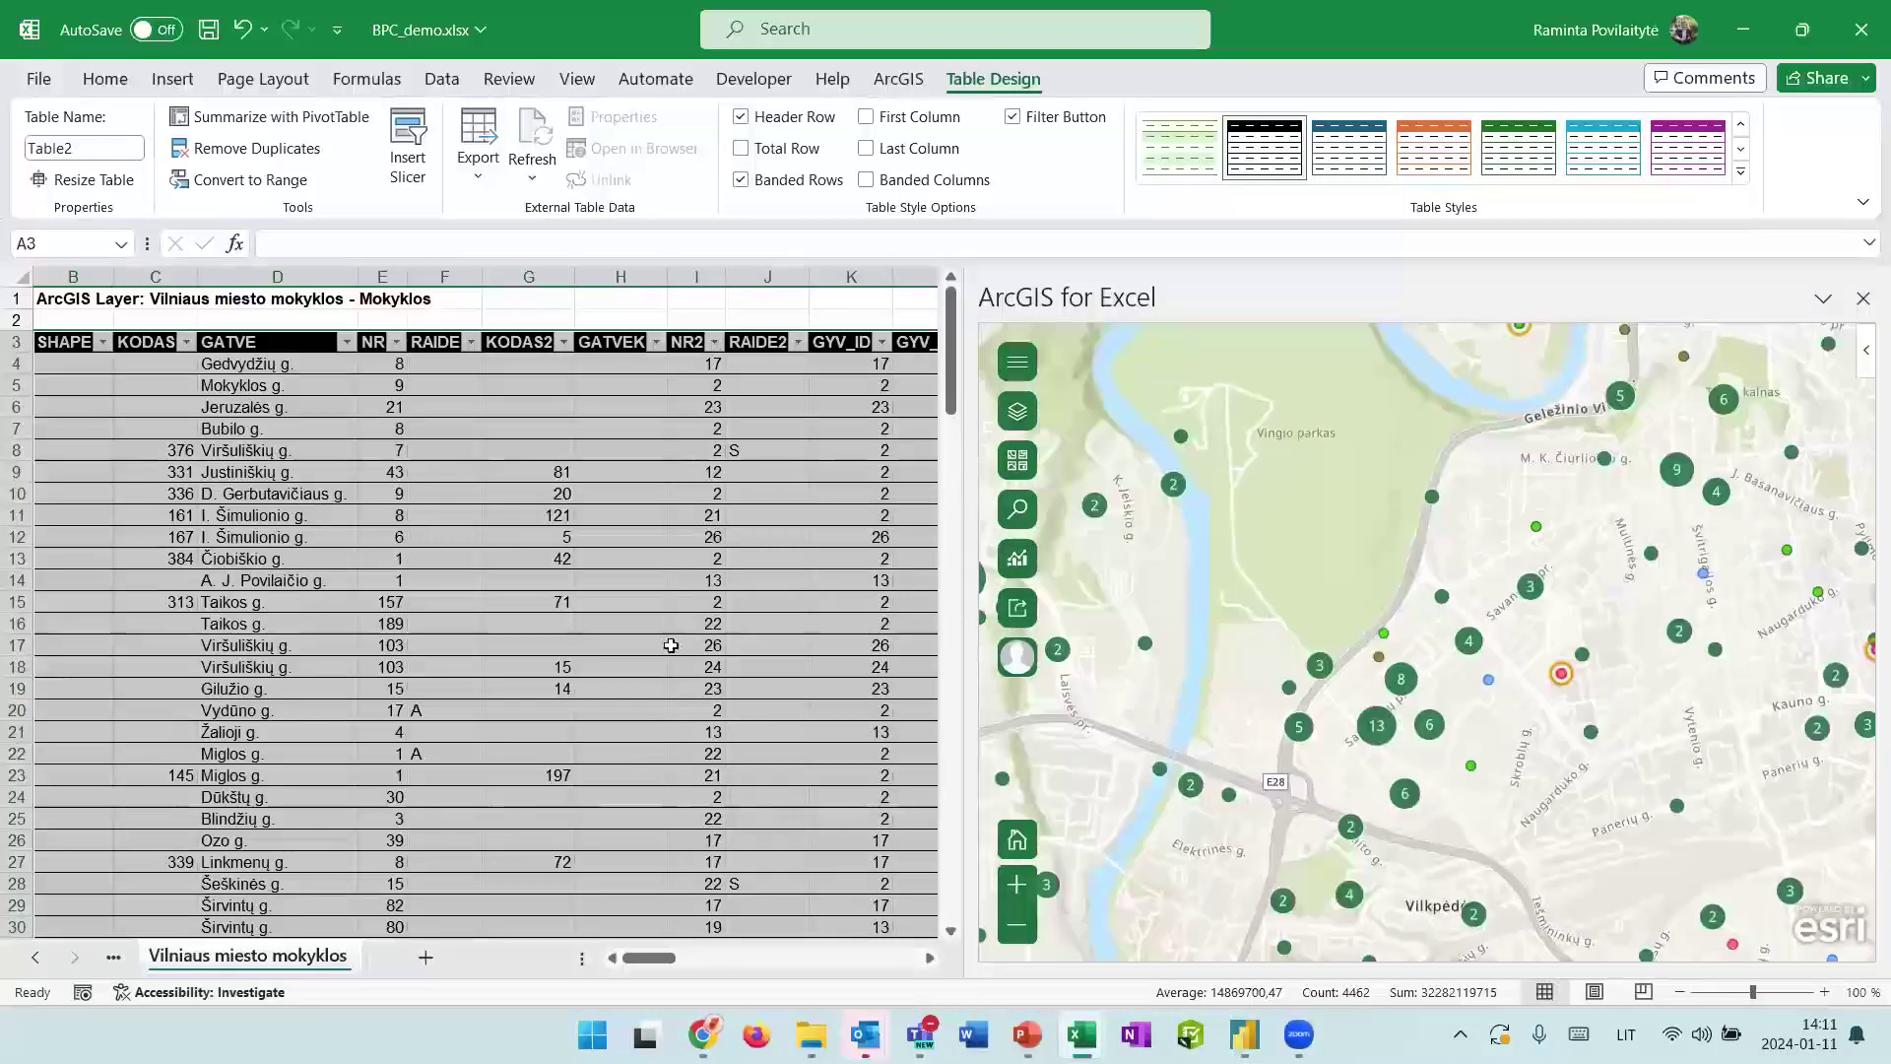
left_click(677, 645)
left_click_drag(649, 958, 729, 964)
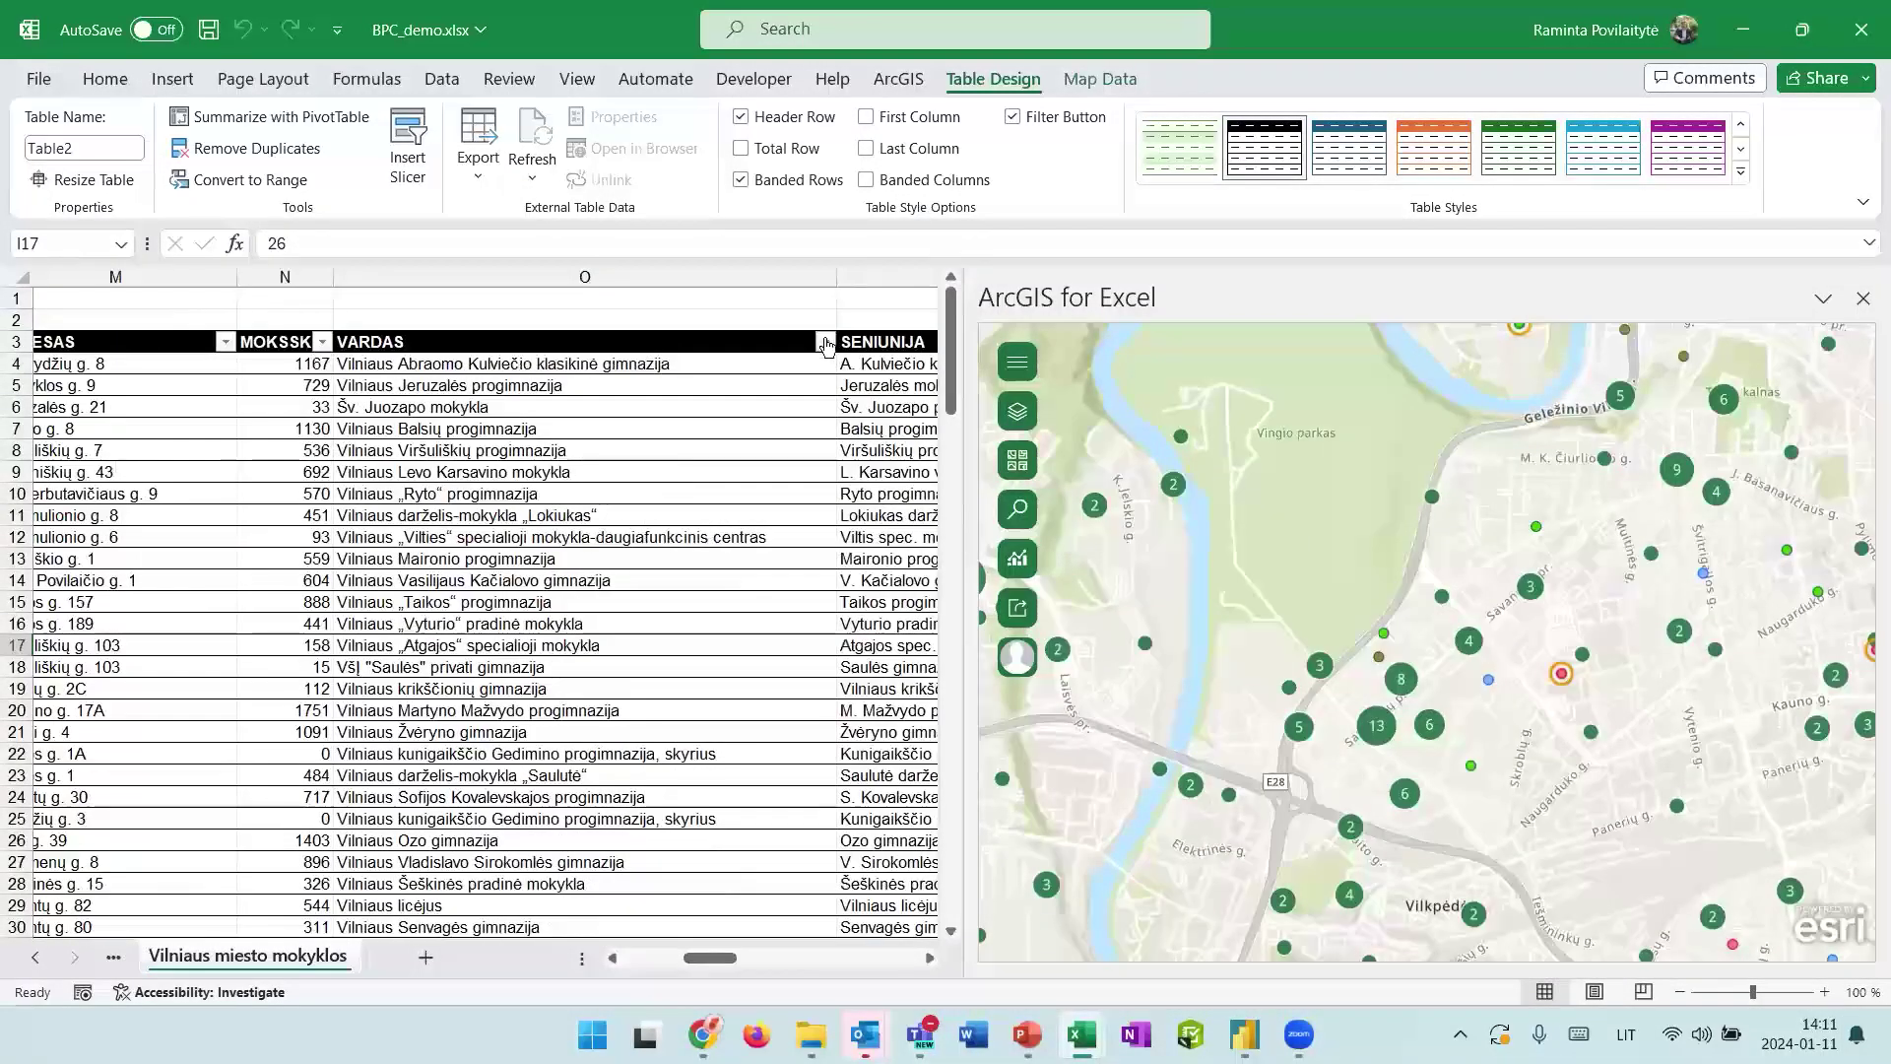
Filter VARDAS by 'basanavi', excluding the progimnazija so only the gimnazija remains
left_click(825, 341)
left_click(652, 626)
type("basanavičiaus")
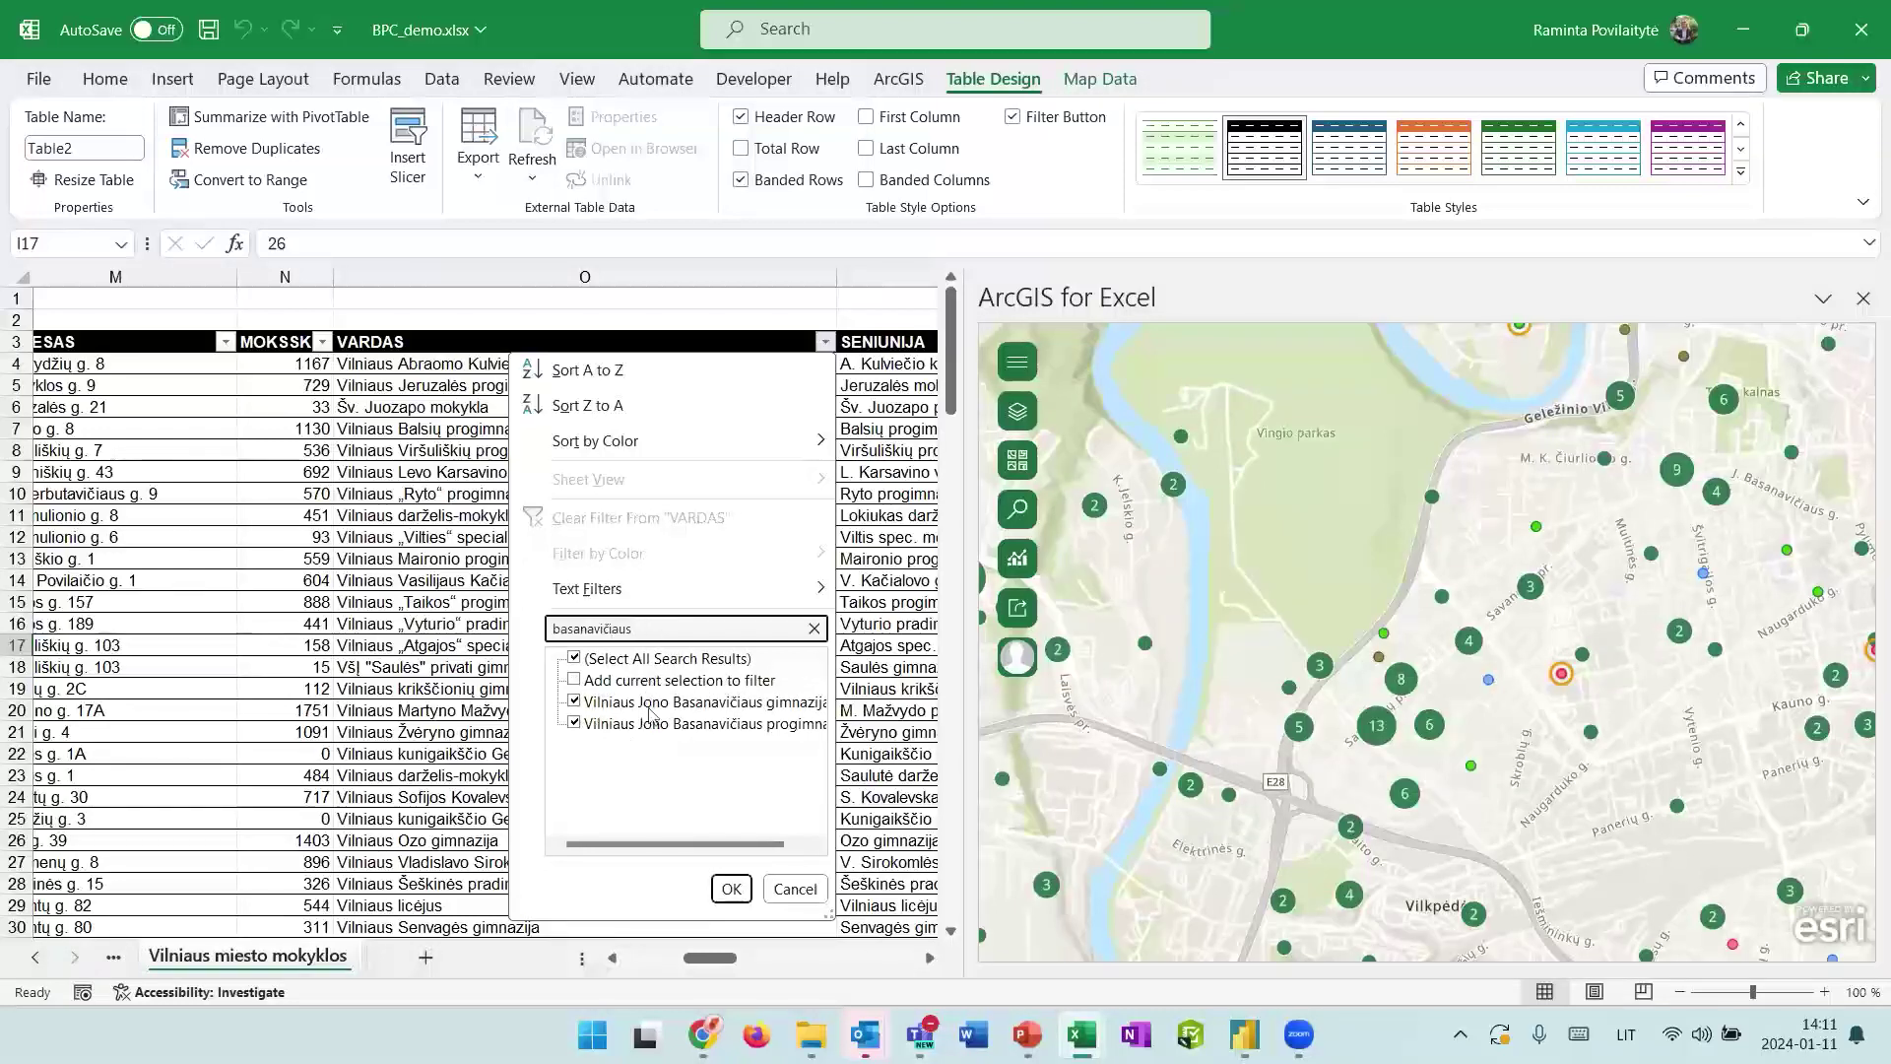
left_click(658, 724)
left_click(730, 889)
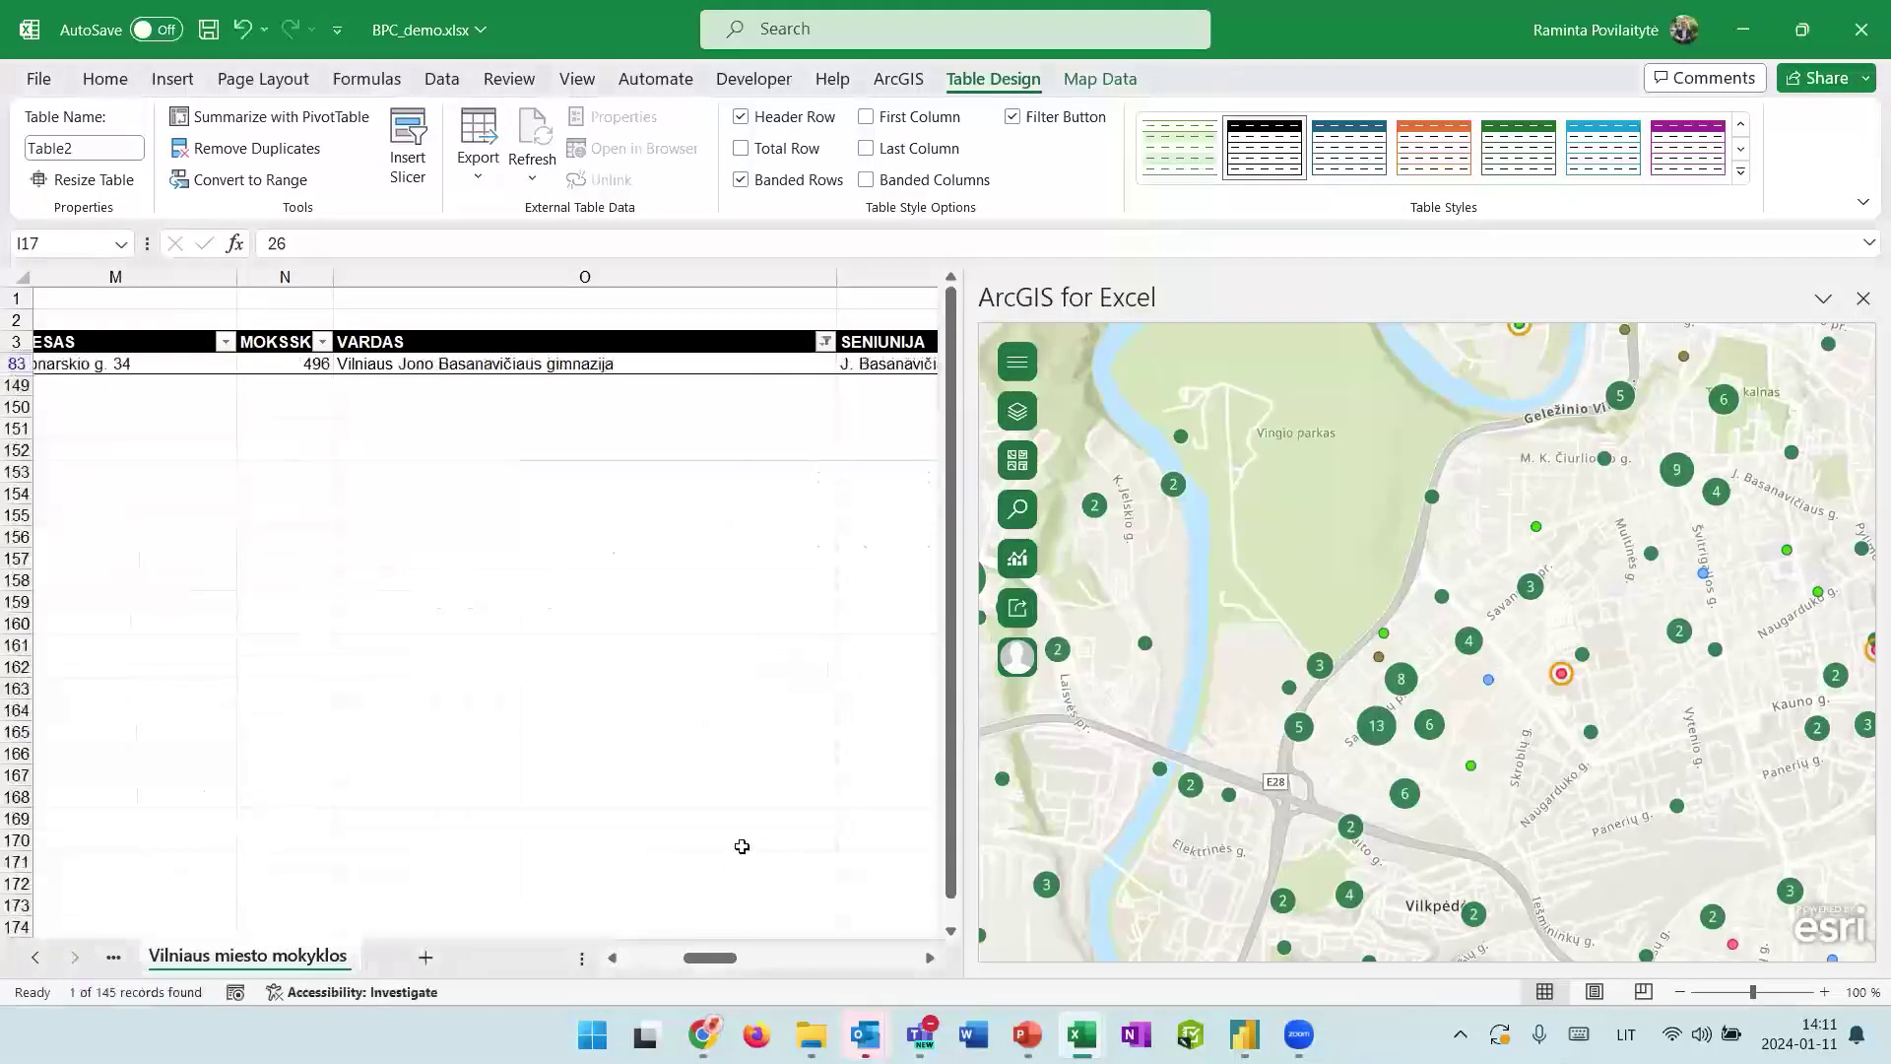
scroll(1415, 636, "down", 2)
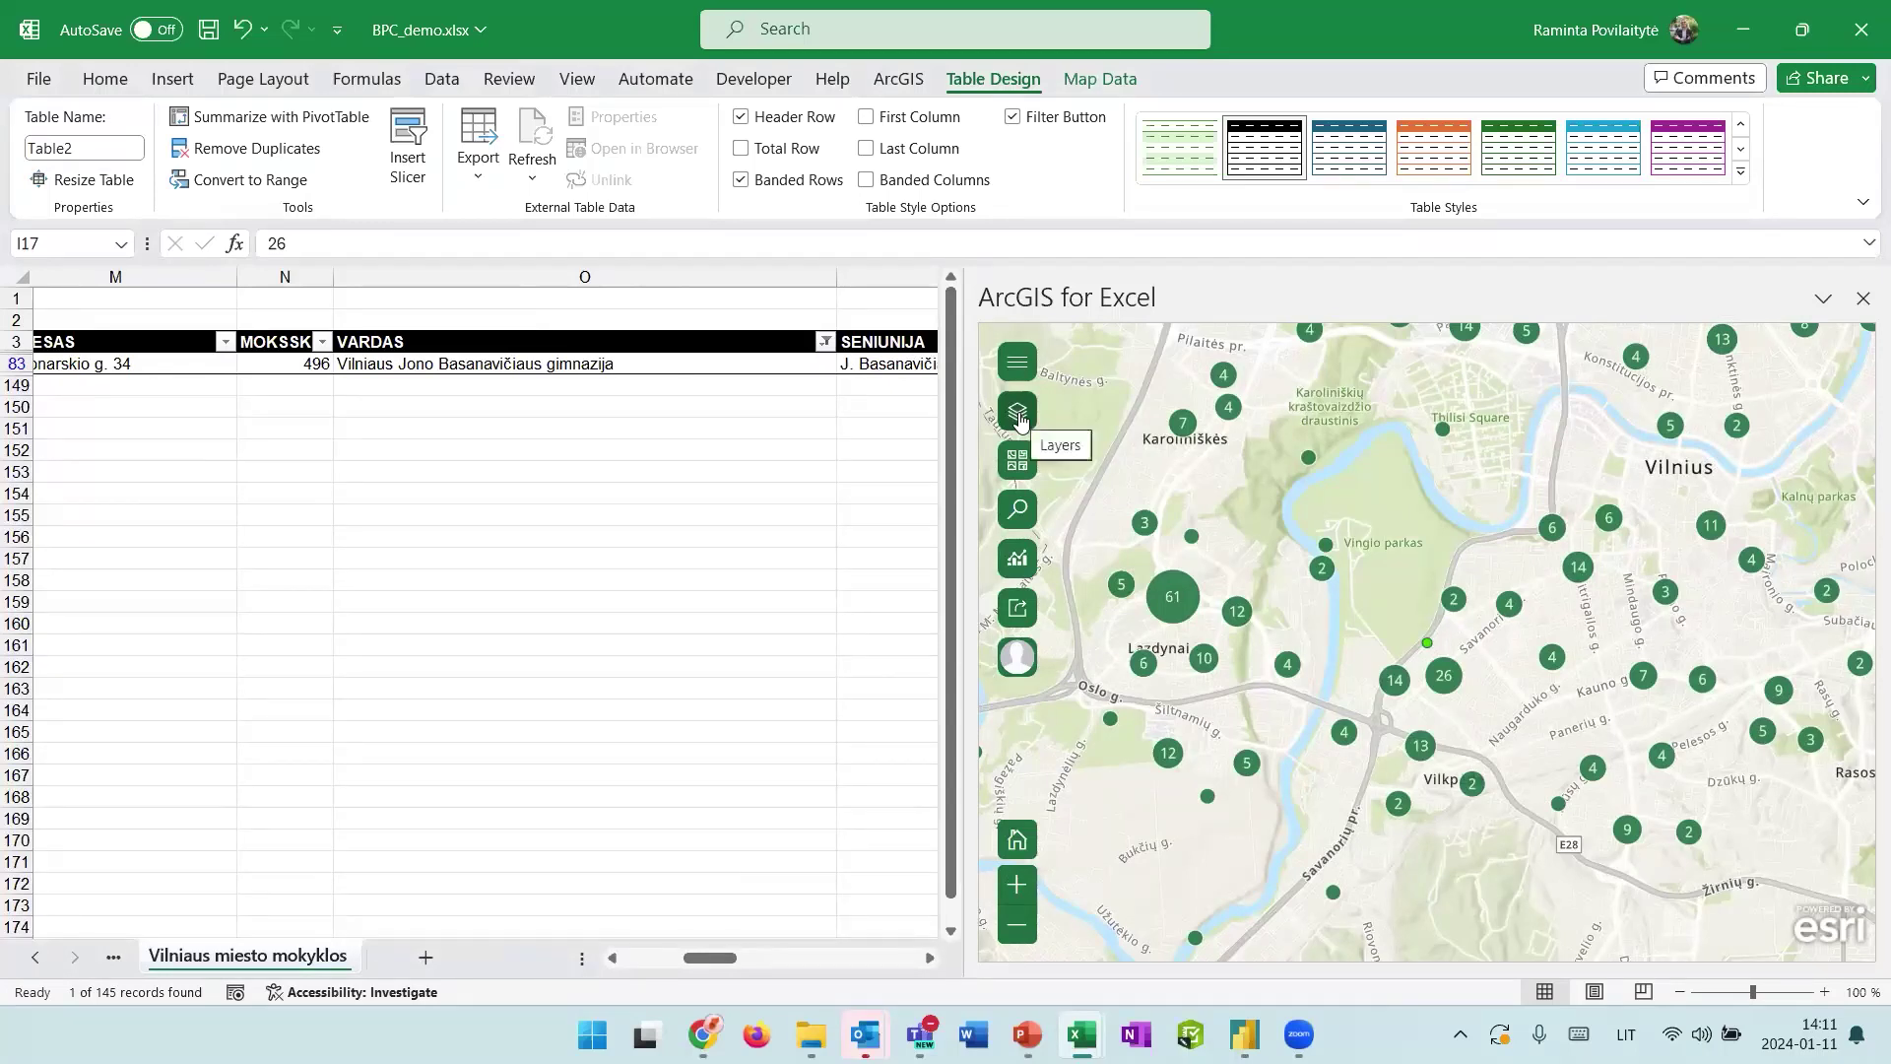
left_click(1020, 418)
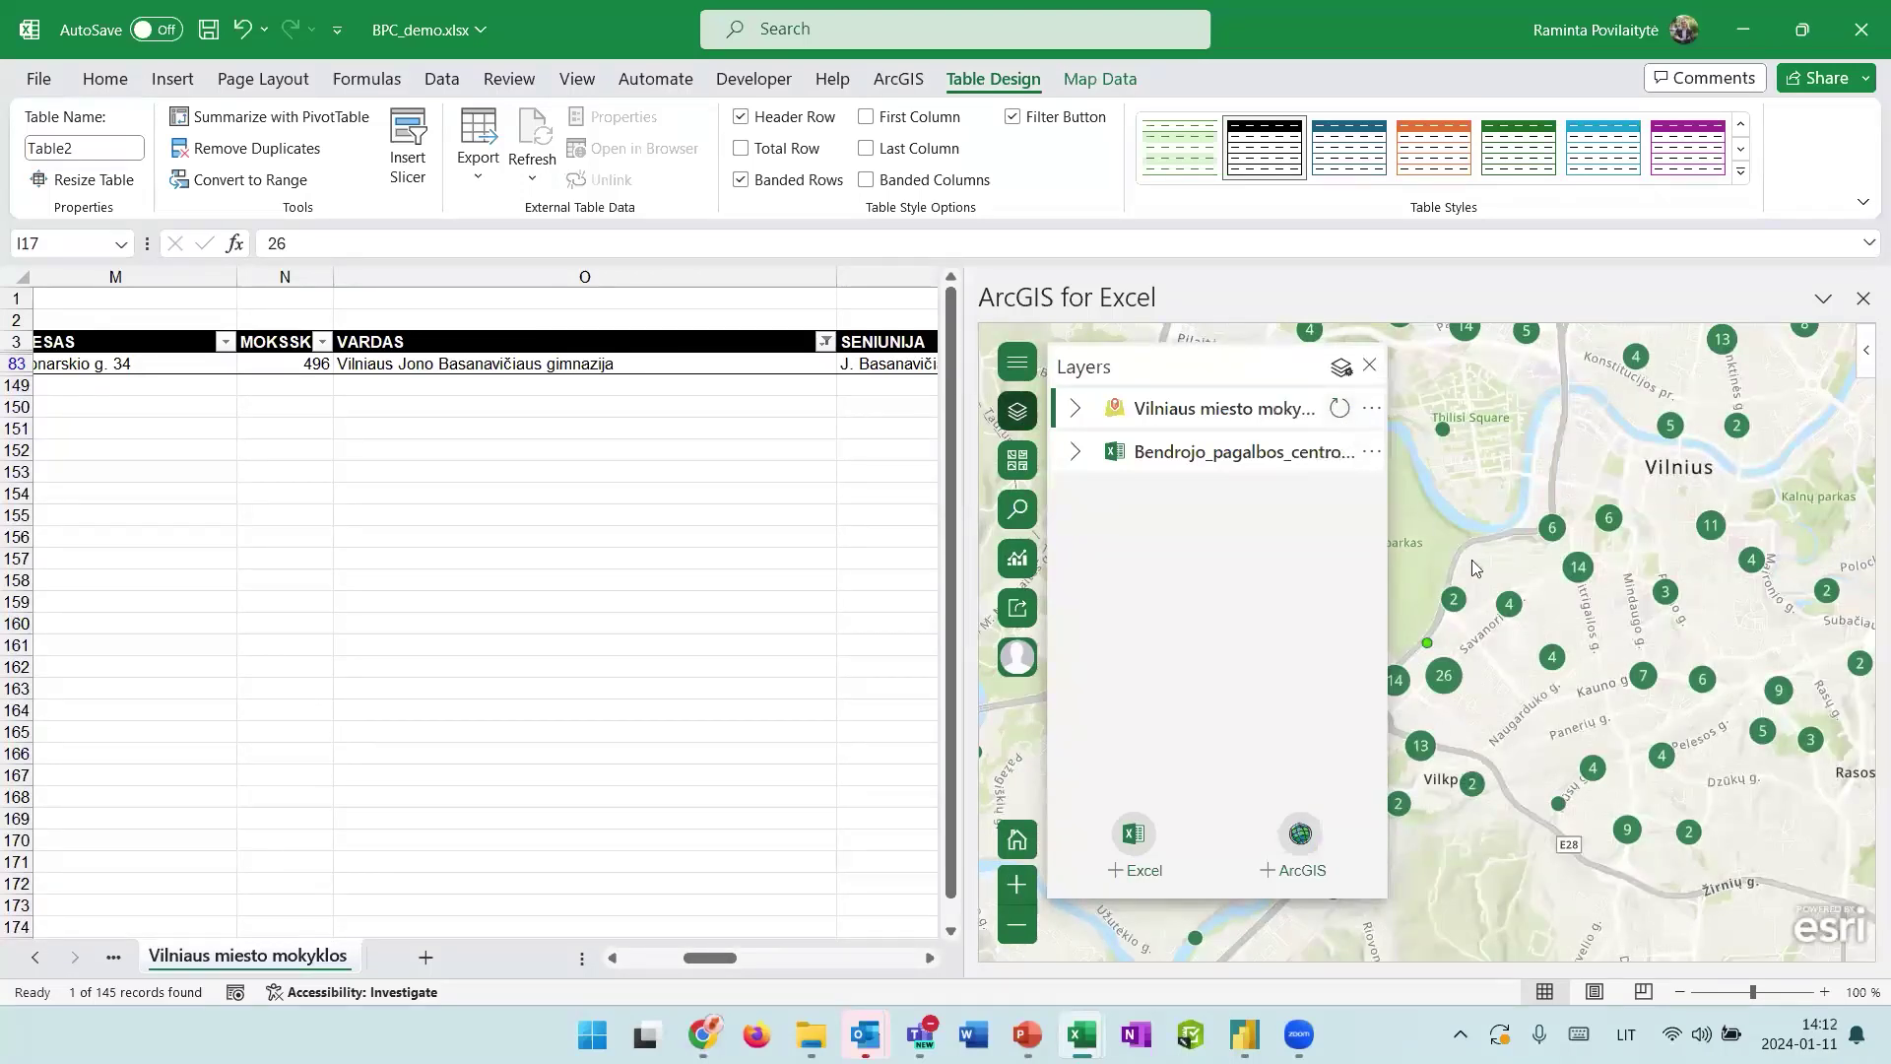
left_click_drag(1423, 500, 1505, 475)
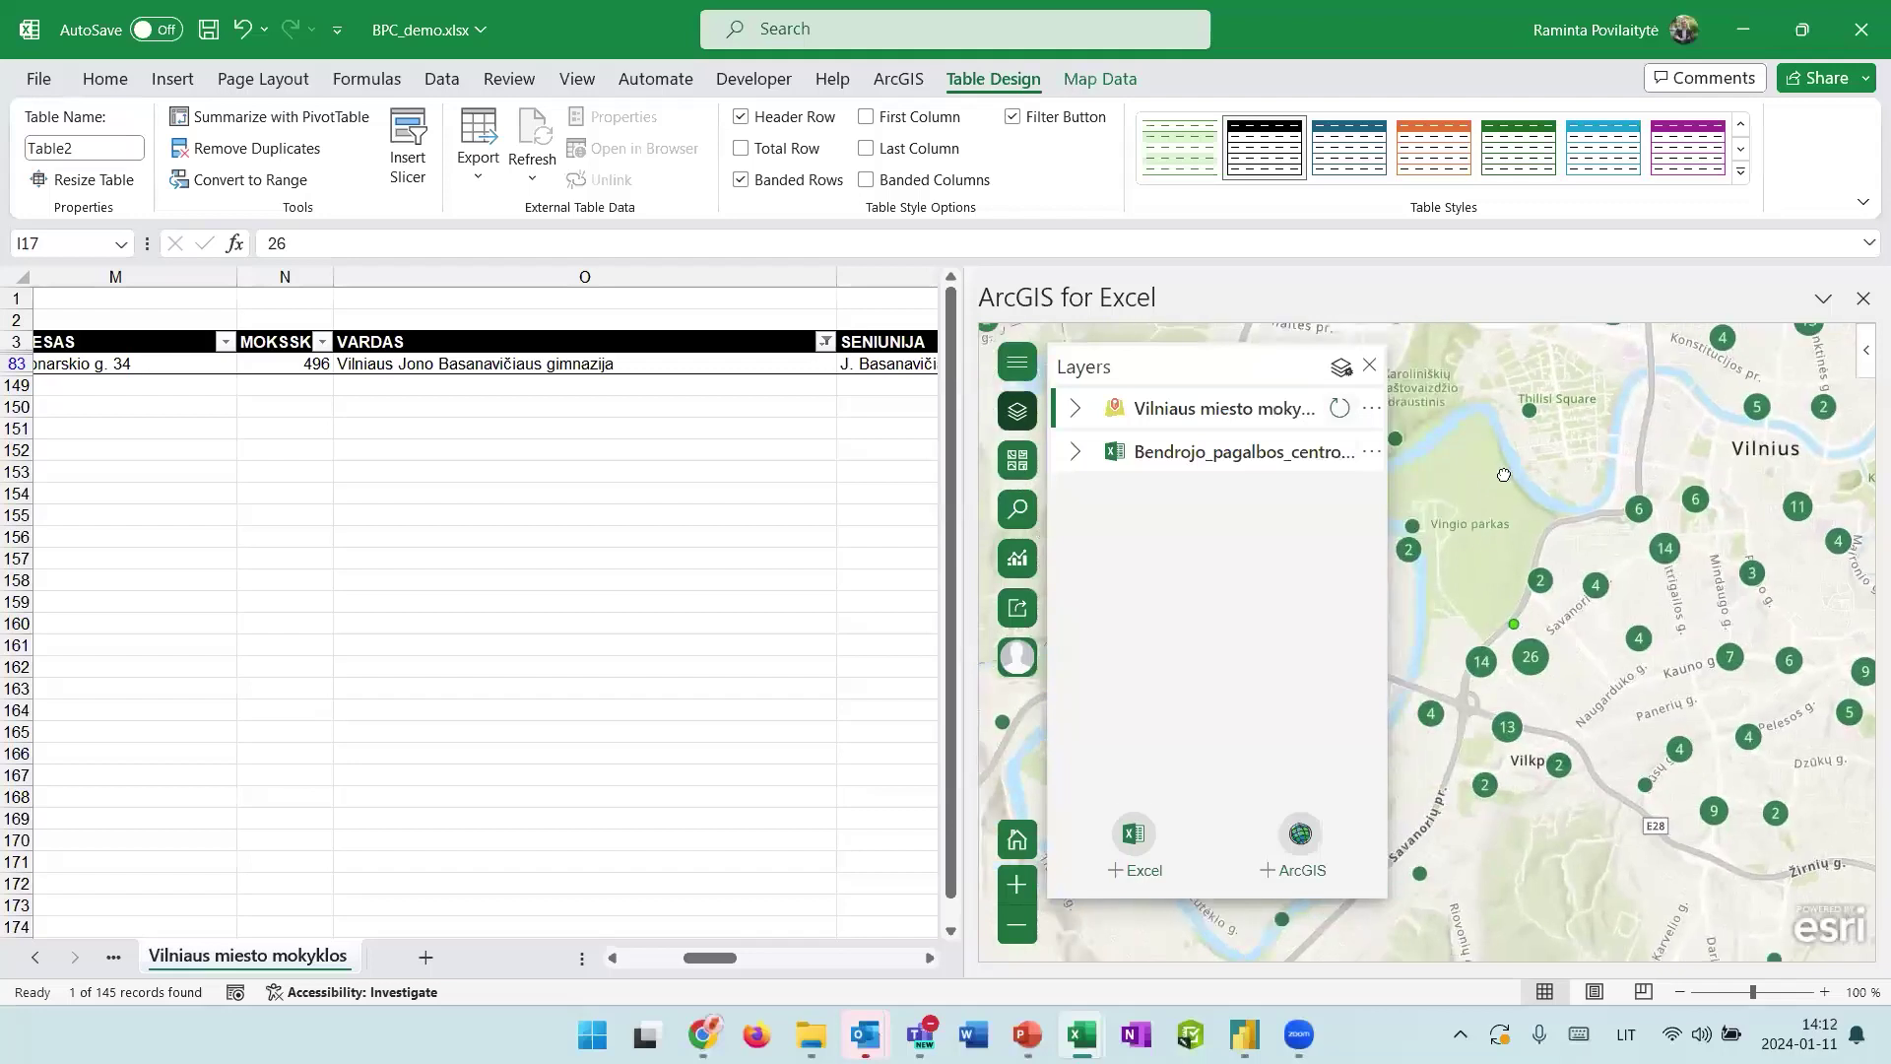
left_click(1369, 366)
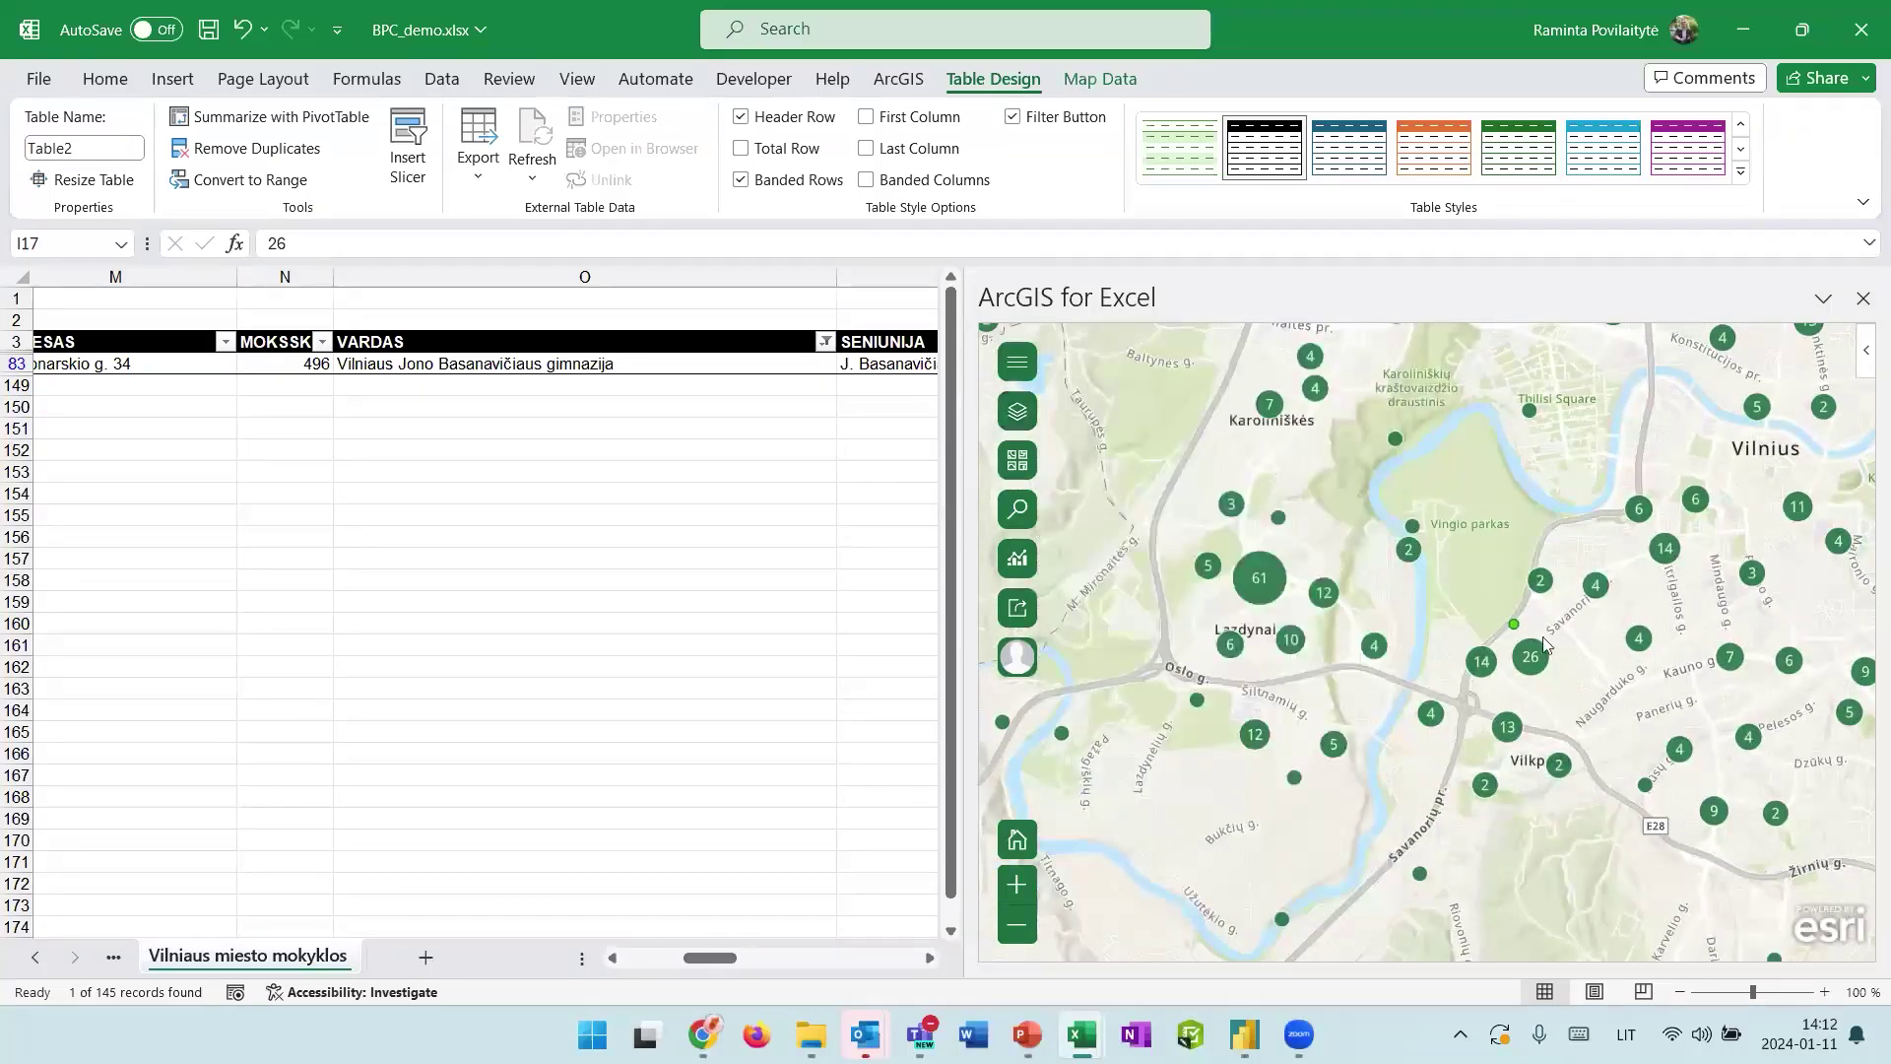
scroll(1534, 662, "up", 2)
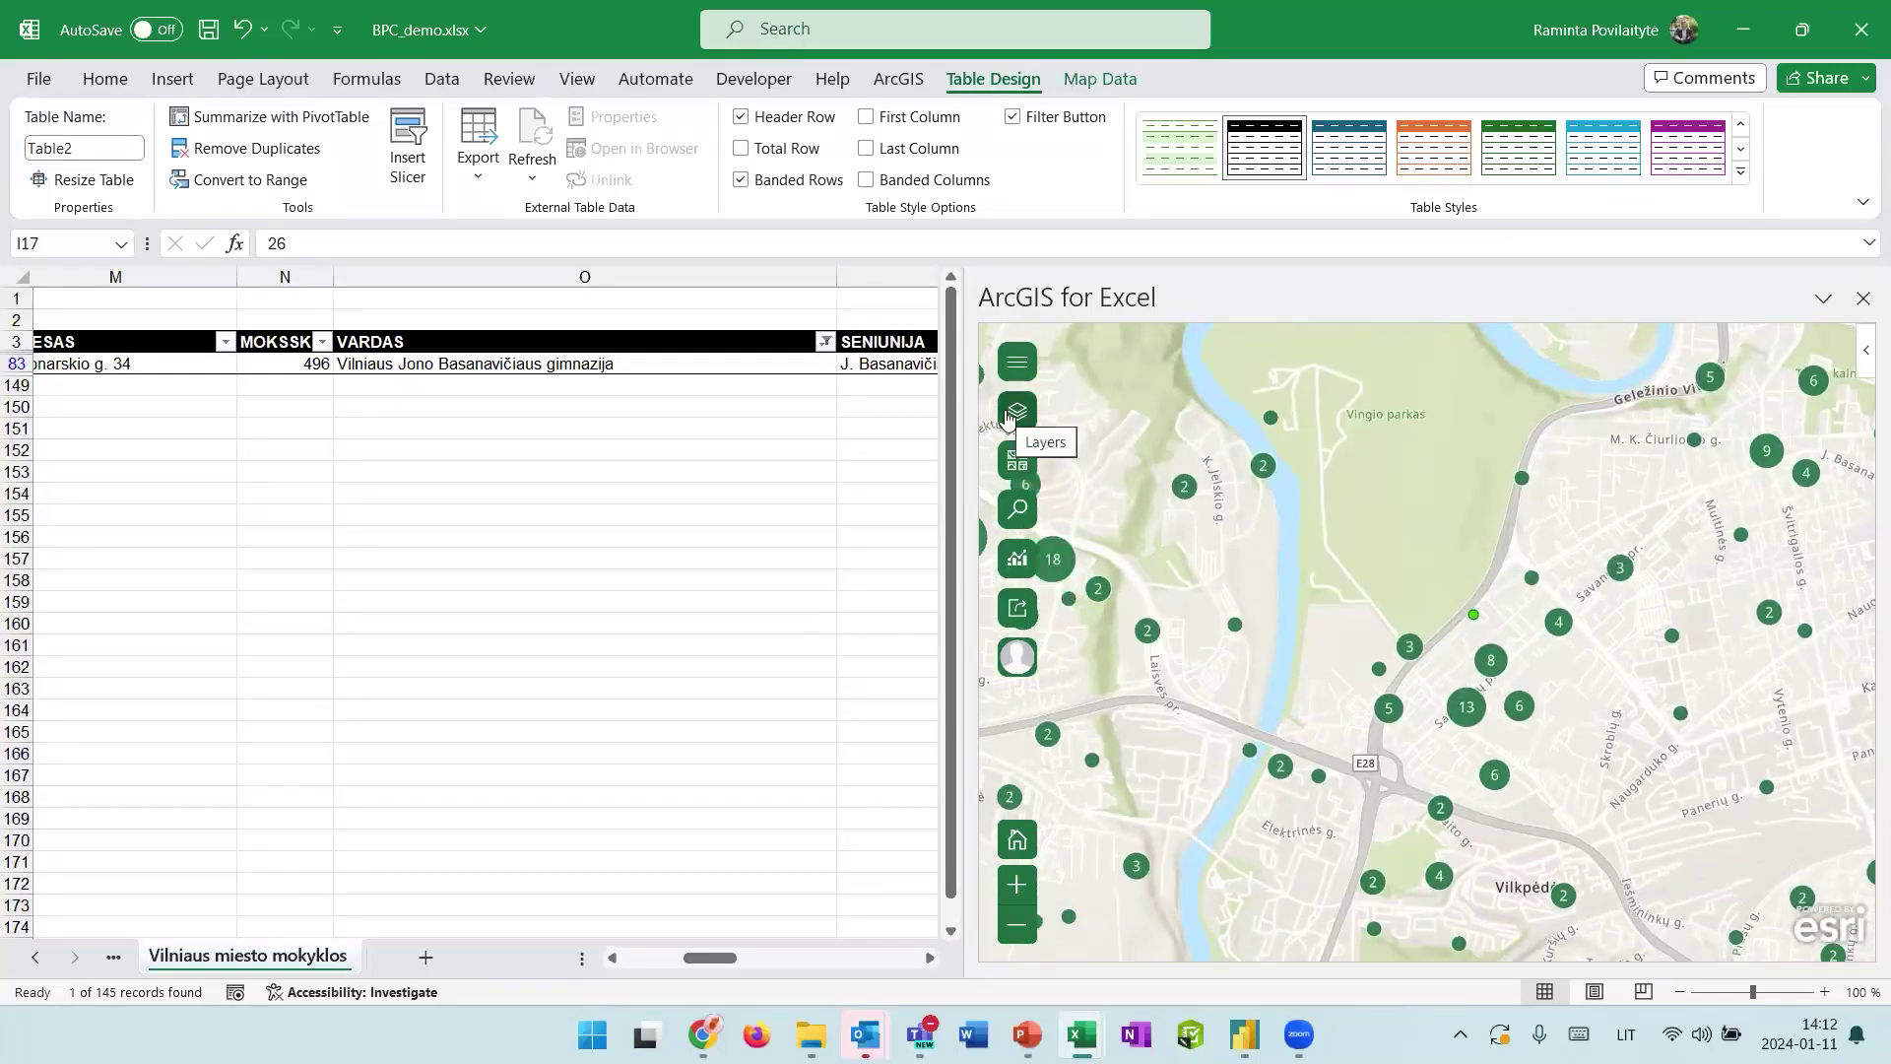
Add the 15-minute education reachability layer from ArcGIS Online by searching 'Ugdymo i'
left_click(1006, 419)
left_click(1300, 835)
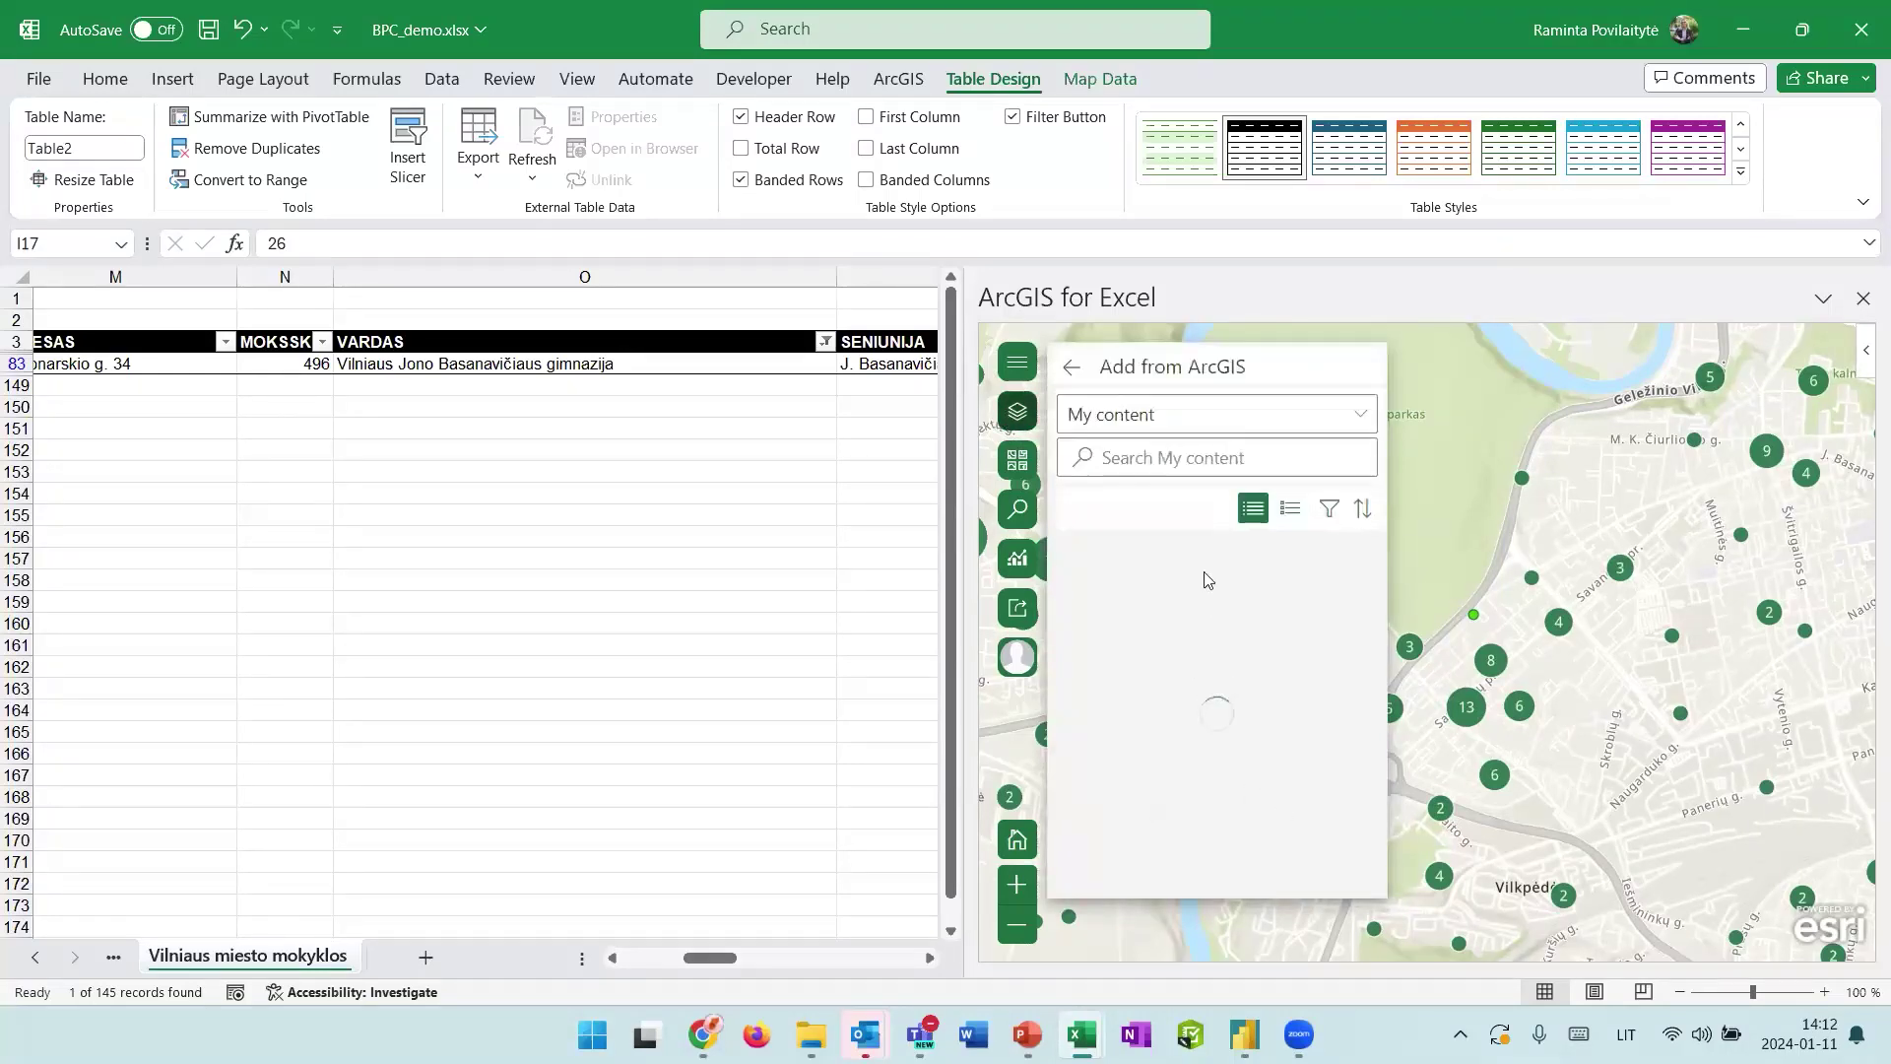
left_click(1182, 416)
left_click(1186, 765)
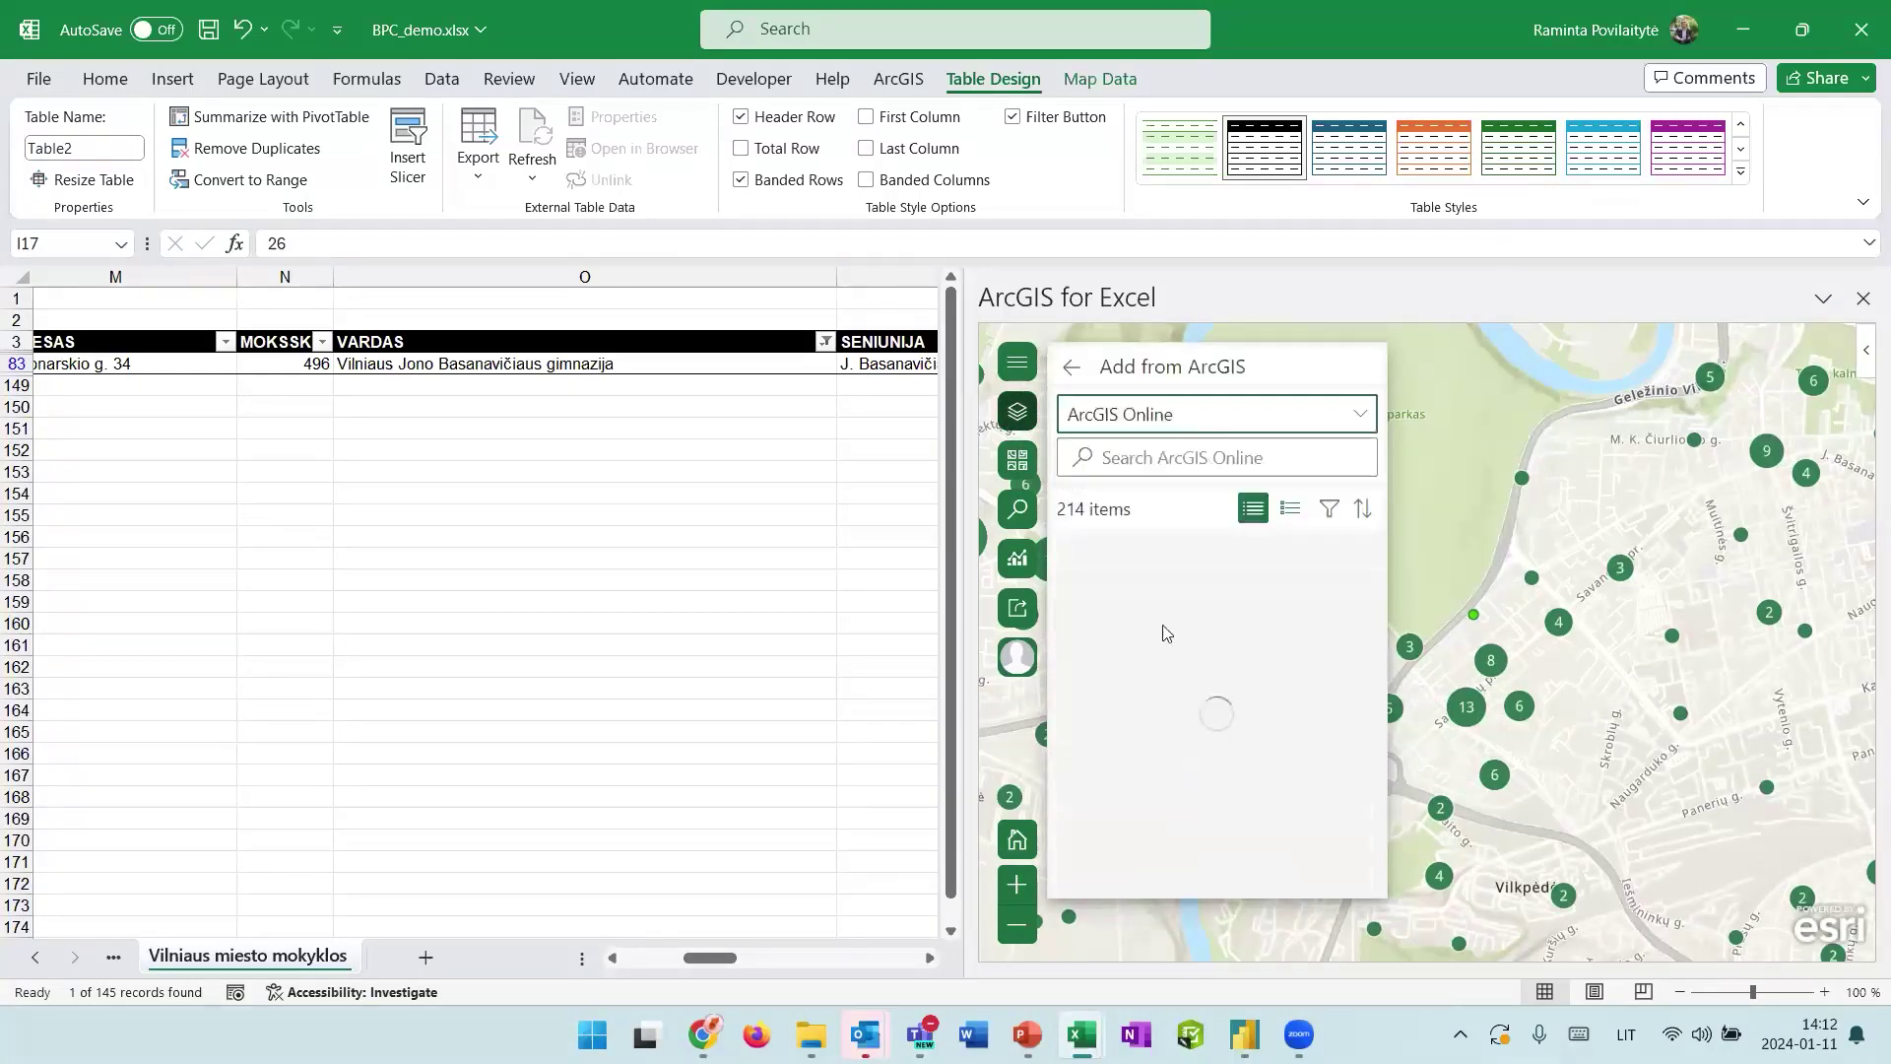
left_click(1149, 460)
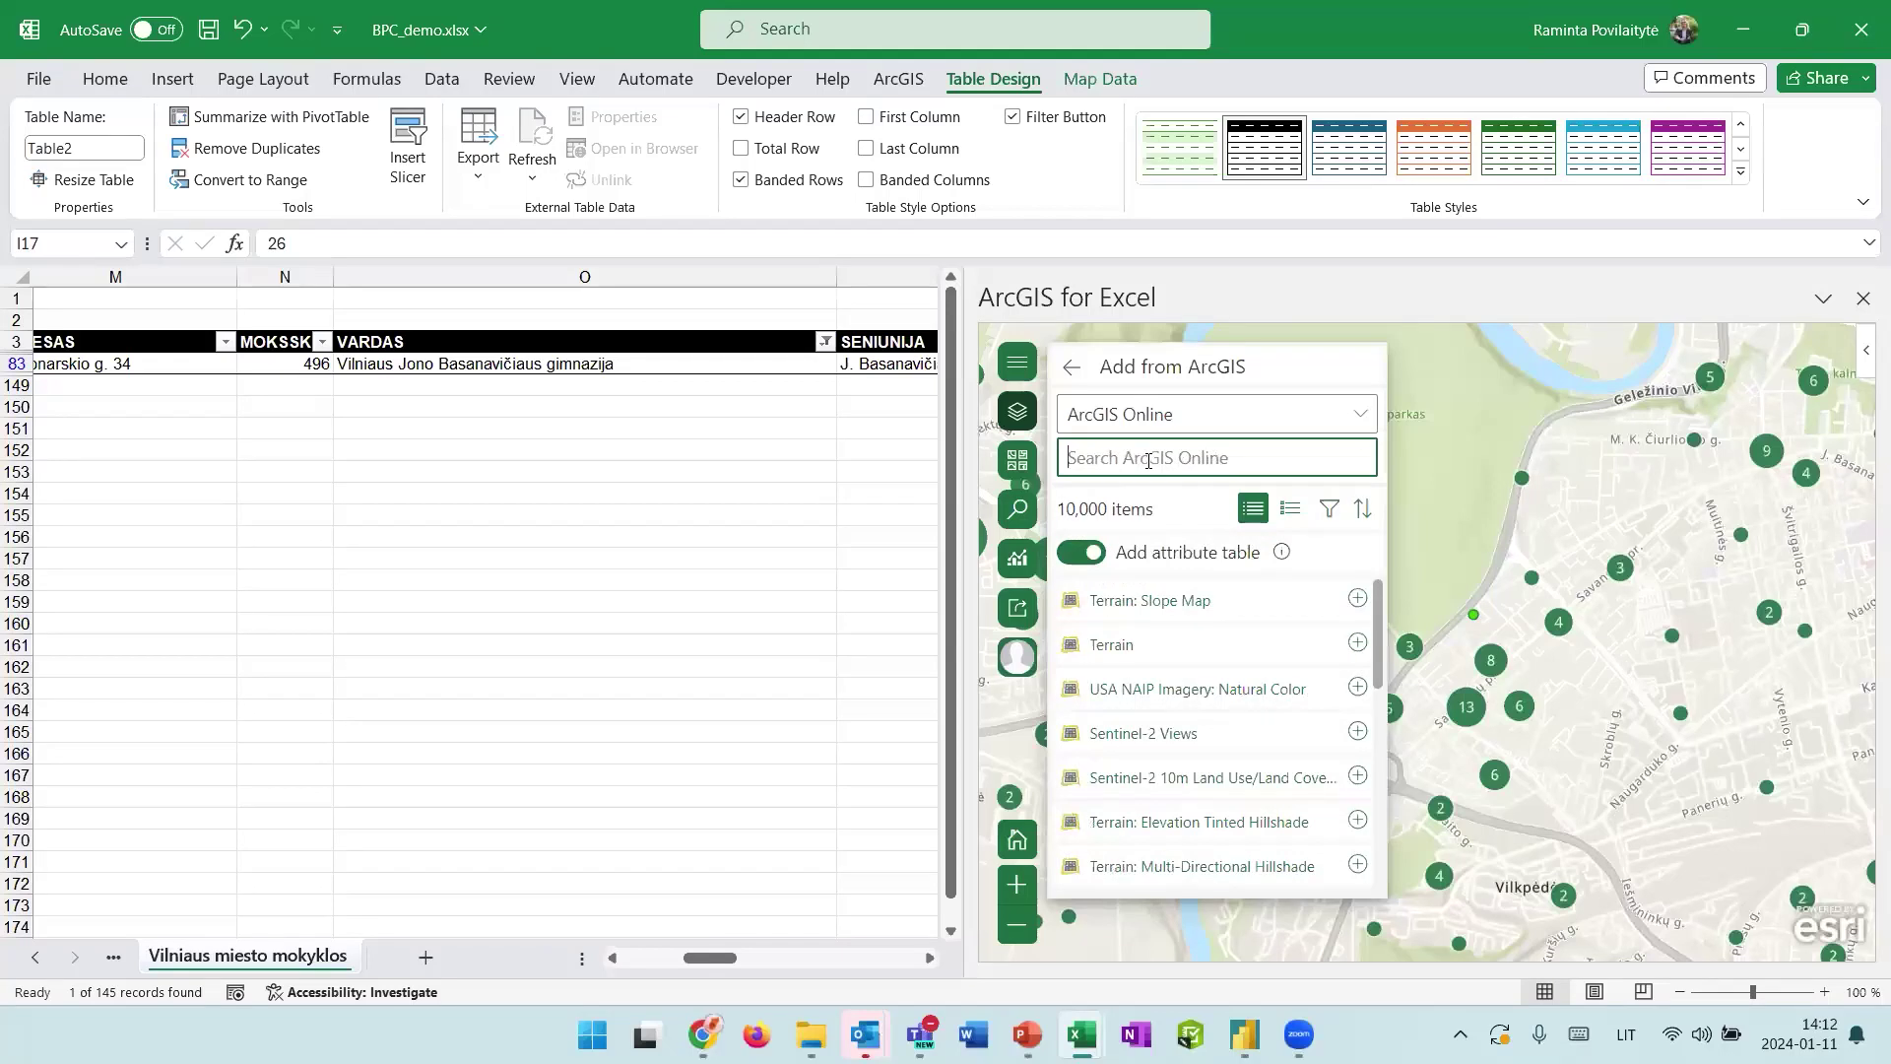
key("Caps_Lock")
type("U")
key("Caps_Lock")
type("gdymo istaigos")
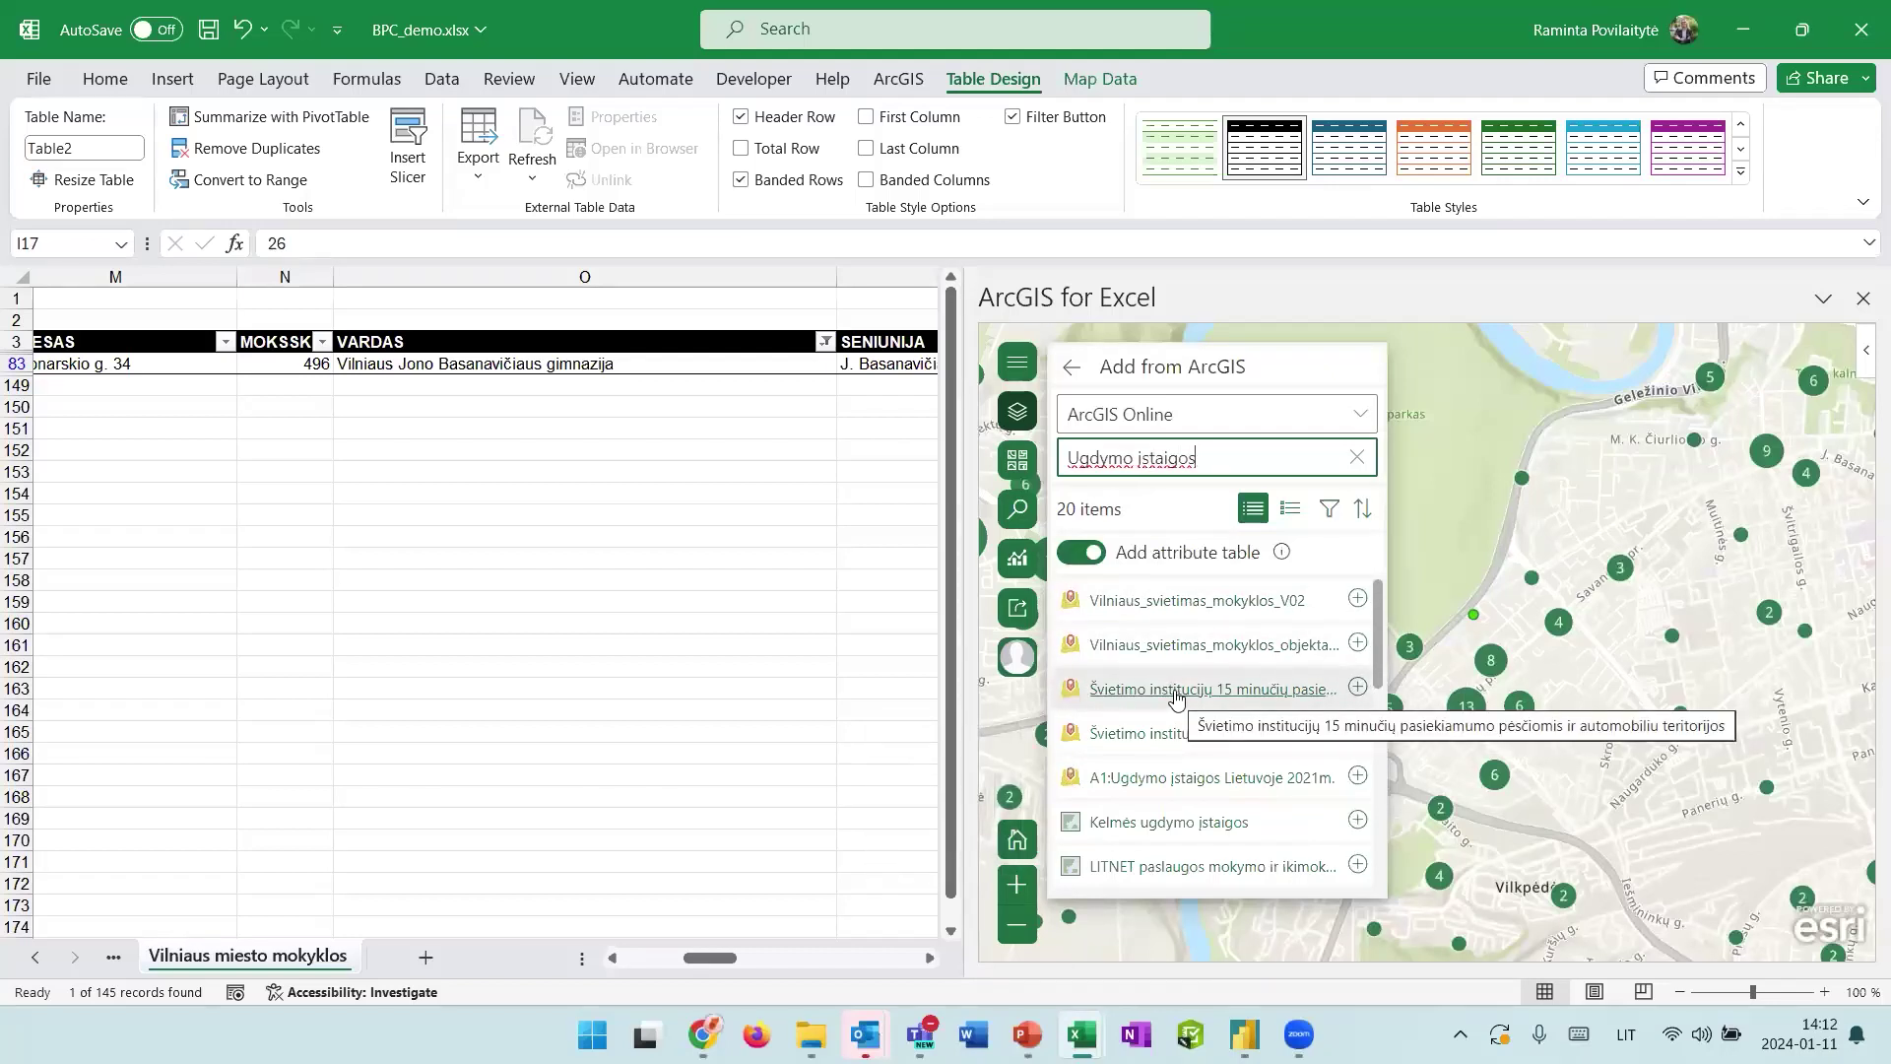
left_click(1356, 689)
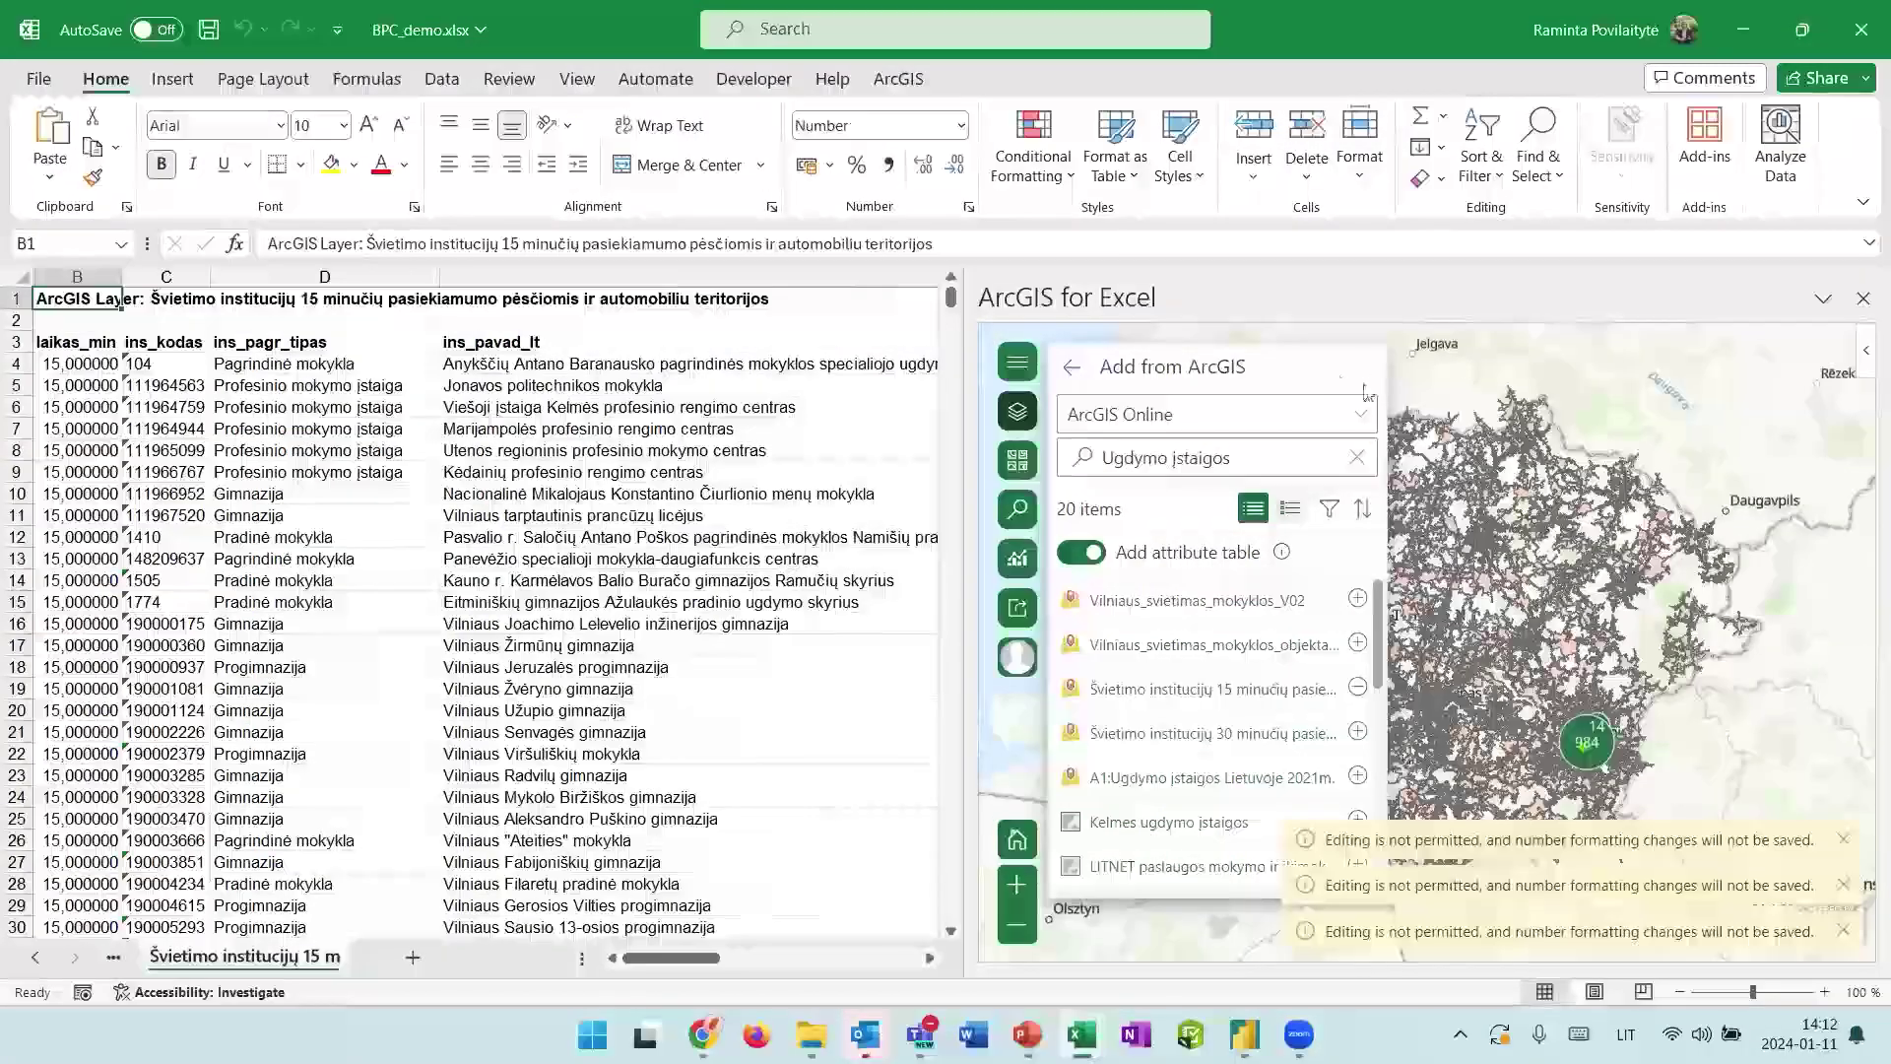
Close the add pane, select all the imported data, and choose a table style
left_click(1017, 412)
left_click(544, 477)
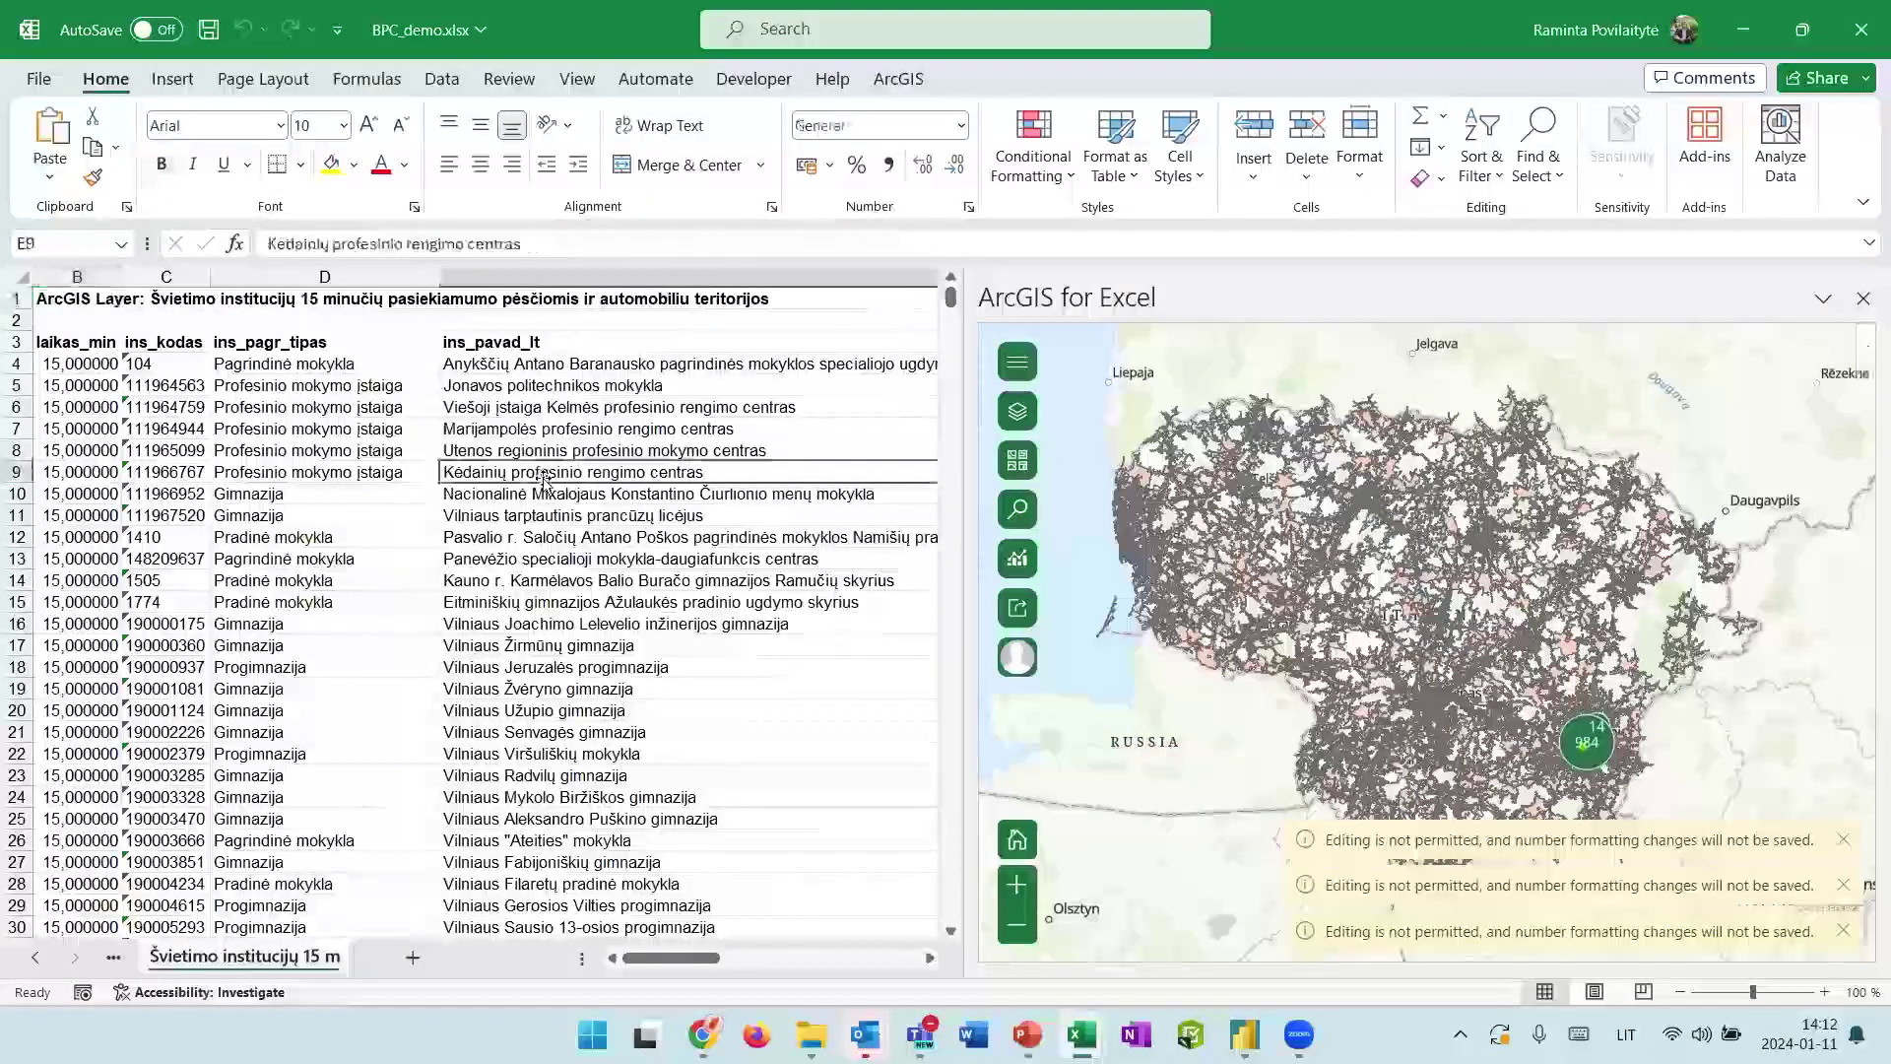
key("ctrl+a")
scroll(545, 478, "right", 5)
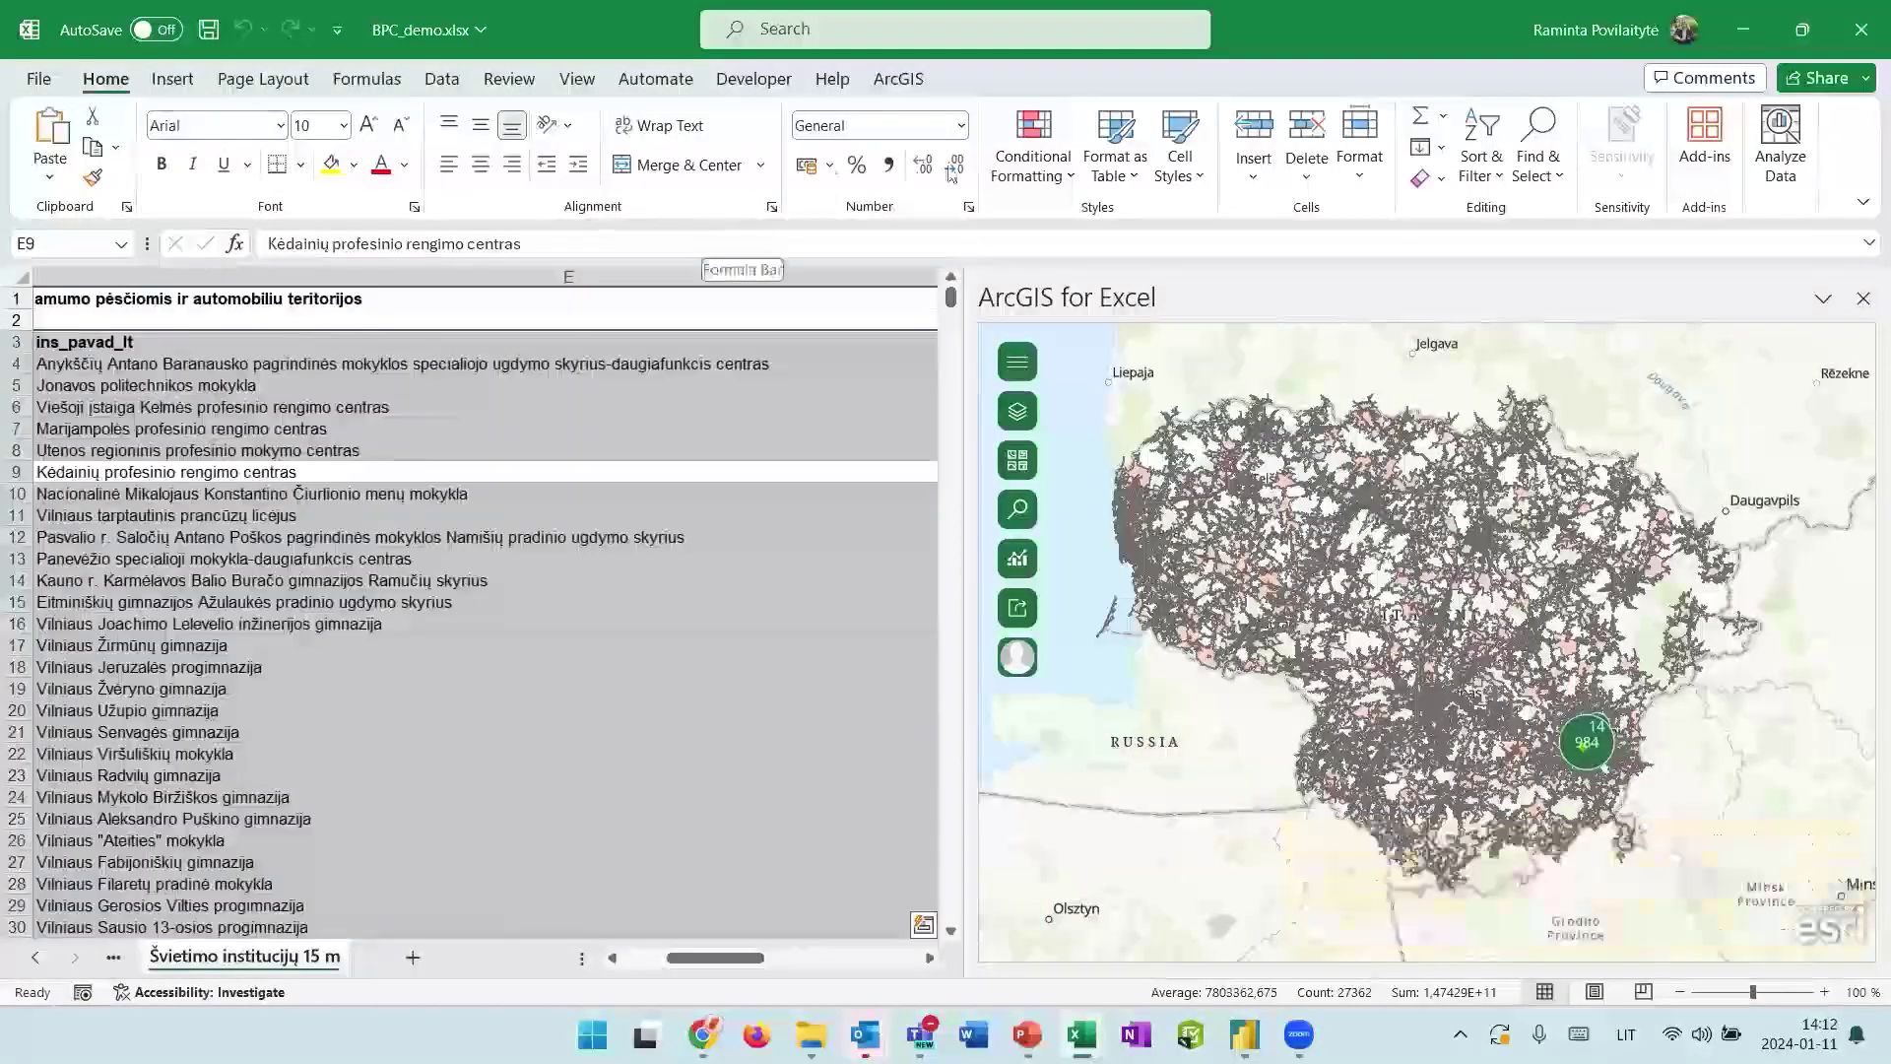
left_click(1115, 143)
left_click(1119, 499)
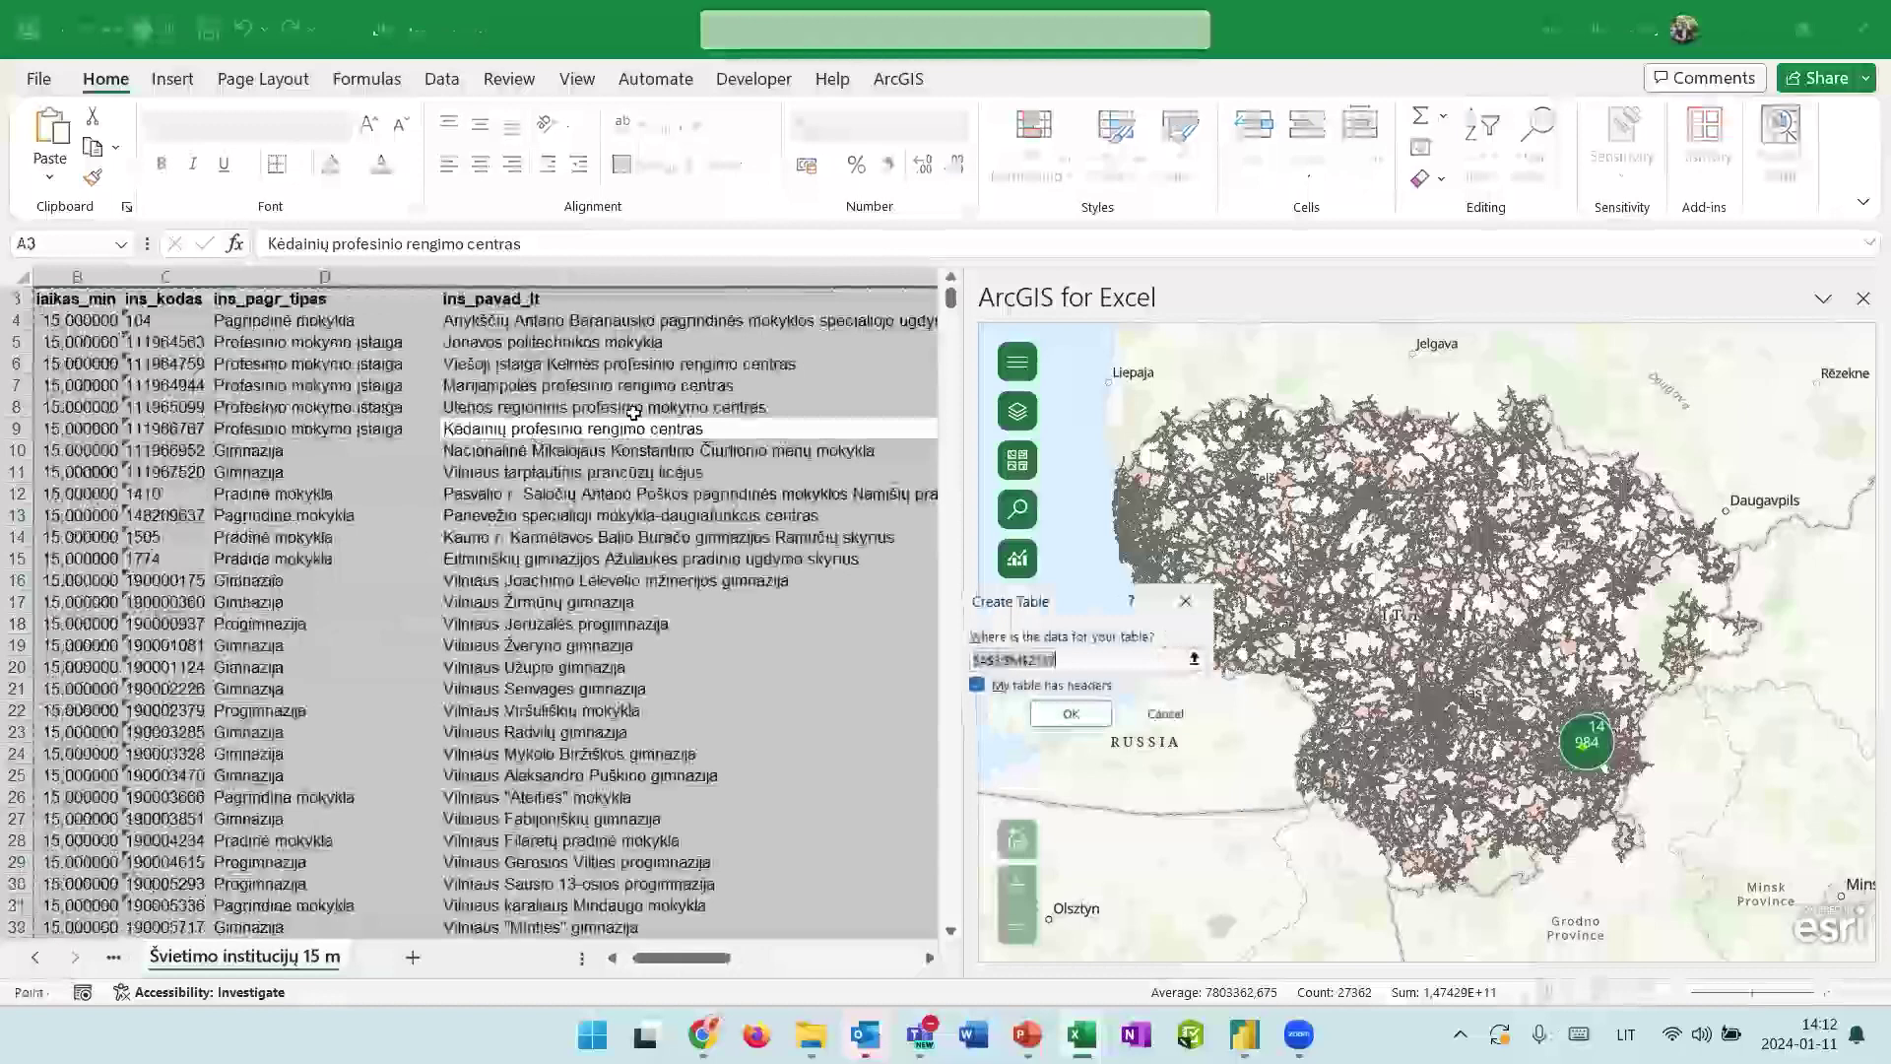
Confirm the table creation and apply a 'basanav' search filter on ins_pavad_lt
left_click(1070, 713)
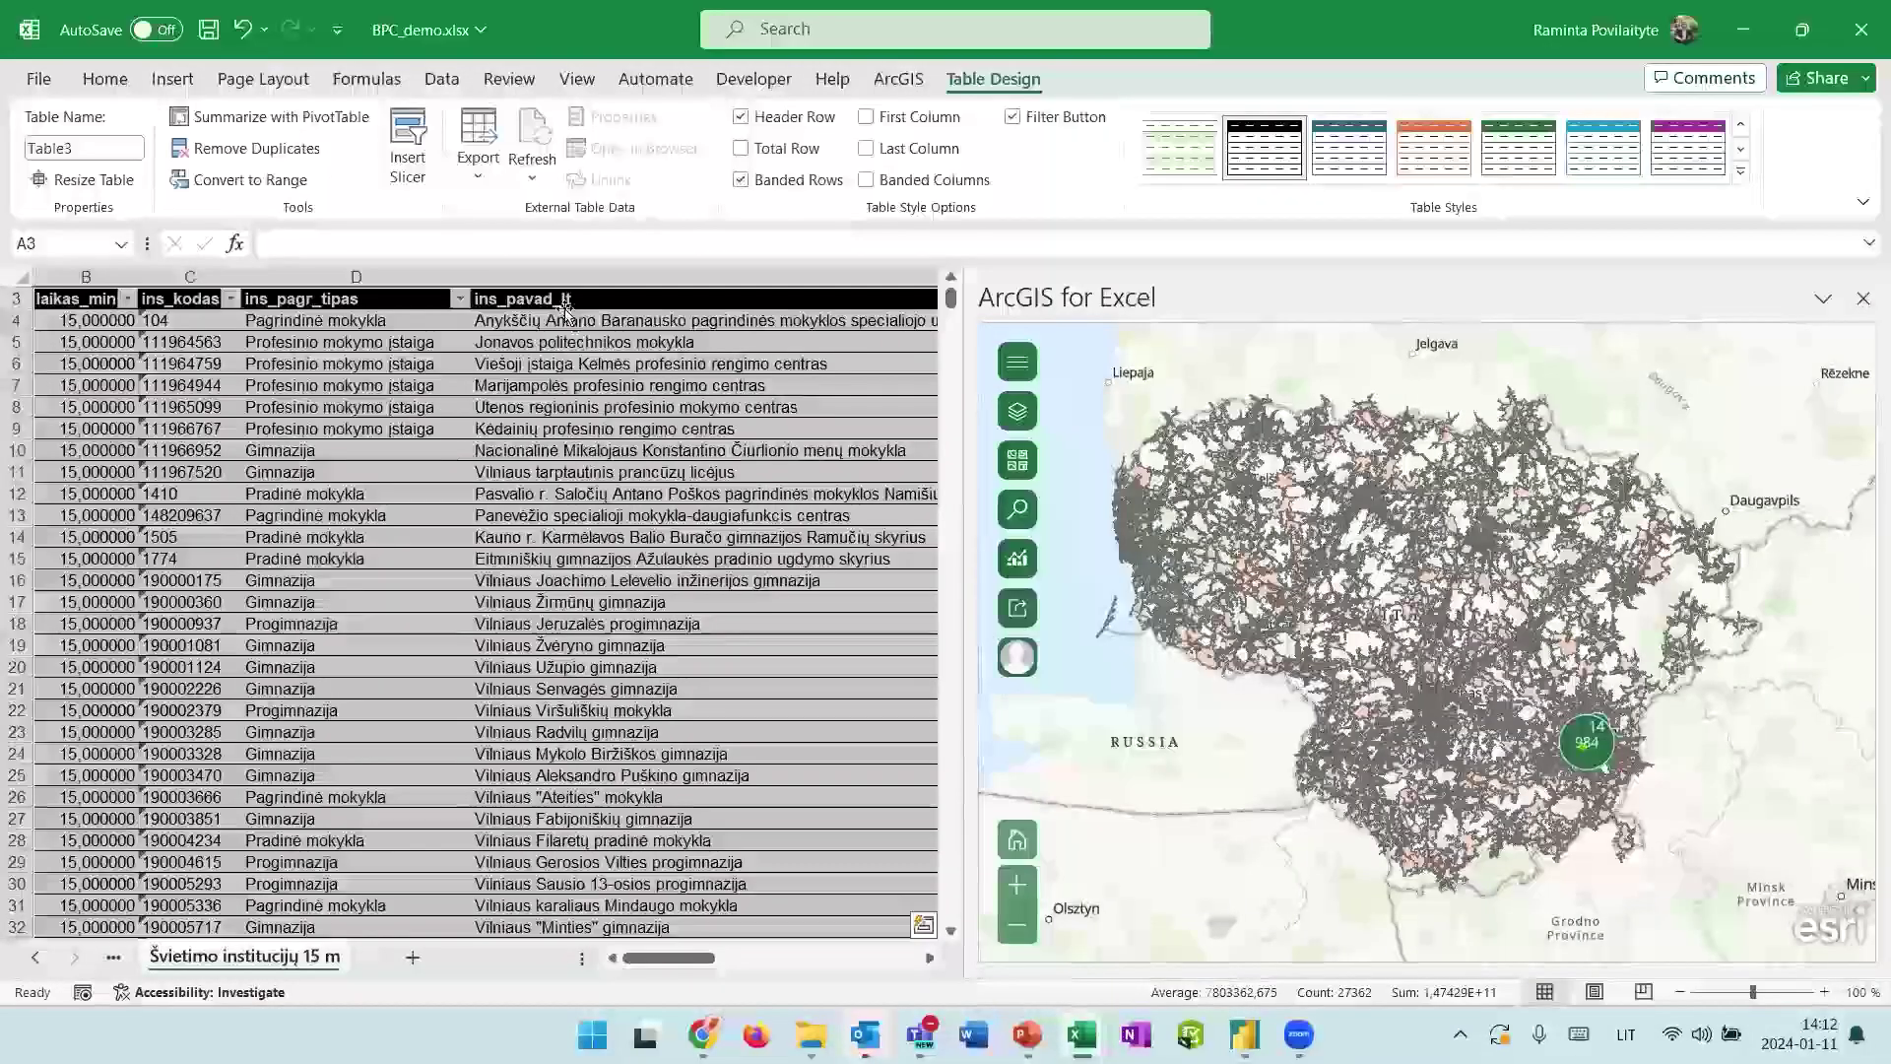
left_click(565, 313)
left_click_drag(702, 958, 771, 980)
left_click(840, 297)
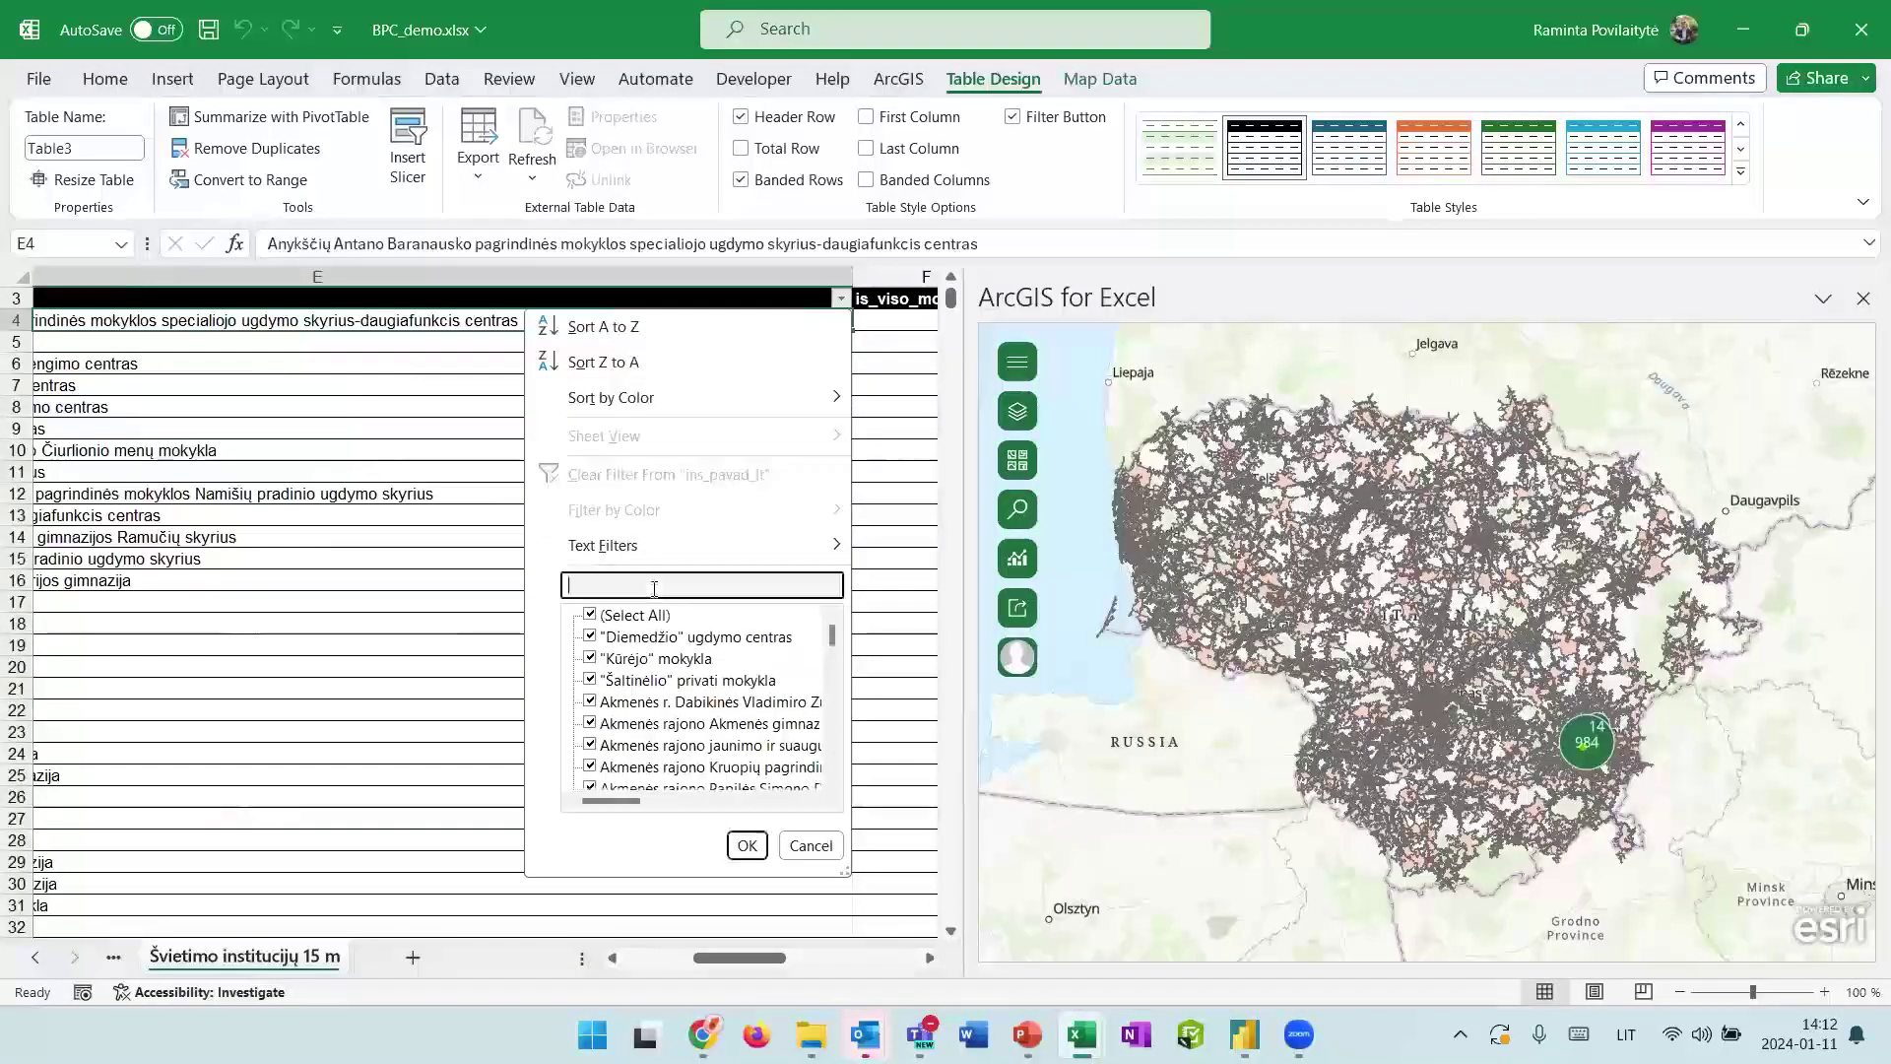
type("basan")
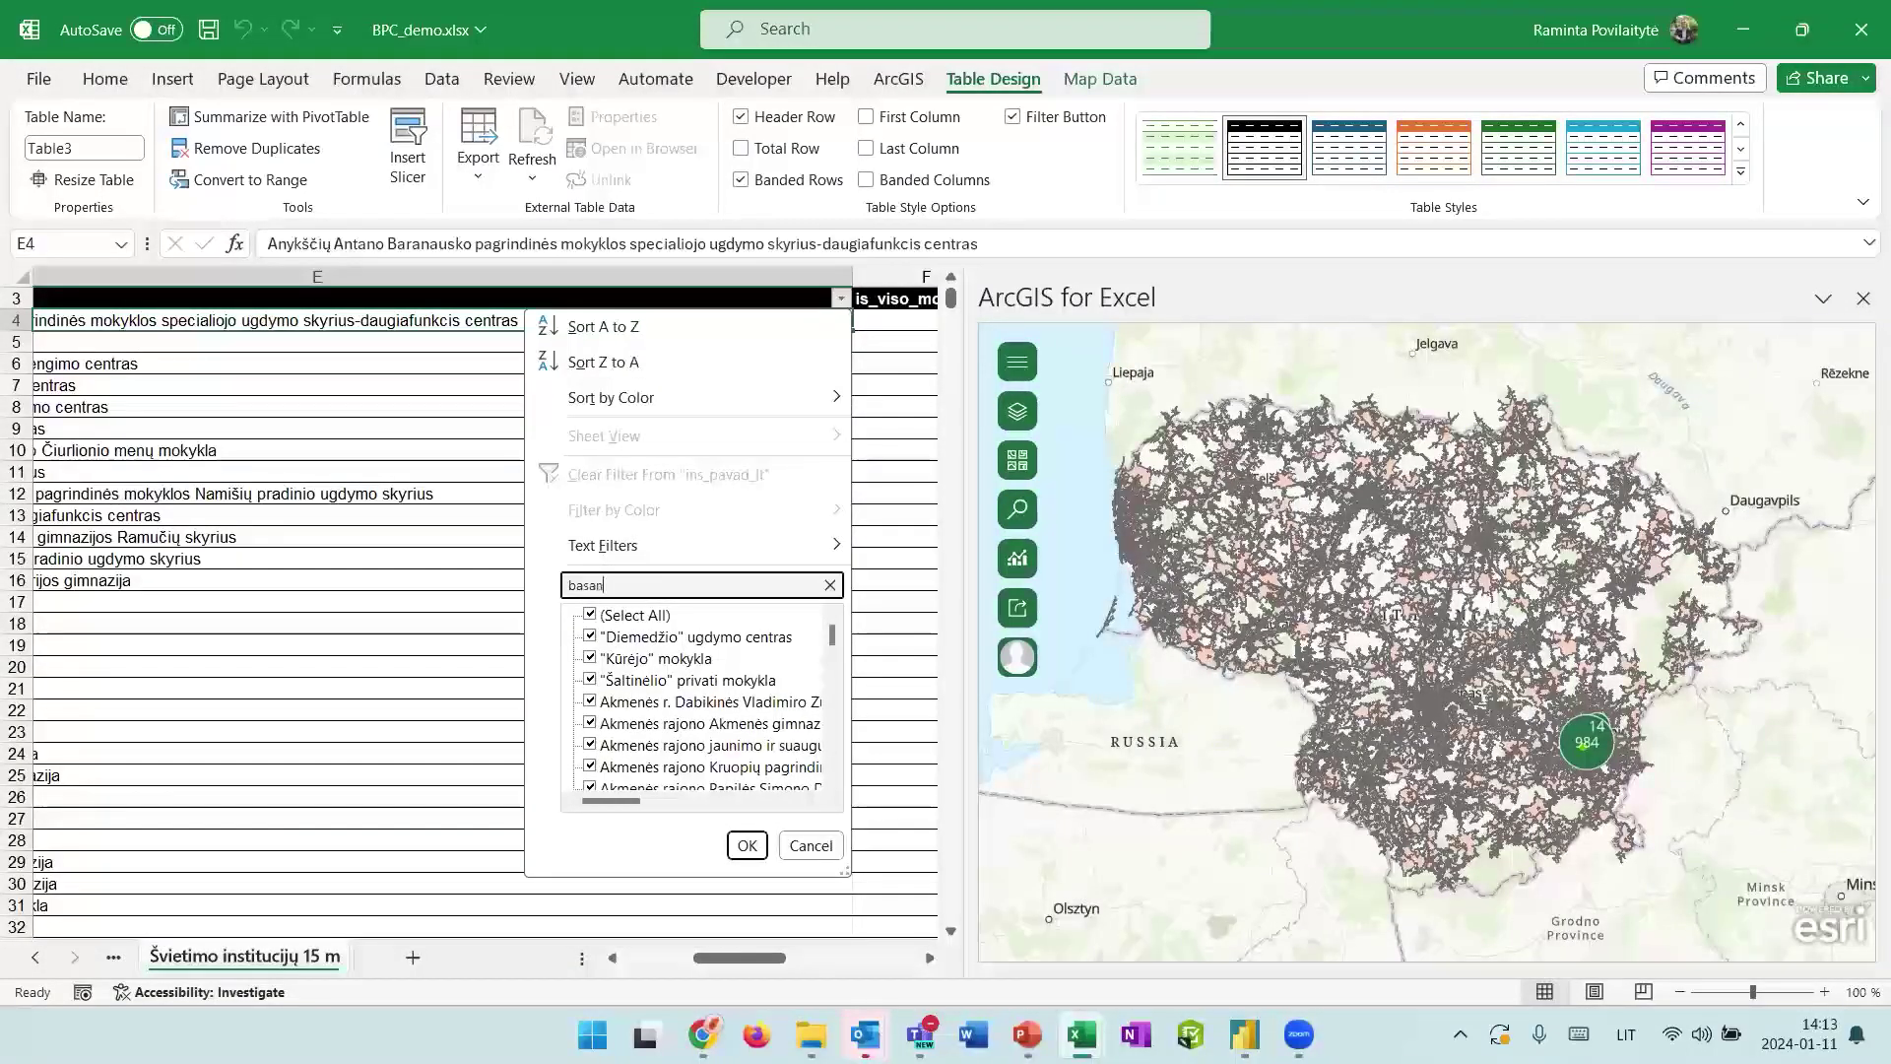
type("av")
key("Return")
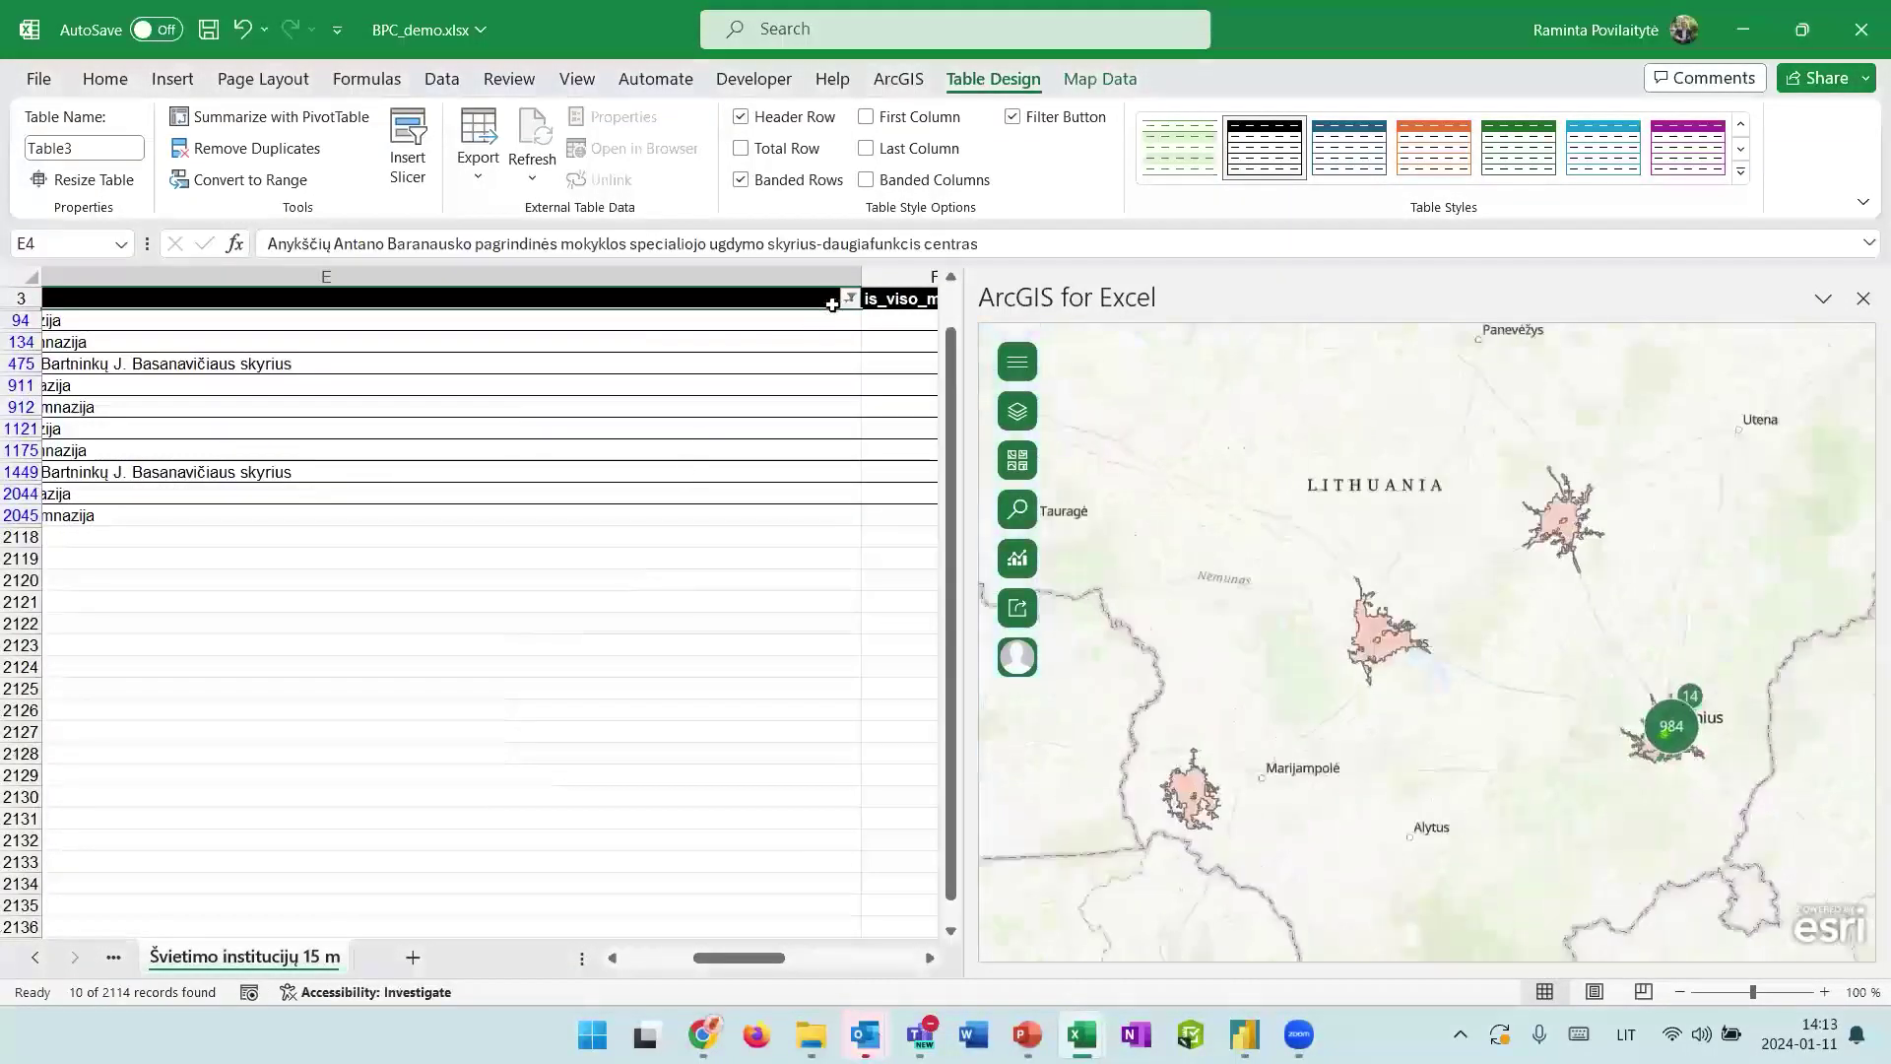
Refilter ins_pavad_lt by 'bas', excluding Kauno, Ukmergės, Vilkaviškio and the progimnazija
left_click(847, 298)
left_click(653, 577)
type("basan")
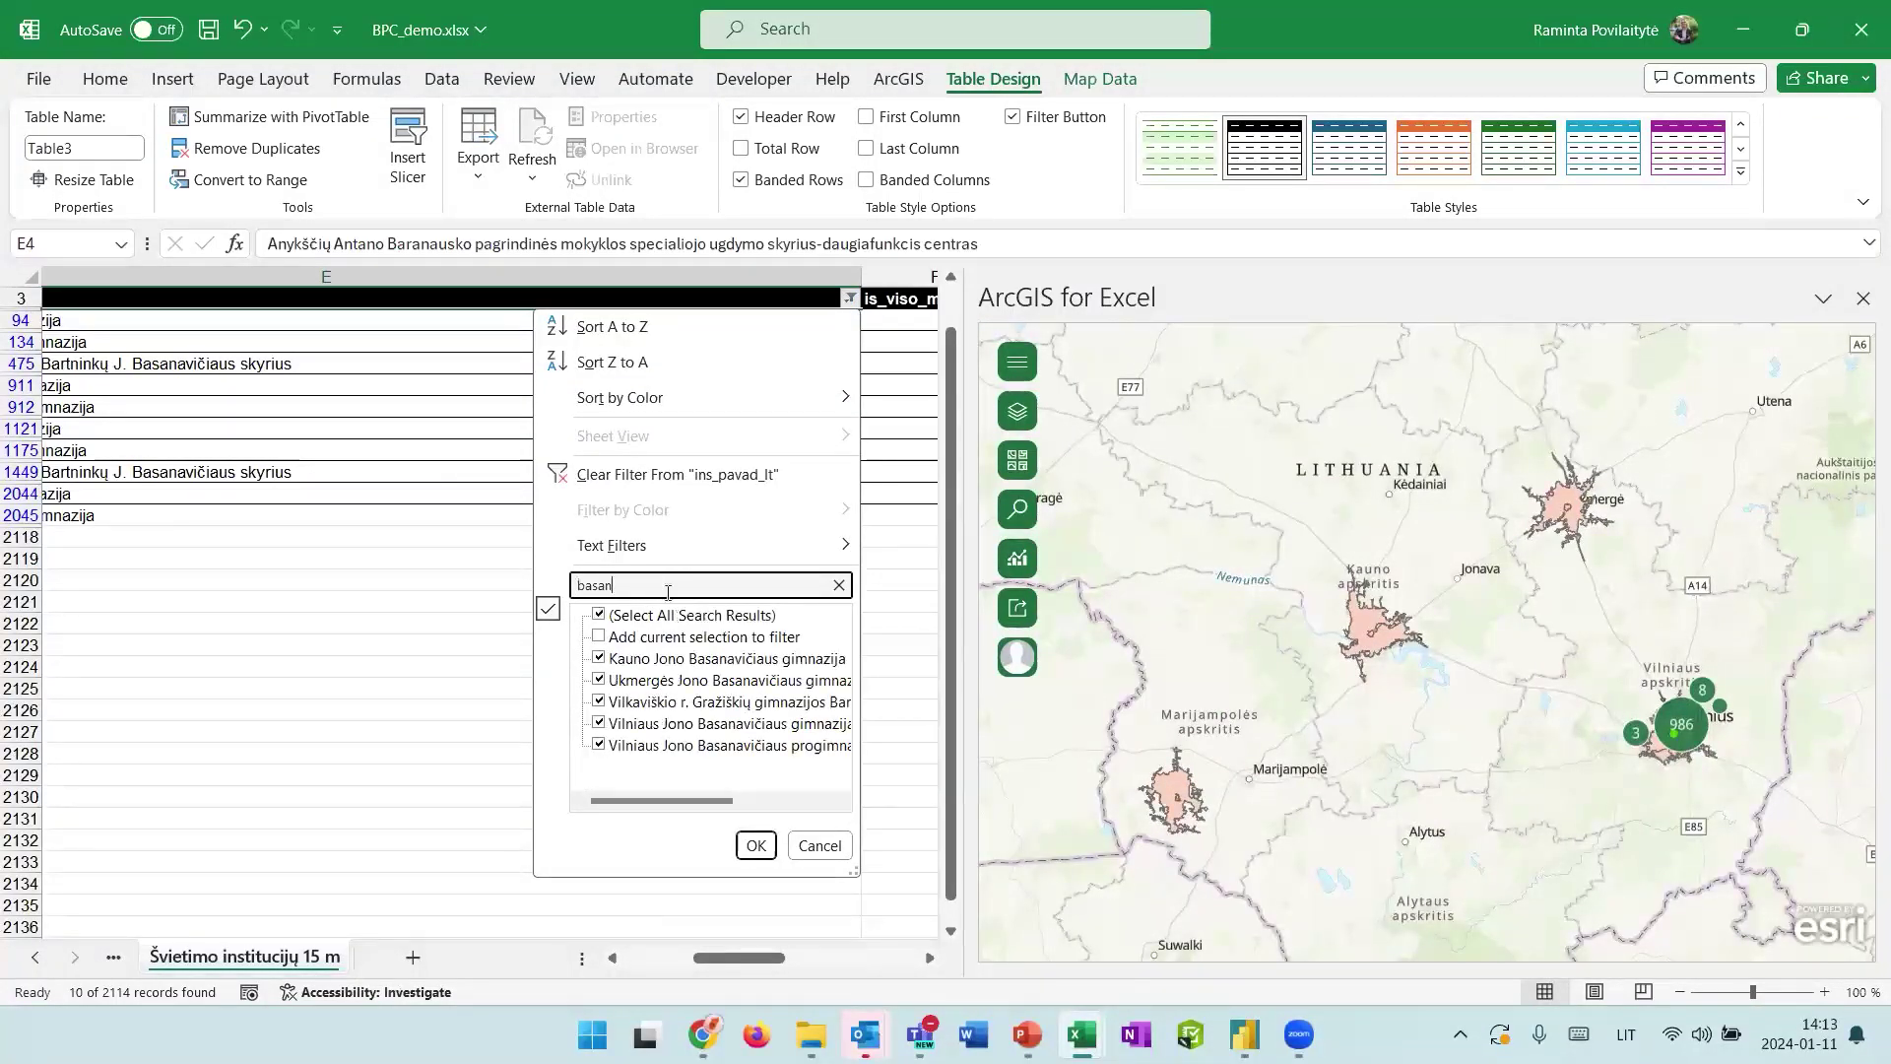
left_click(650, 658)
left_click(656, 680)
left_click(670, 701)
left_click(686, 749)
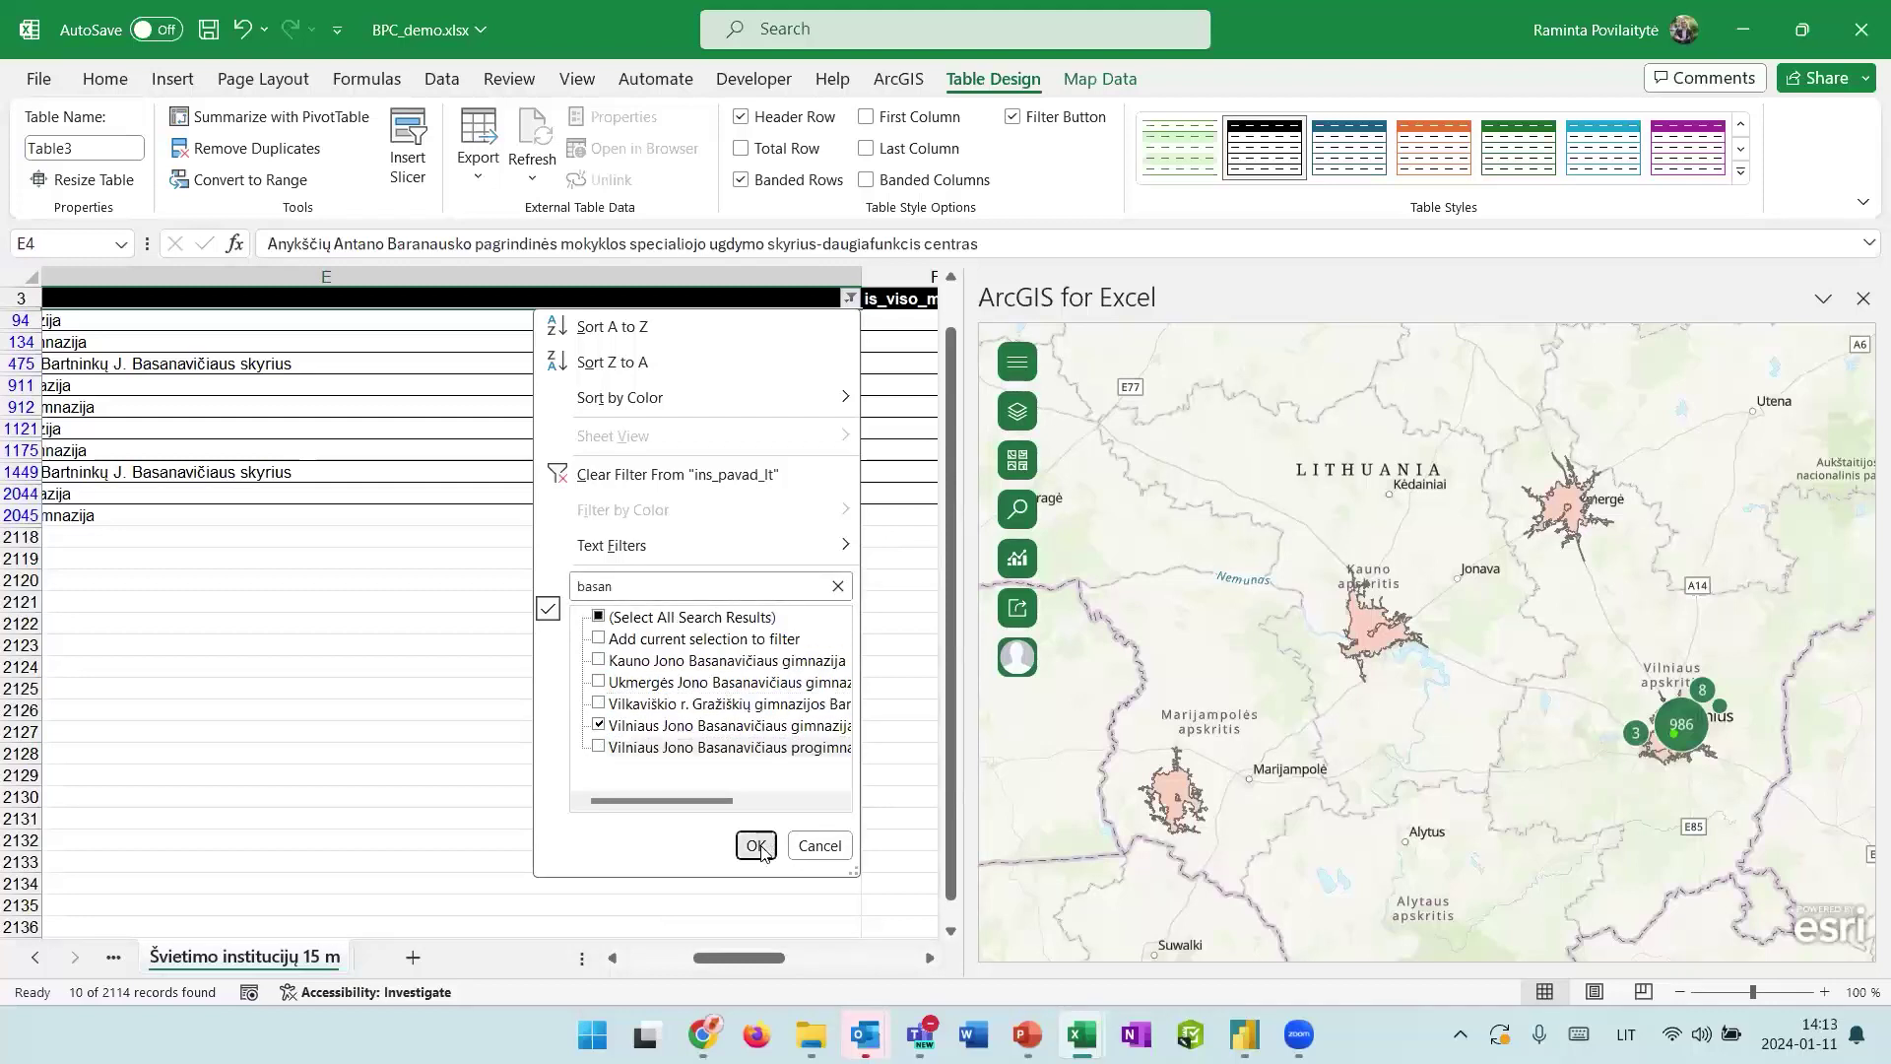
left_click(756, 845)
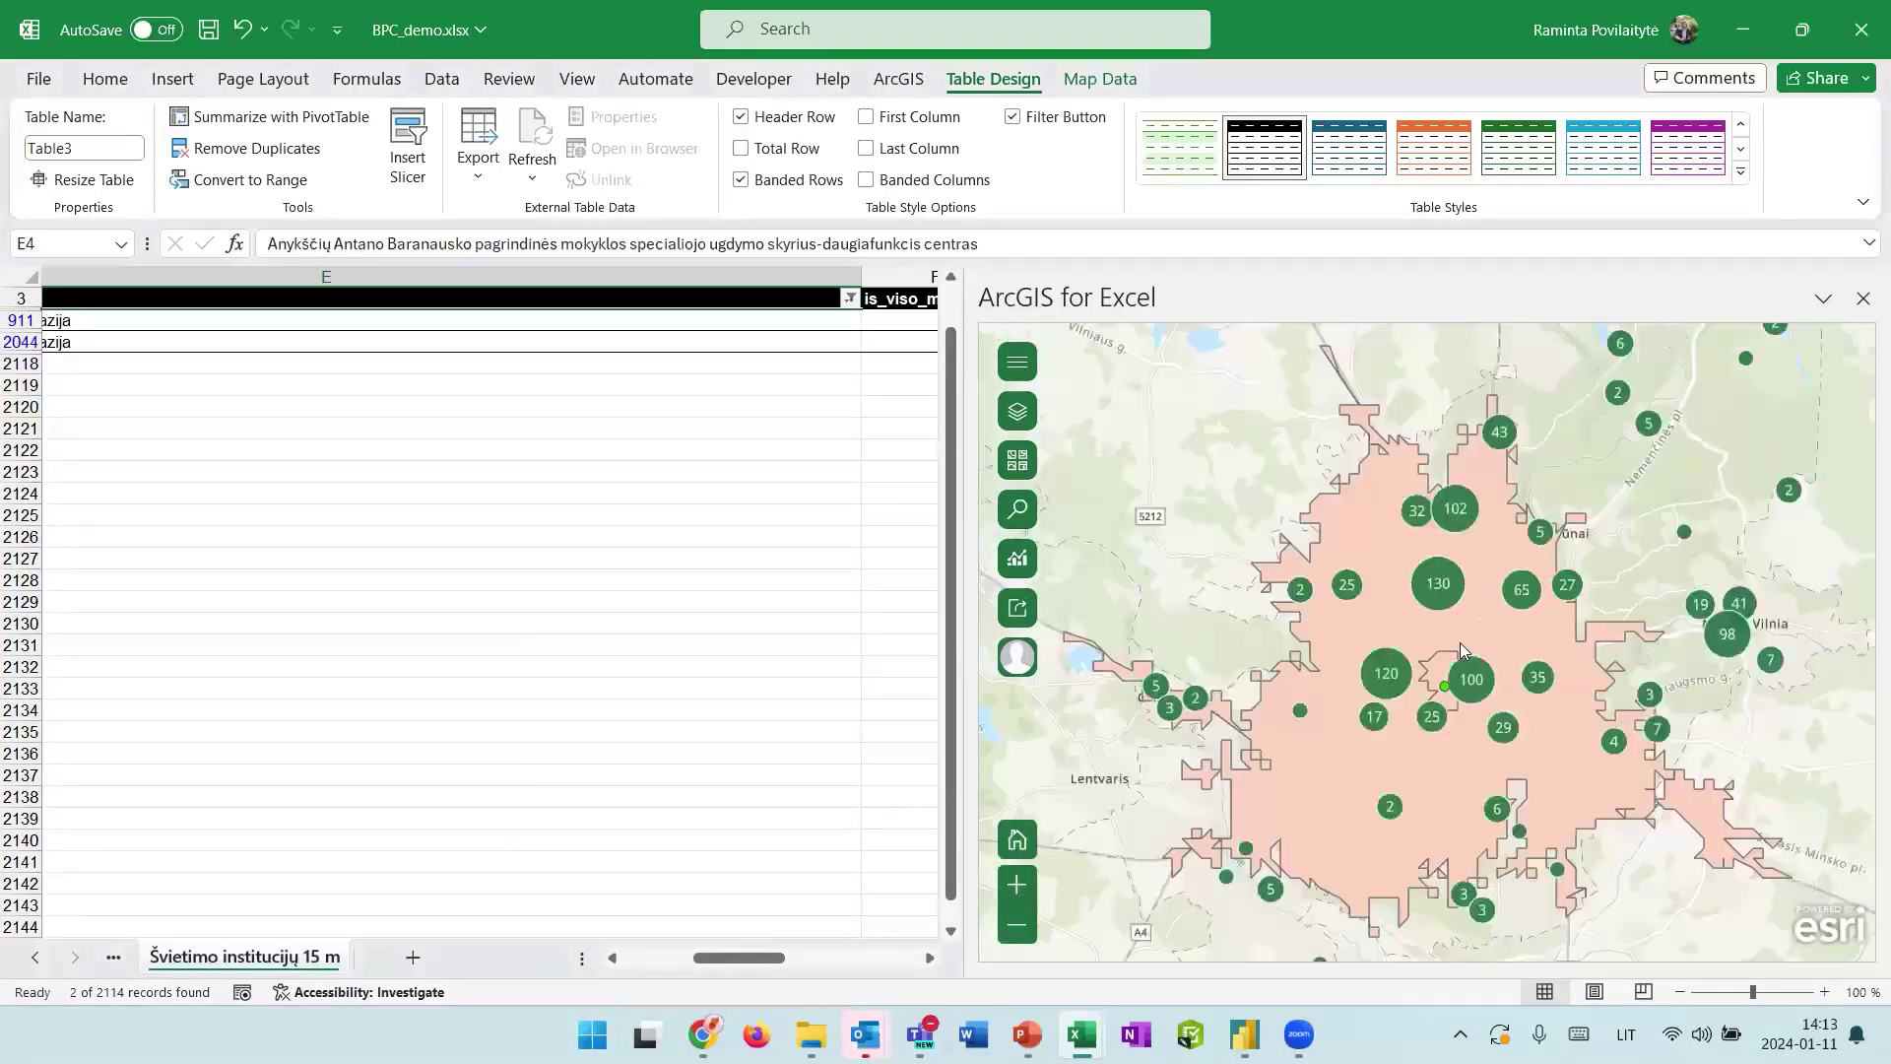
left_click_drag(734, 958, 665, 958)
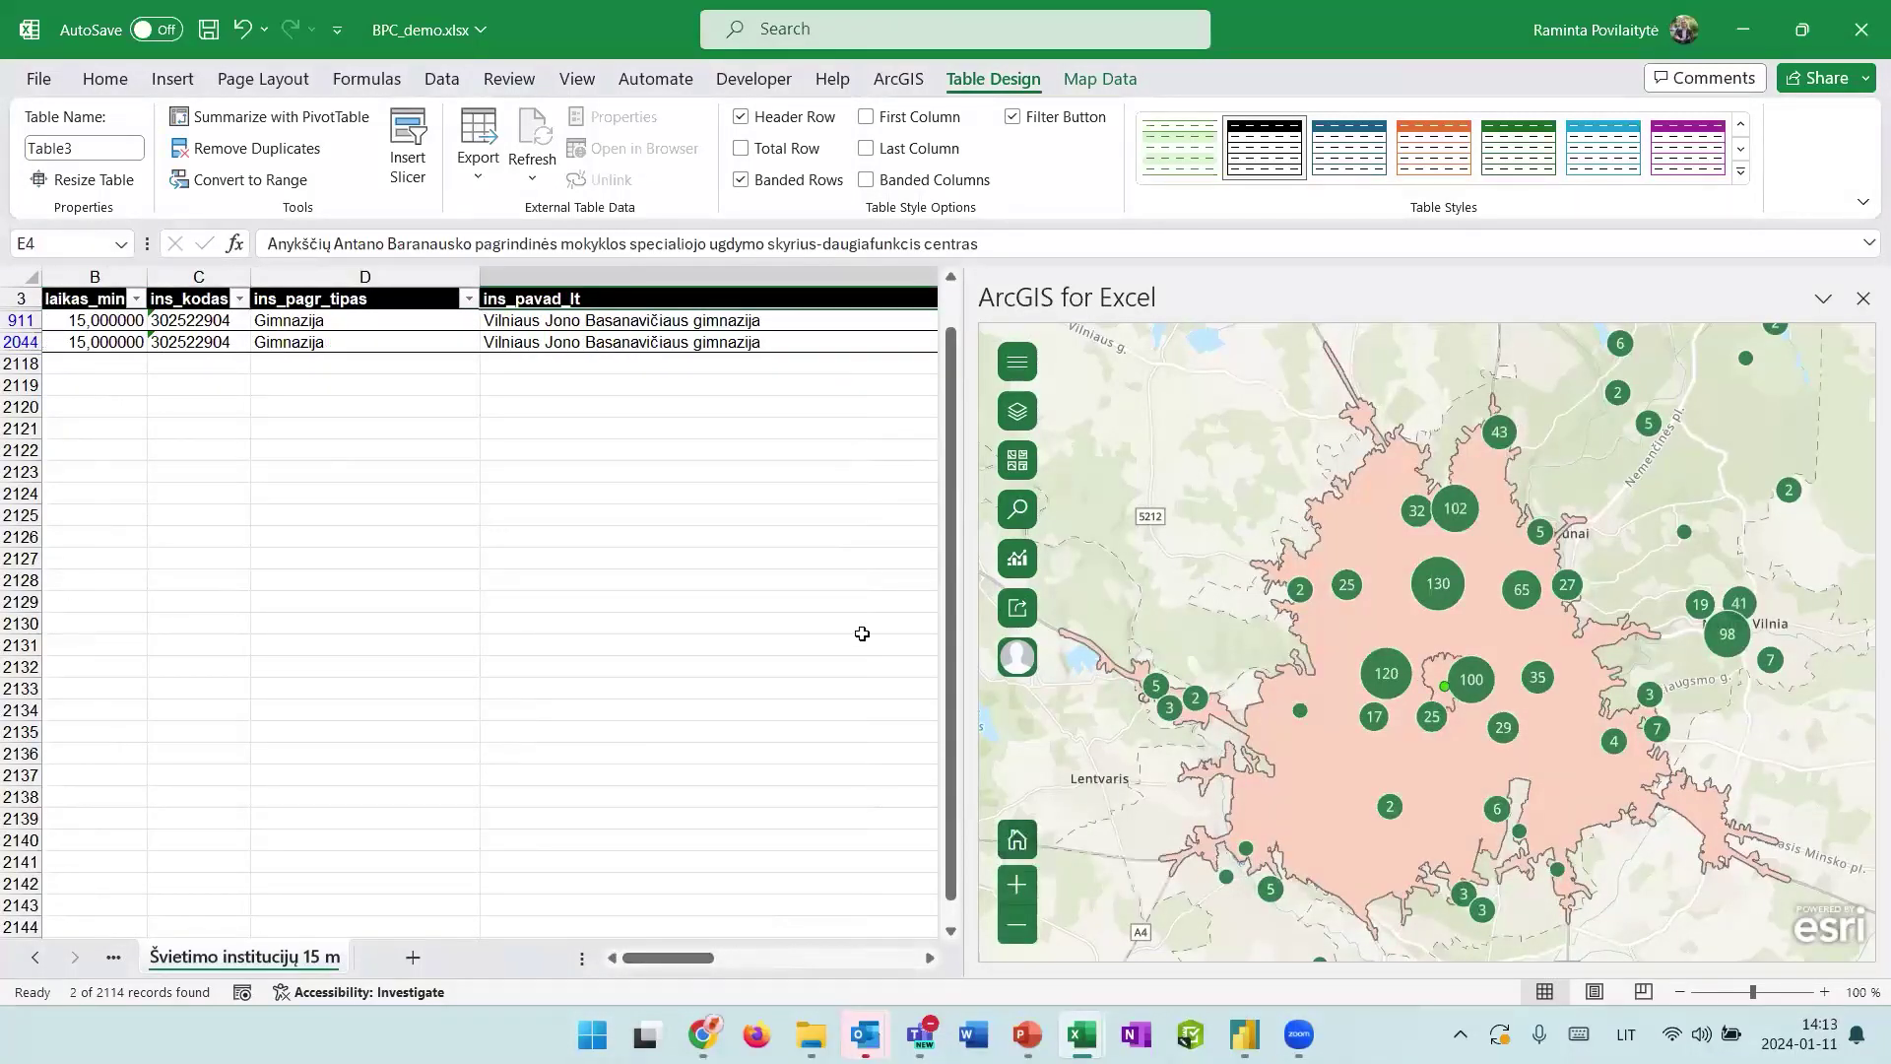
Style the 15-minute areas layer by unique values of keliavimo_budas
left_click(1020, 415)
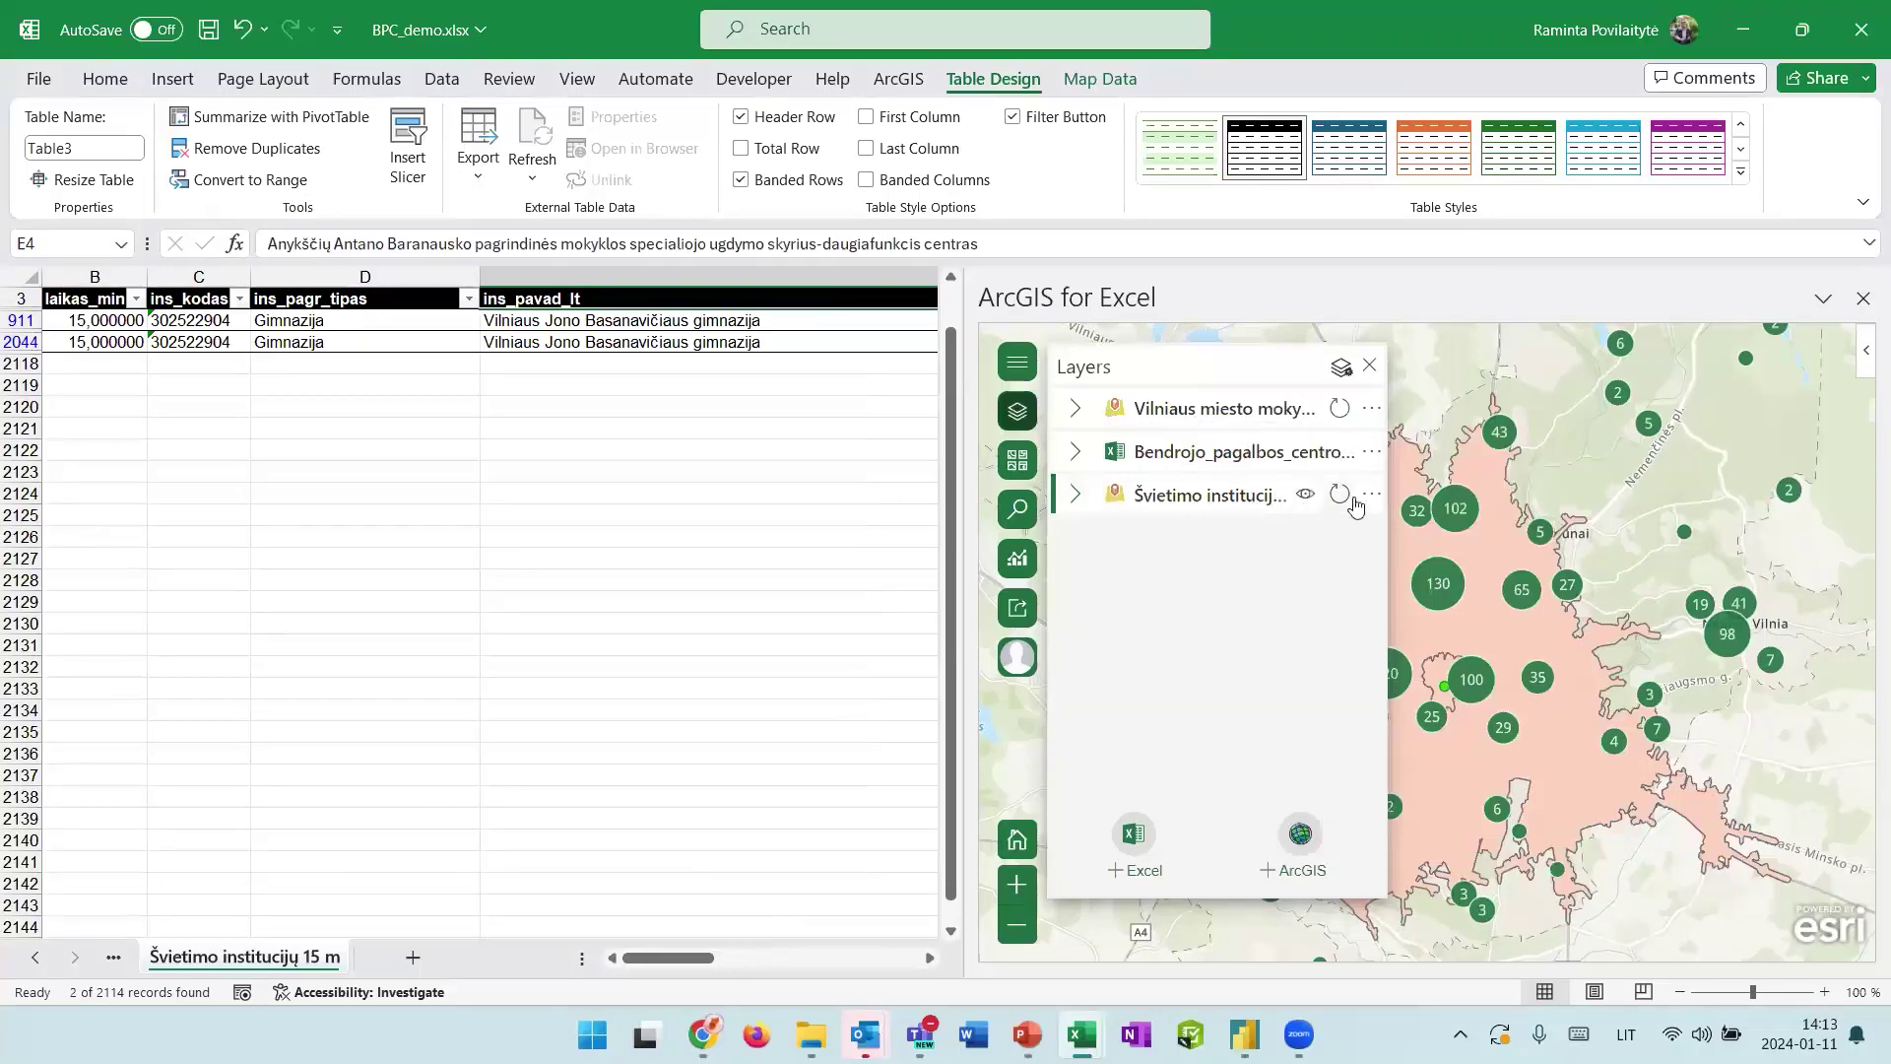
left_click(1343, 366)
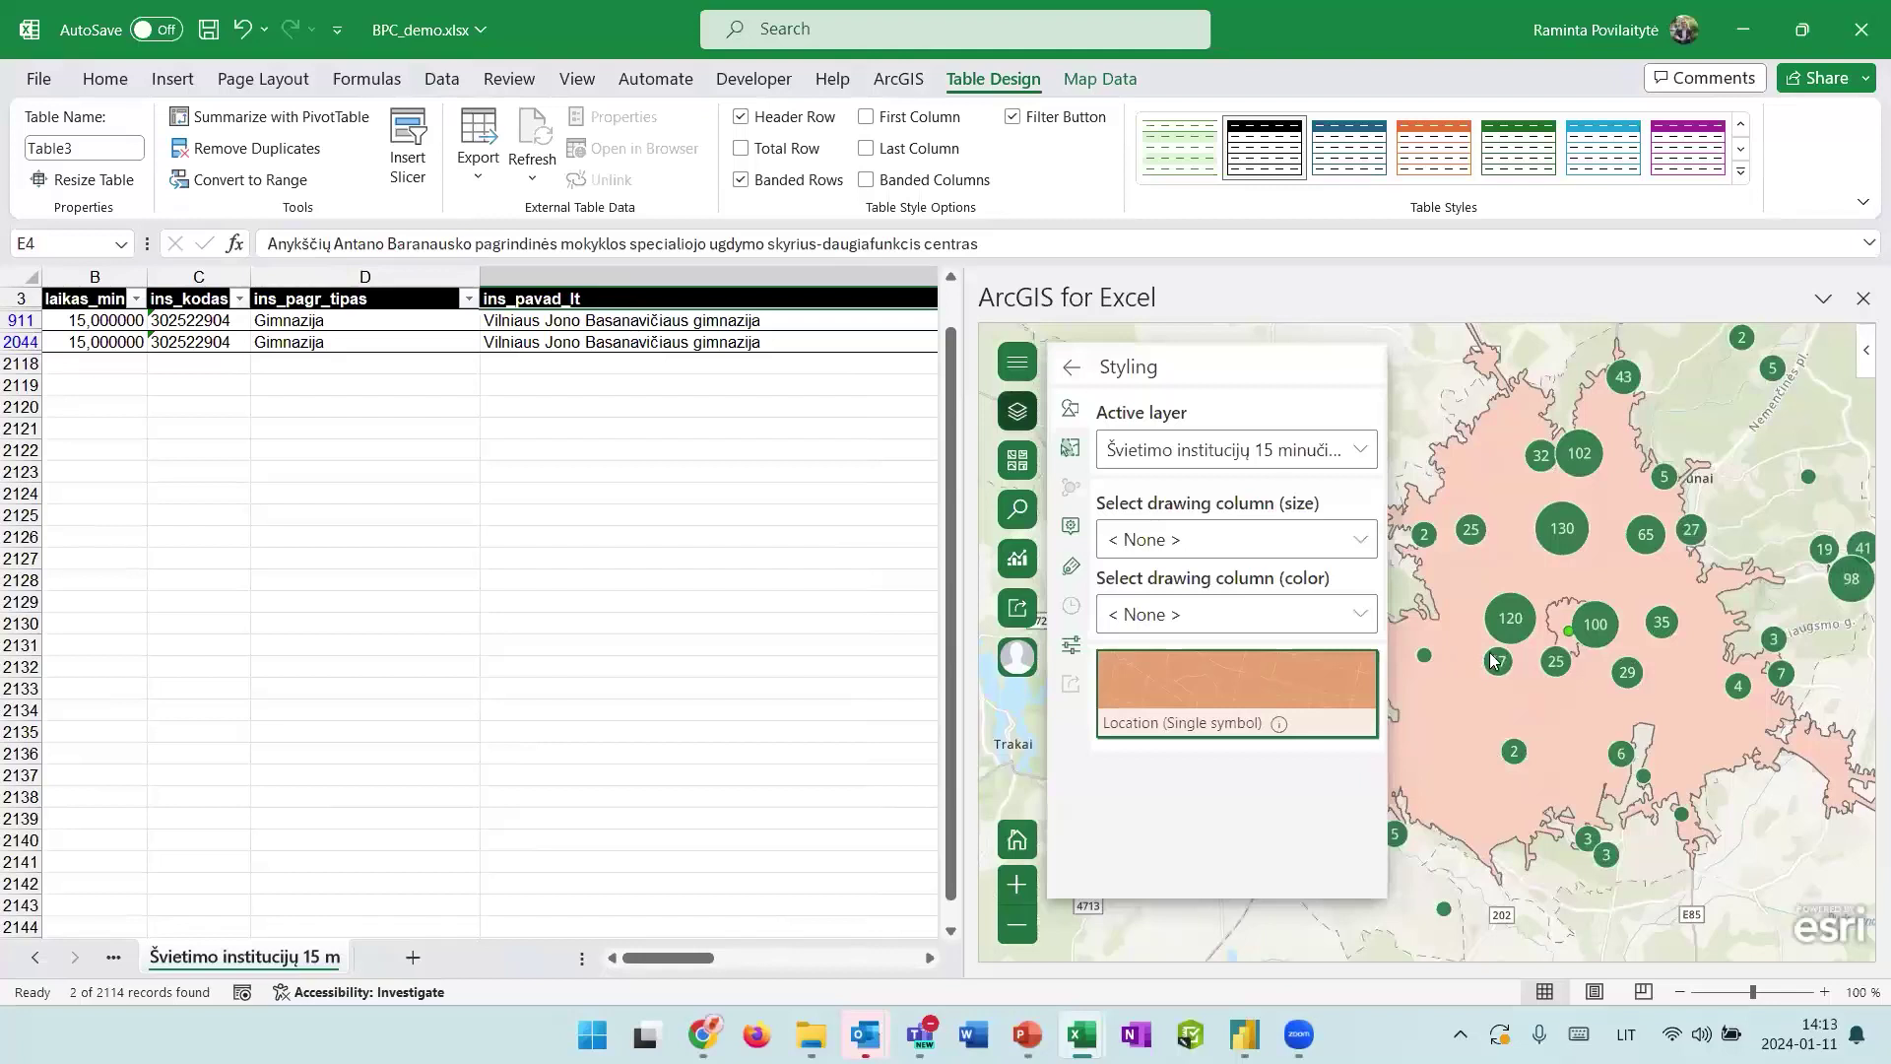
left_click(1204, 628)
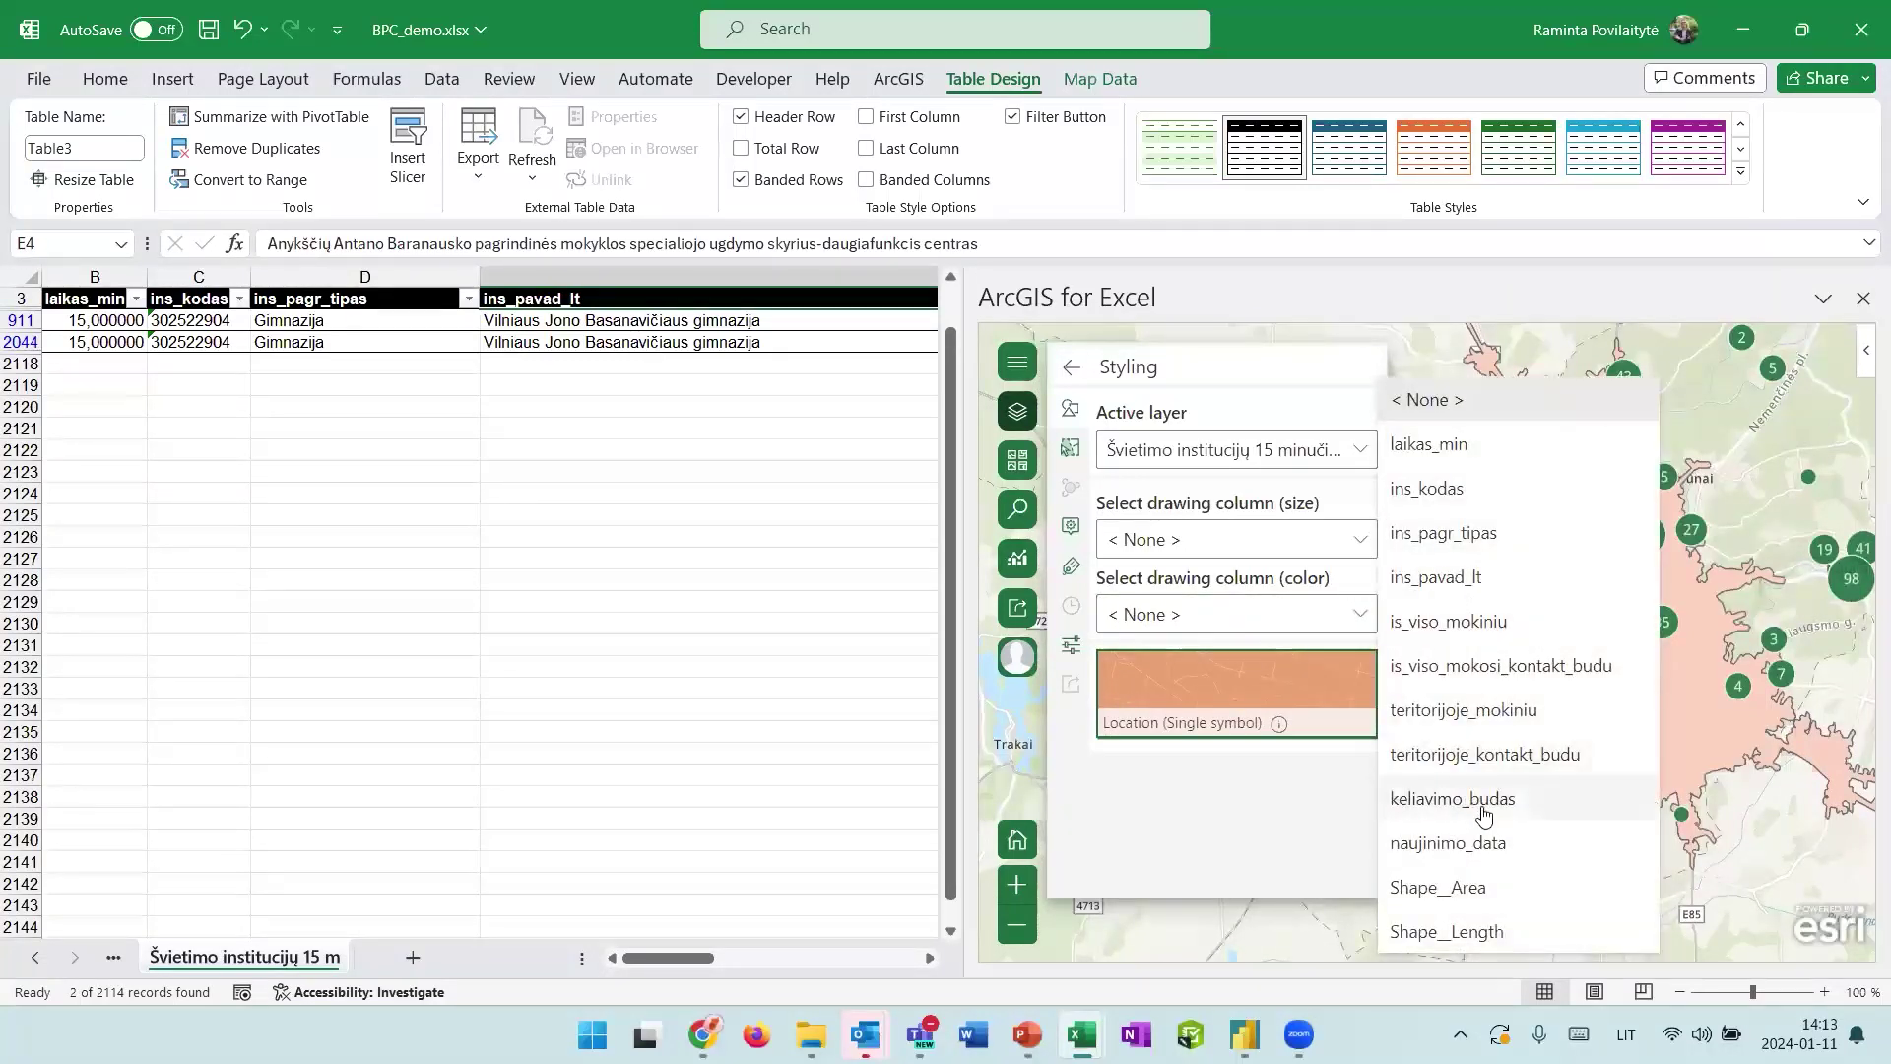
left_click(1483, 803)
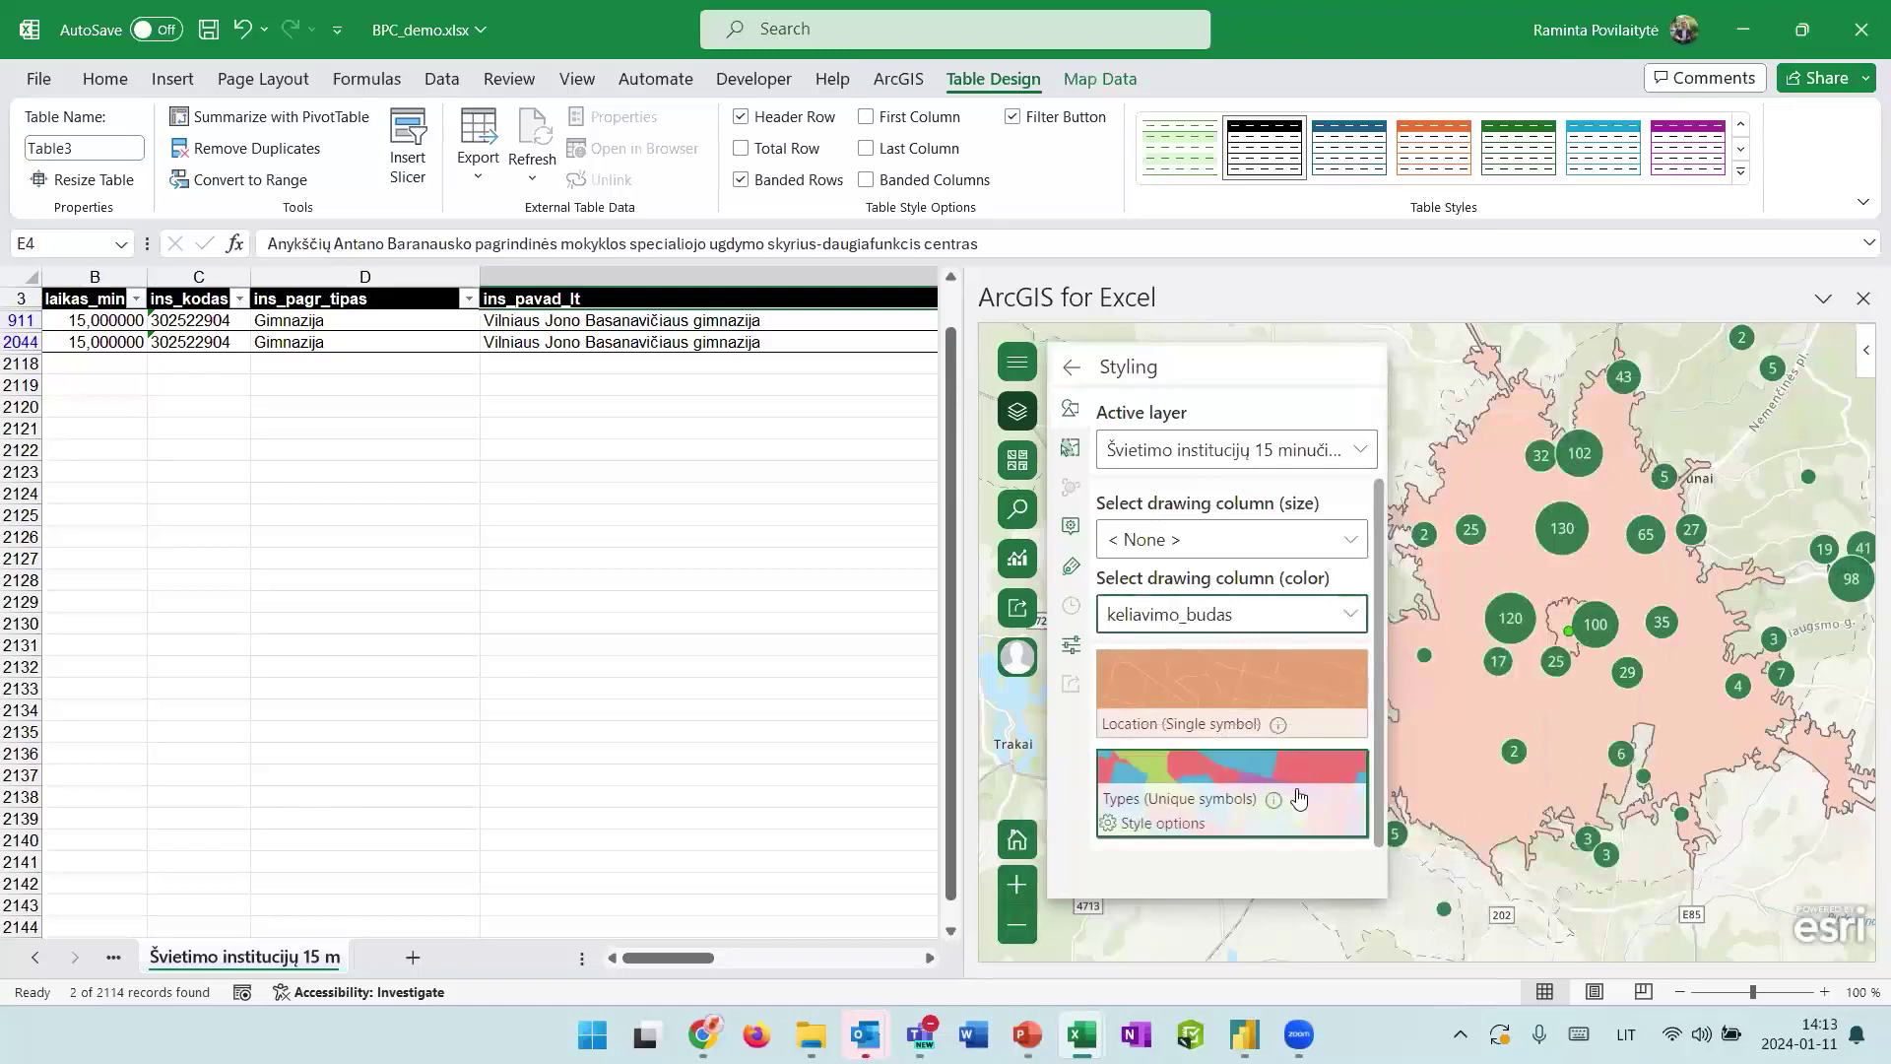
Change the automobiliu areas' fill to light purple 939fe6 with 26% transparency
left_click(1164, 826)
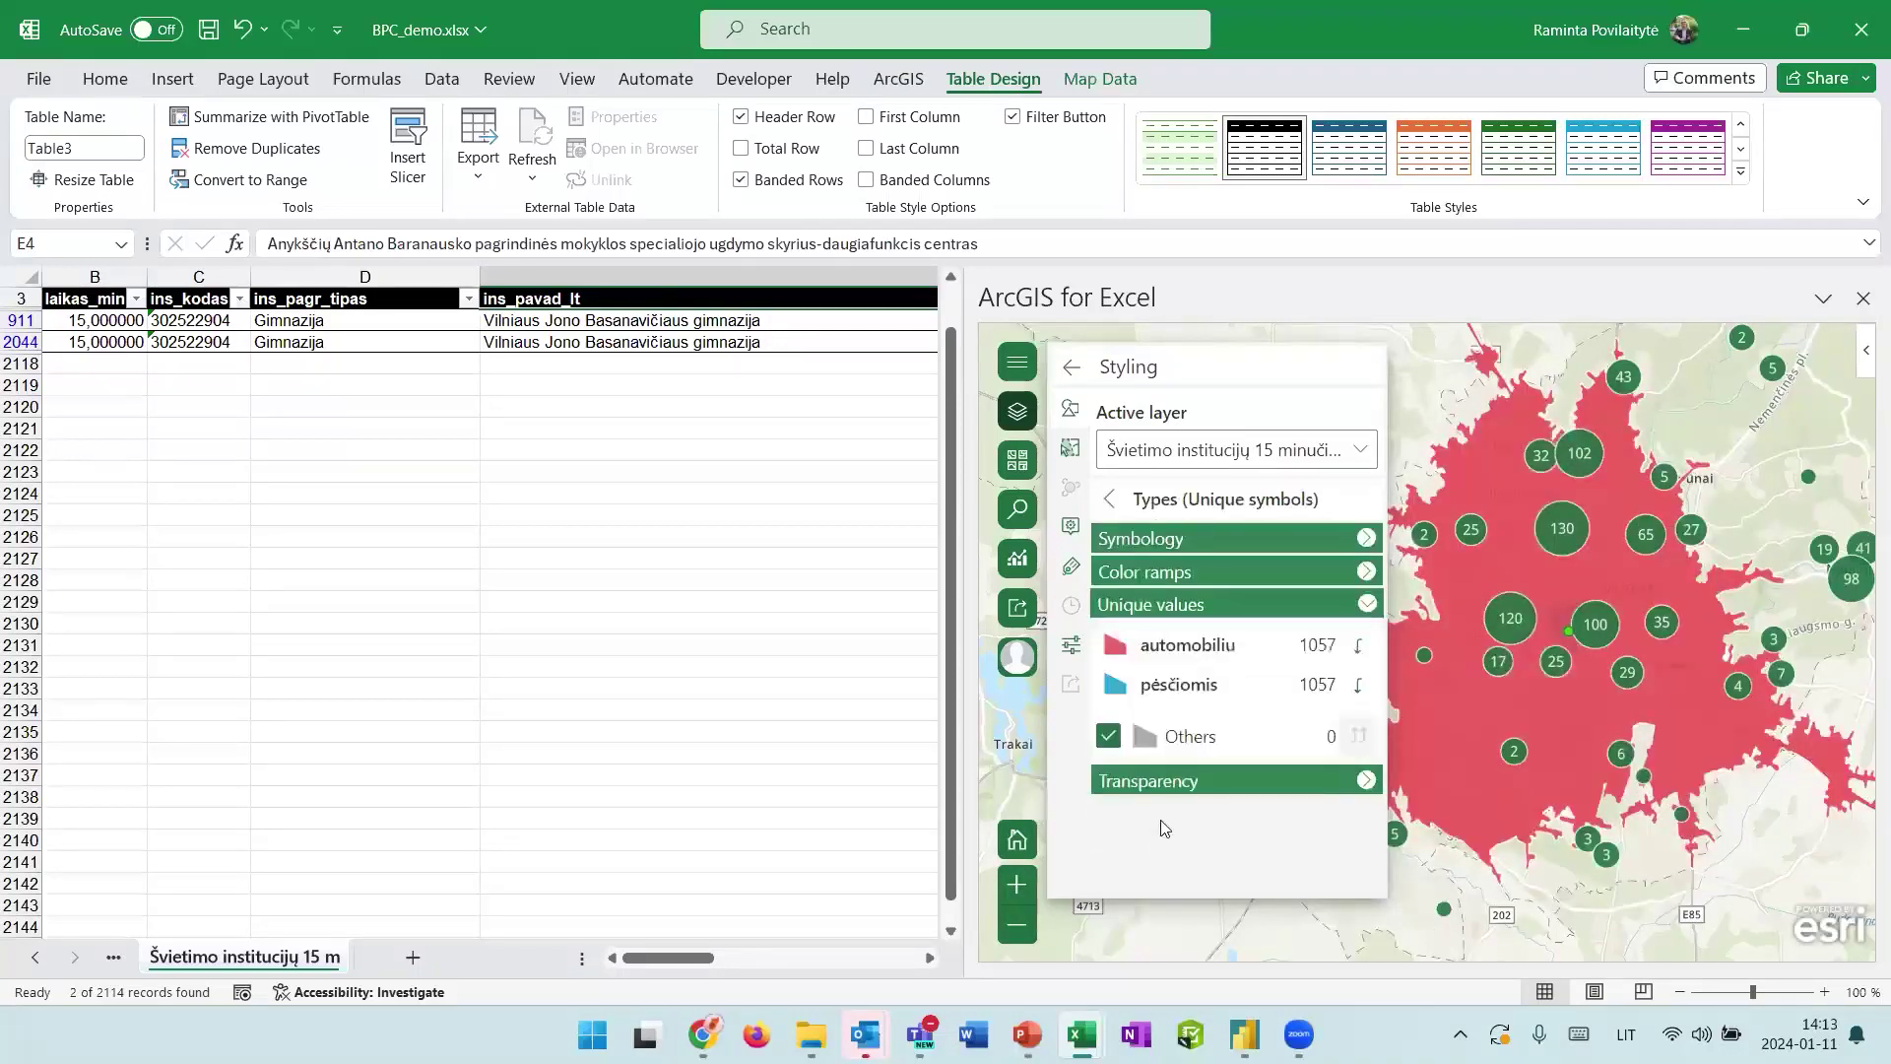
left_click(1117, 650)
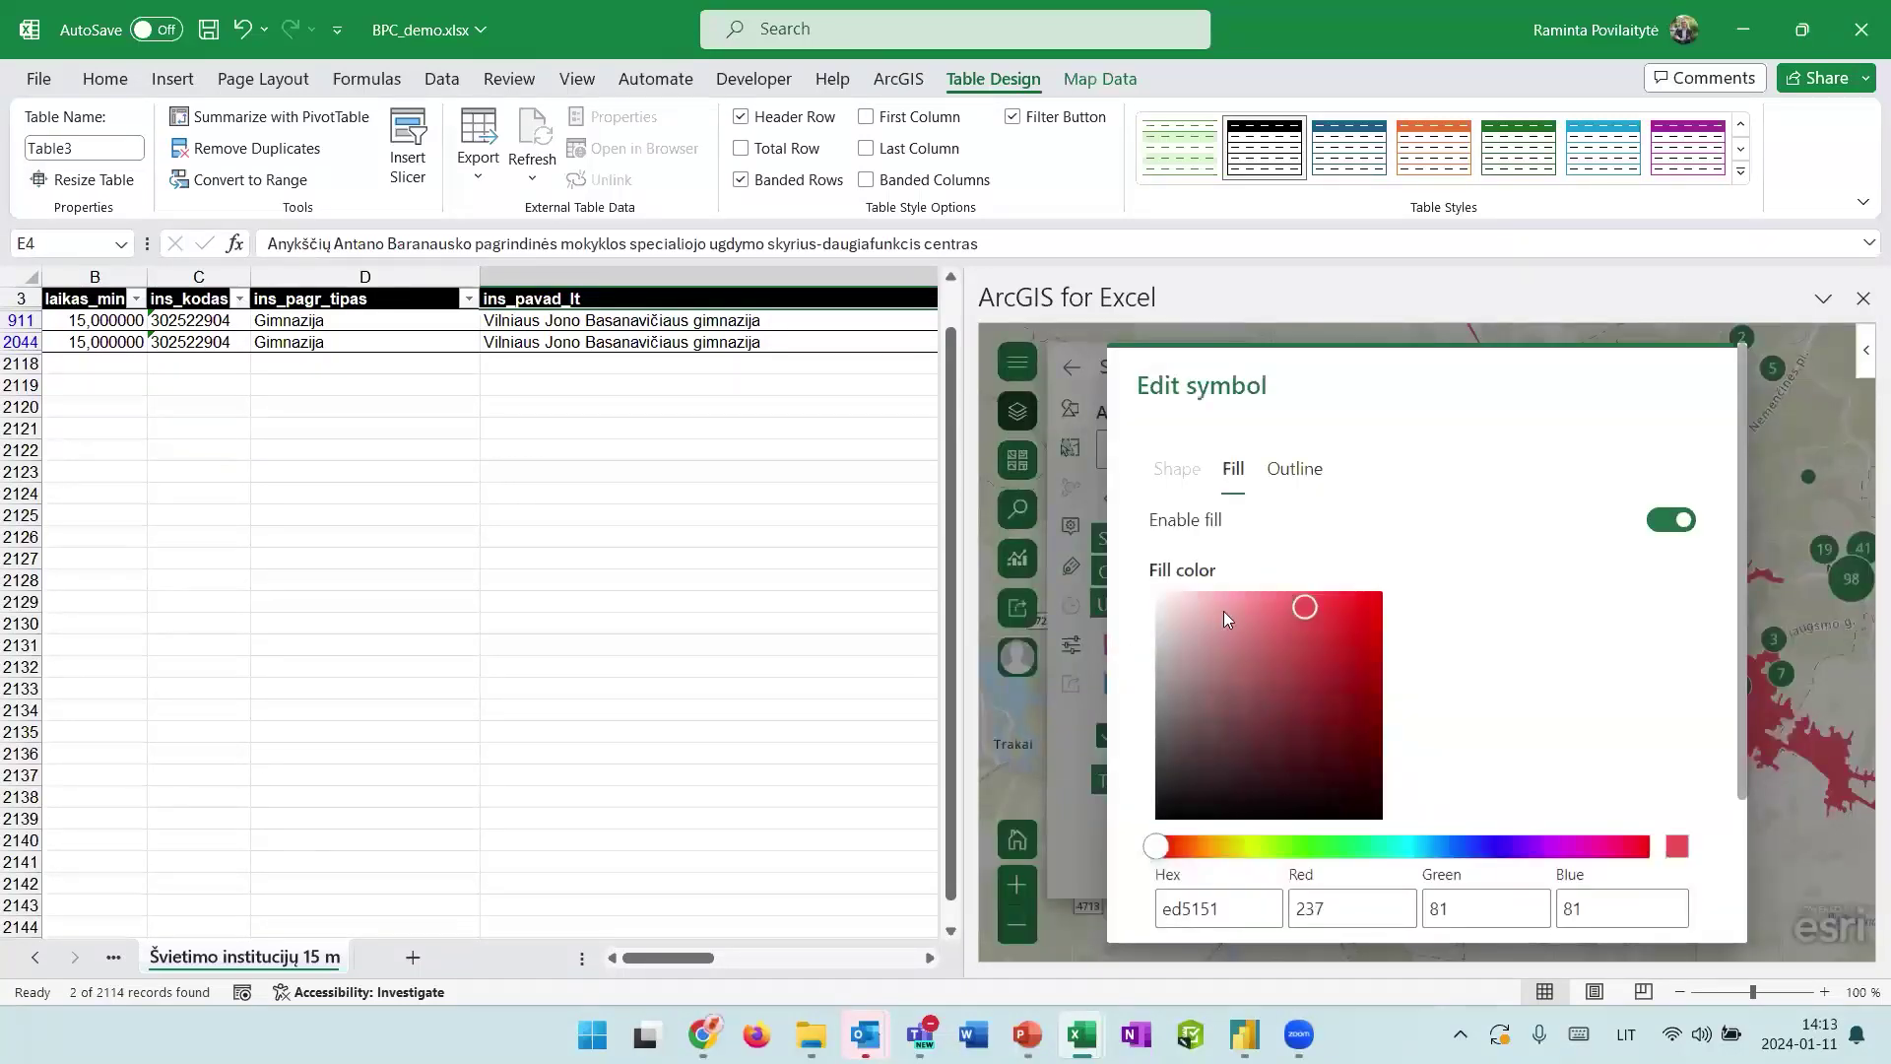
scroll(1406, 549, "down", 1)
left_click(1475, 755)
left_click_drag(1197, 519, 1238, 524)
left_click_drag(1201, 907, 1313, 907)
key("Tab")
scroll(1694, 689, "down", 1)
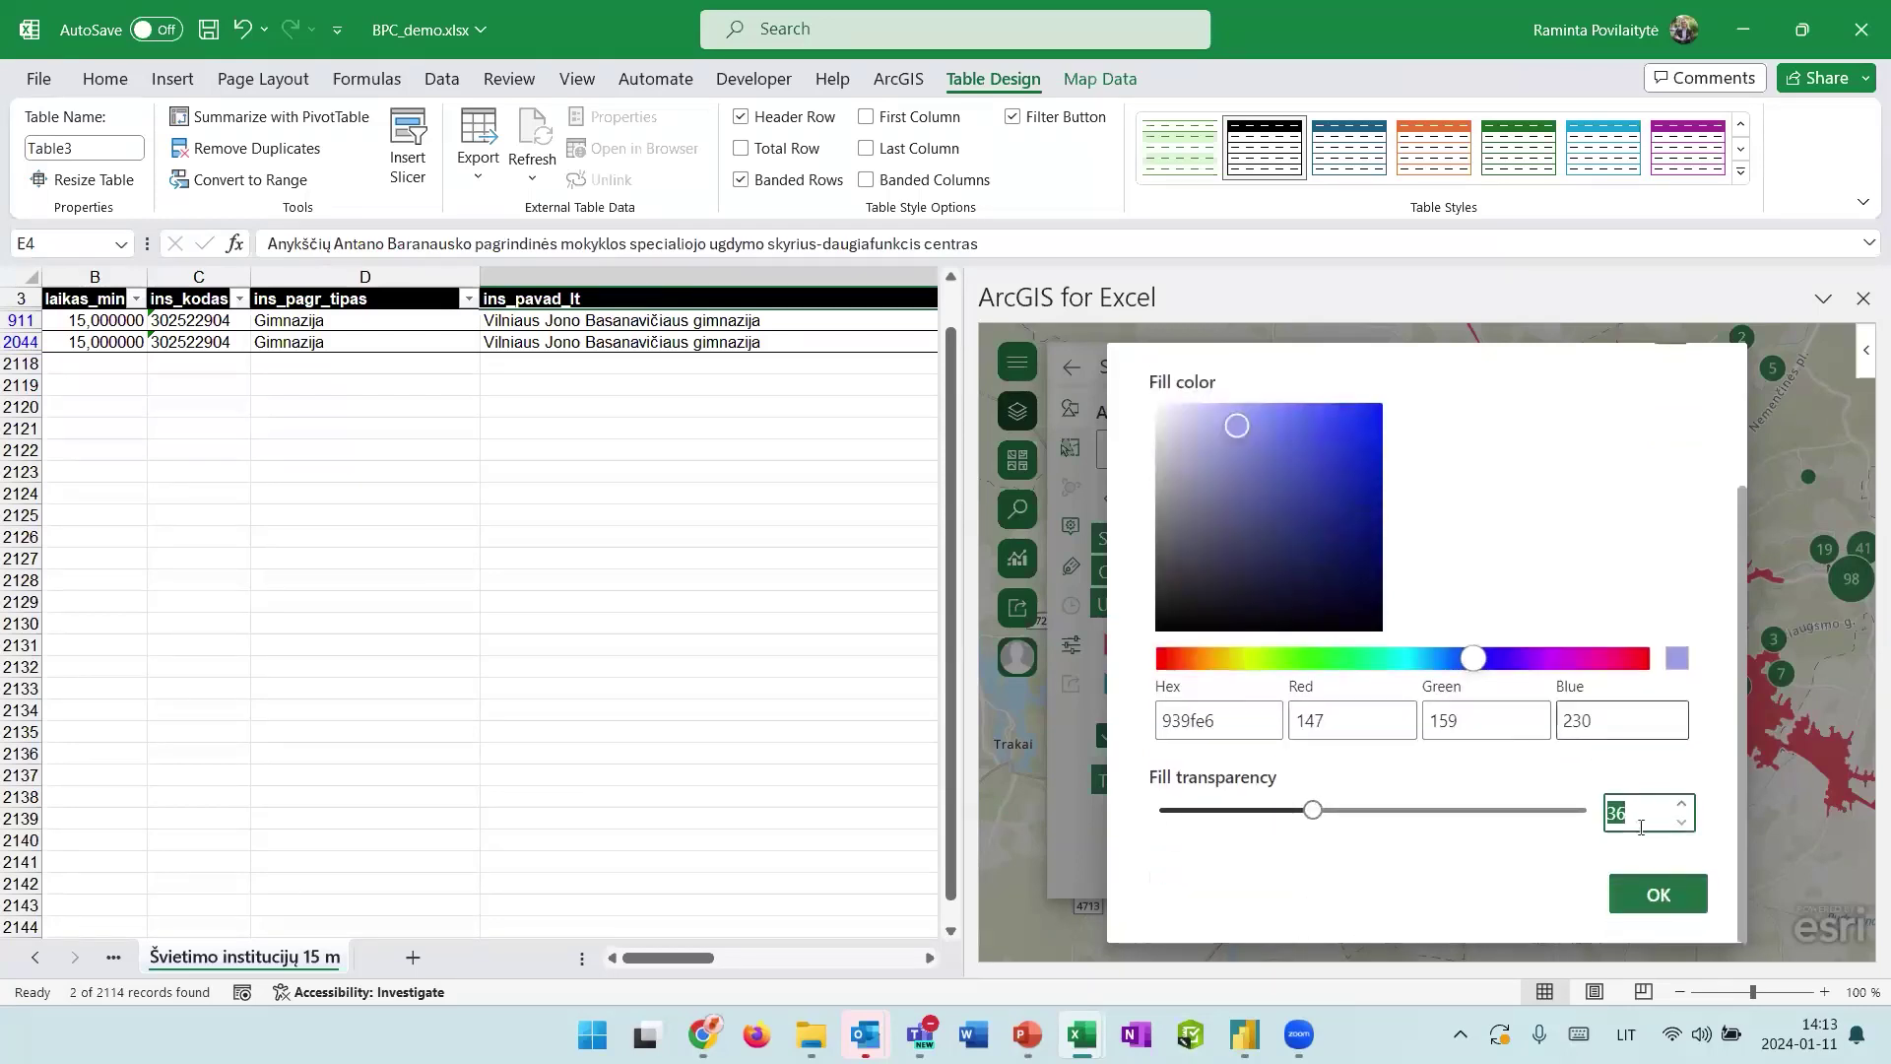
left_click(1663, 890)
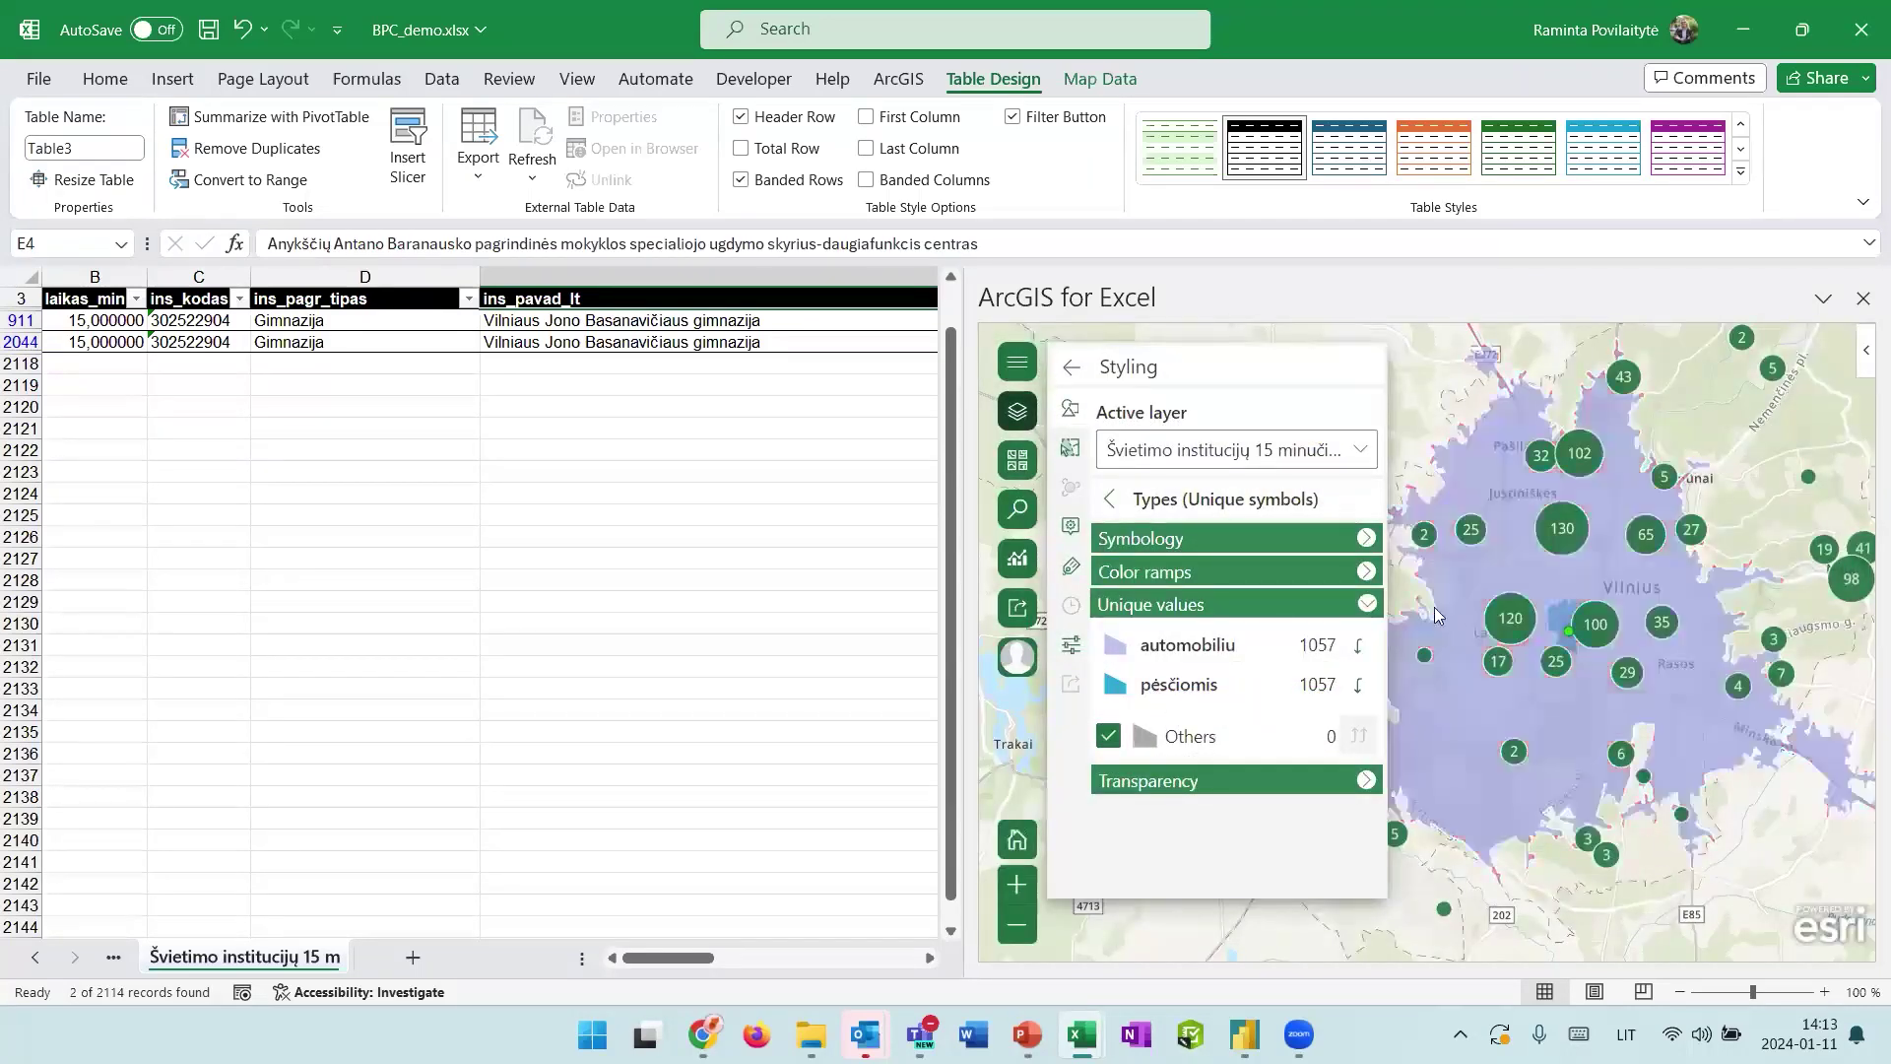
Pan the map toward the lake area and open the map measuring tools
scroll(1570, 638, "up", 2)
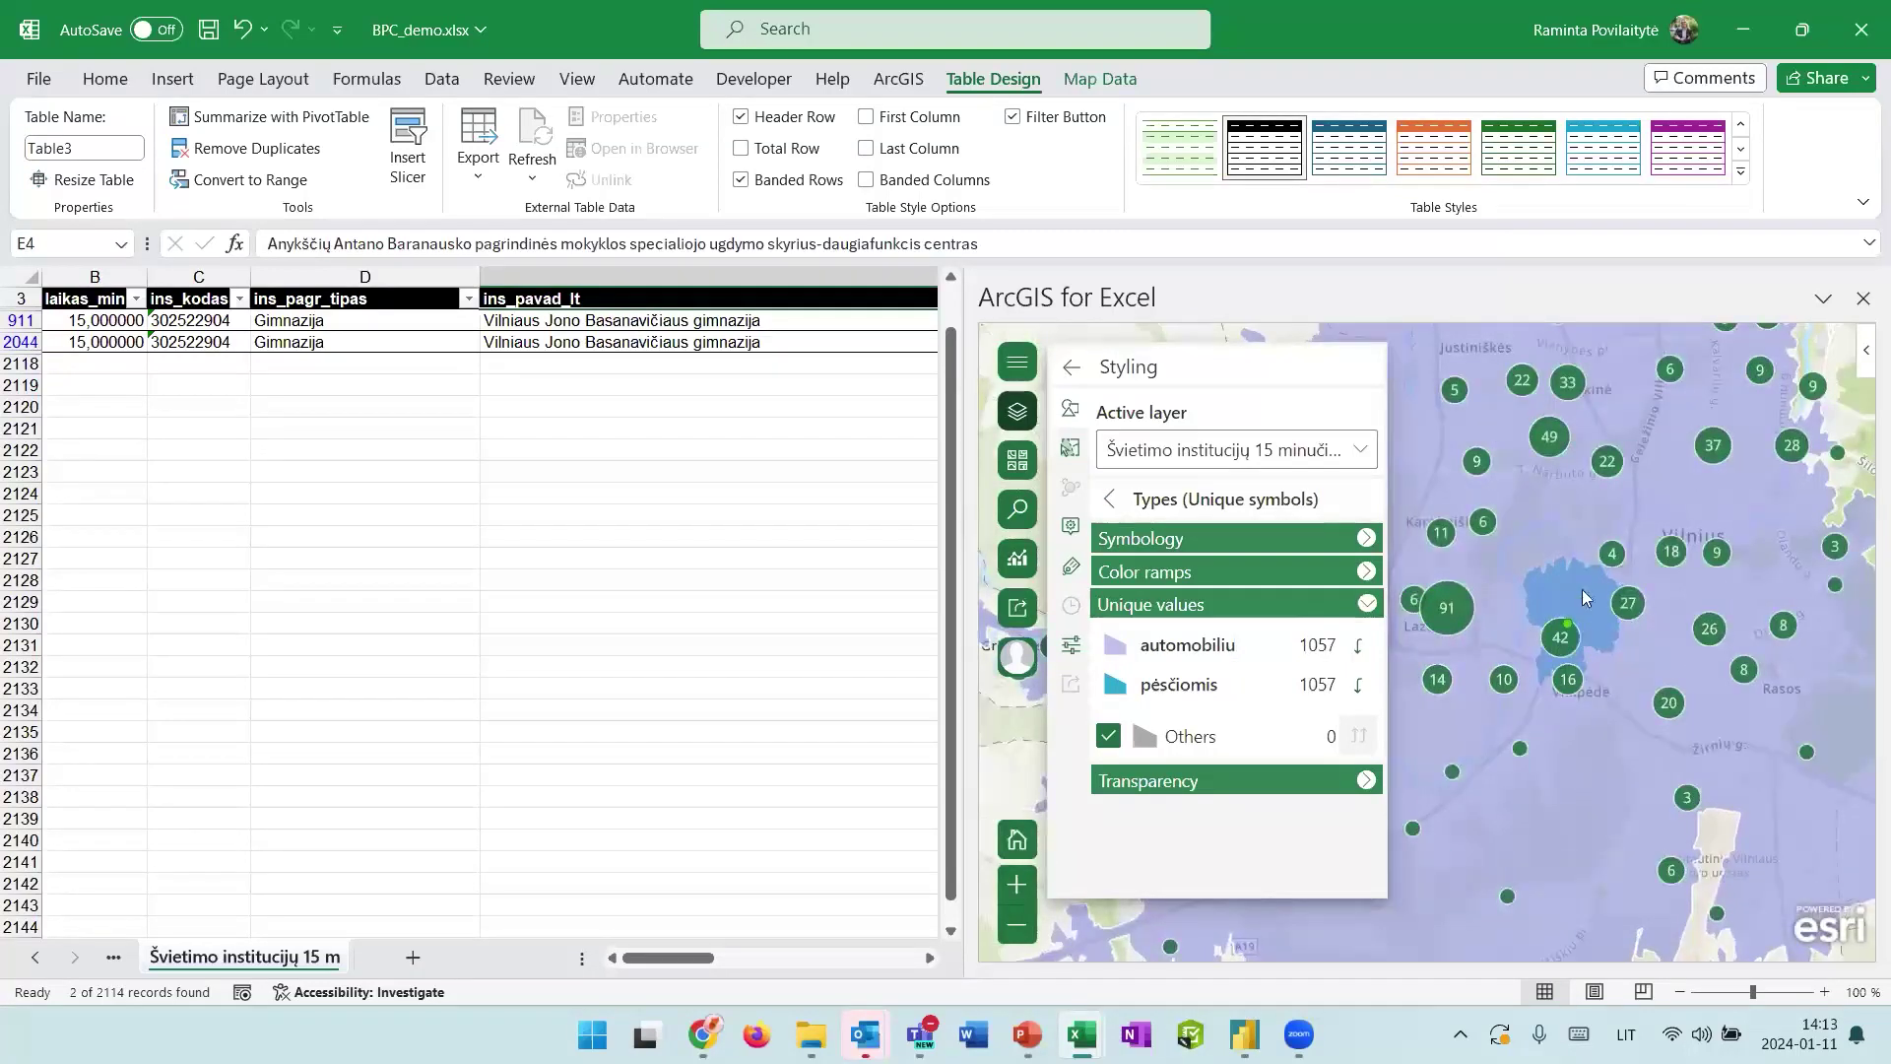
scroll(1525, 578, "down", 2)
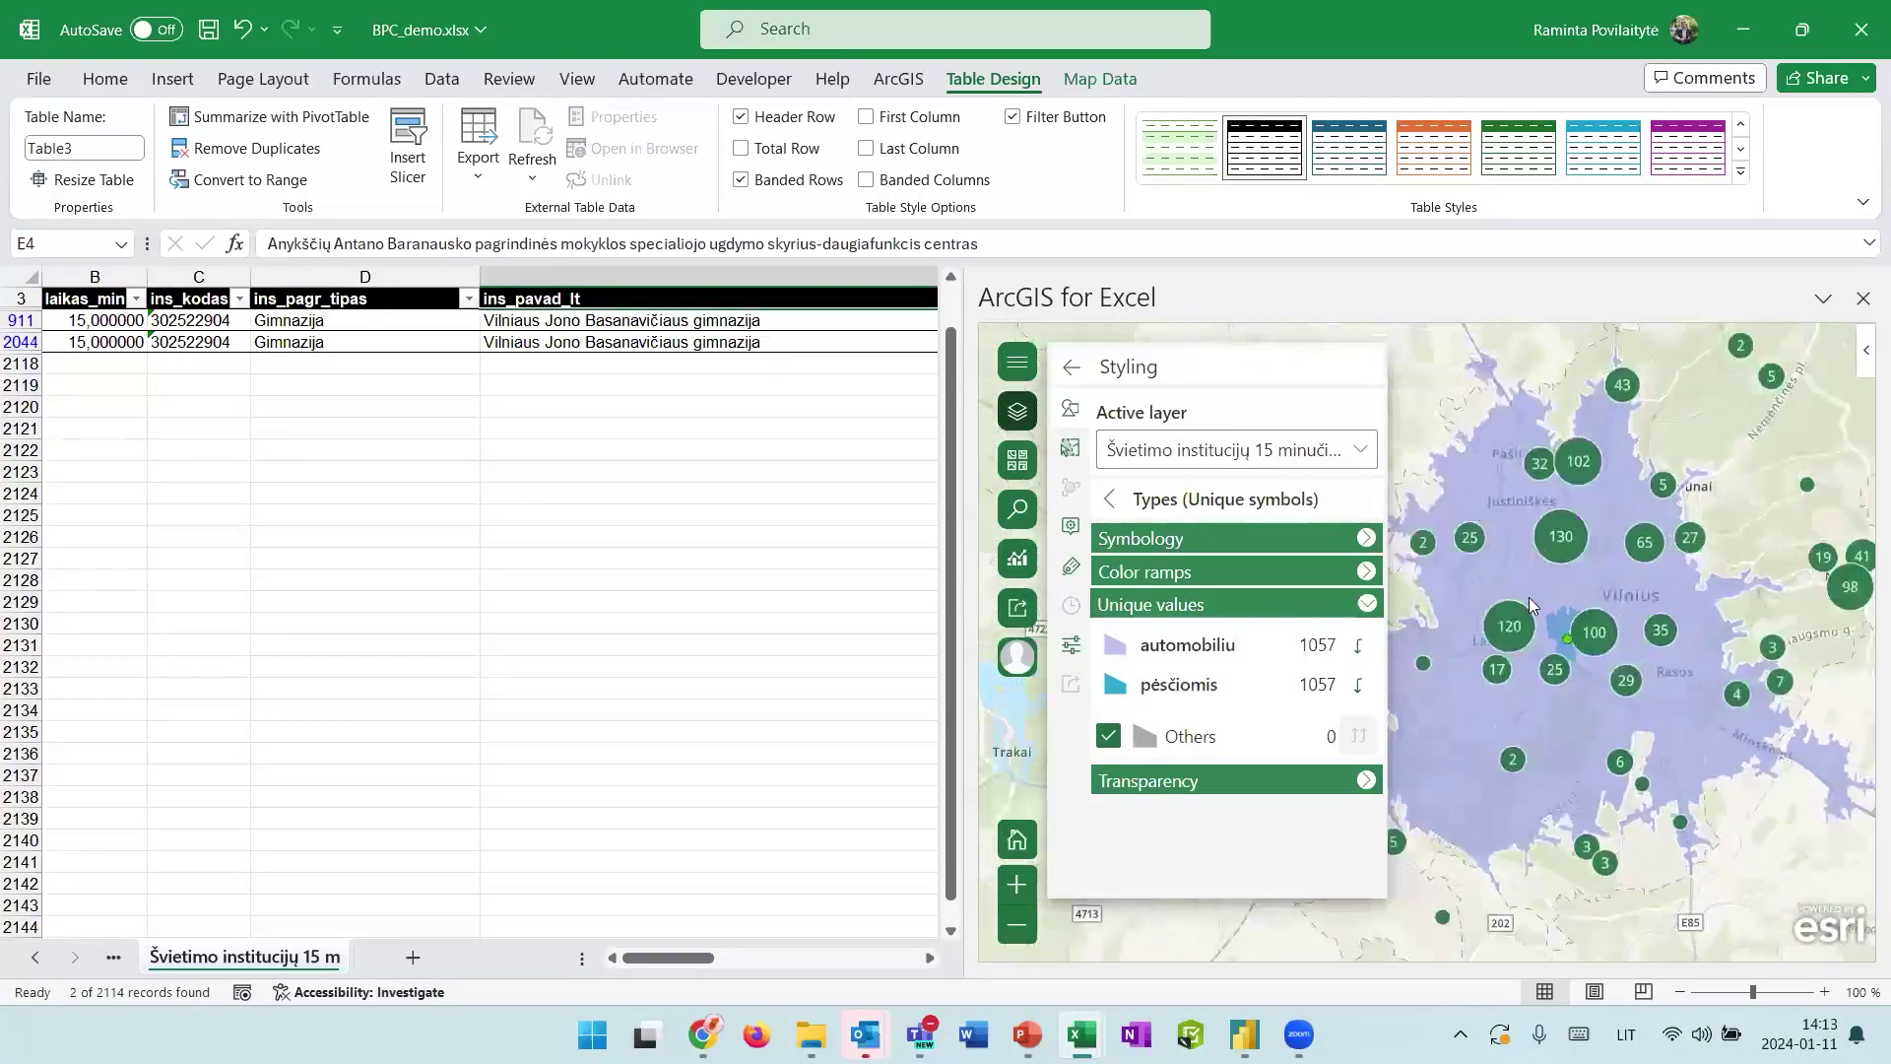
scroll(1569, 645, "up", 2)
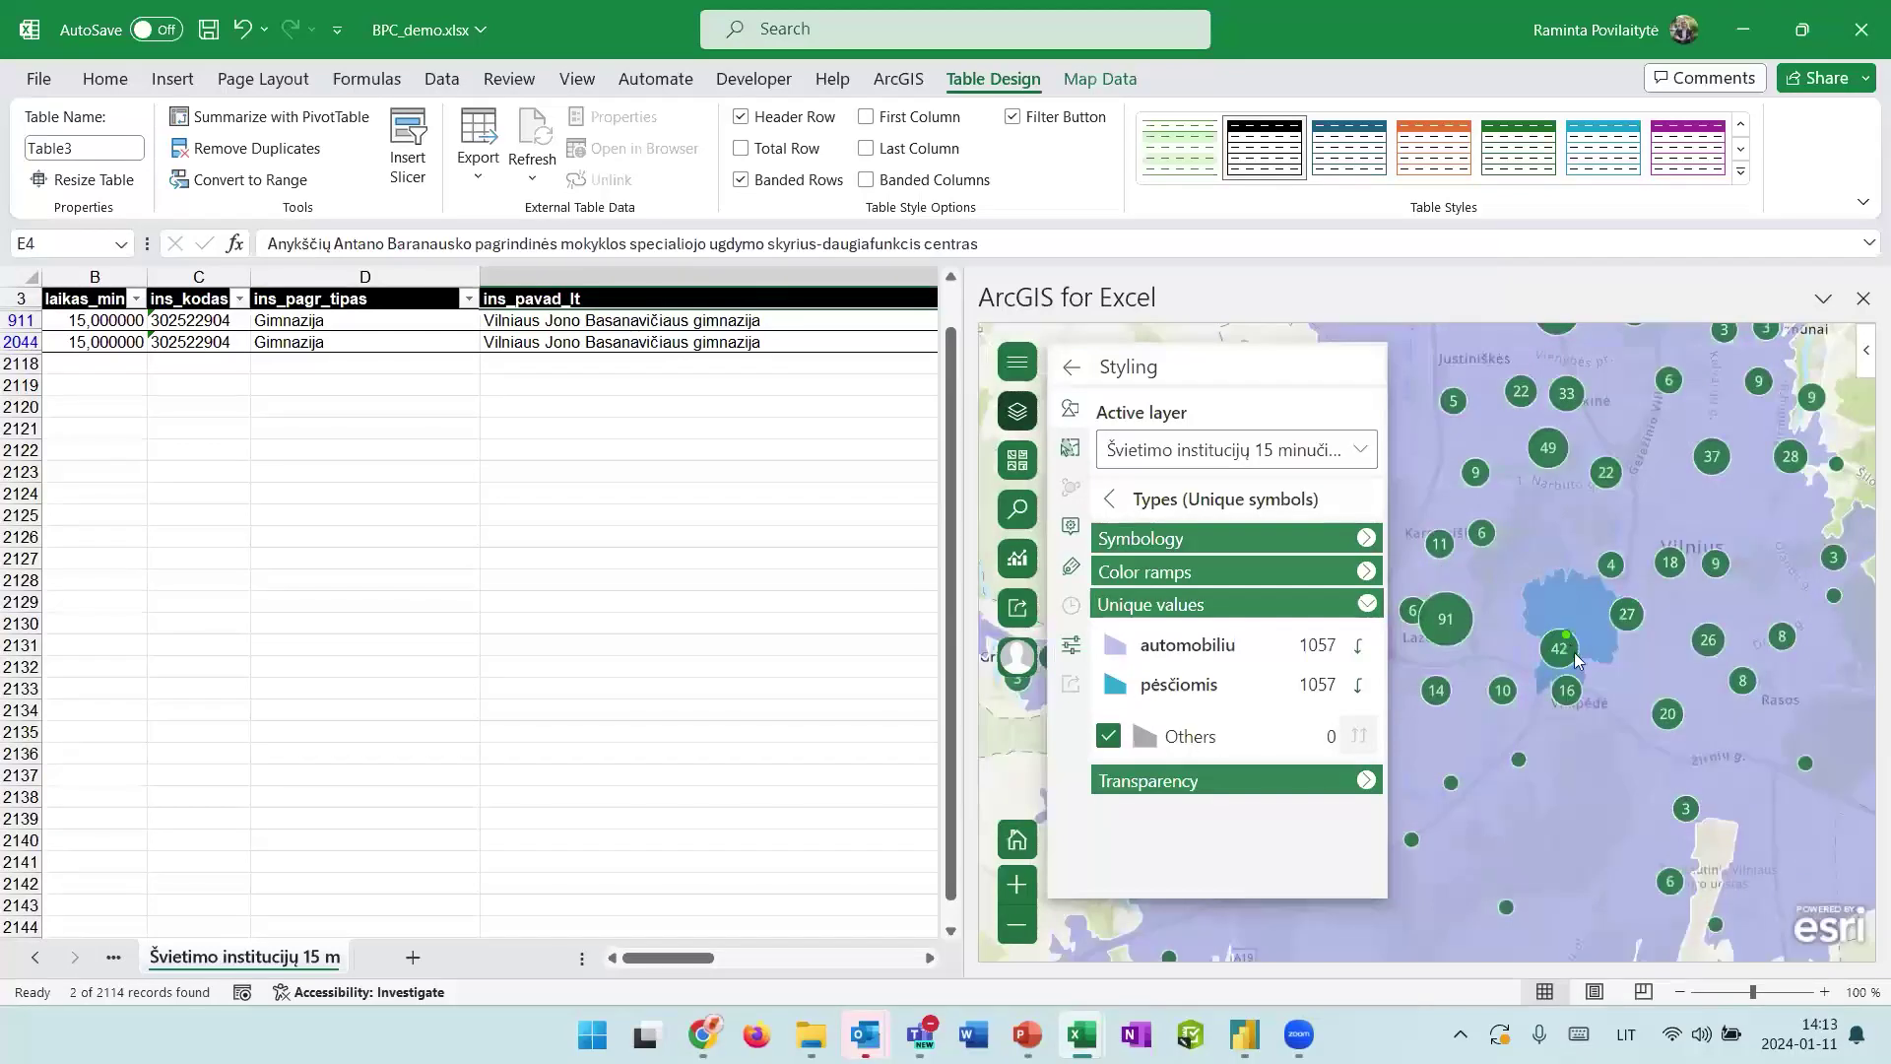
scroll(1588, 640, "up", 3)
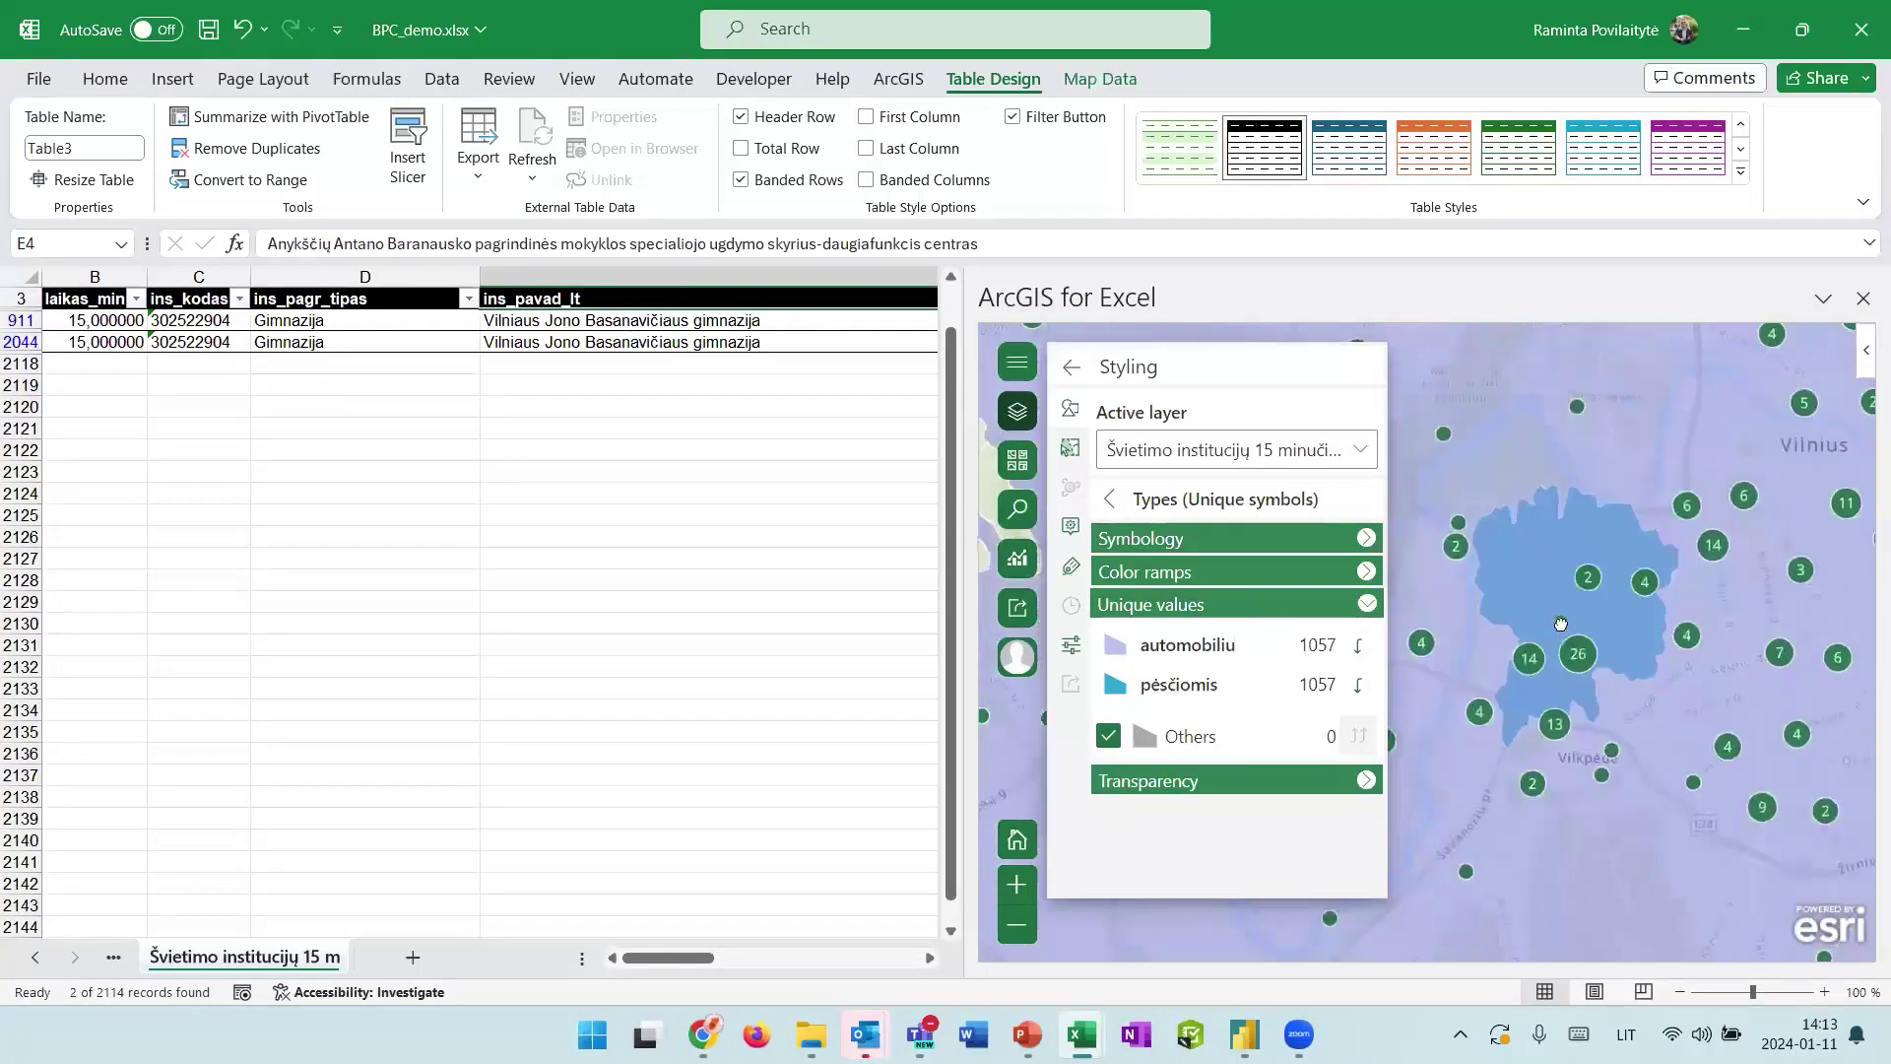
left_click_drag(1535, 557, 1590, 577)
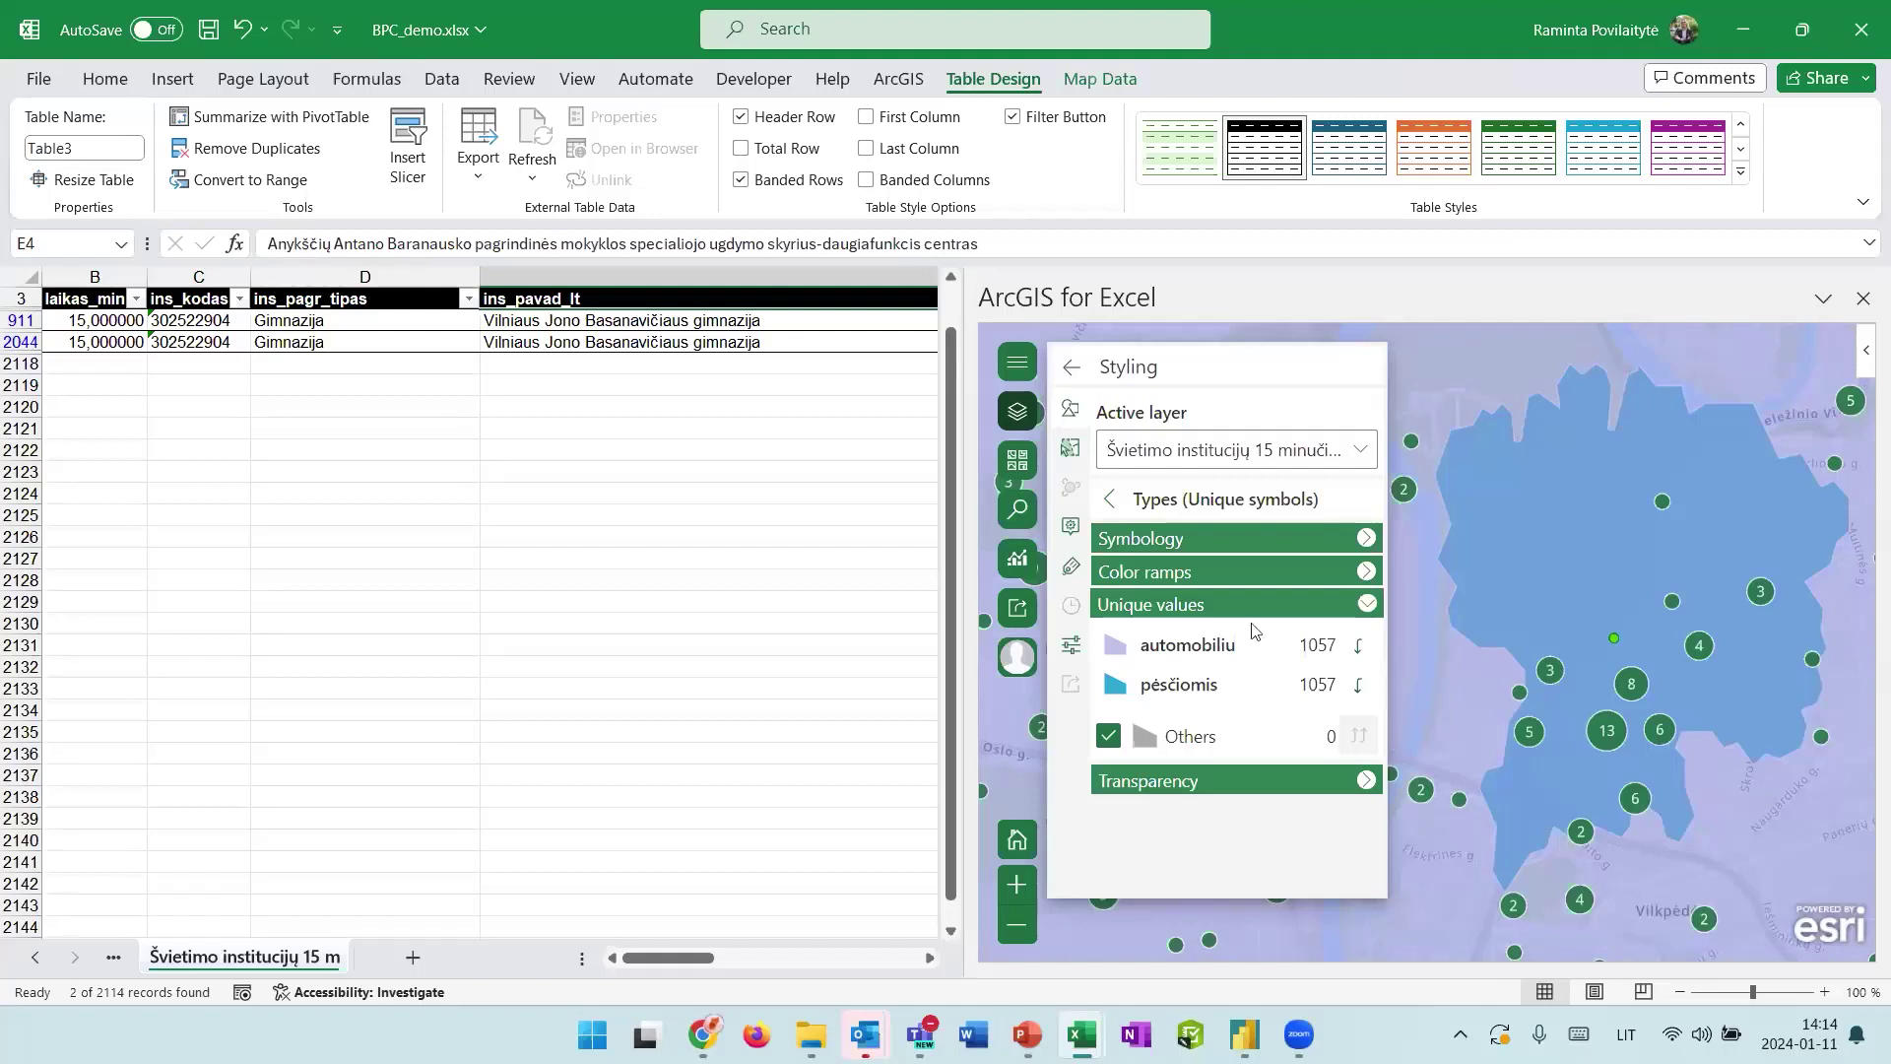
left_click(1018, 562)
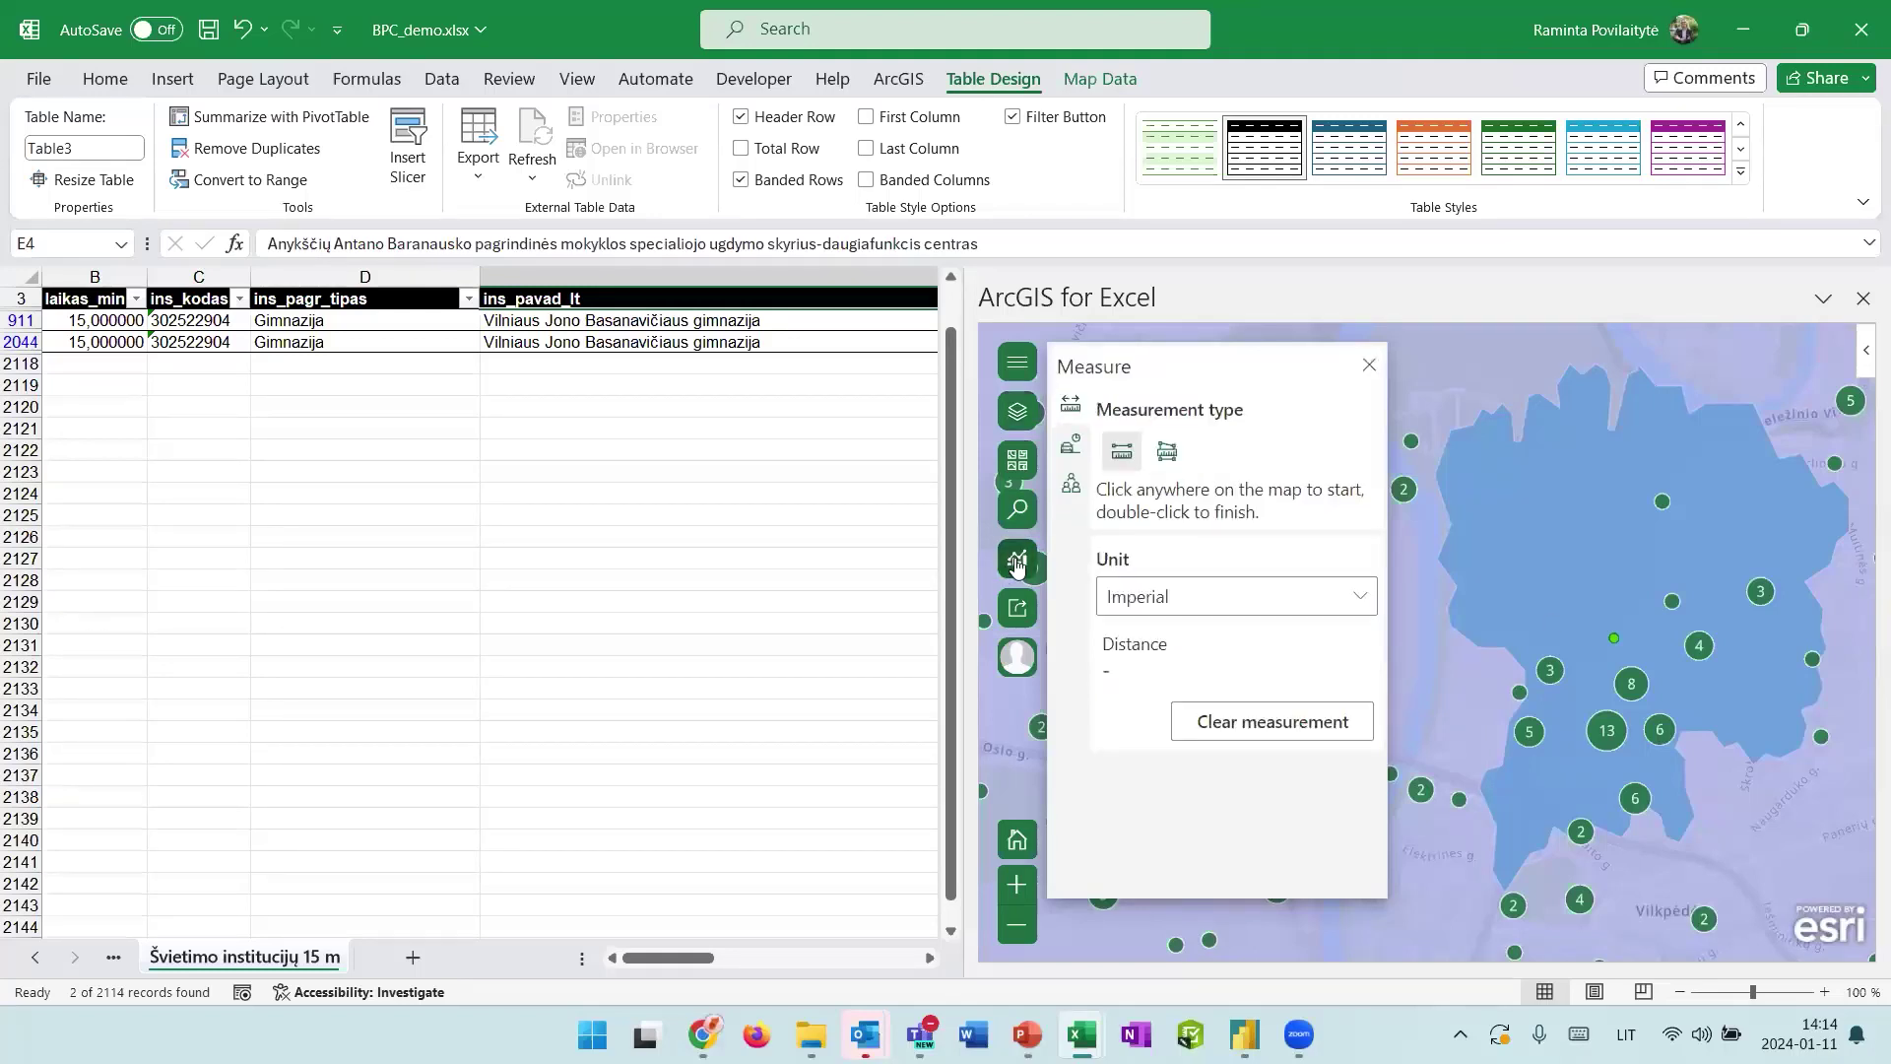
Set up a walking-time (Ėjimo laikas) area from a starting point at the gimnazija
left_click(1064, 449)
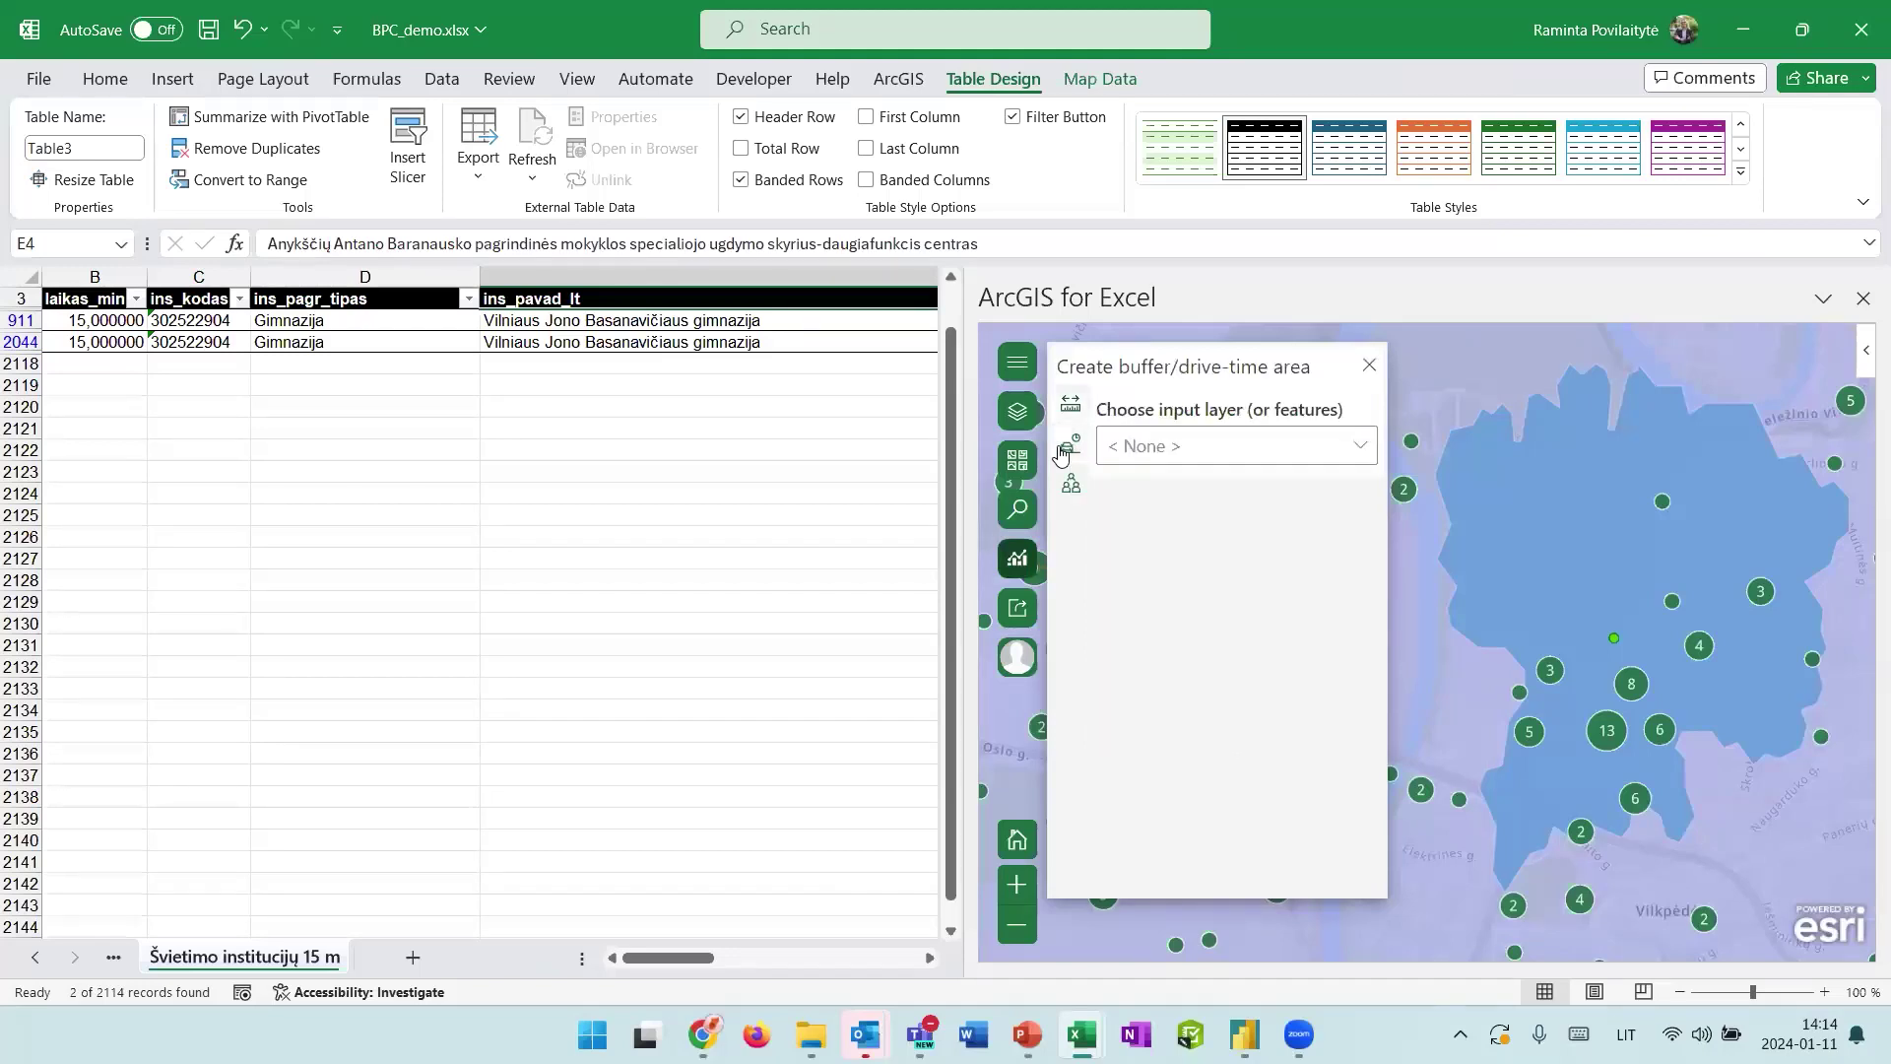
left_click(1140, 446)
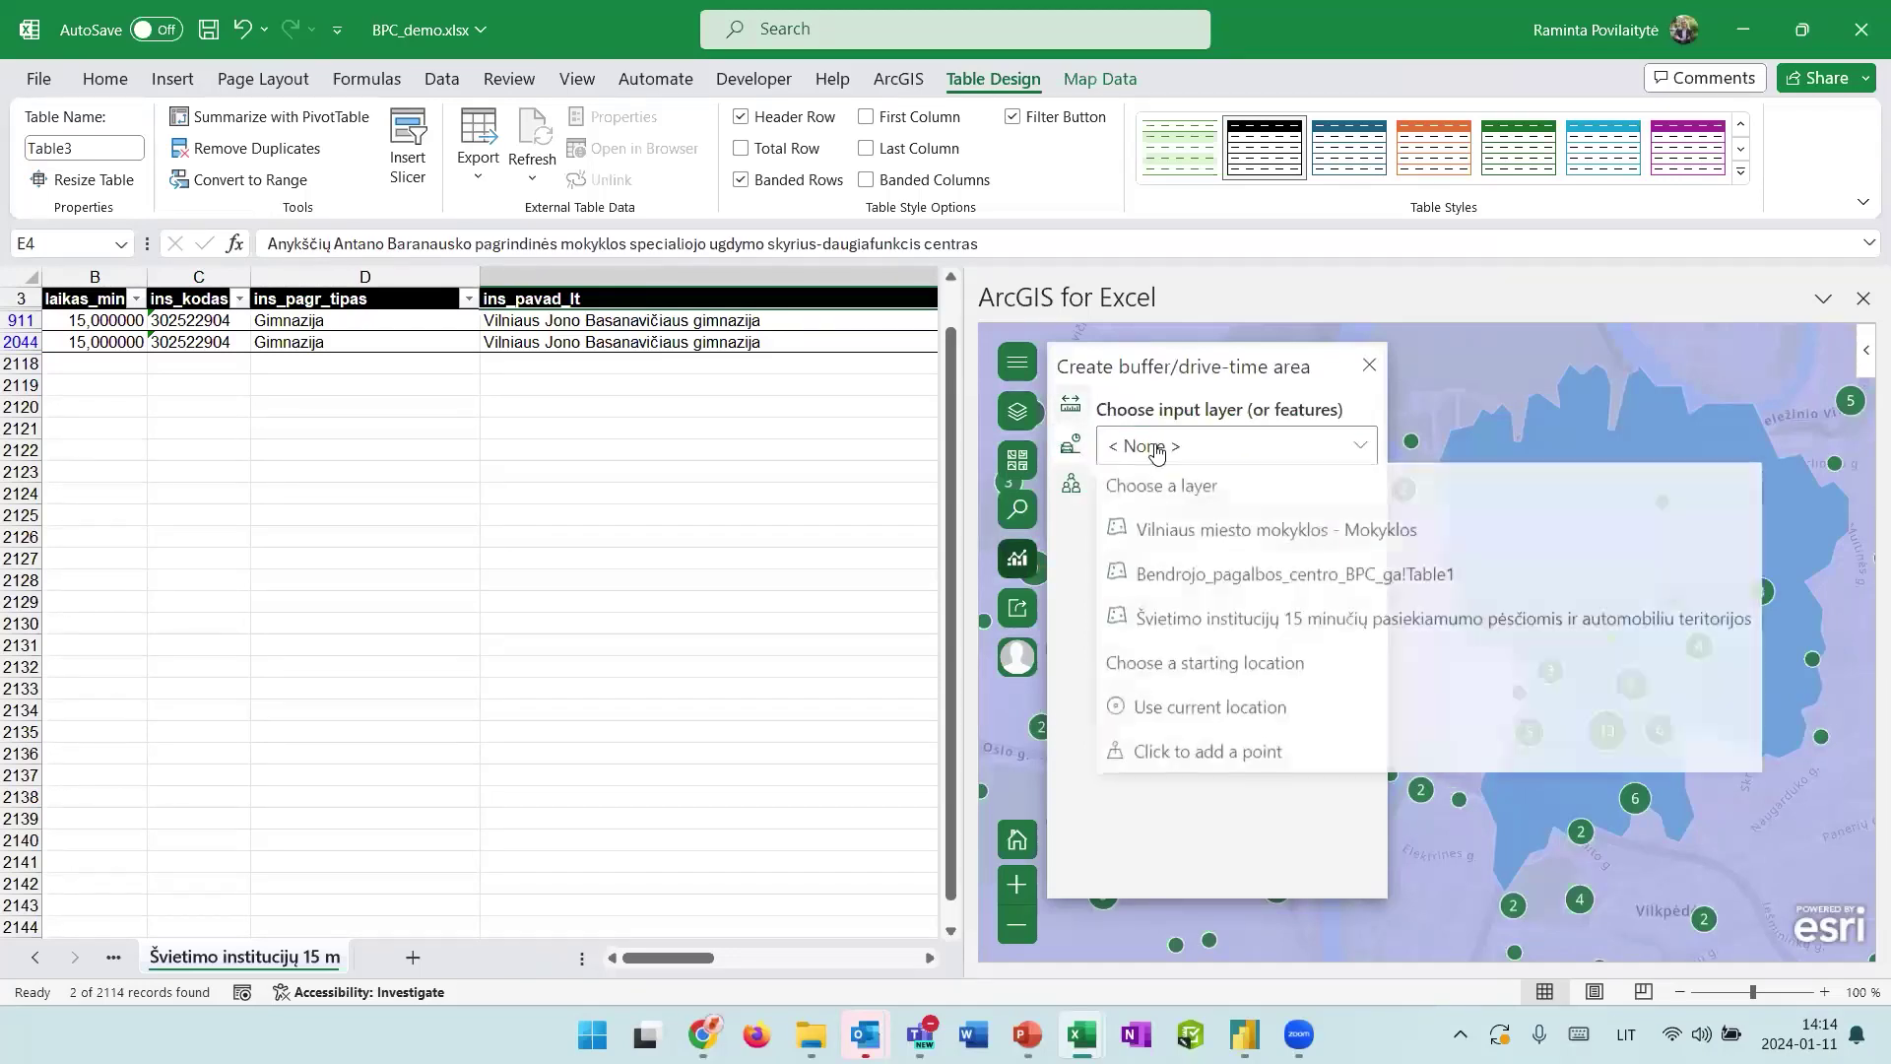
left_click(1226, 757)
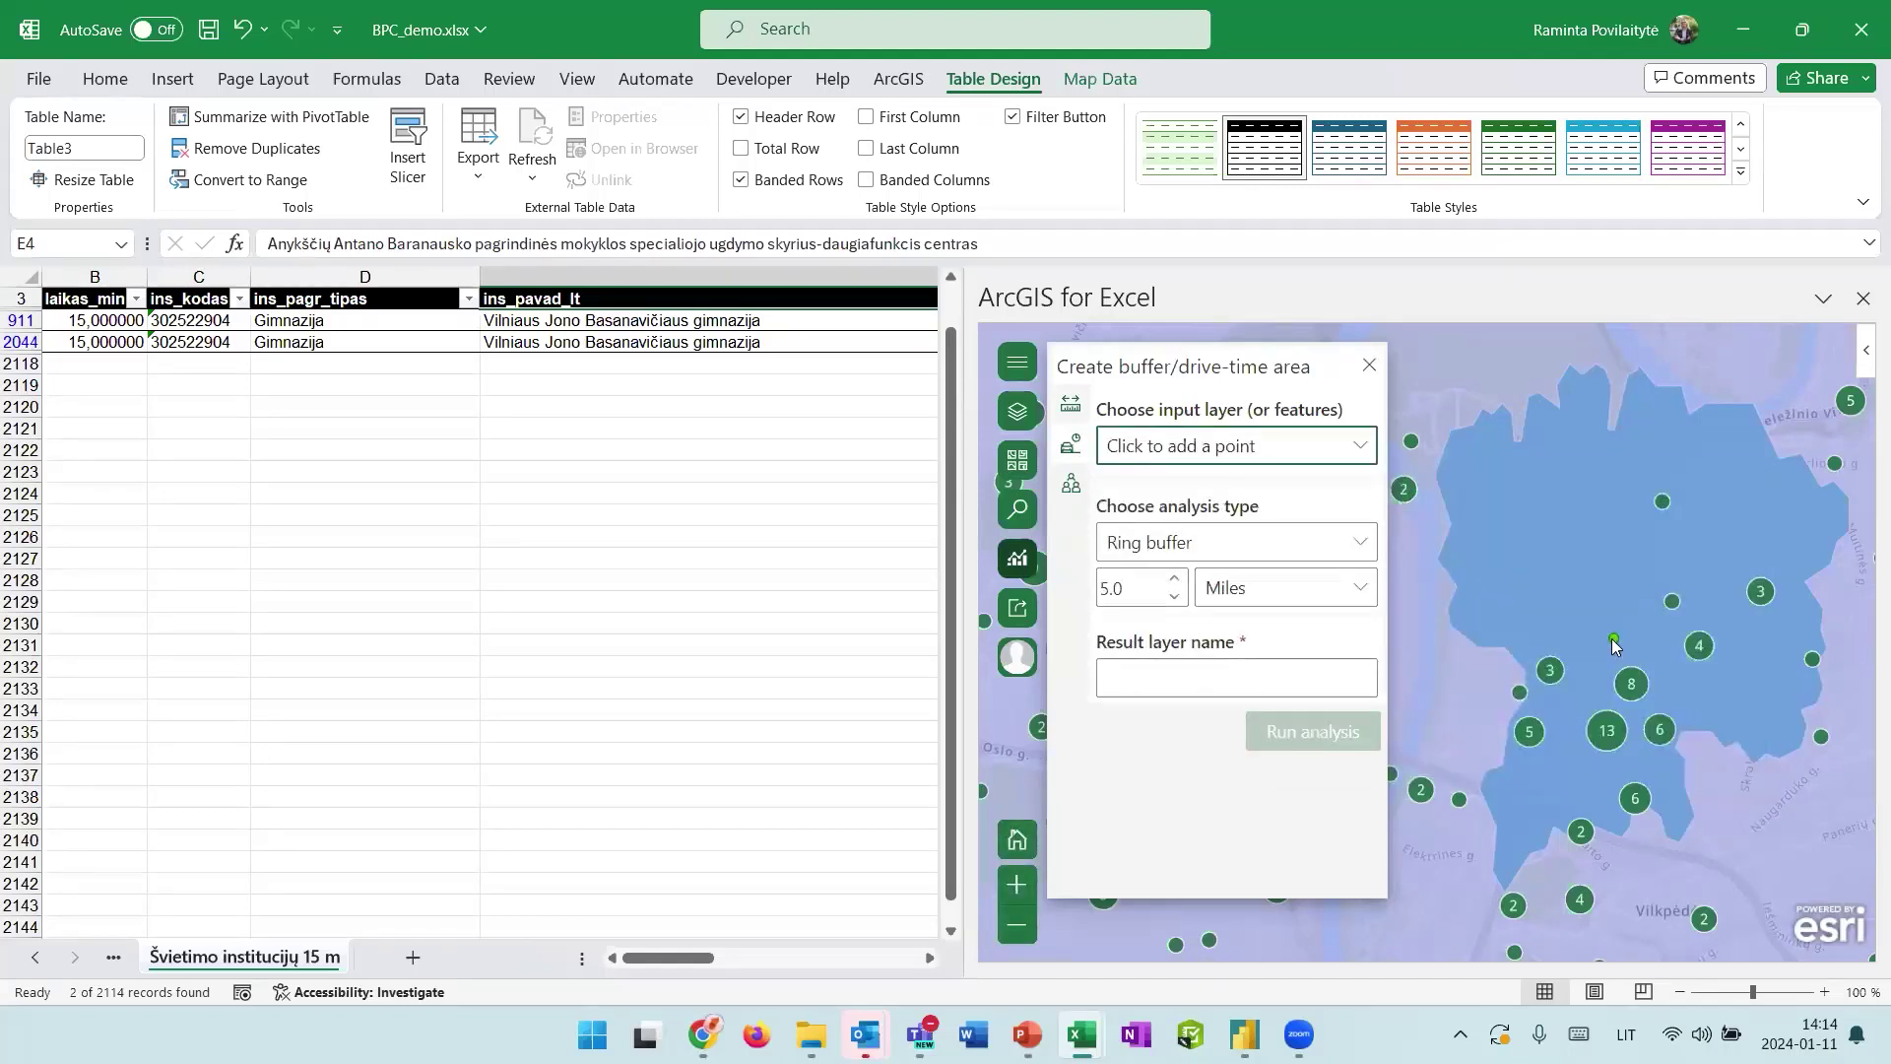
left_click(1614, 641)
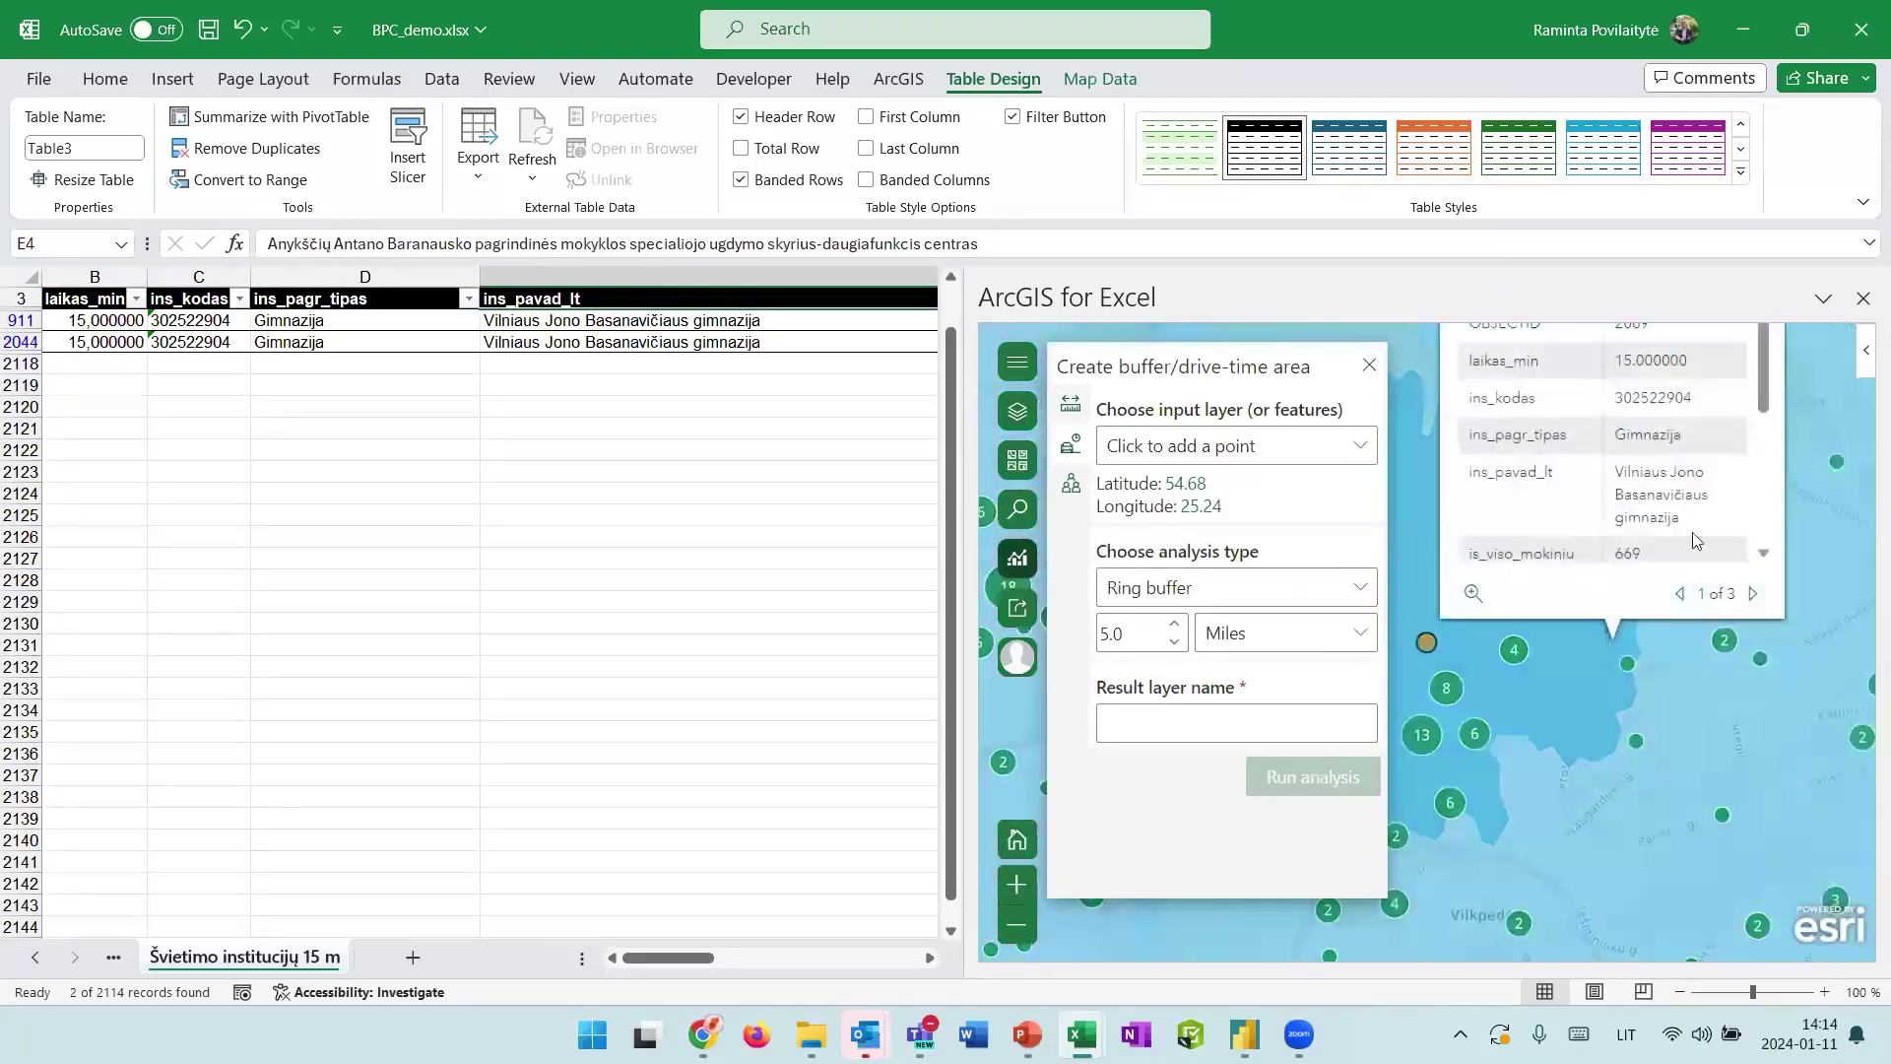
left_click(1596, 709)
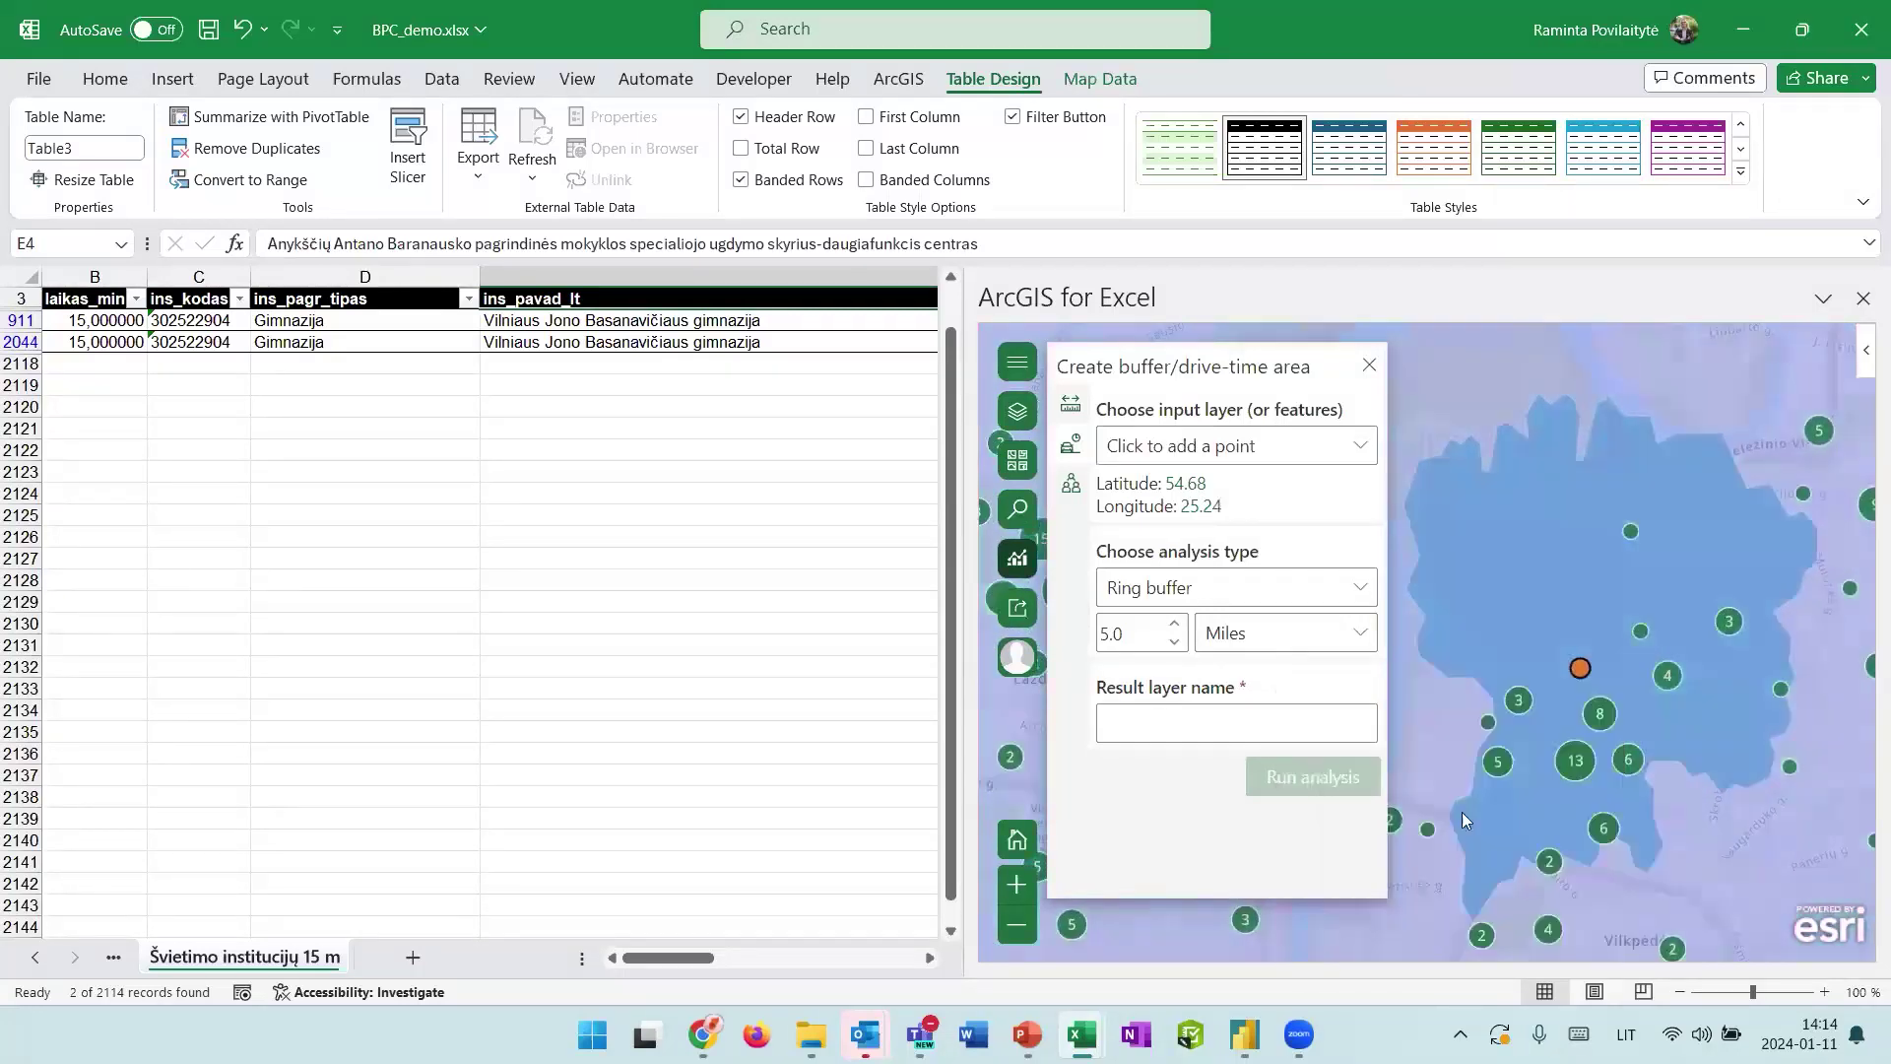
left_click(1133, 590)
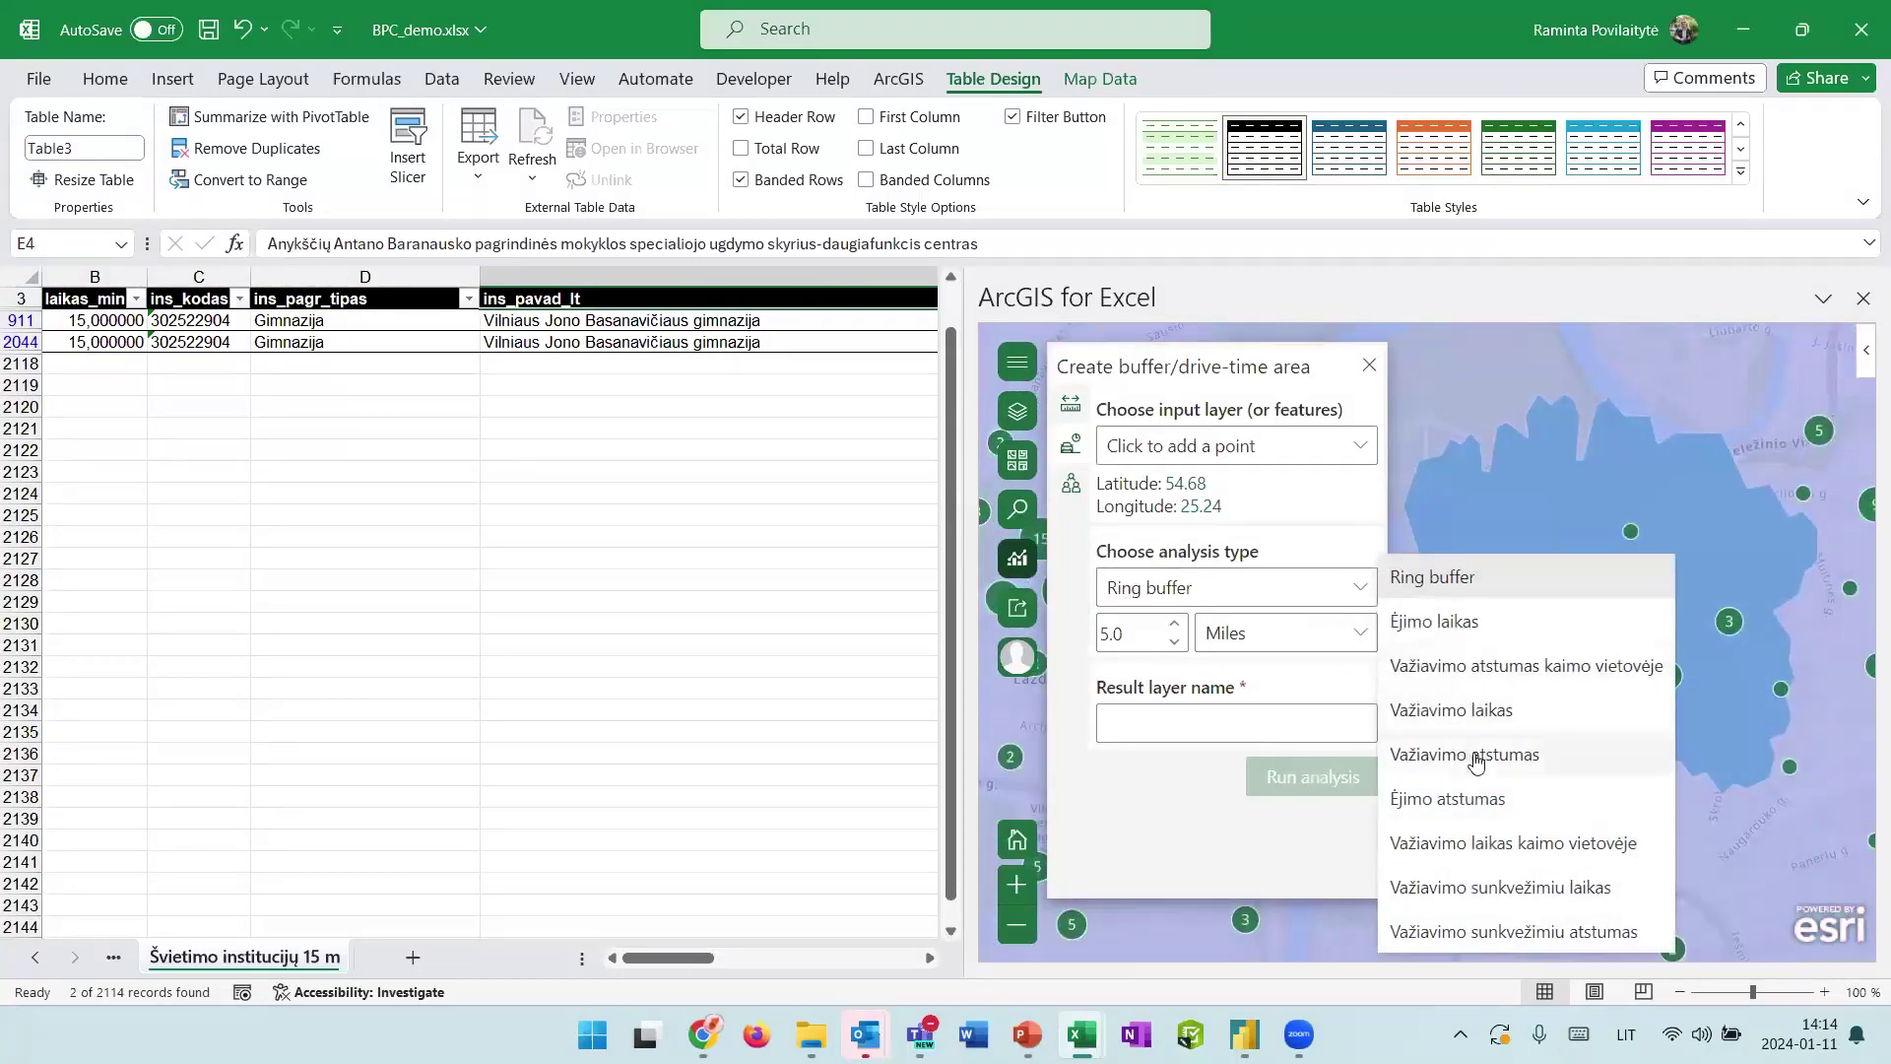
left_click(1466, 625)
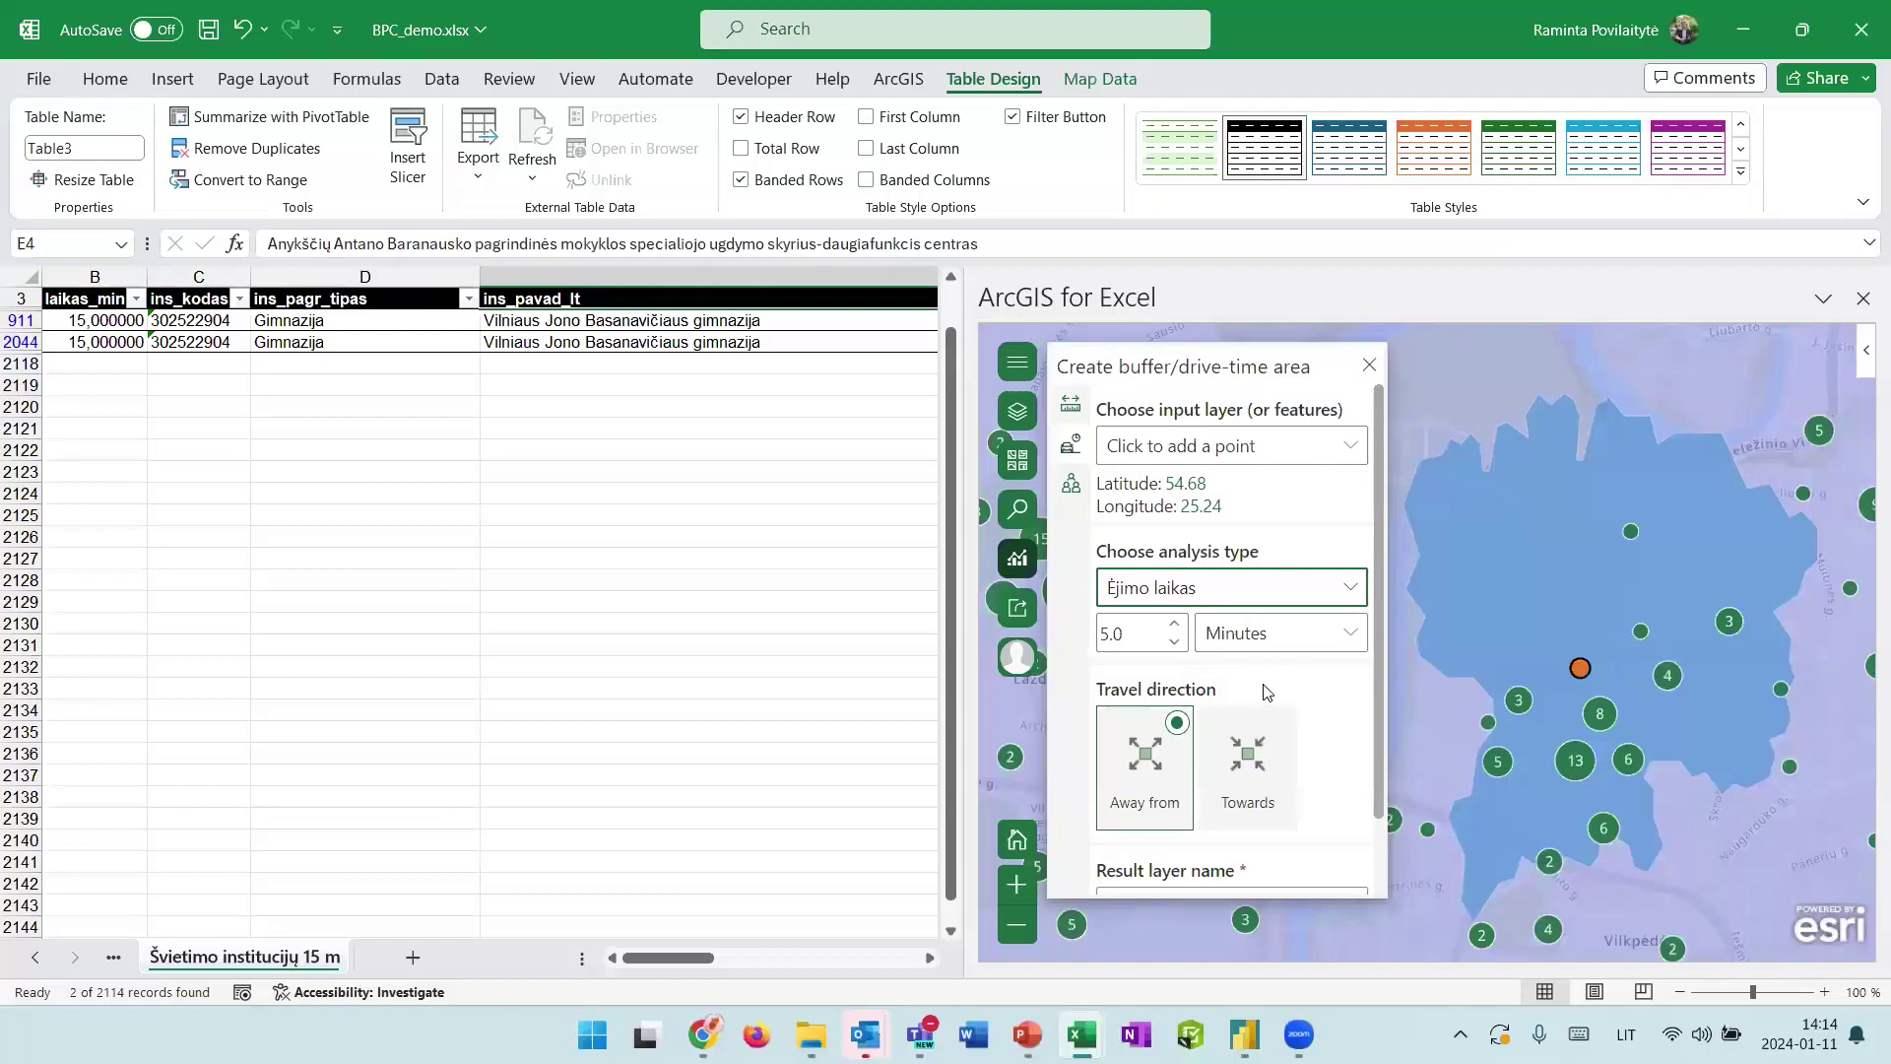
Name the result layer pasiekiamumas_5min and run the analysis
scroll(1268, 695, "down", 1)
left_click(1218, 821)
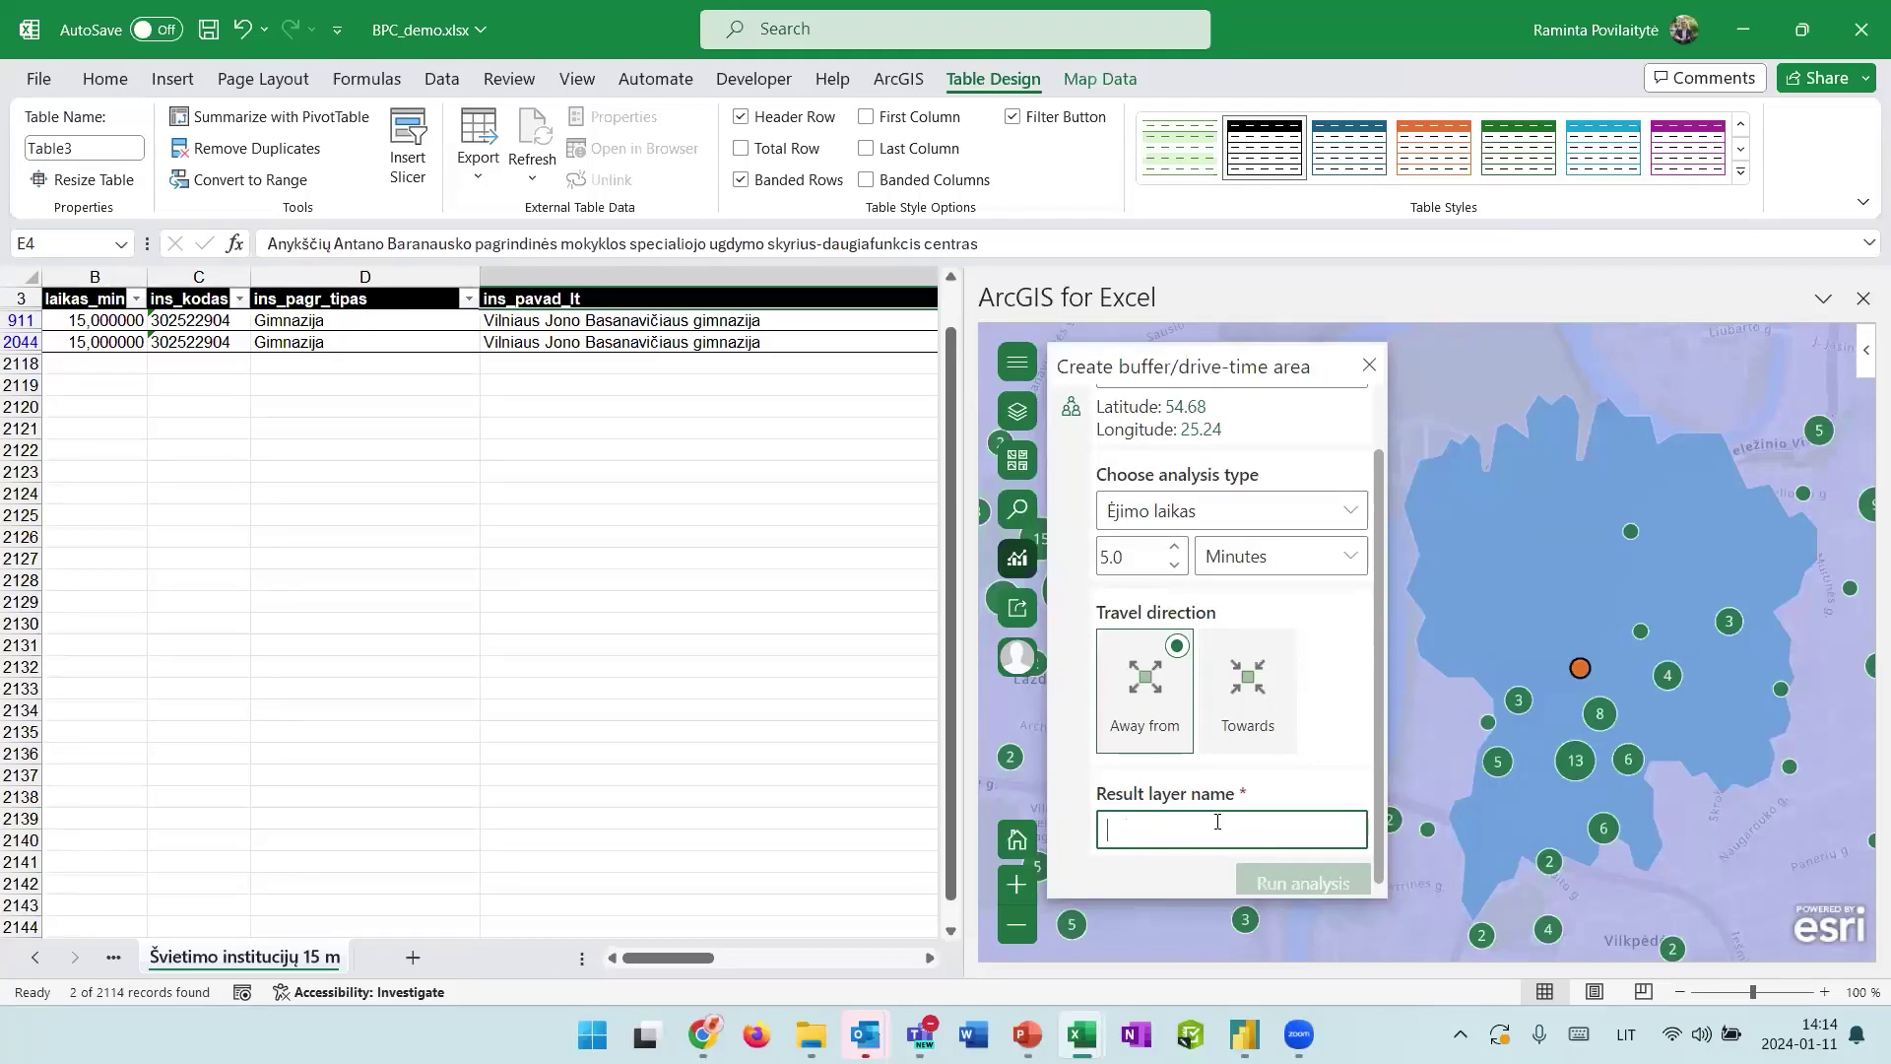
type("pasiekiamumas_5min")
scroll(1271, 864, "down", 1)
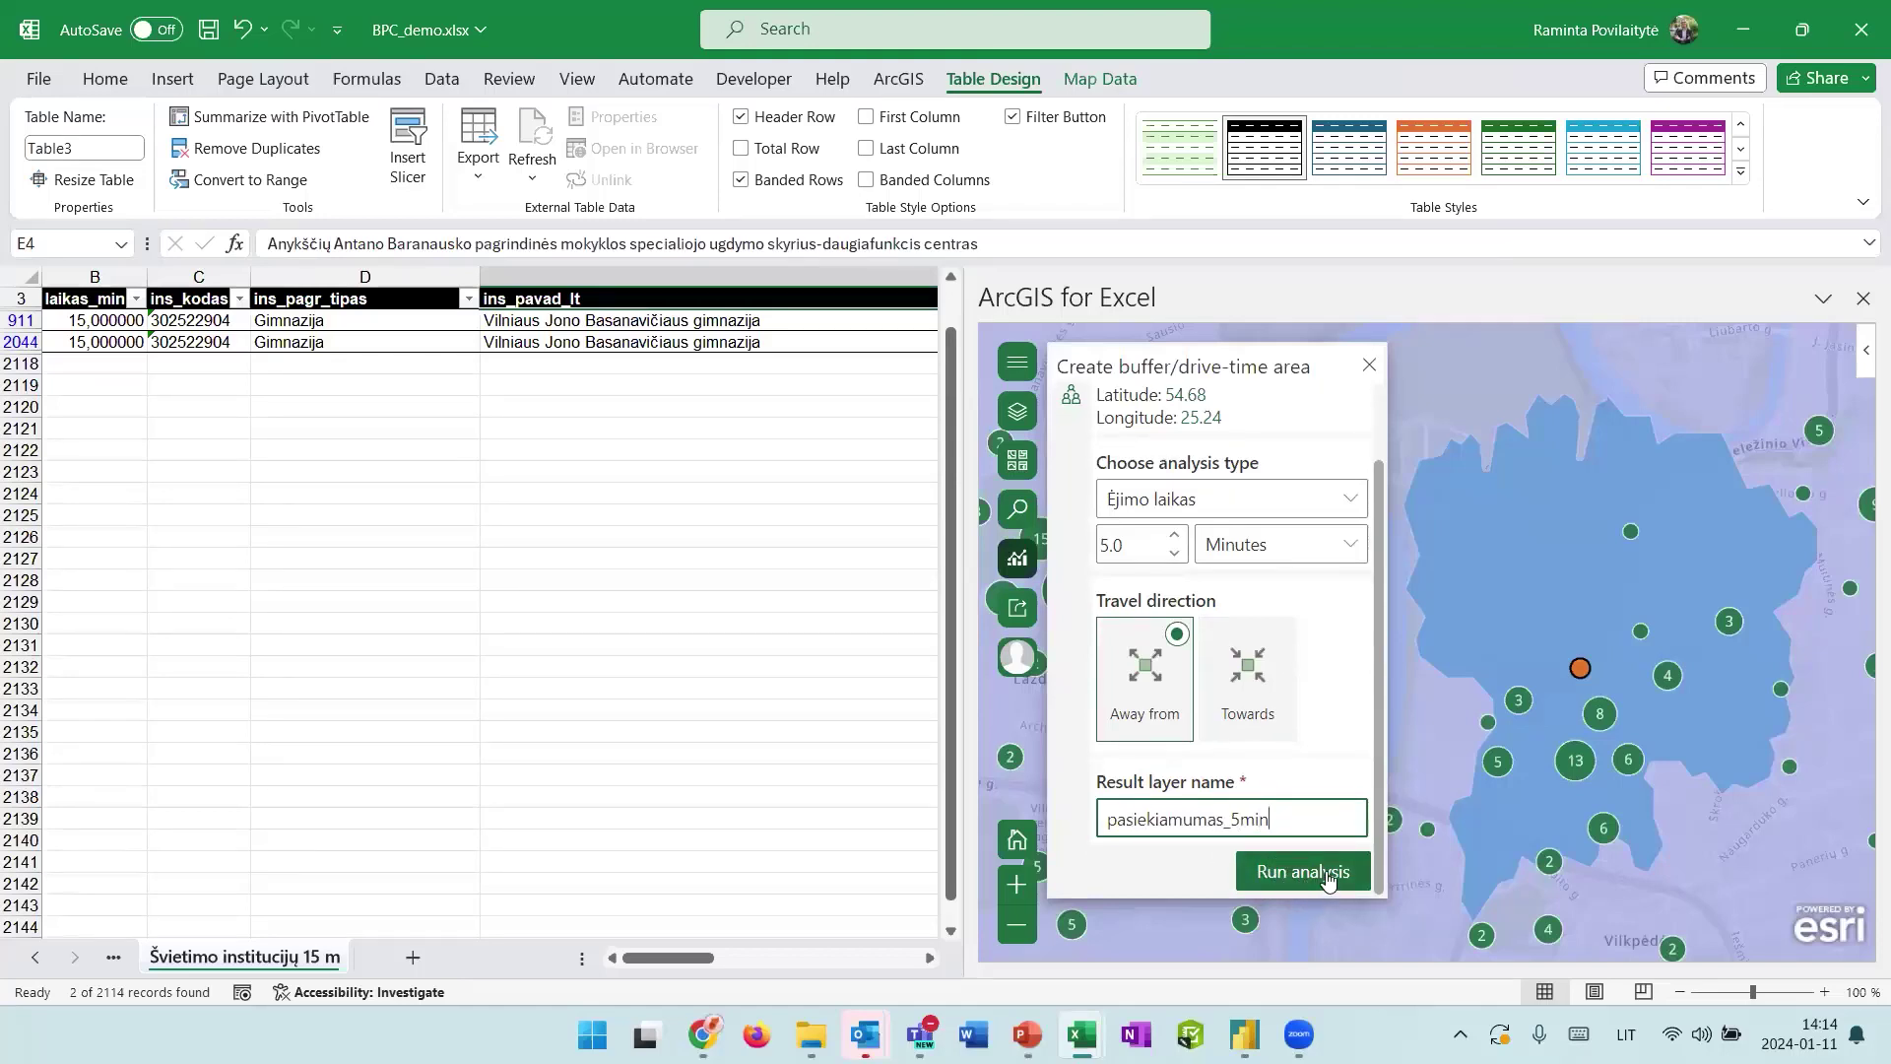
left_click(1322, 874)
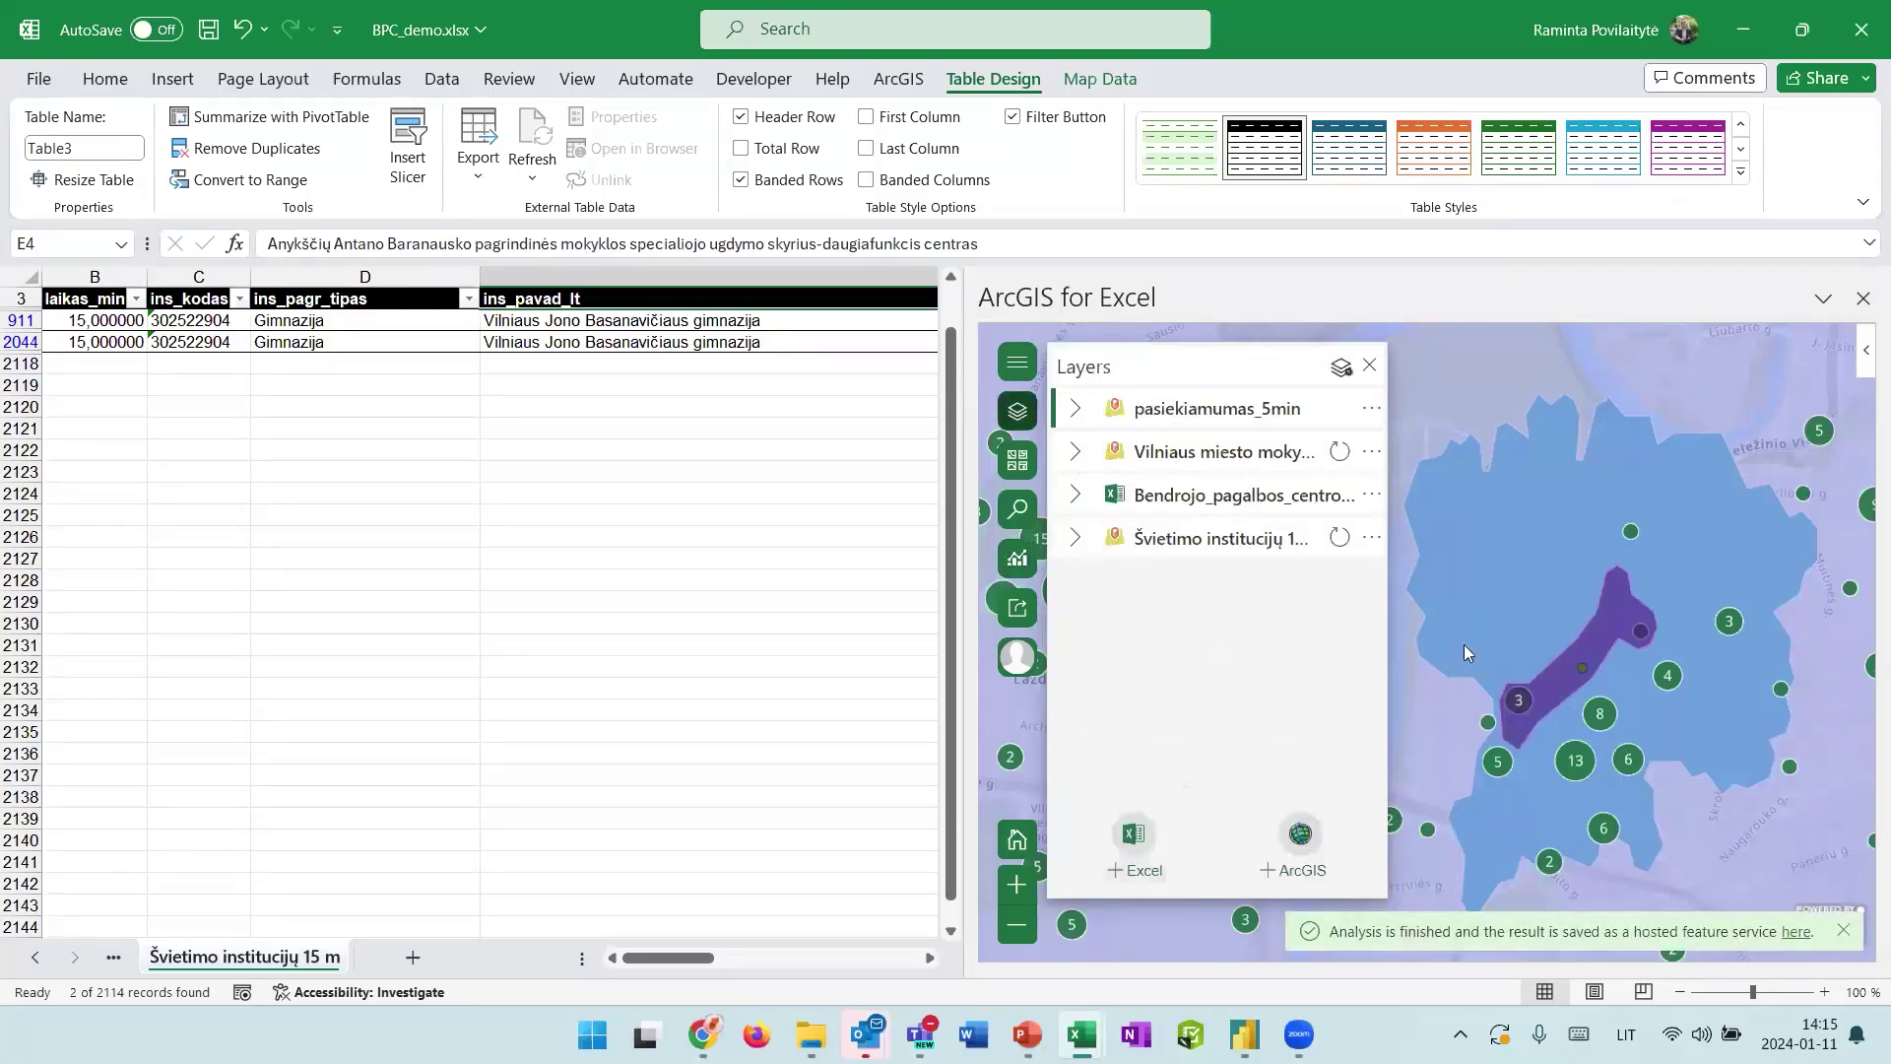
Dismiss the notification, zoom around the 5-minute walking zone, and close the layer list
left_click(1838, 749)
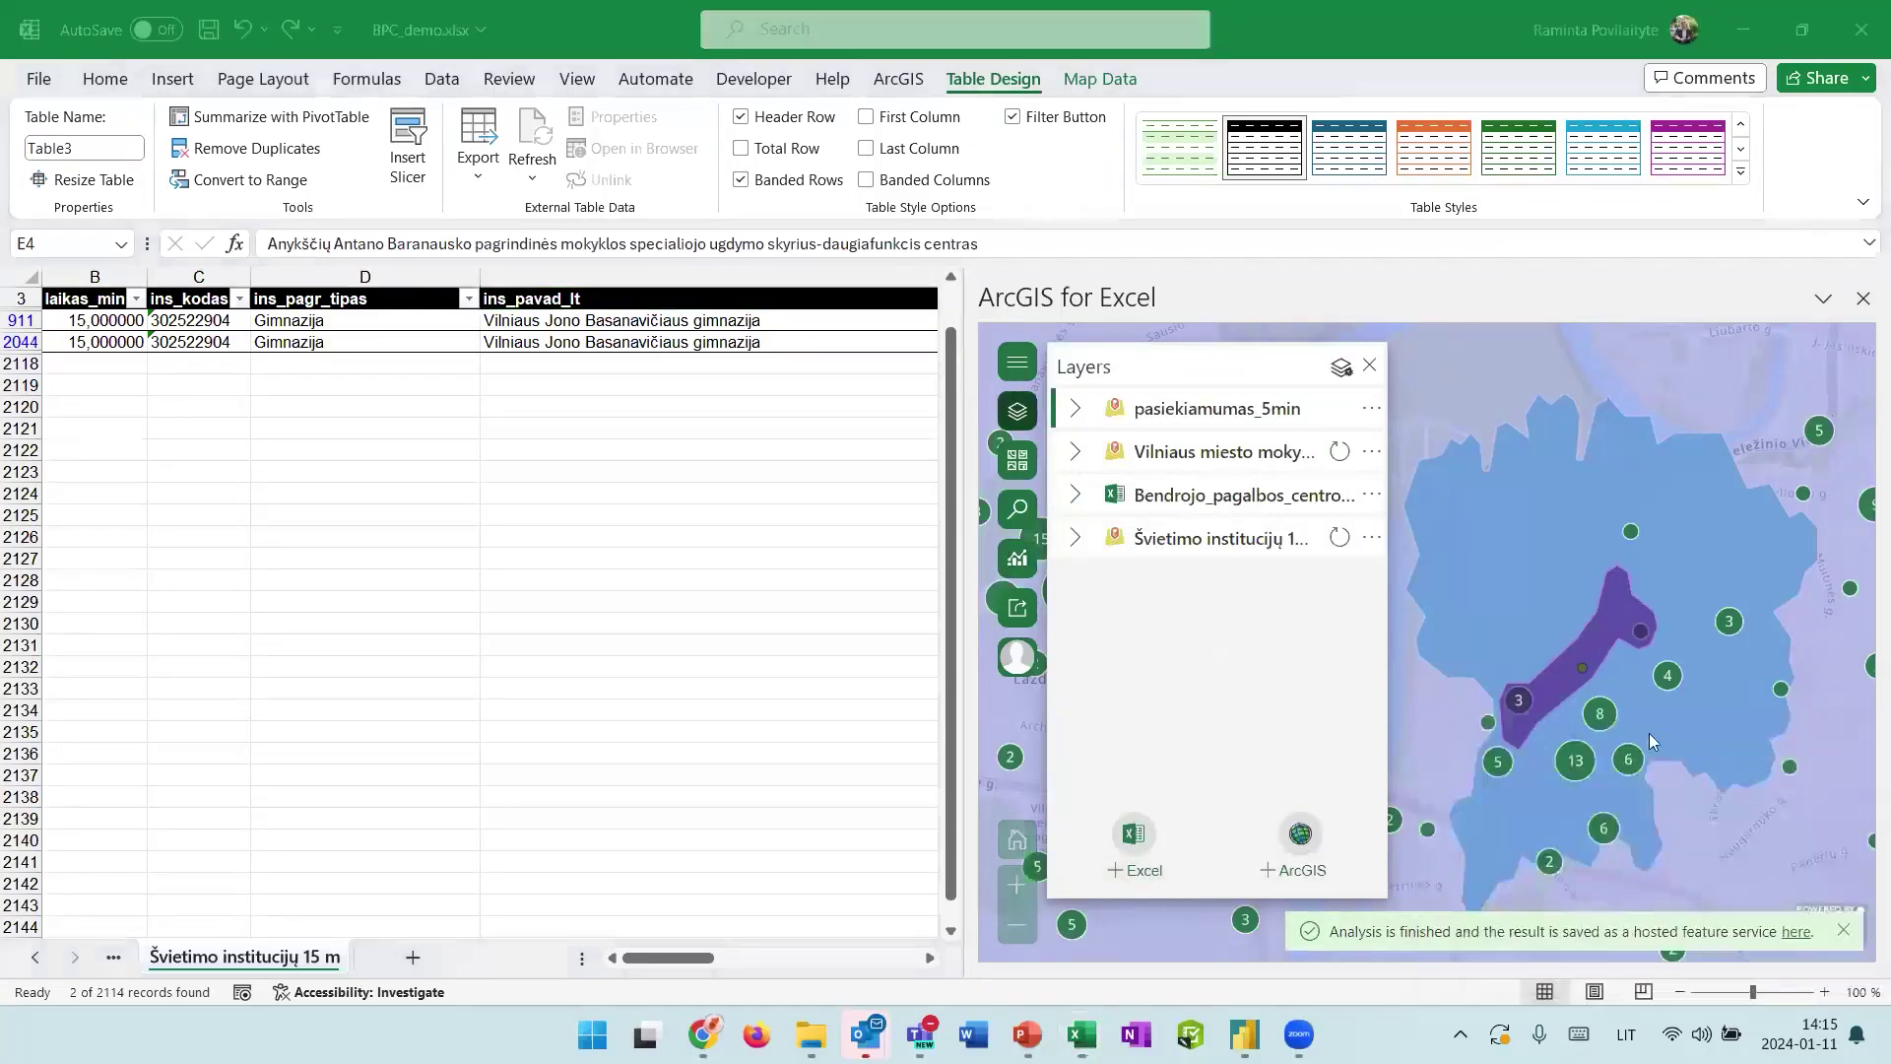
scroll(1582, 676, "up", 2)
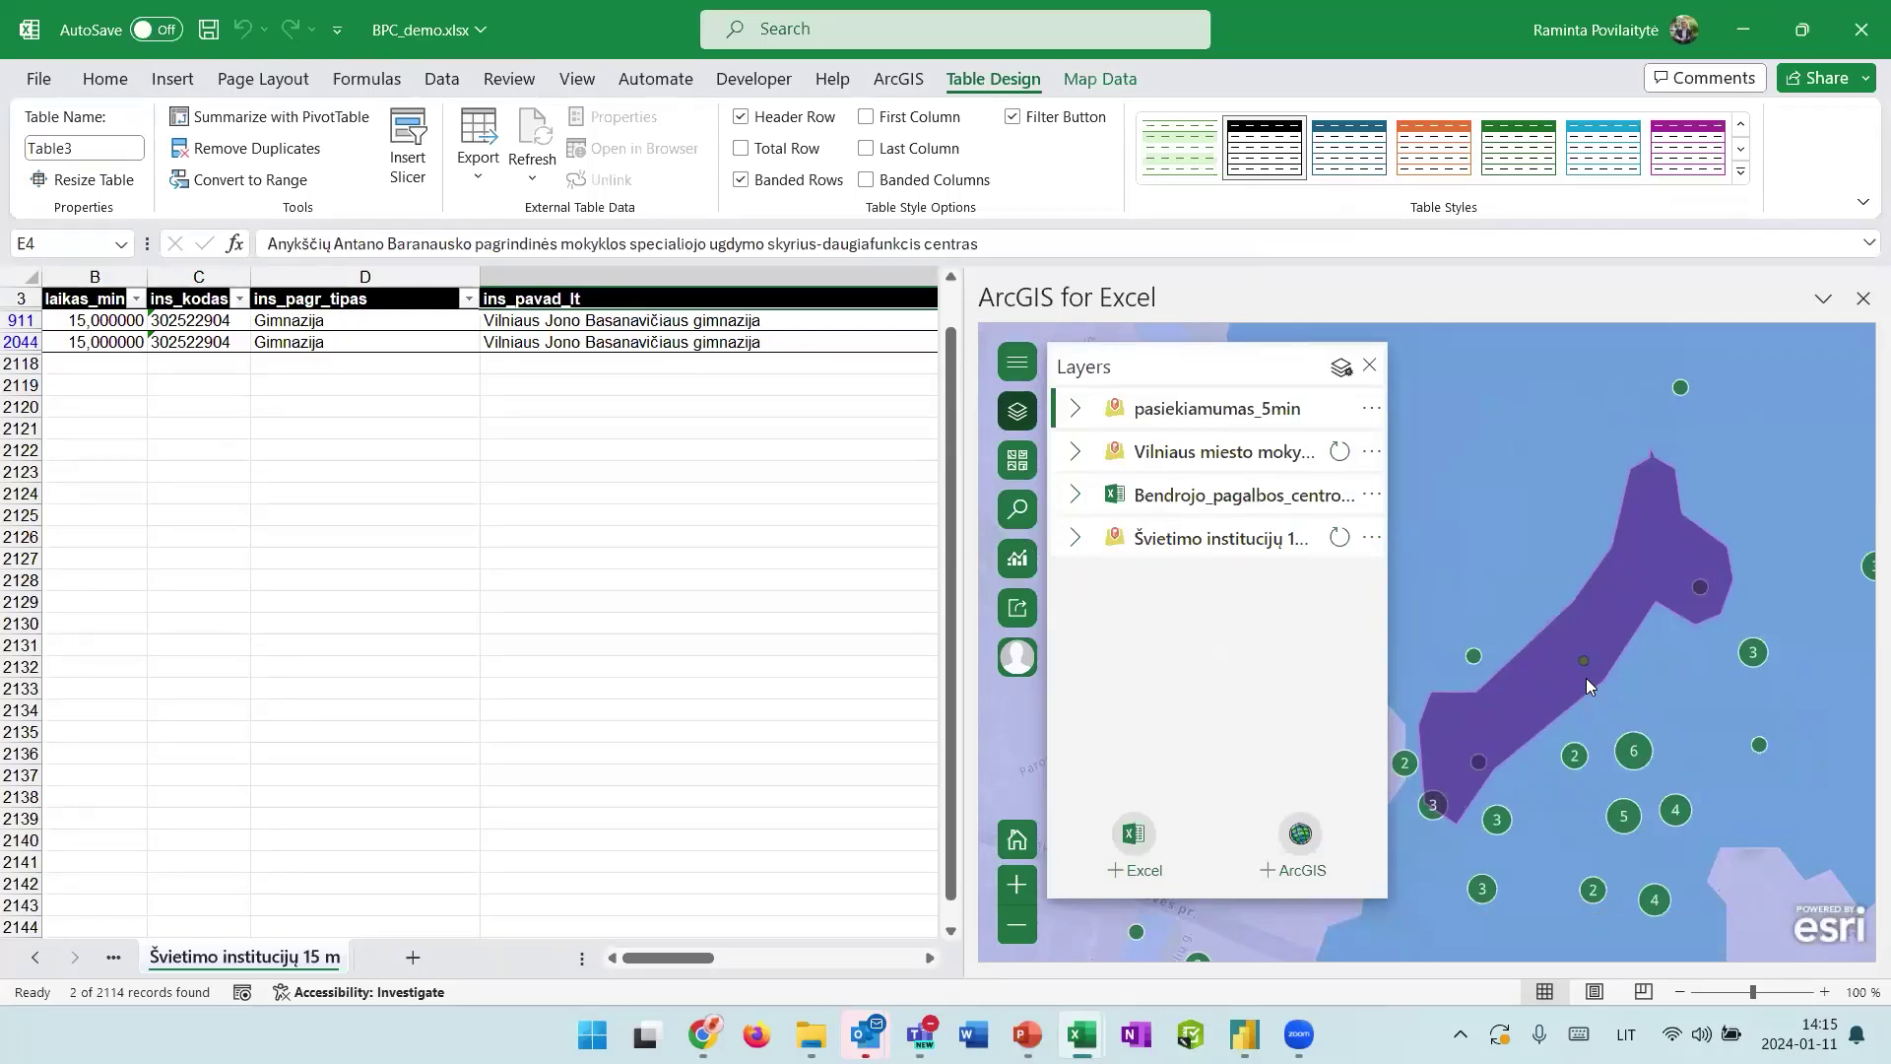
scroll(1586, 677, "down", 2)
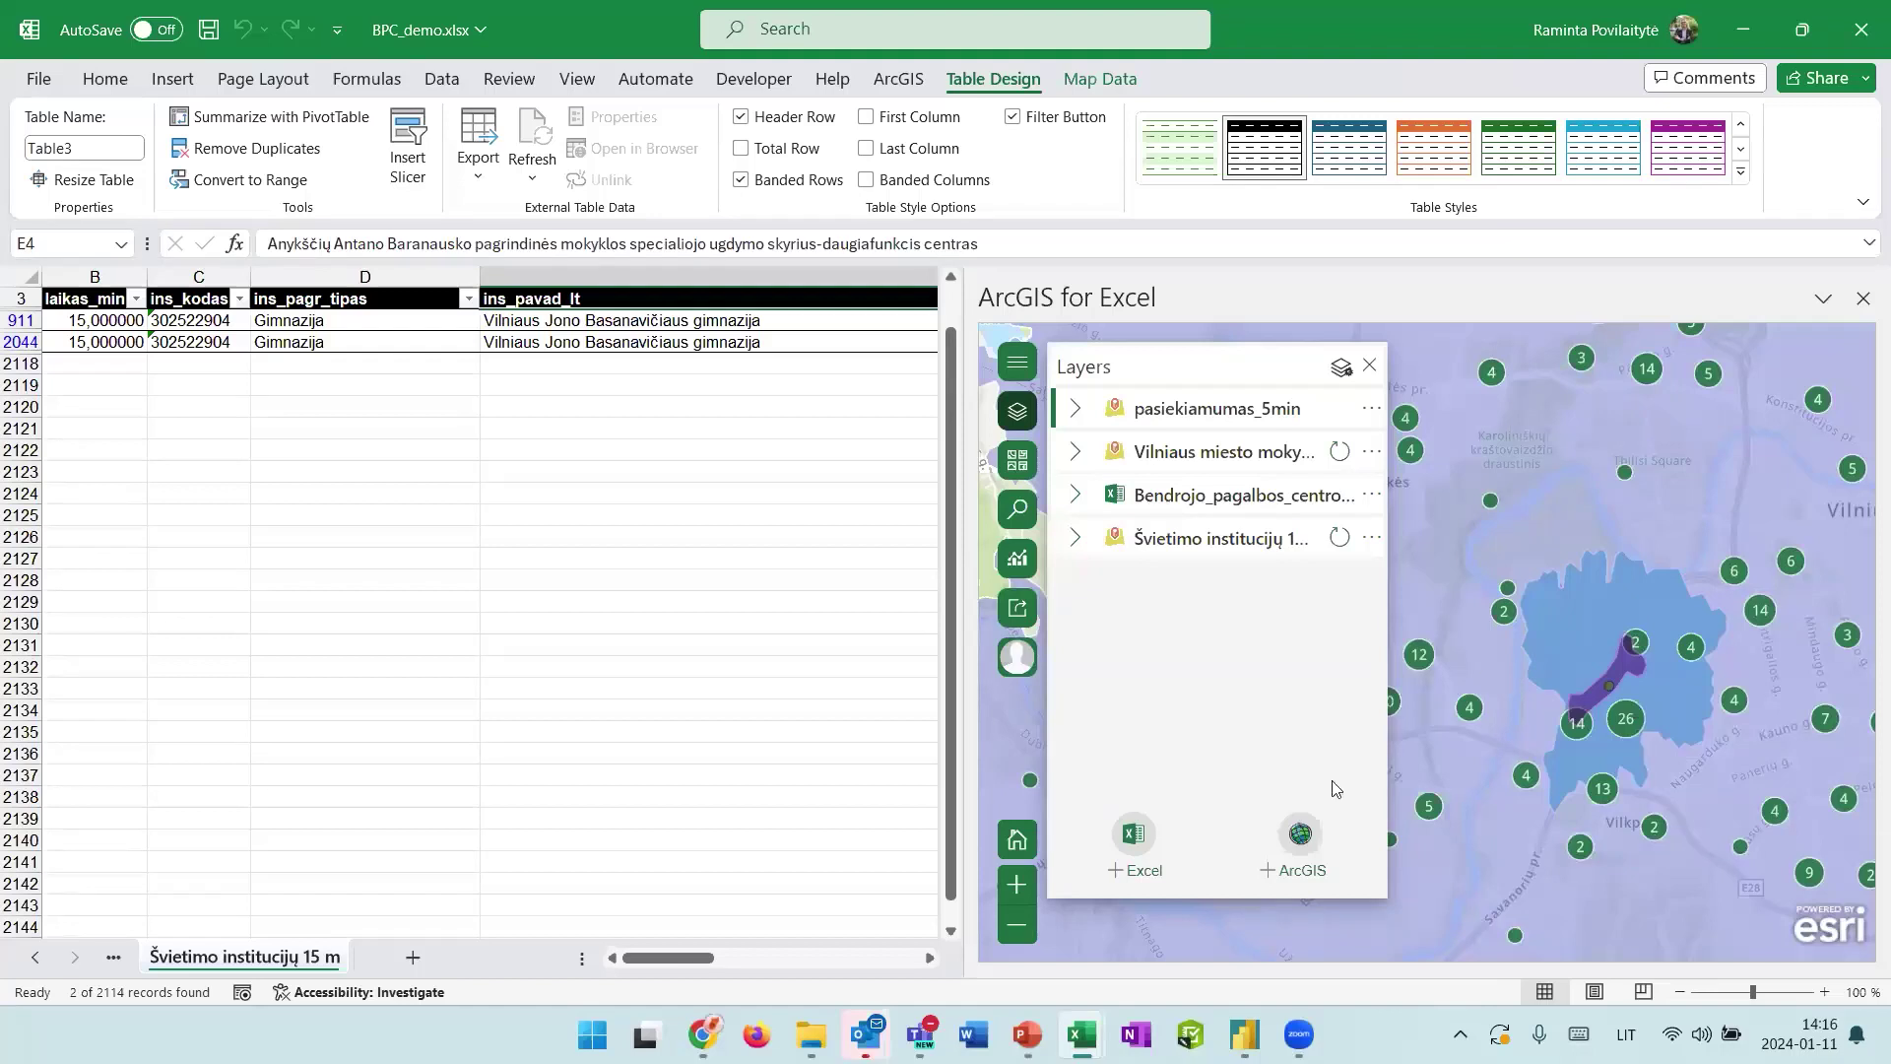
left_click(1370, 366)
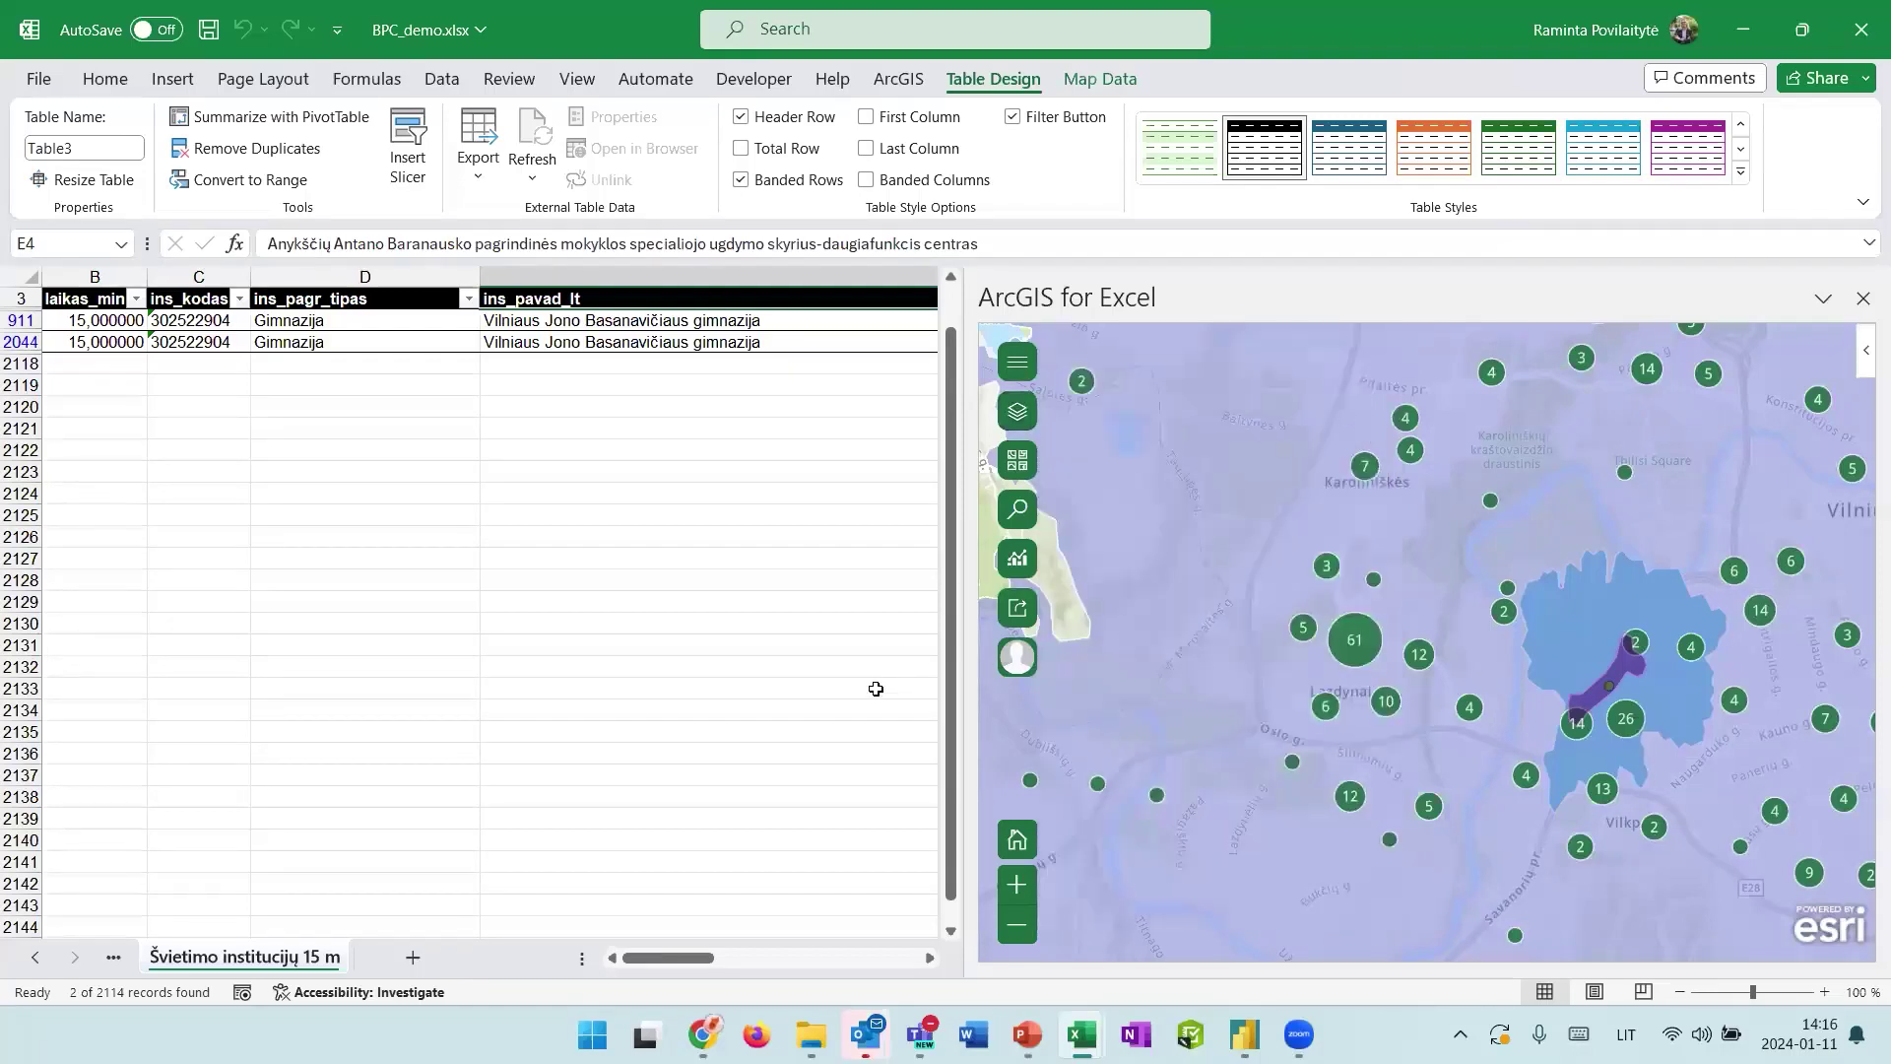
Switch to the klientu_duomenys_demo workbook and show the ArcGIS map beside it
mouse_move(1080, 1034)
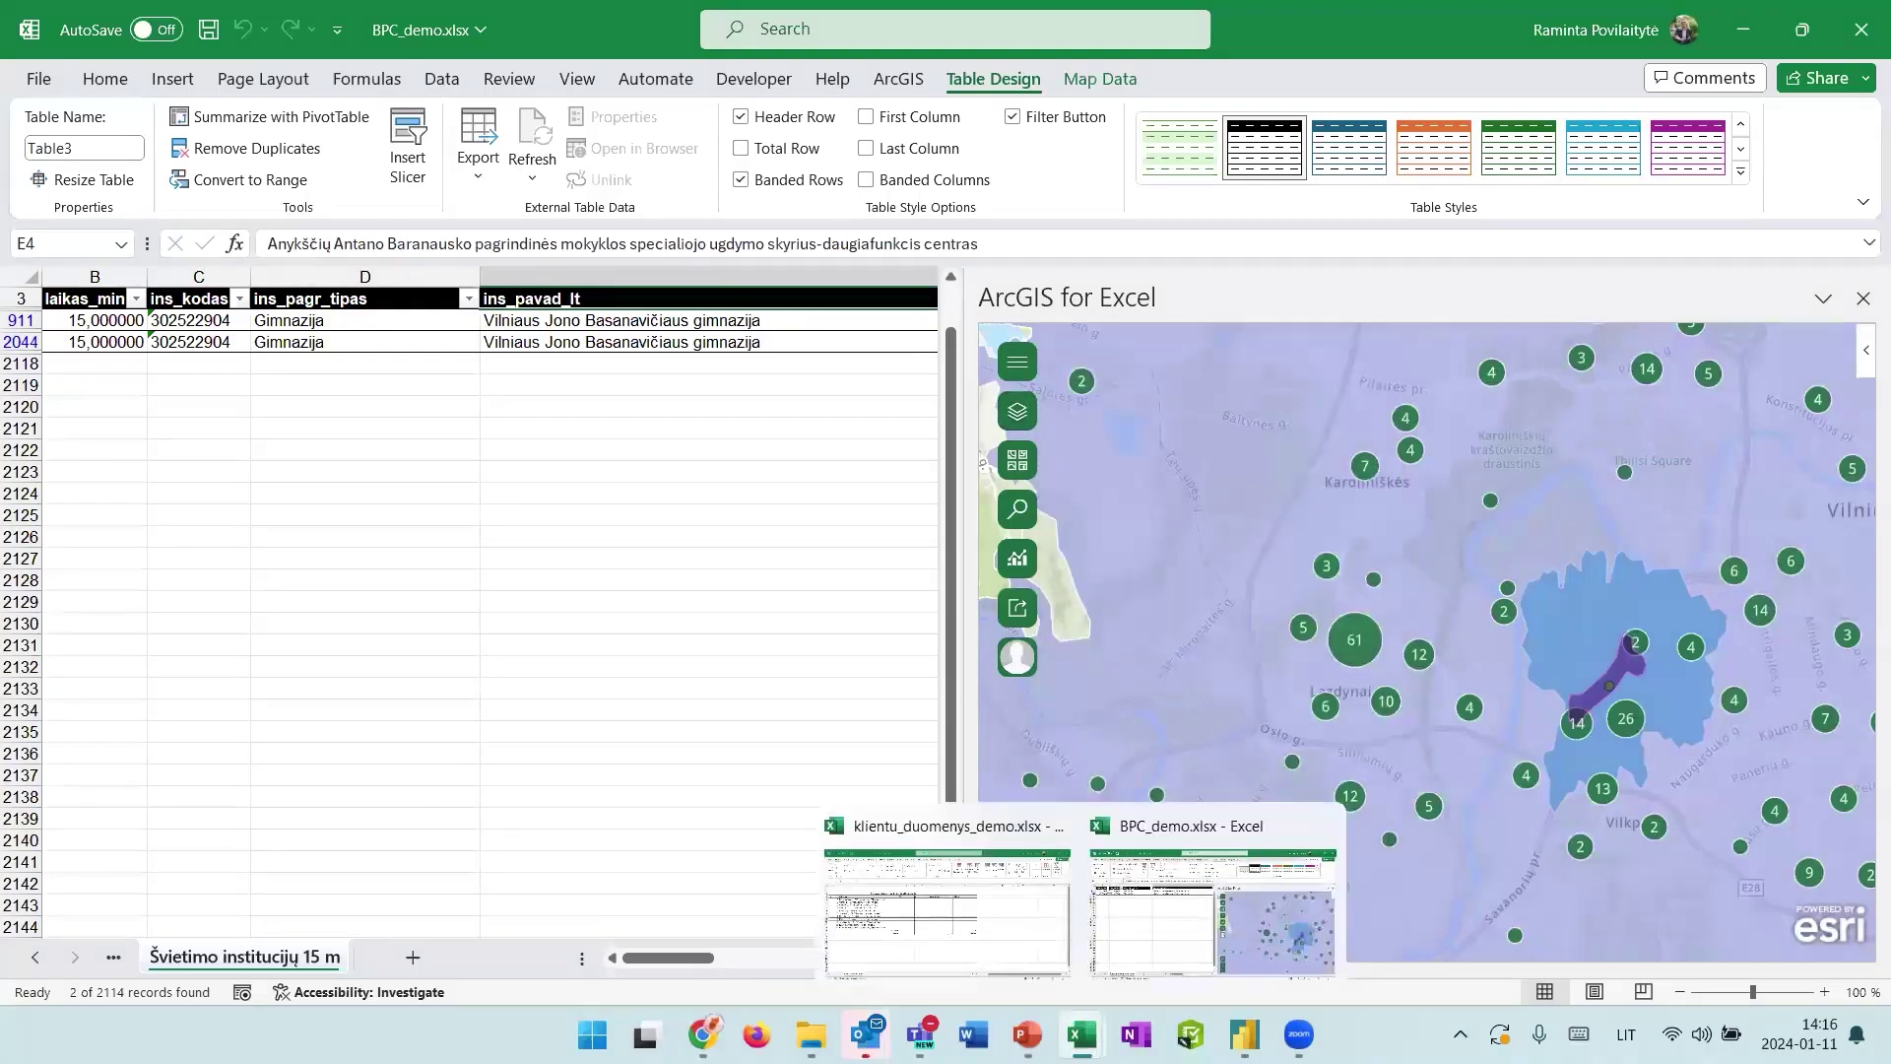
left_click(1046, 924)
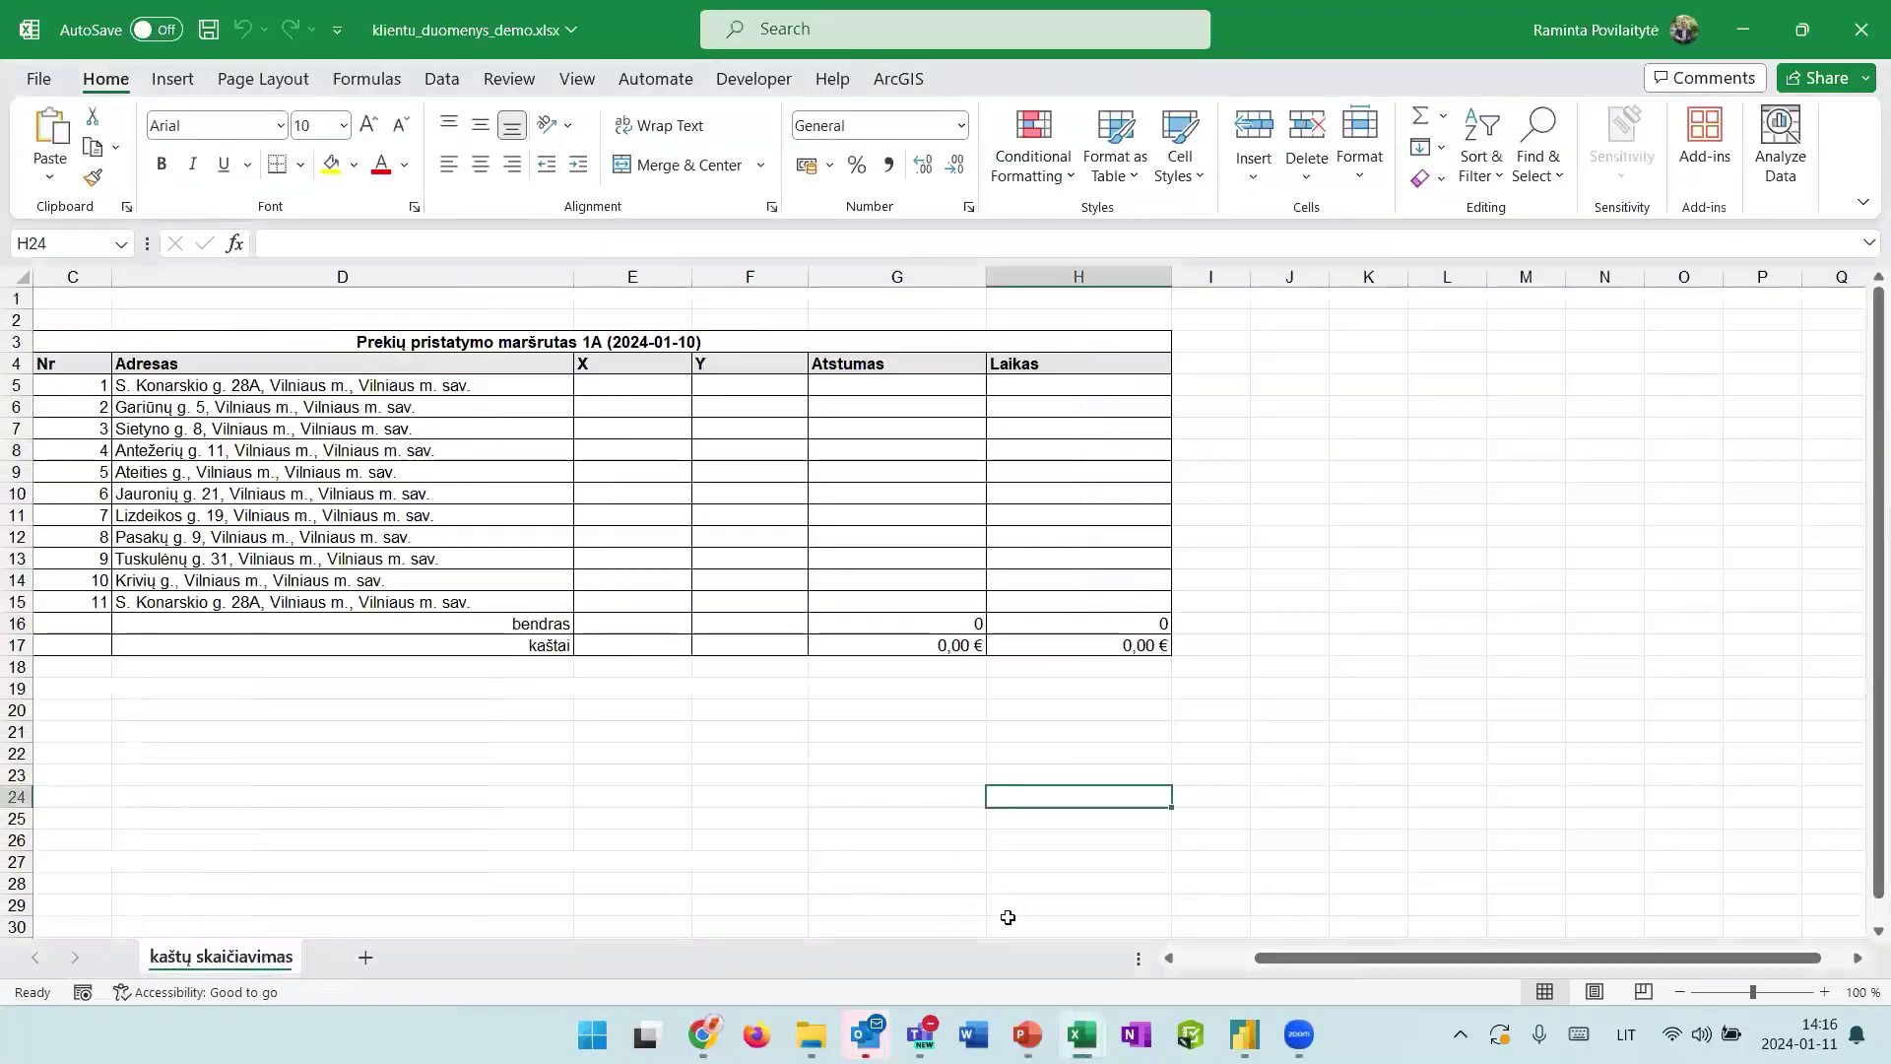
left_click(1382, 774)
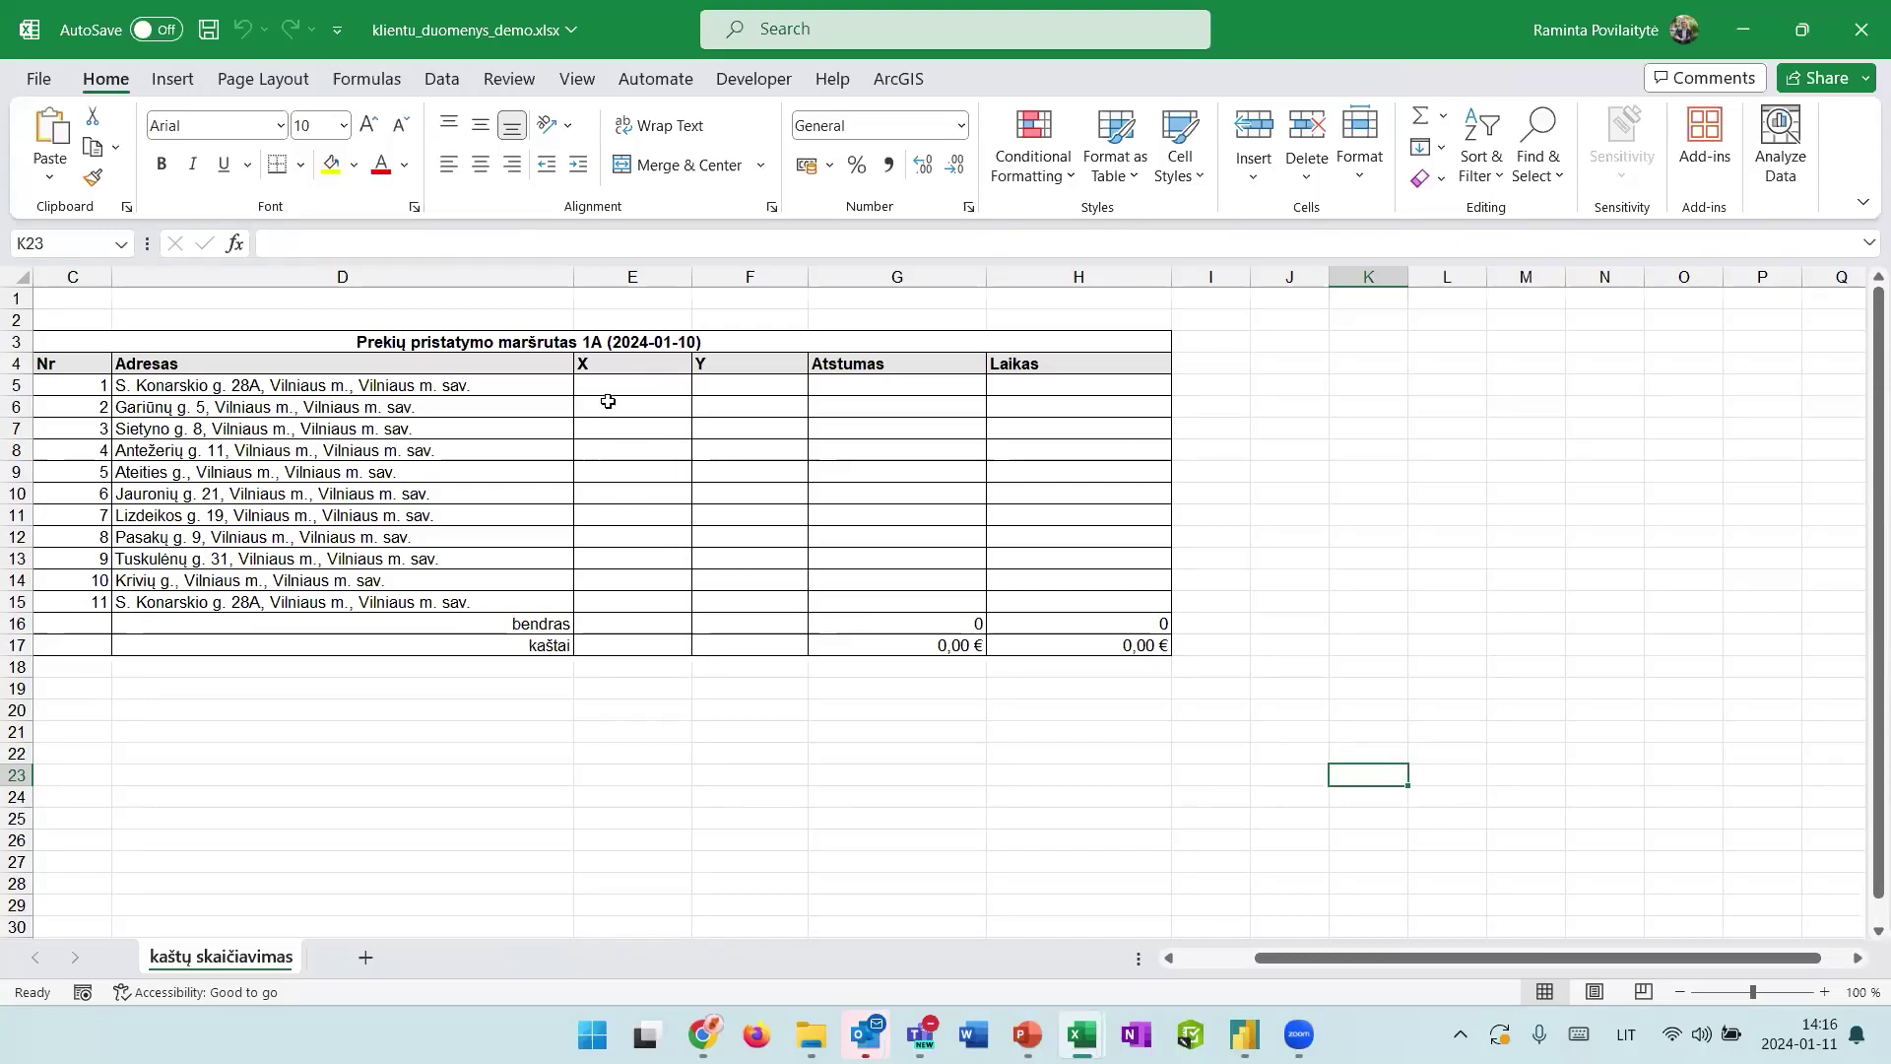
left_click(887, 79)
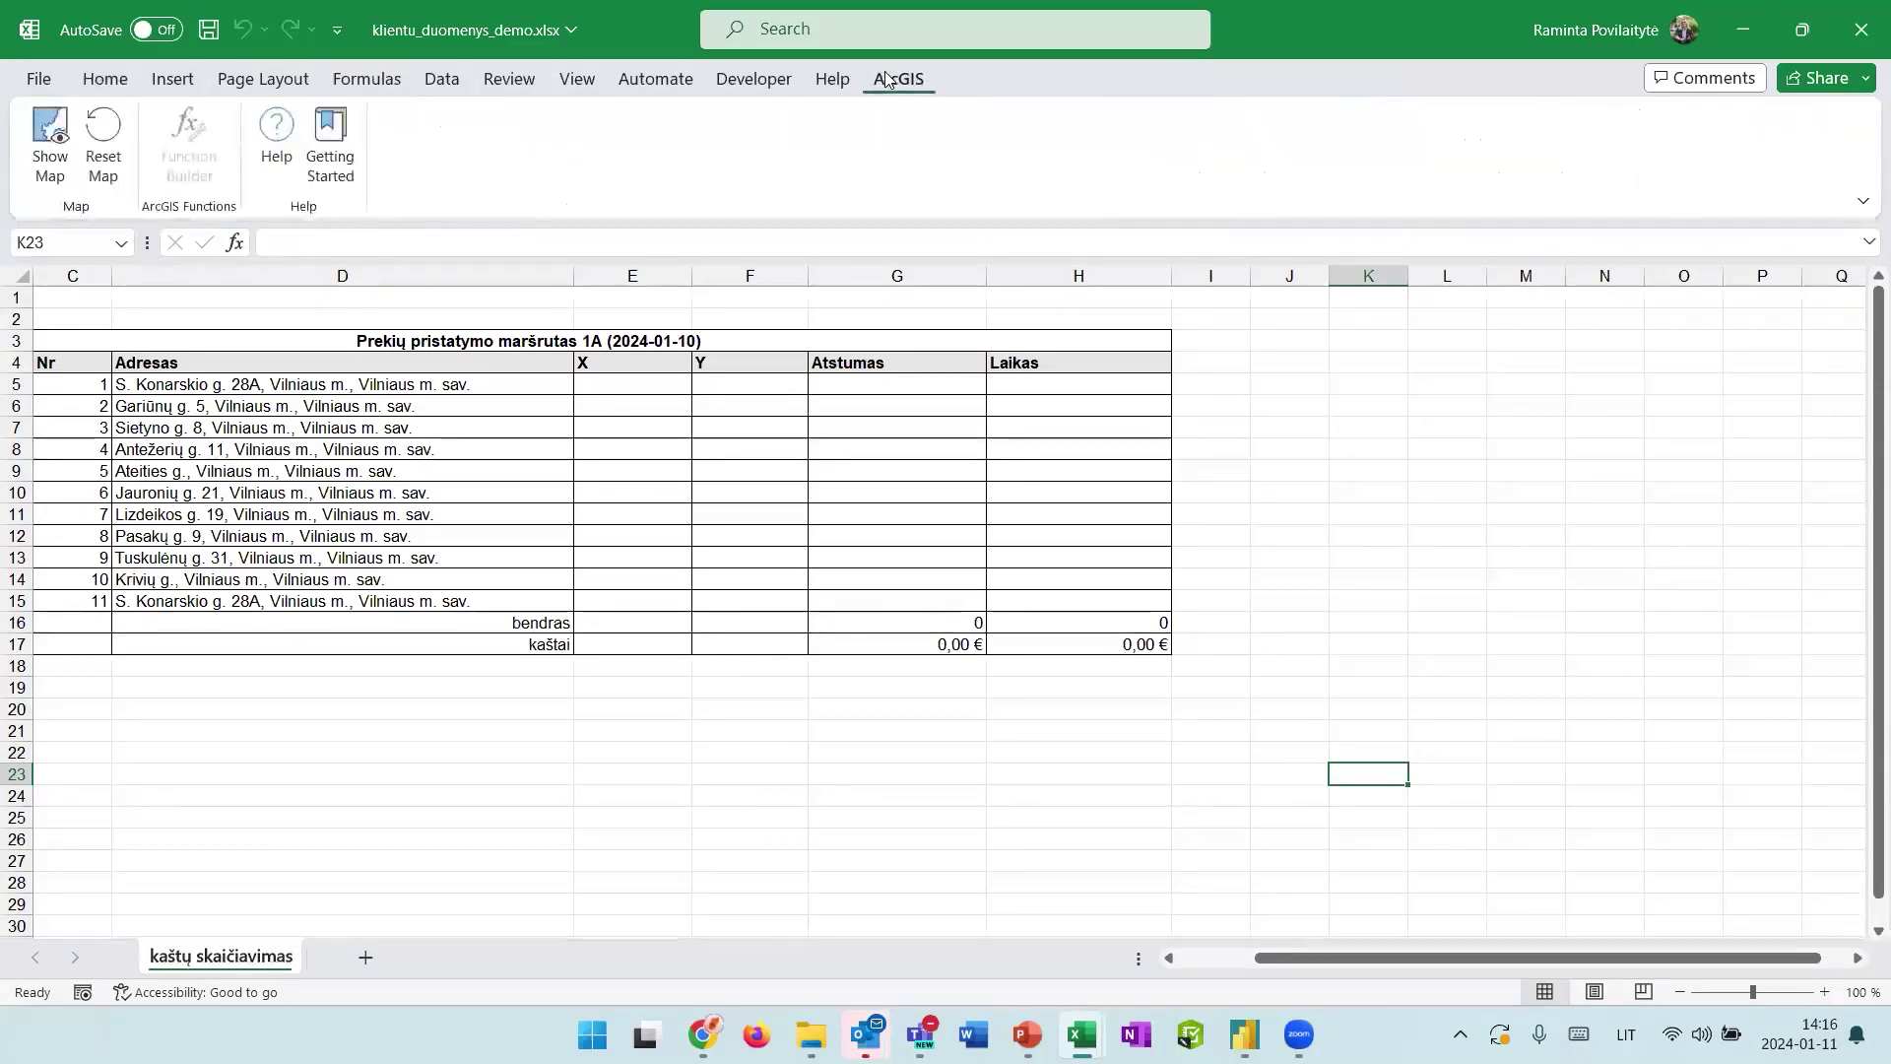
left_click(47, 131)
Sign in to ArcGIS with the account username and password, then widen the map pane
left_click(1518, 662)
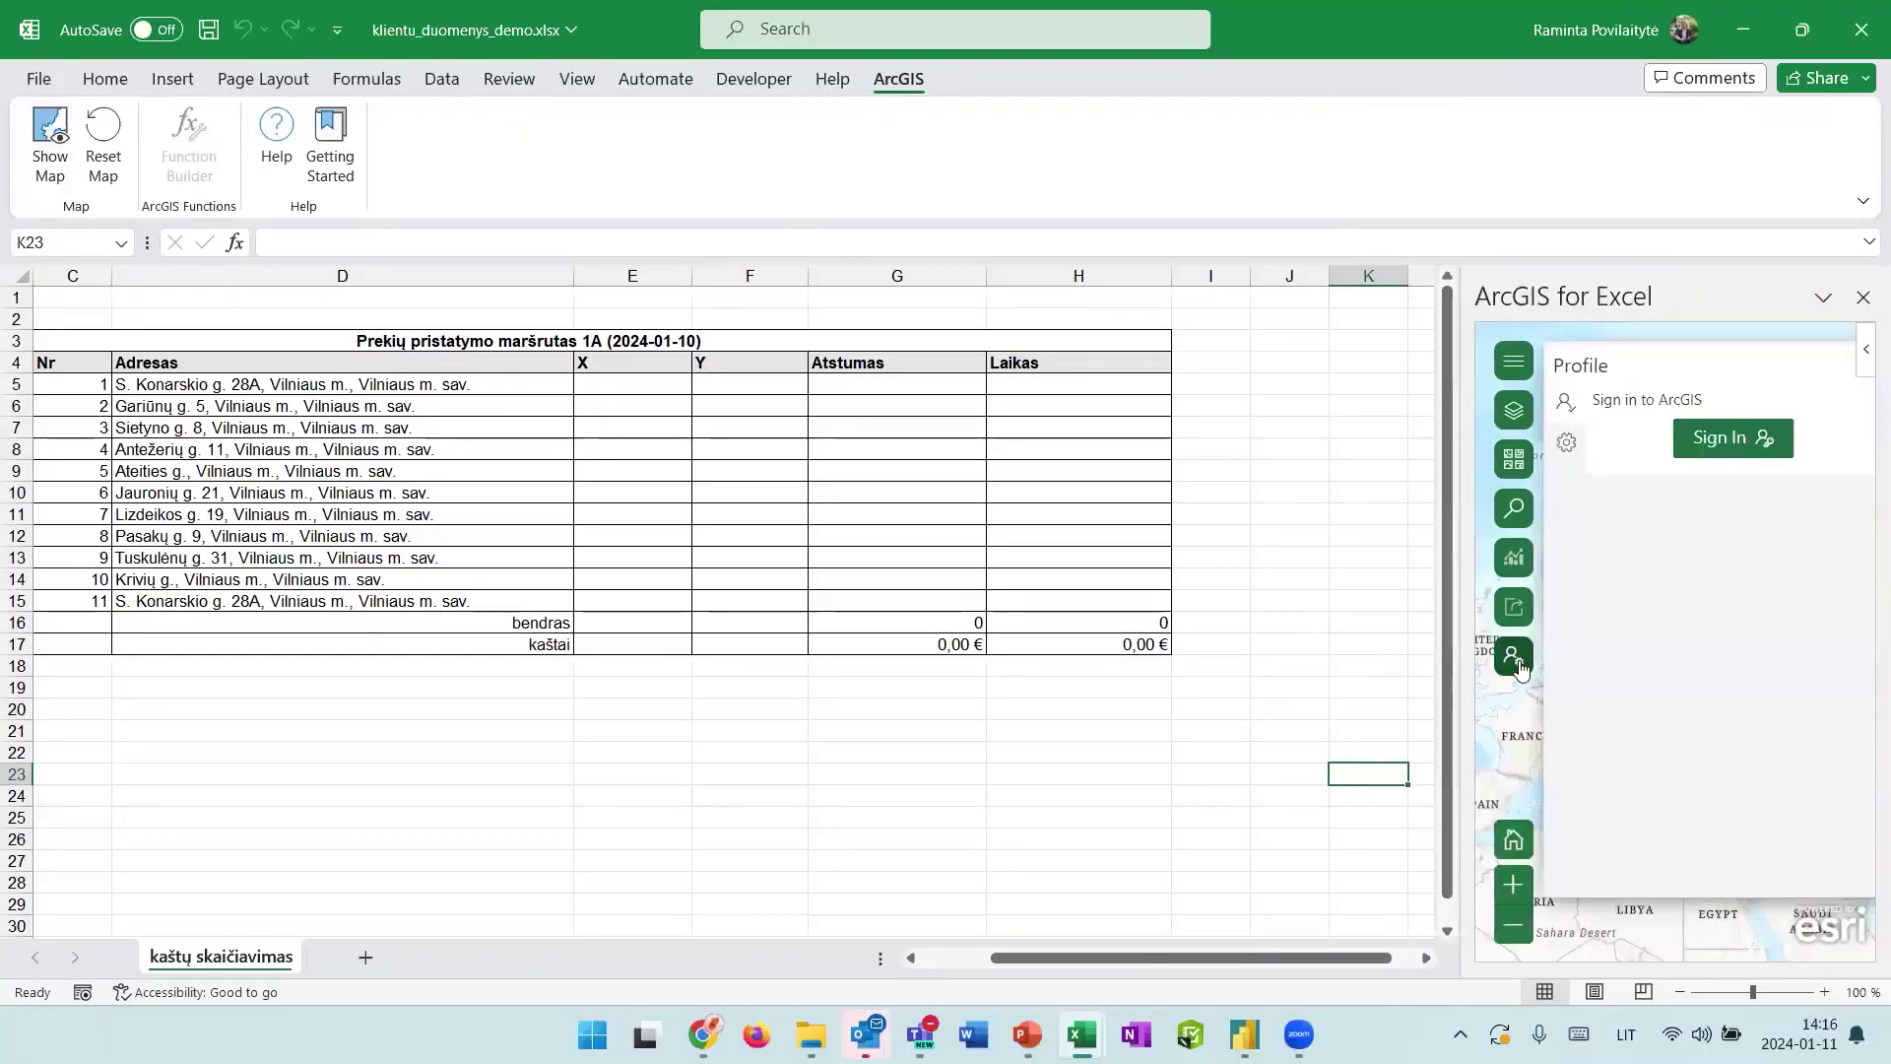
left_click(1731, 440)
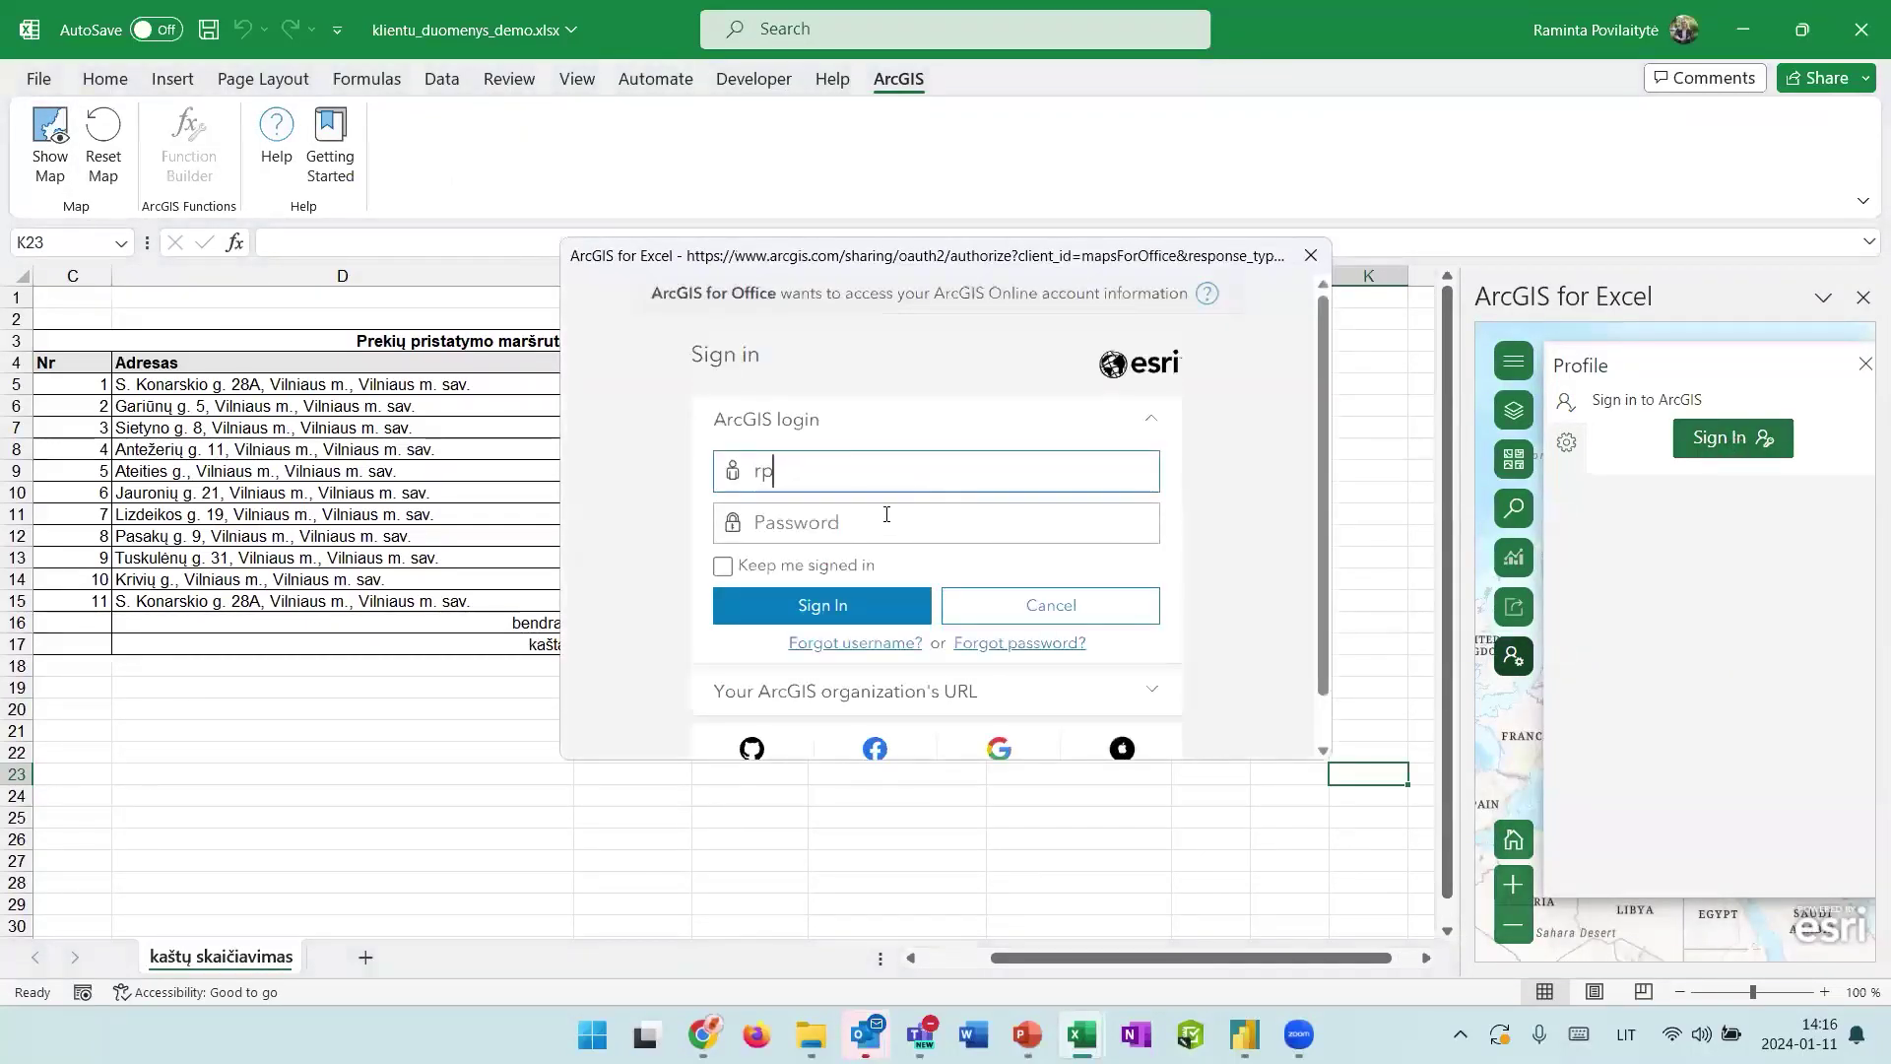
left_click(887, 513)
type("••••••••••")
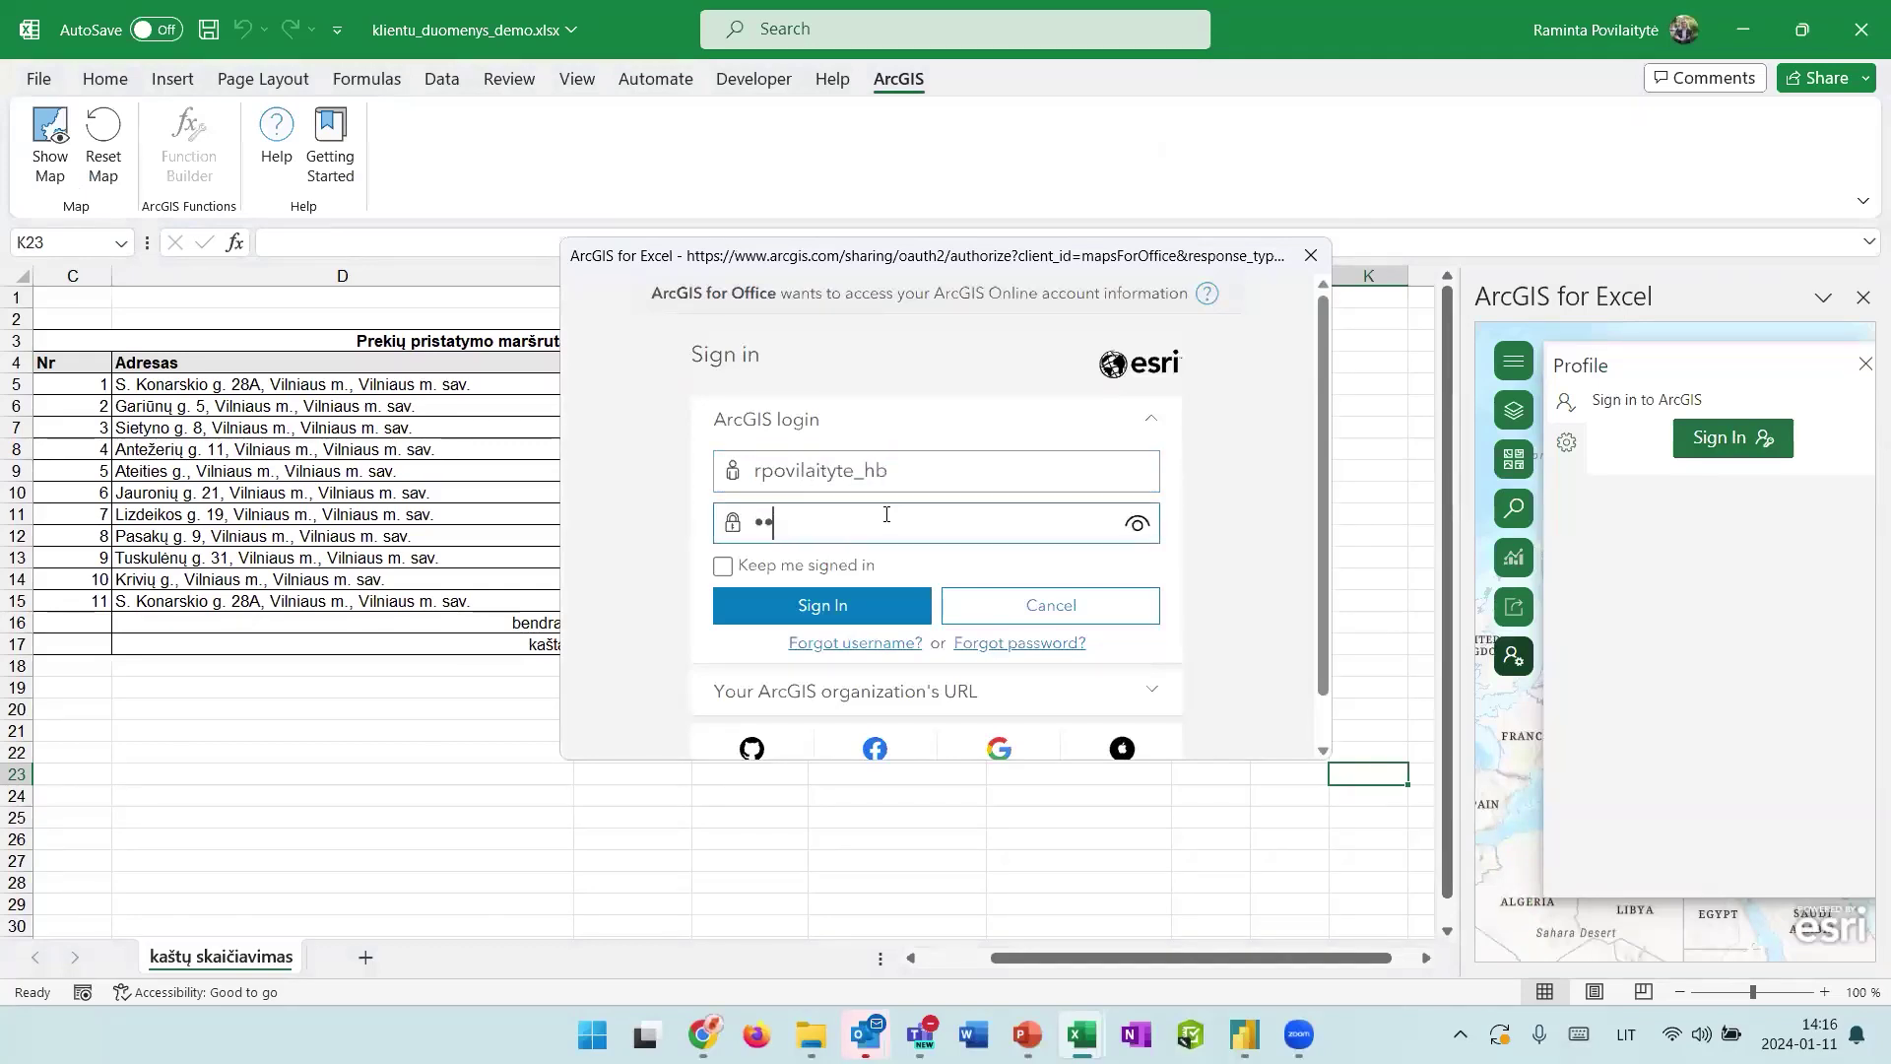
key("Return")
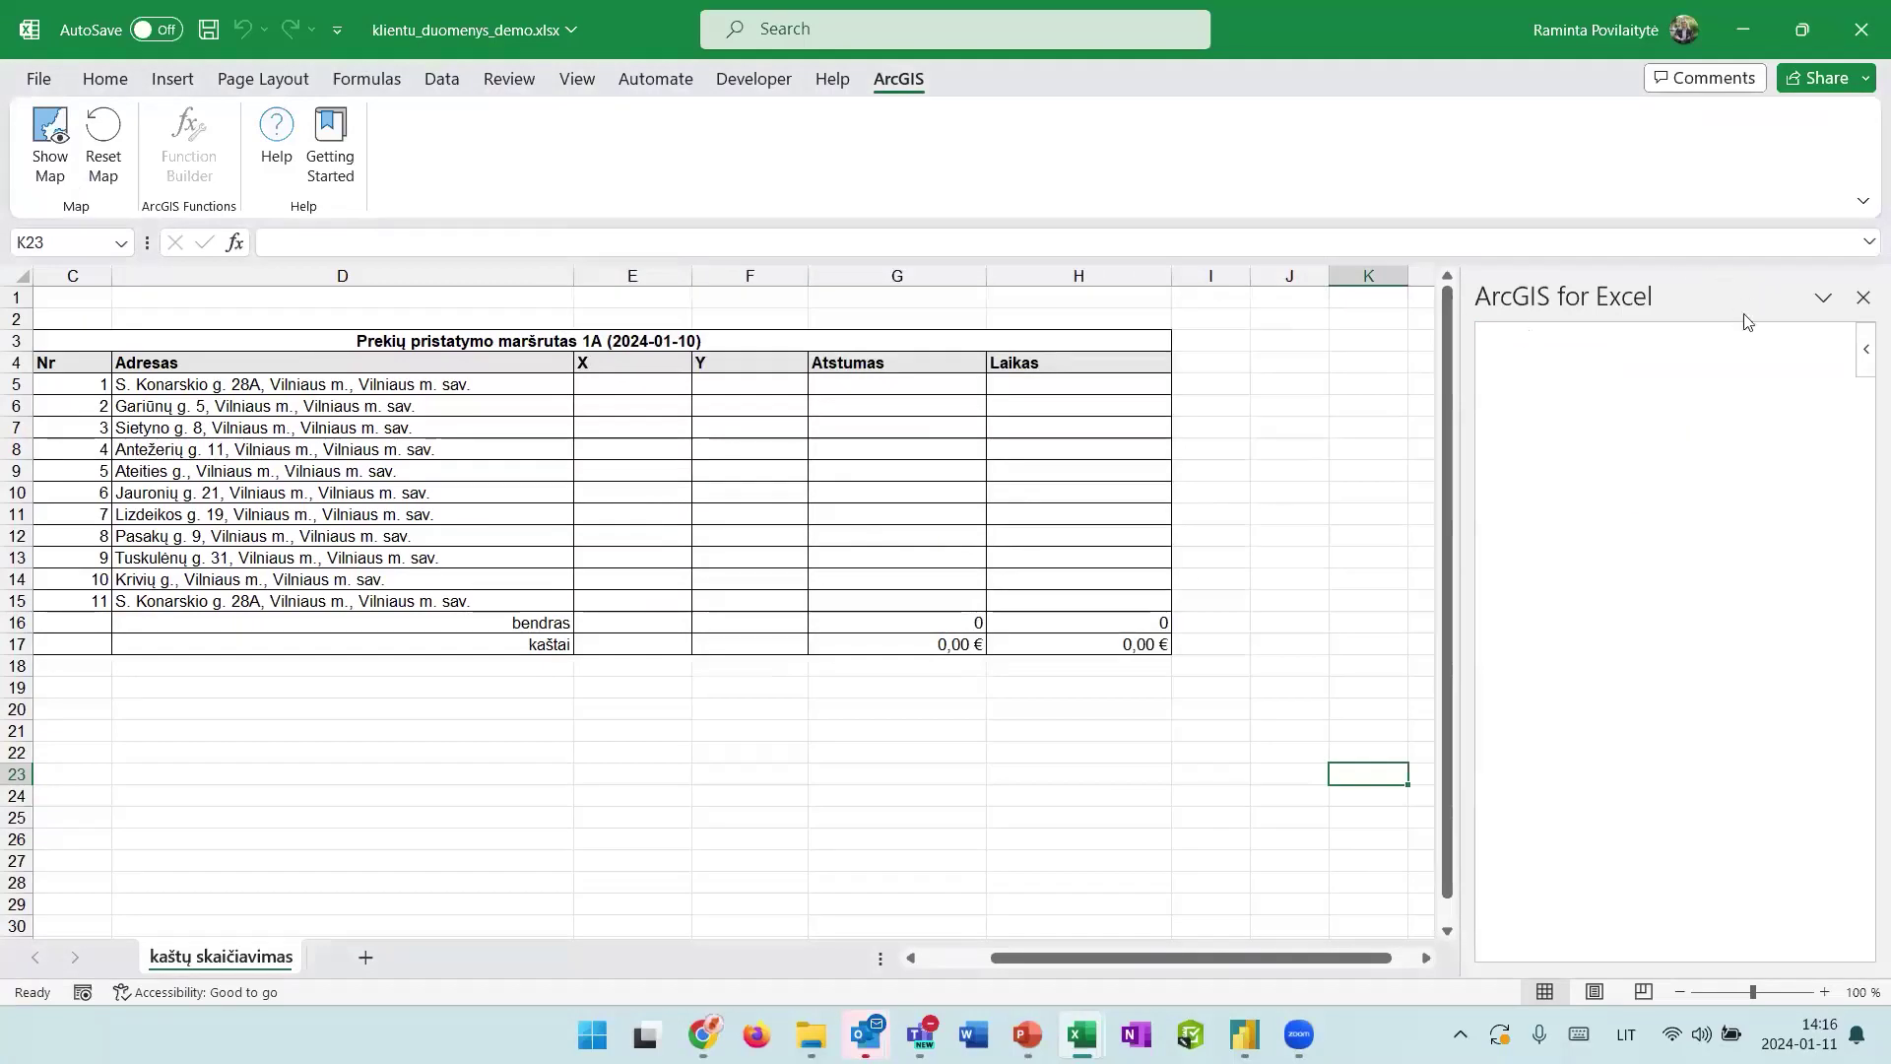
left_click_drag(1464, 354, 1261, 401)
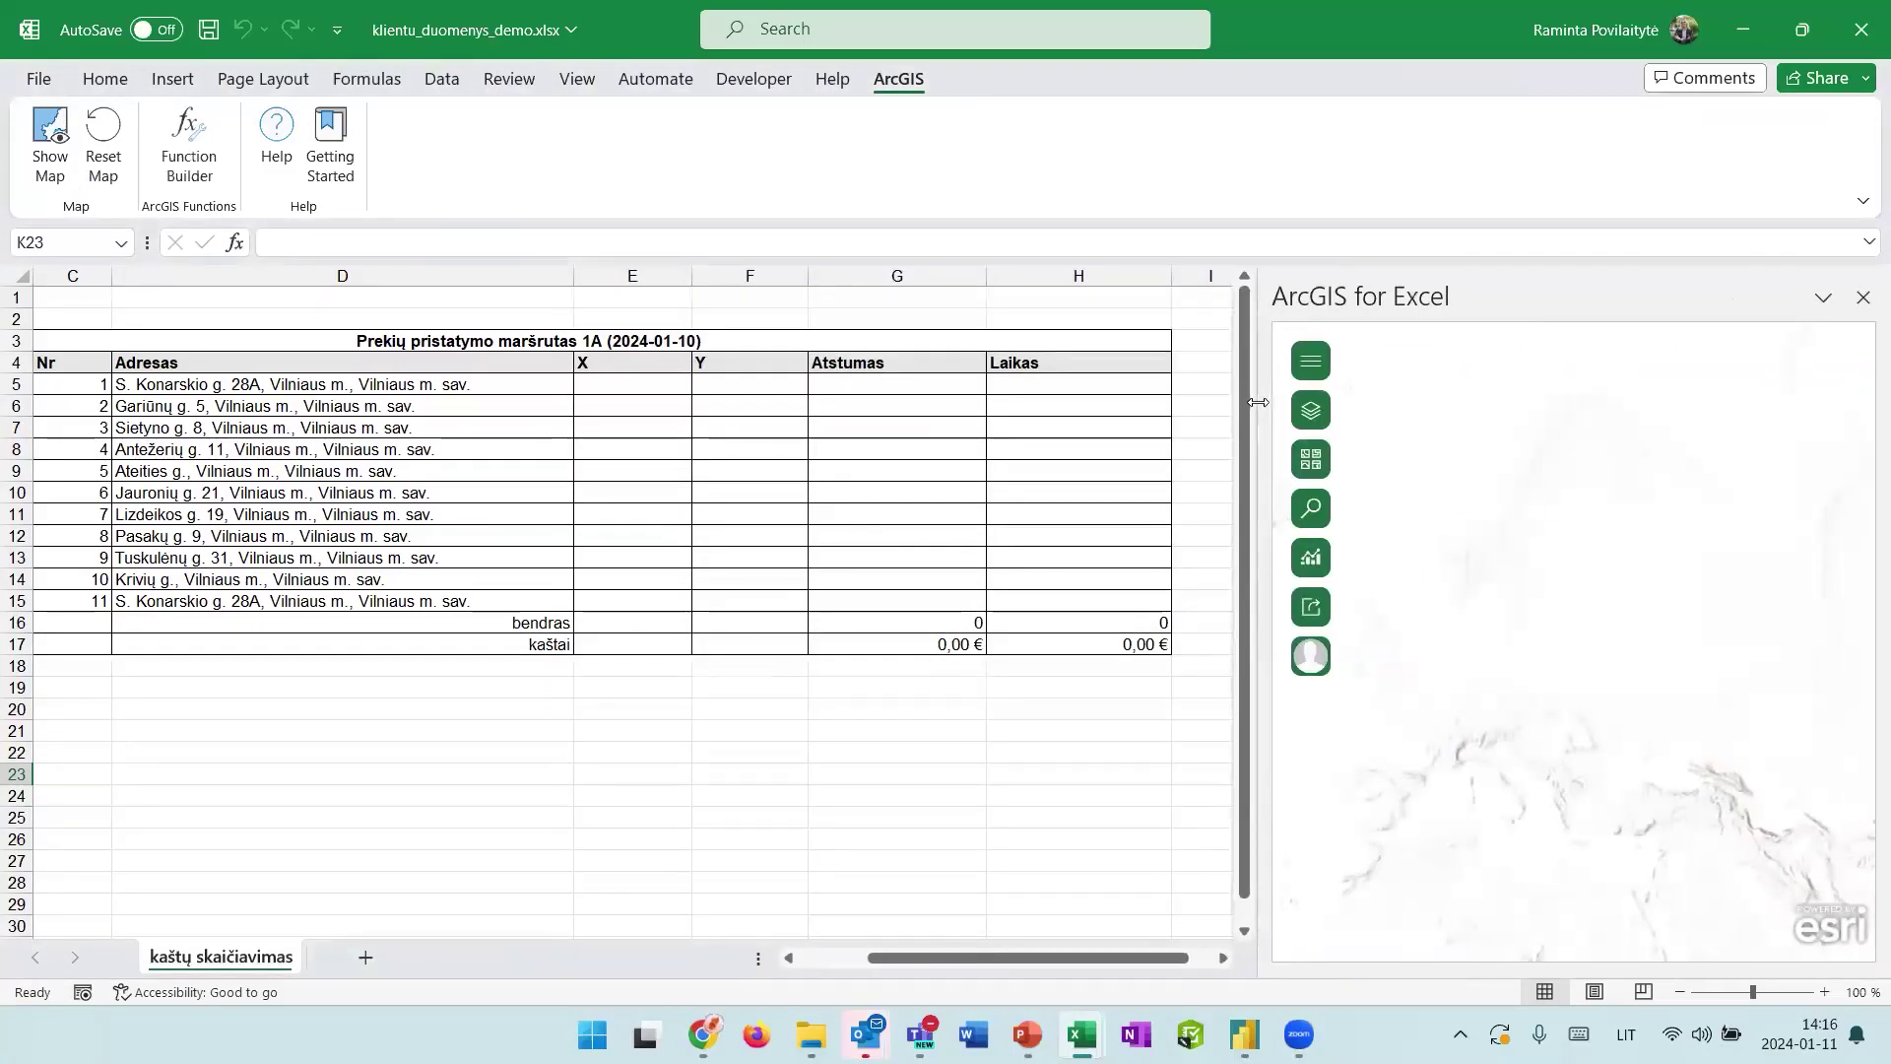
Insert an ARCGIS.GETCOORDINATES formula into cell E5 from the Function Builder's Geocoding functions
left_click(198, 164)
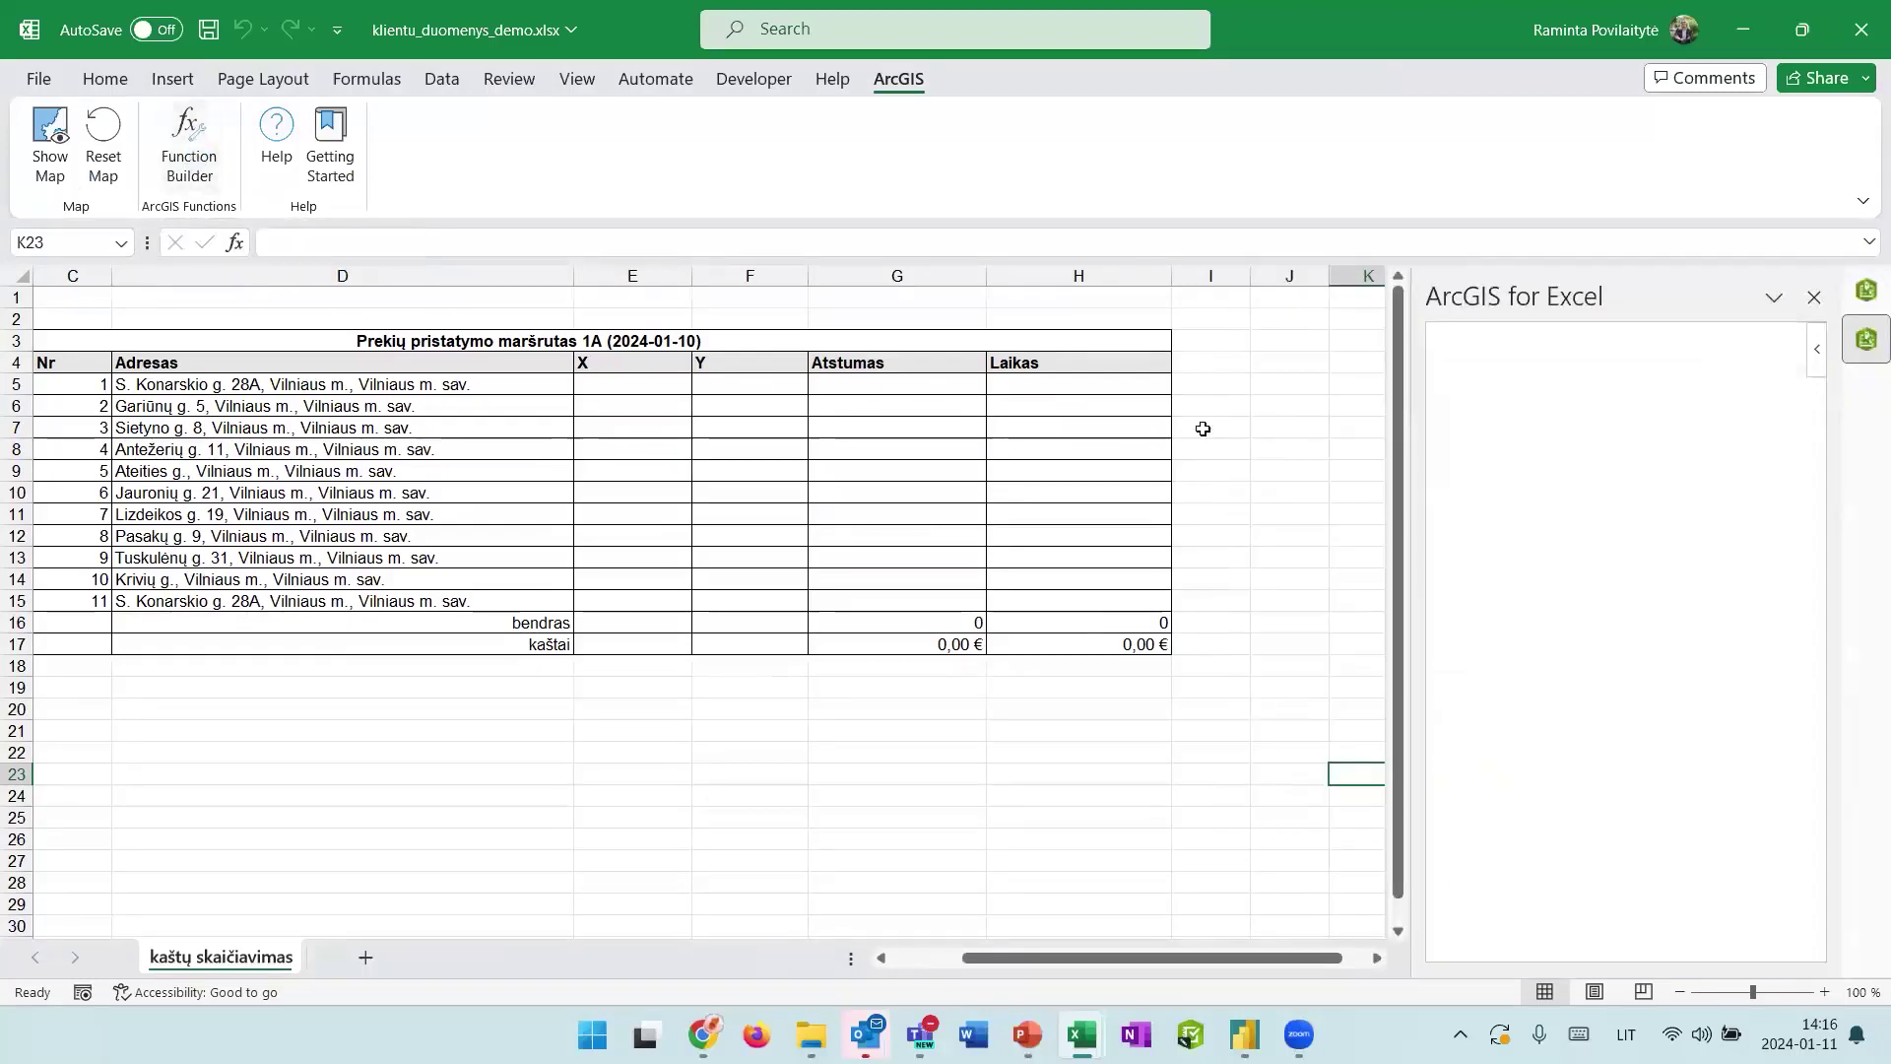
left_click_drag(1412, 423, 1234, 443)
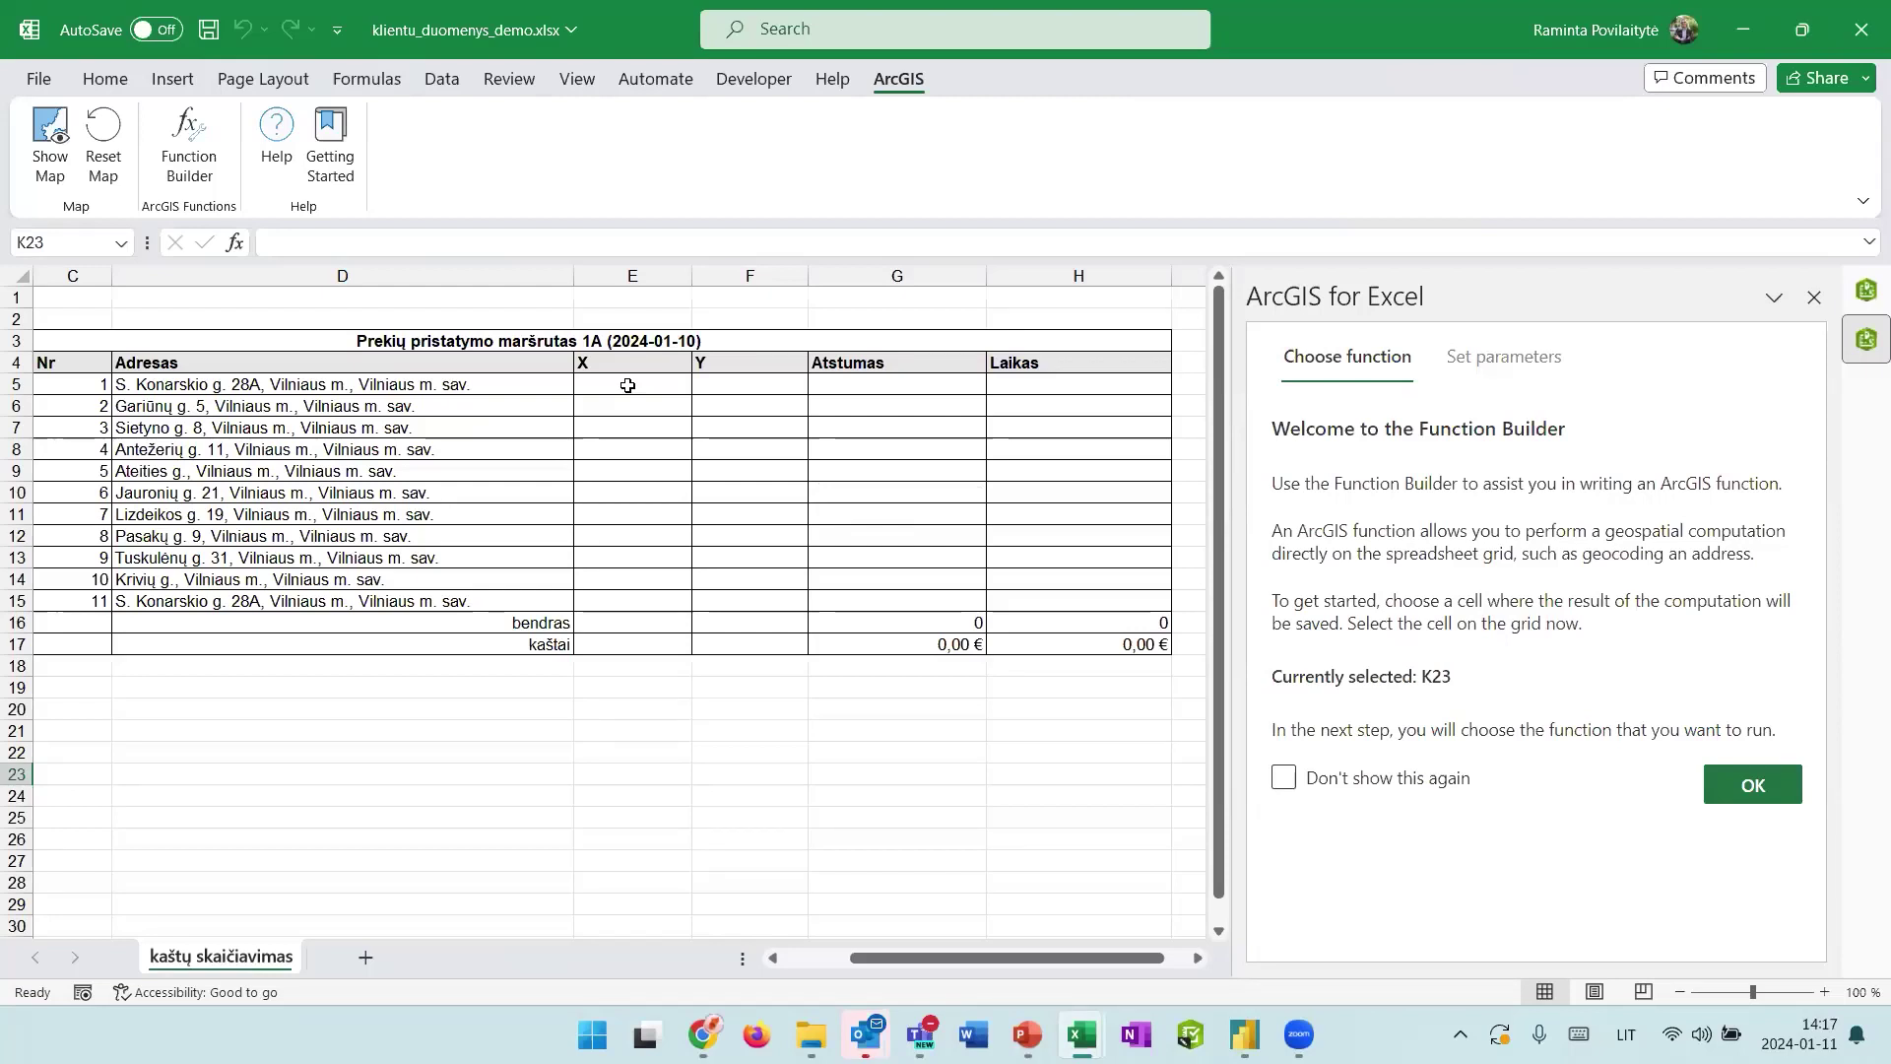
left_click(628, 385)
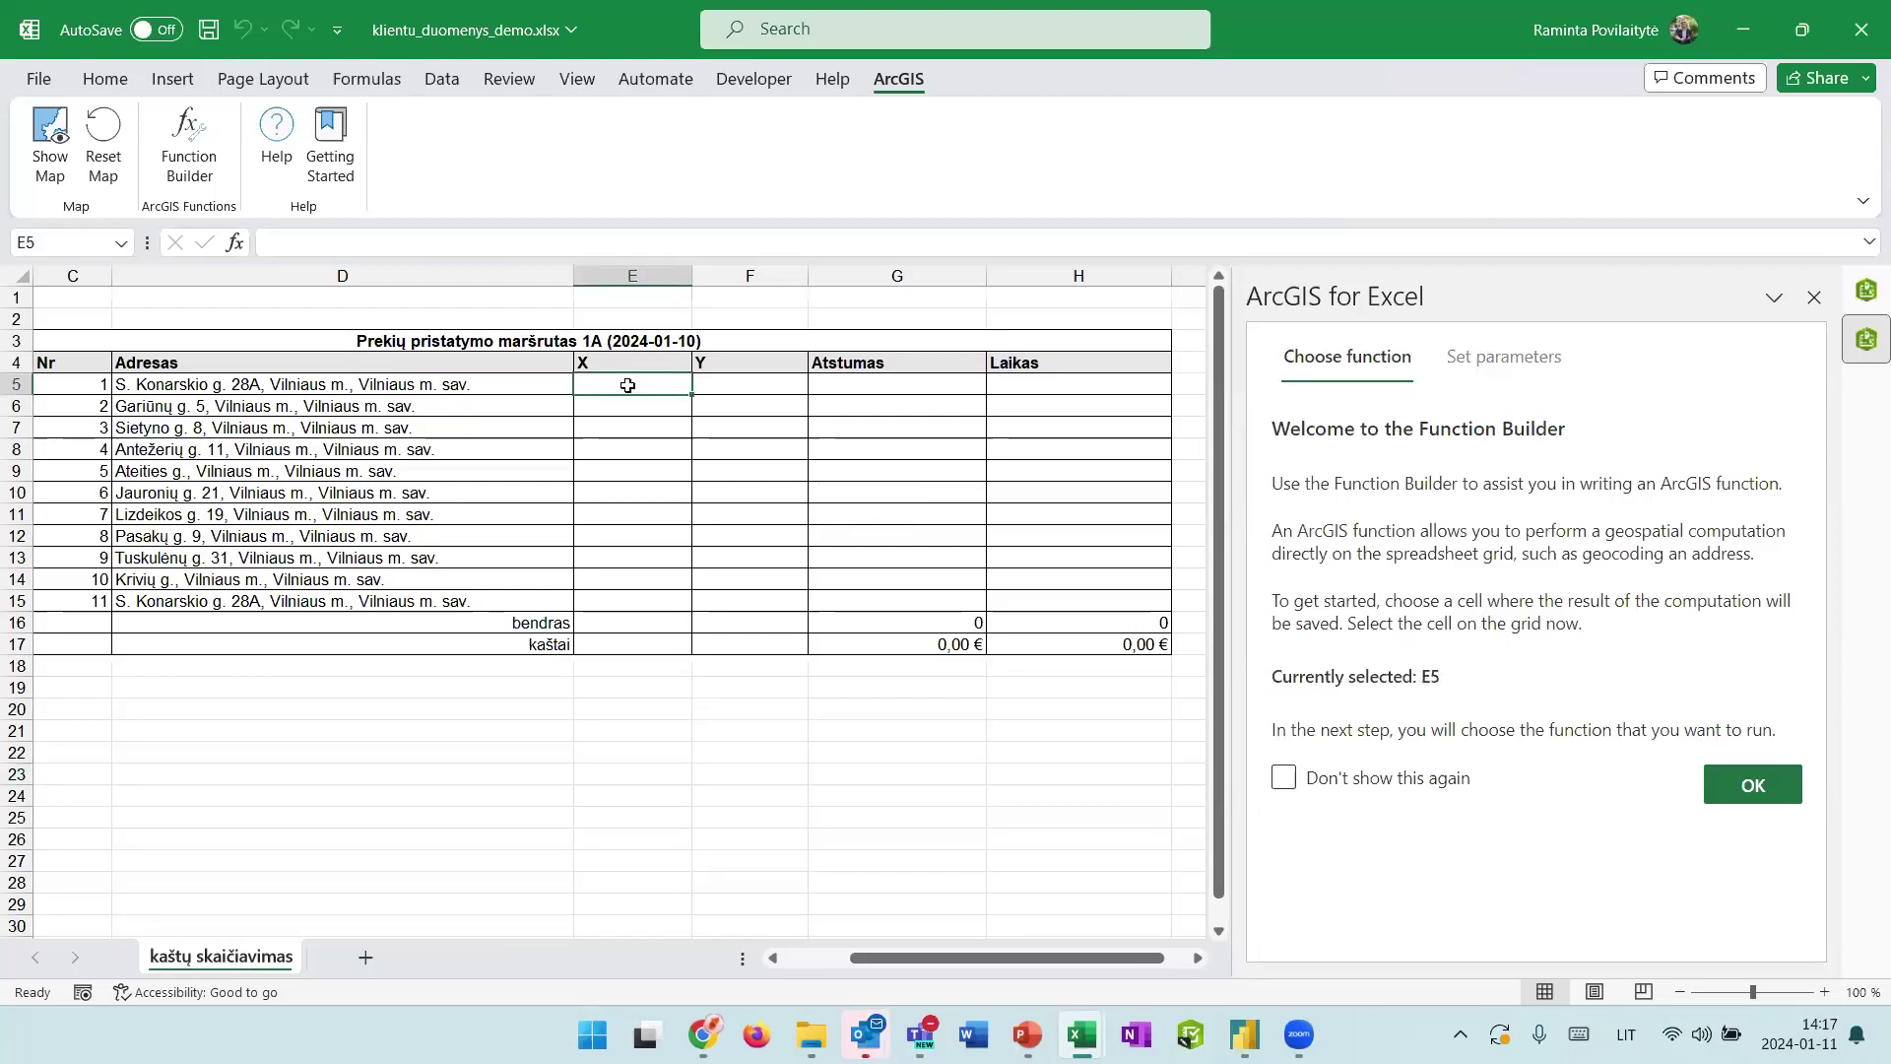
left_click(1762, 800)
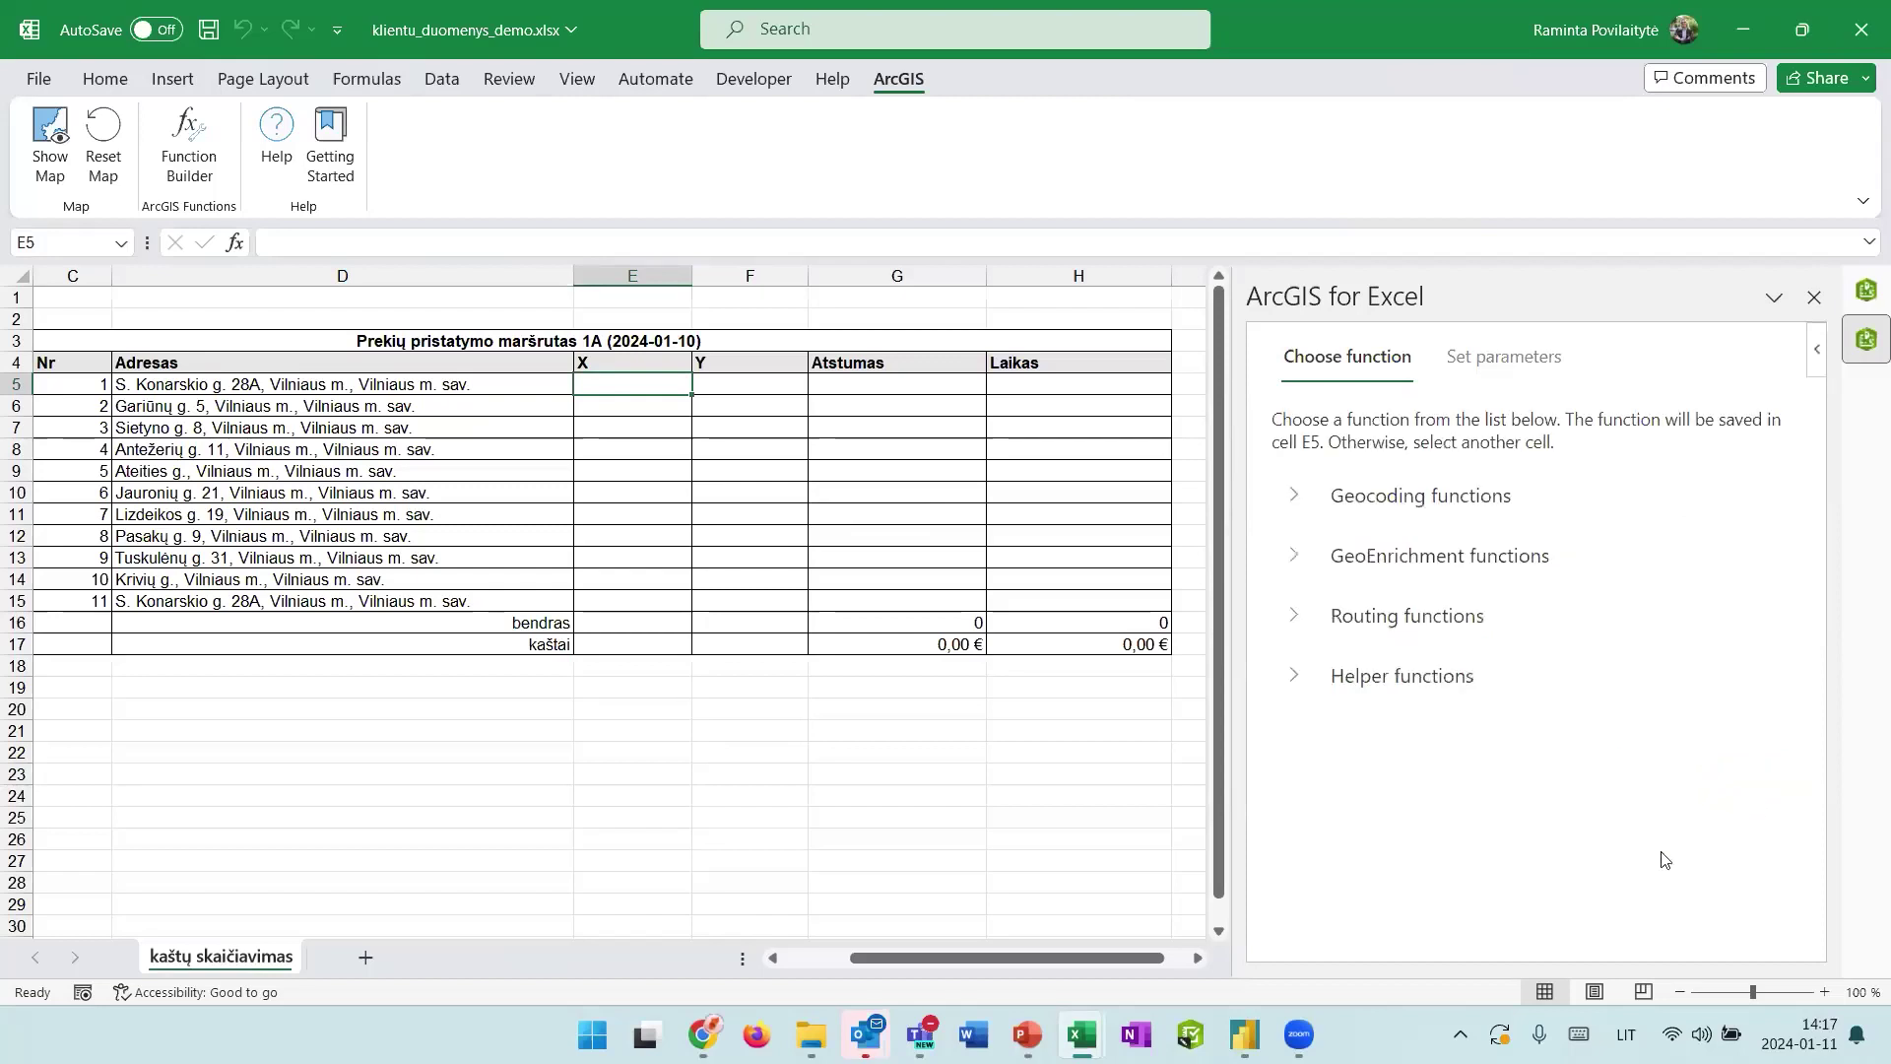
left_click(1292, 499)
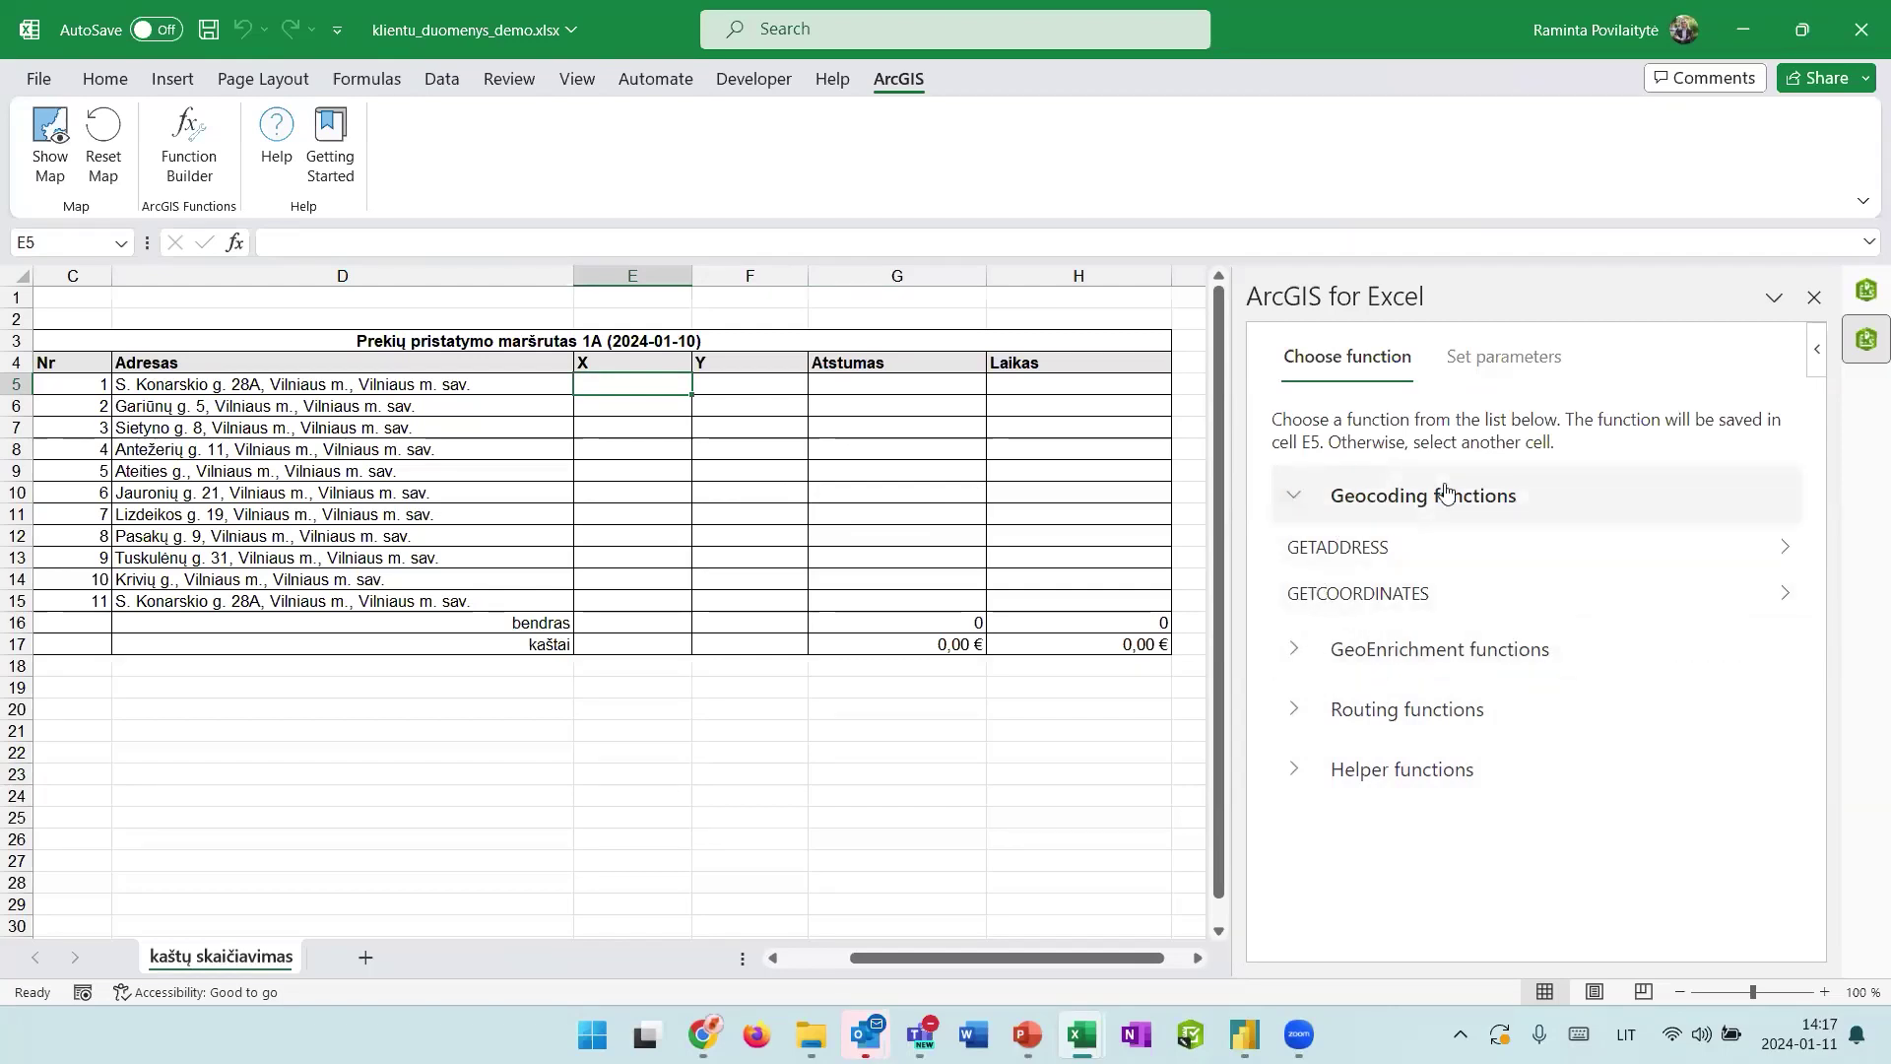
mouse_move(1791, 620)
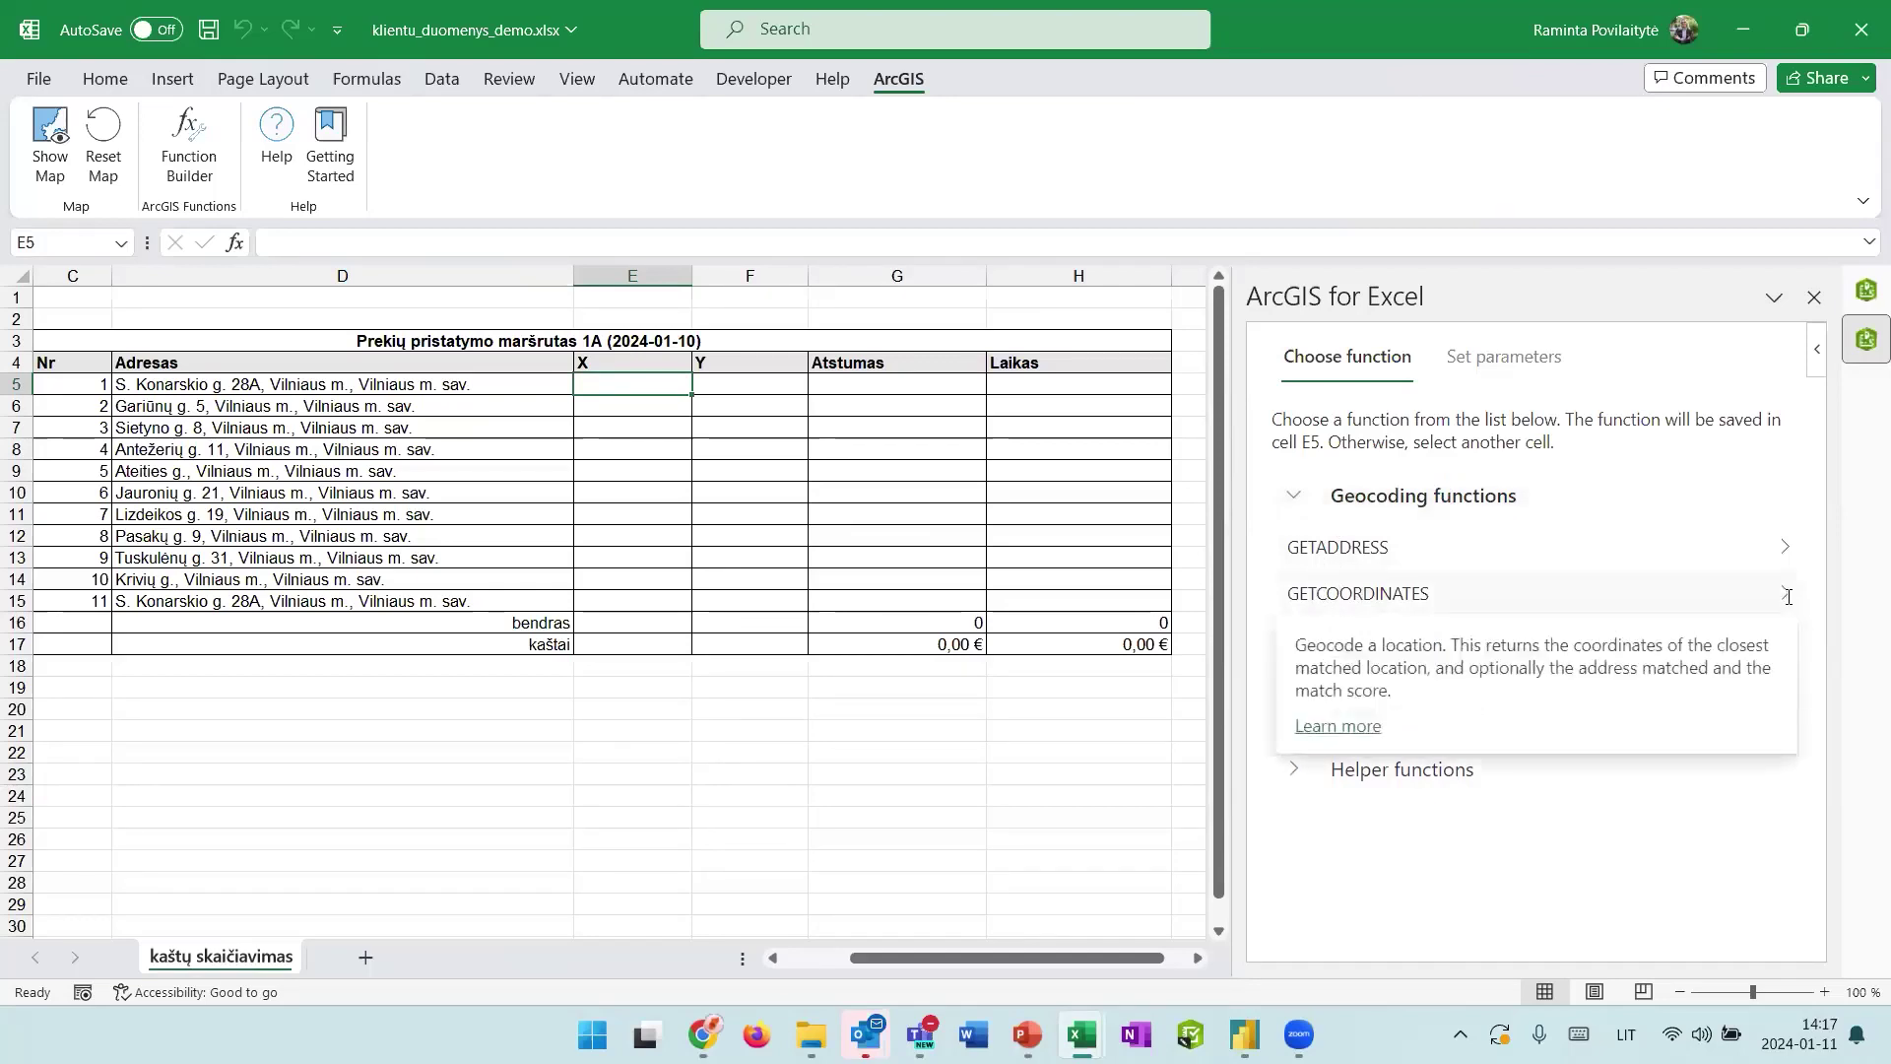
left_click(1788, 596)
left_click(1488, 456)
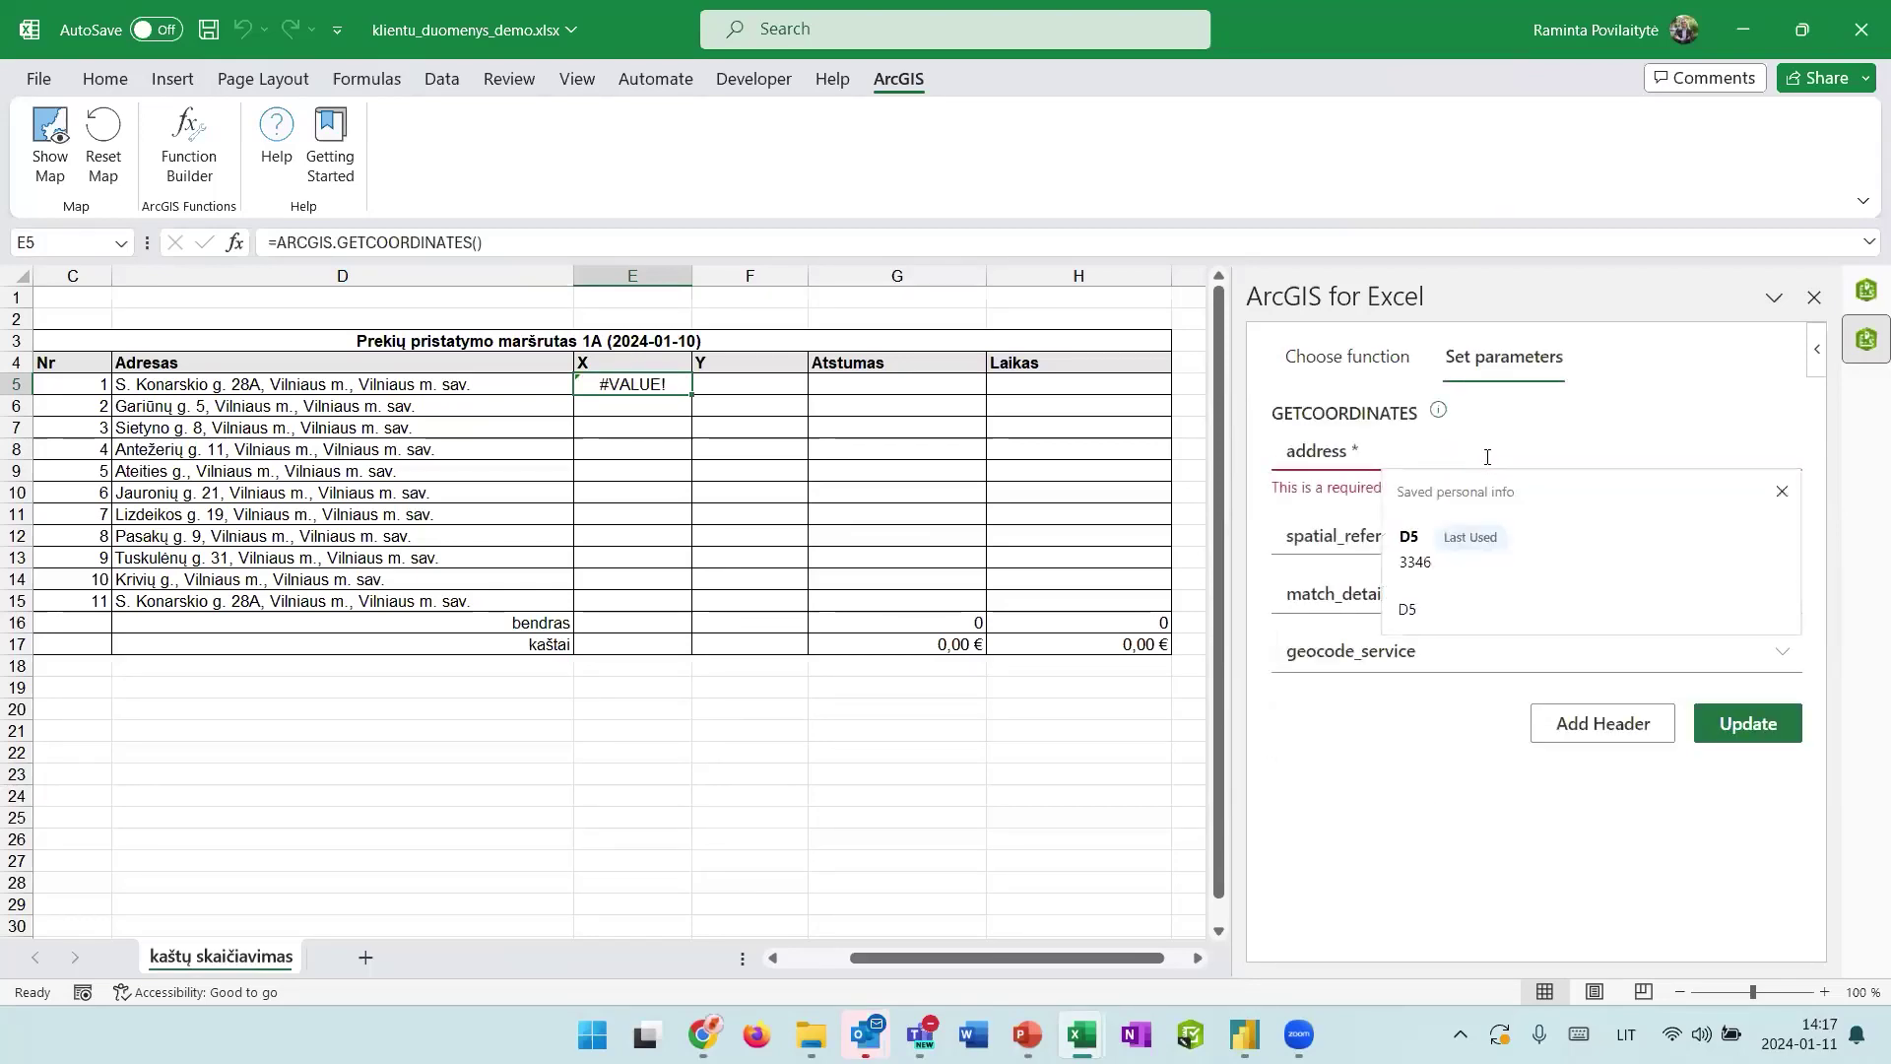
Set the GETCOORDINATES address to D5 and enter spatial reference 3346
left_click(449, 387)
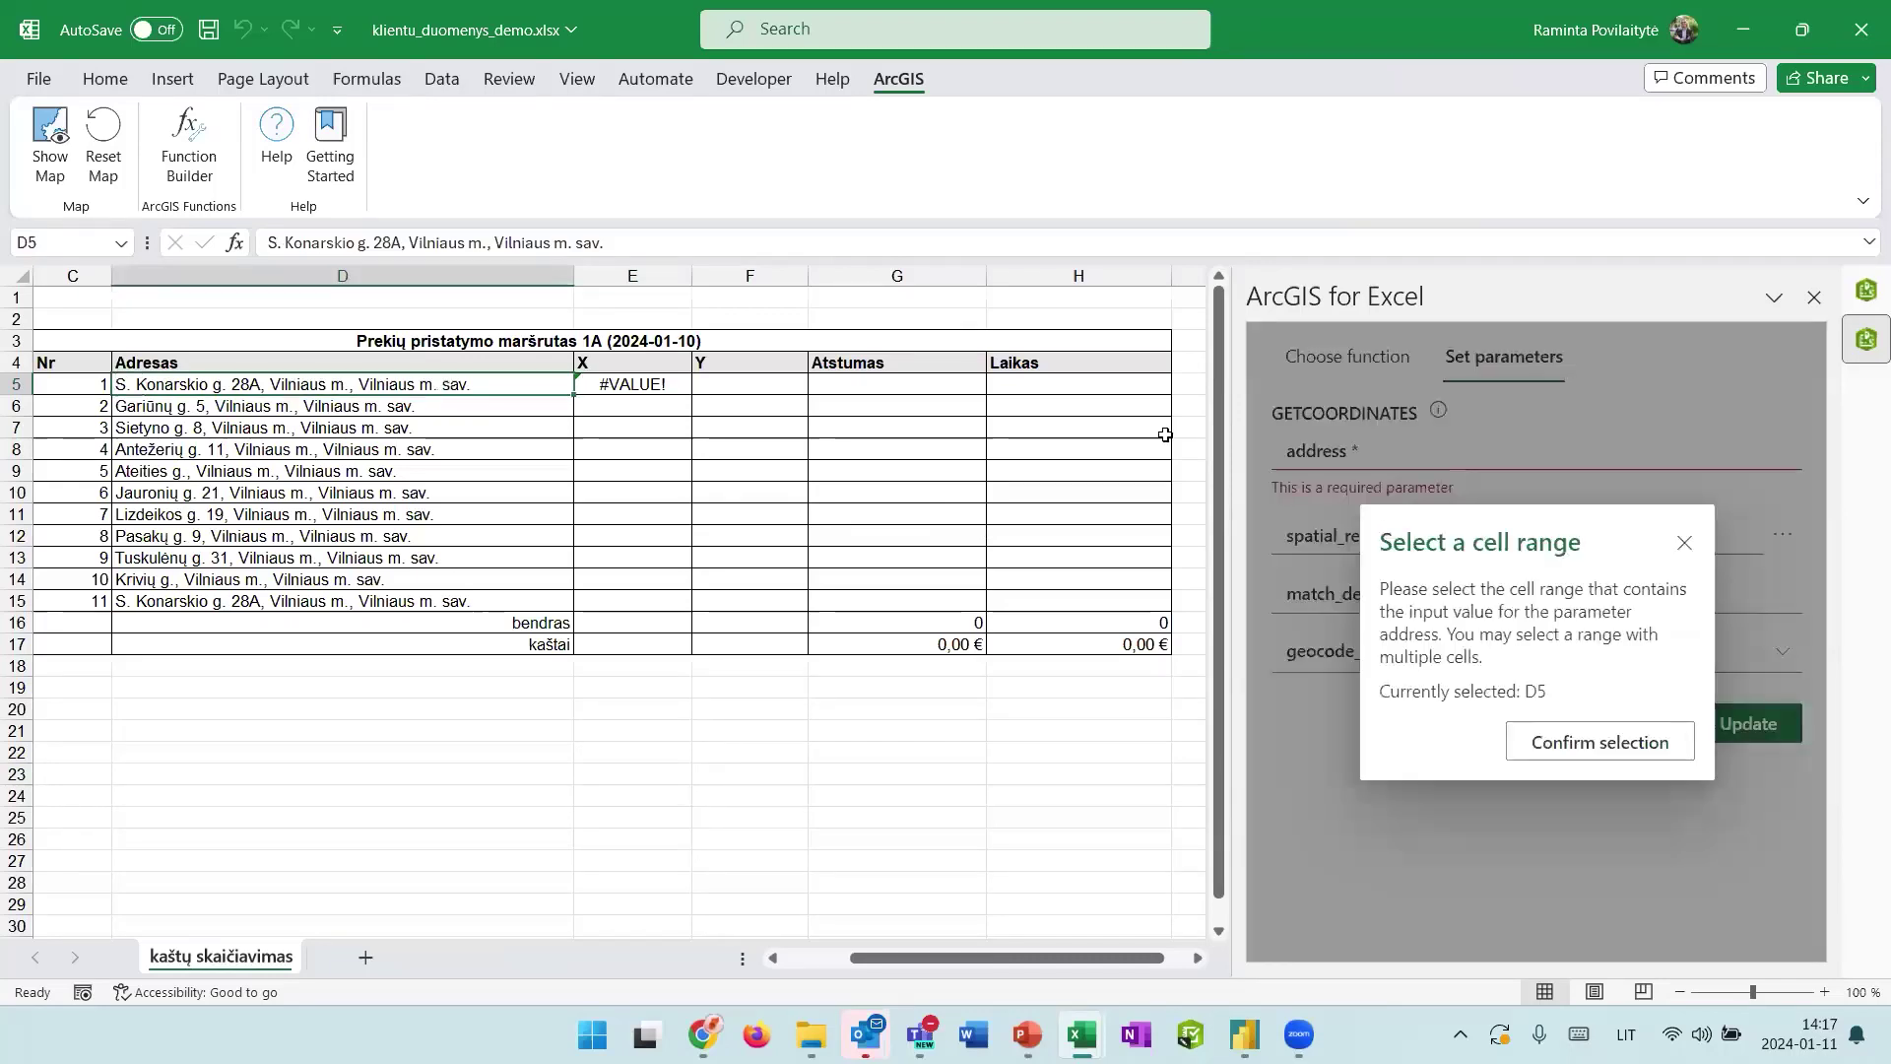
left_click(1623, 742)
left_click(1576, 518)
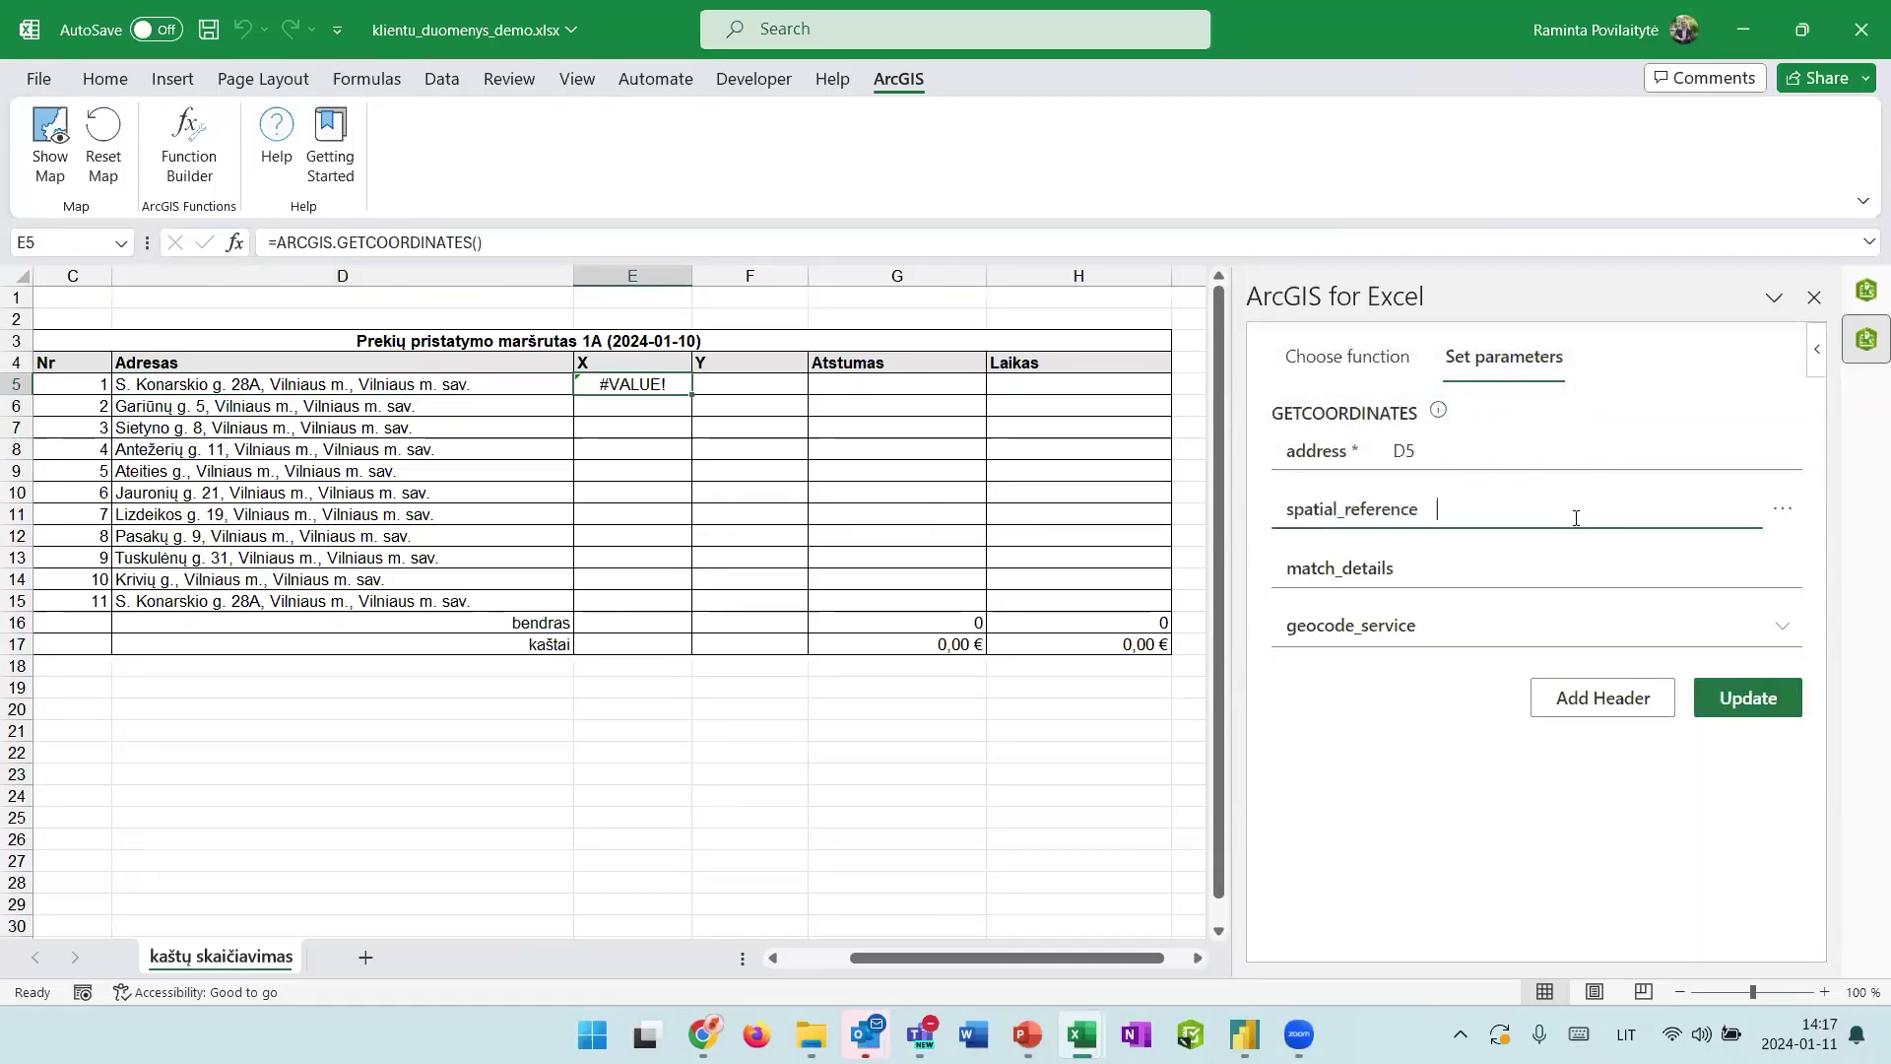
type("3346")
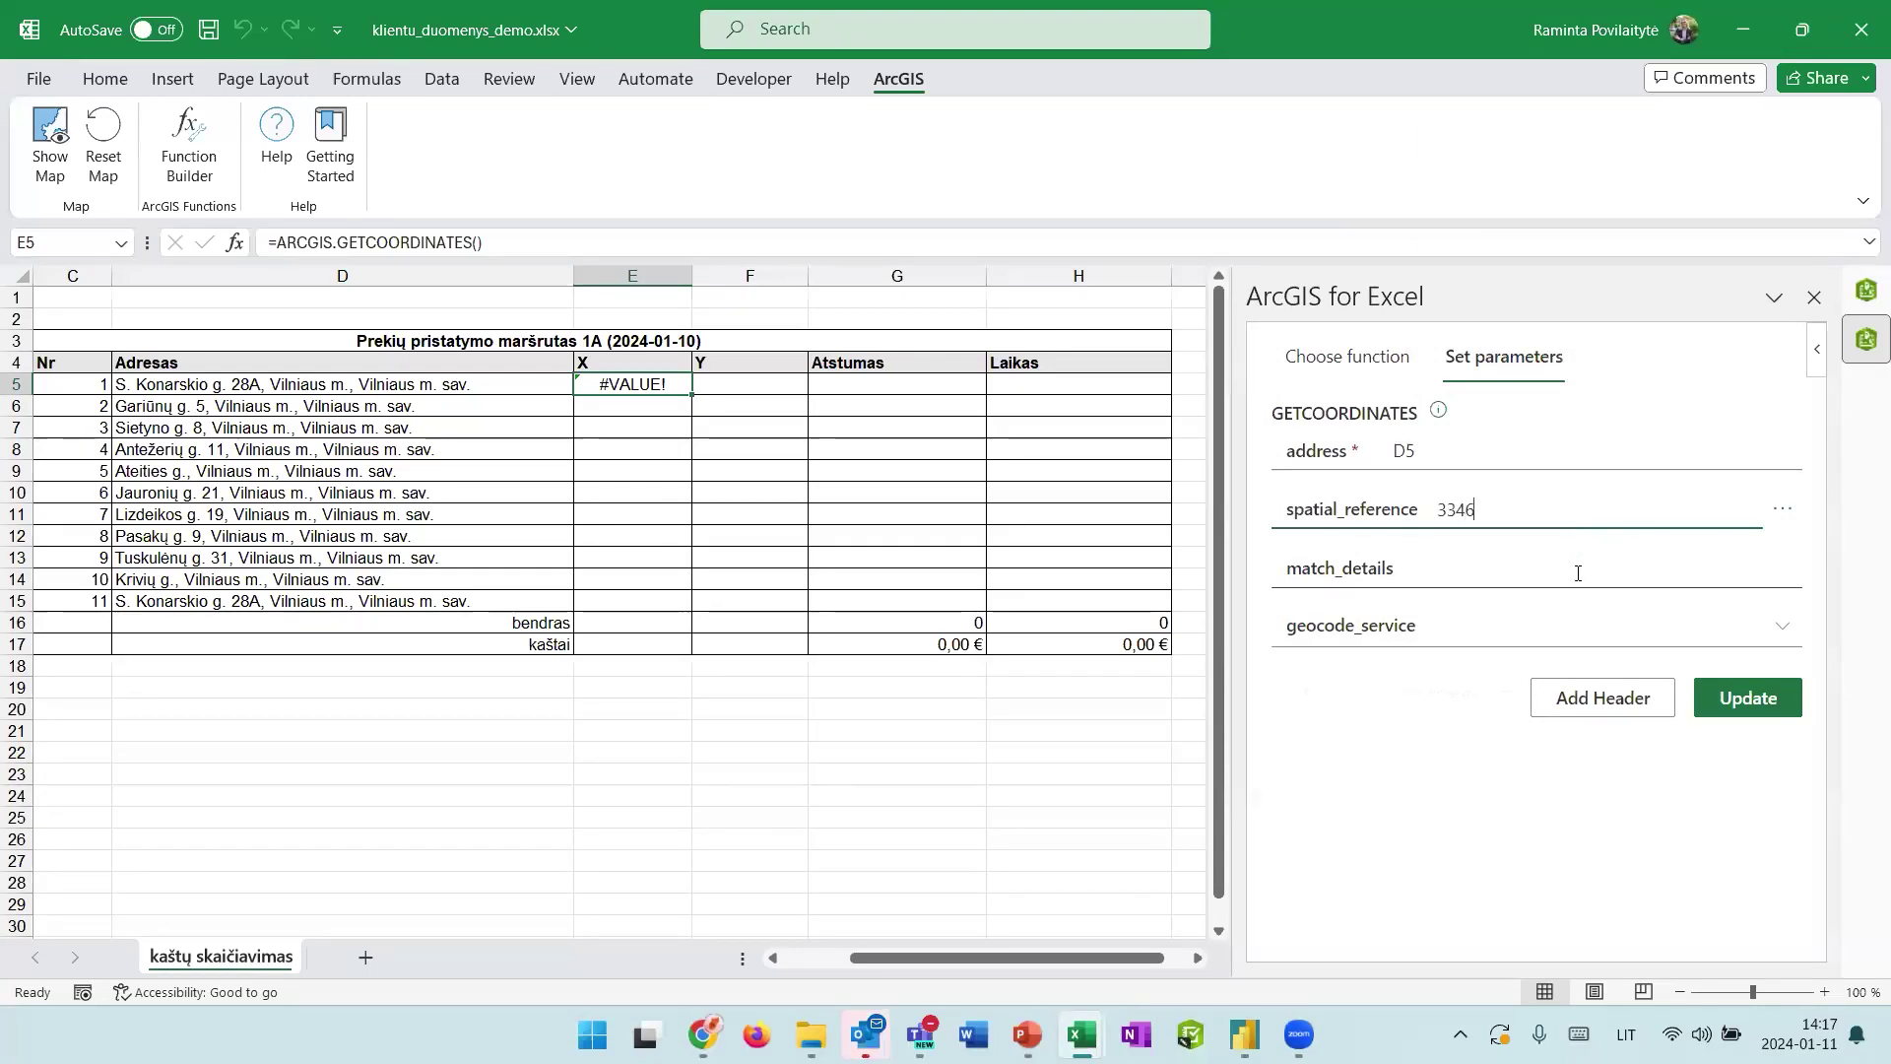
Try LKS 1994 Lithuania TM from the spatial reference list, then re-enter 3346 in place of the faulty value
left_click(1786, 519)
left_click(1782, 485)
scroll(1591, 699, "down", 3)
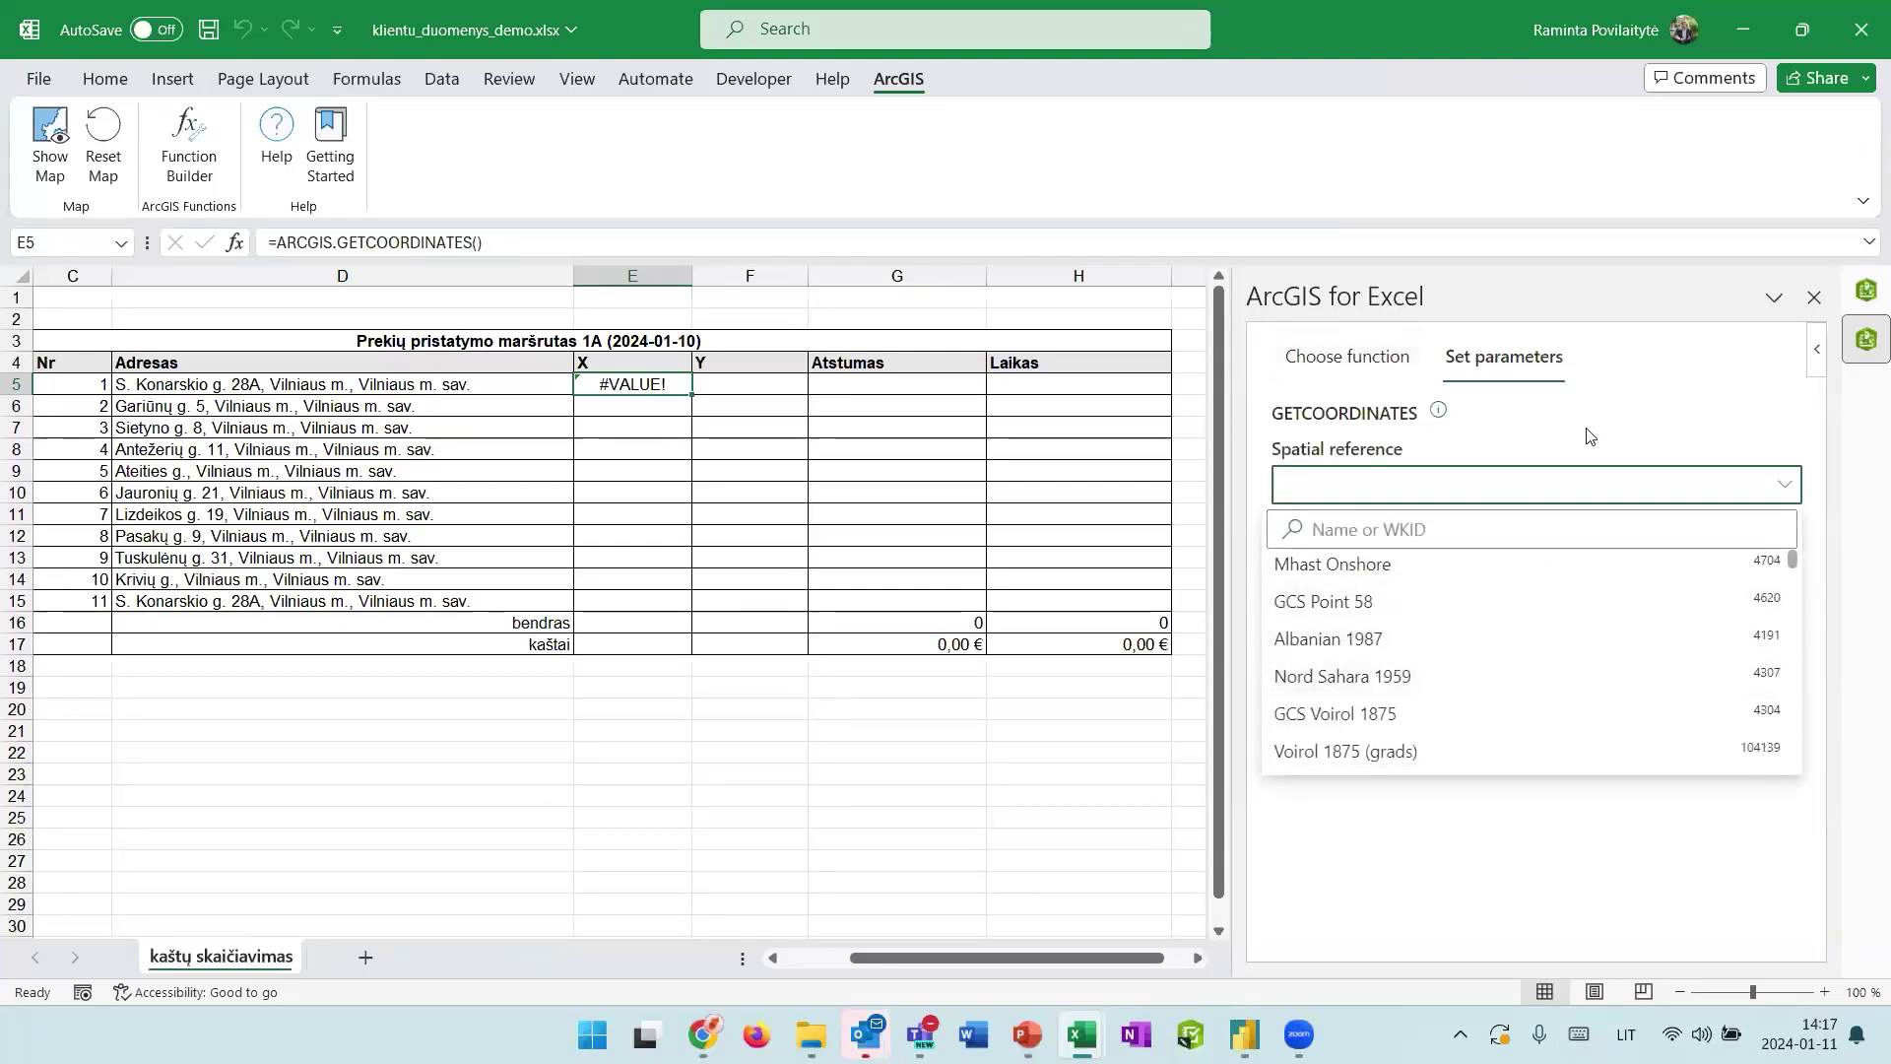
left_click(1420, 537)
type("lks")
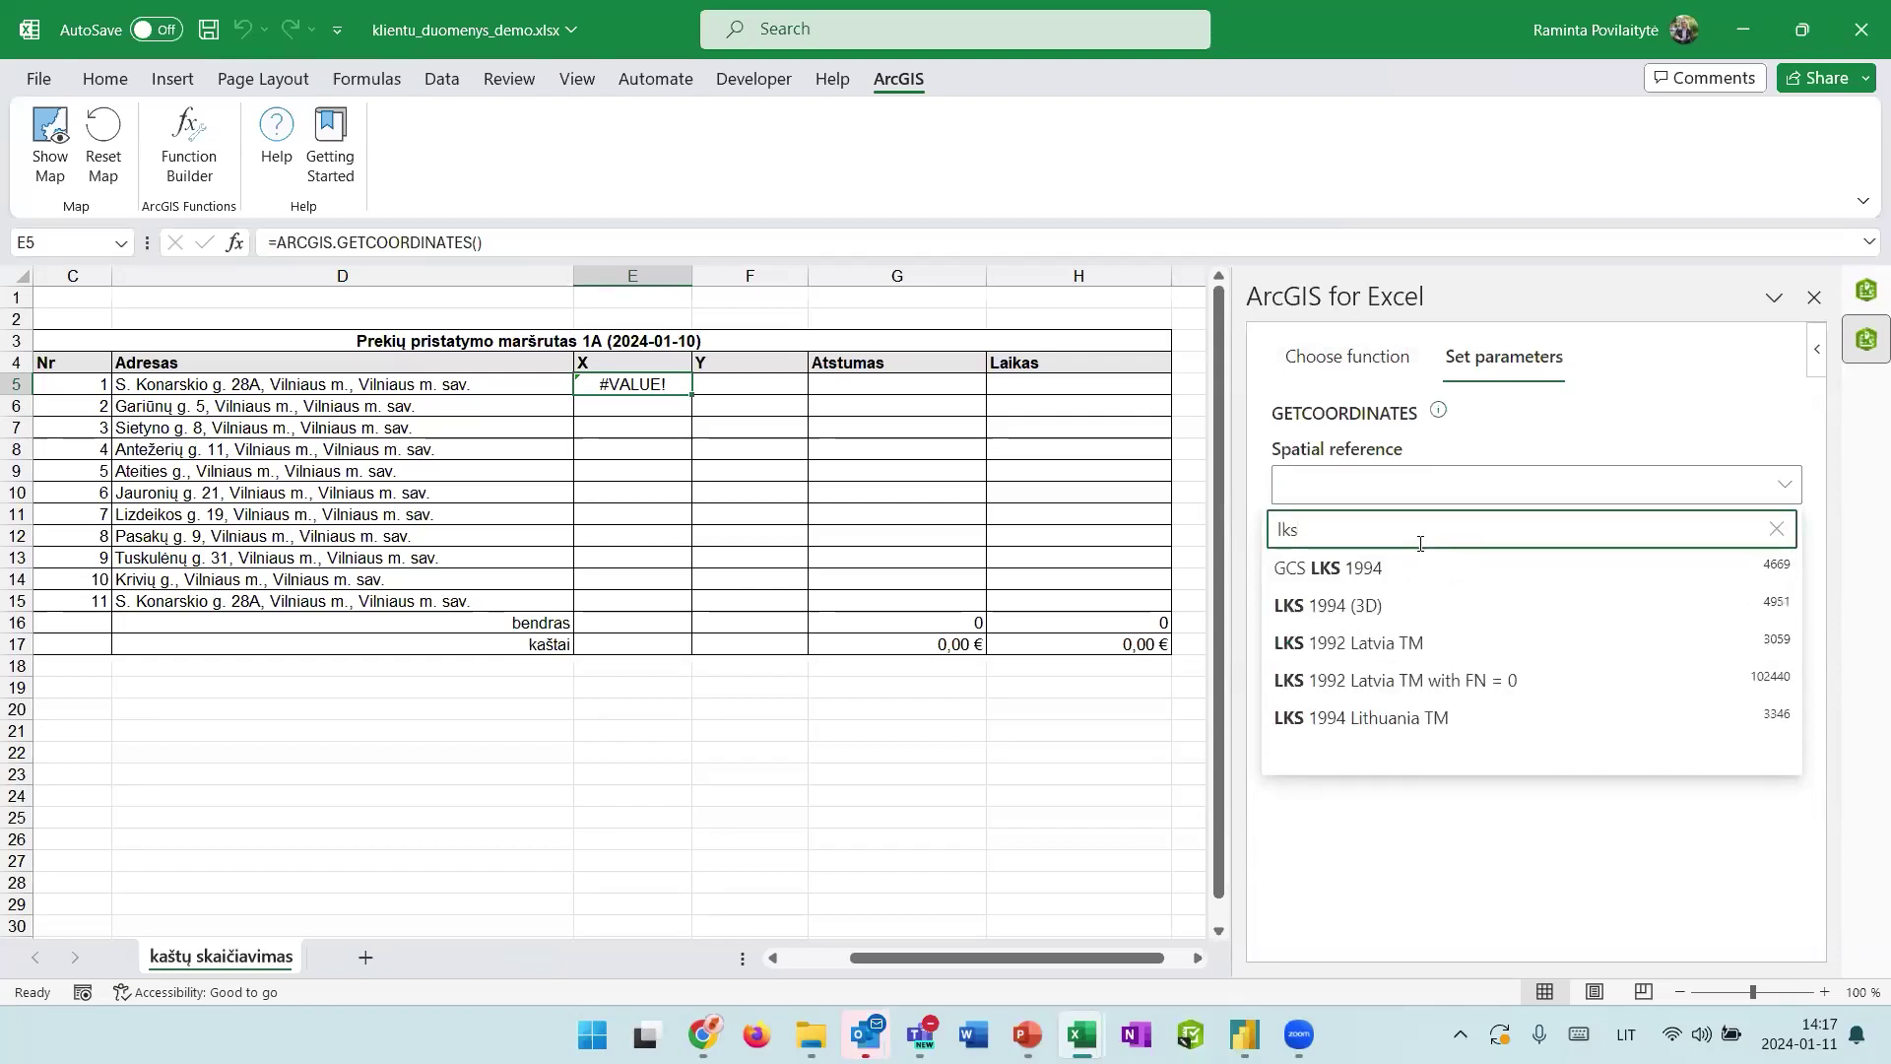
left_click(1418, 719)
left_click_drag(1552, 510, 1411, 524)
key("BackSpace")
type("3346")
left_click(1492, 567)
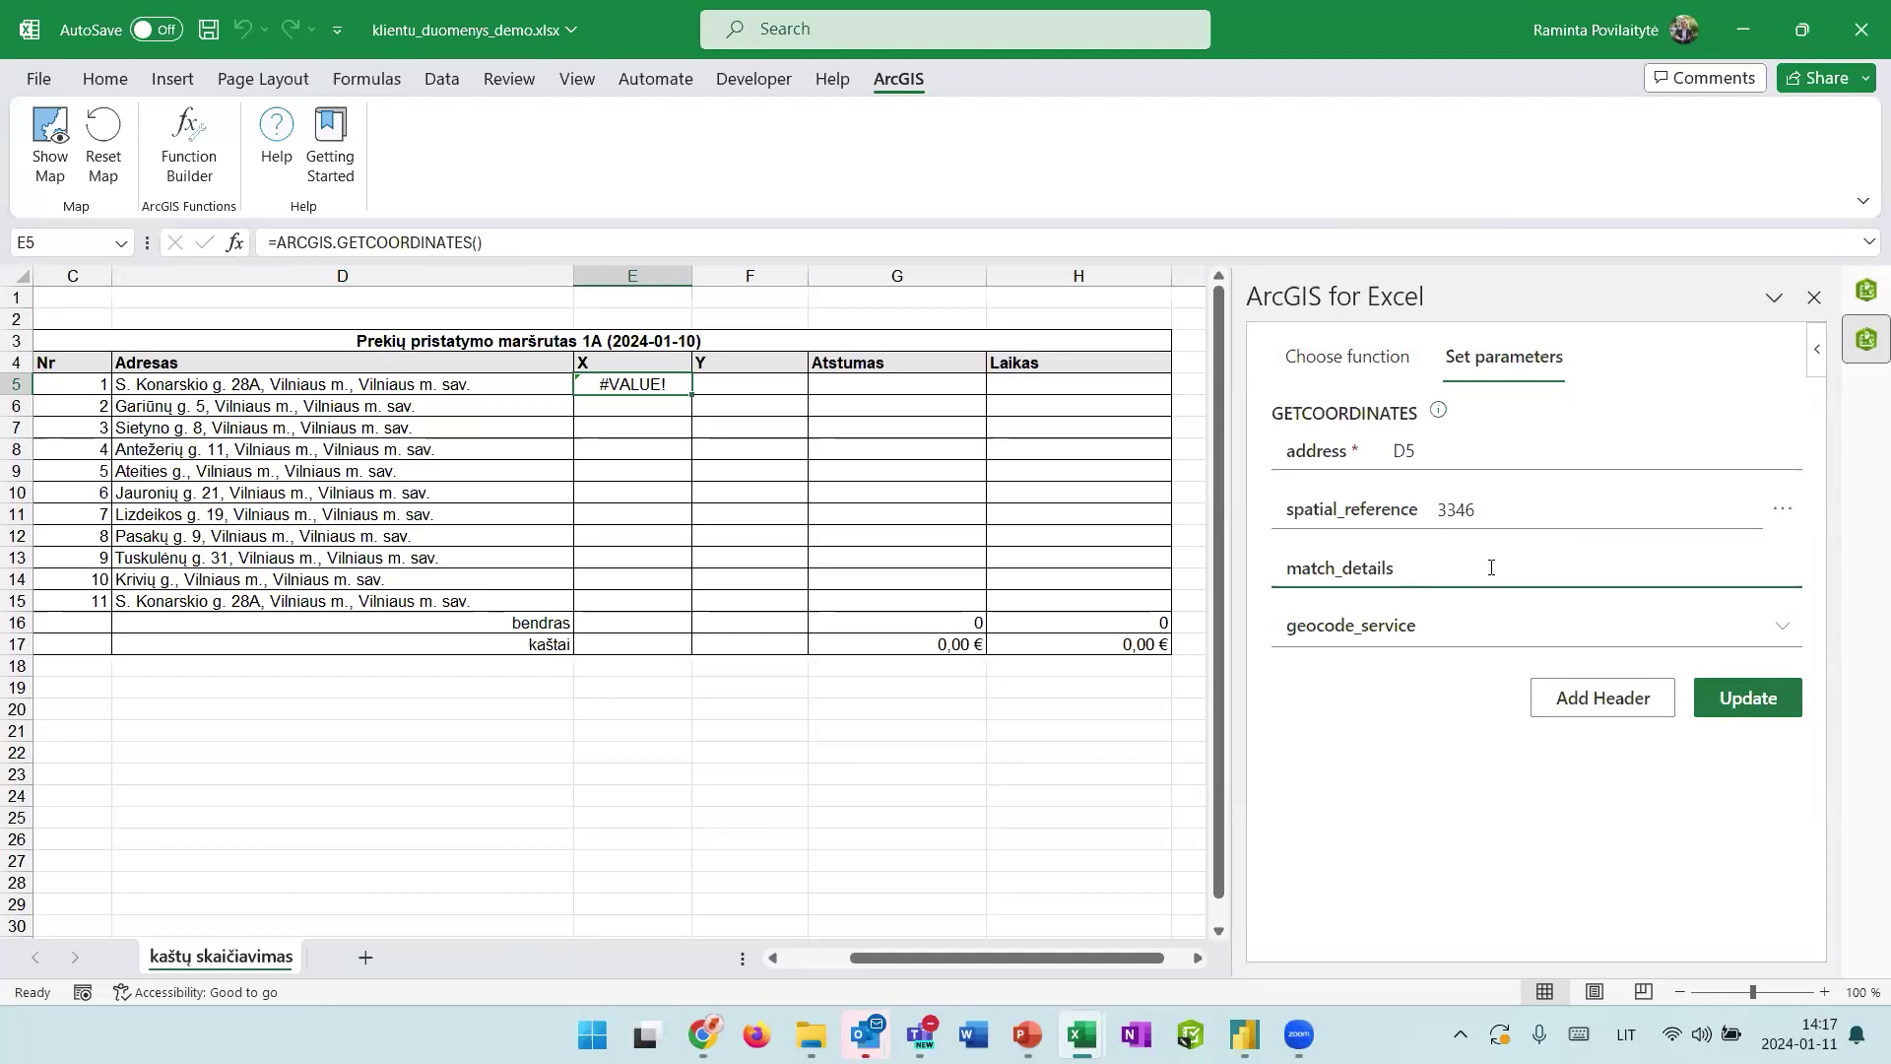
Apply the Lietuvos geolokatorius v.2 geocoder to E5 and copy the coordinates formula down to row 15
mouse_move(1604, 633)
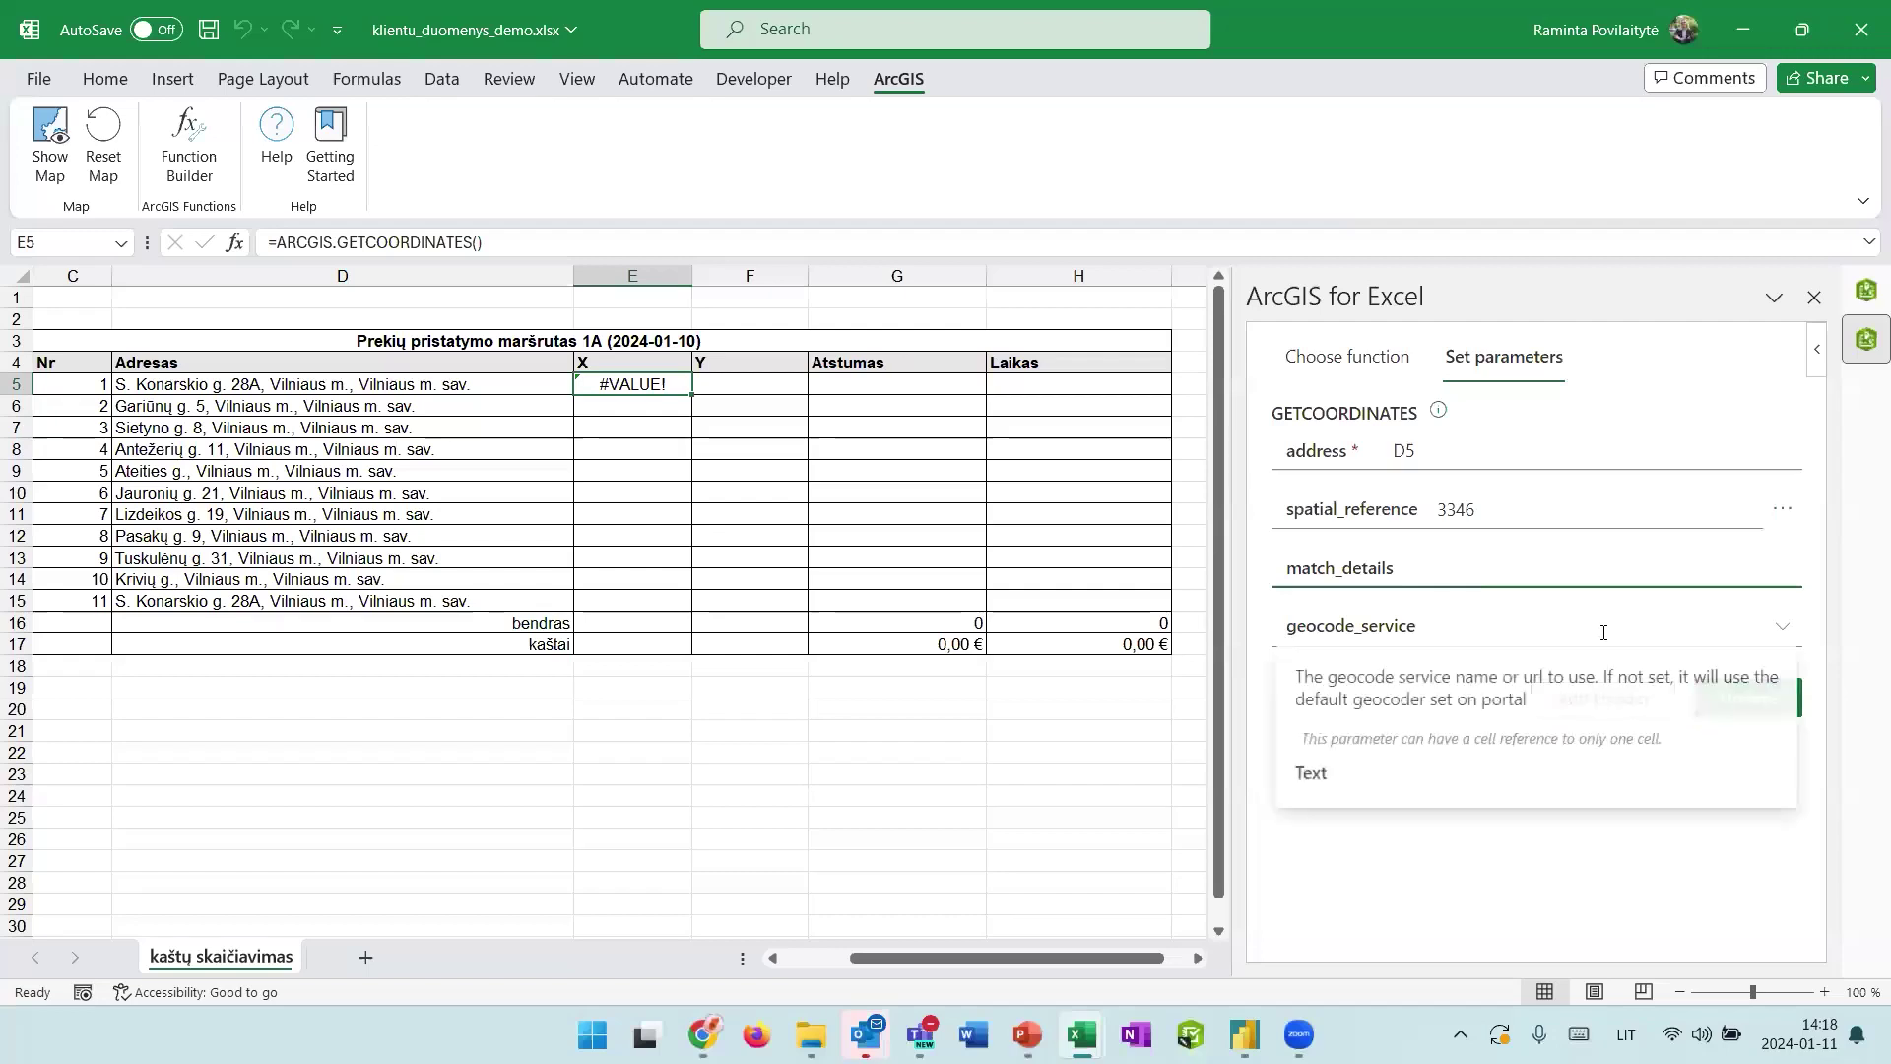
left_click(1782, 626)
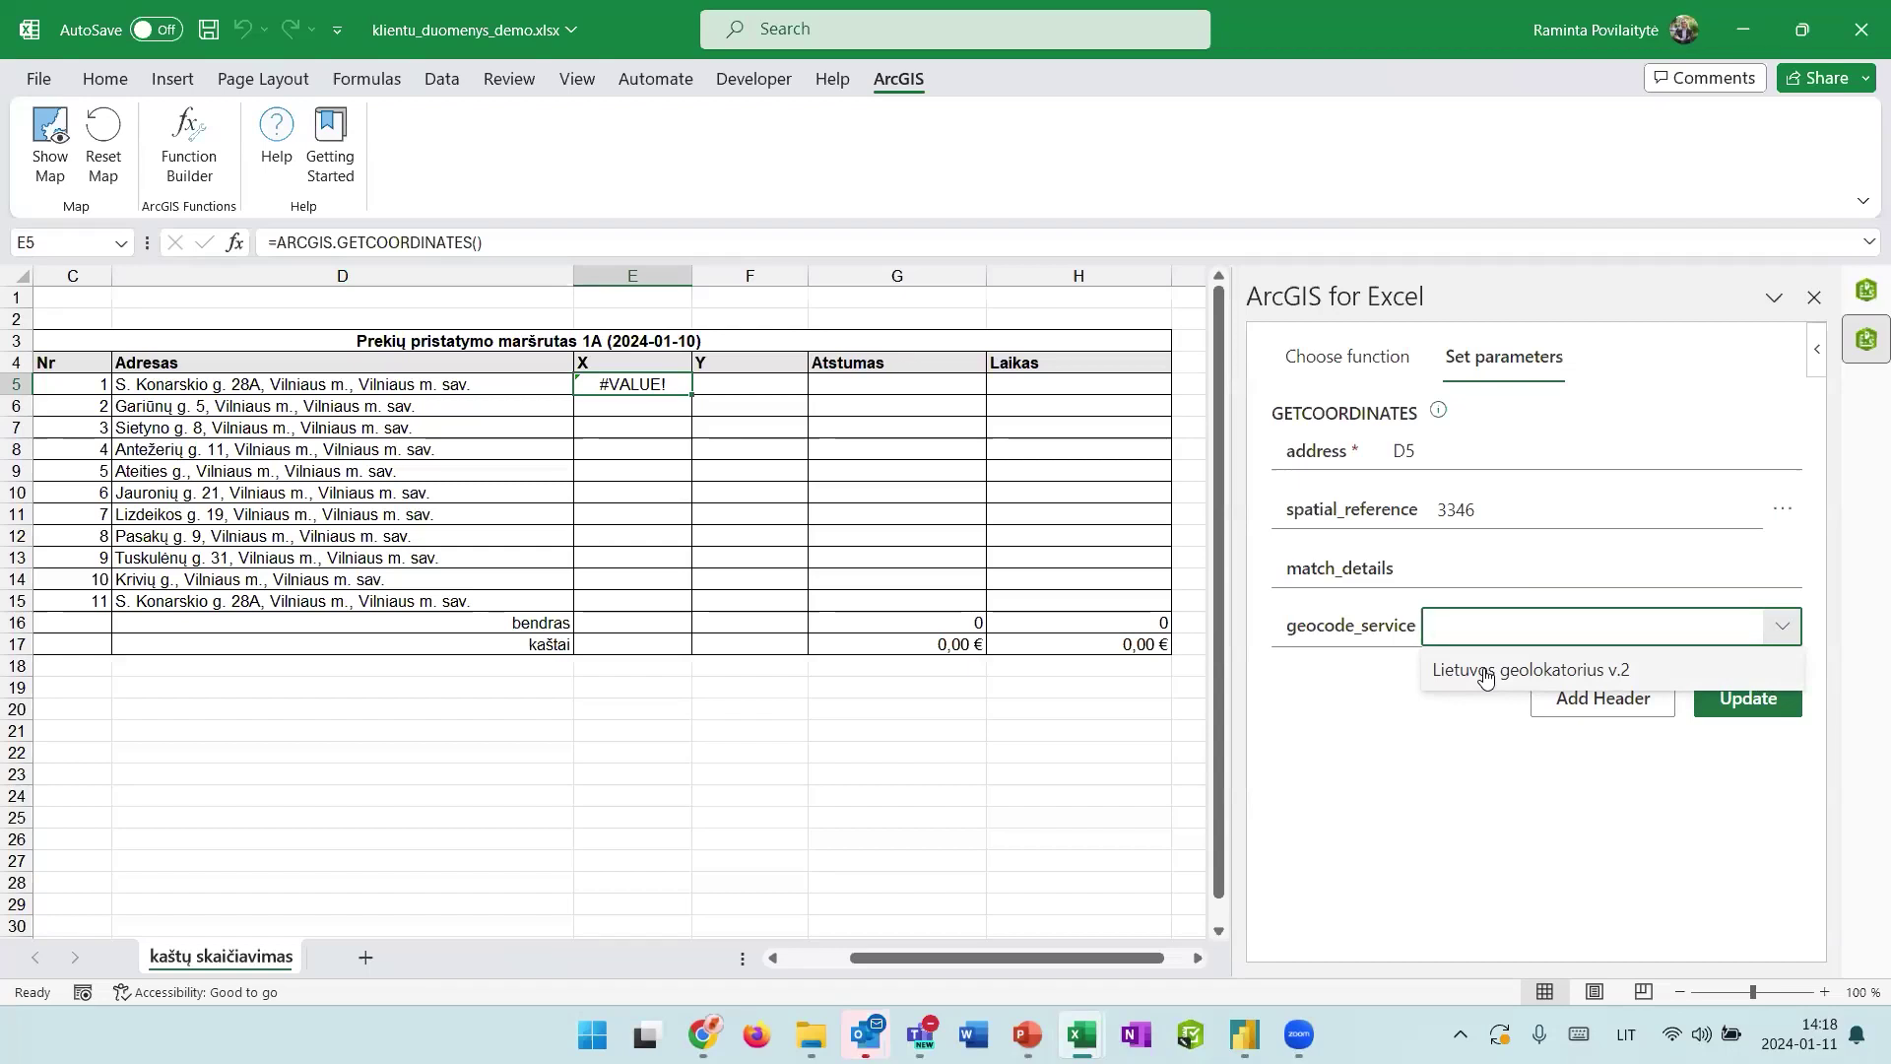
left_click(1486, 672)
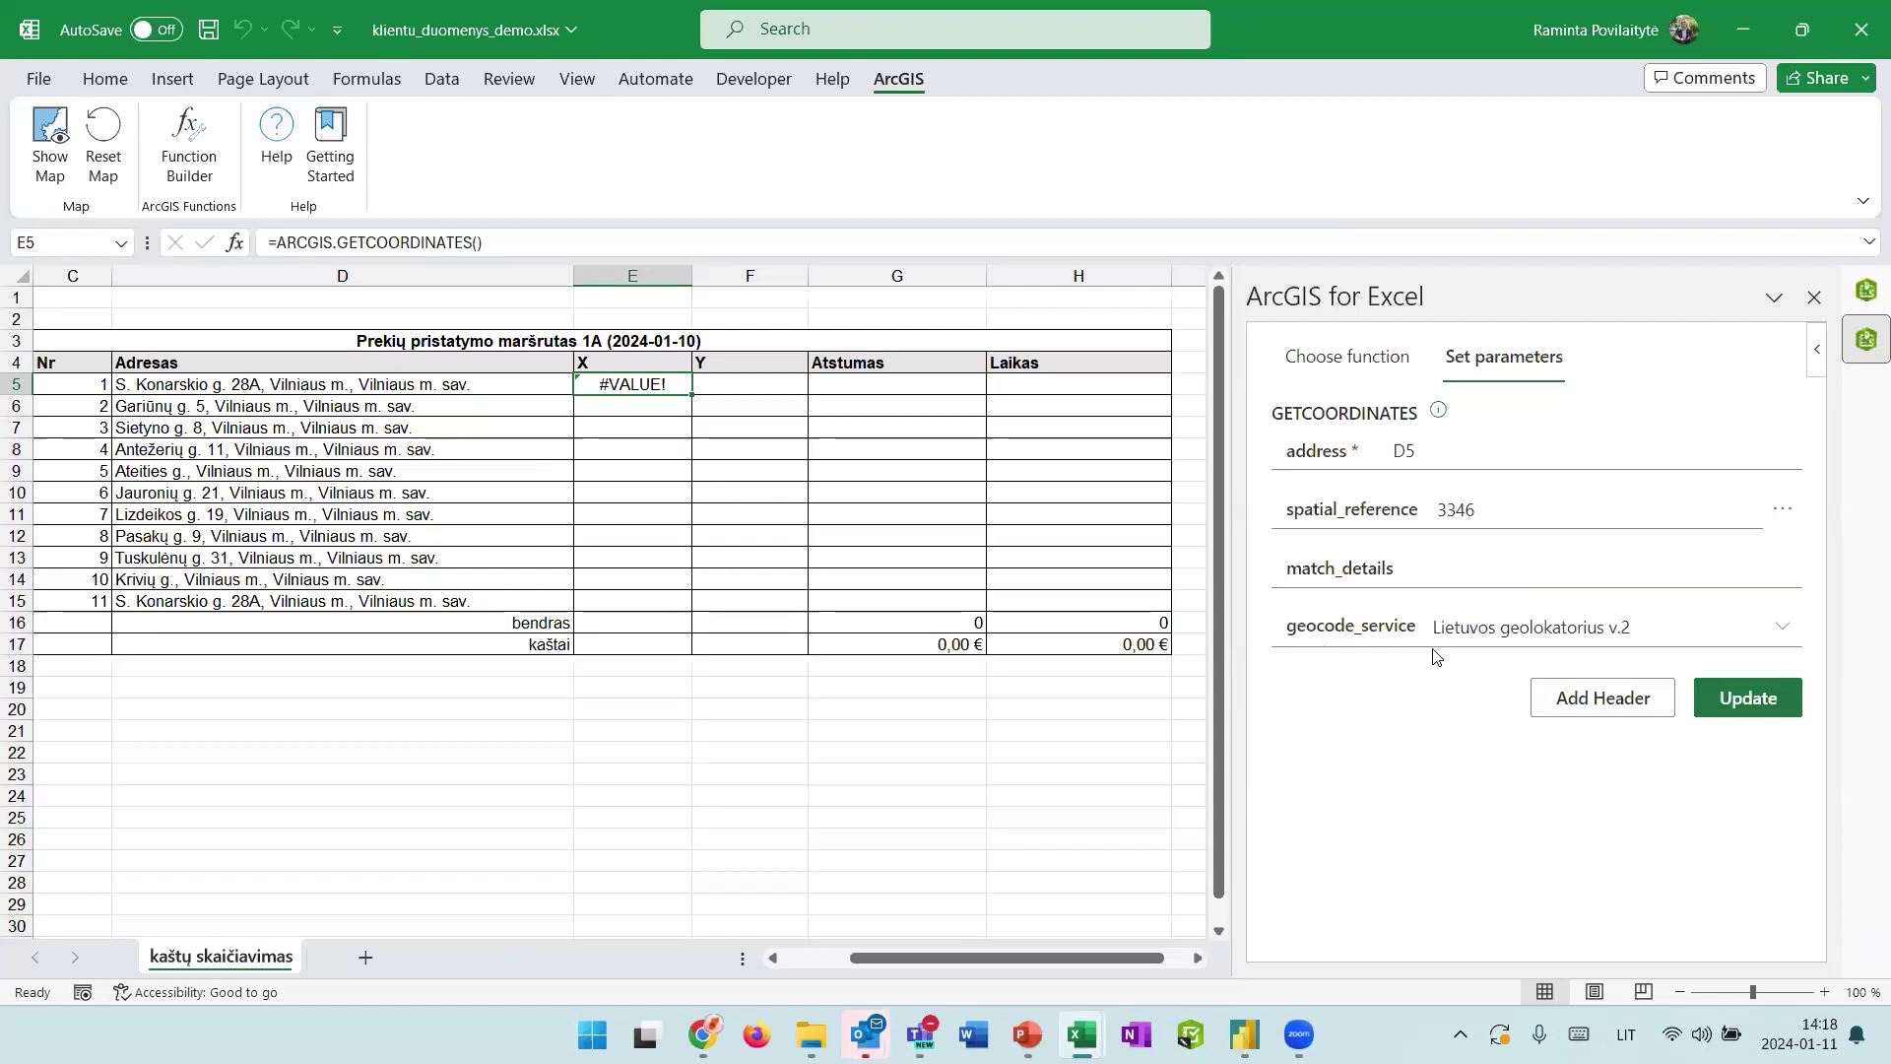
left_click(1762, 708)
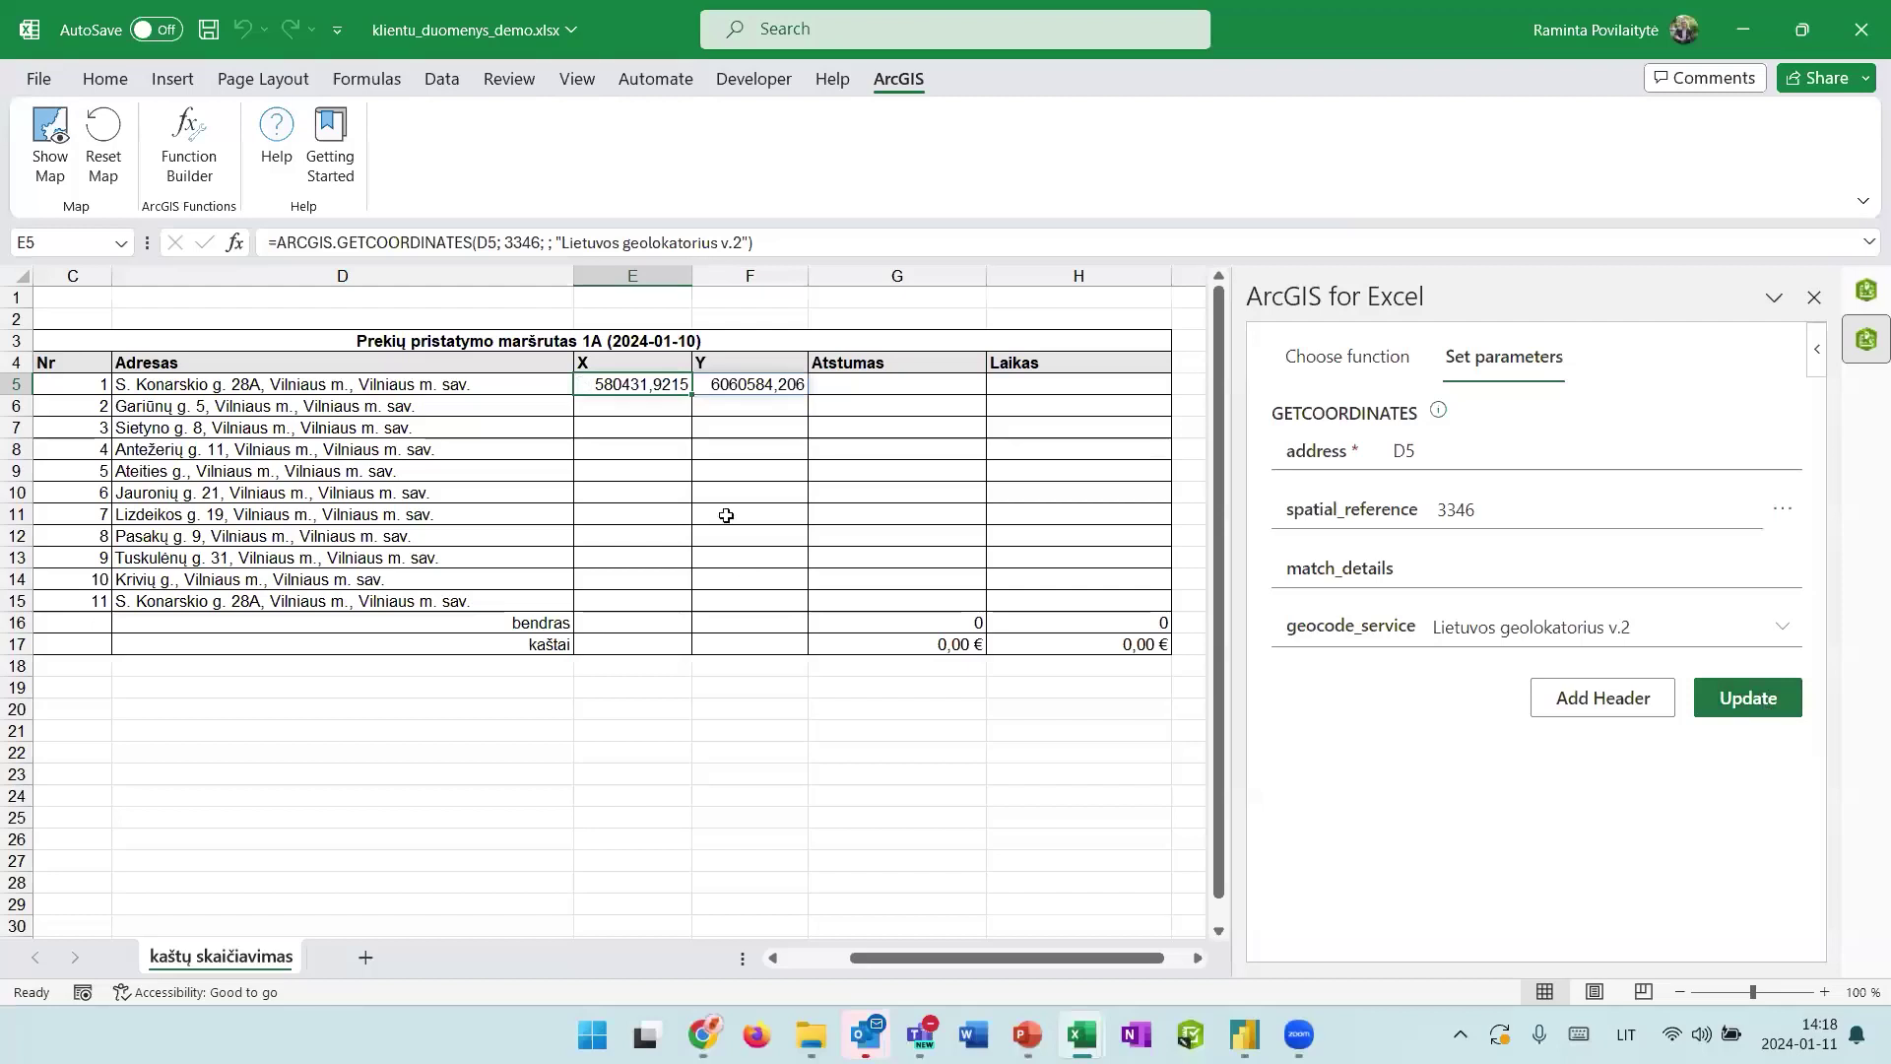
left_click_drag(691, 394, 687, 609)
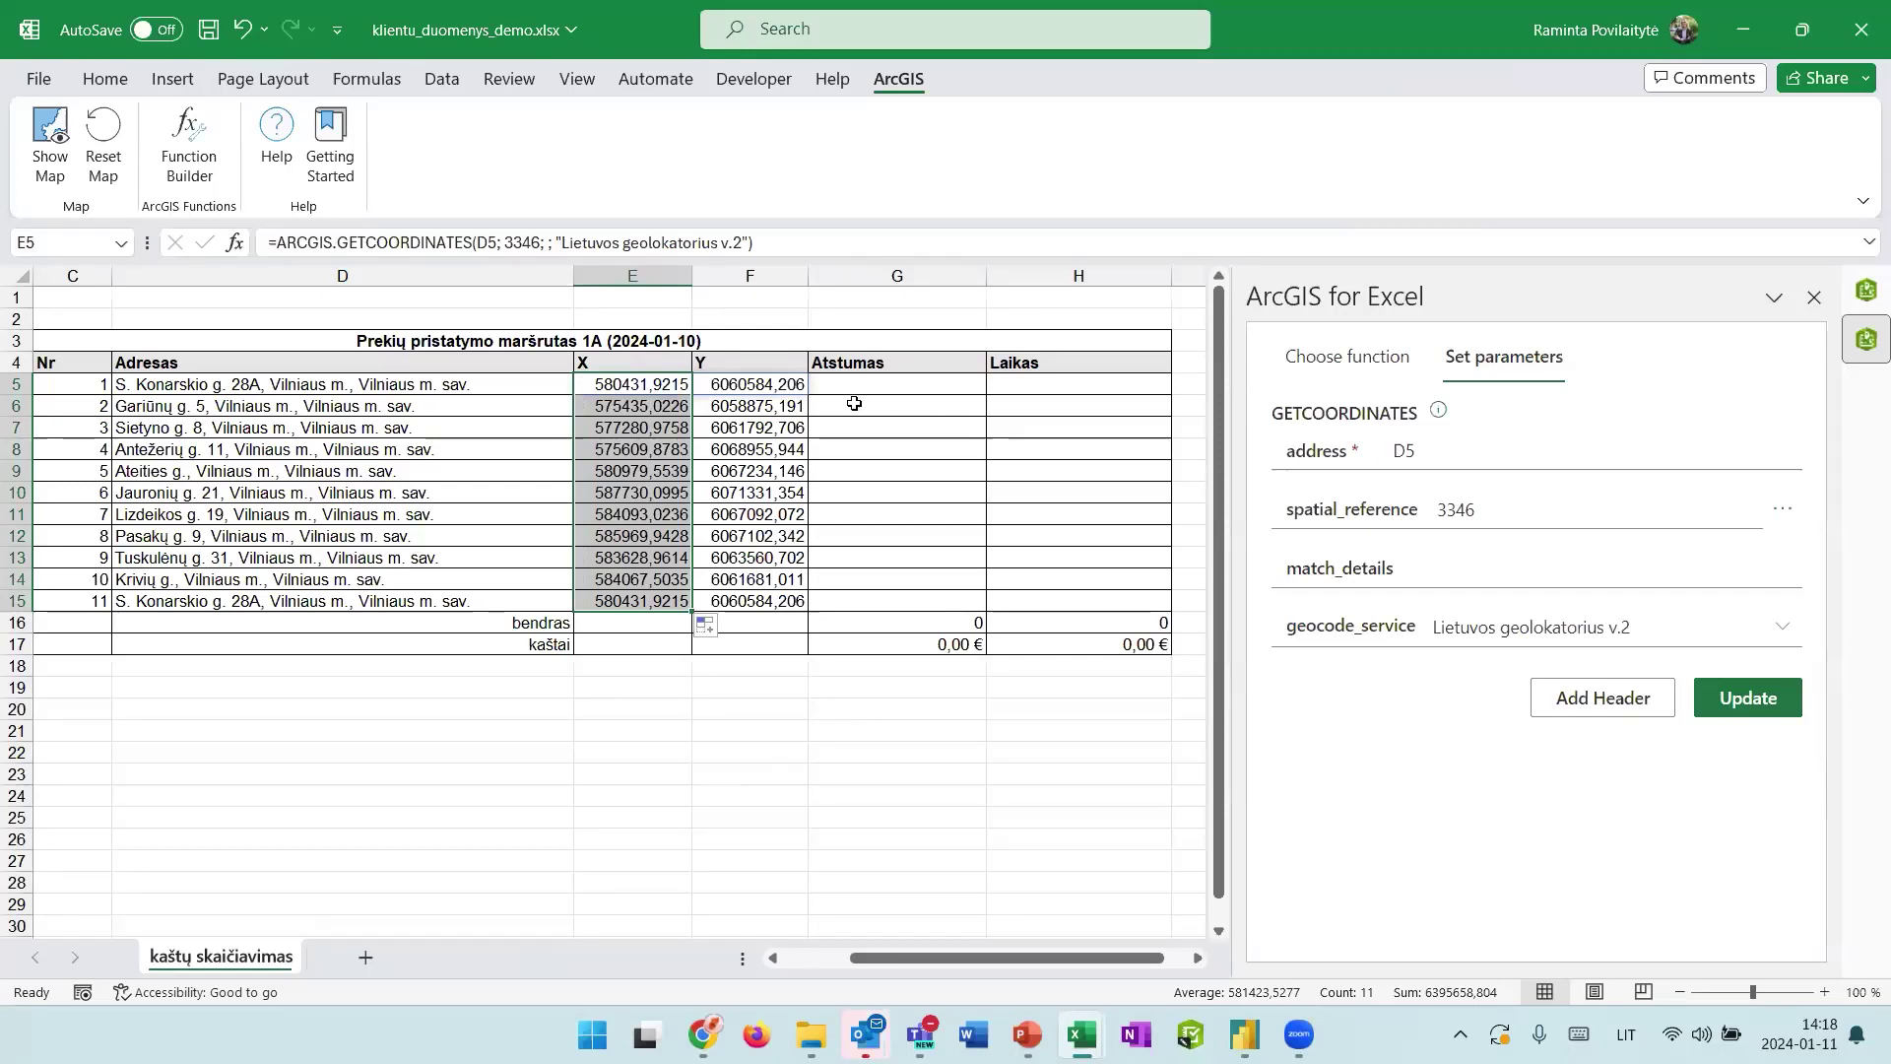
Insert the FINDROUTEBYADDRESS routing function into cell G6 under Atstumas
left_click(854, 404)
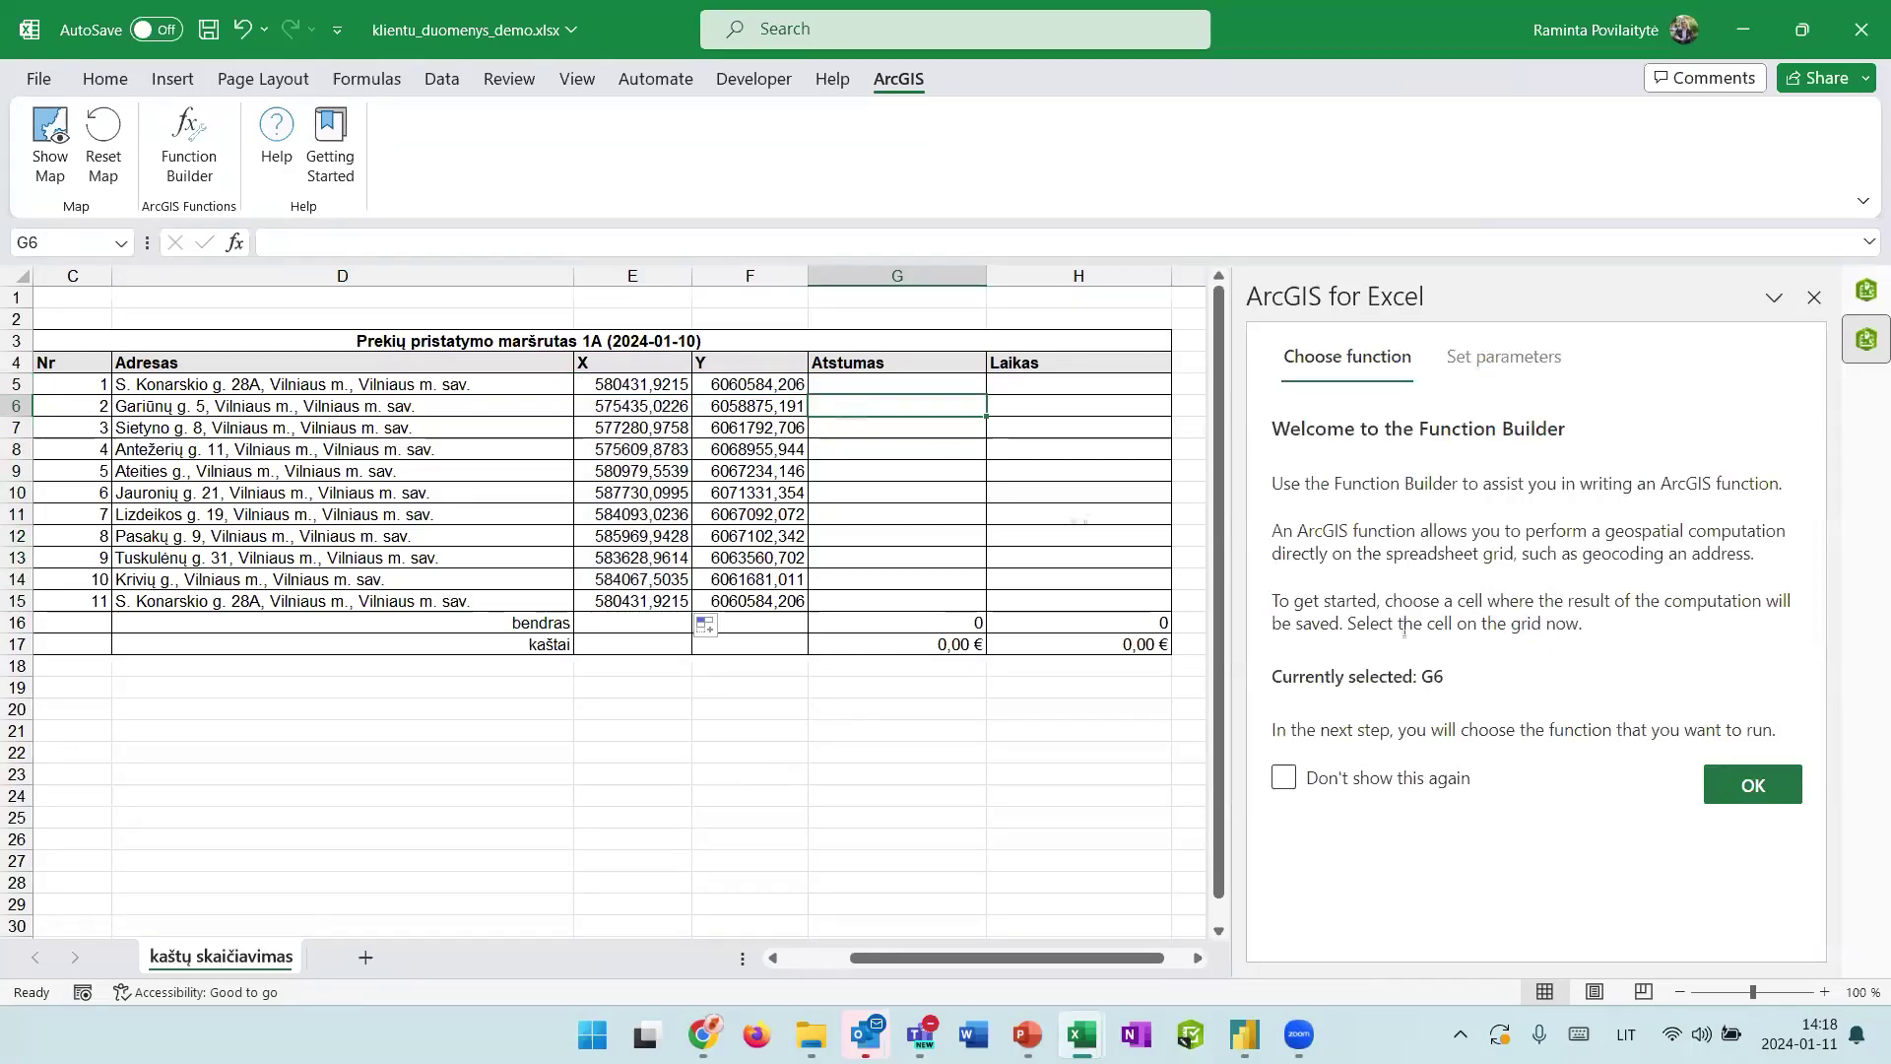
left_click(1763, 788)
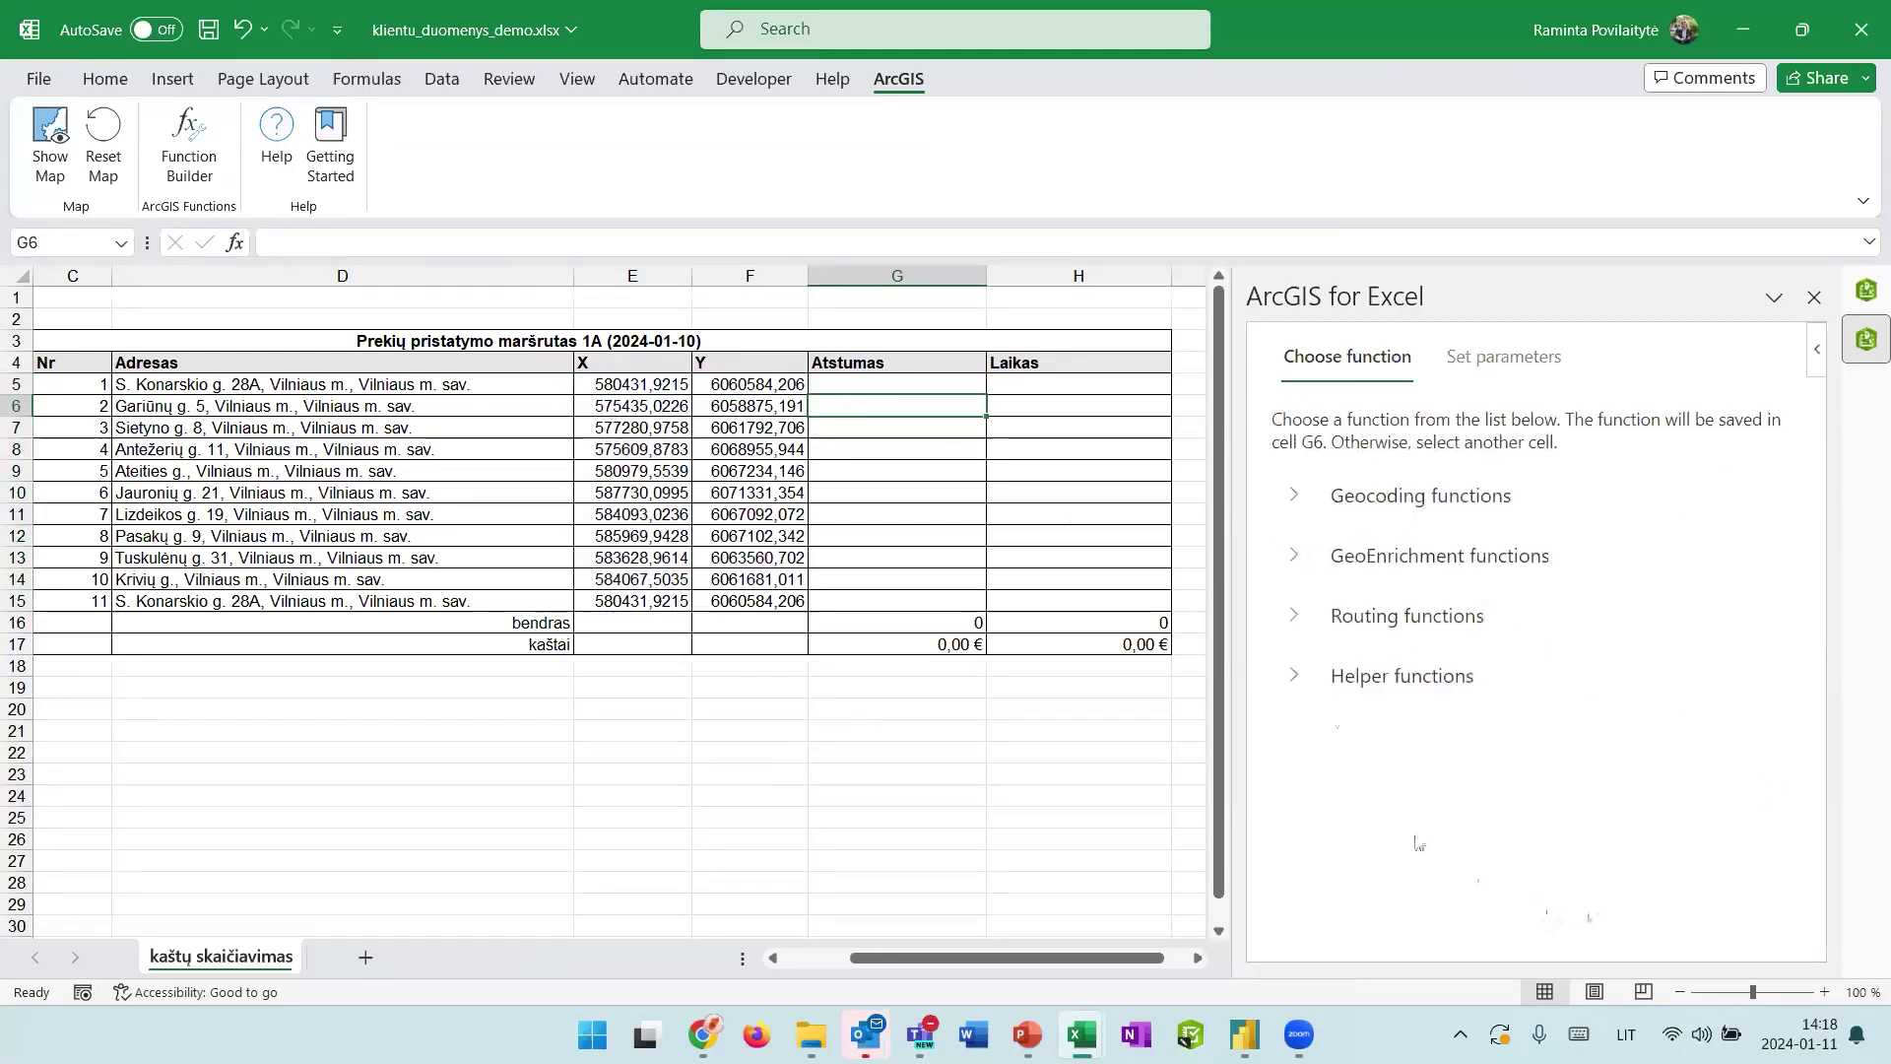
left_click(1296, 619)
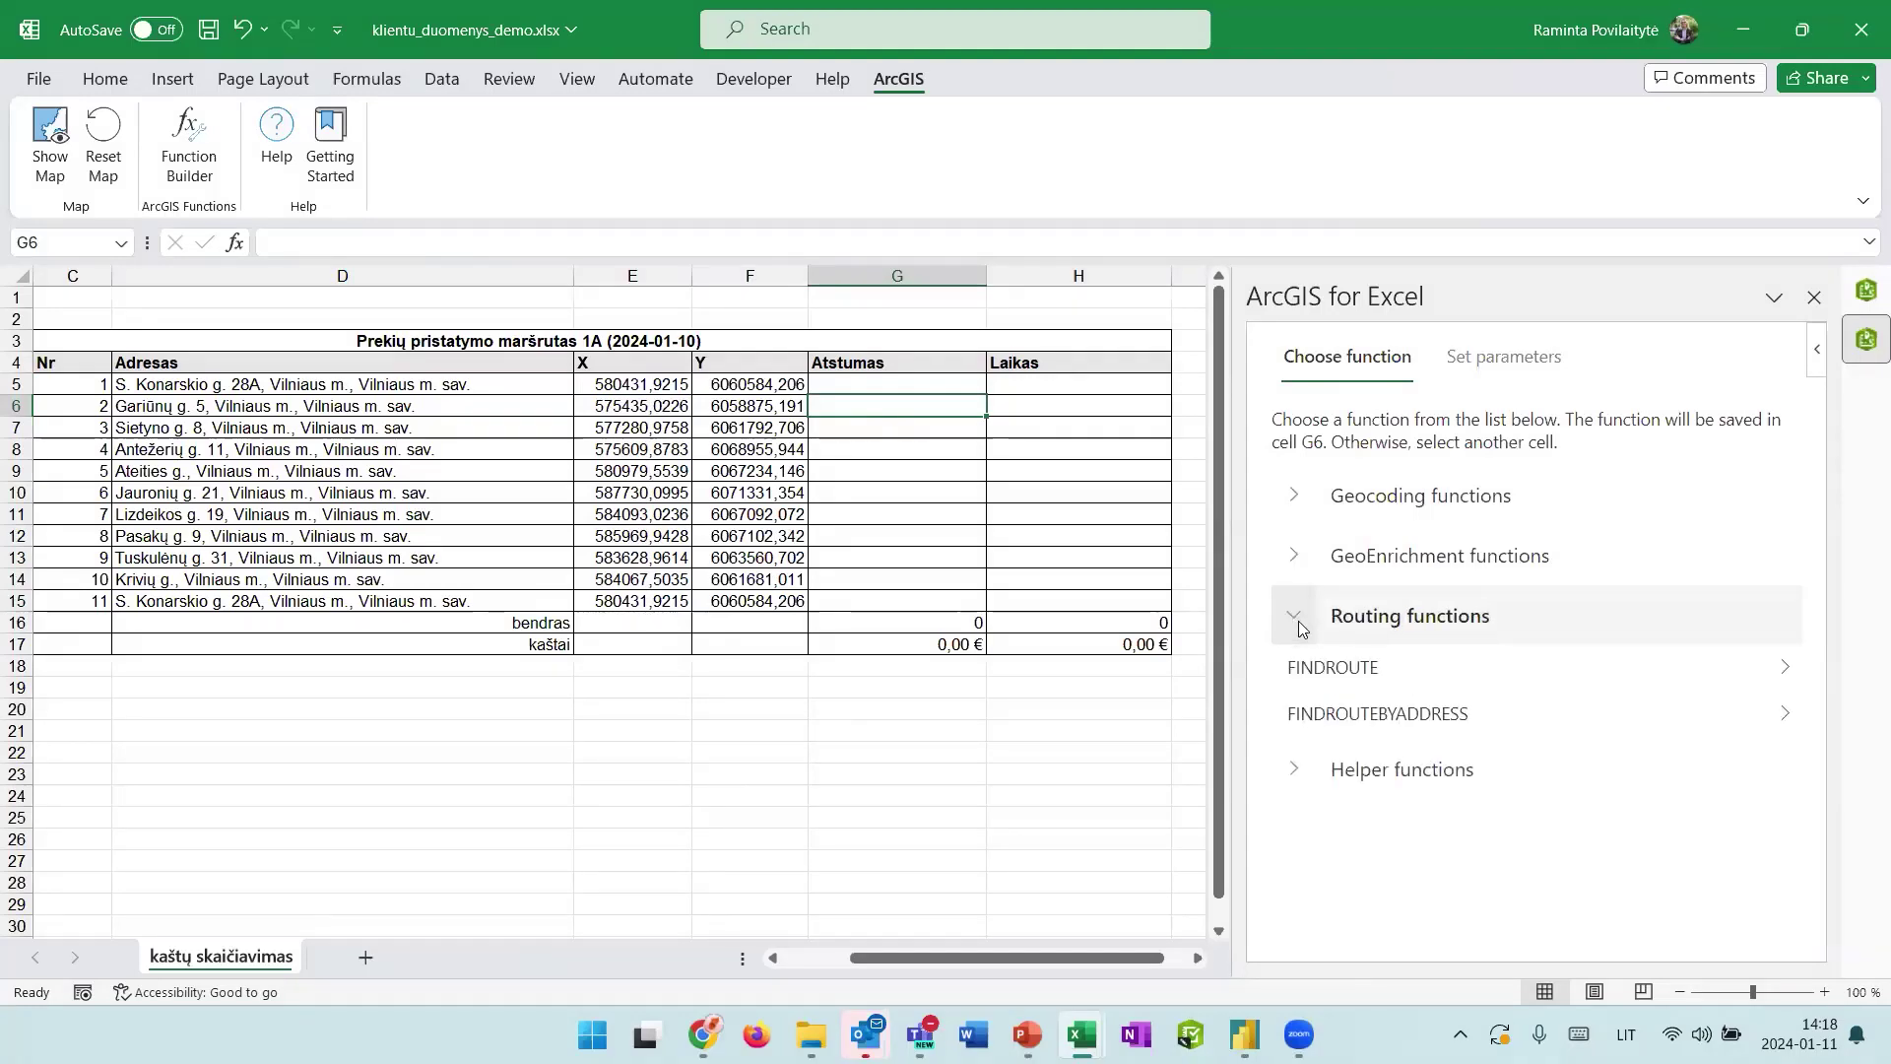
mouse_move(1367, 711)
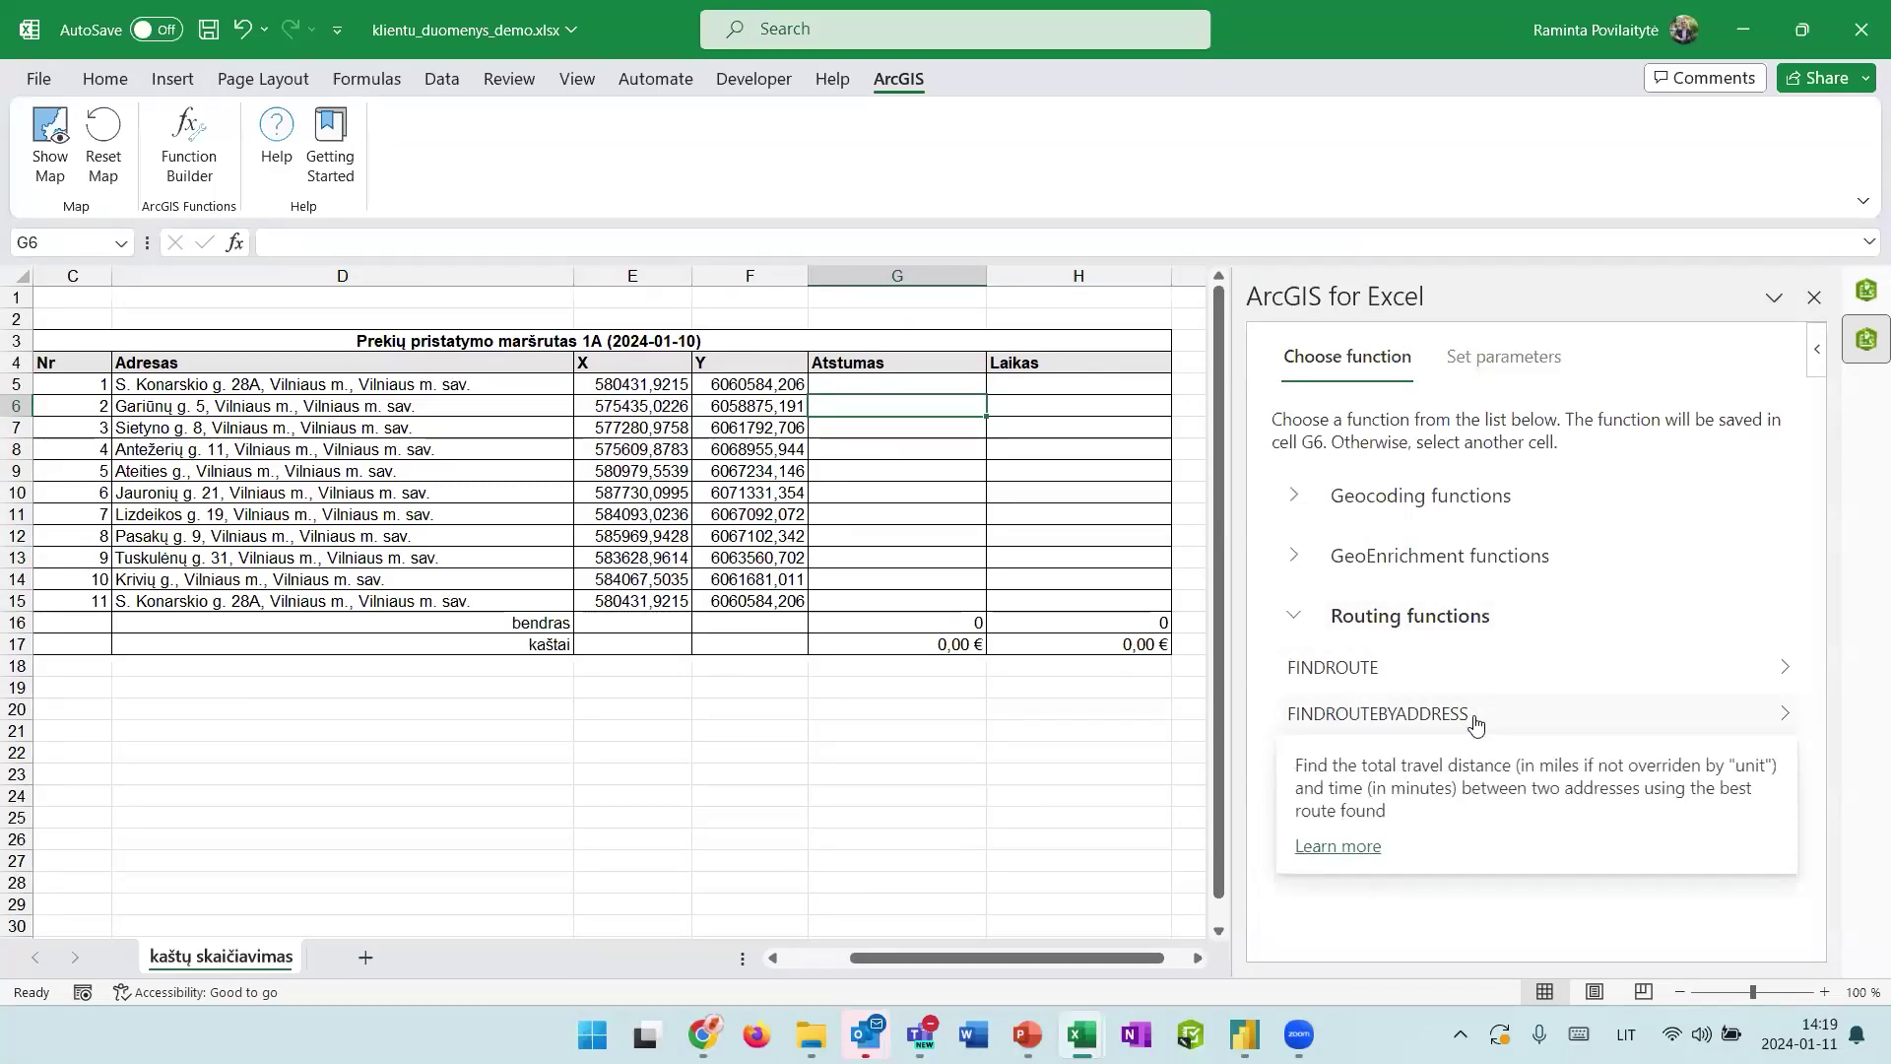
left_click(1785, 724)
Set the route's from_address to D5 and to_address to D6
left_click(1539, 449)
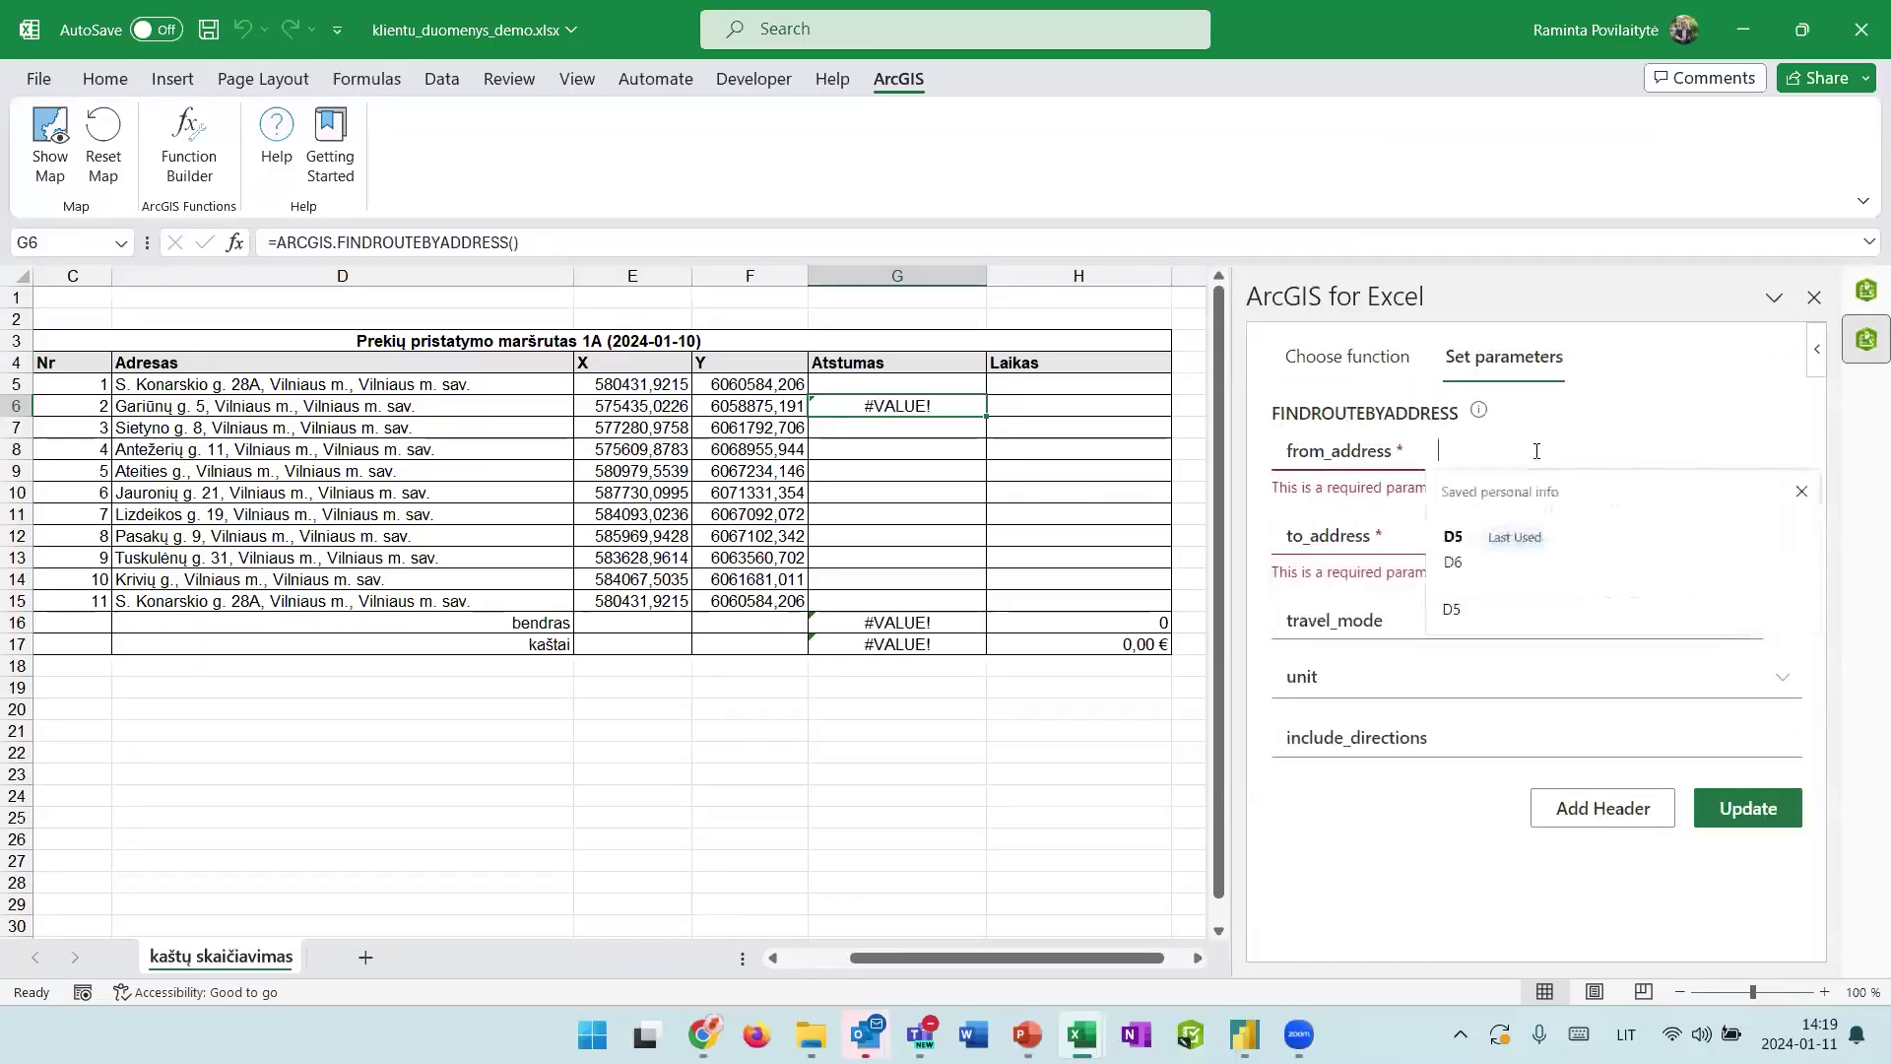
left_click(358, 384)
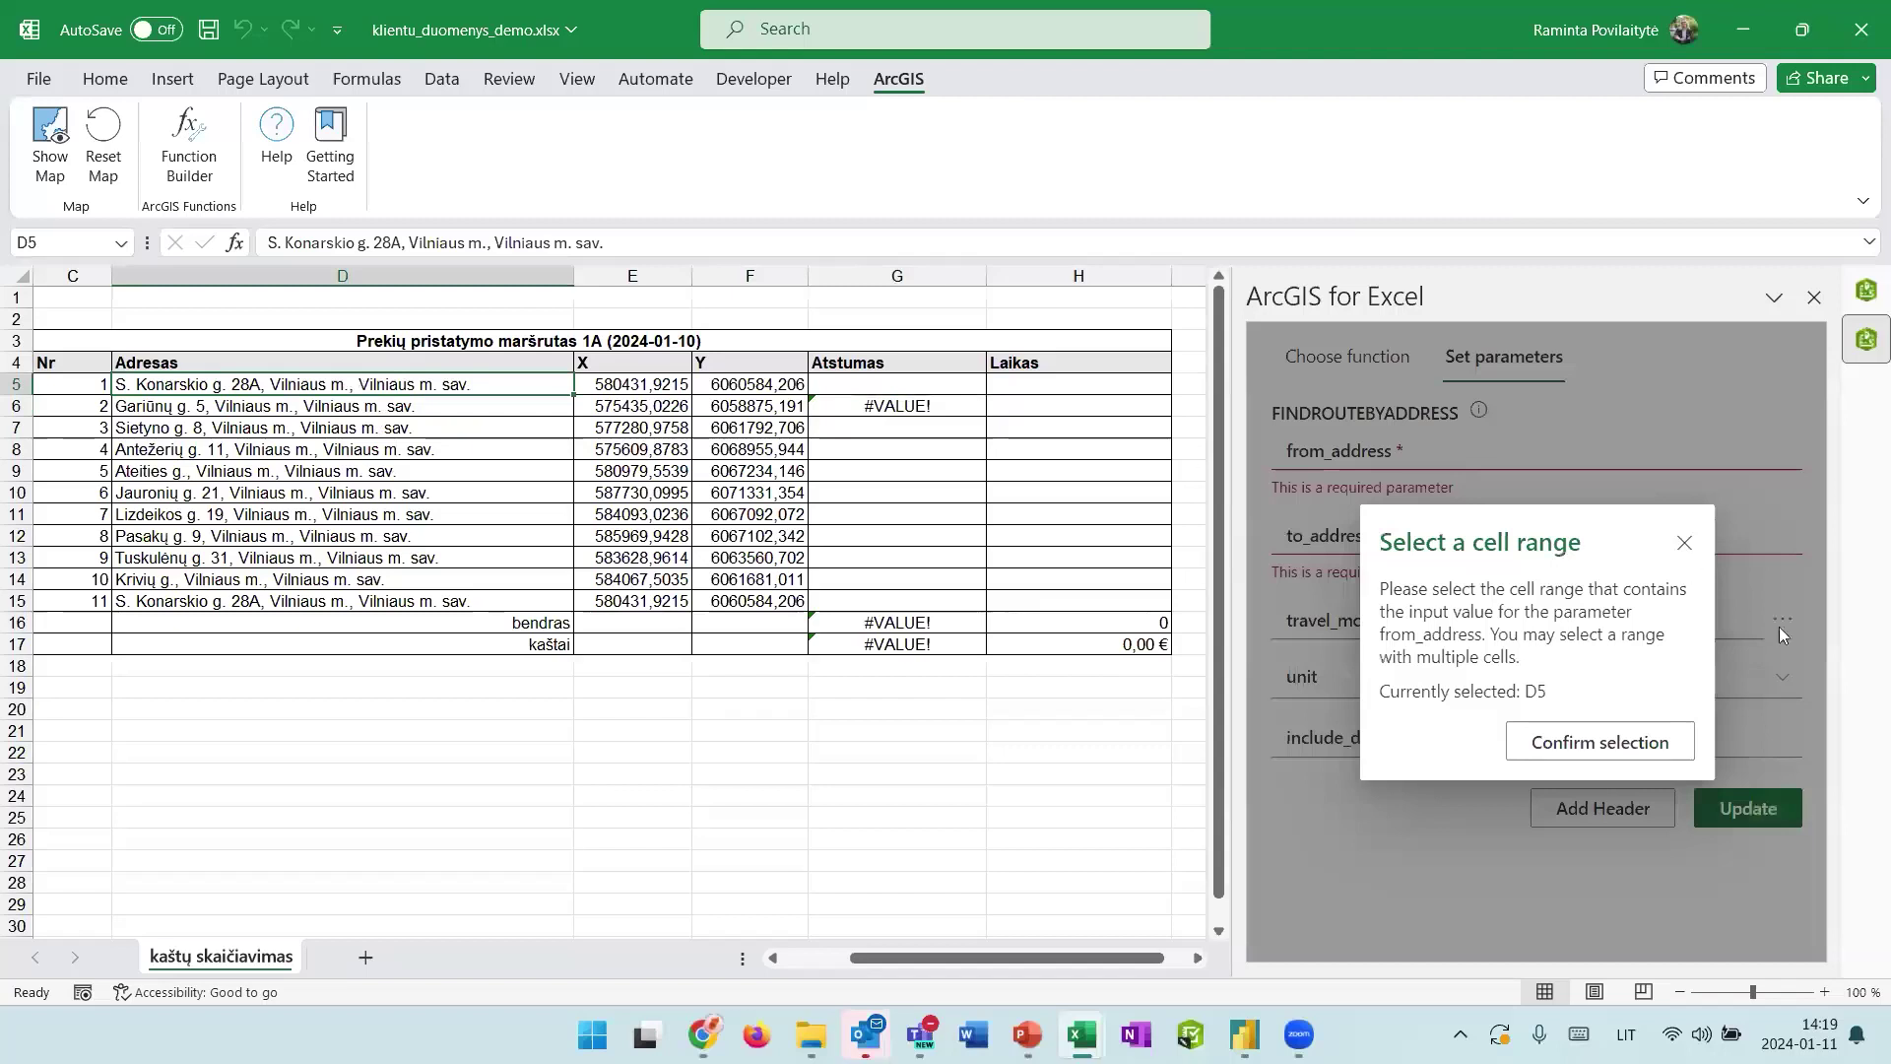
left_click(1638, 739)
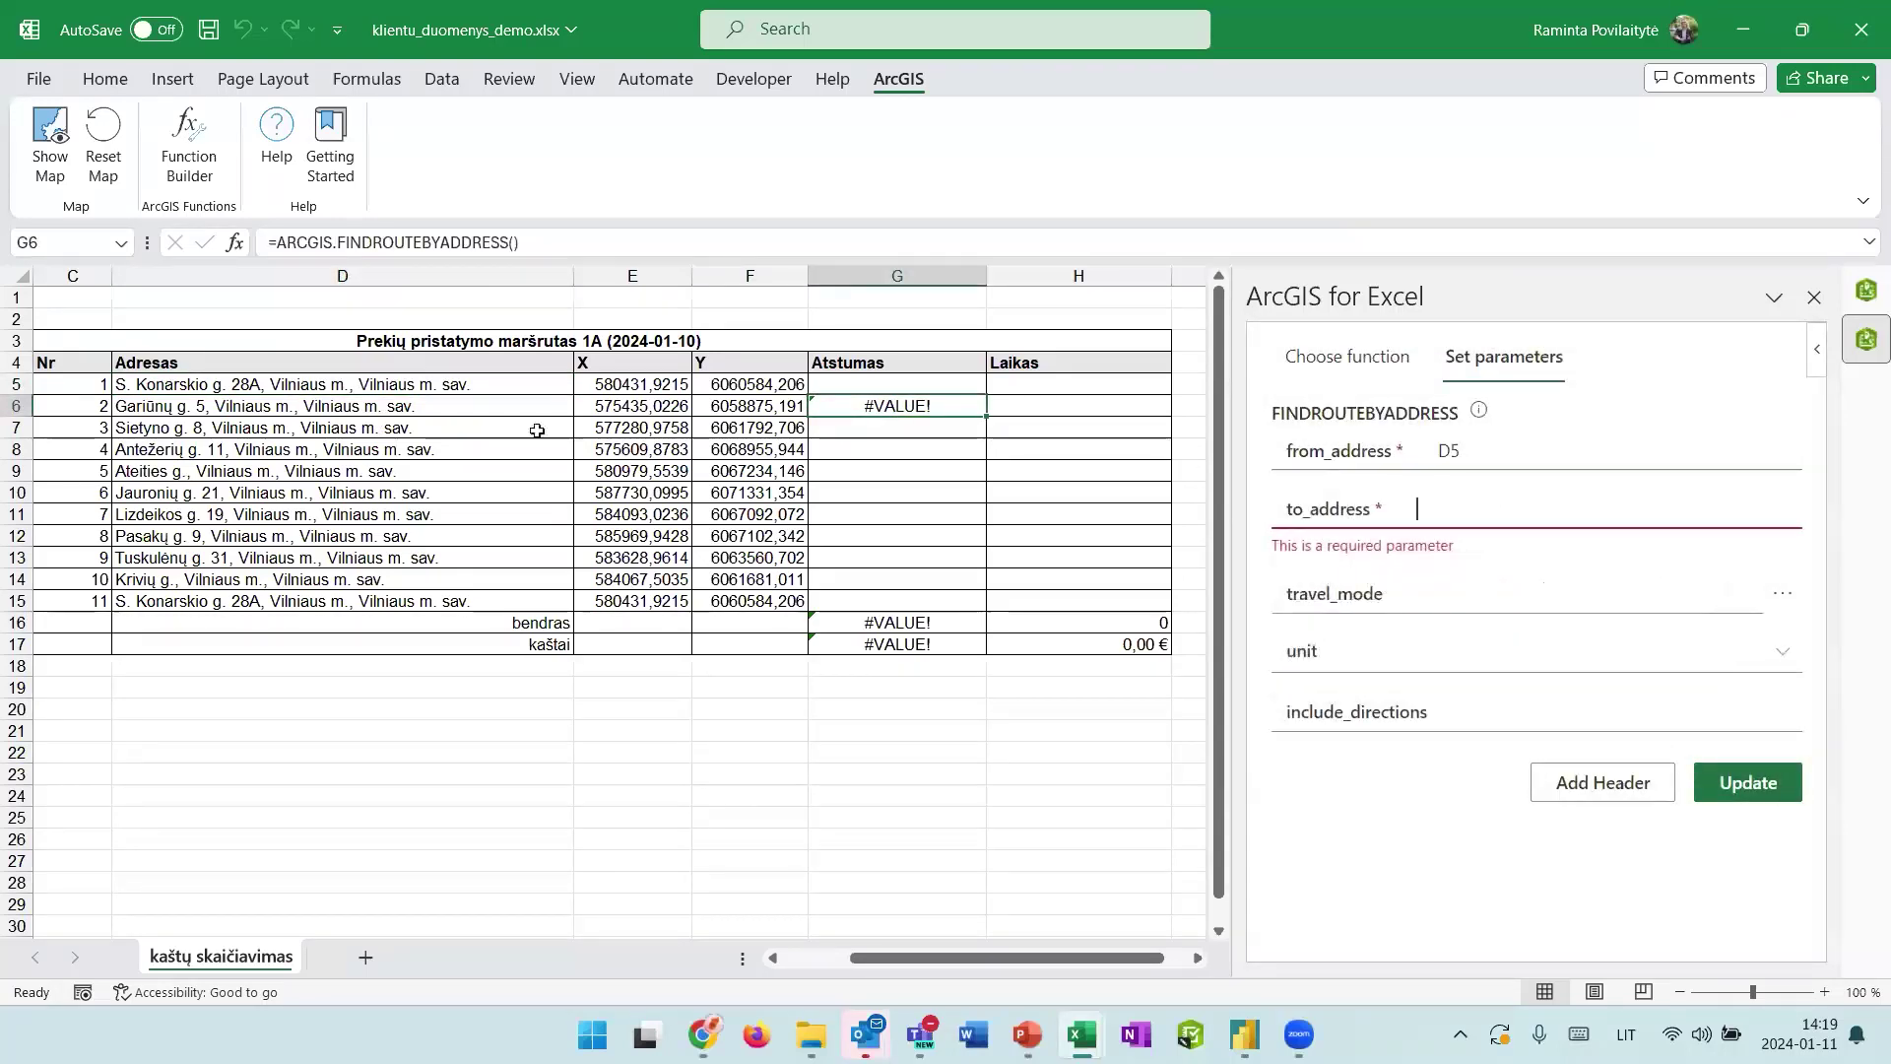
left_click(448, 408)
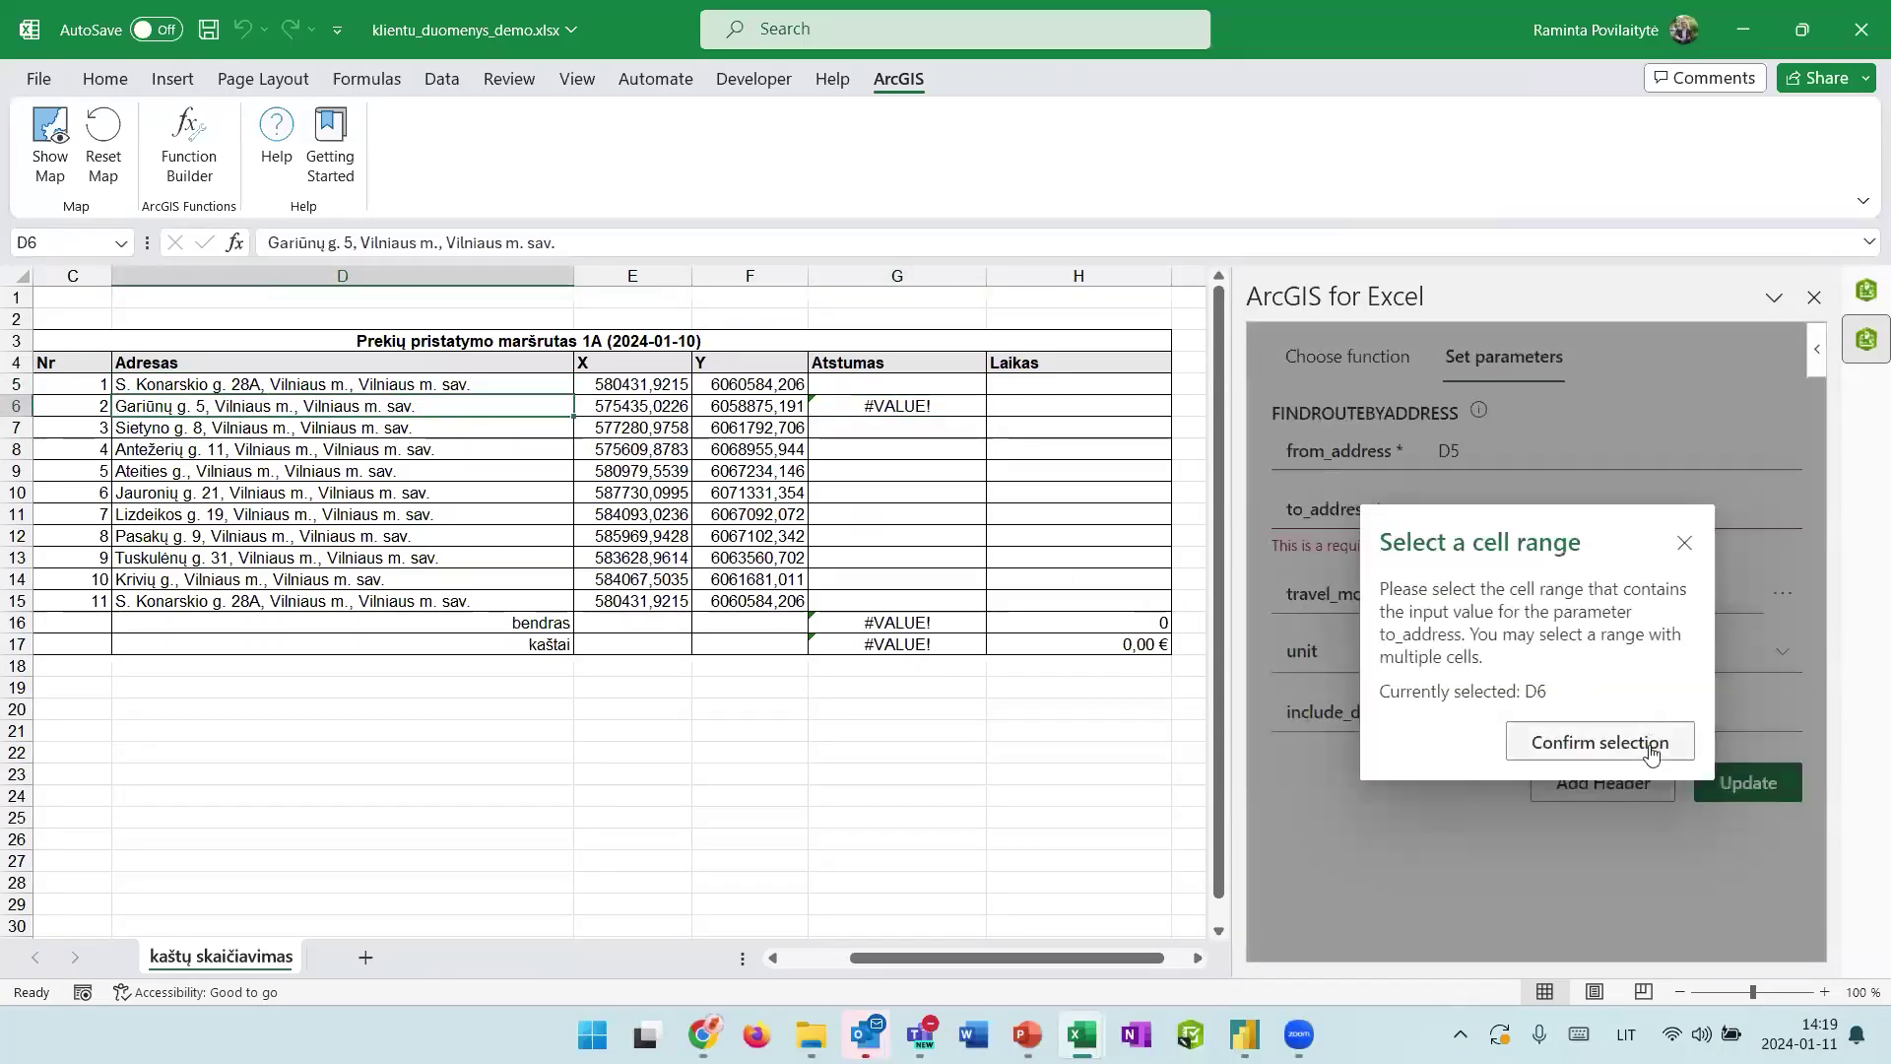
left_click(1638, 741)
Choose the Važiavimo atstumas travel mode with Kilometers units and apply the route formula to G6
left_click(1783, 568)
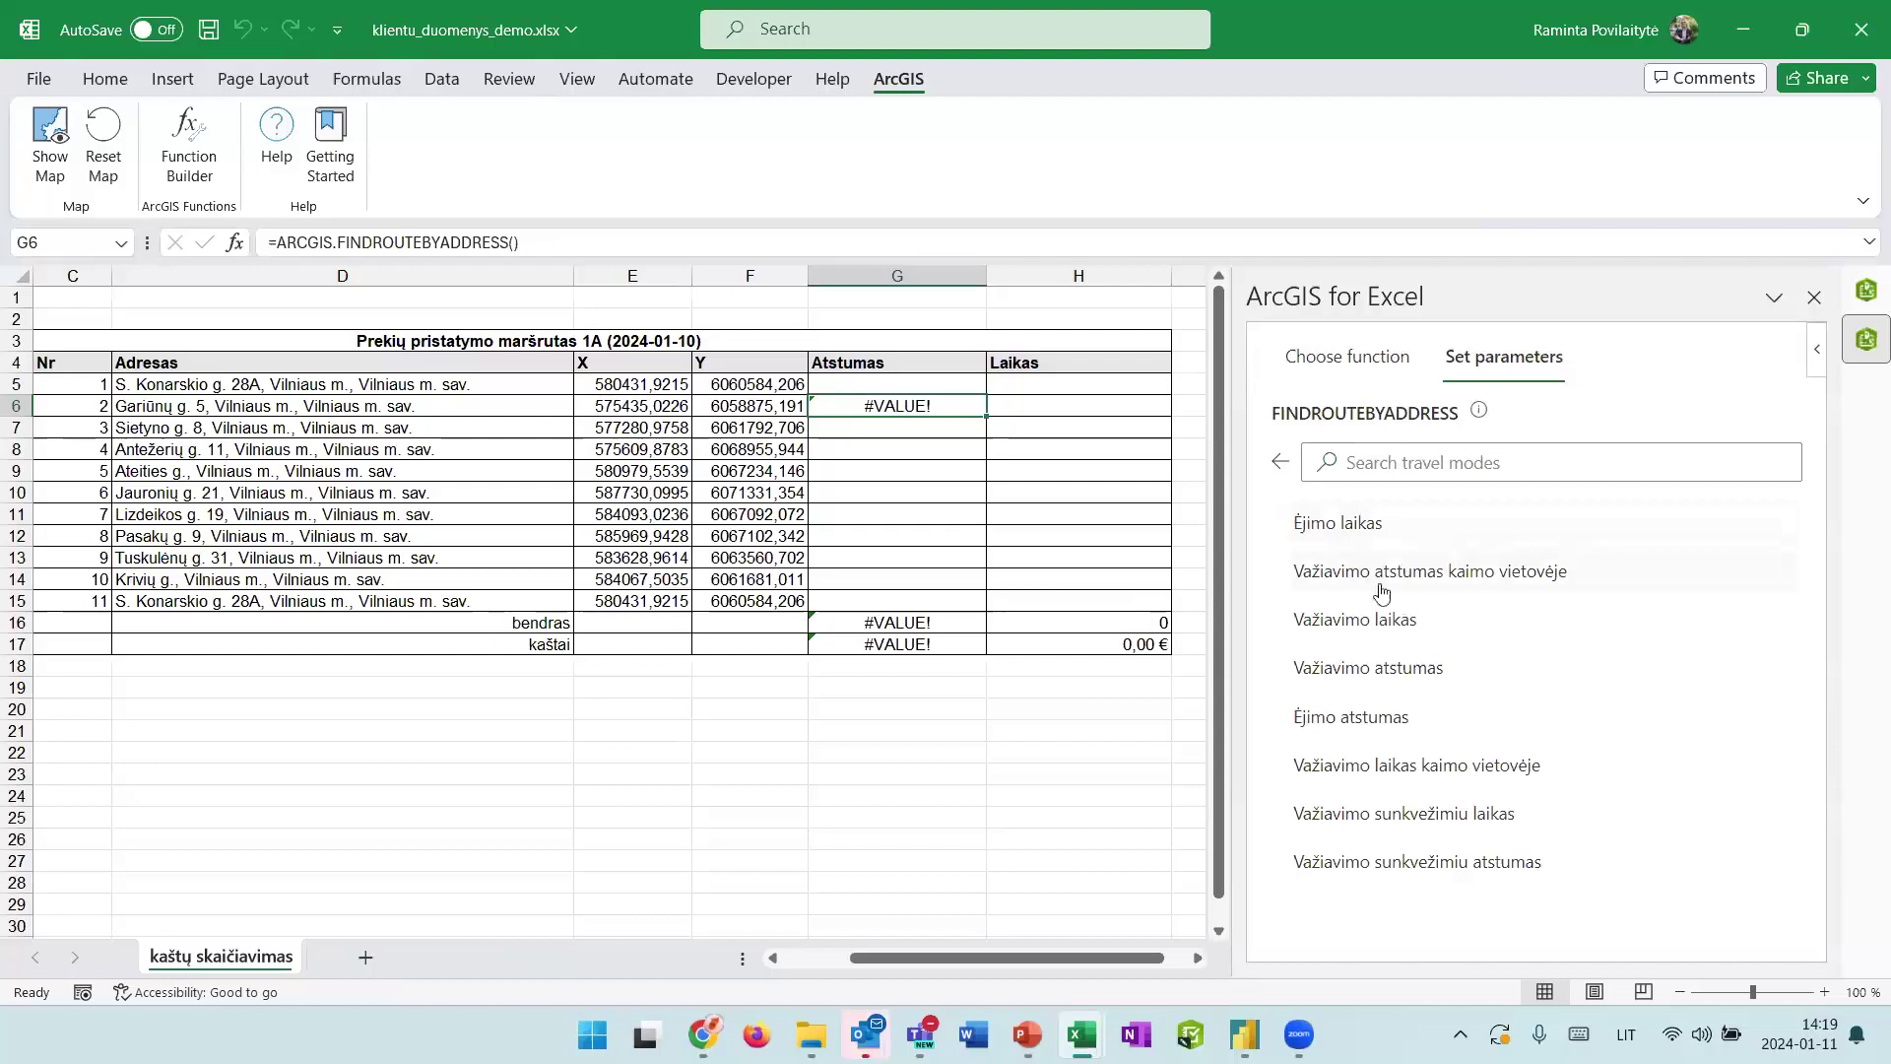
left_click(1444, 679)
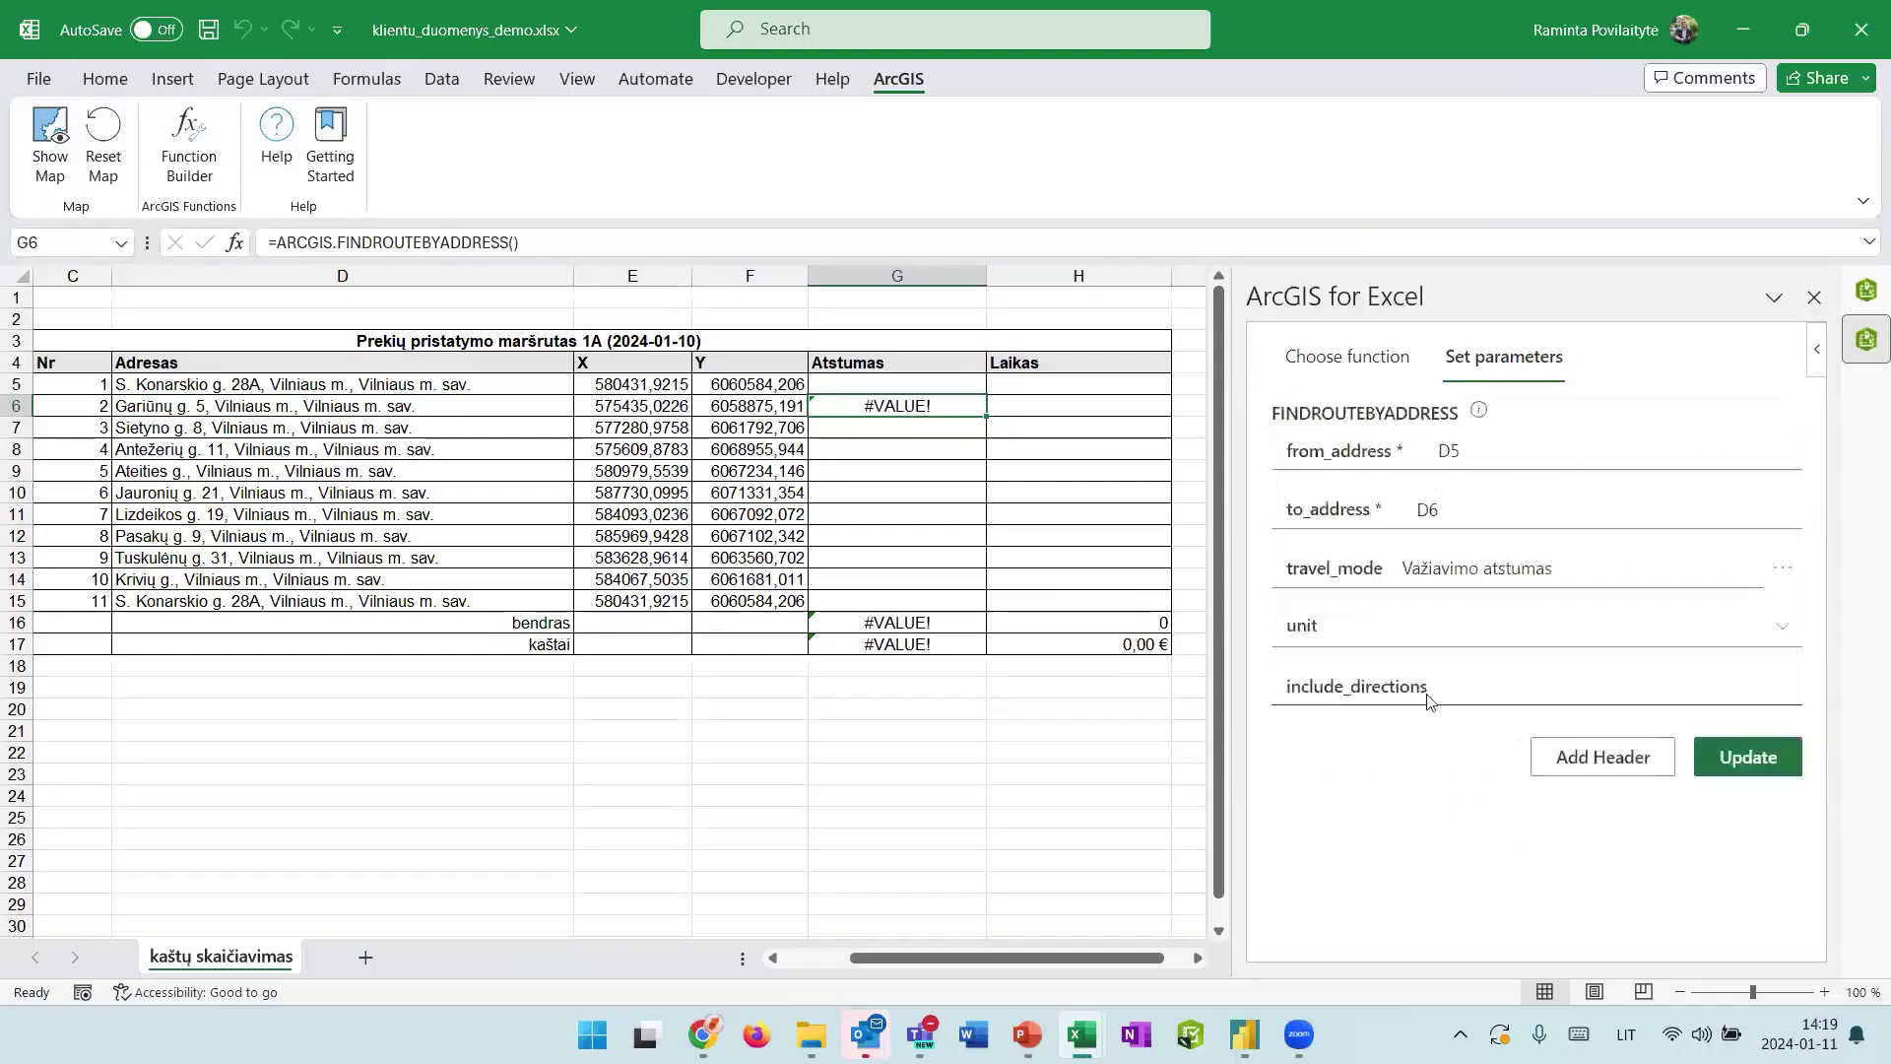
left_click(1784, 629)
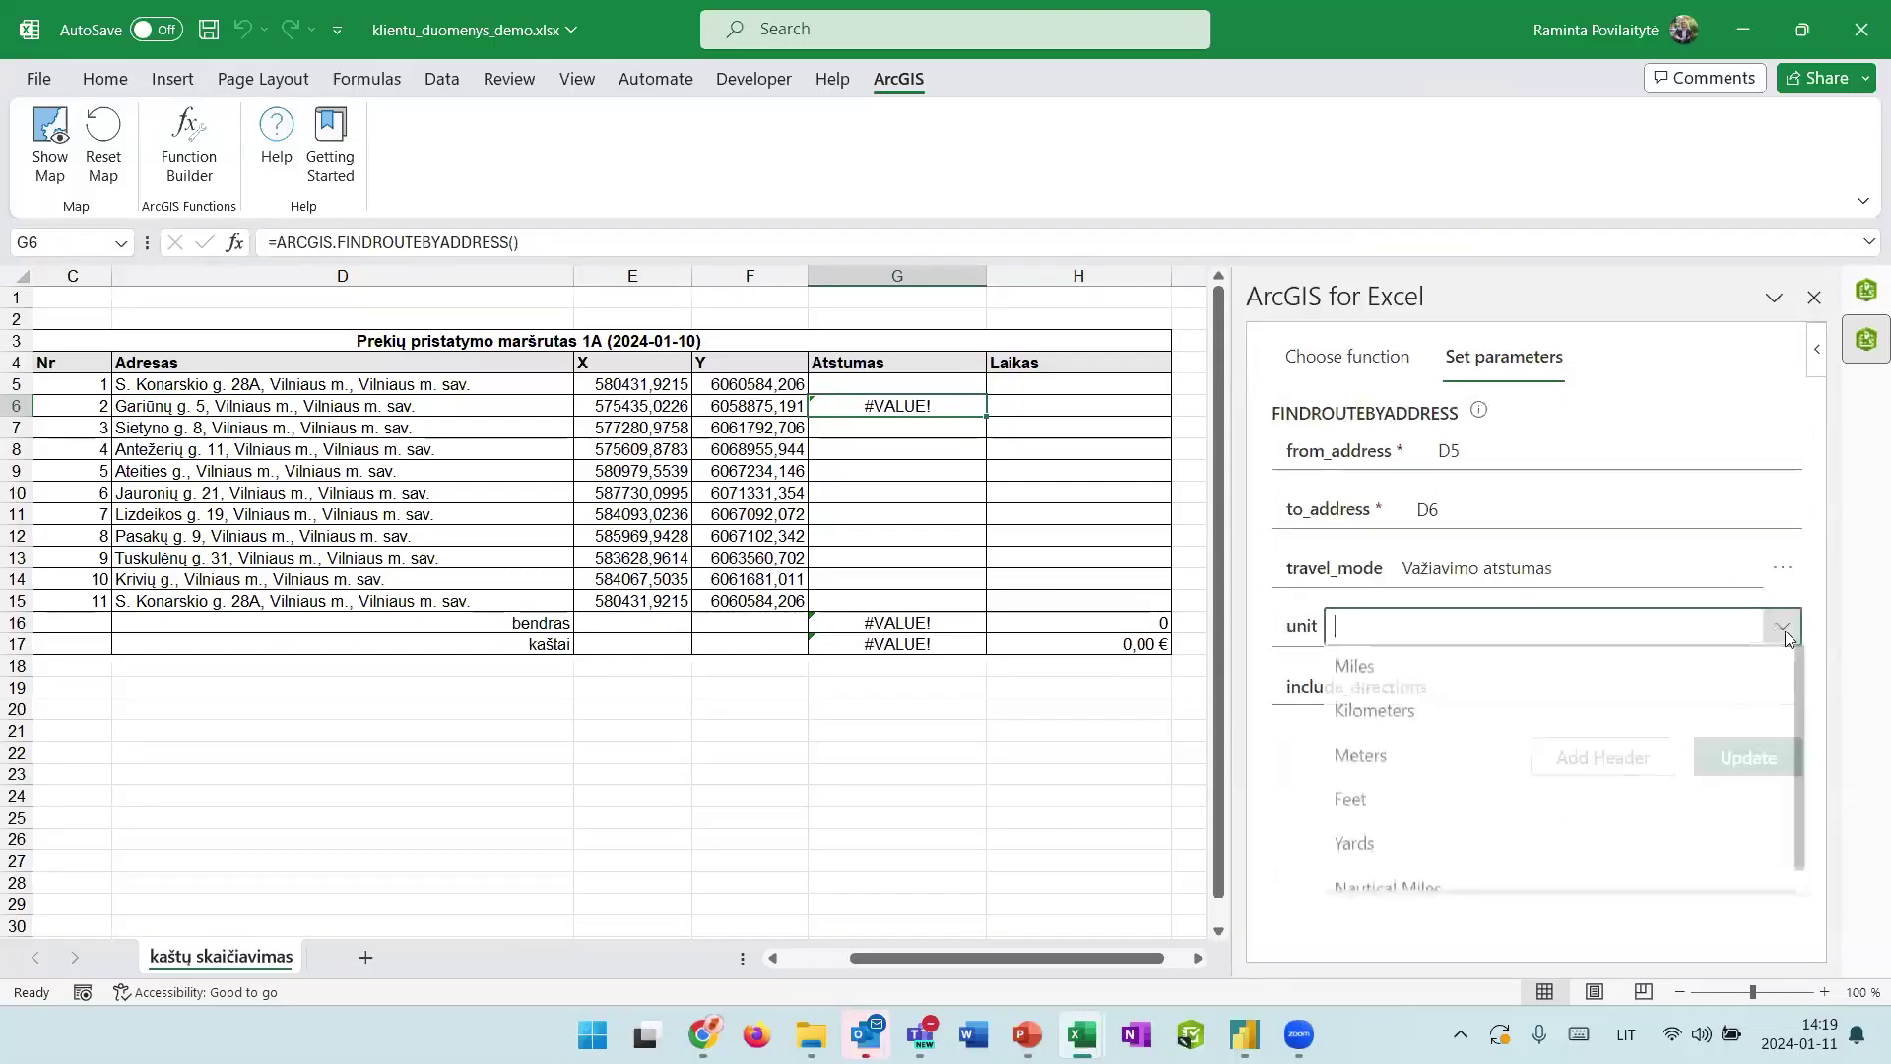
left_click(1404, 713)
left_click(1481, 680)
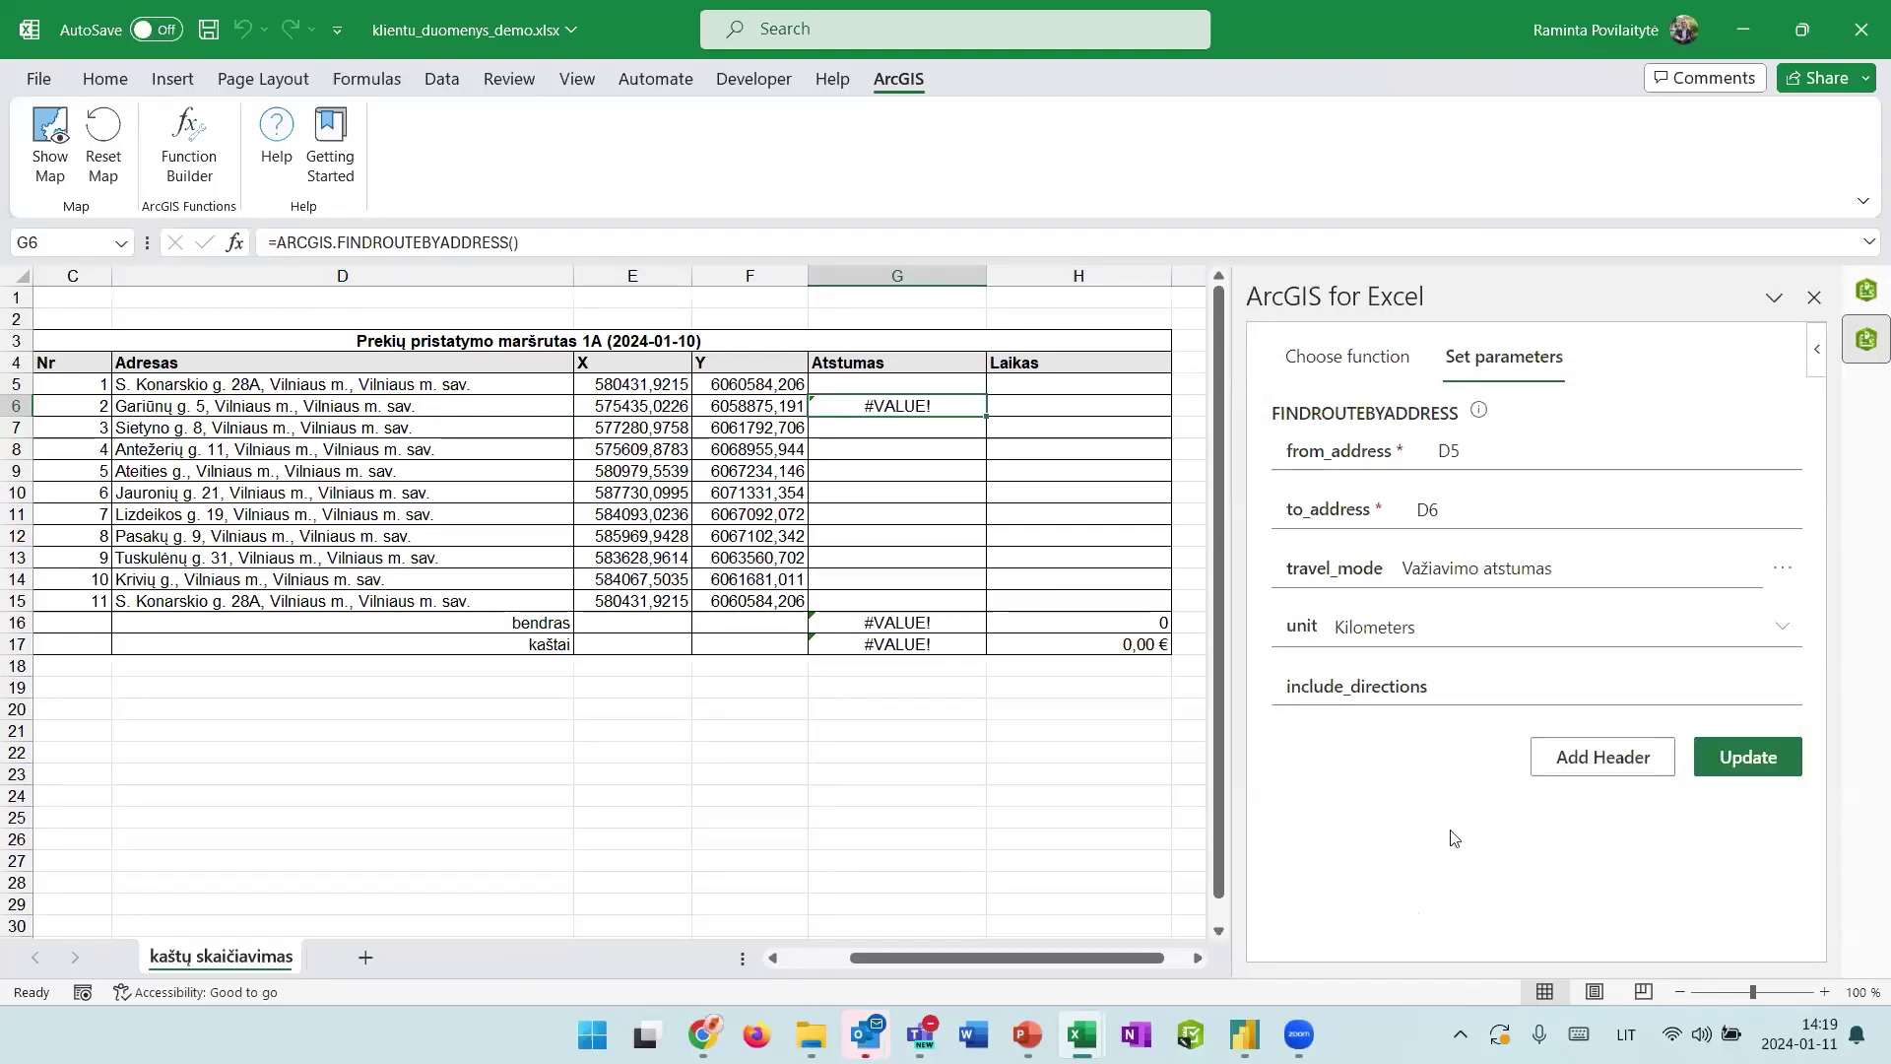
mouse_move(1479, 697)
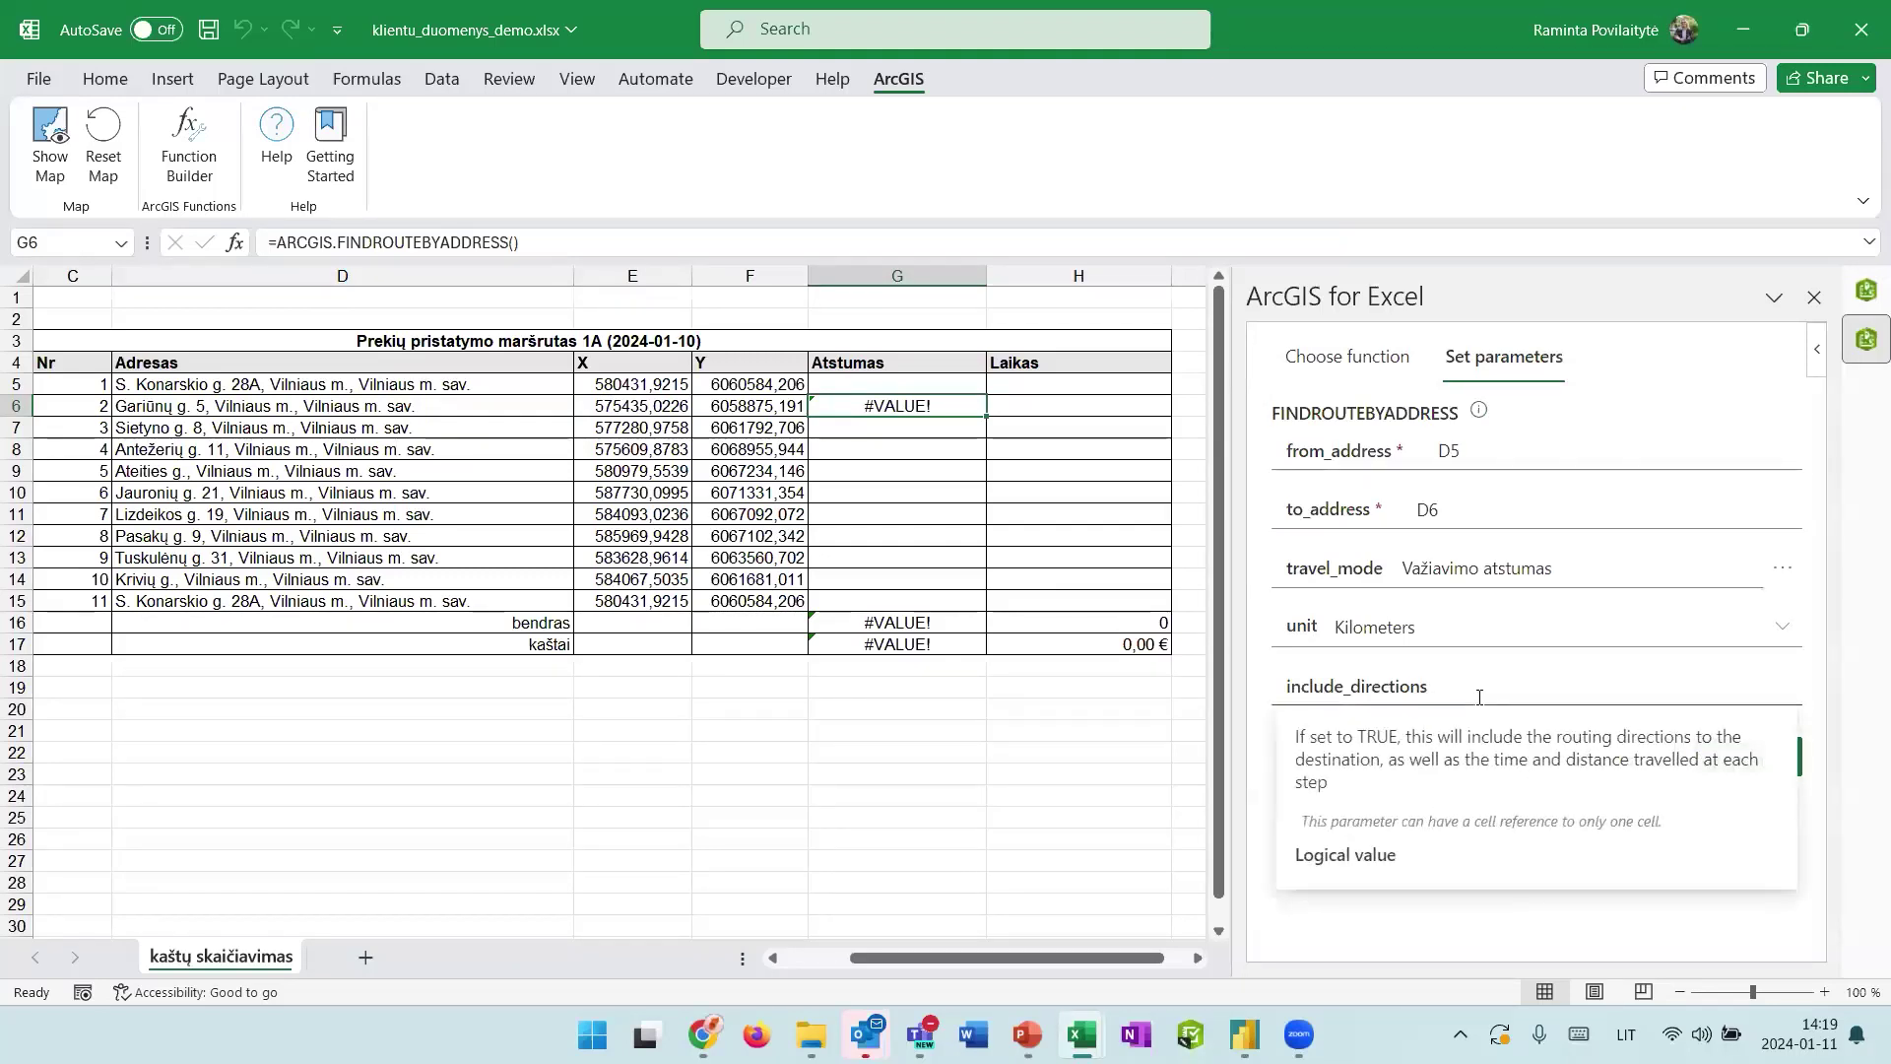
left_click(1777, 759)
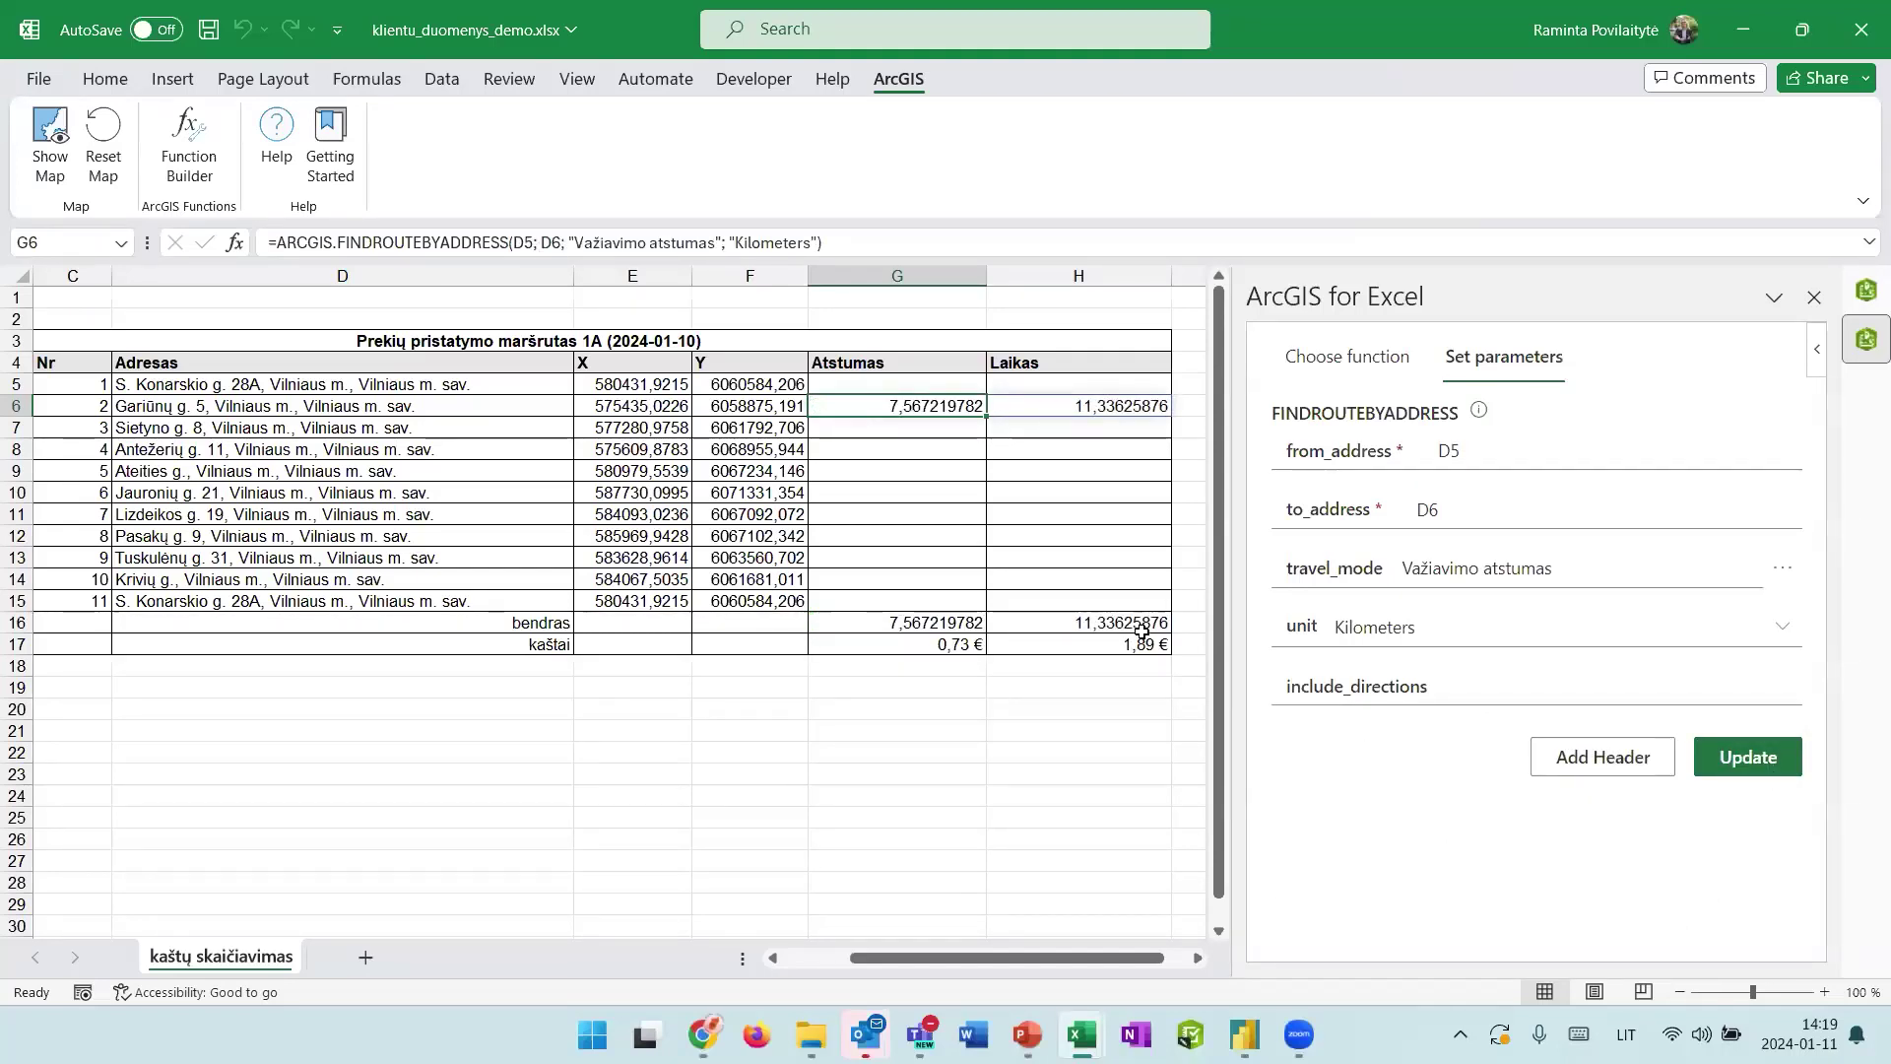
Copy the route formula down to G15 and check the G16, G17 and H17 total formulas
left_click_drag(985, 415, 985, 605)
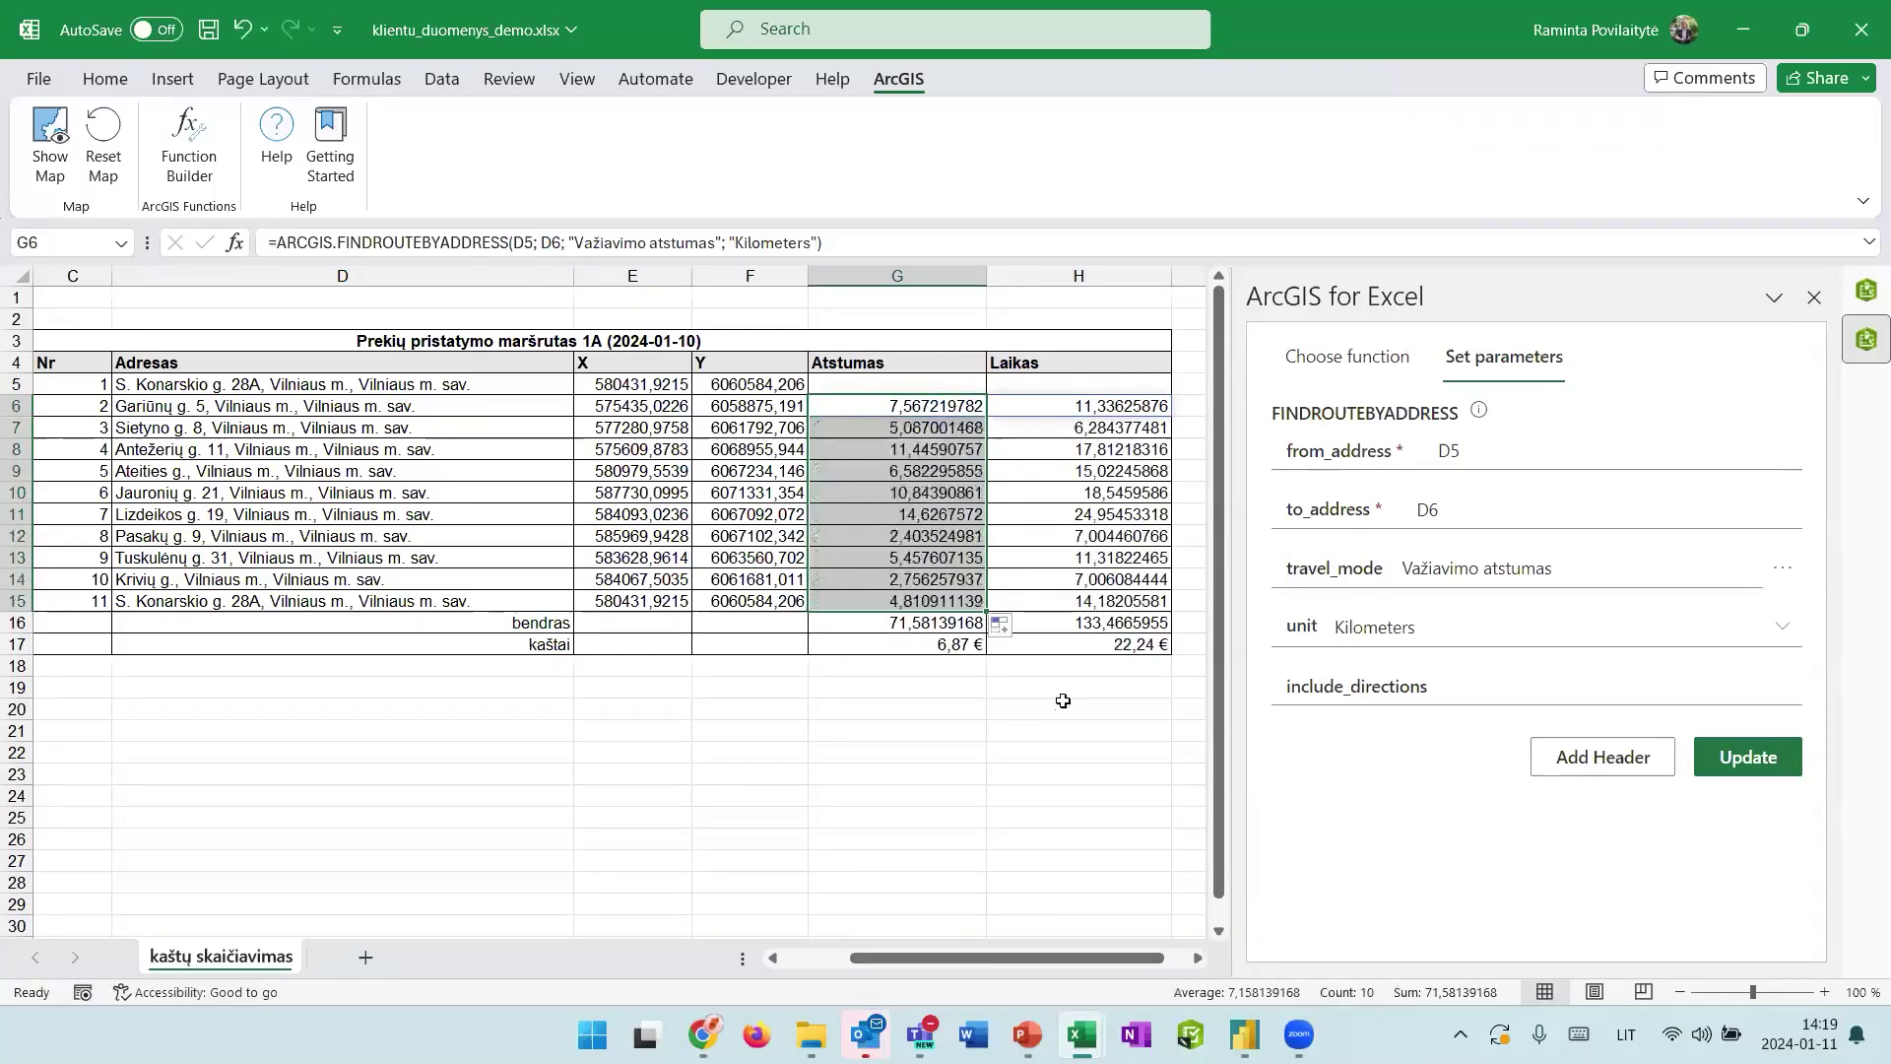
left_click(1057, 758)
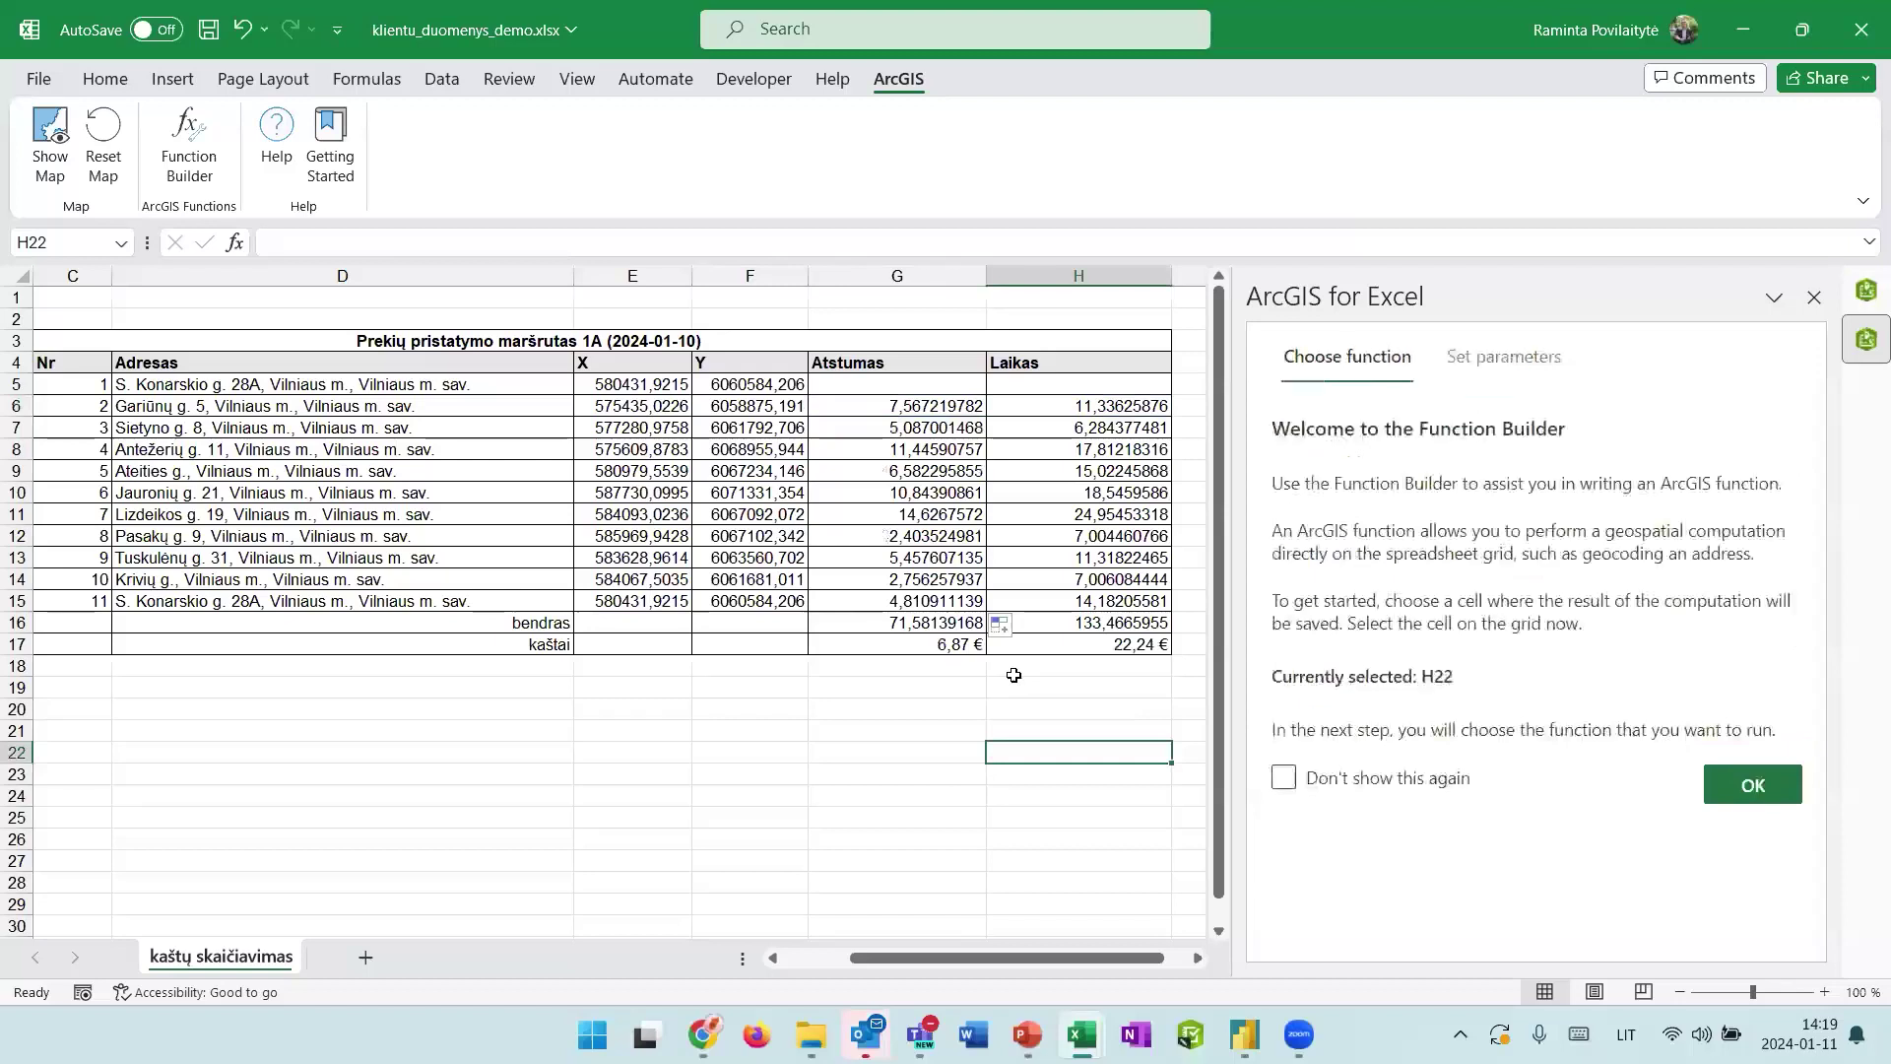
left_click(903, 621)
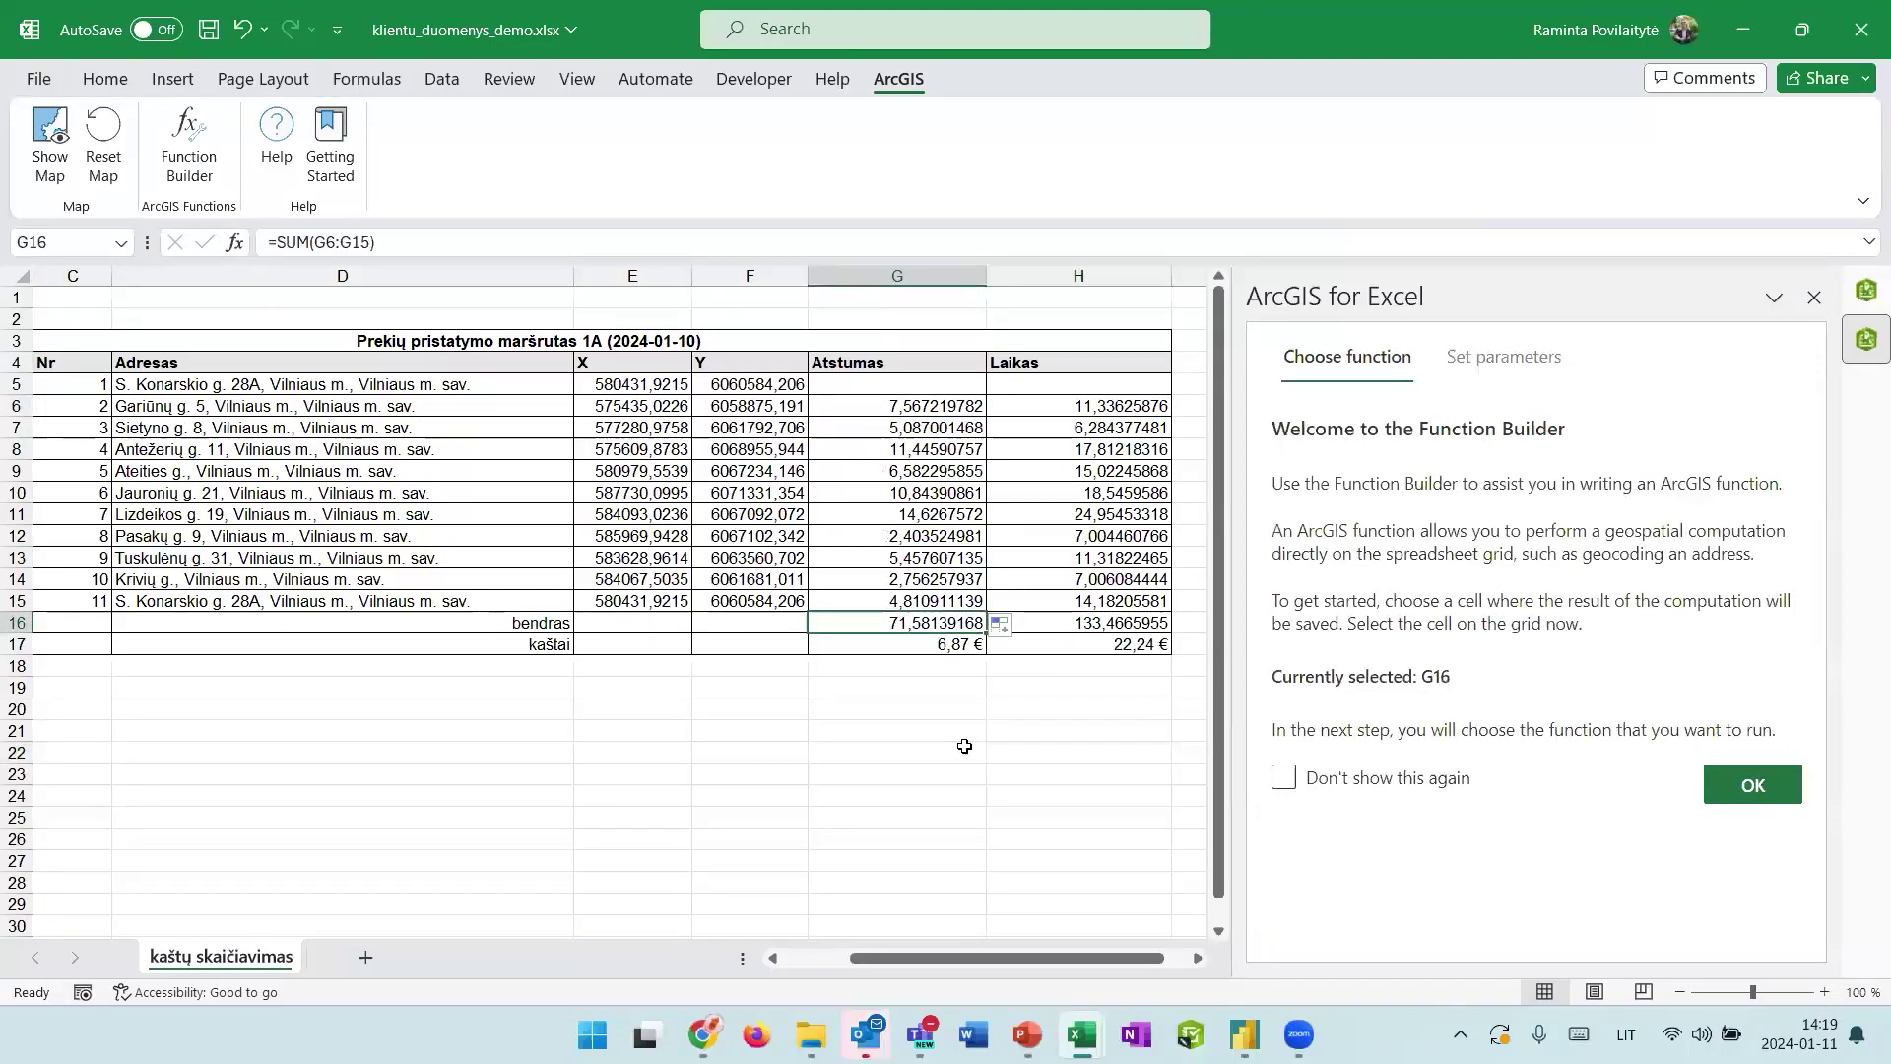
key("Down")
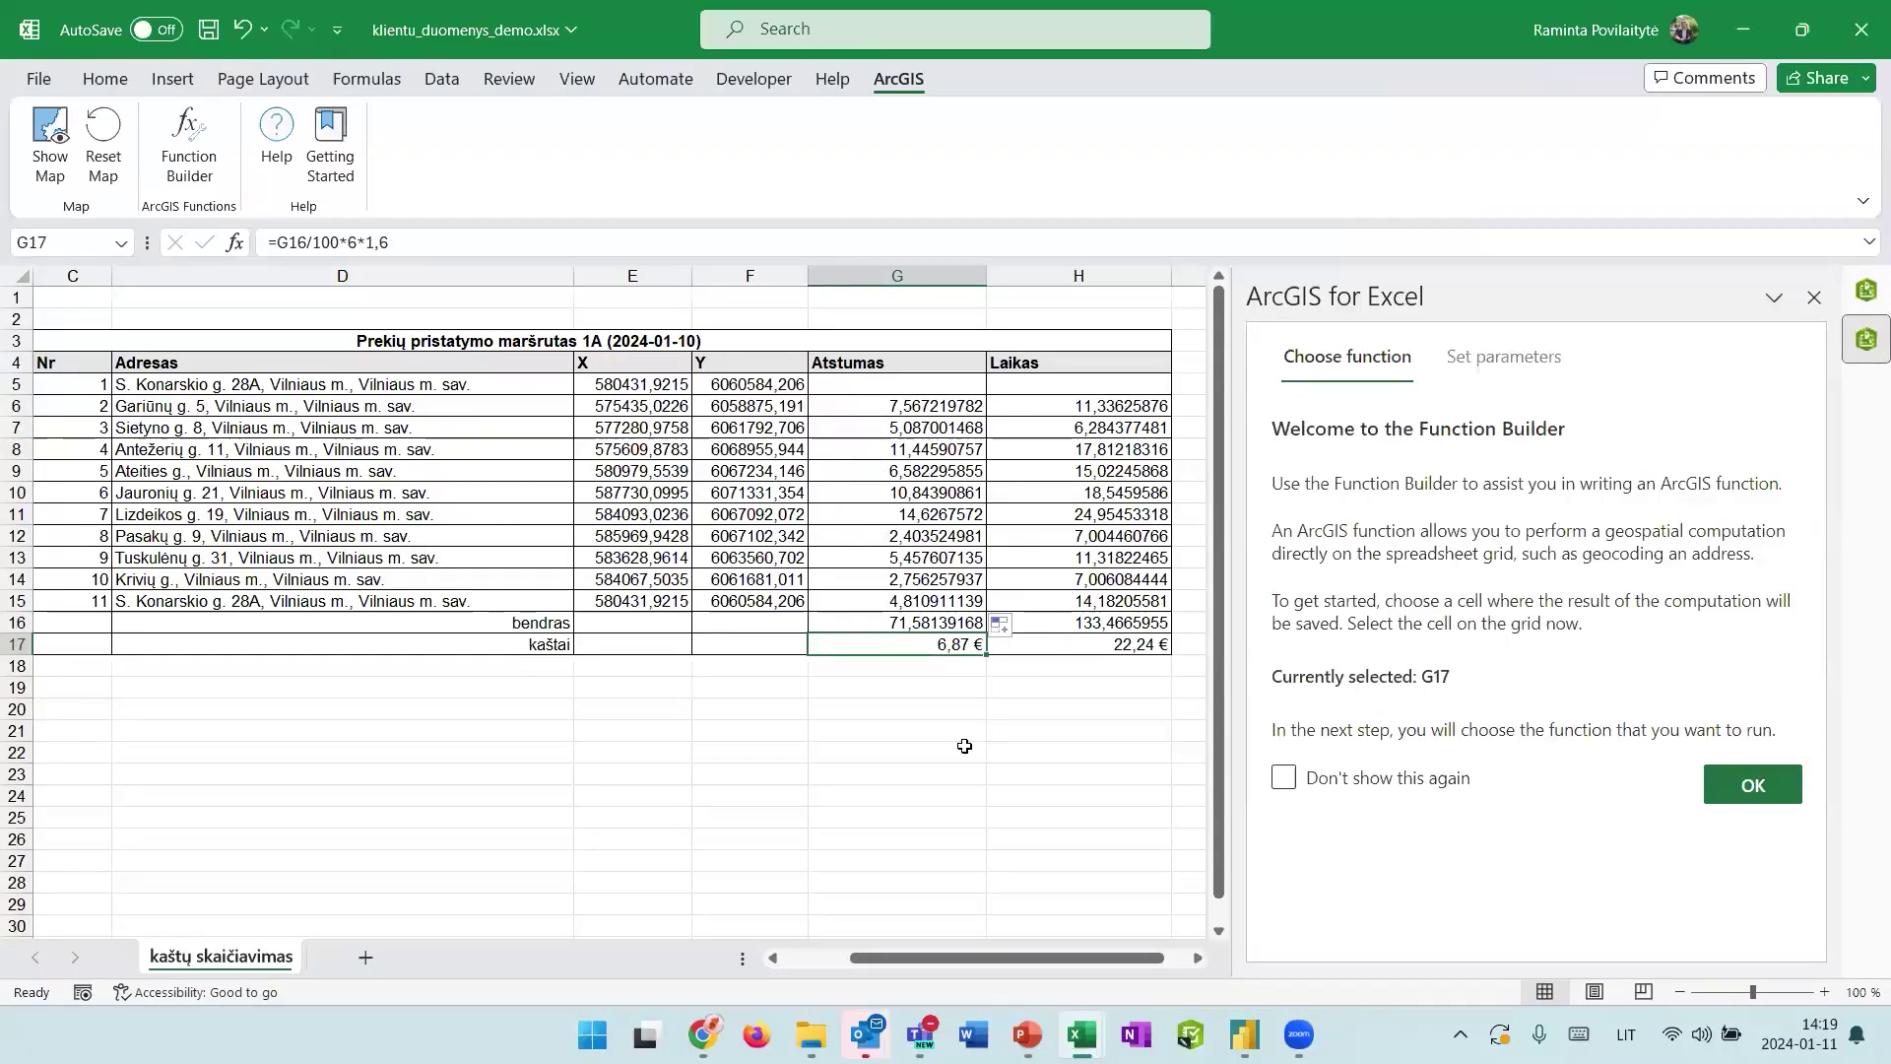
key("Right")
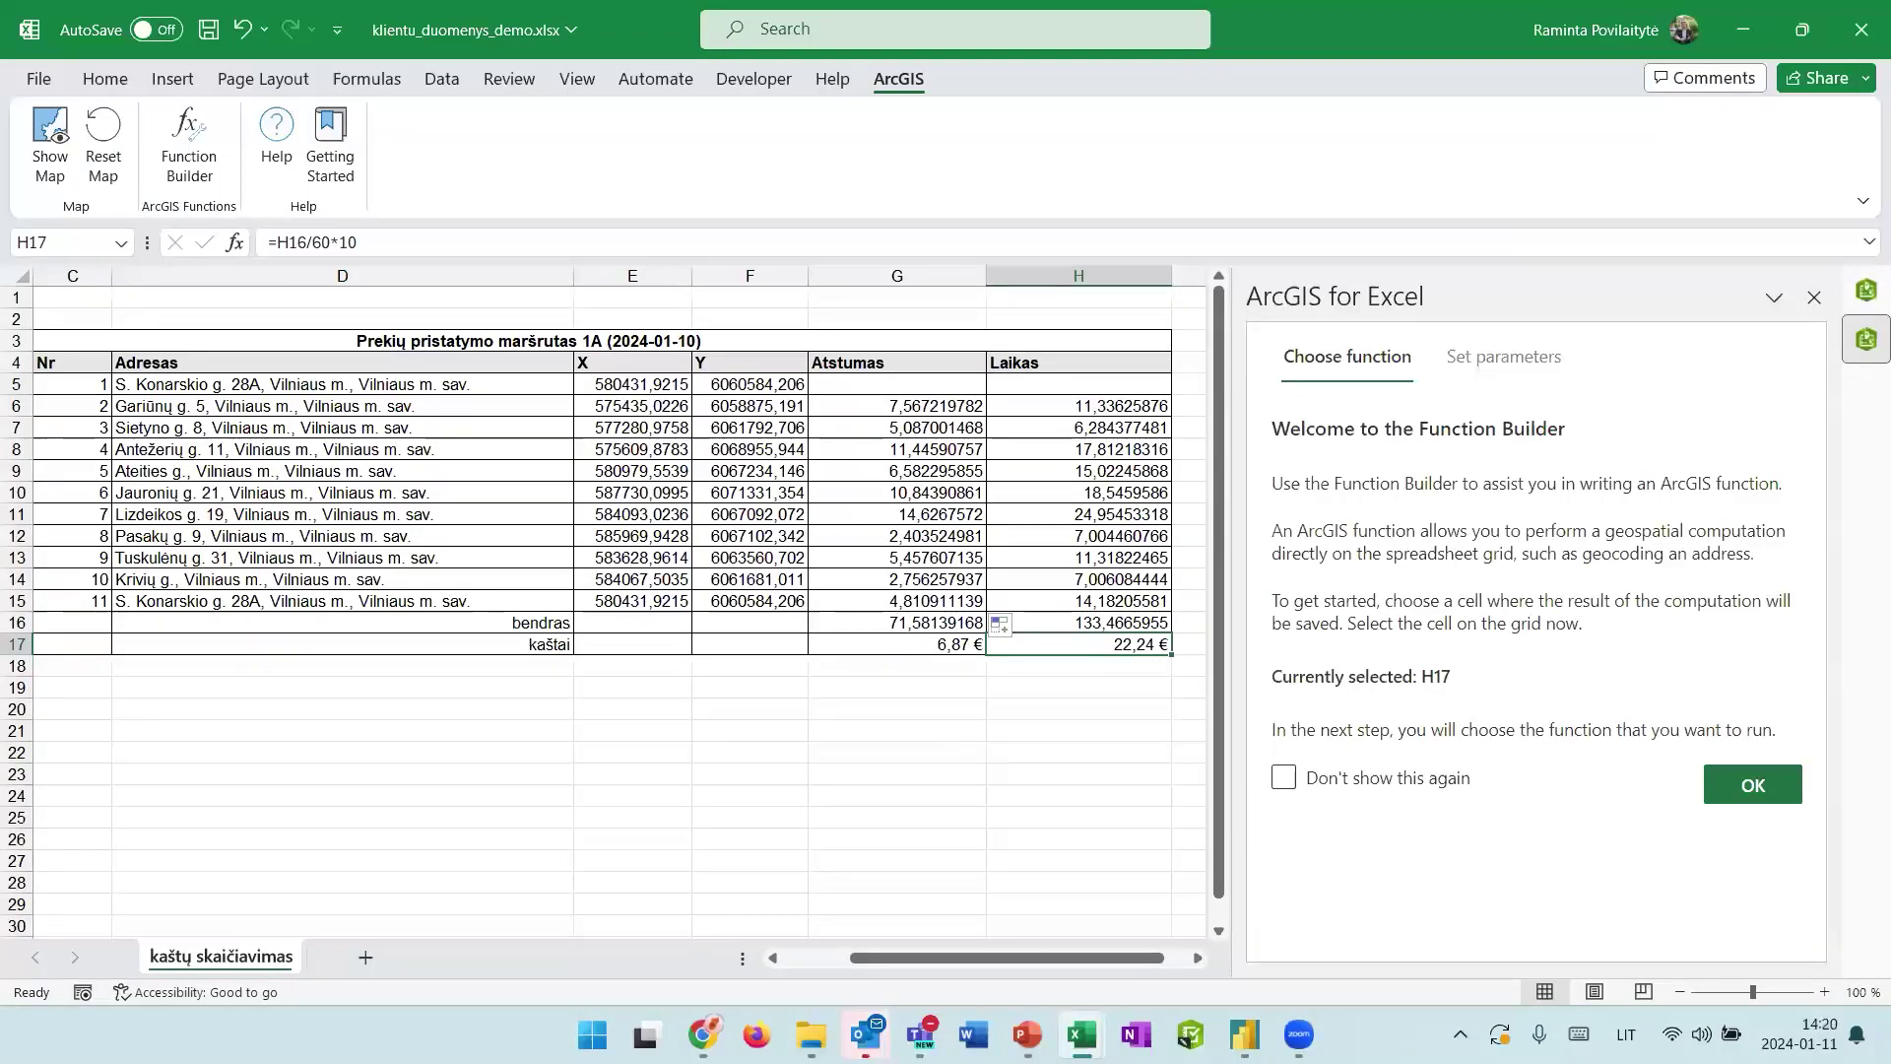
Return to the PowerPoint slide show and advance to the next slide
mouse_move(1028, 1035)
left_click(1159, 911)
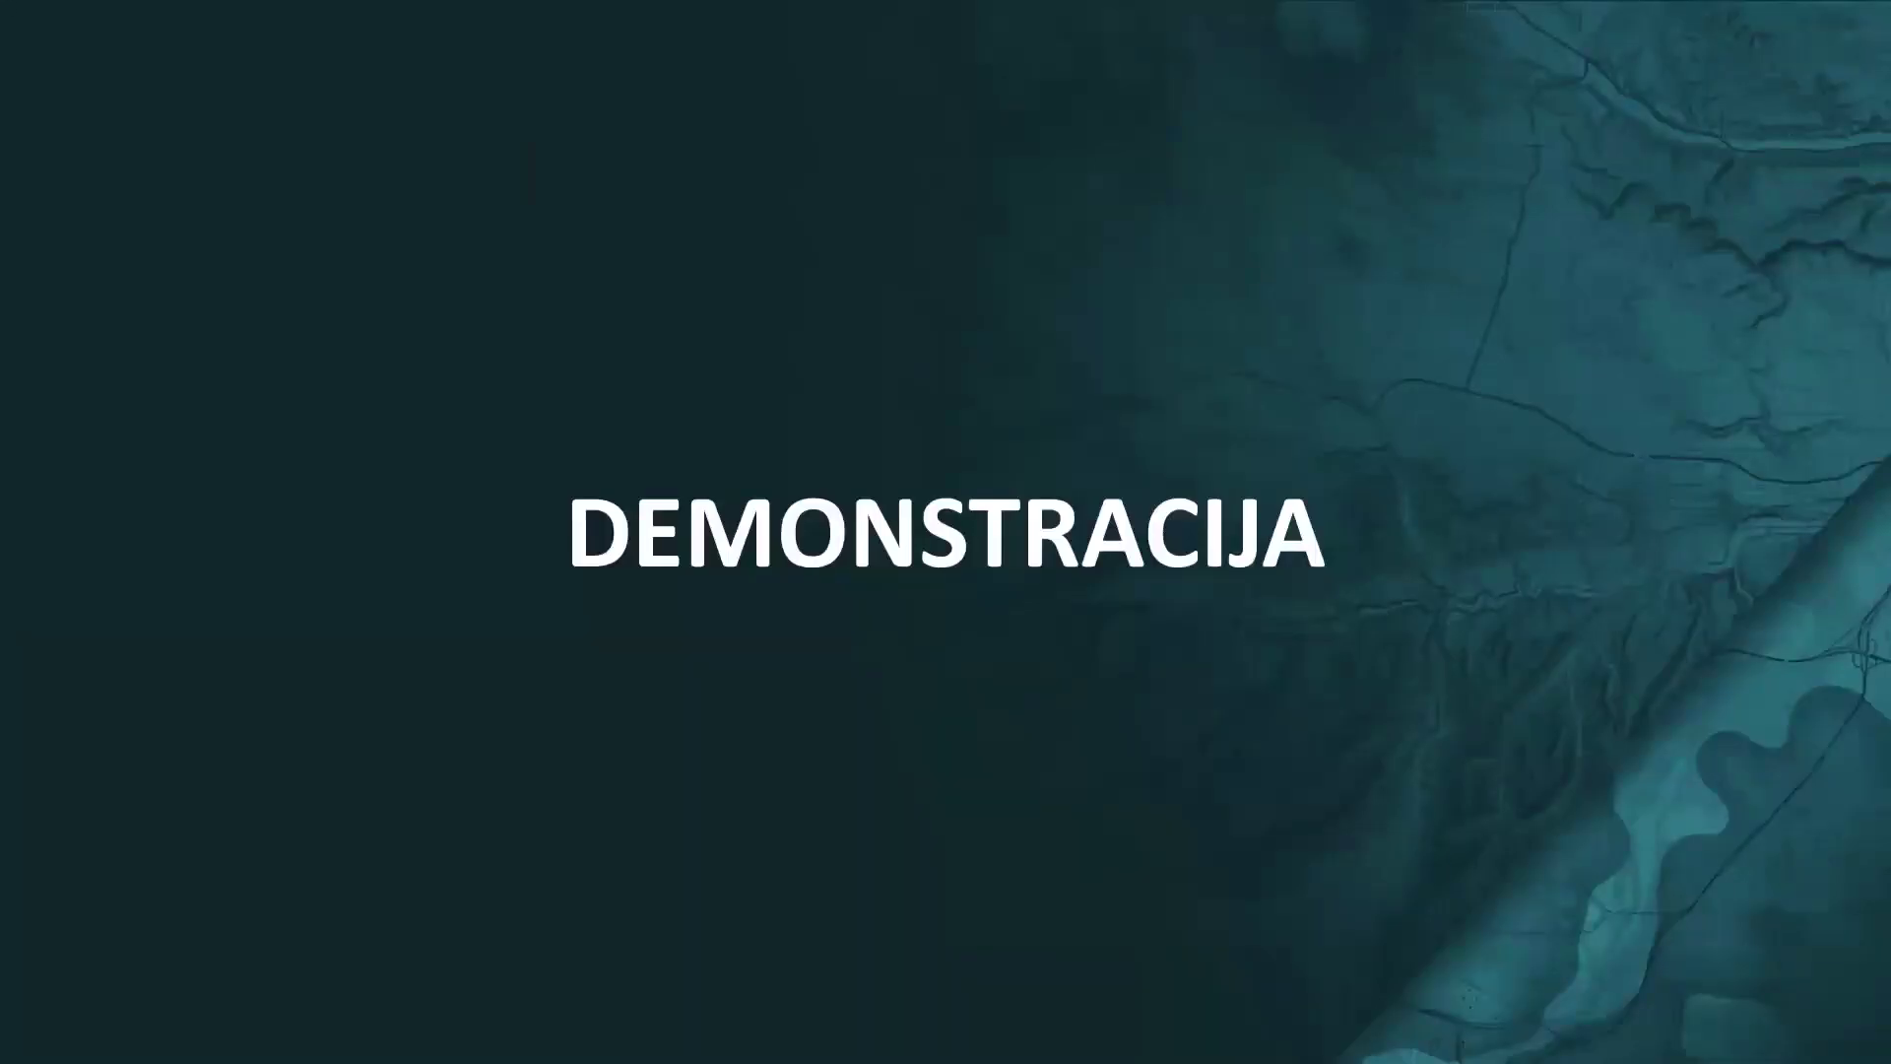
key("Right")
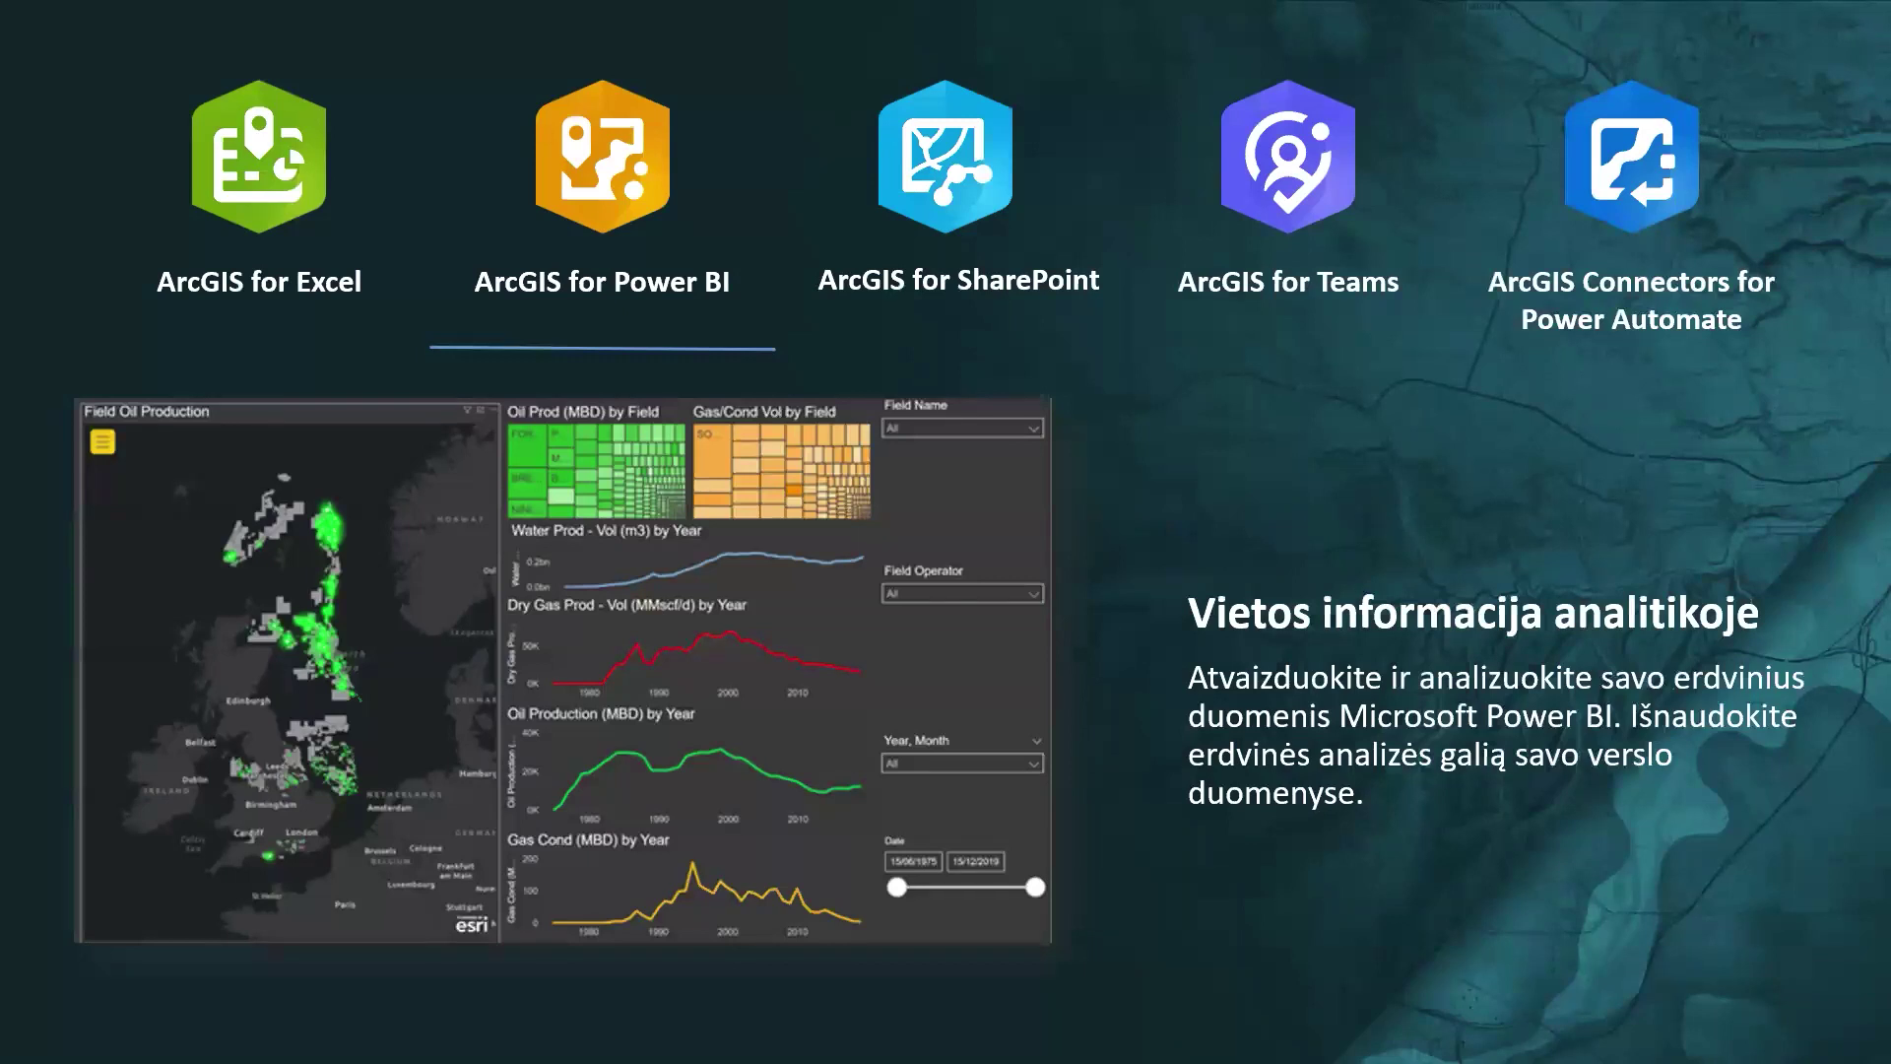
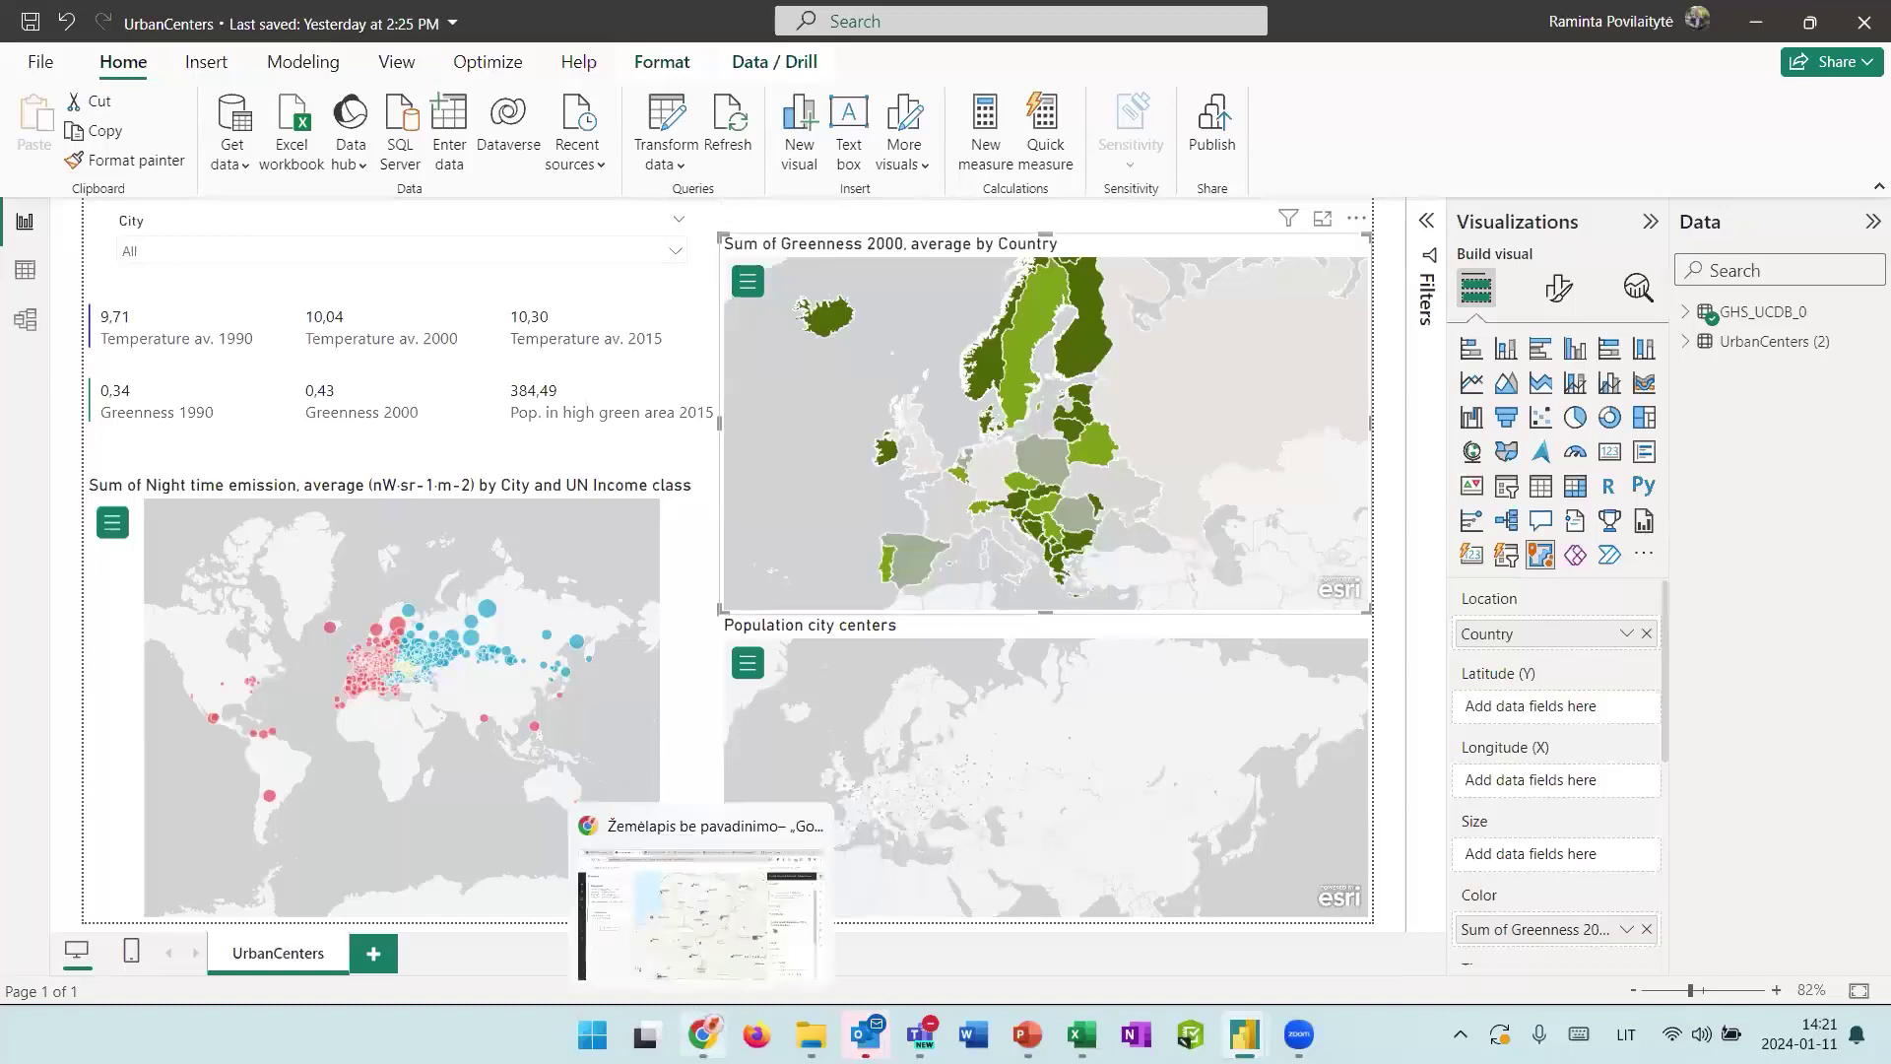
In ArcGIS Map Viewer, pan and zoom to the urban centres around Kaunas, Vilnius and Alytus
left_click(702, 1034)
left_click_drag(796, 537, 785, 625)
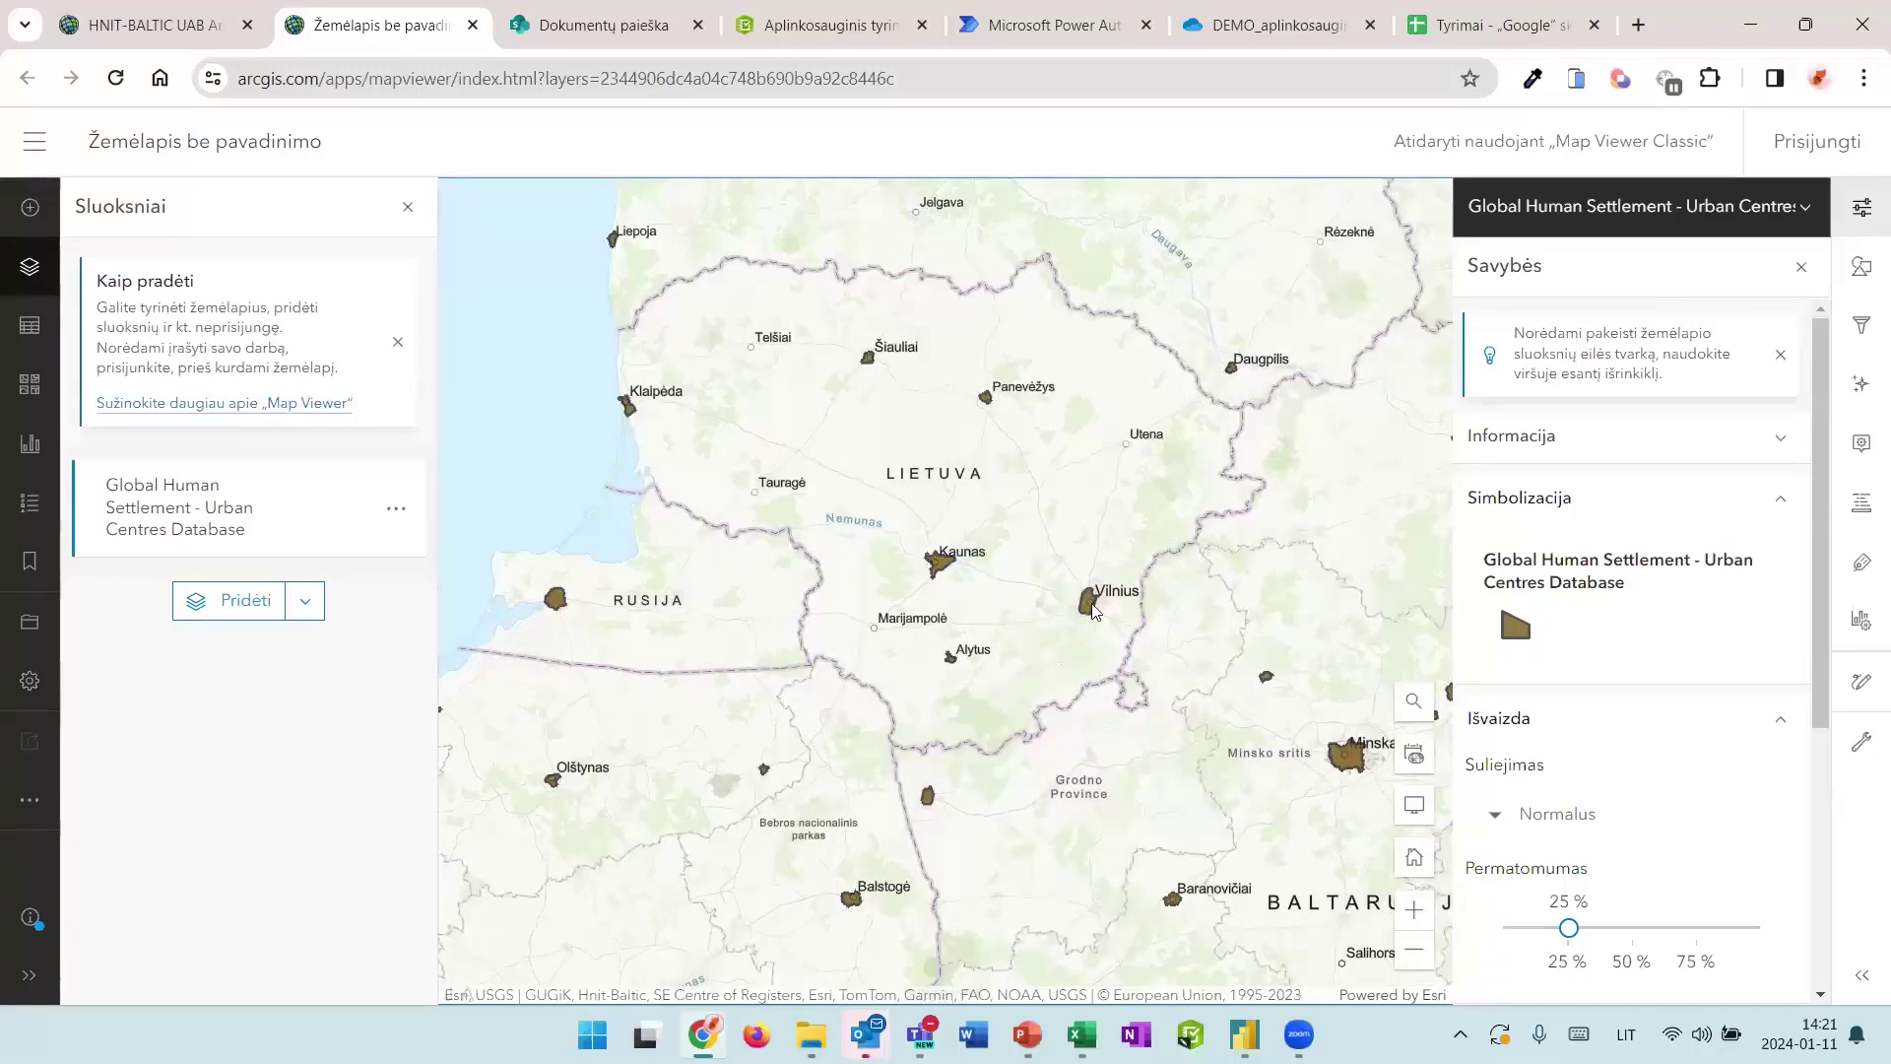
scroll(1093, 607, "up", 2)
scroll(1084, 599, "up", 1)
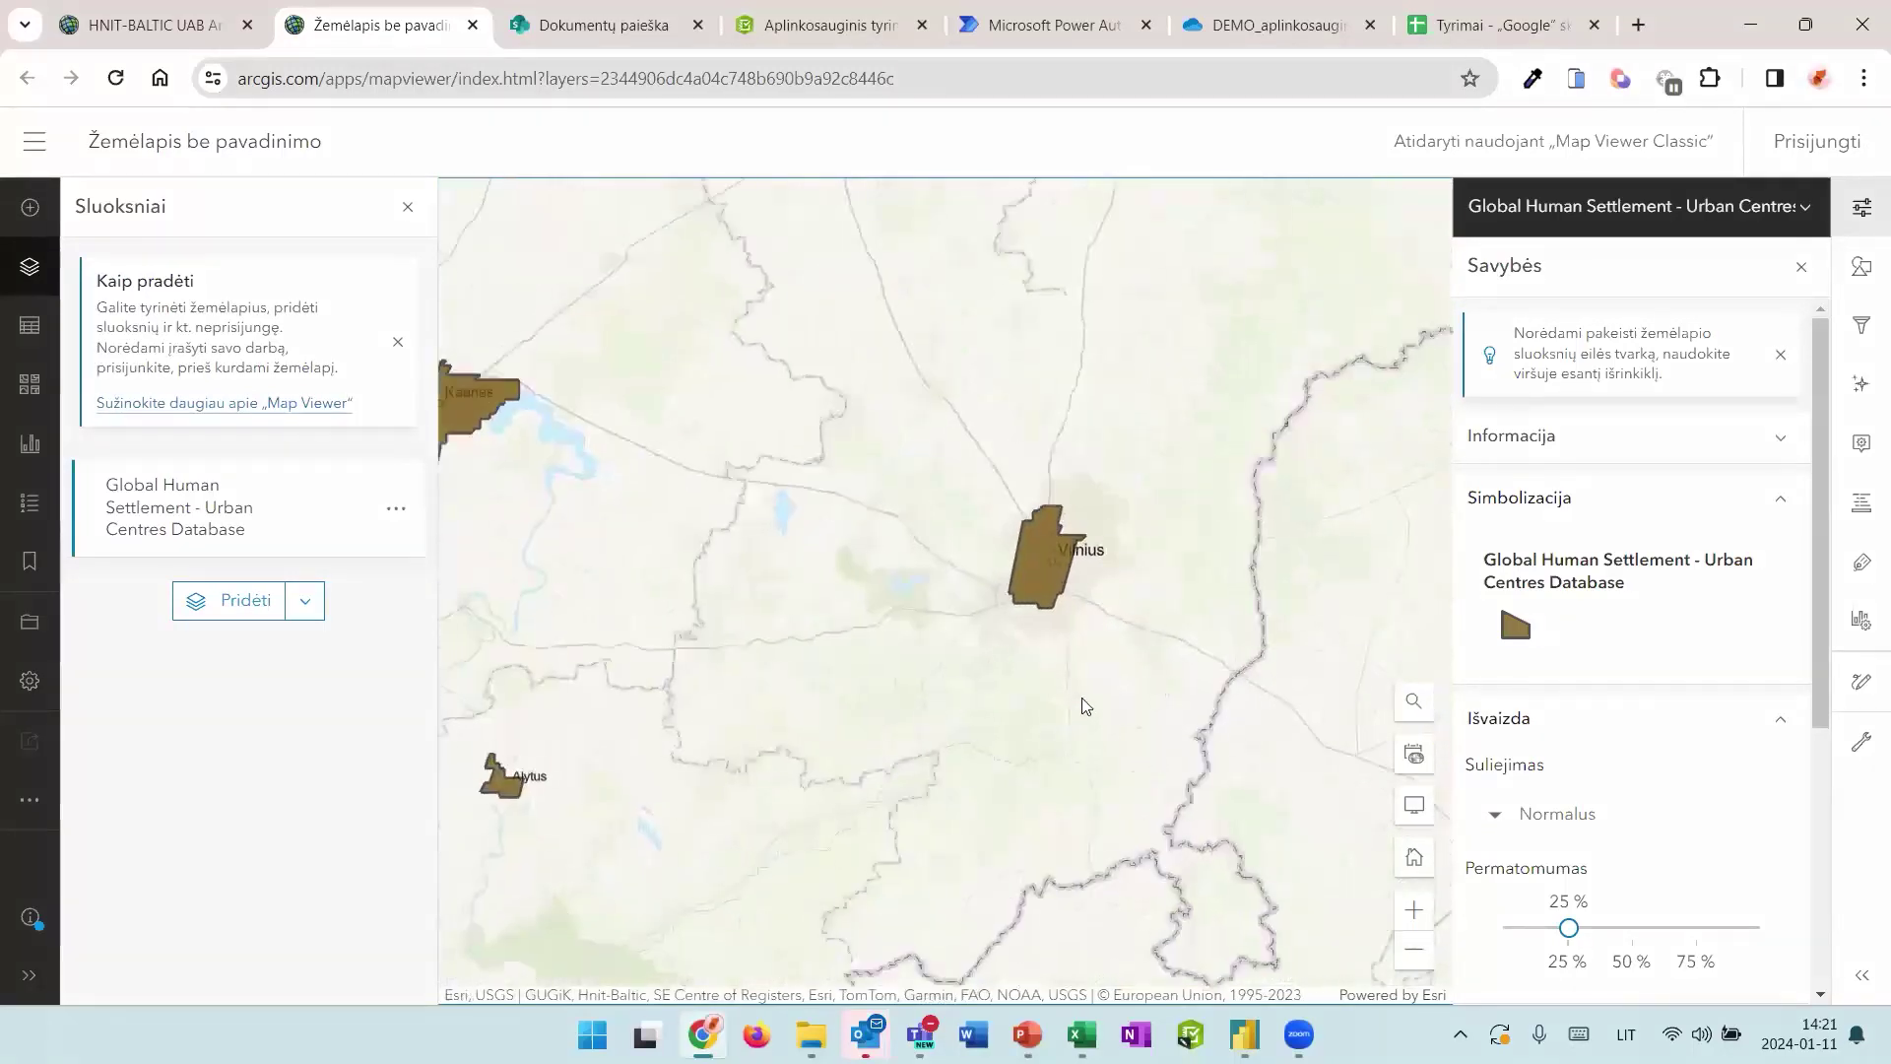
left_click_drag(1092, 706, 1234, 798)
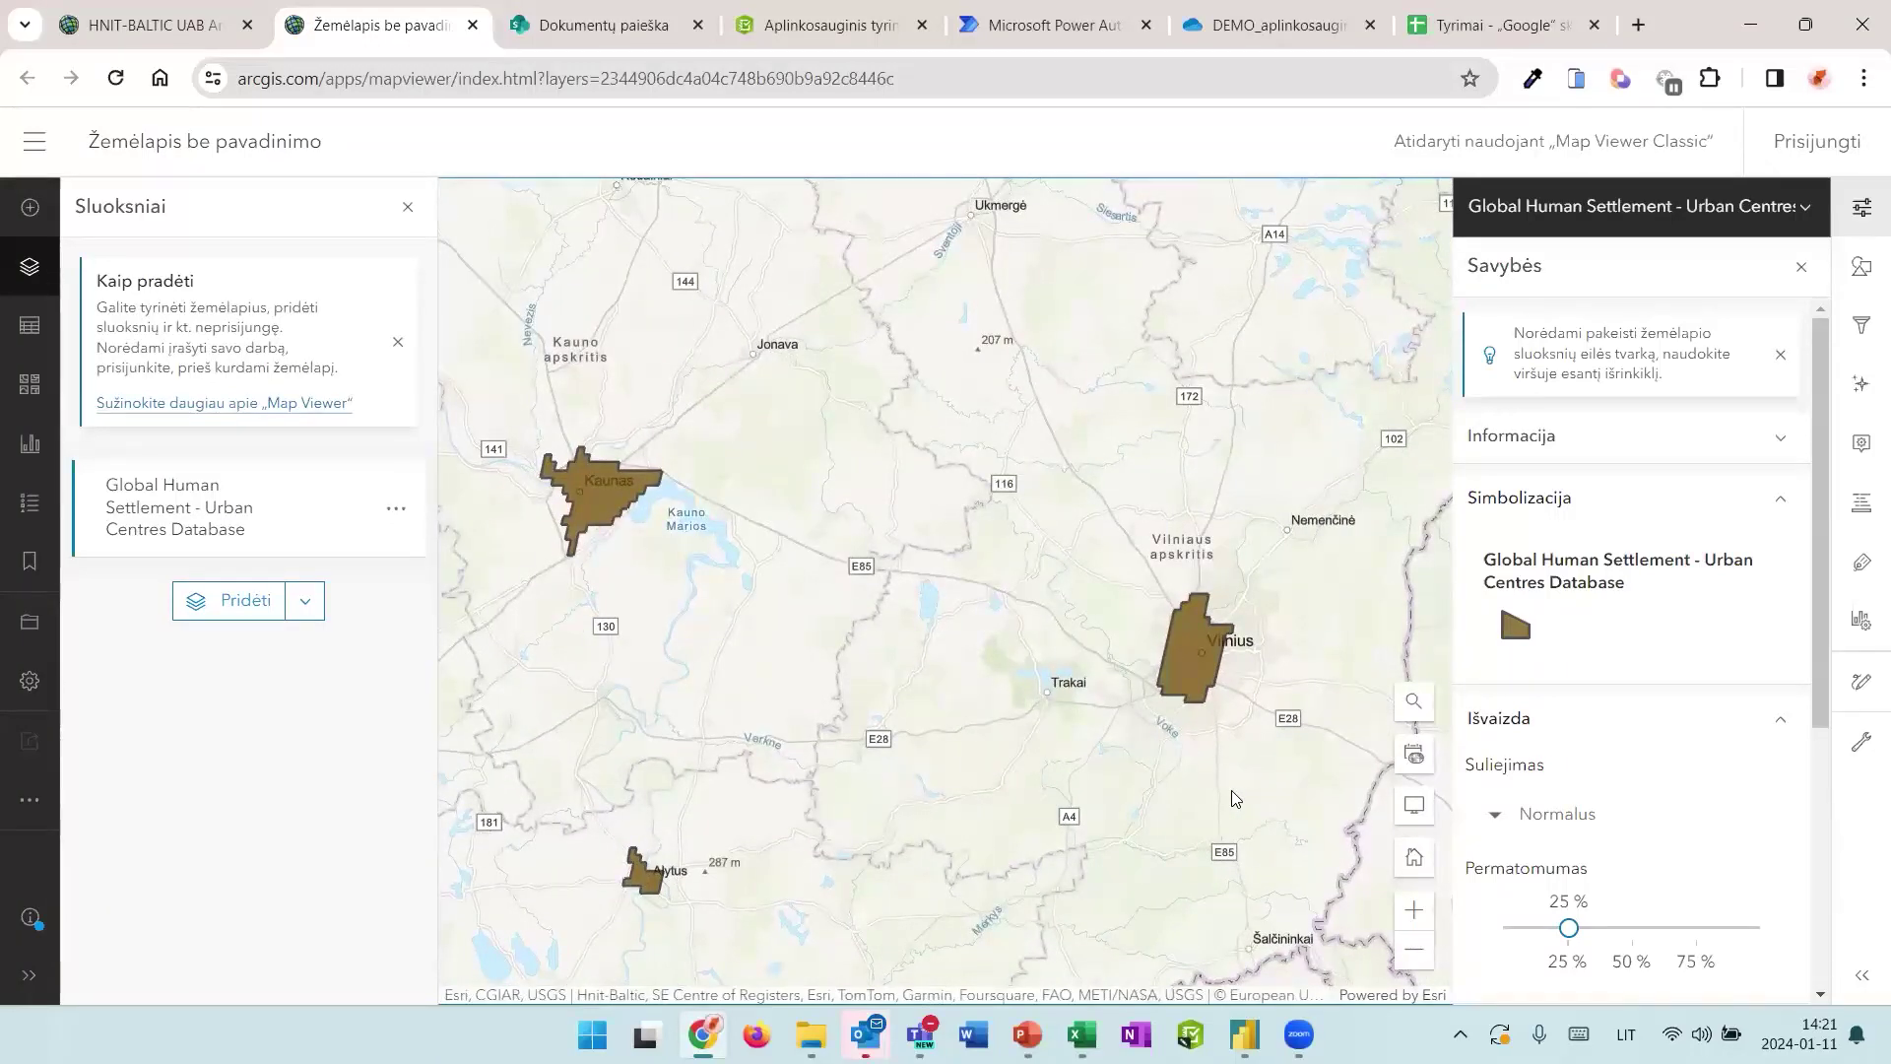
scroll(868, 522, "down", 1)
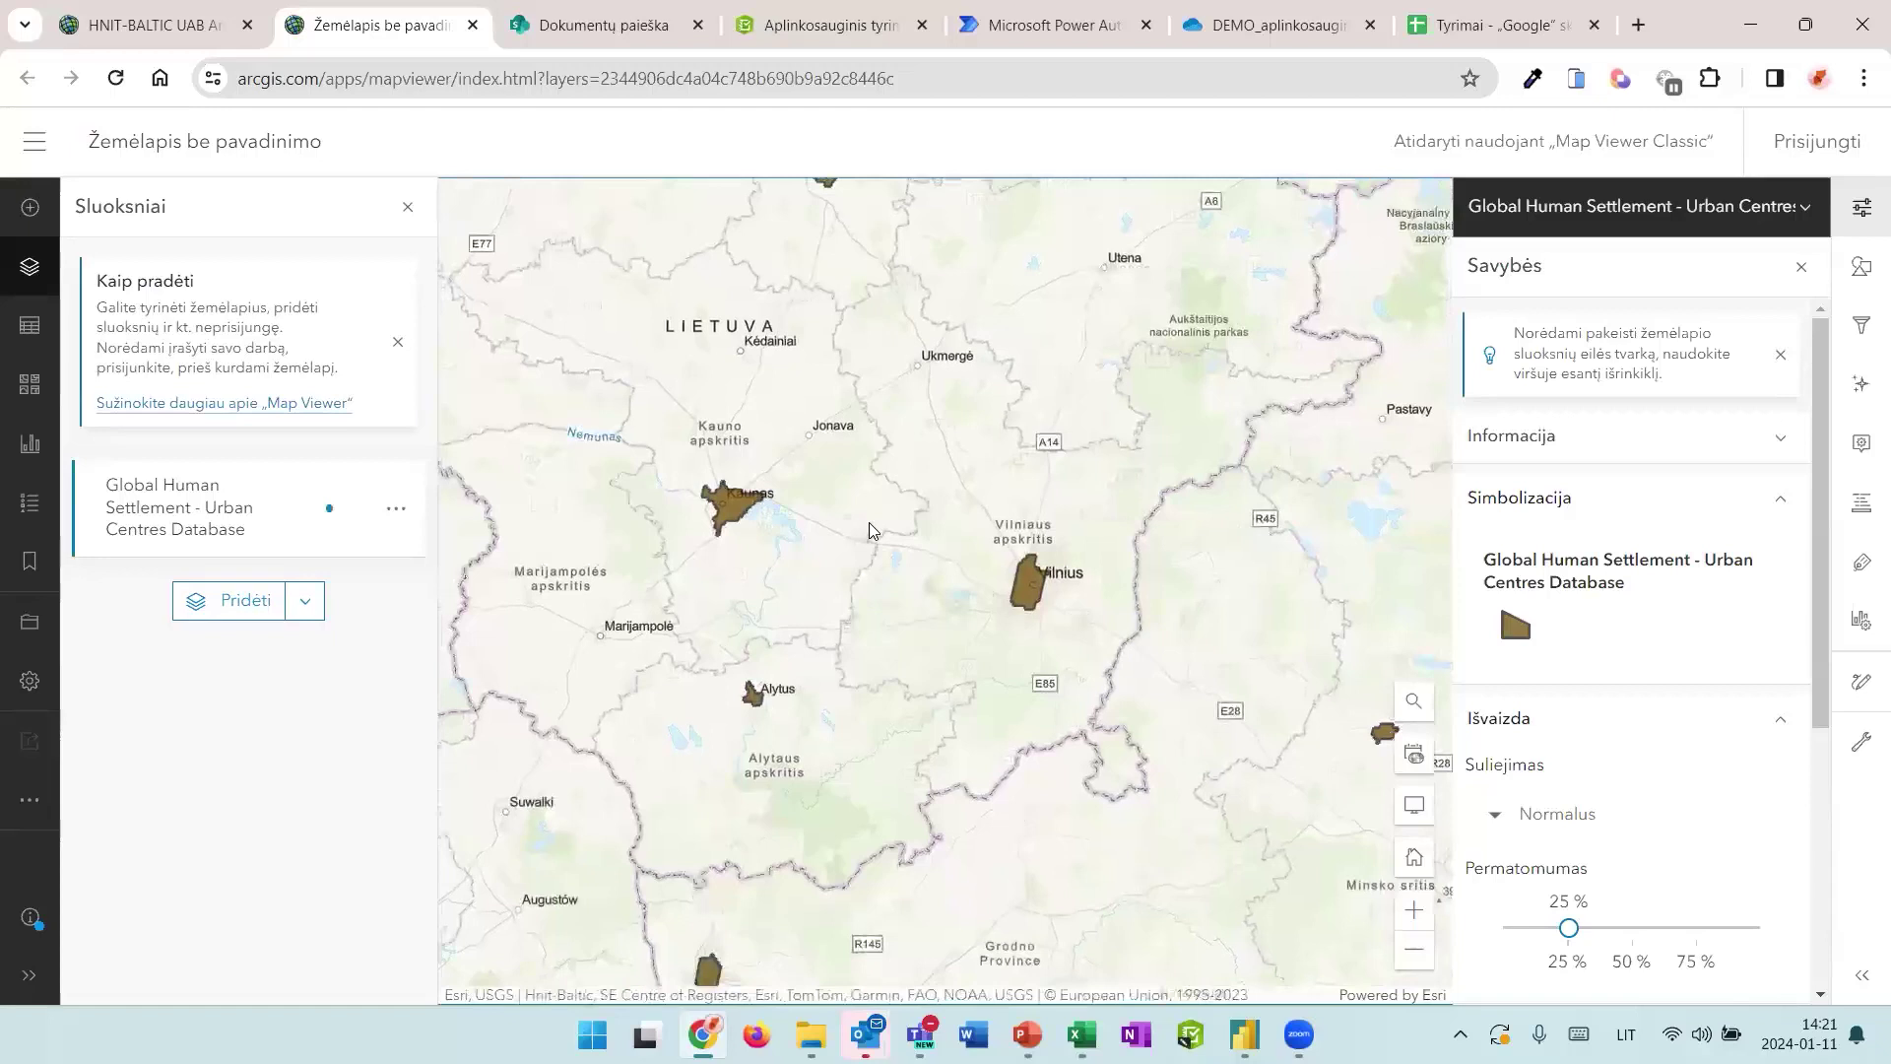
Review the Kaunas polygon's attribute values in its popup, then close it
left_click(741, 511)
scroll(911, 743, "down", 1)
scroll(911, 742, "down", 3)
scroll(911, 733, "down", 3)
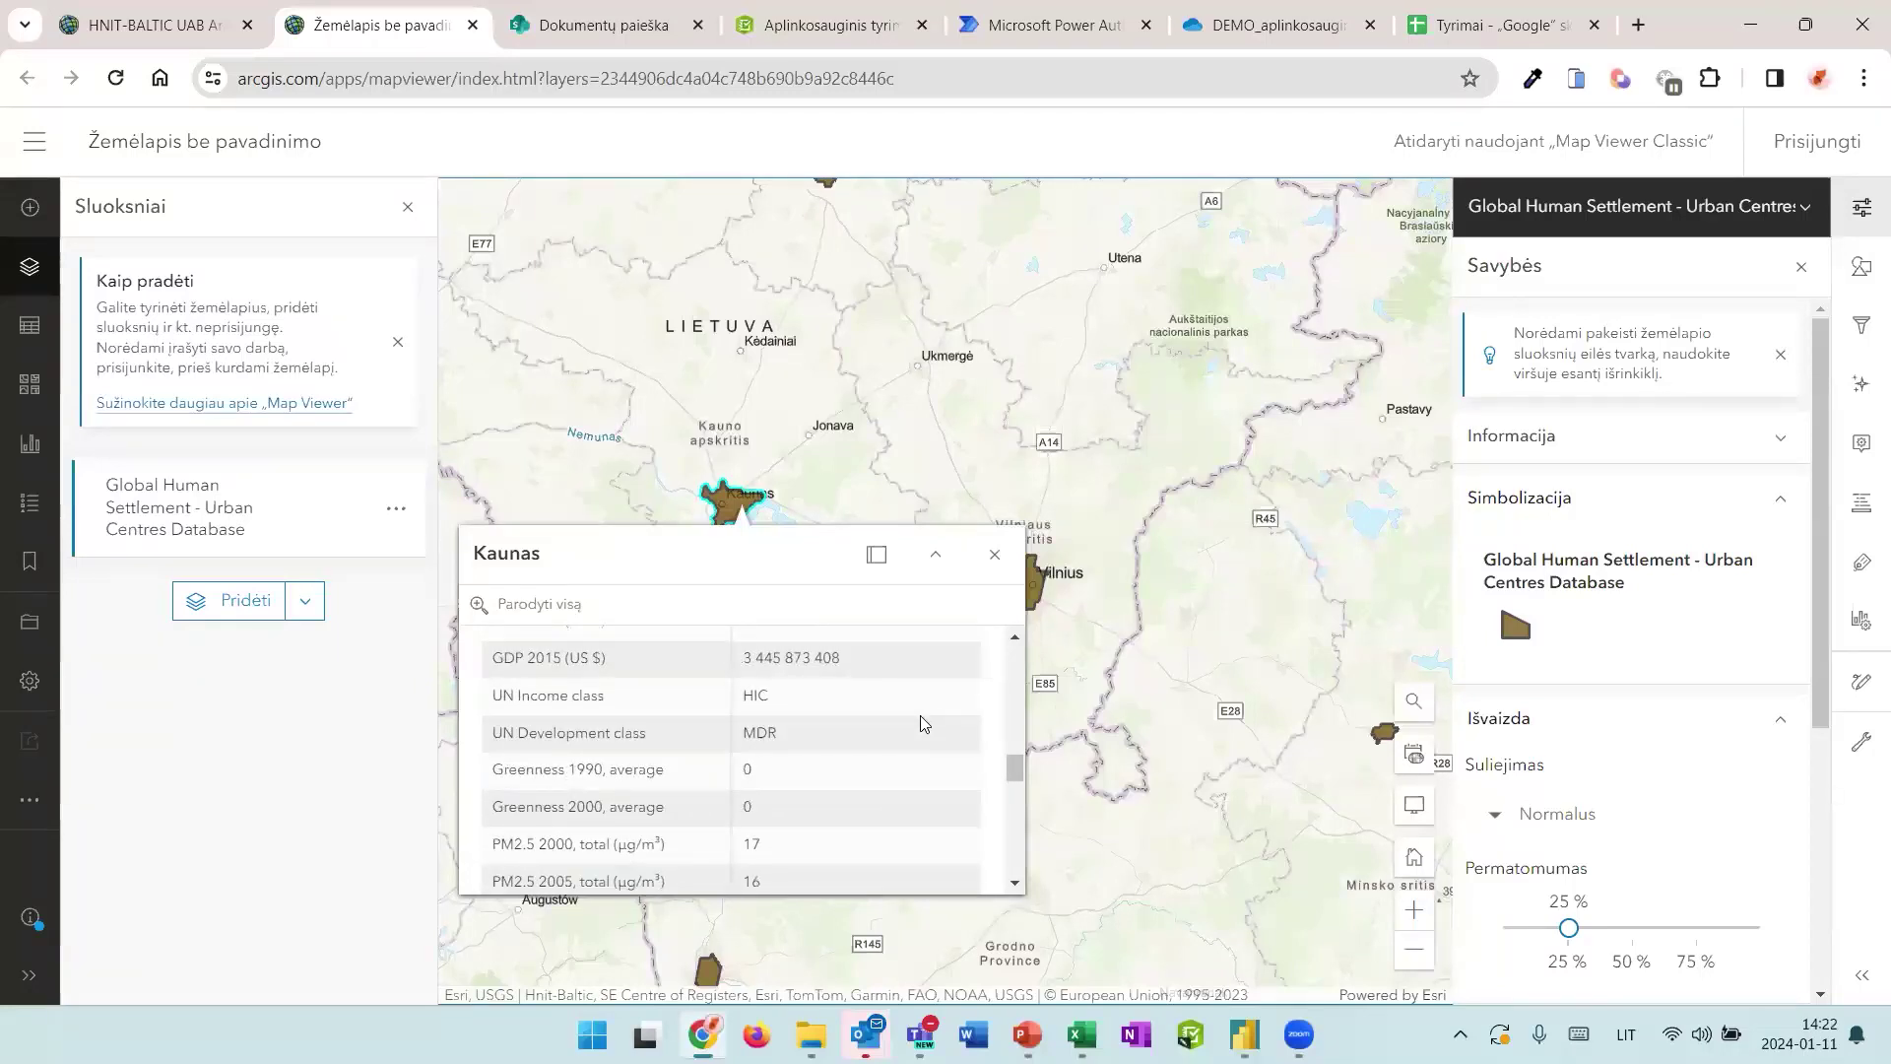
scroll(920, 715, "down", 3)
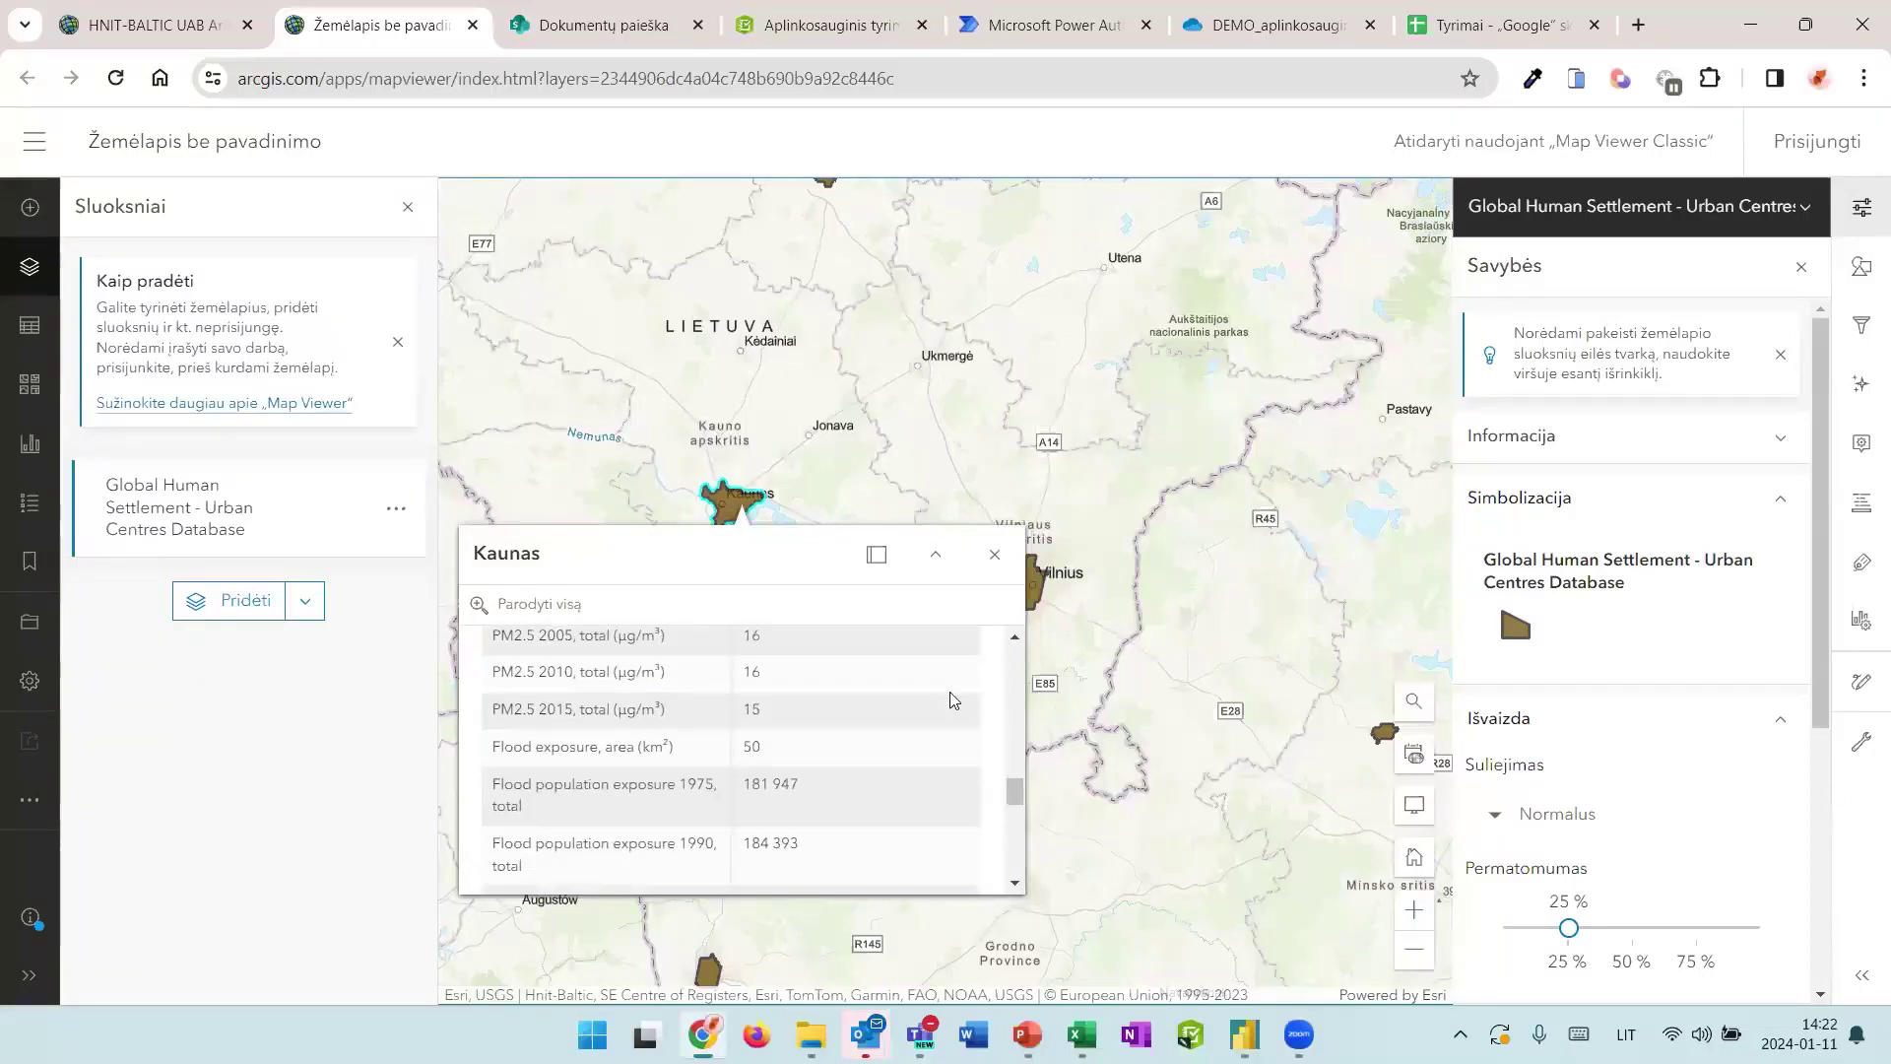
scroll(988, 637, "down", 3)
left_click(994, 554)
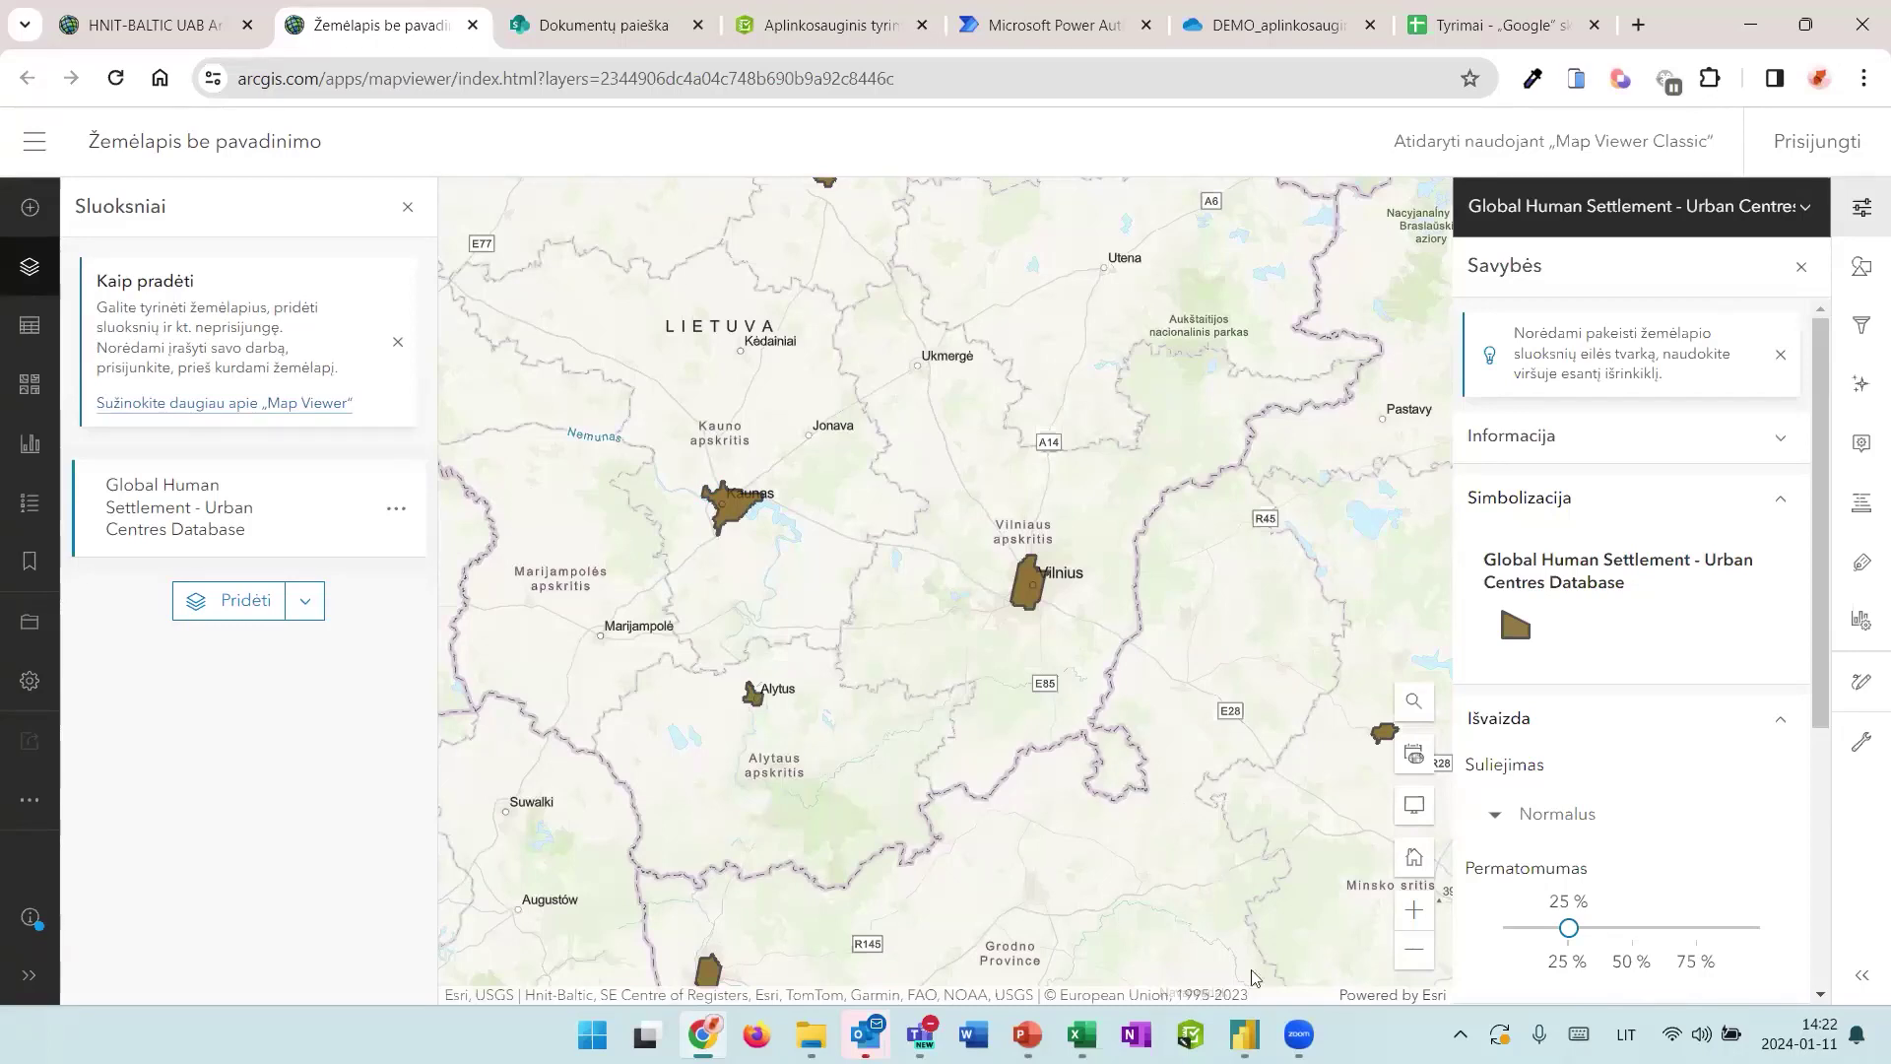
mouse_move(1244, 1035)
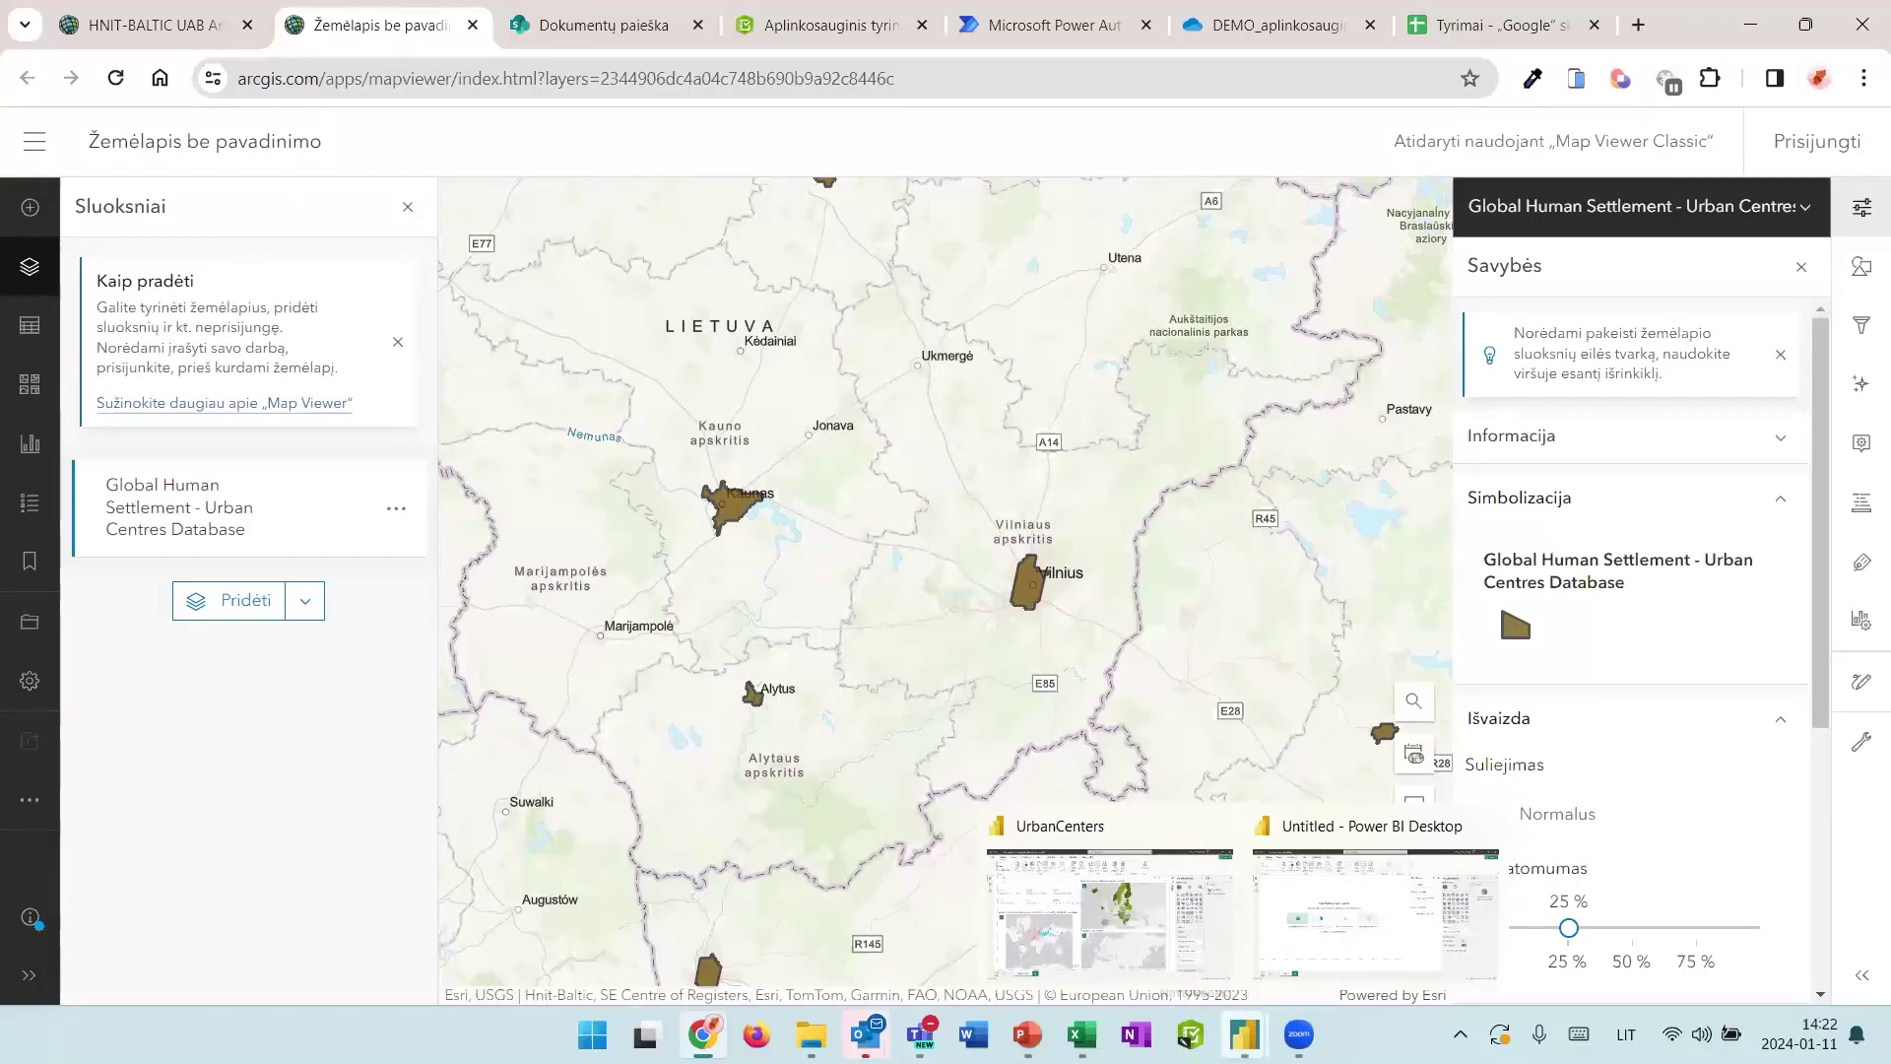
In the UrbanCenters report, filter the City slicer to Alytus
left_click(1204, 912)
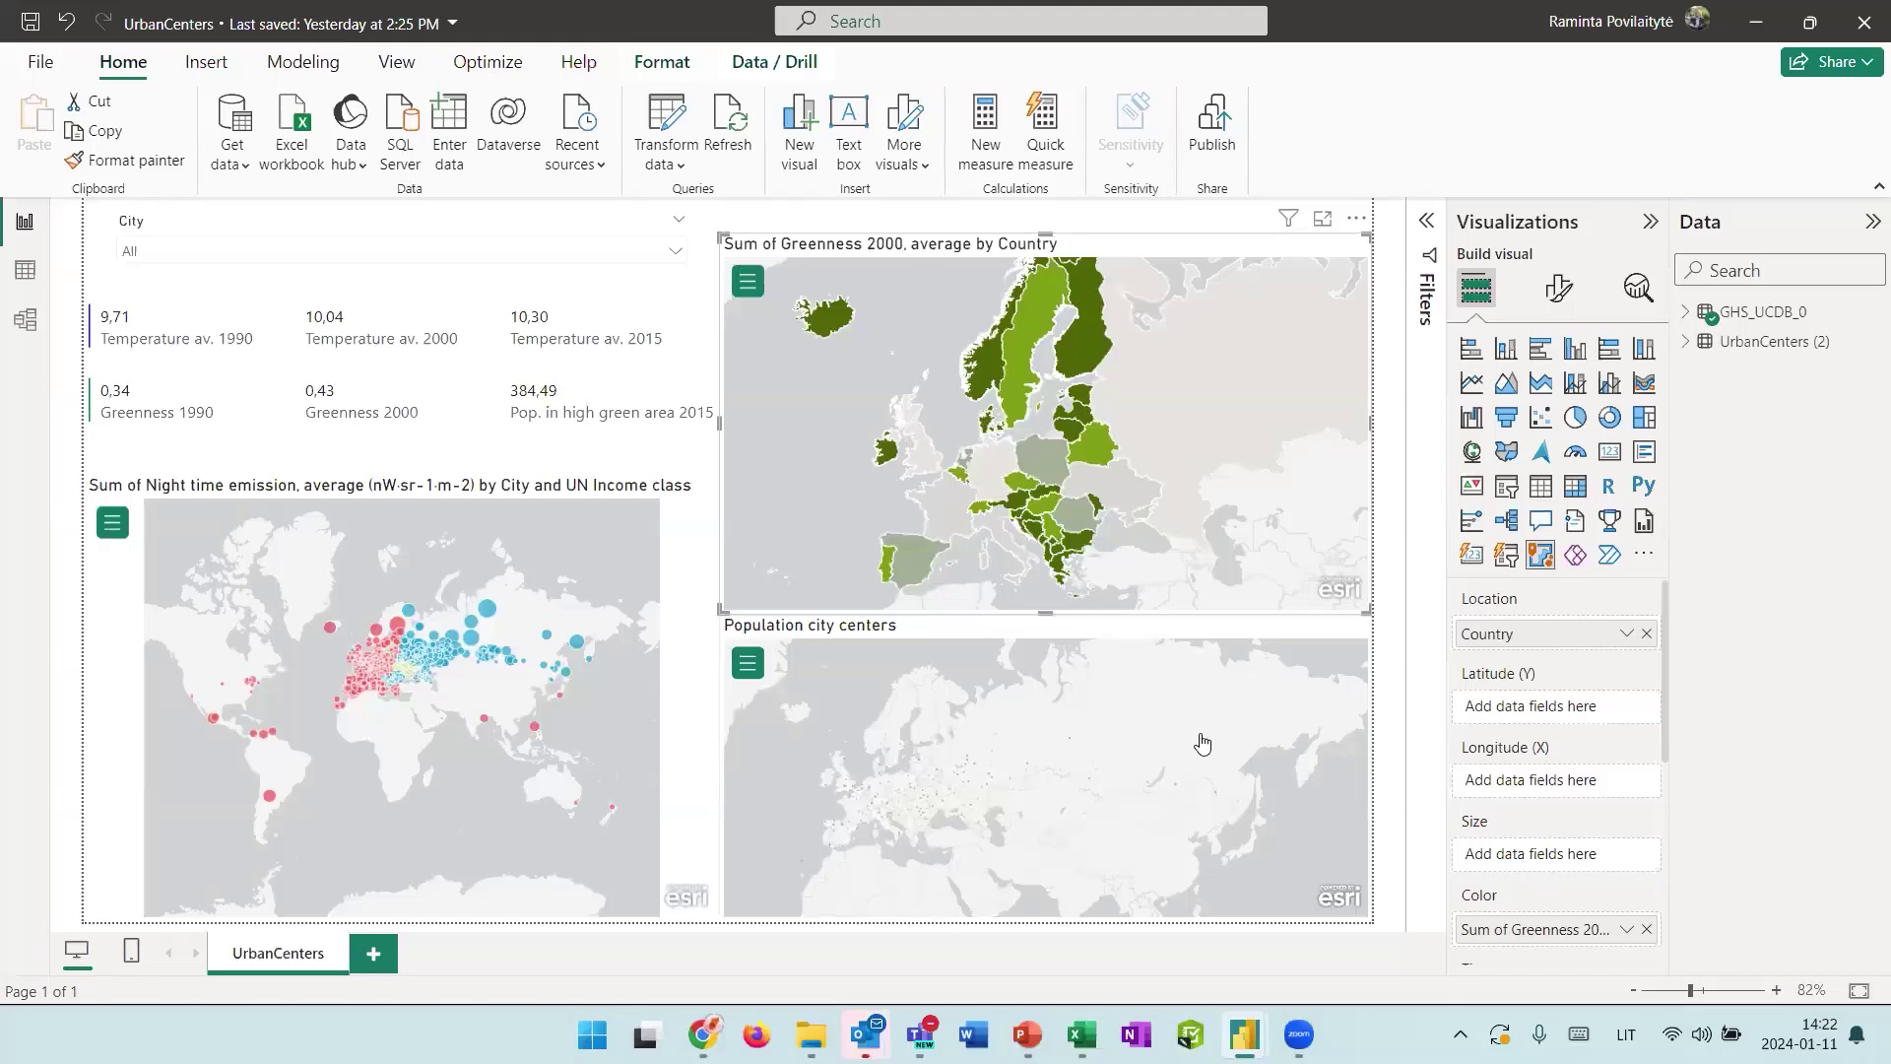
left_click(512, 254)
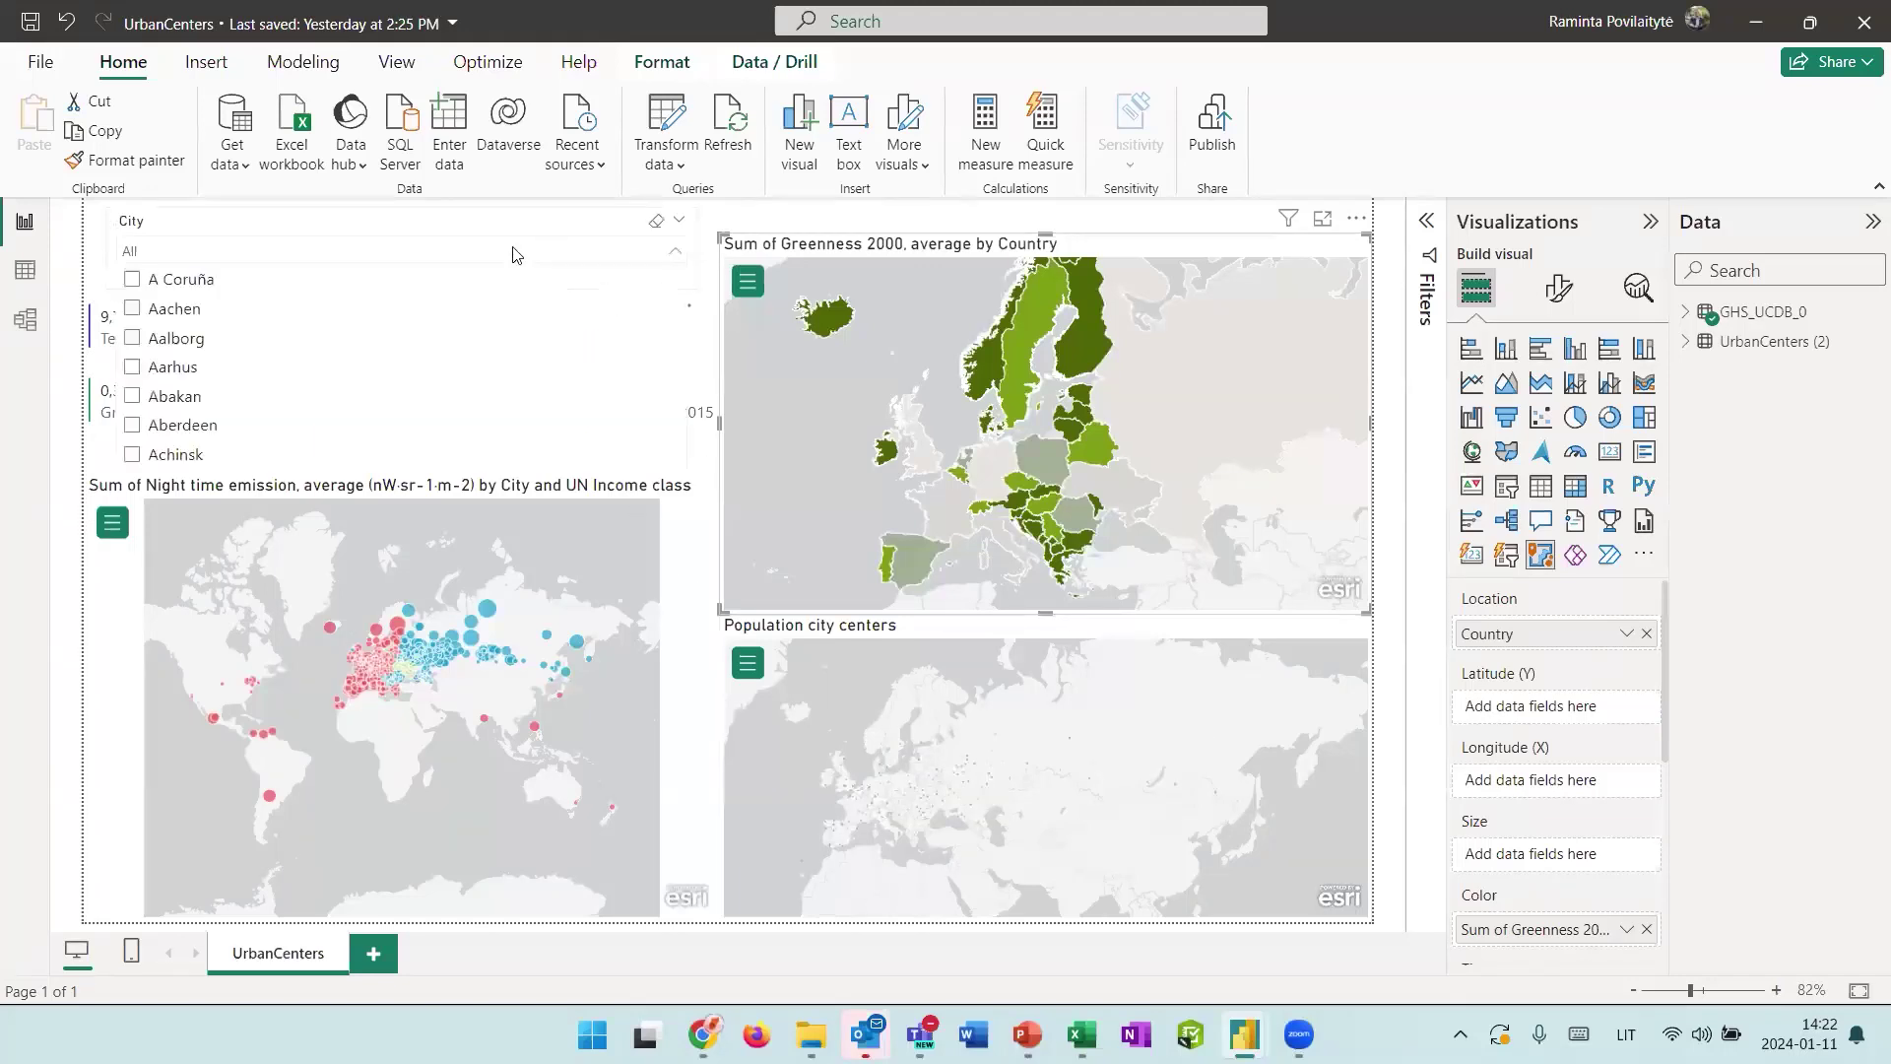
scroll(261, 394, "down", 3)
scroll(268, 384, "down", 6)
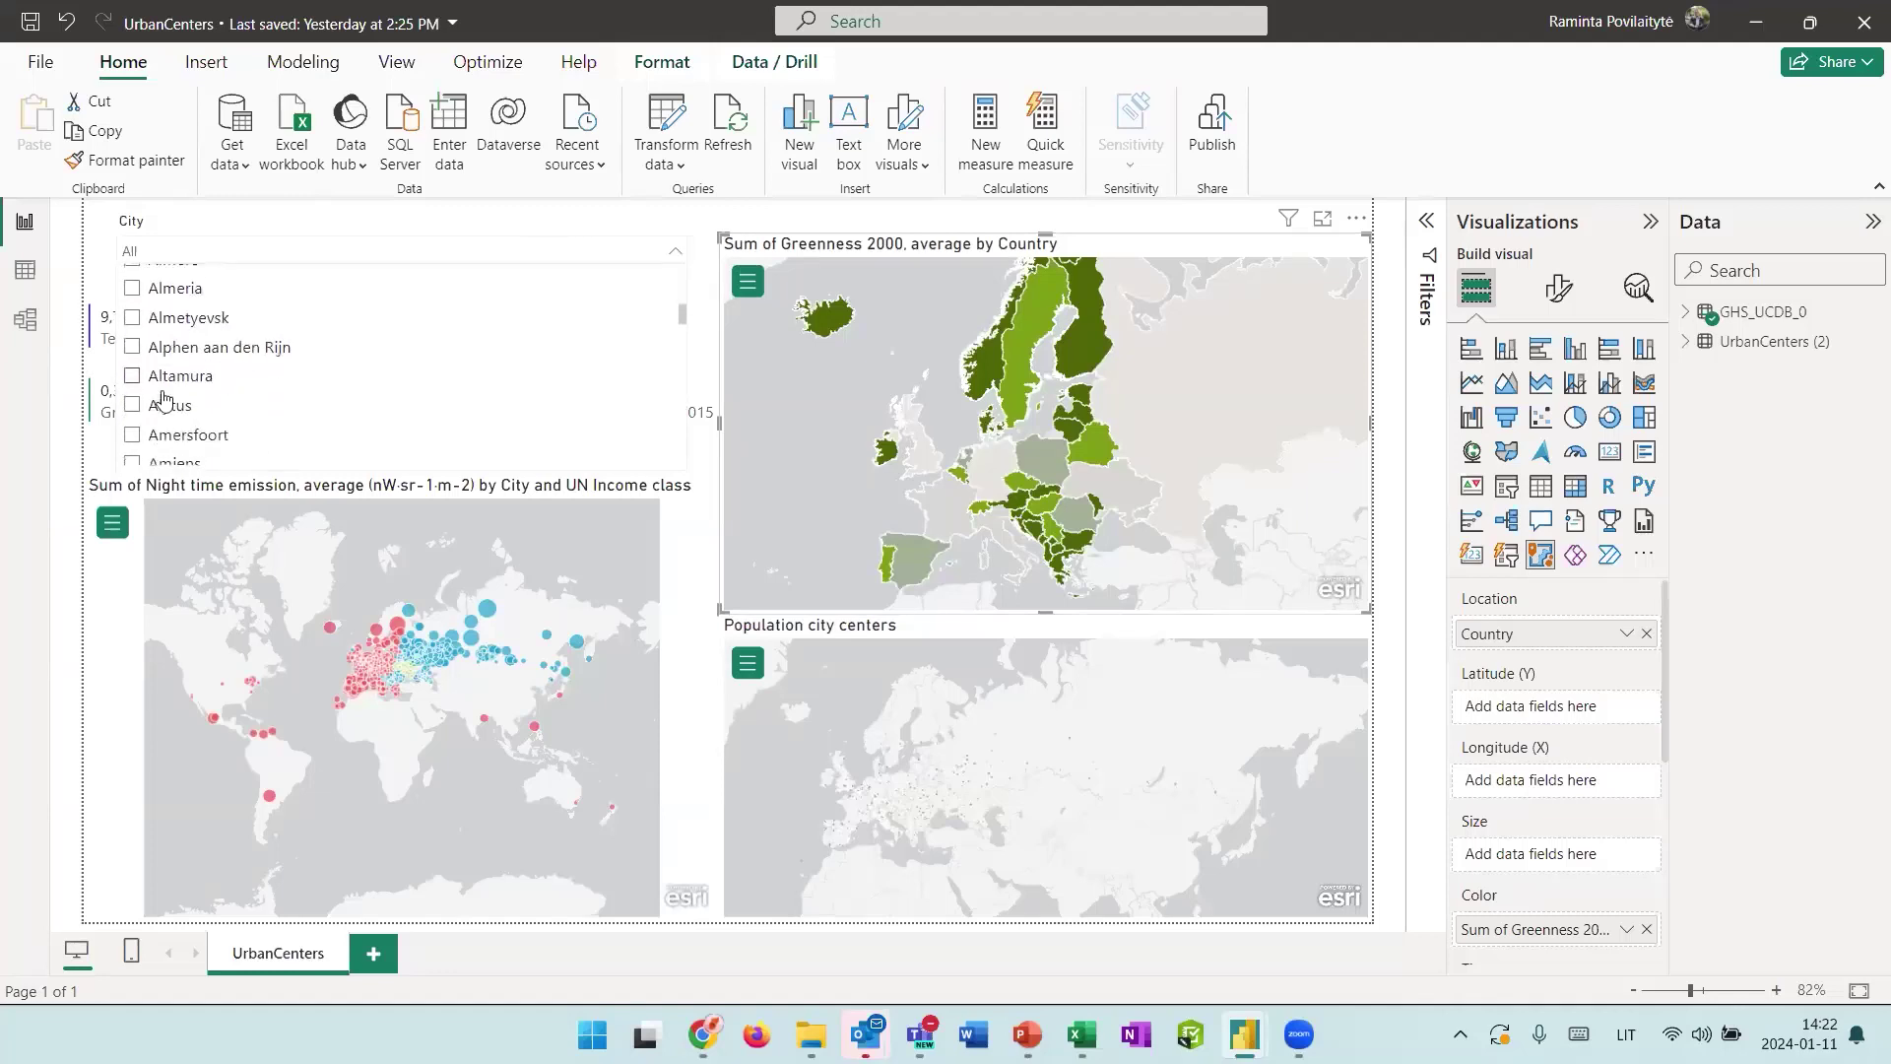
left_click(133, 404)
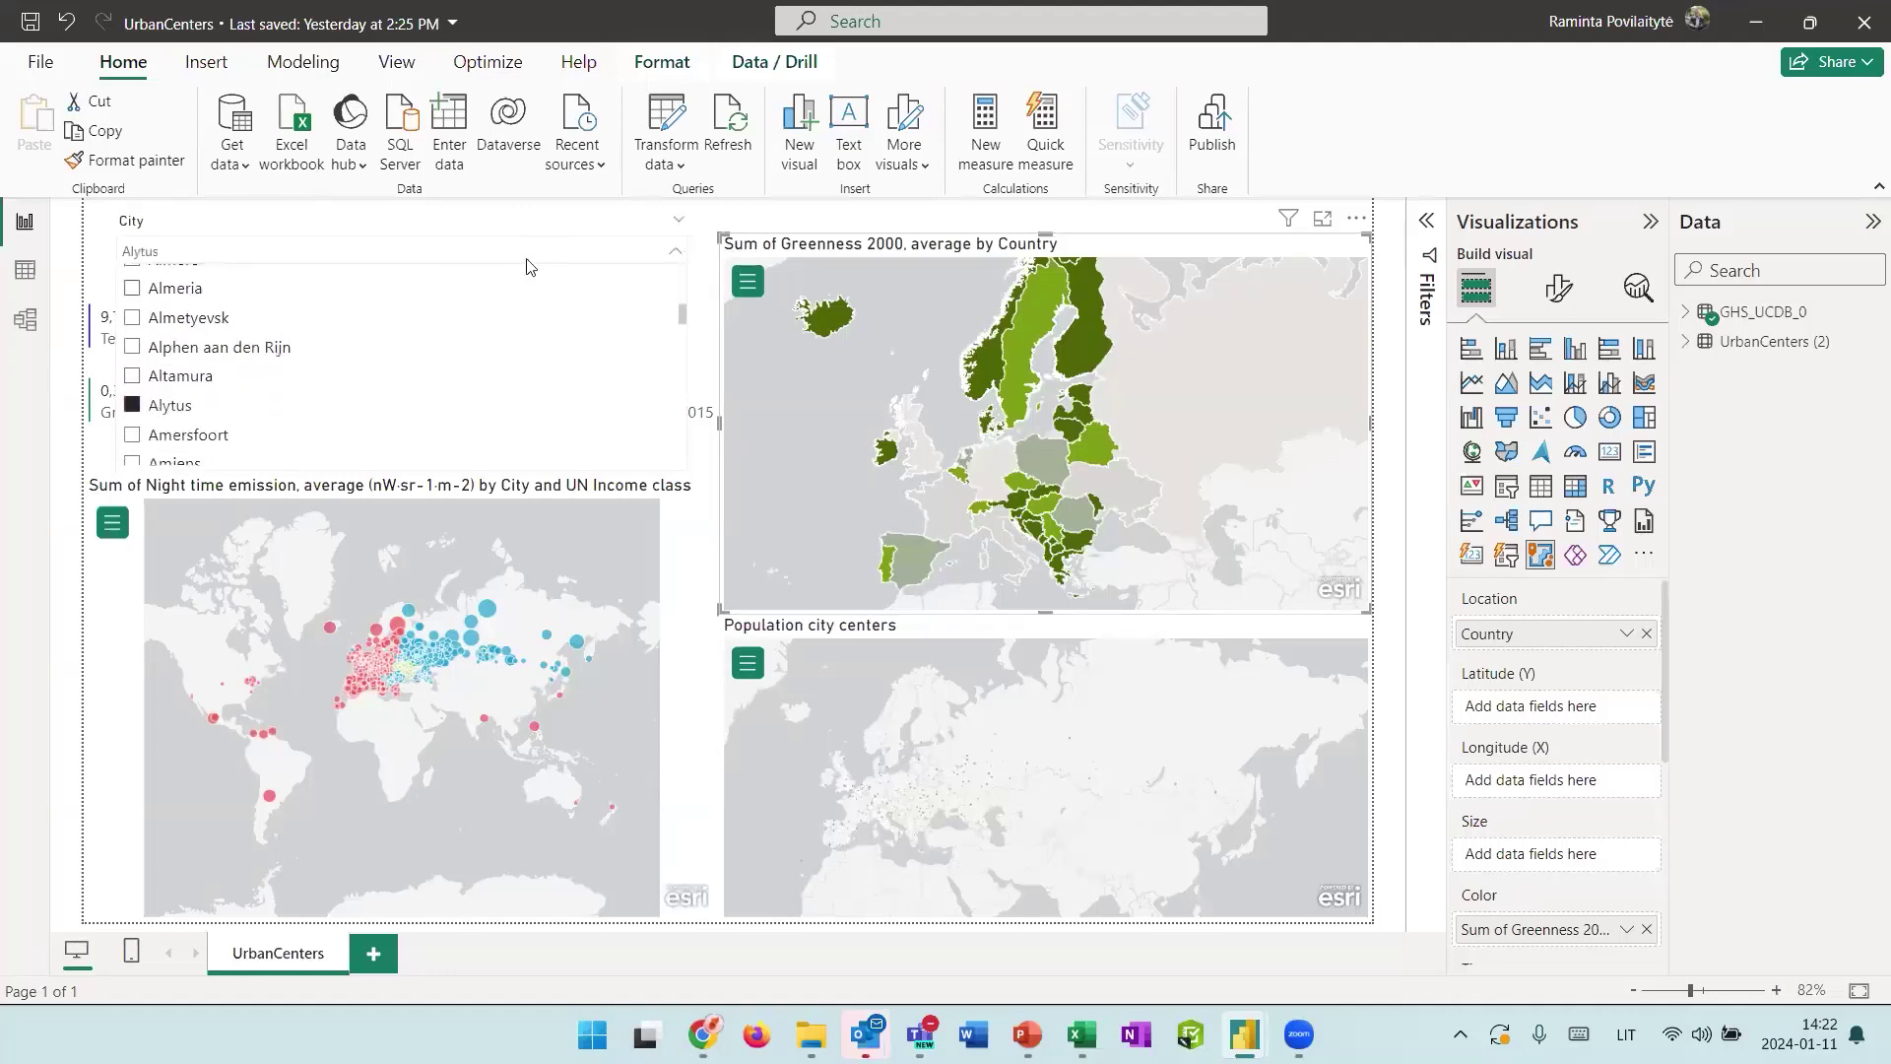
left_click(659, 256)
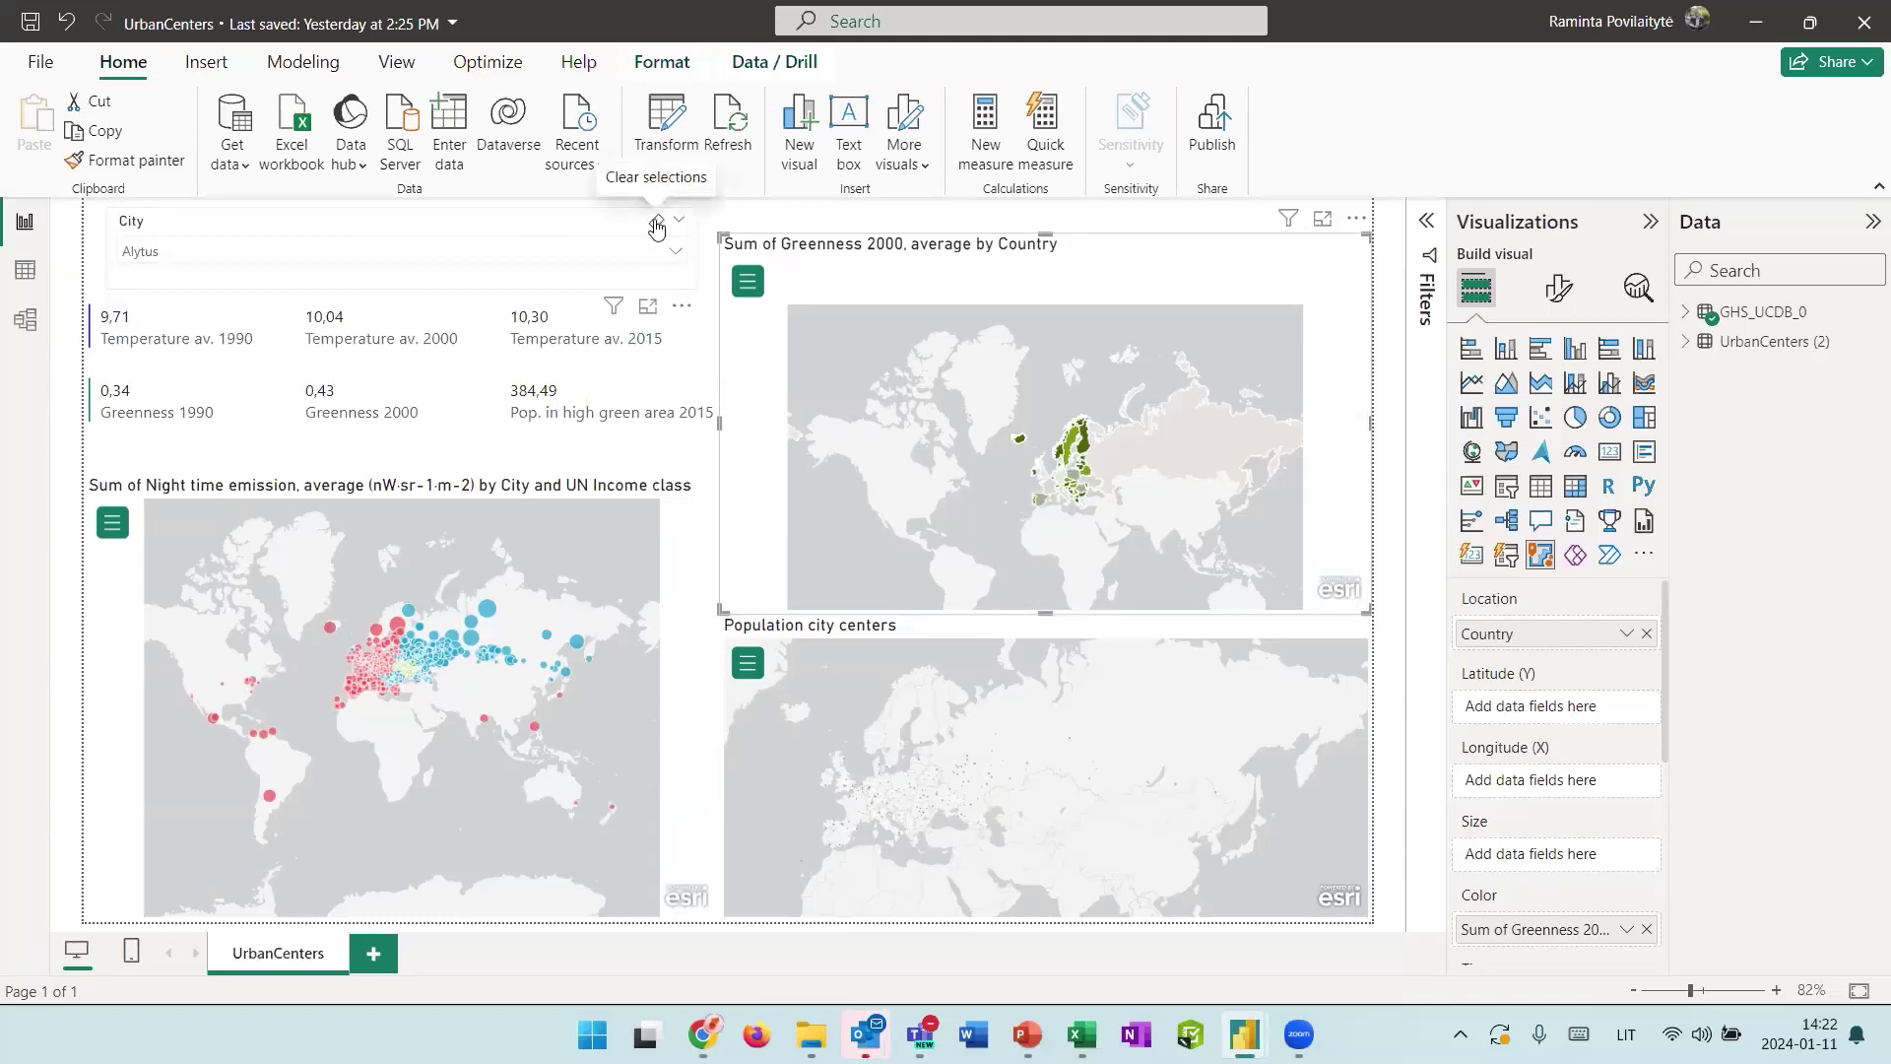
Clear the City filter, then filter the slicer to Alytus again
left_click(656, 221)
left_click(667, 255)
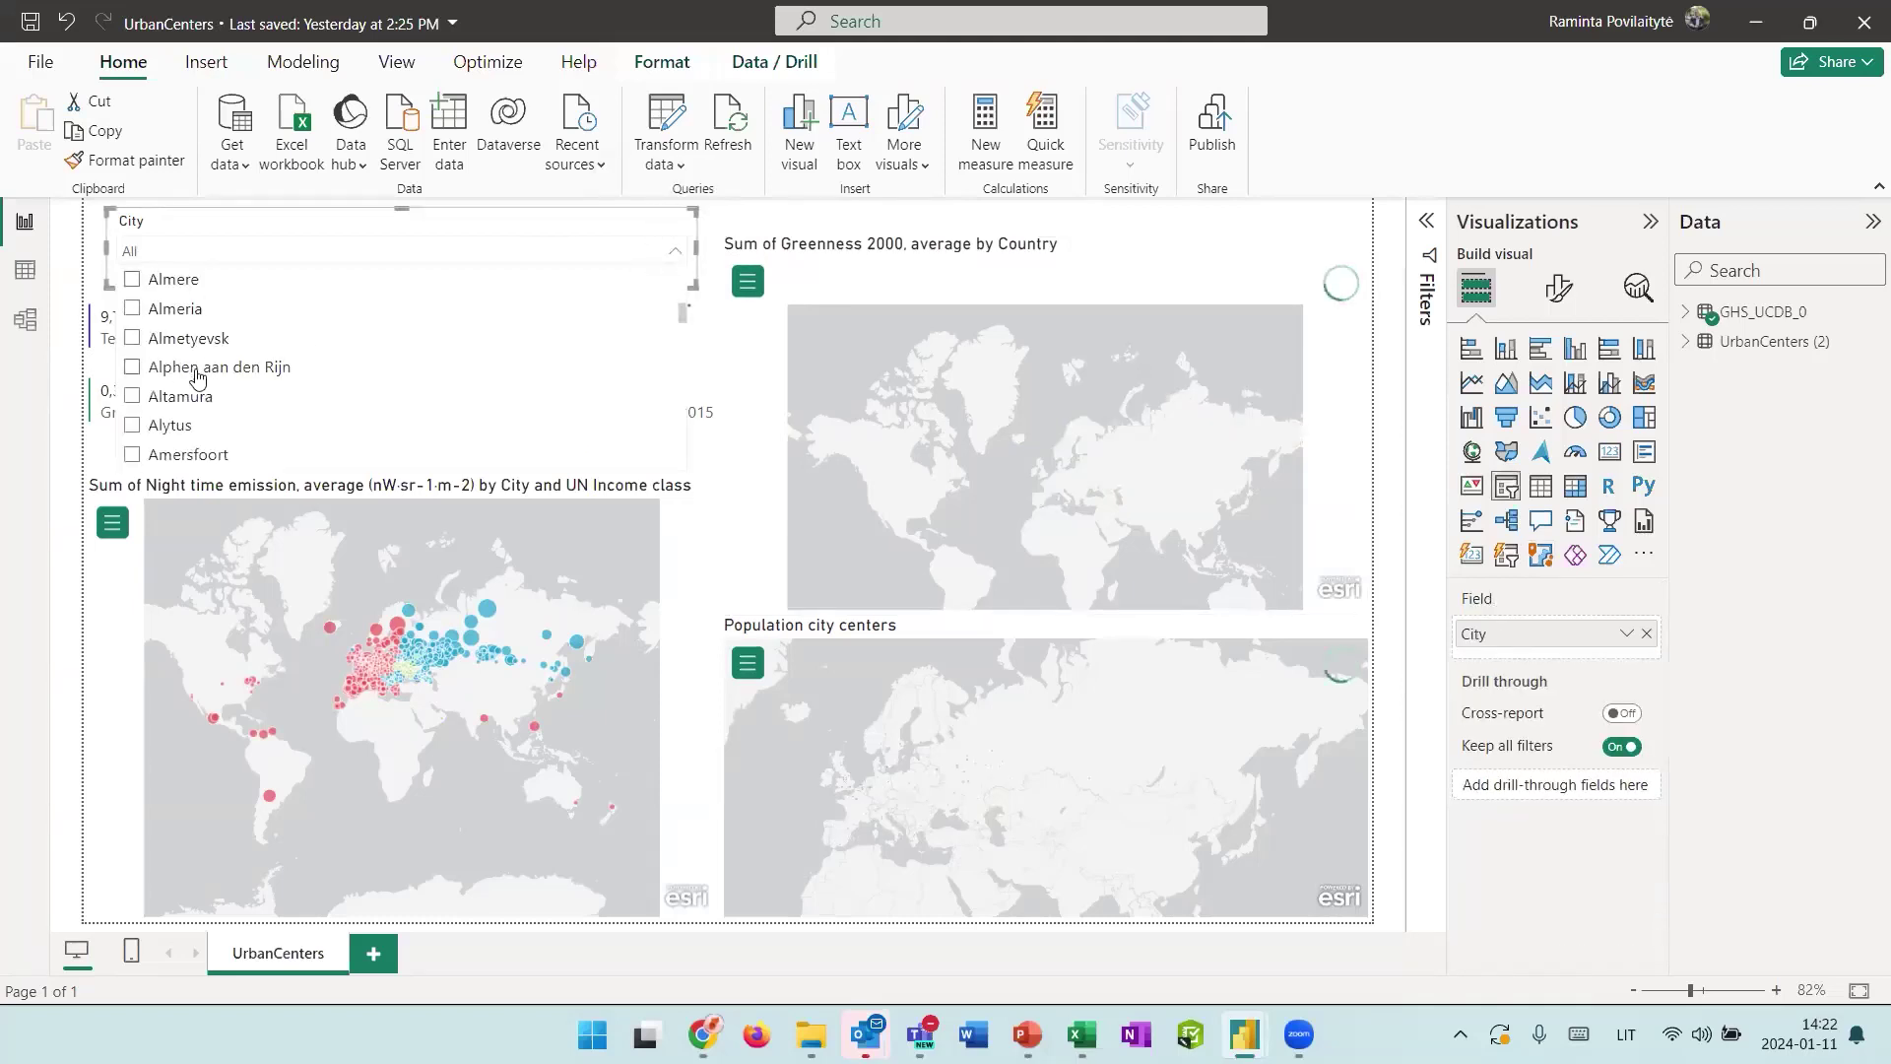
scroll(162, 379, "down", 1)
left_click(163, 374)
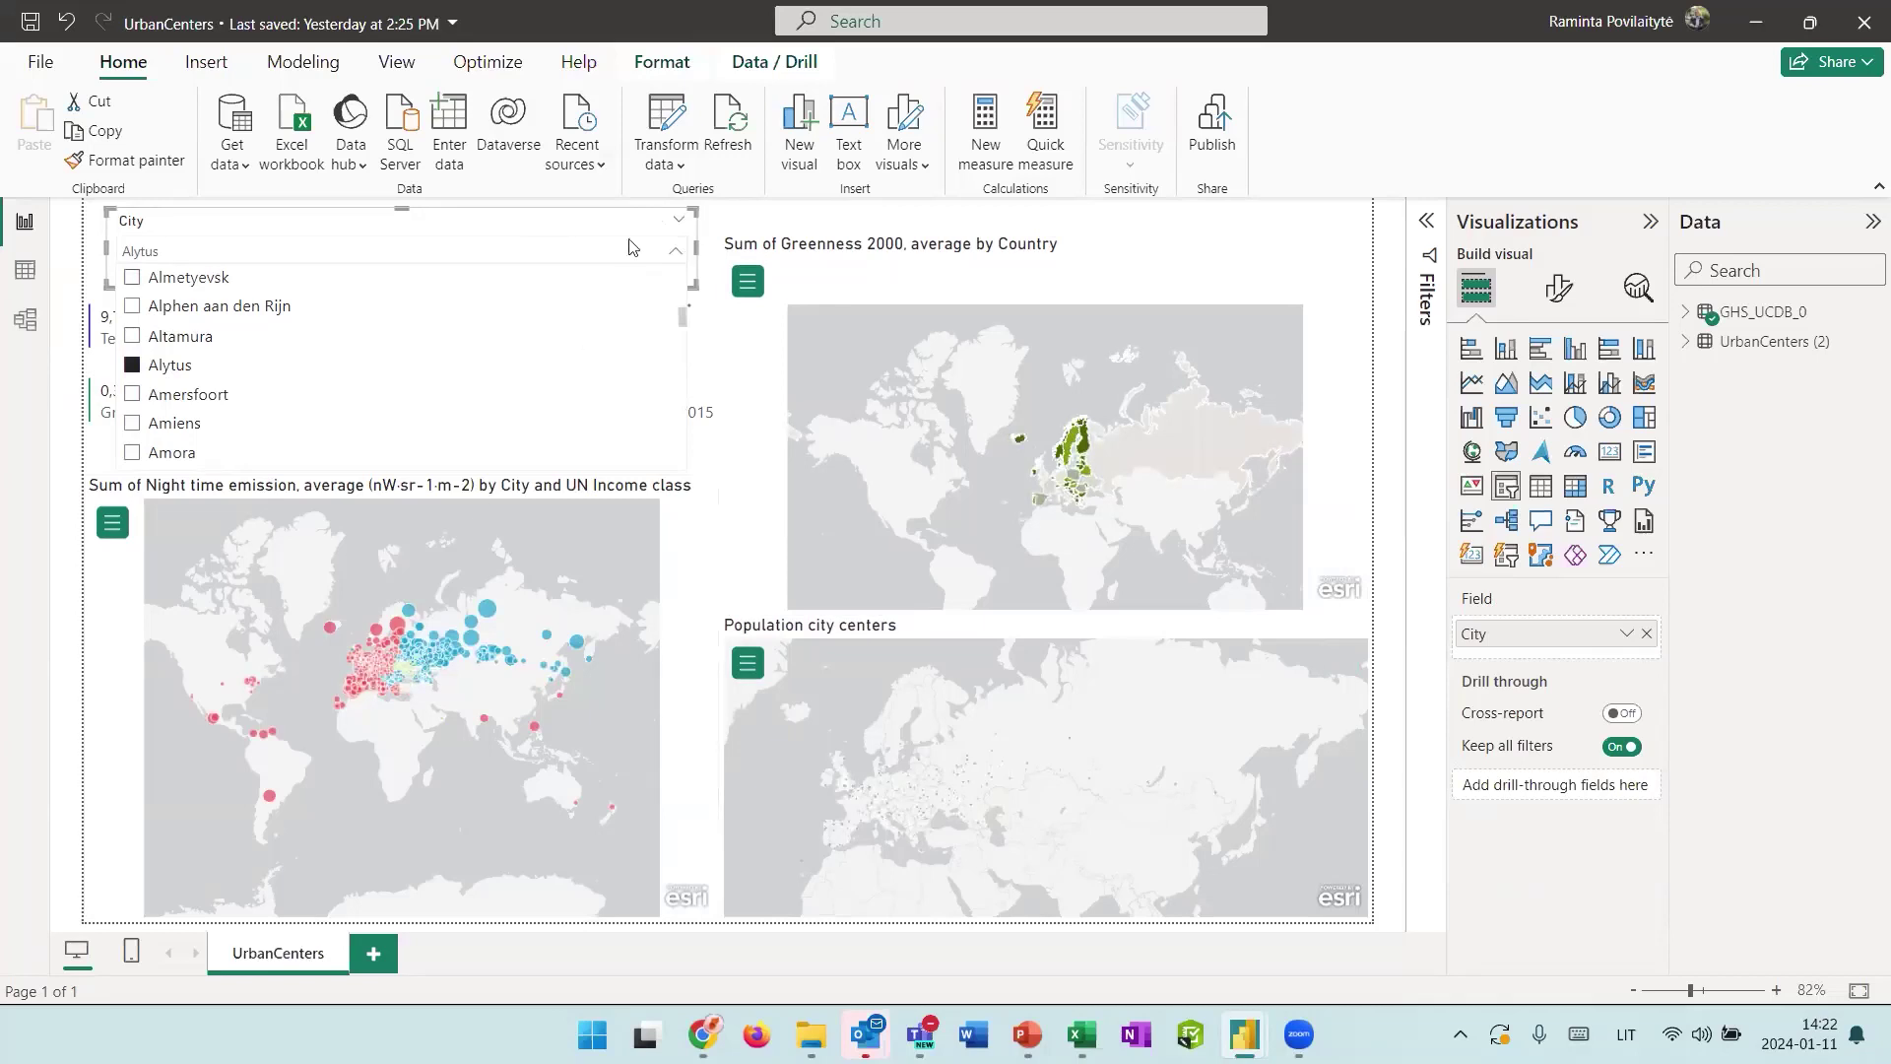
left_click(676, 250)
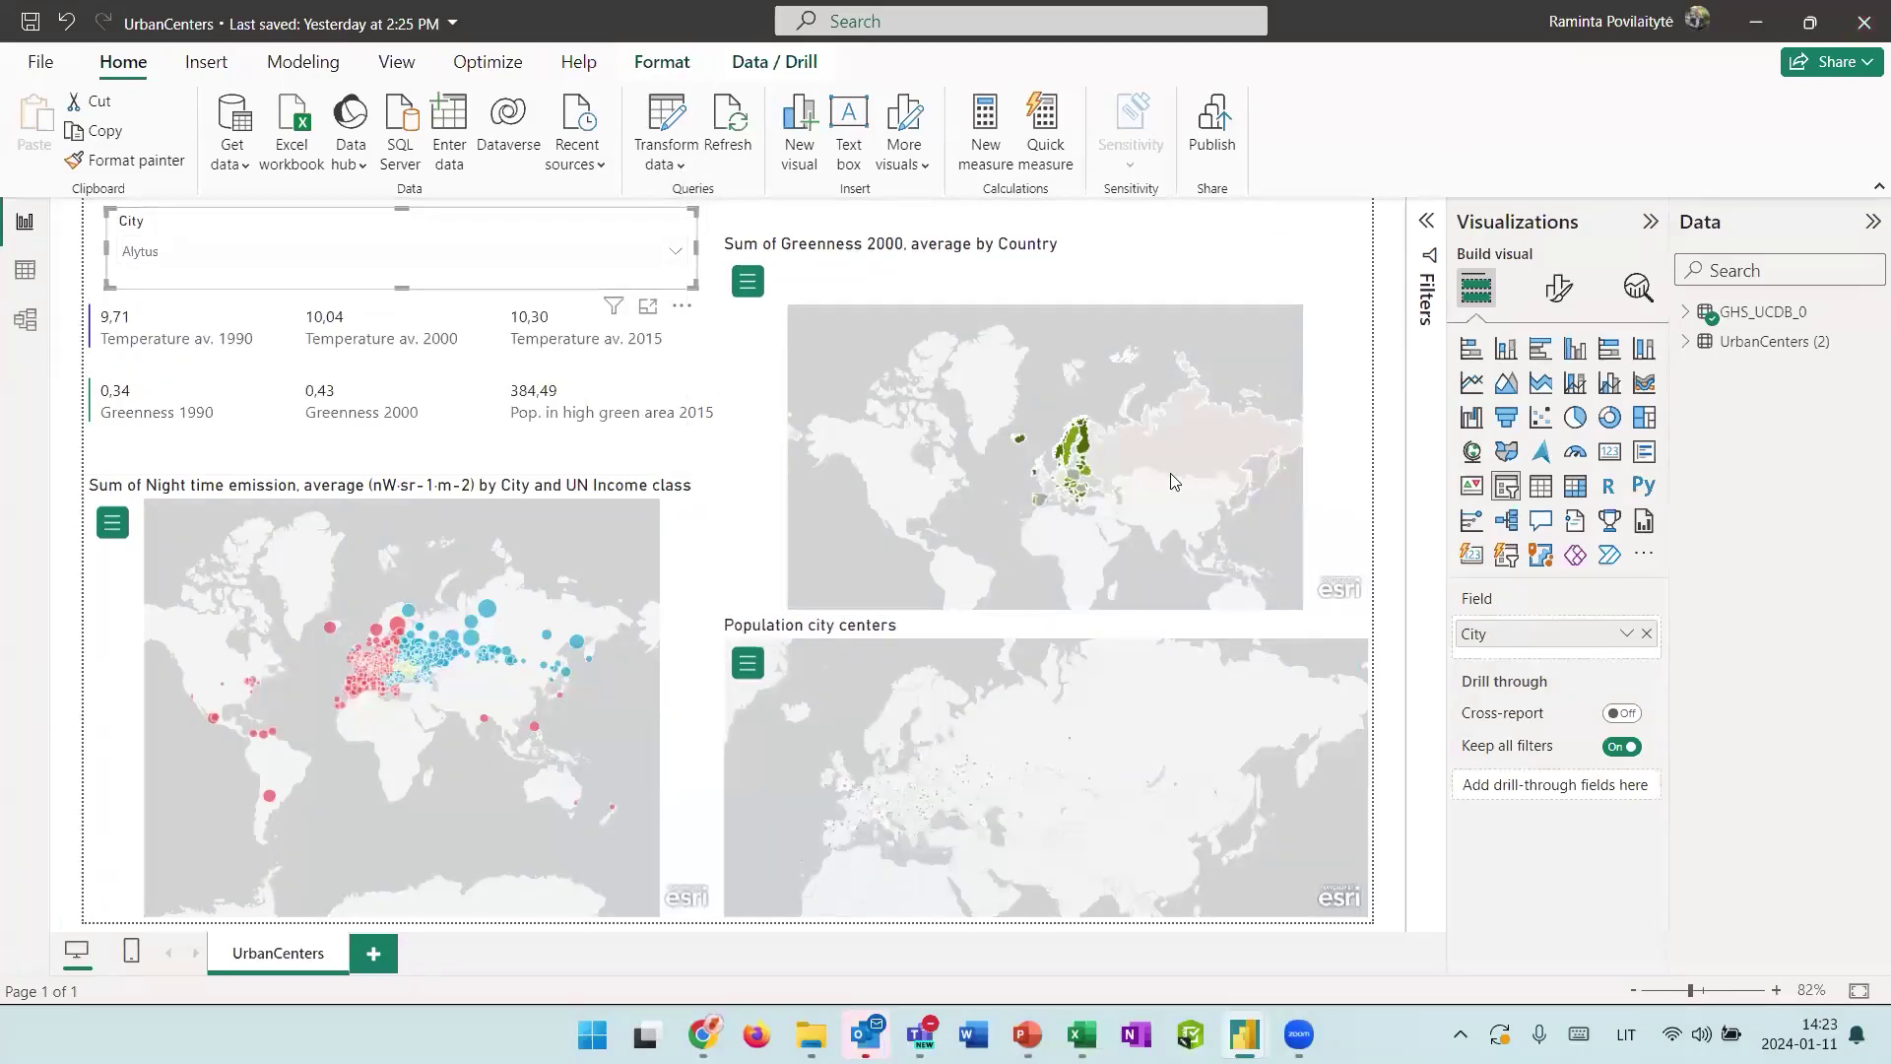
Close UrbanCenters without saving changes
key("alt+F4")
left_click(1026, 558)
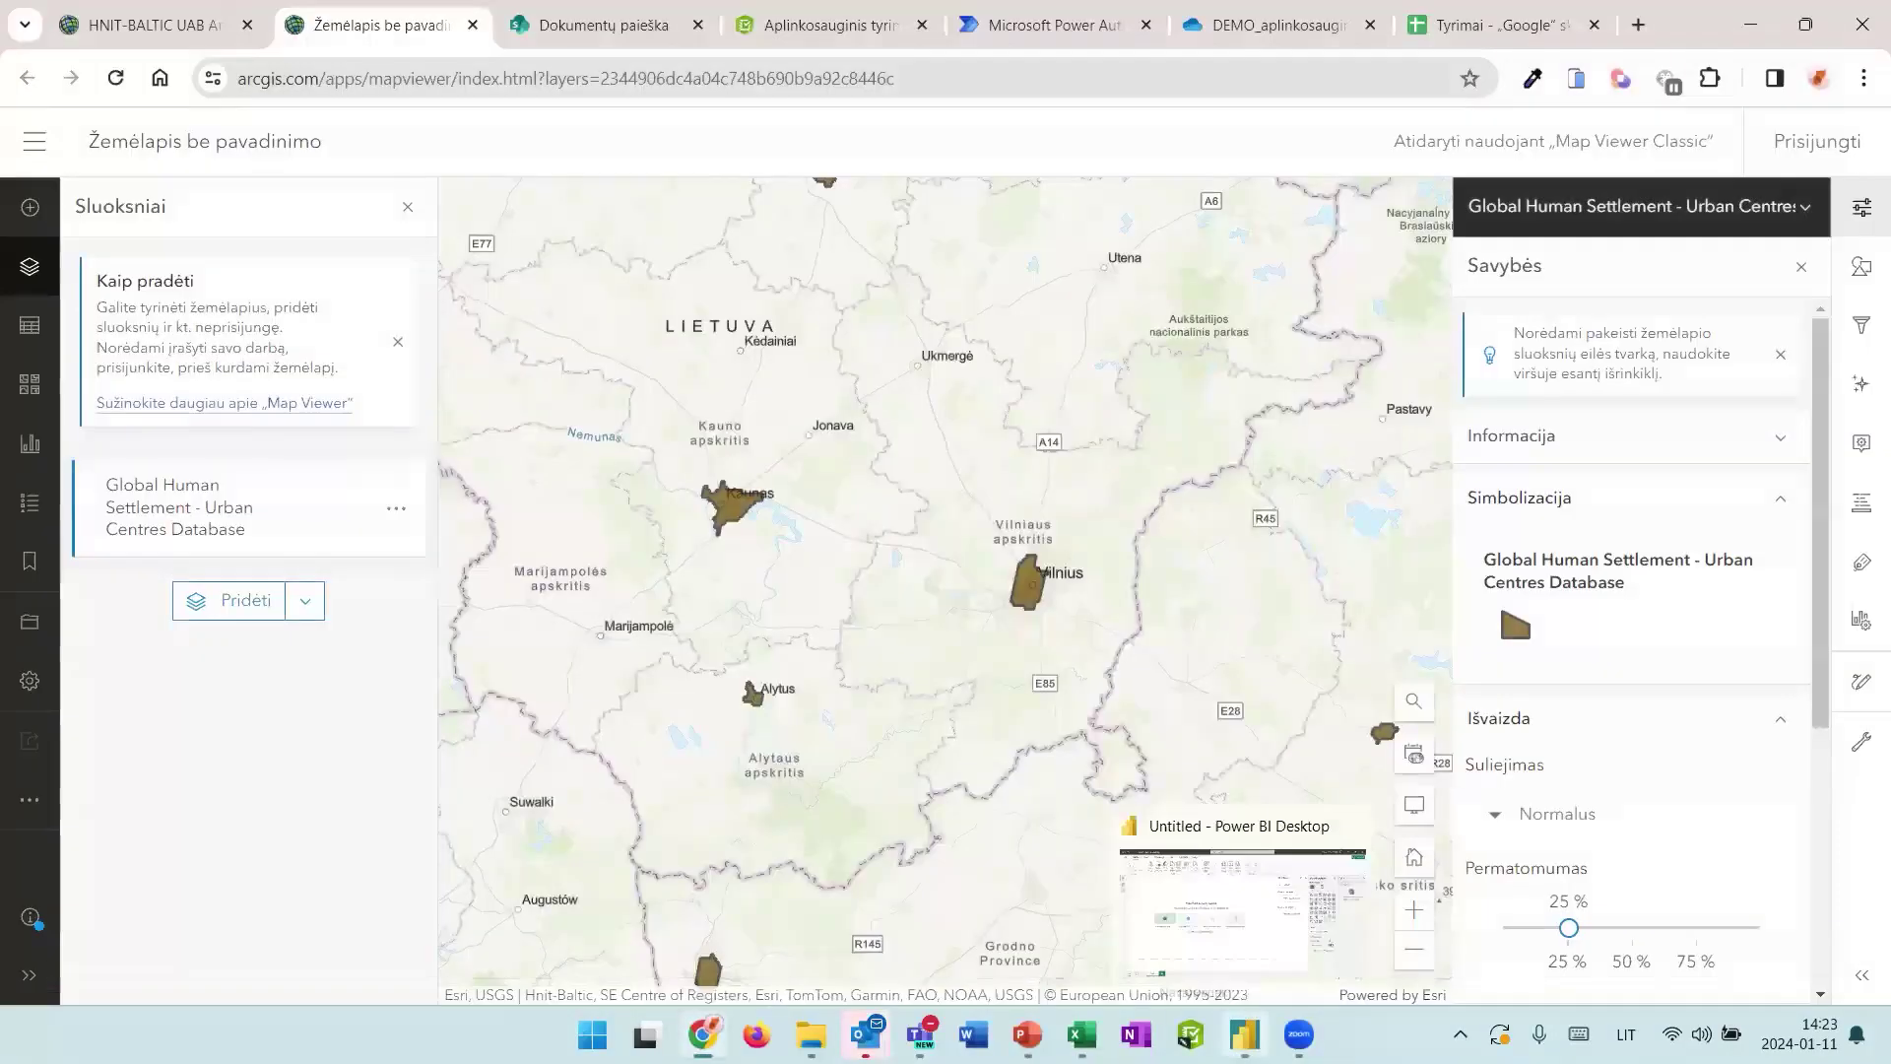
left_click(1244, 1034)
Reopen UrbanCenters.pbix from recent files and filter the City slicer to Alytus
left_click(38, 60)
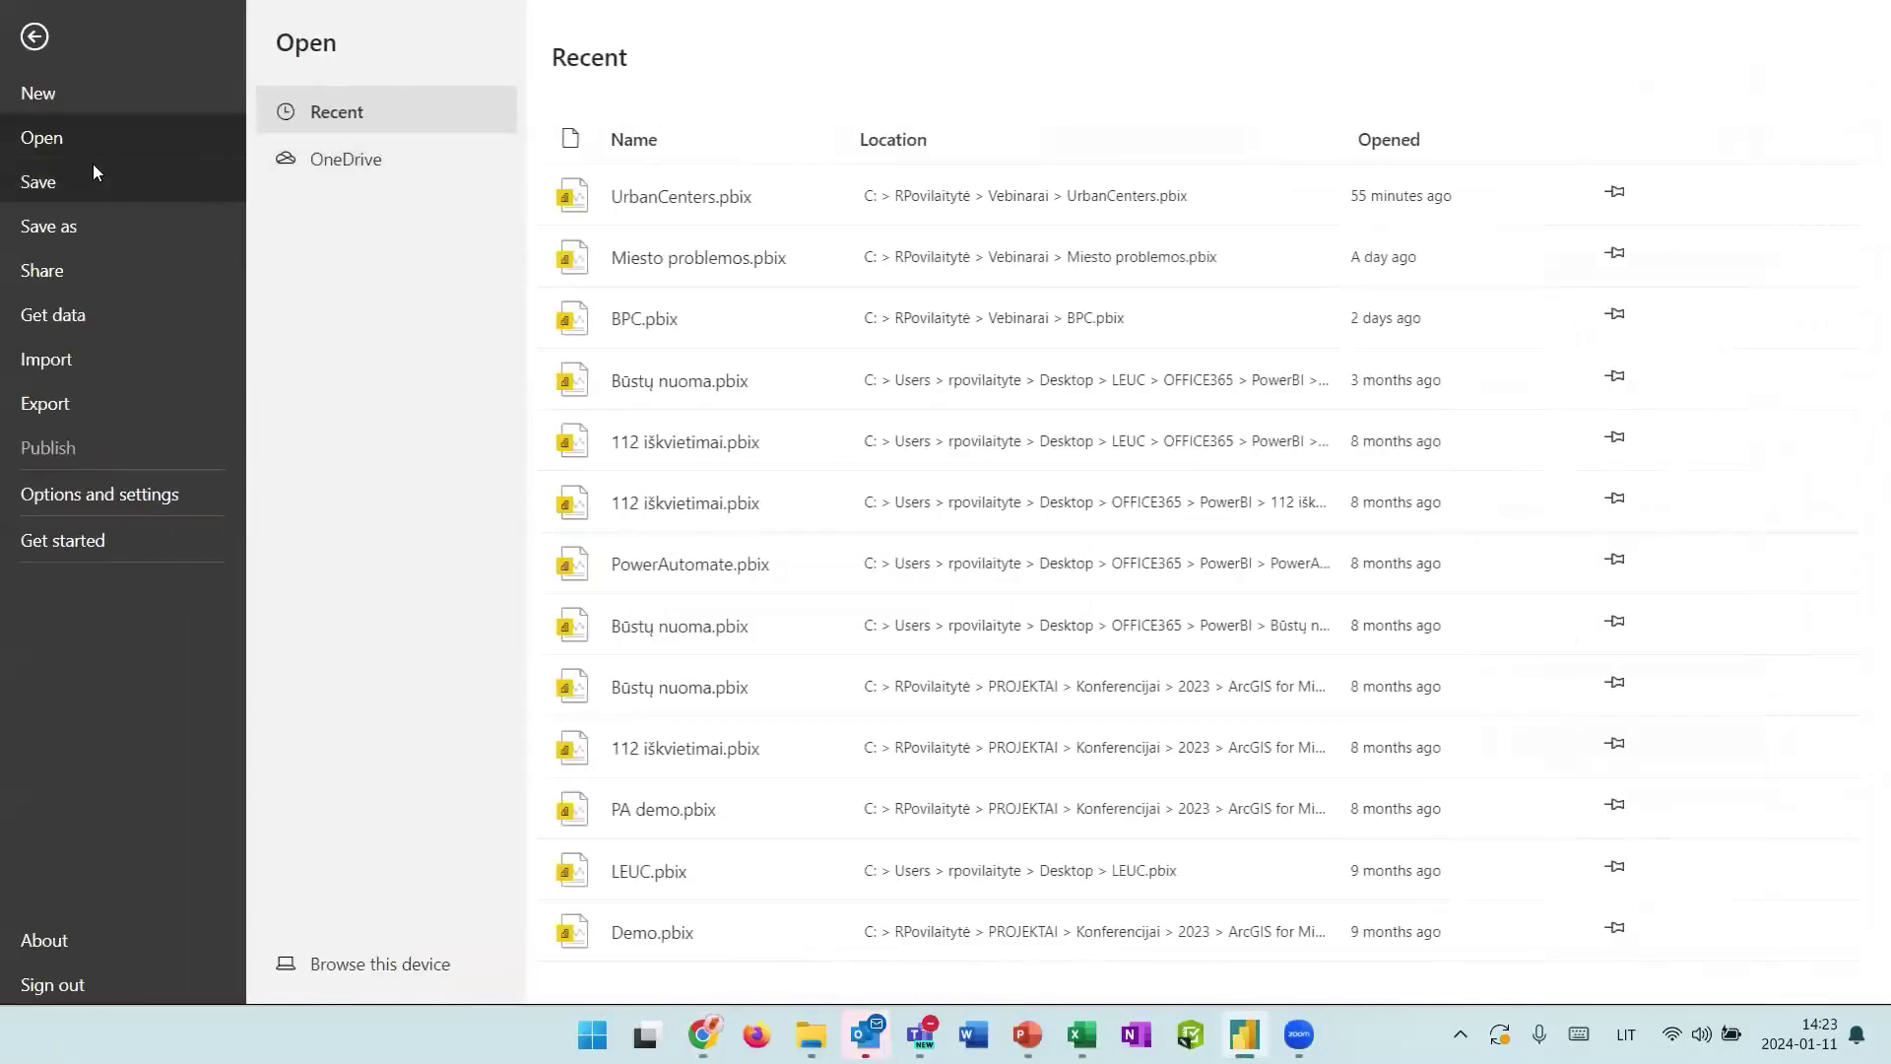
left_click(707, 195)
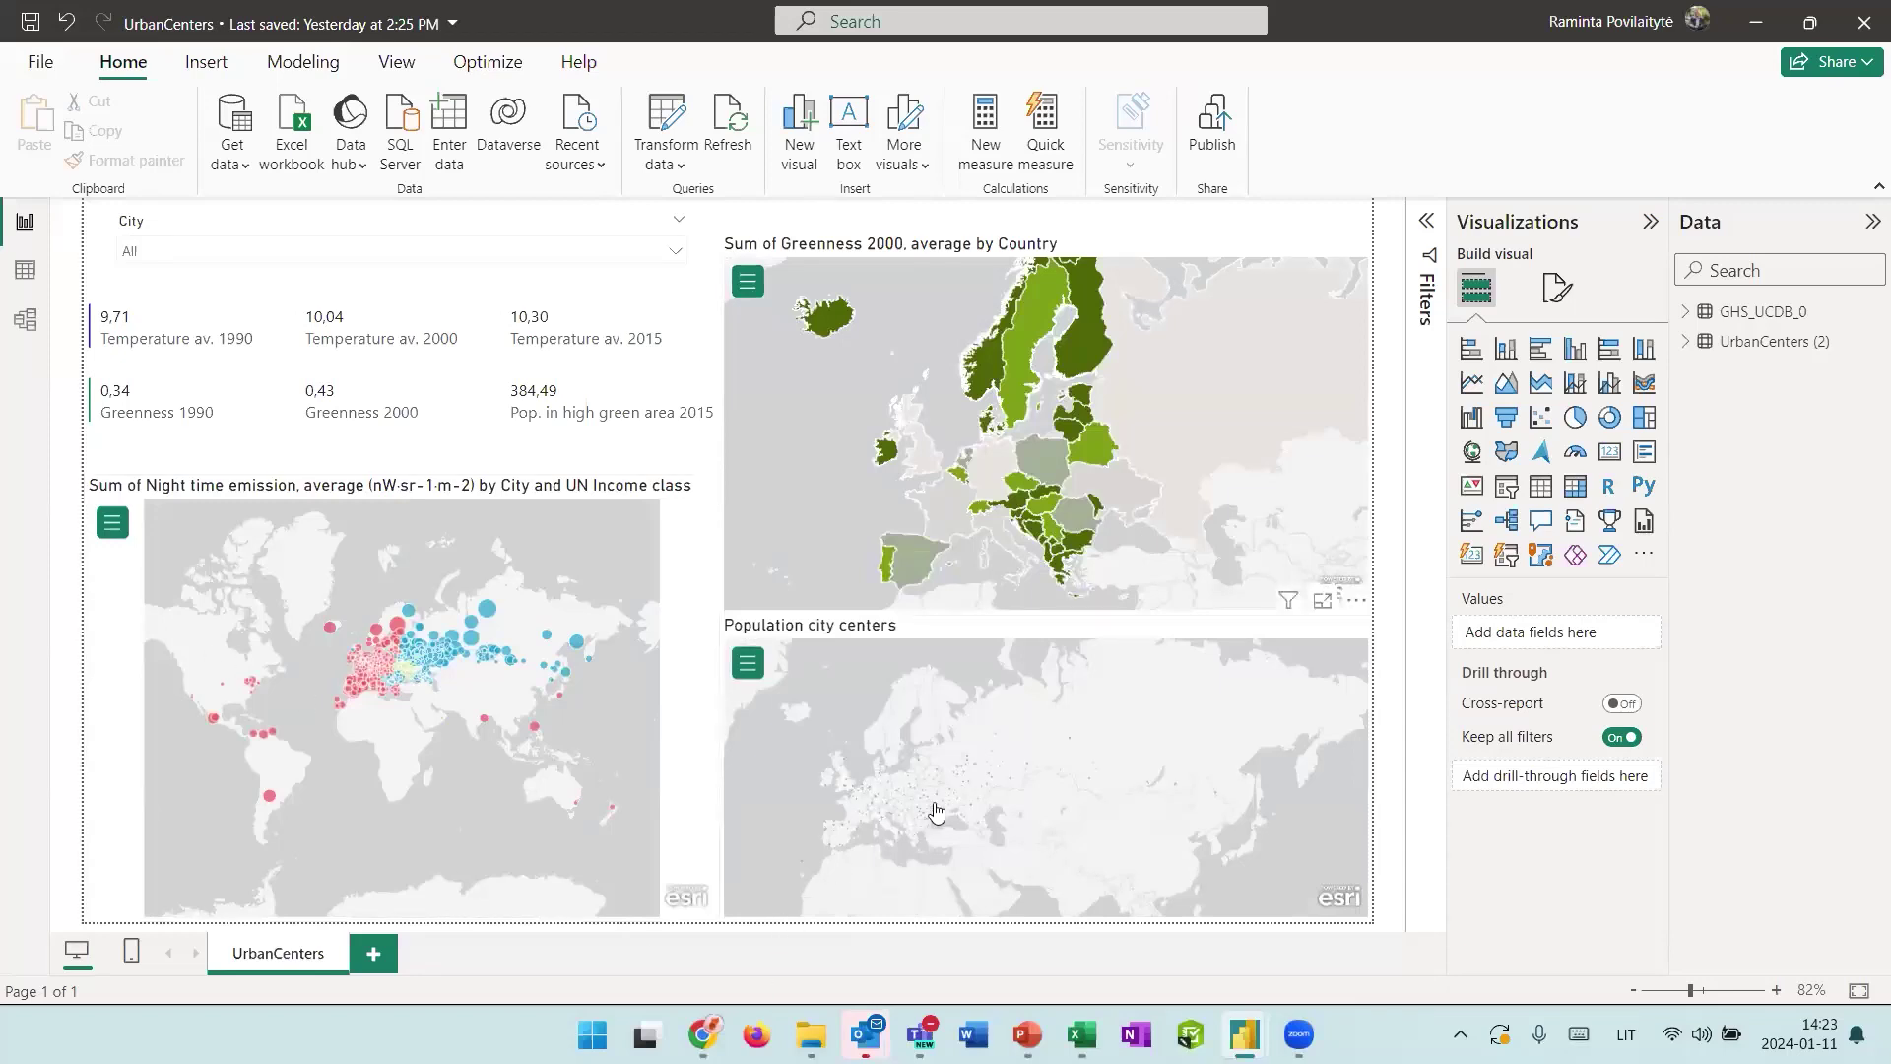
left_click(520, 262)
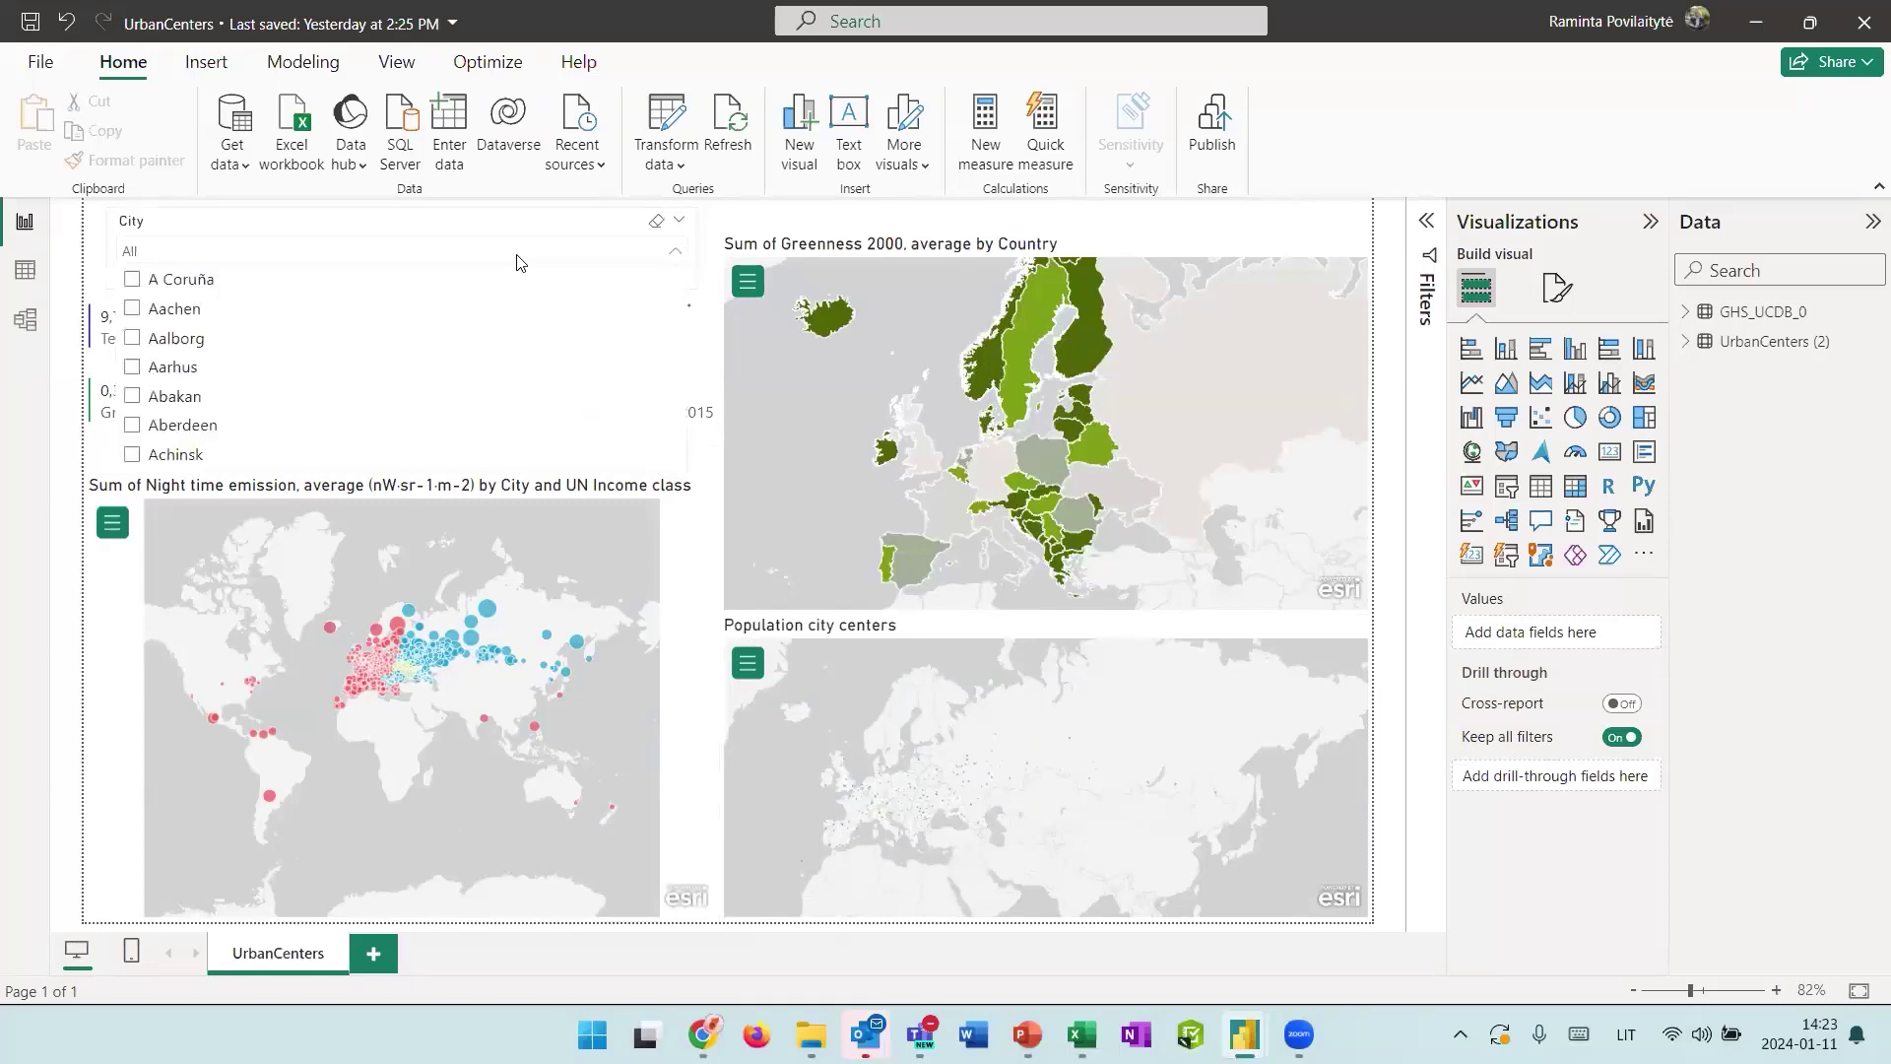
scroll(237, 389, "down", 3)
scroll(233, 387, "down", 5)
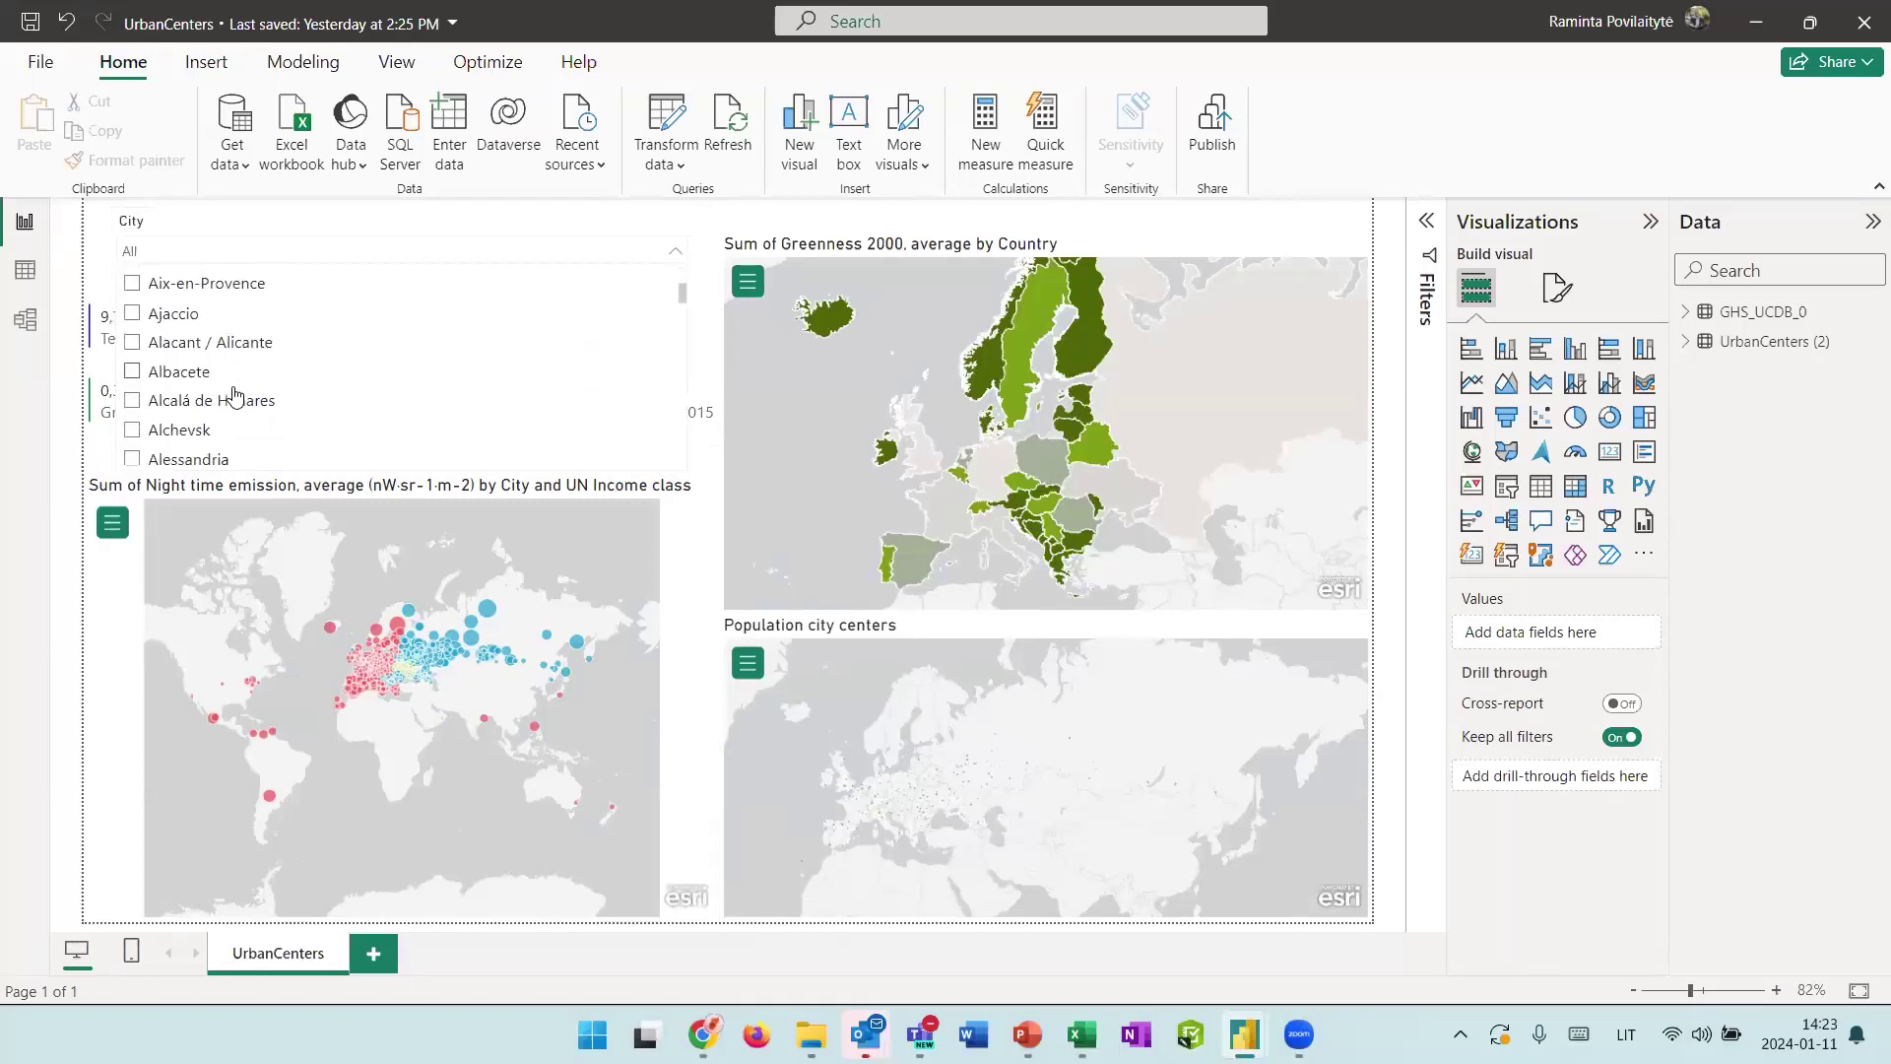
left_click(138, 347)
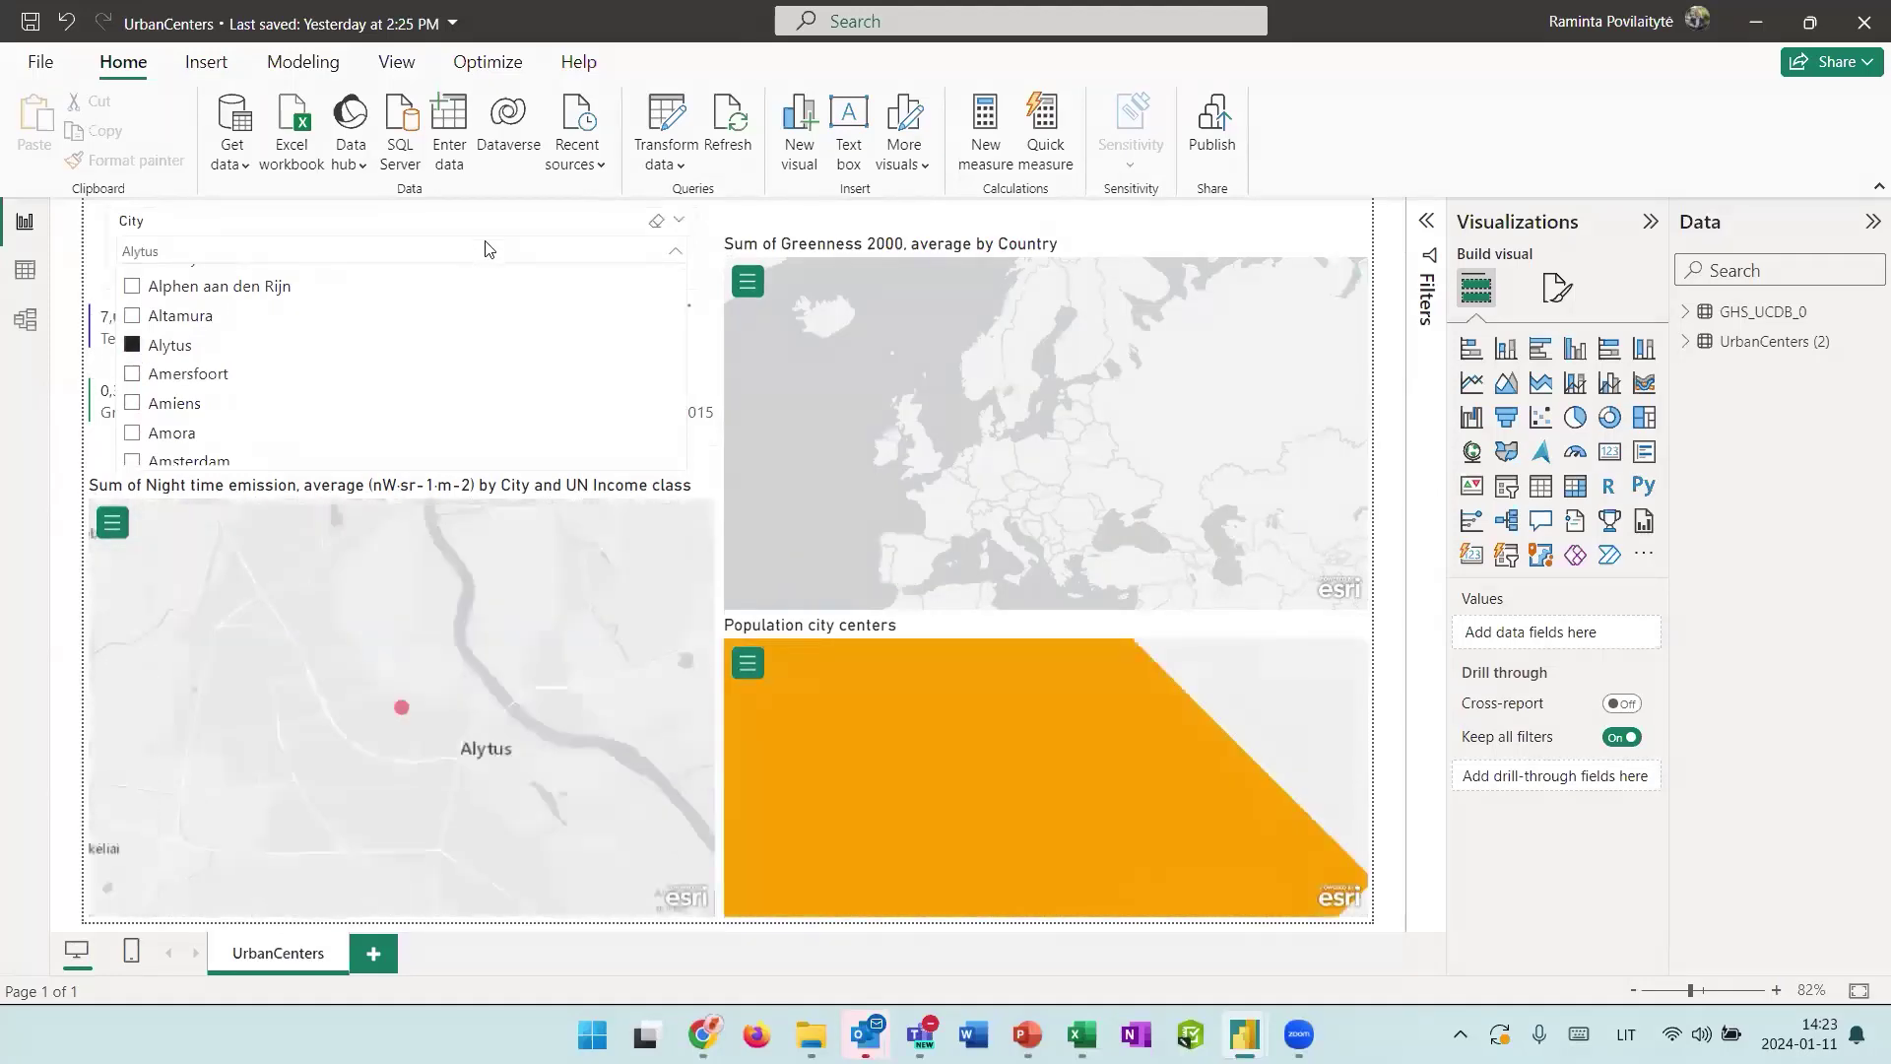
left_click(487, 251)
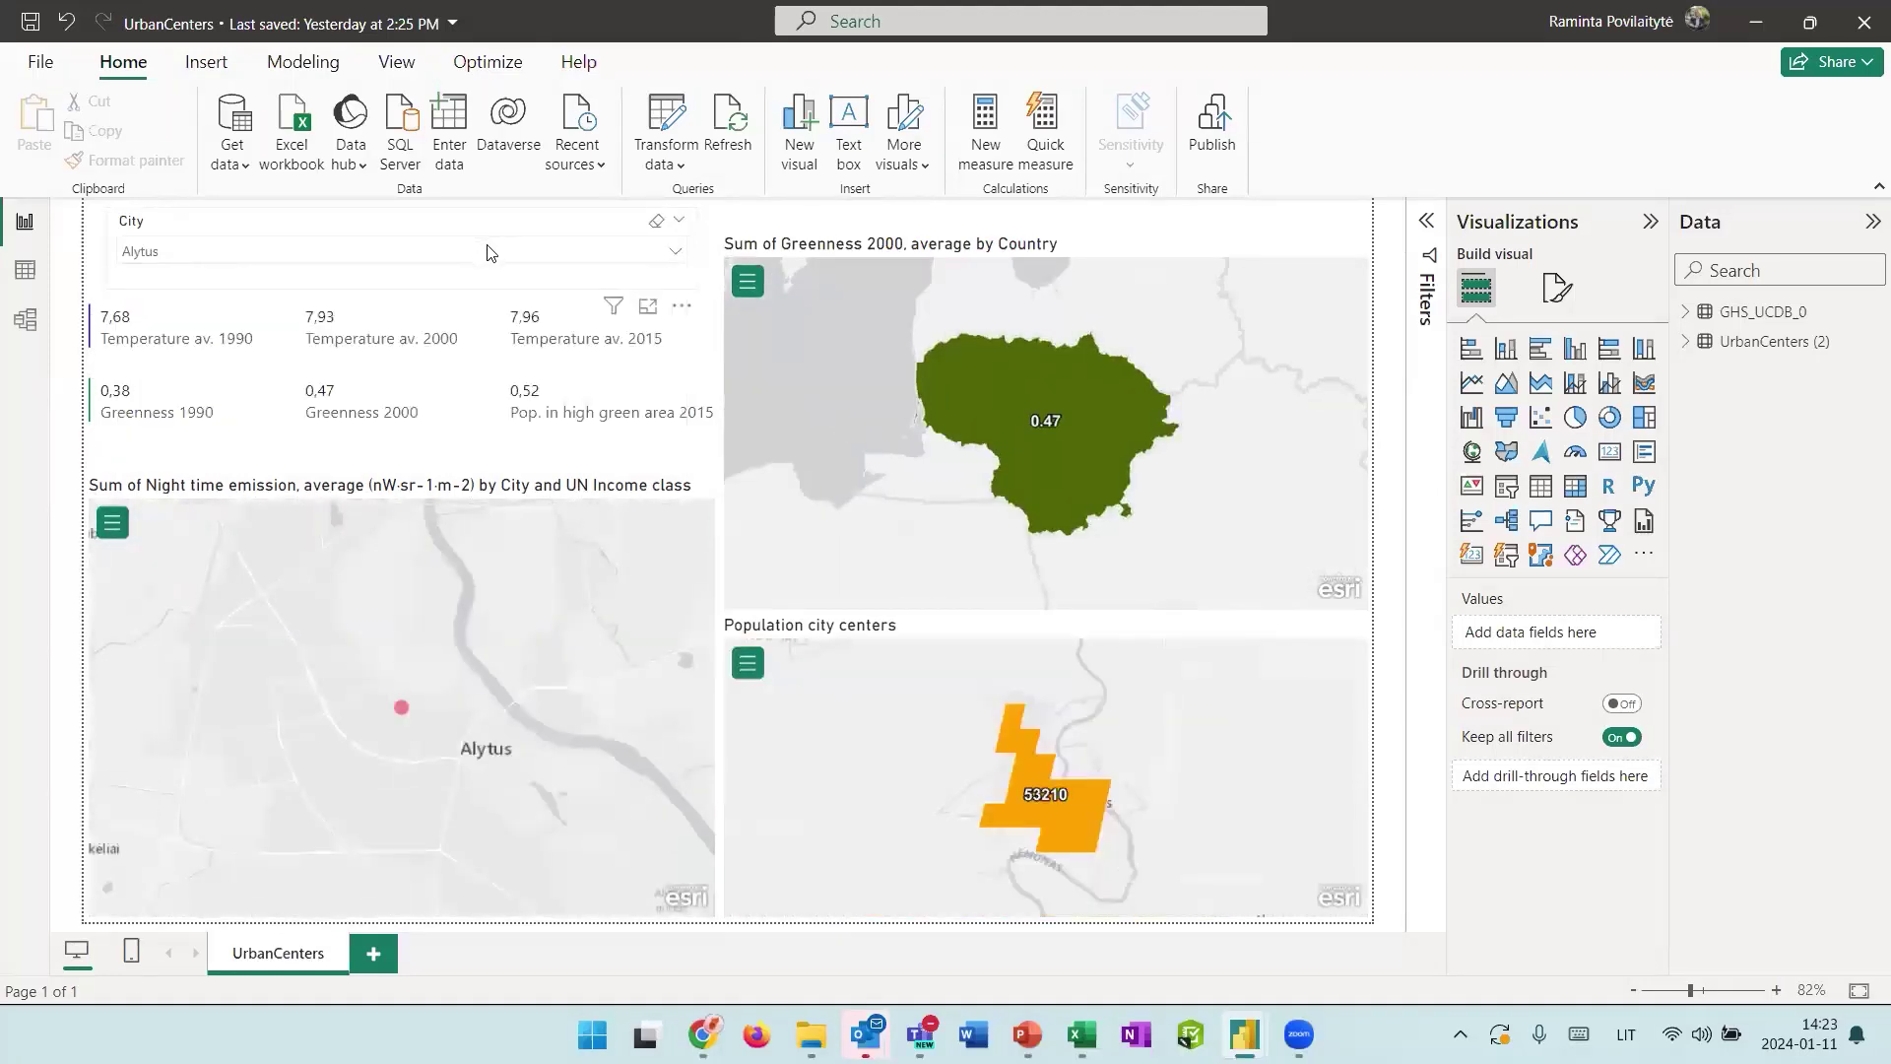
Check the Alytus night-time emission details, then clear the City filter back to All
left_click(400, 710)
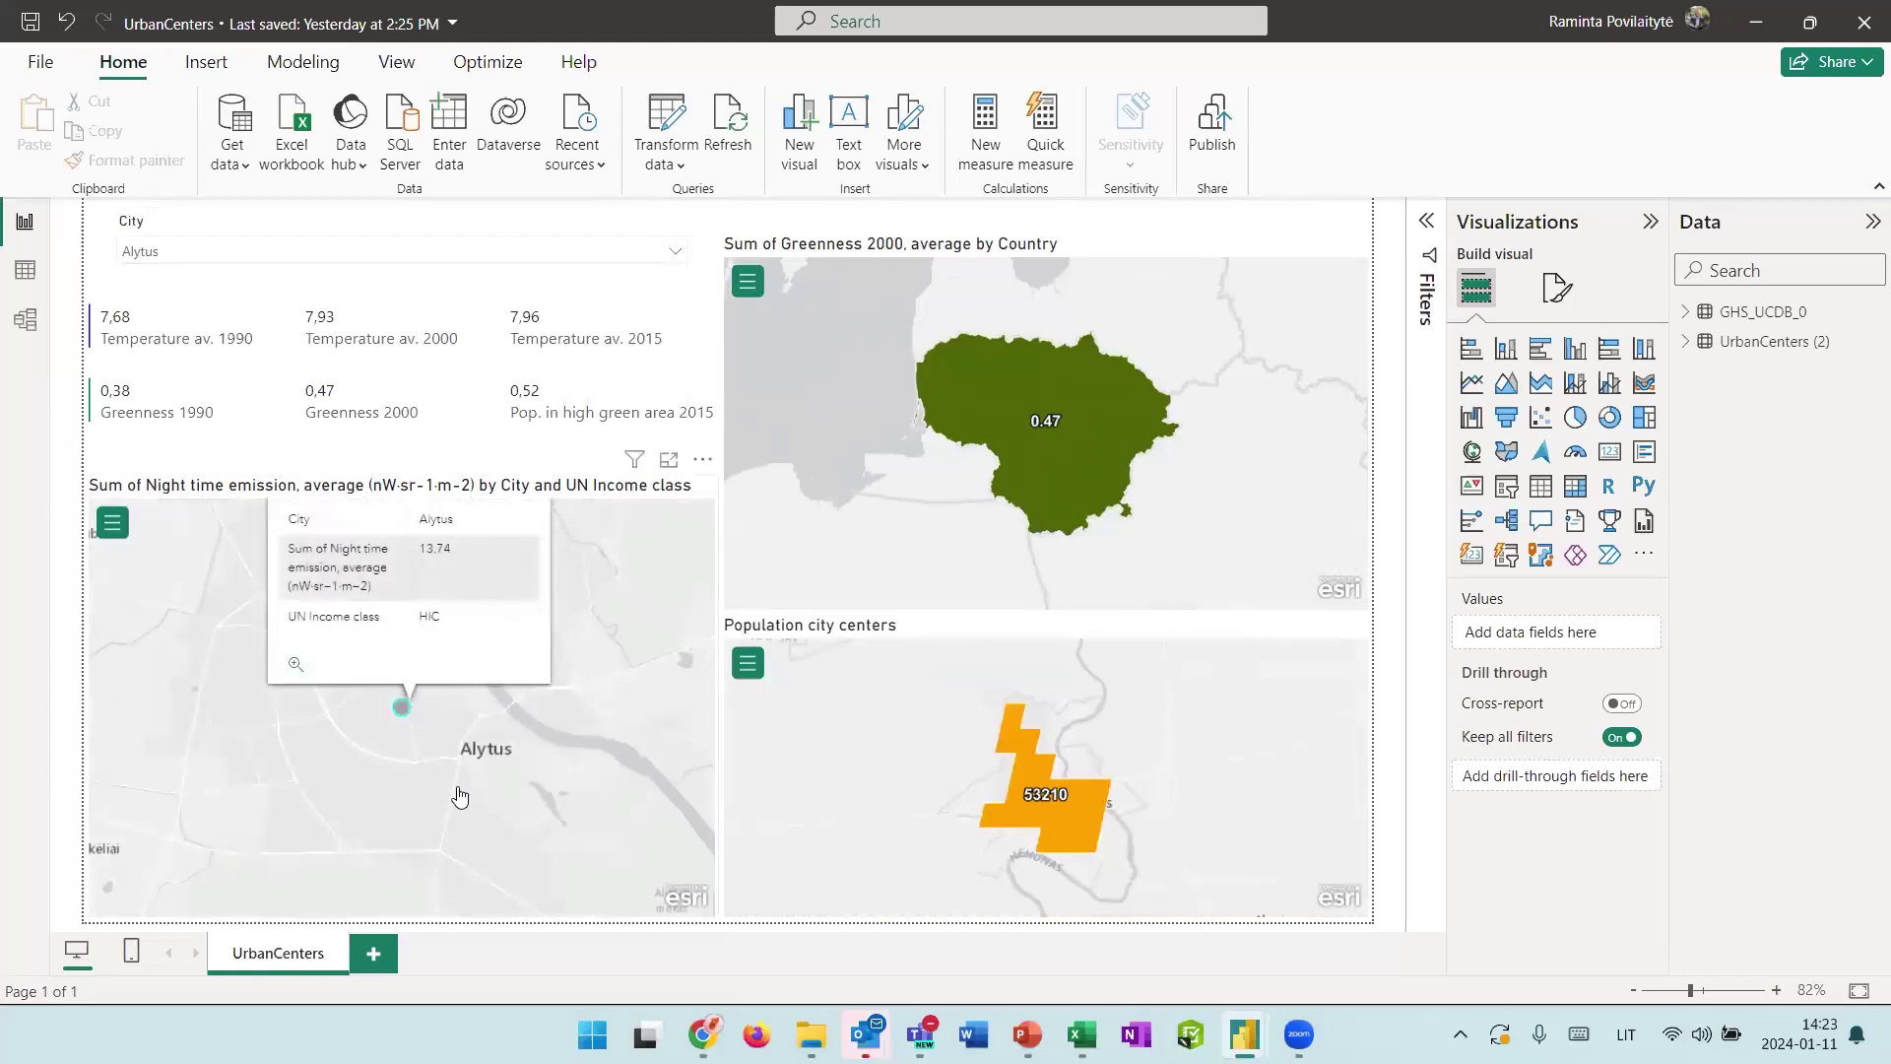
left_click(1157, 385)
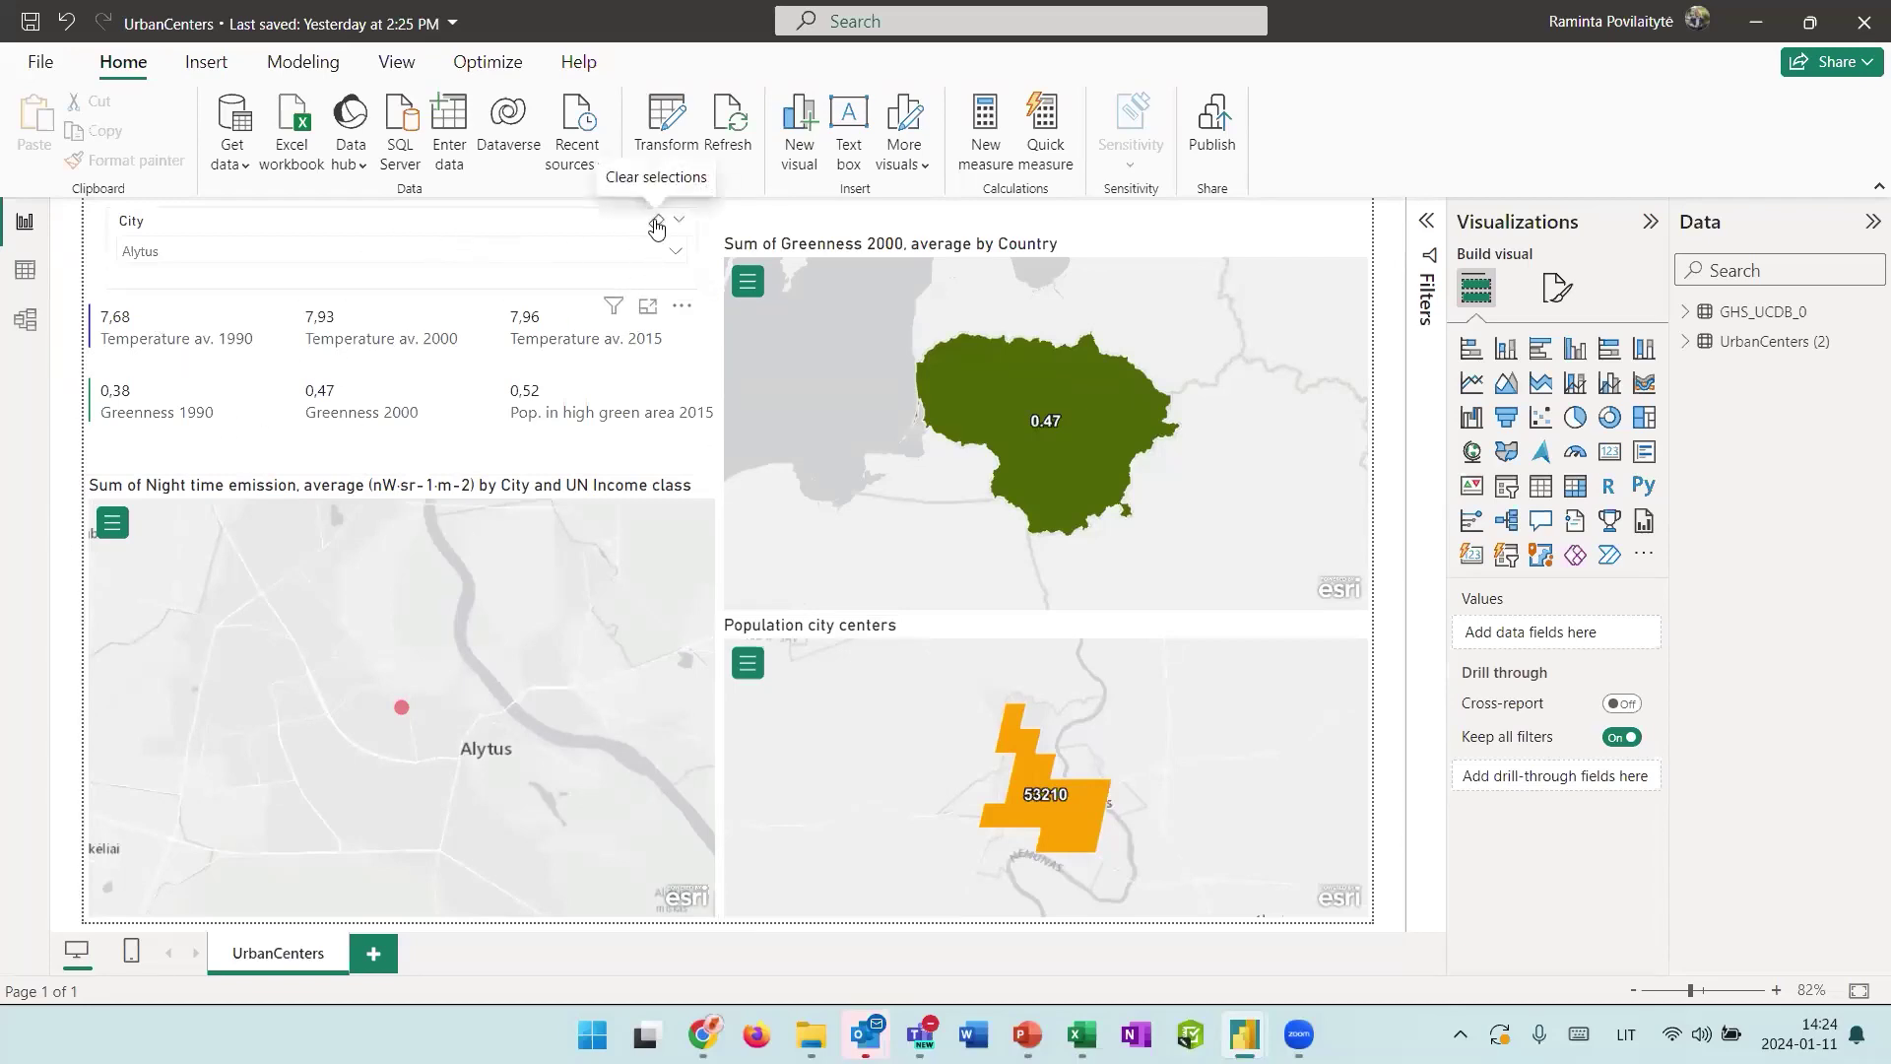
left_click(658, 225)
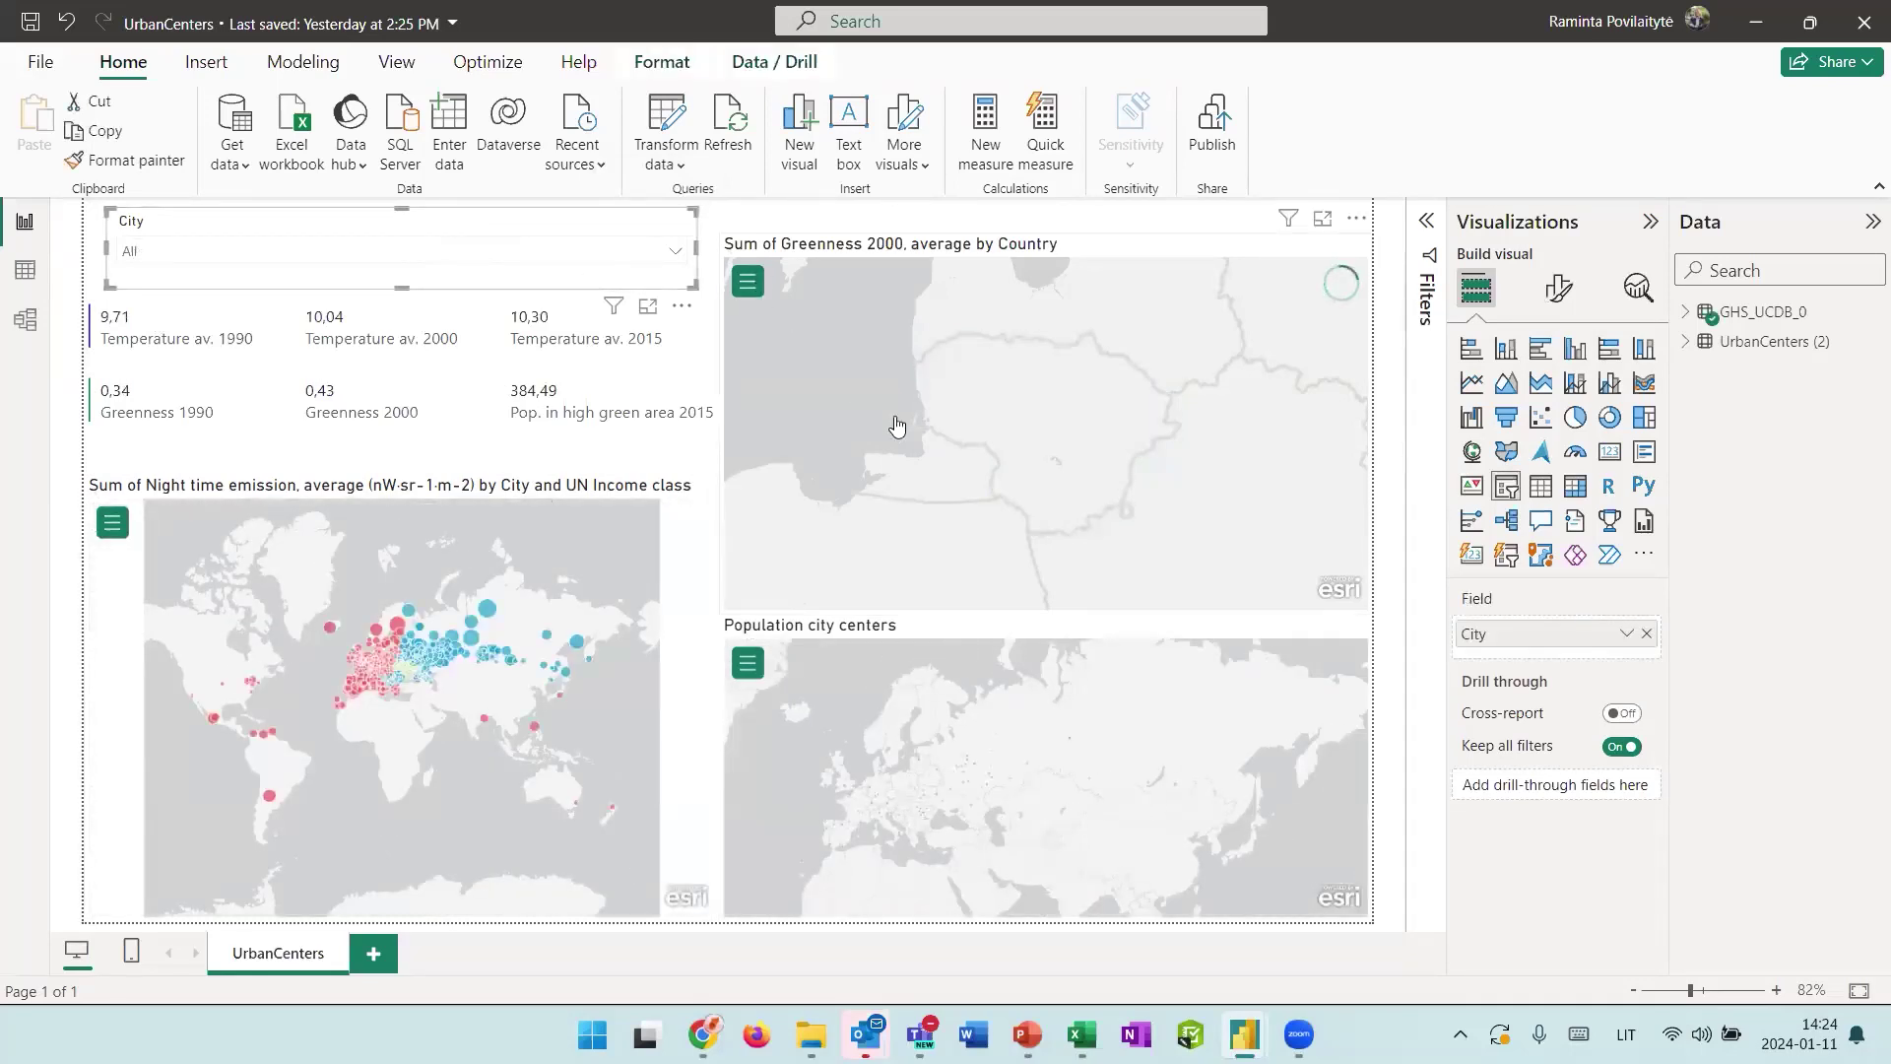
Select Lithuania on the greenness-by-Country map to filter the report, then switch to the Untitled report
left_click(748, 282)
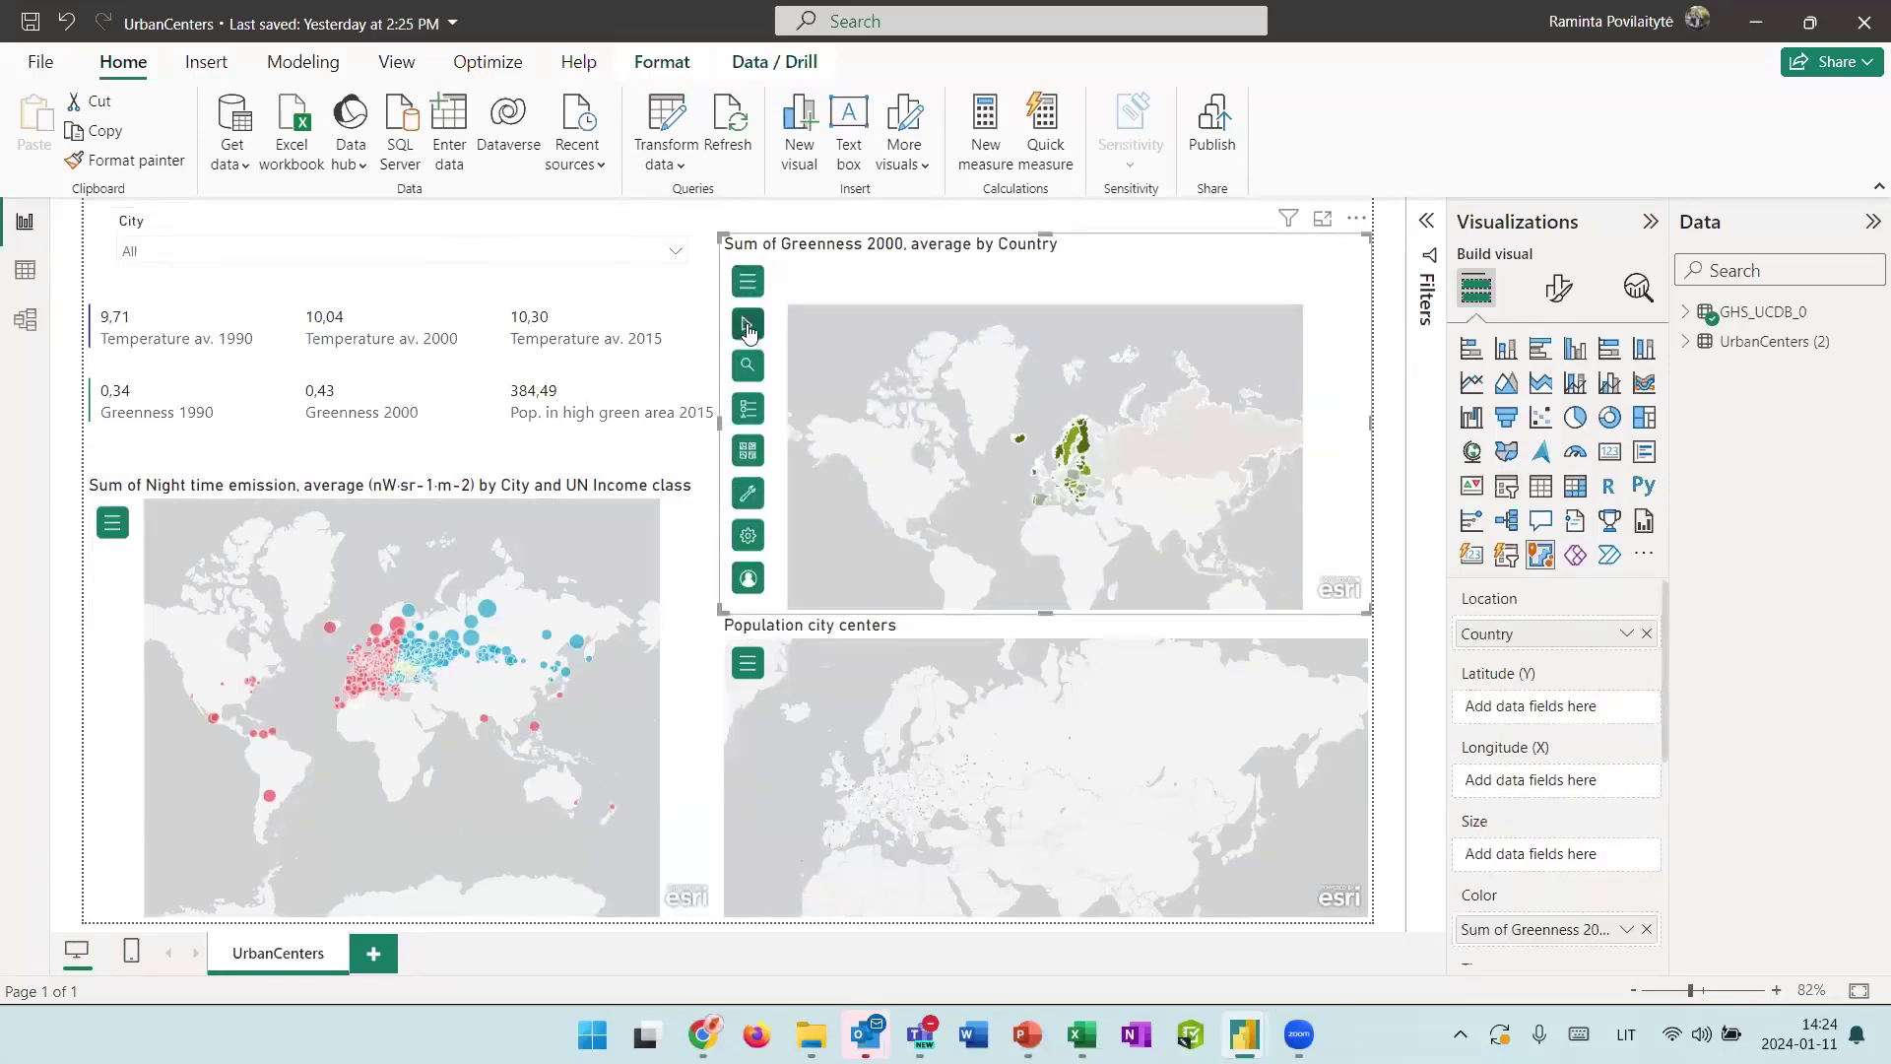
left_click(746, 326)
scroll(1083, 473, "up", 5)
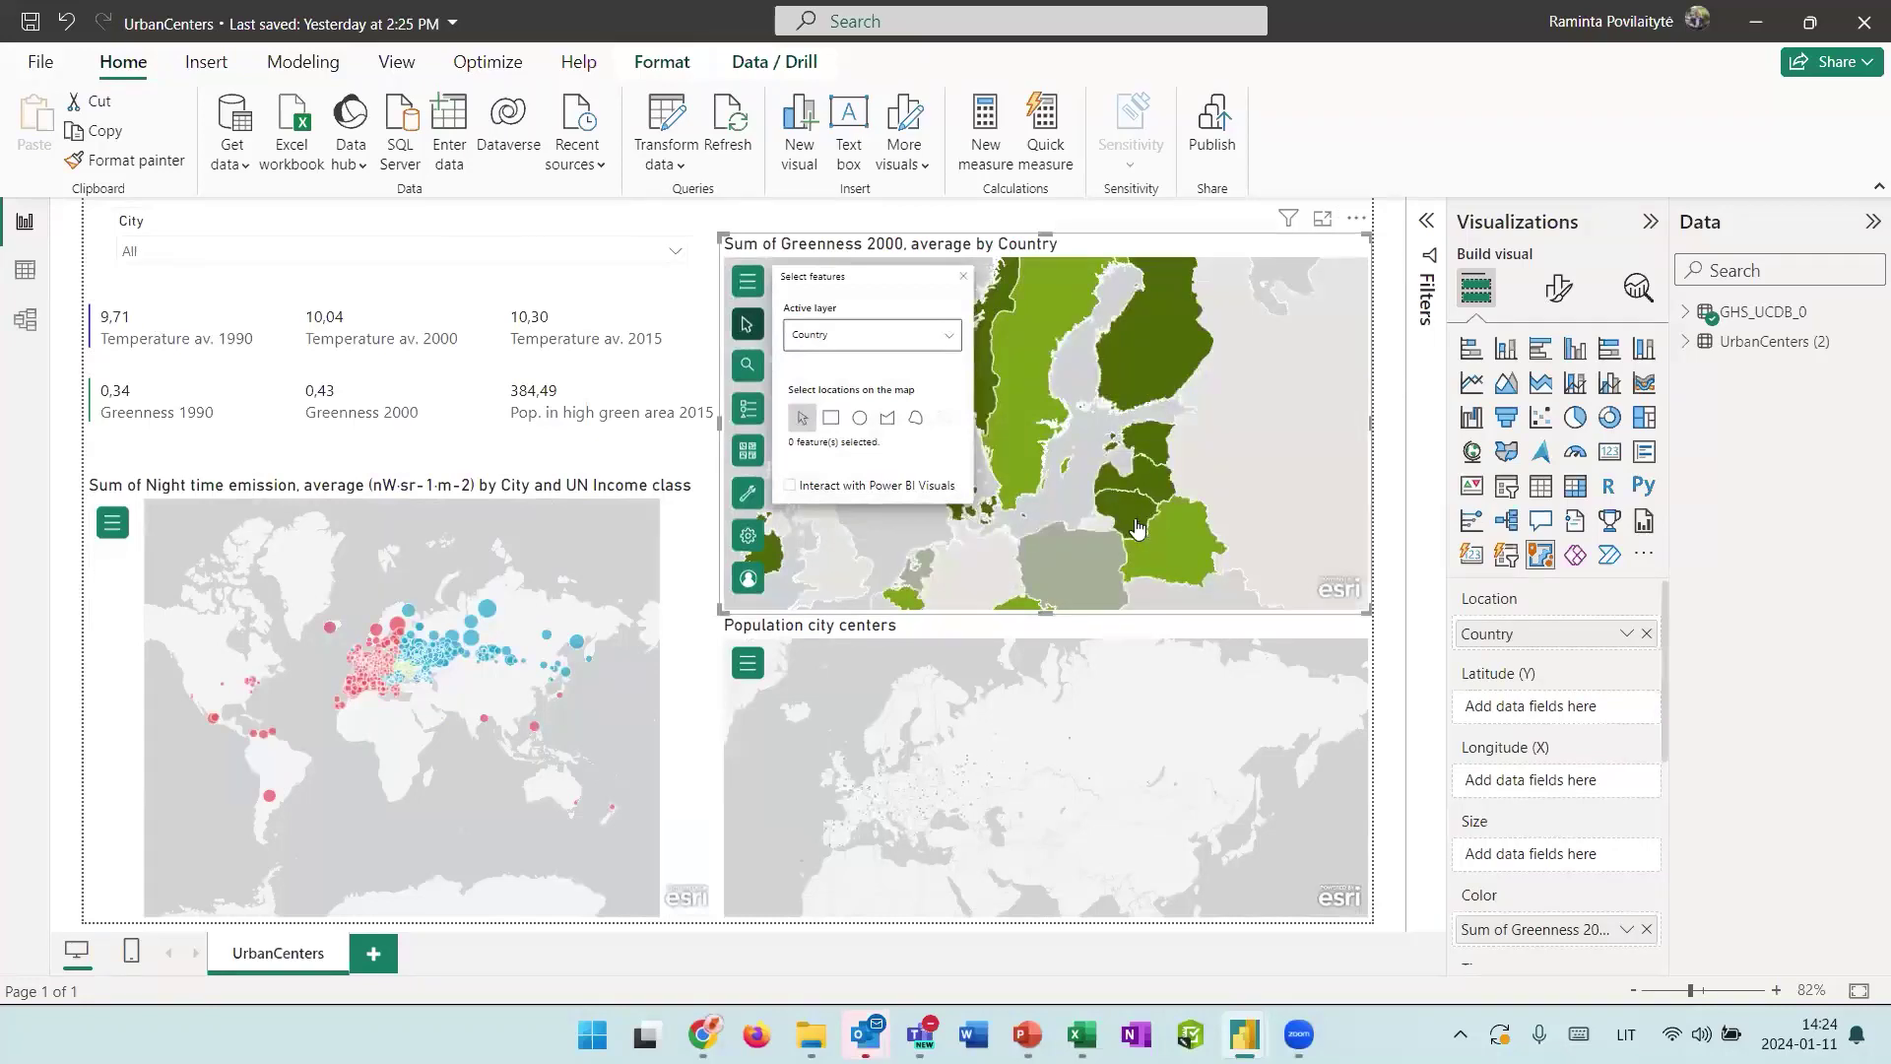
scroll(1127, 429, "up", 2)
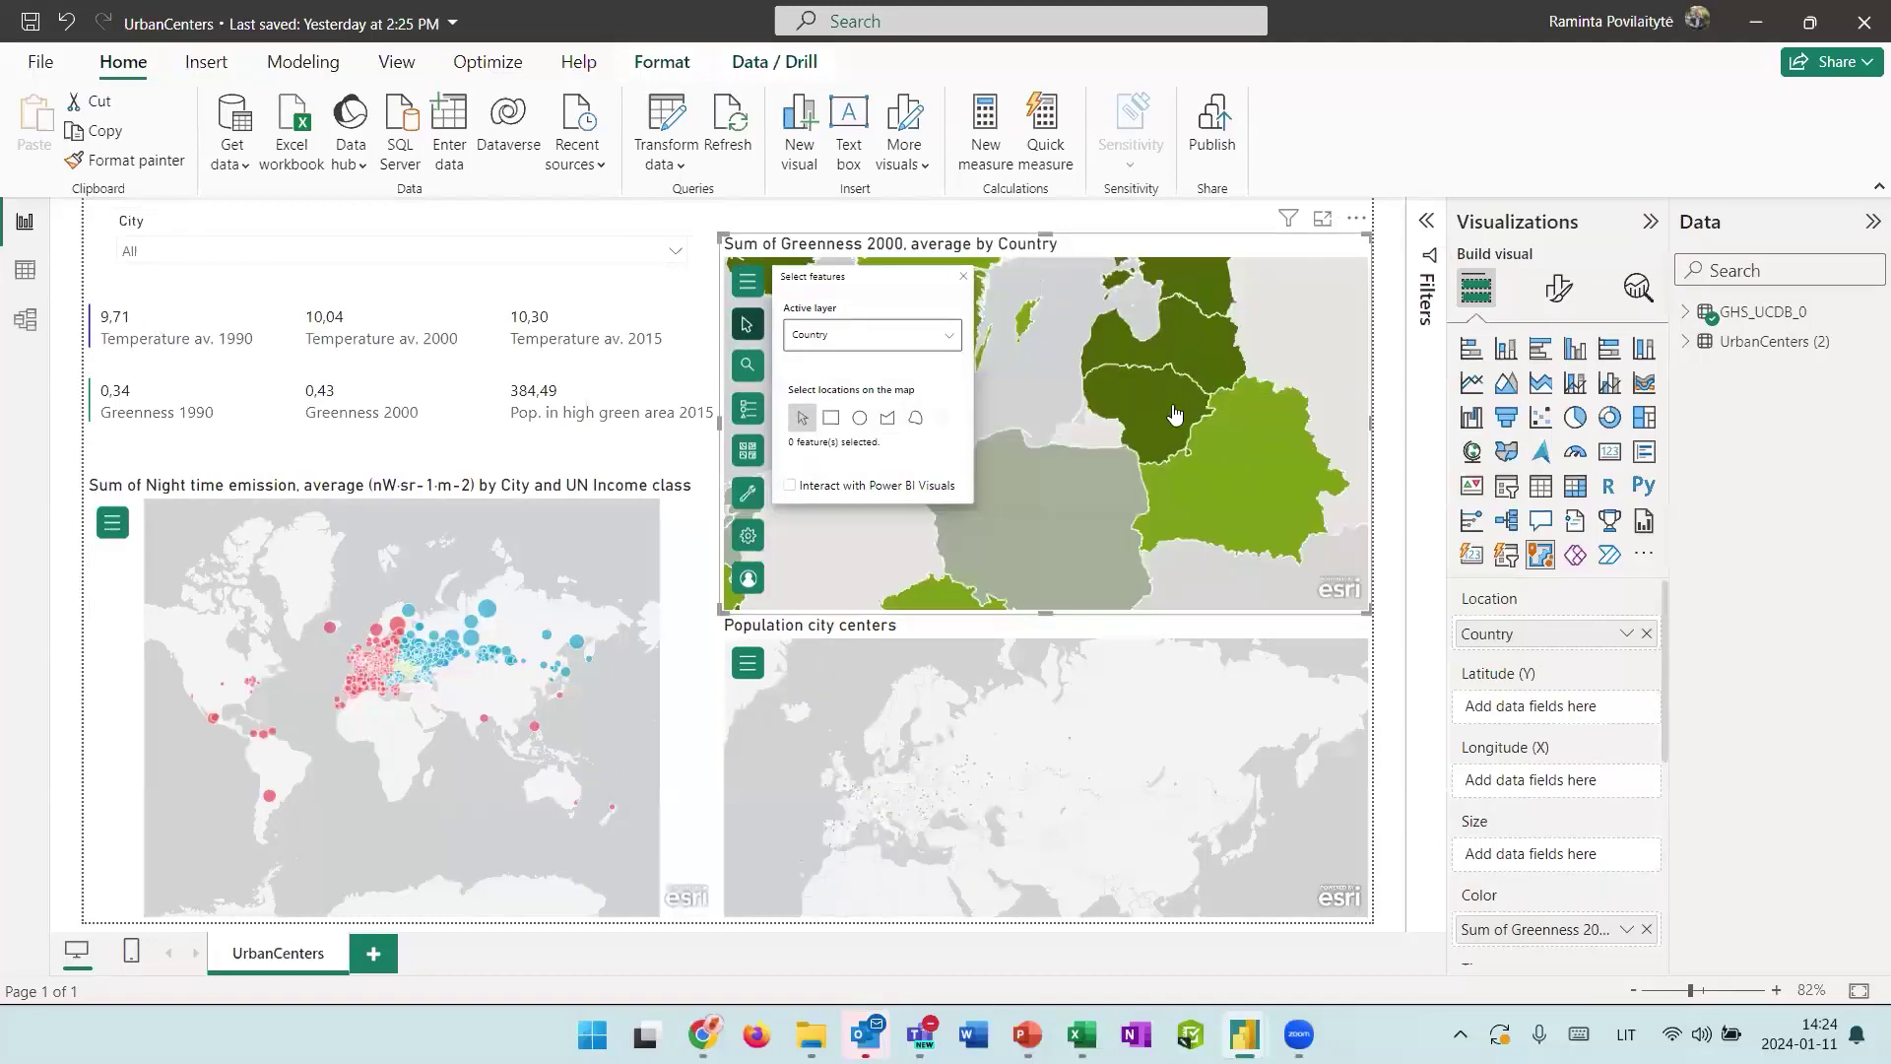
left_click(1166, 401)
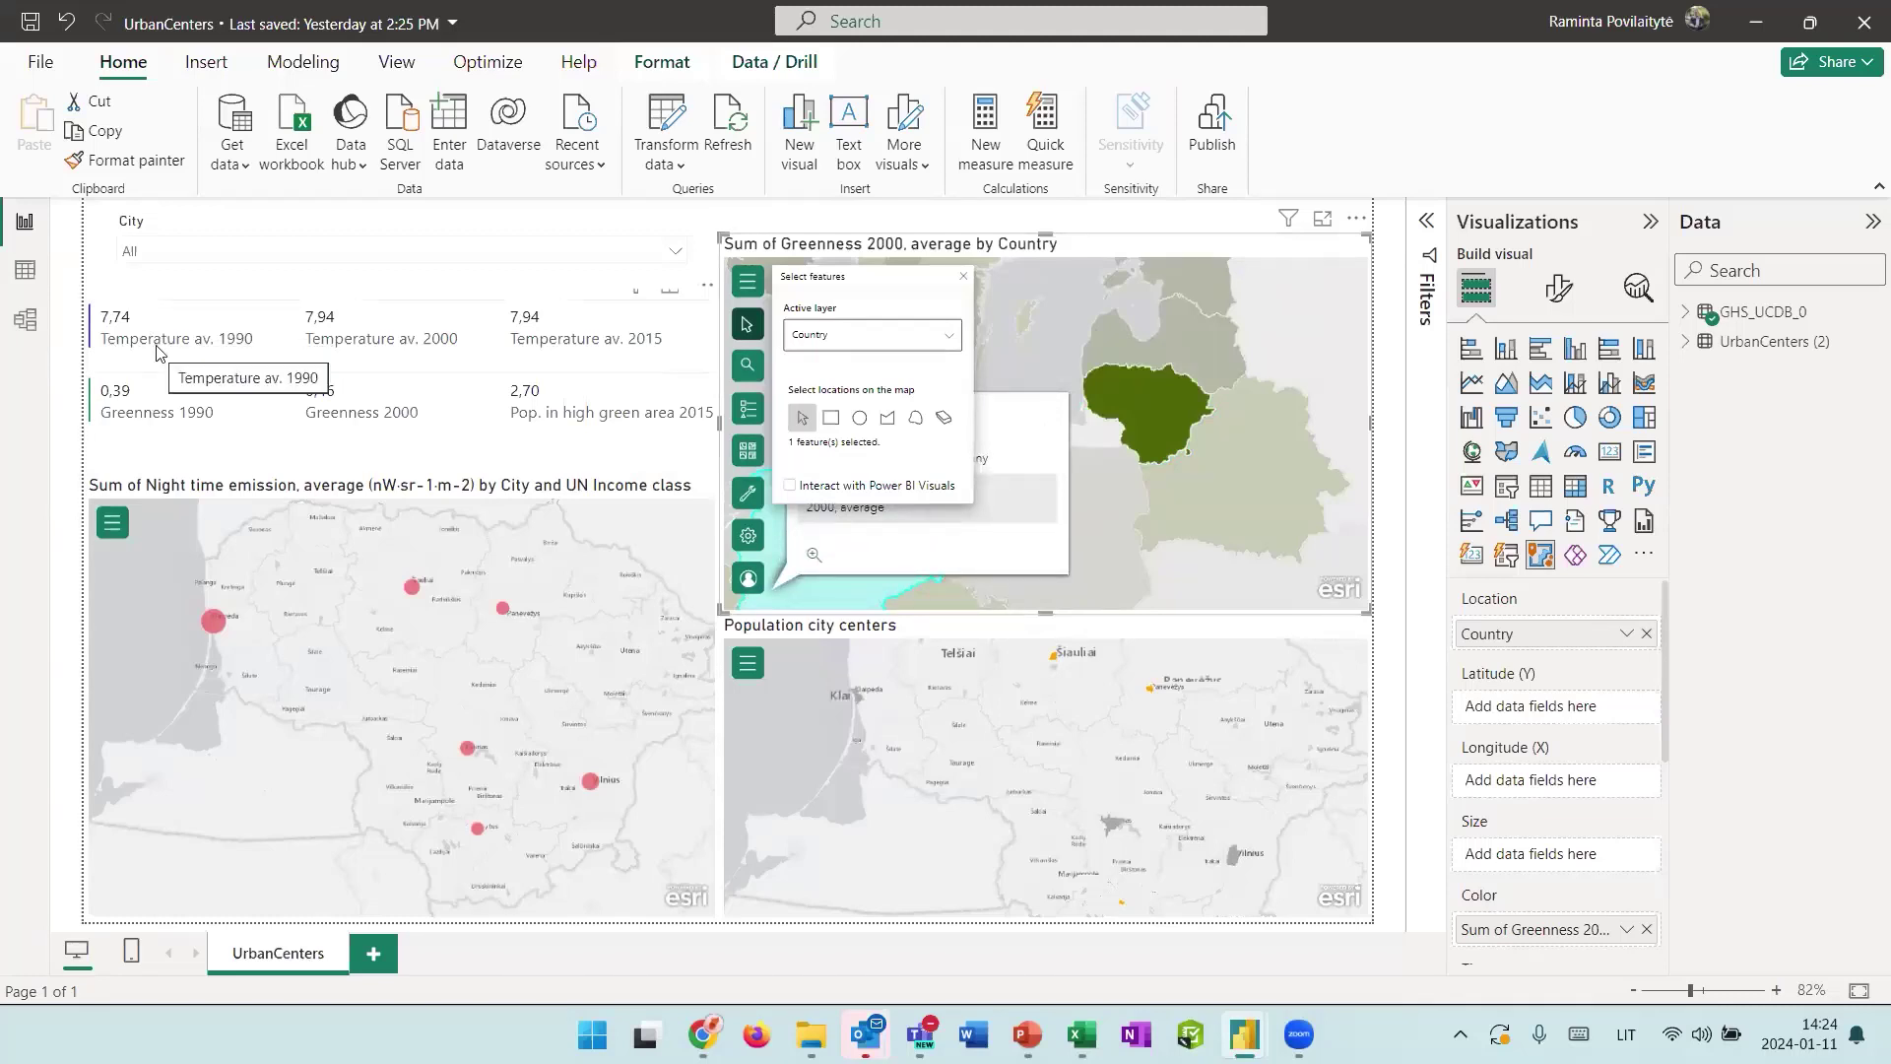
mouse_move(1244, 1035)
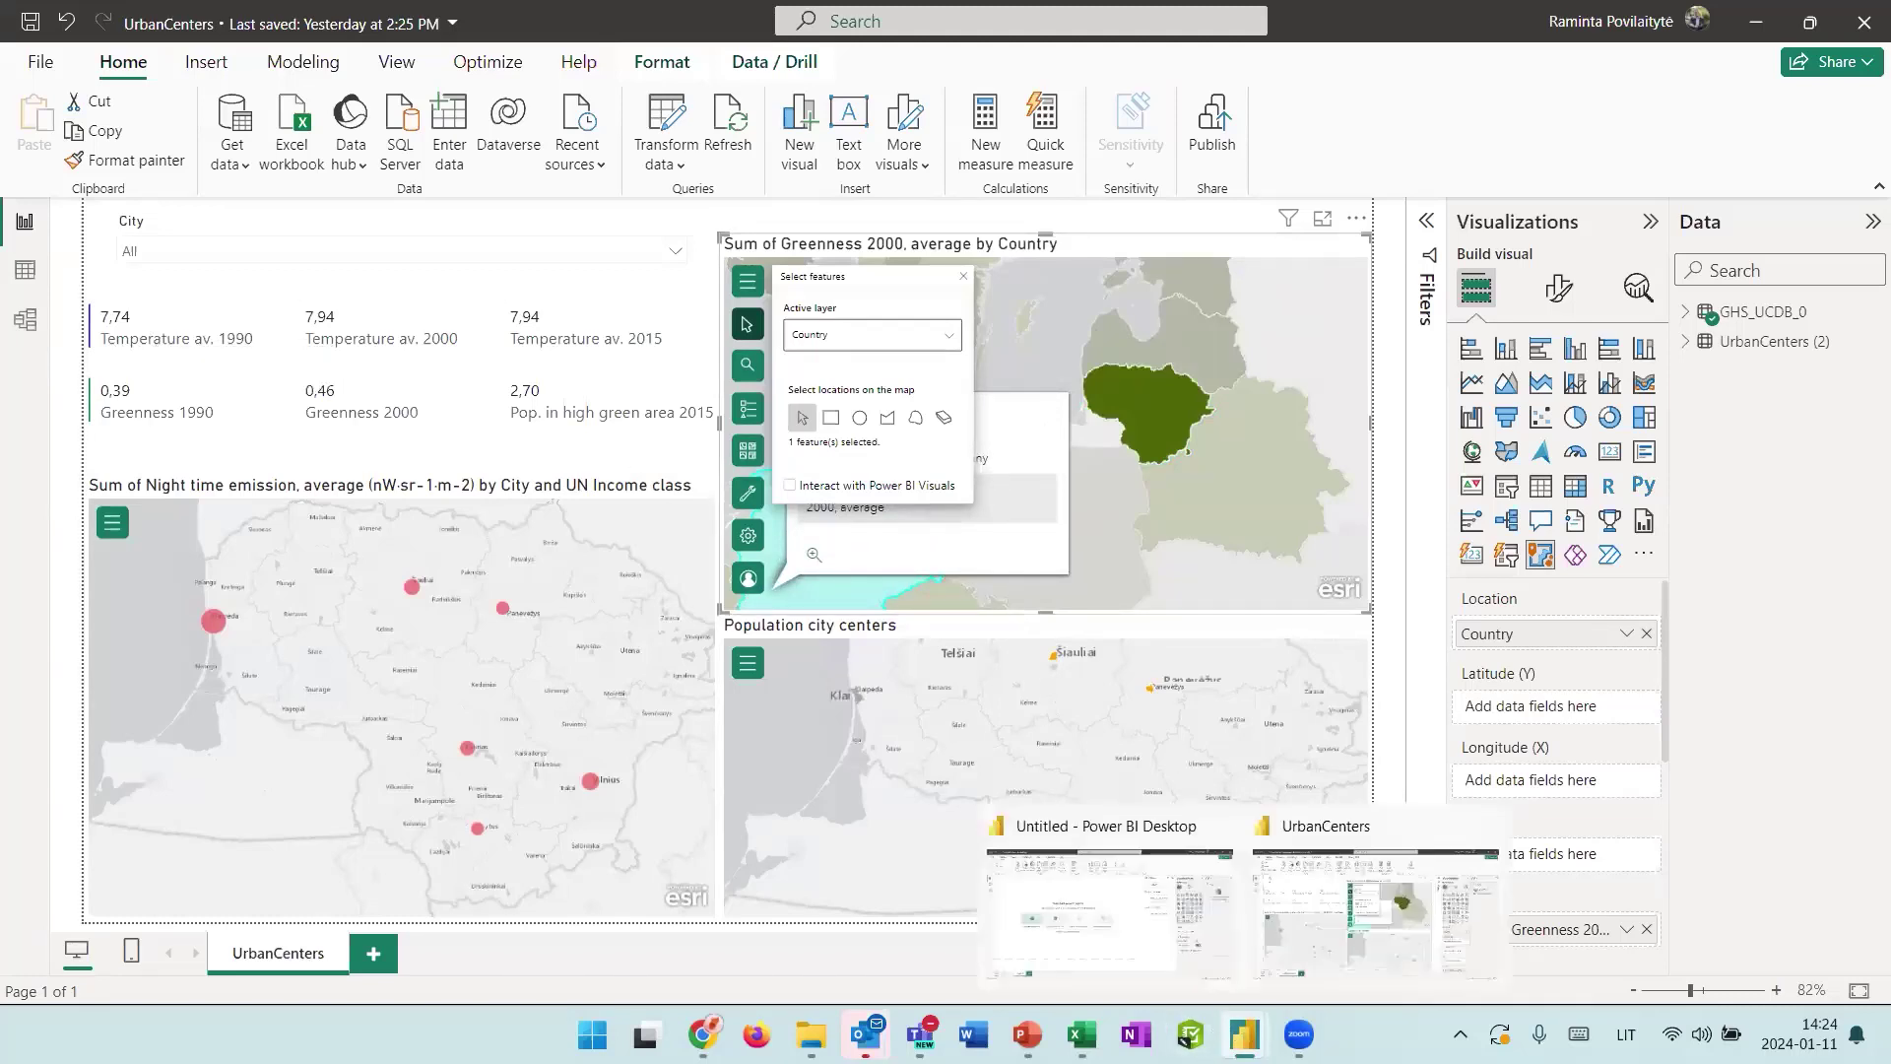
left_click(1148, 957)
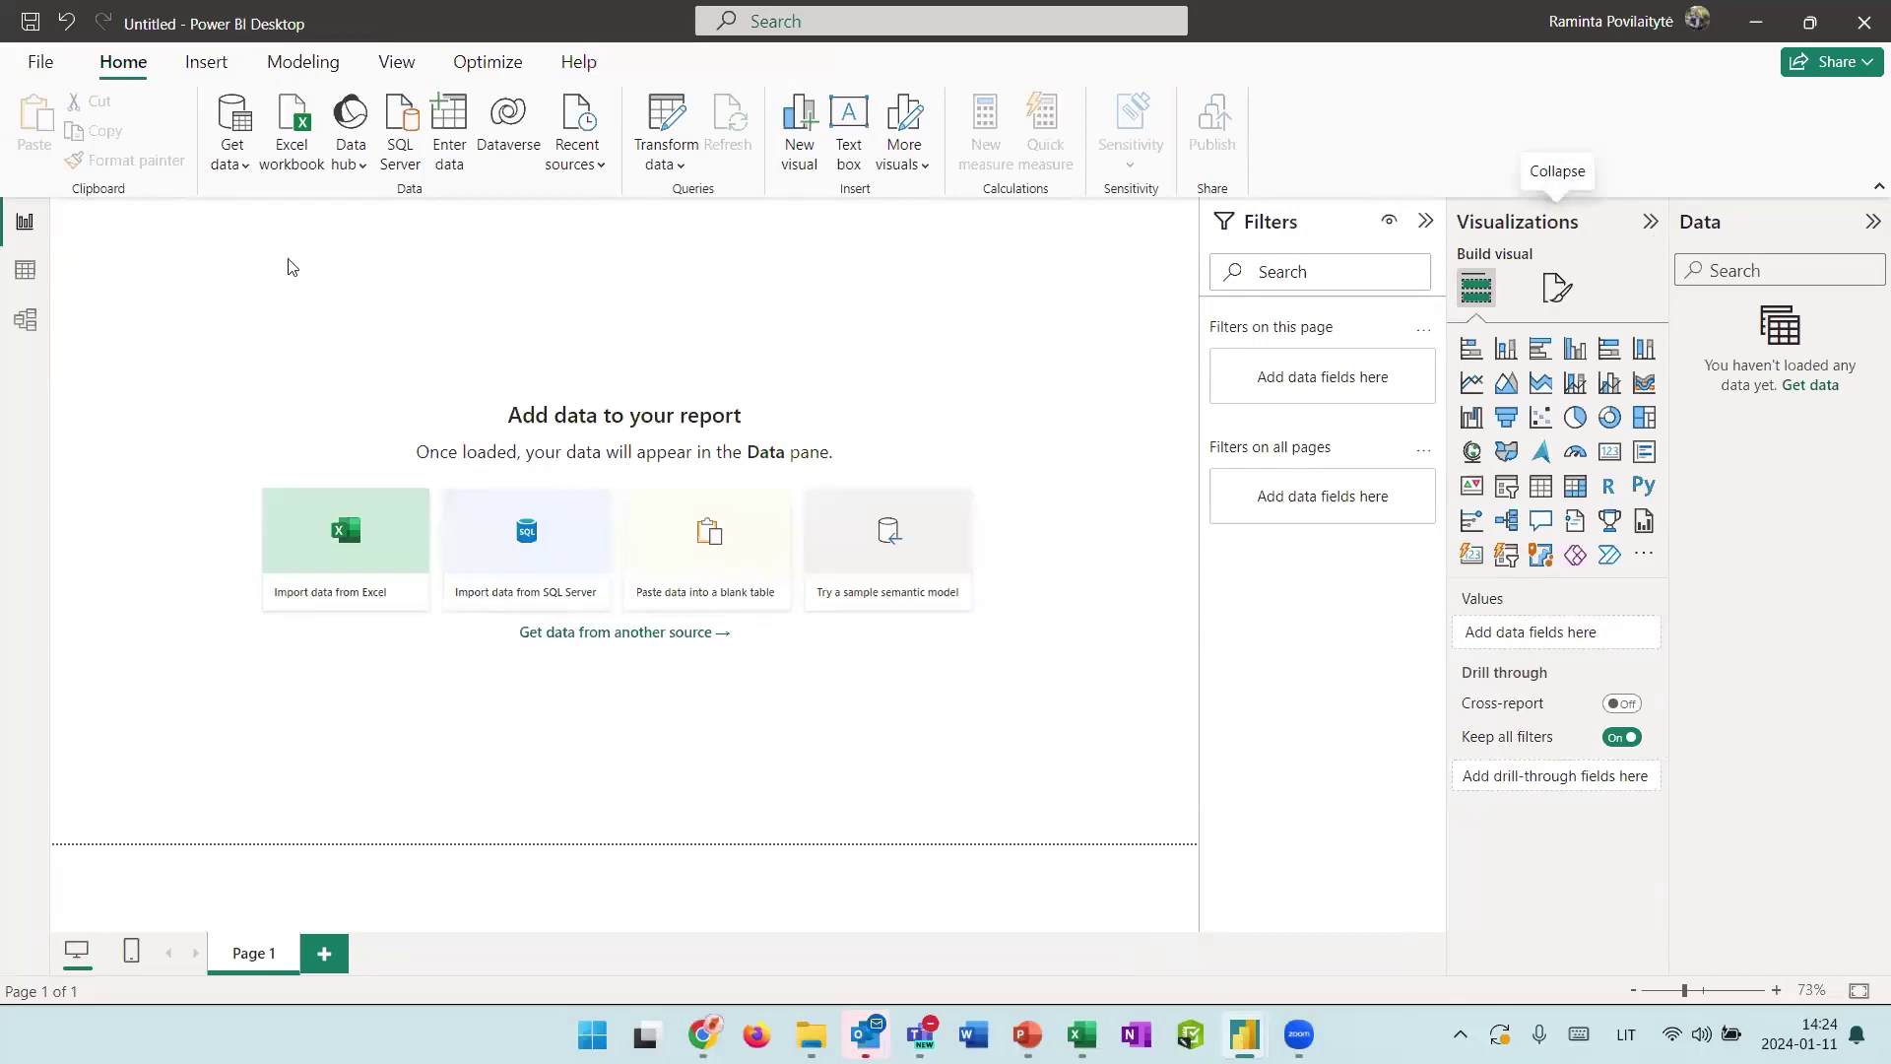
Import UrbanCenters.csv through Get data > Text/CSV and load it as the UrbanCenters table
left_click(237, 162)
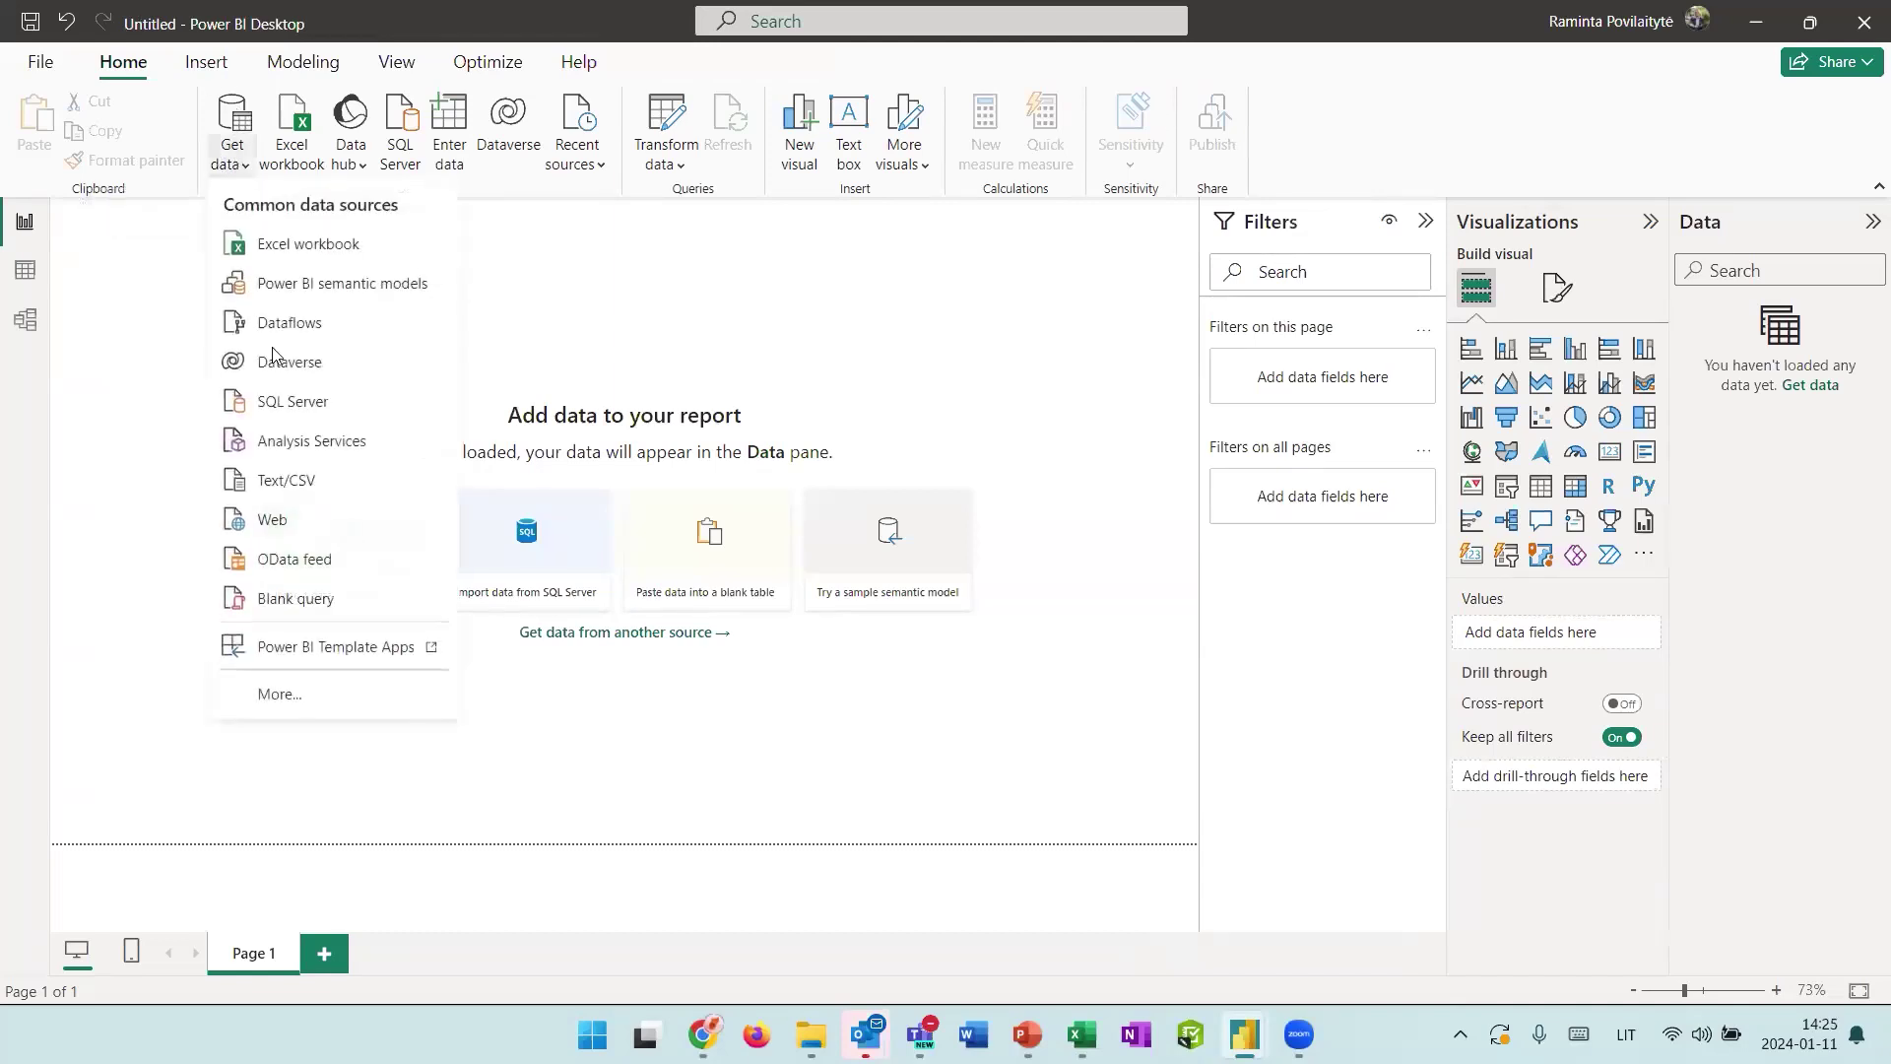
left_click(316, 488)
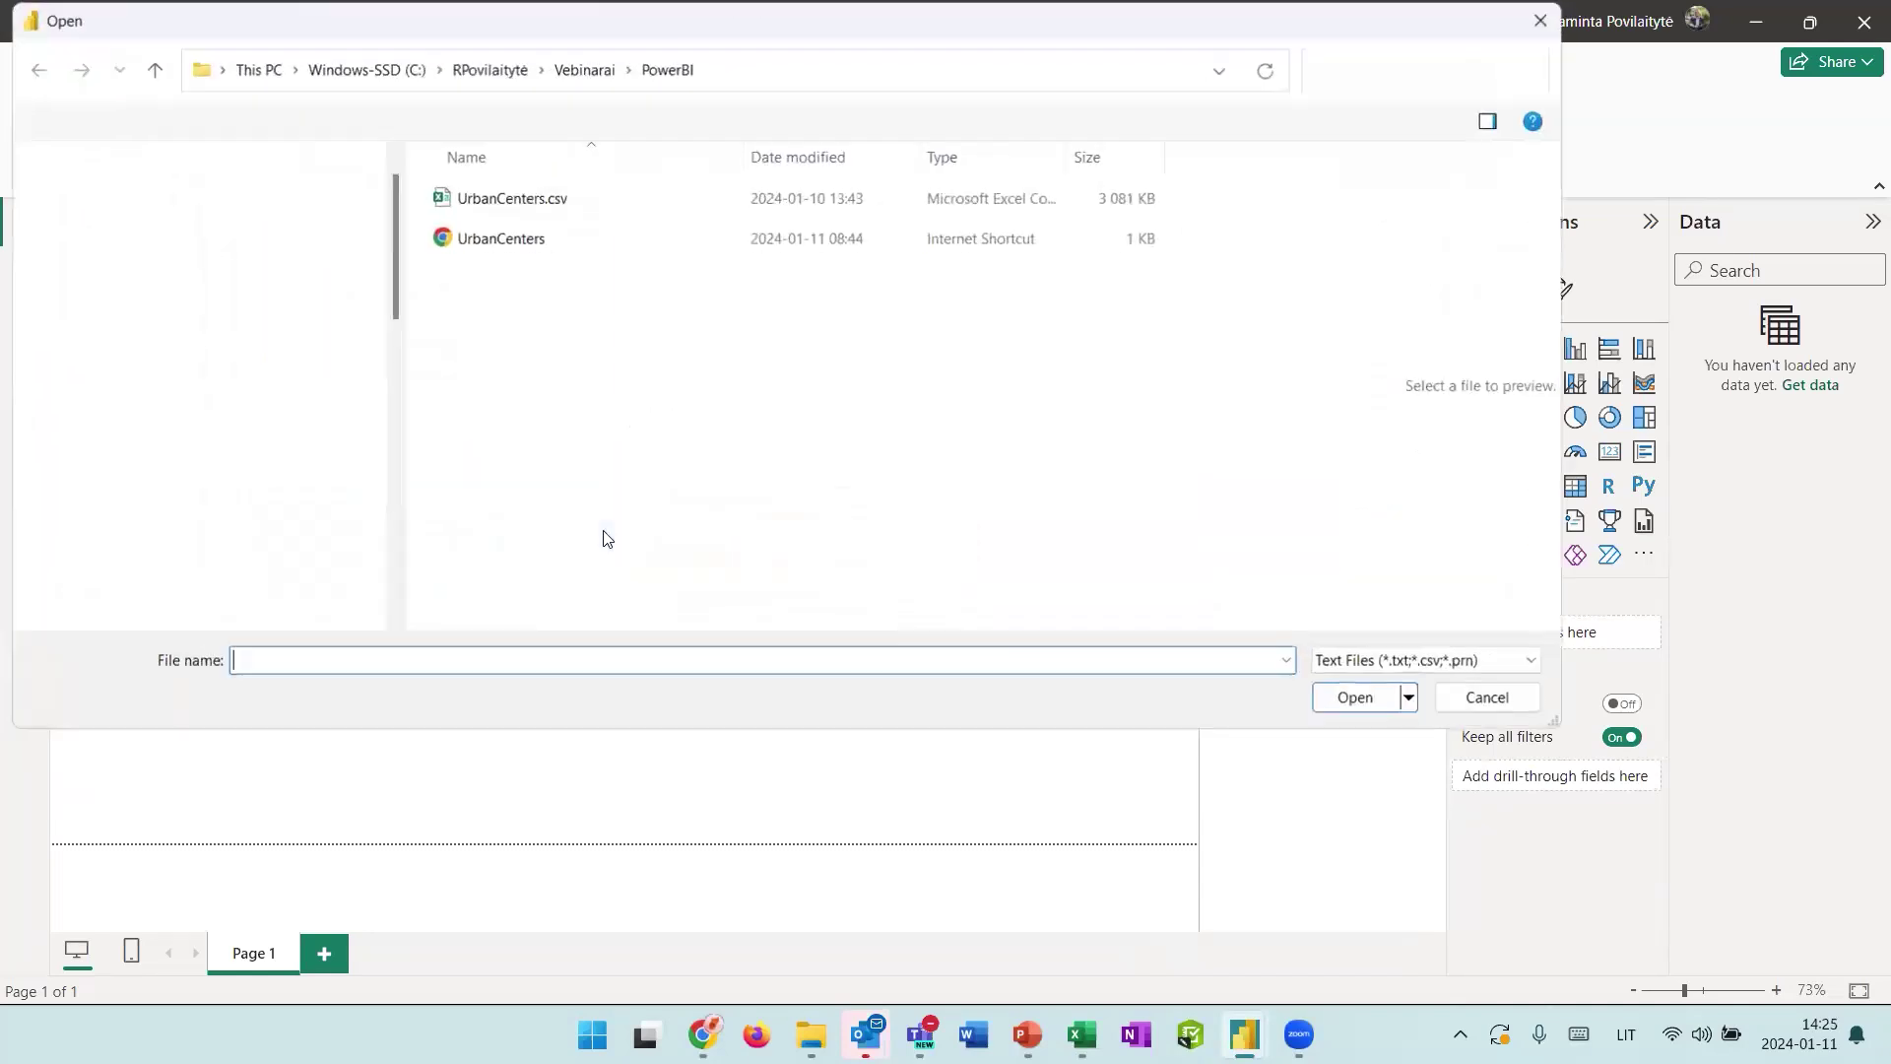
double_click(514, 202)
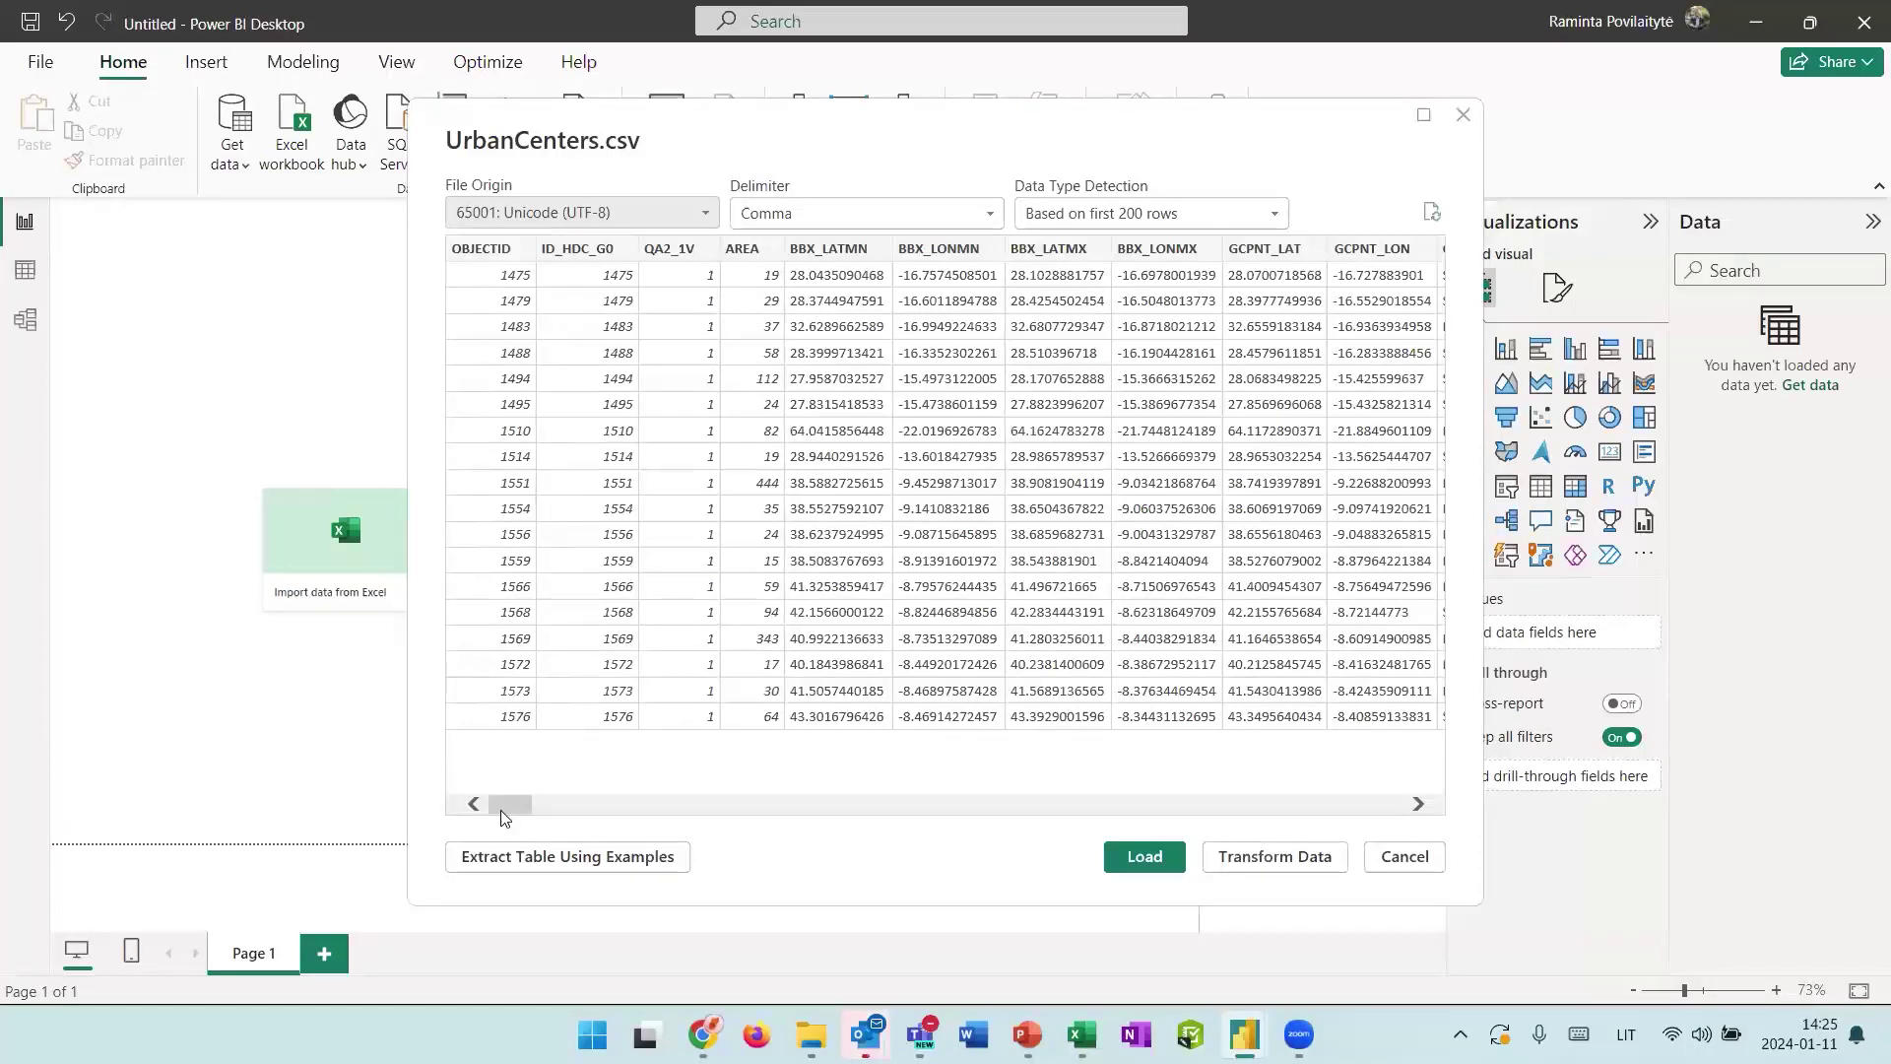
left_click_drag(502, 812, 1415, 823)
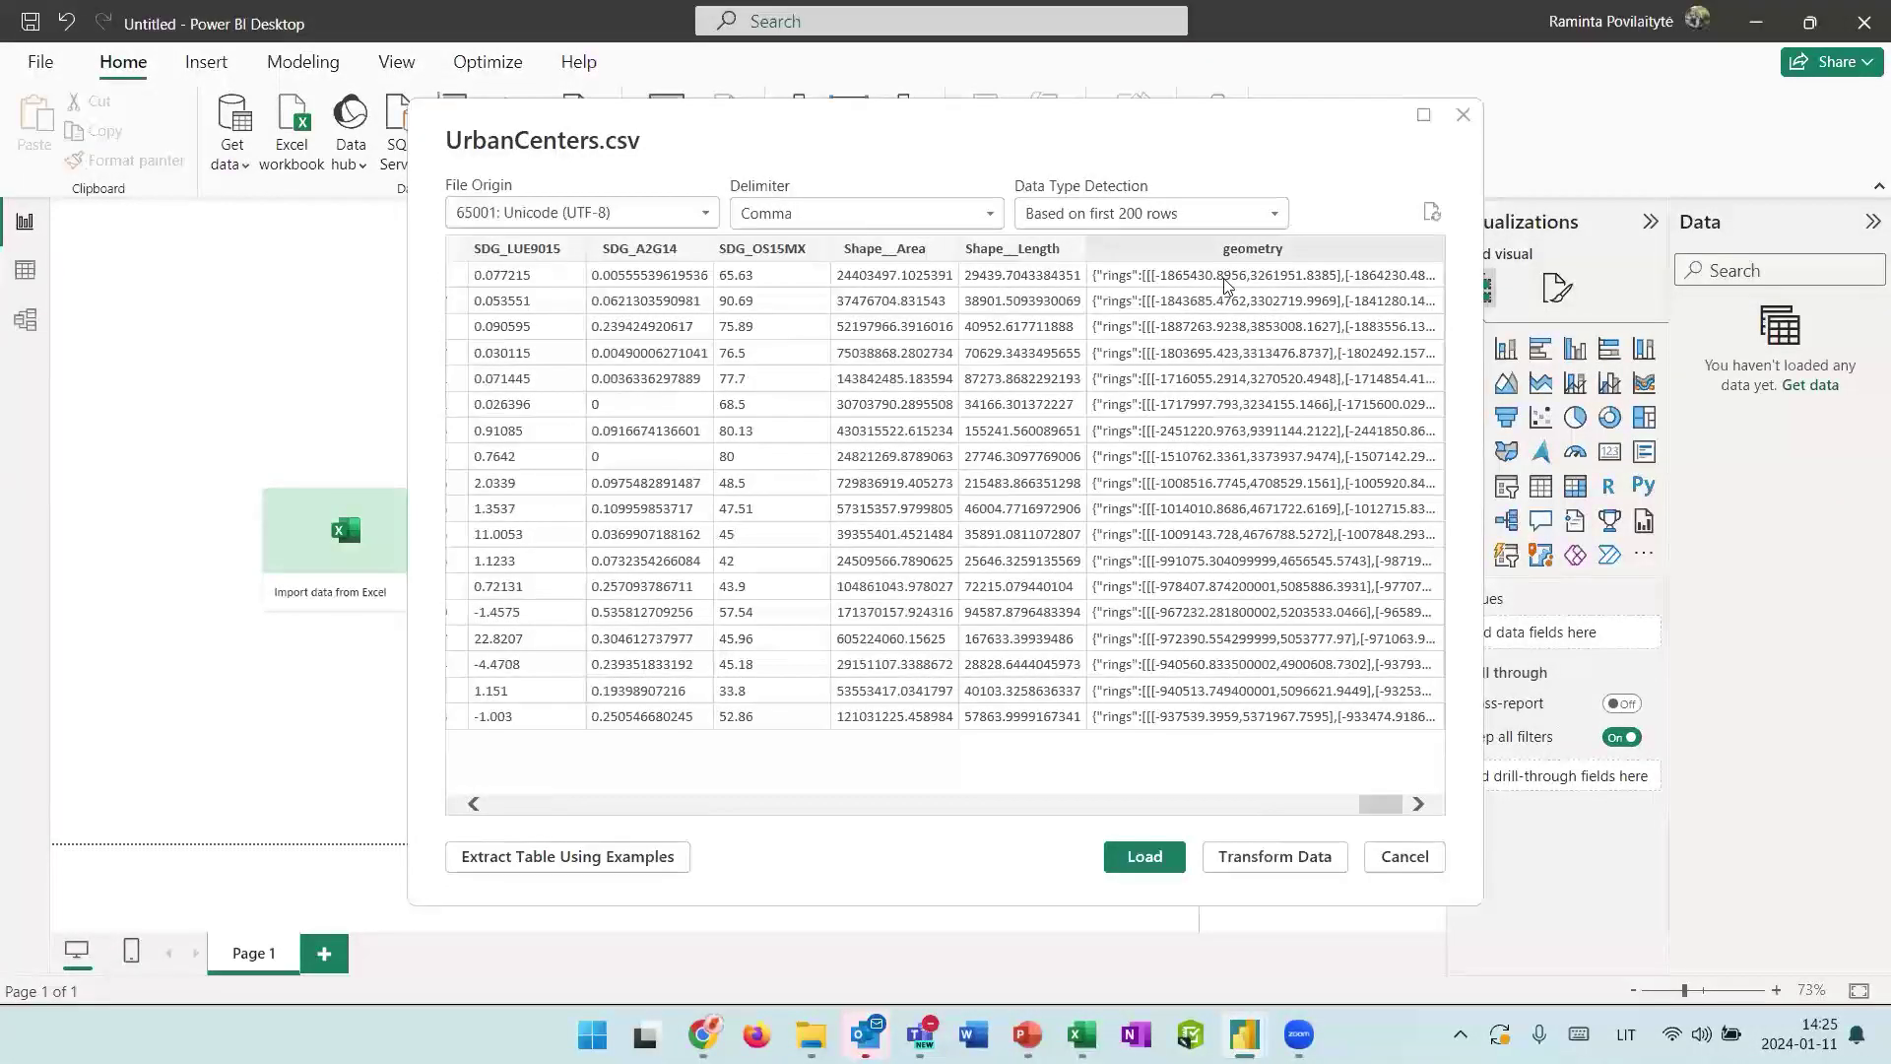
left_click(1144, 857)
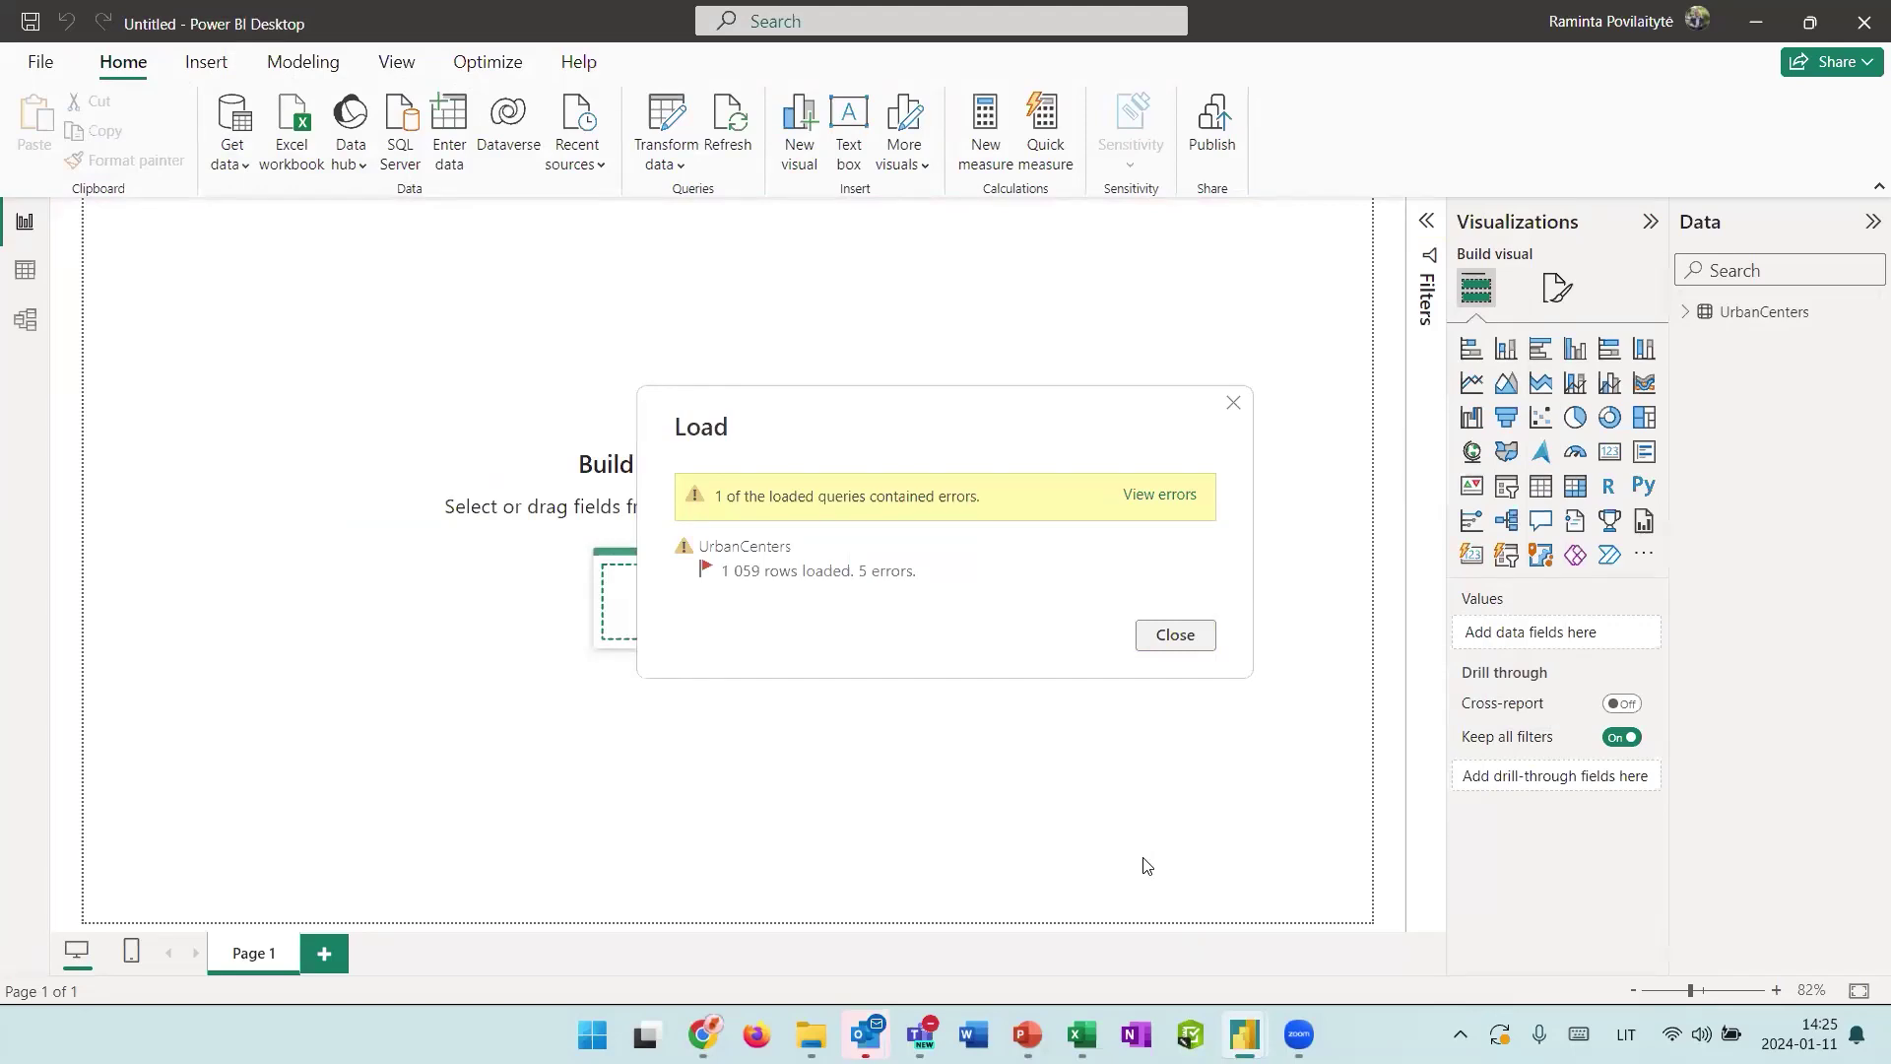
Add an ArcGIS Maps for Power BI visual sized to fill the left half of the page
left_click(1171, 642)
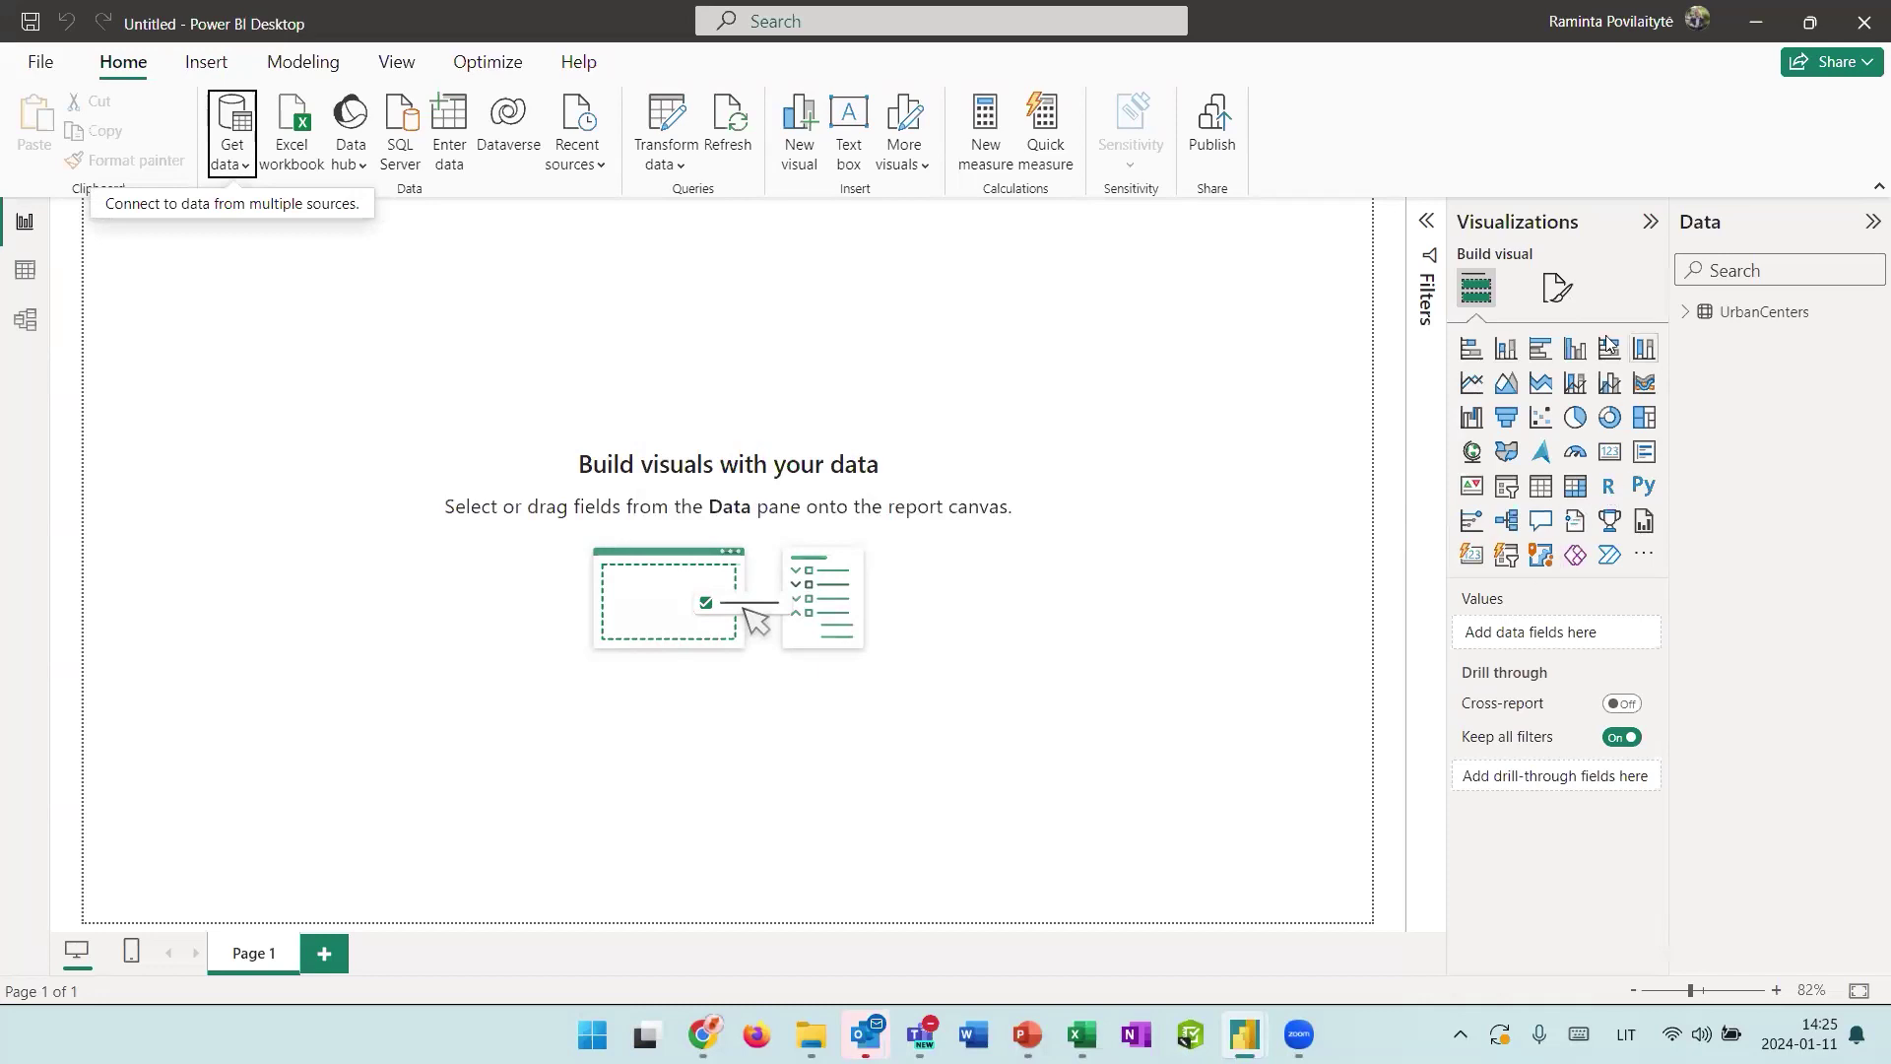
left_click(1542, 556)
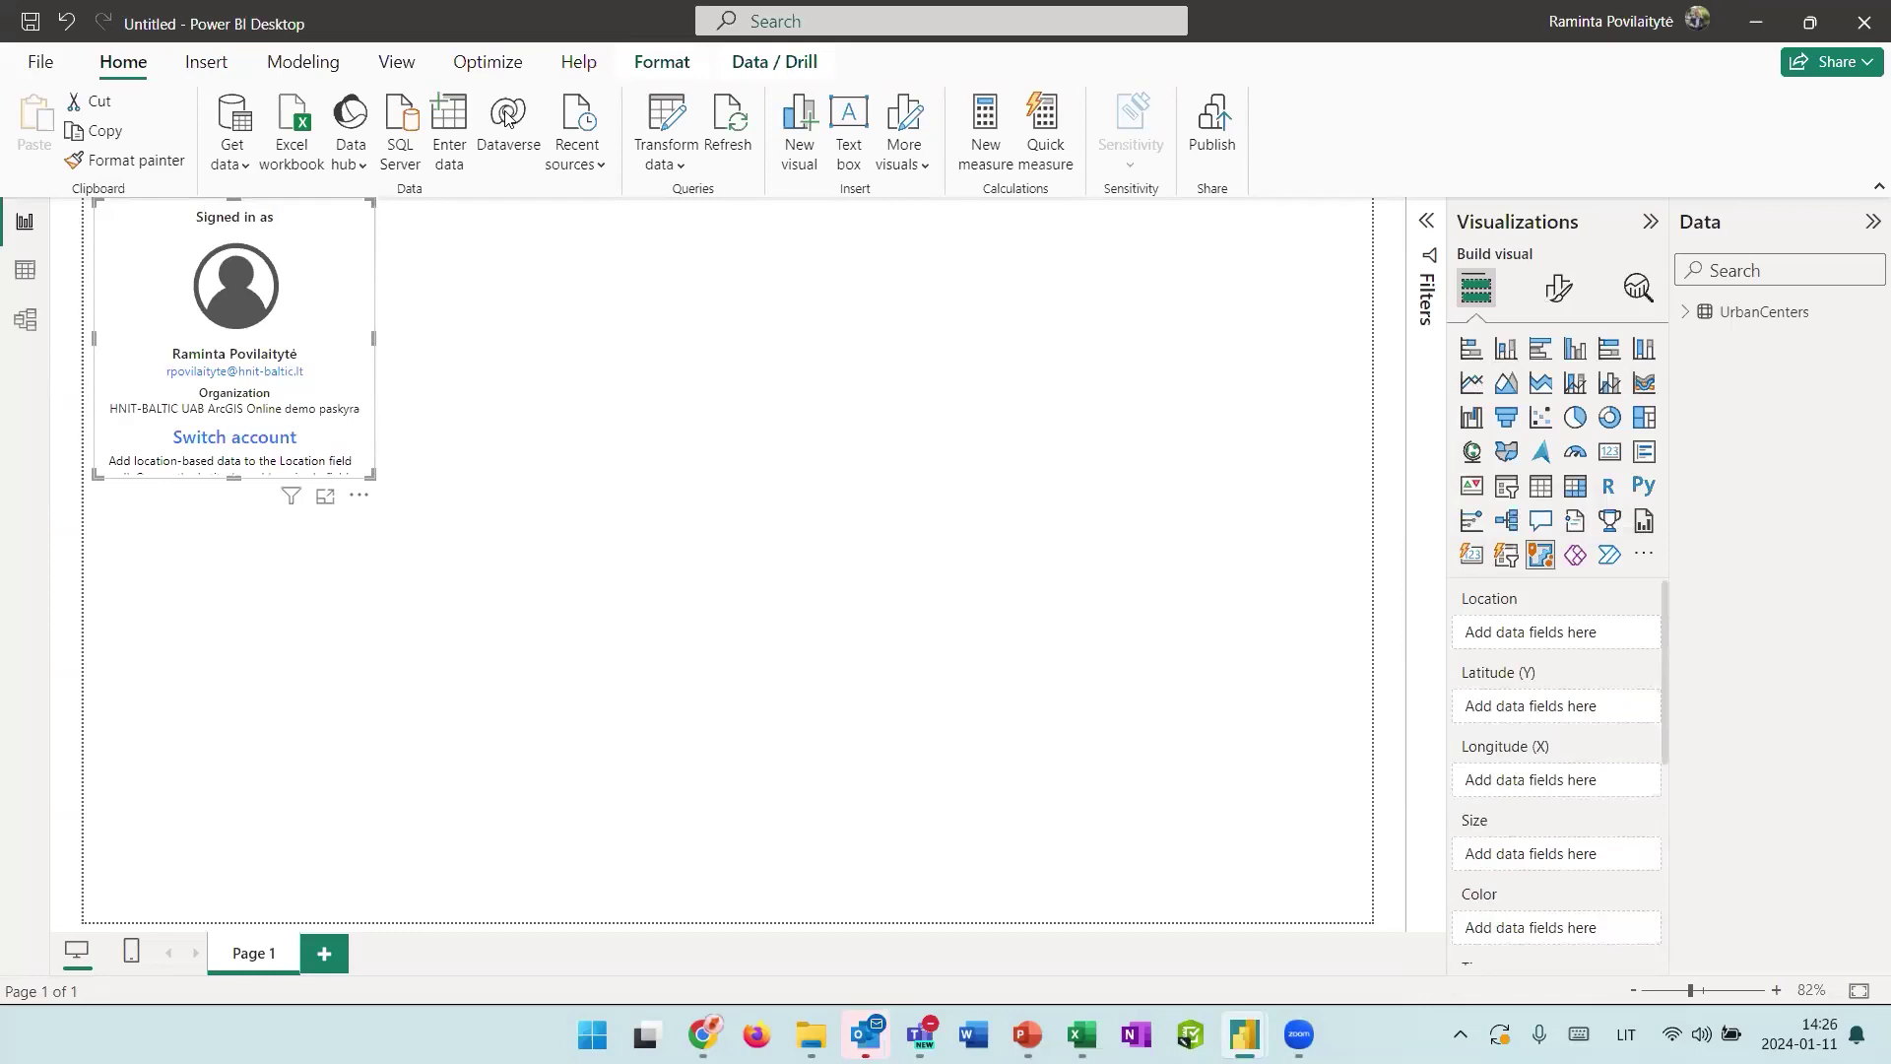
left_click_drag(372, 476, 782, 916)
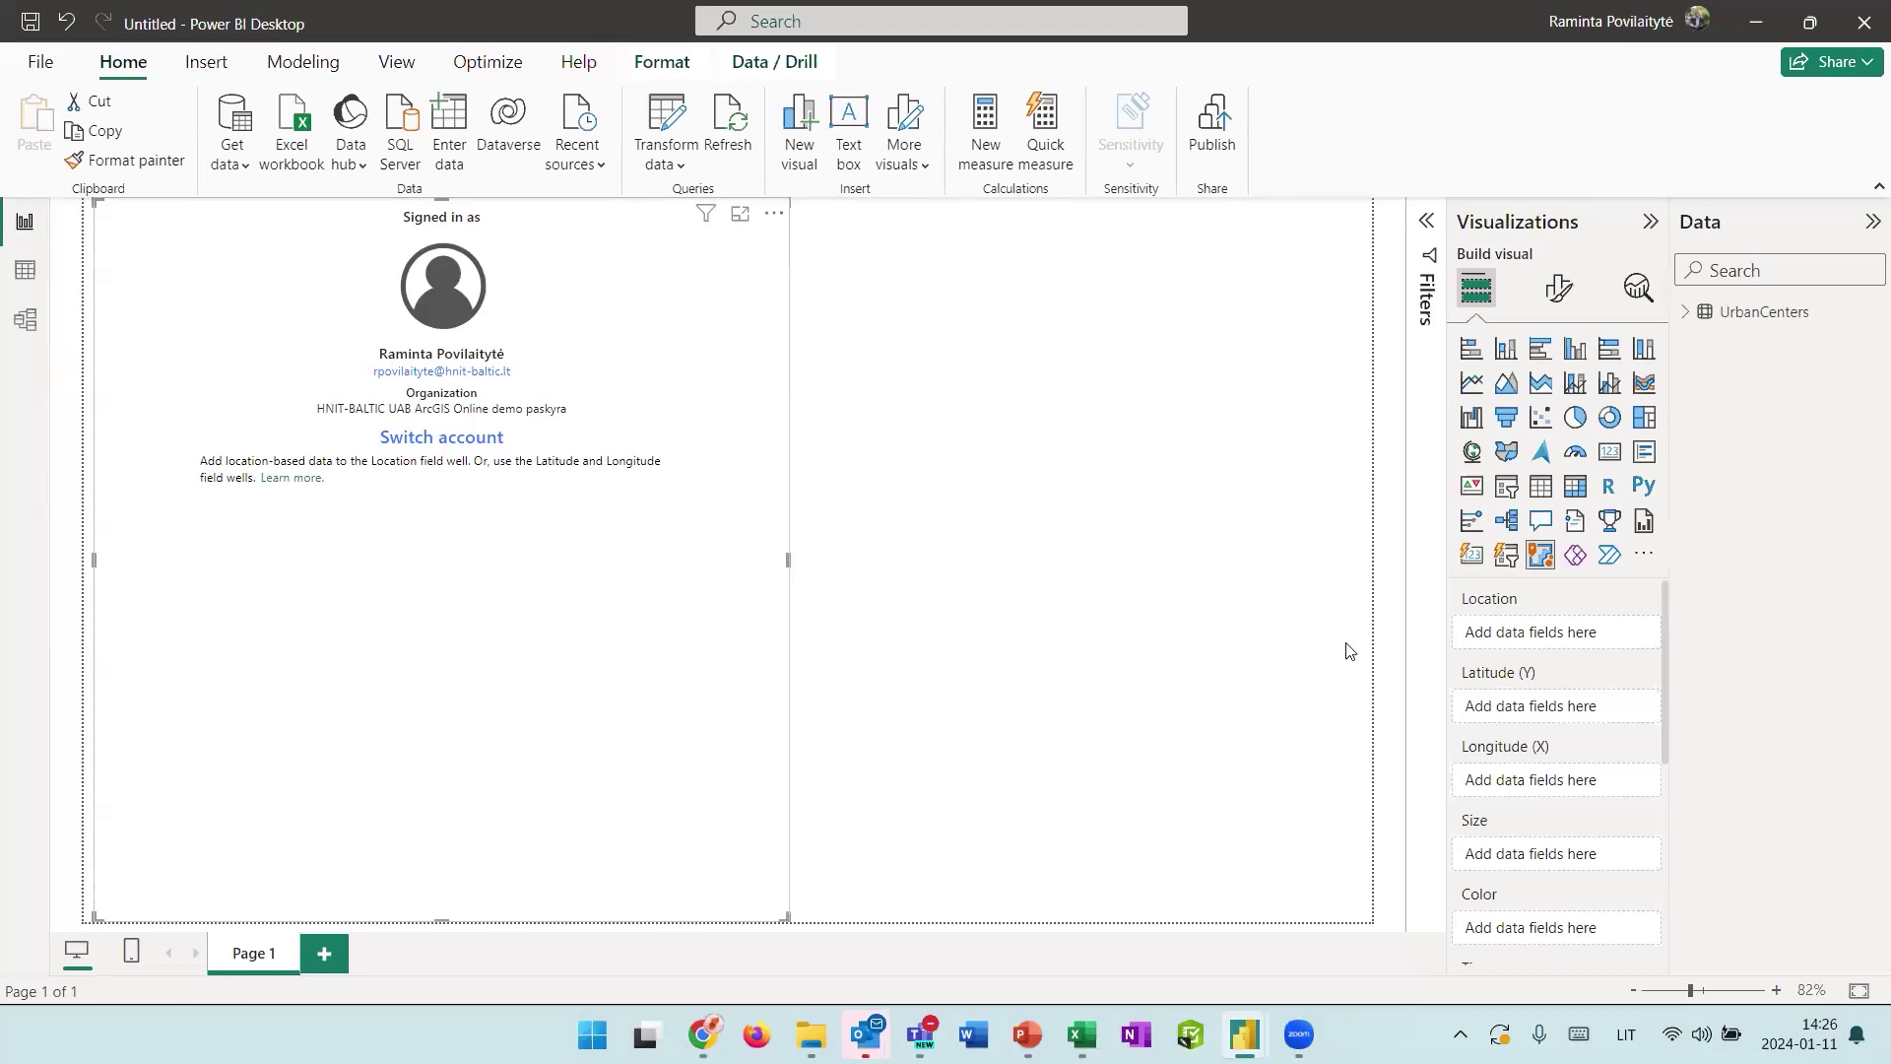
scroll(1606, 645, "down", 1)
scroll(1606, 645, "down", 1)
scroll(1609, 748, "up", 1)
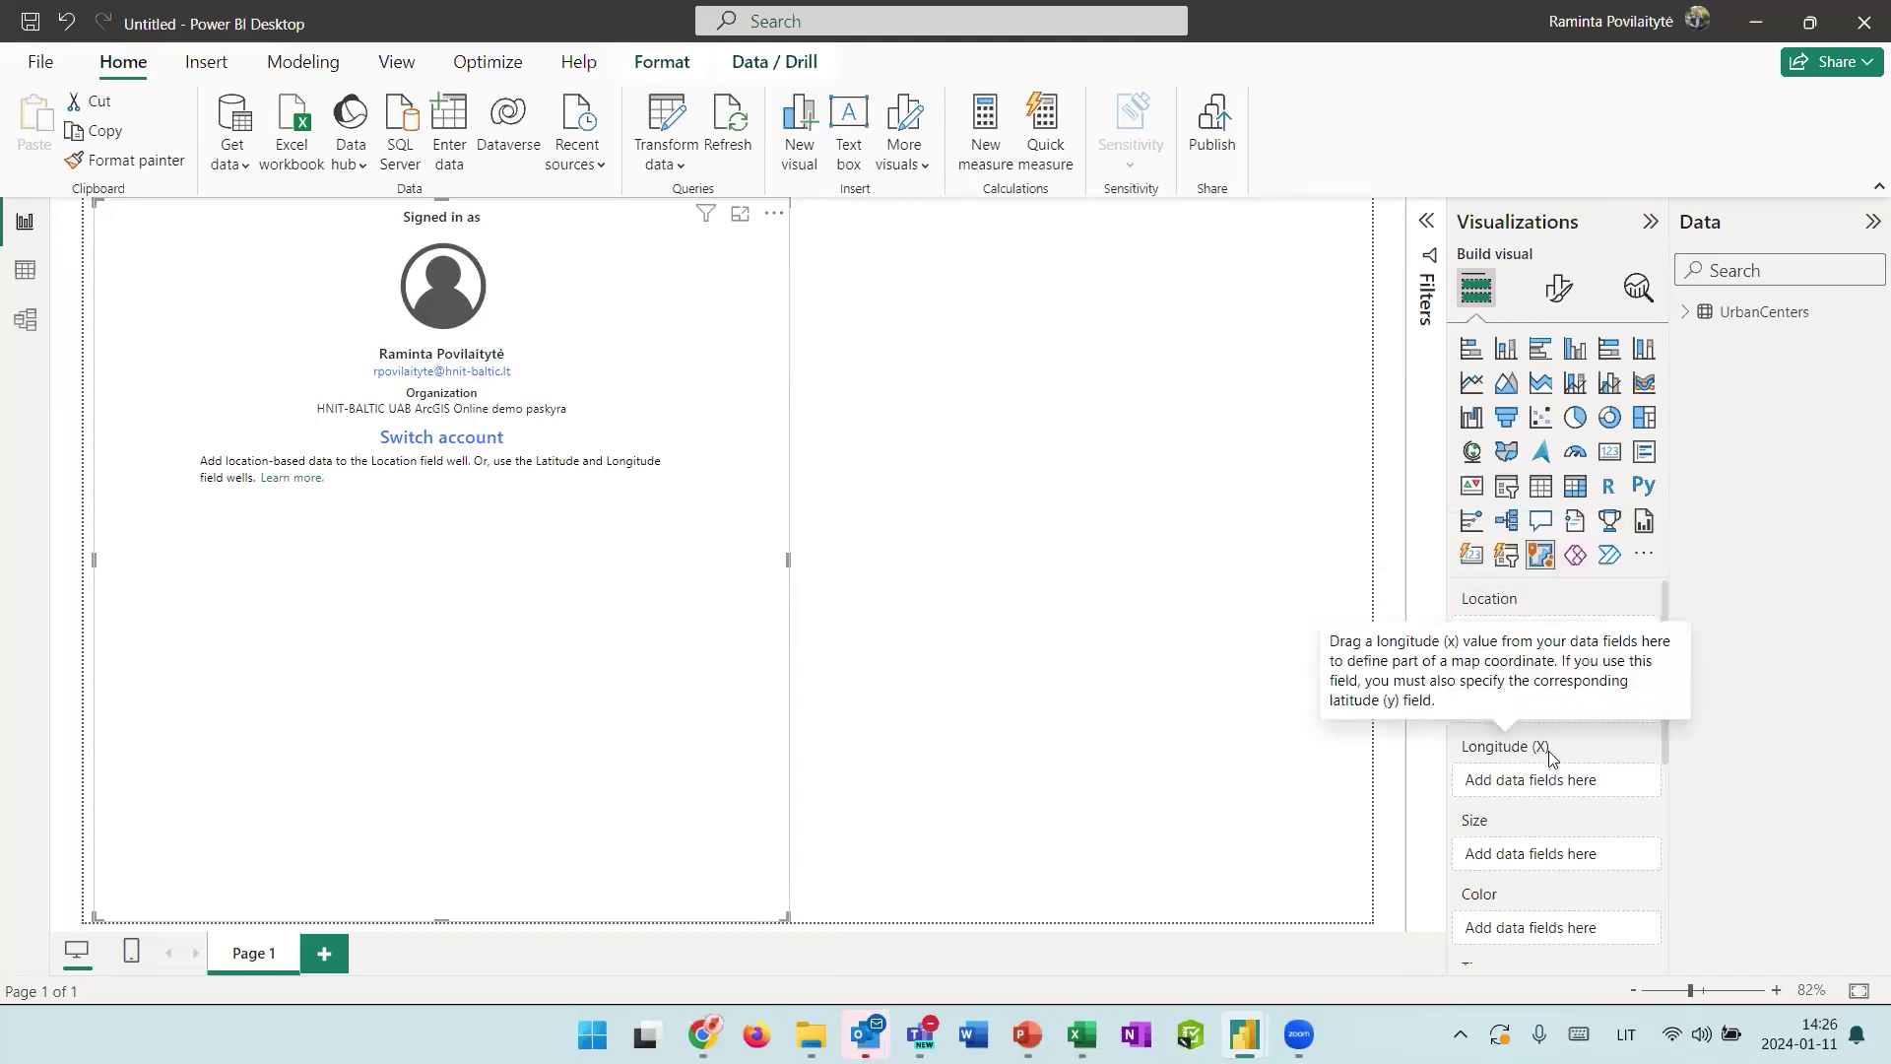
Search the UrbanCenters fields for 'uc' and put UC_NM_MN in the map's Location
left_click(1682, 312)
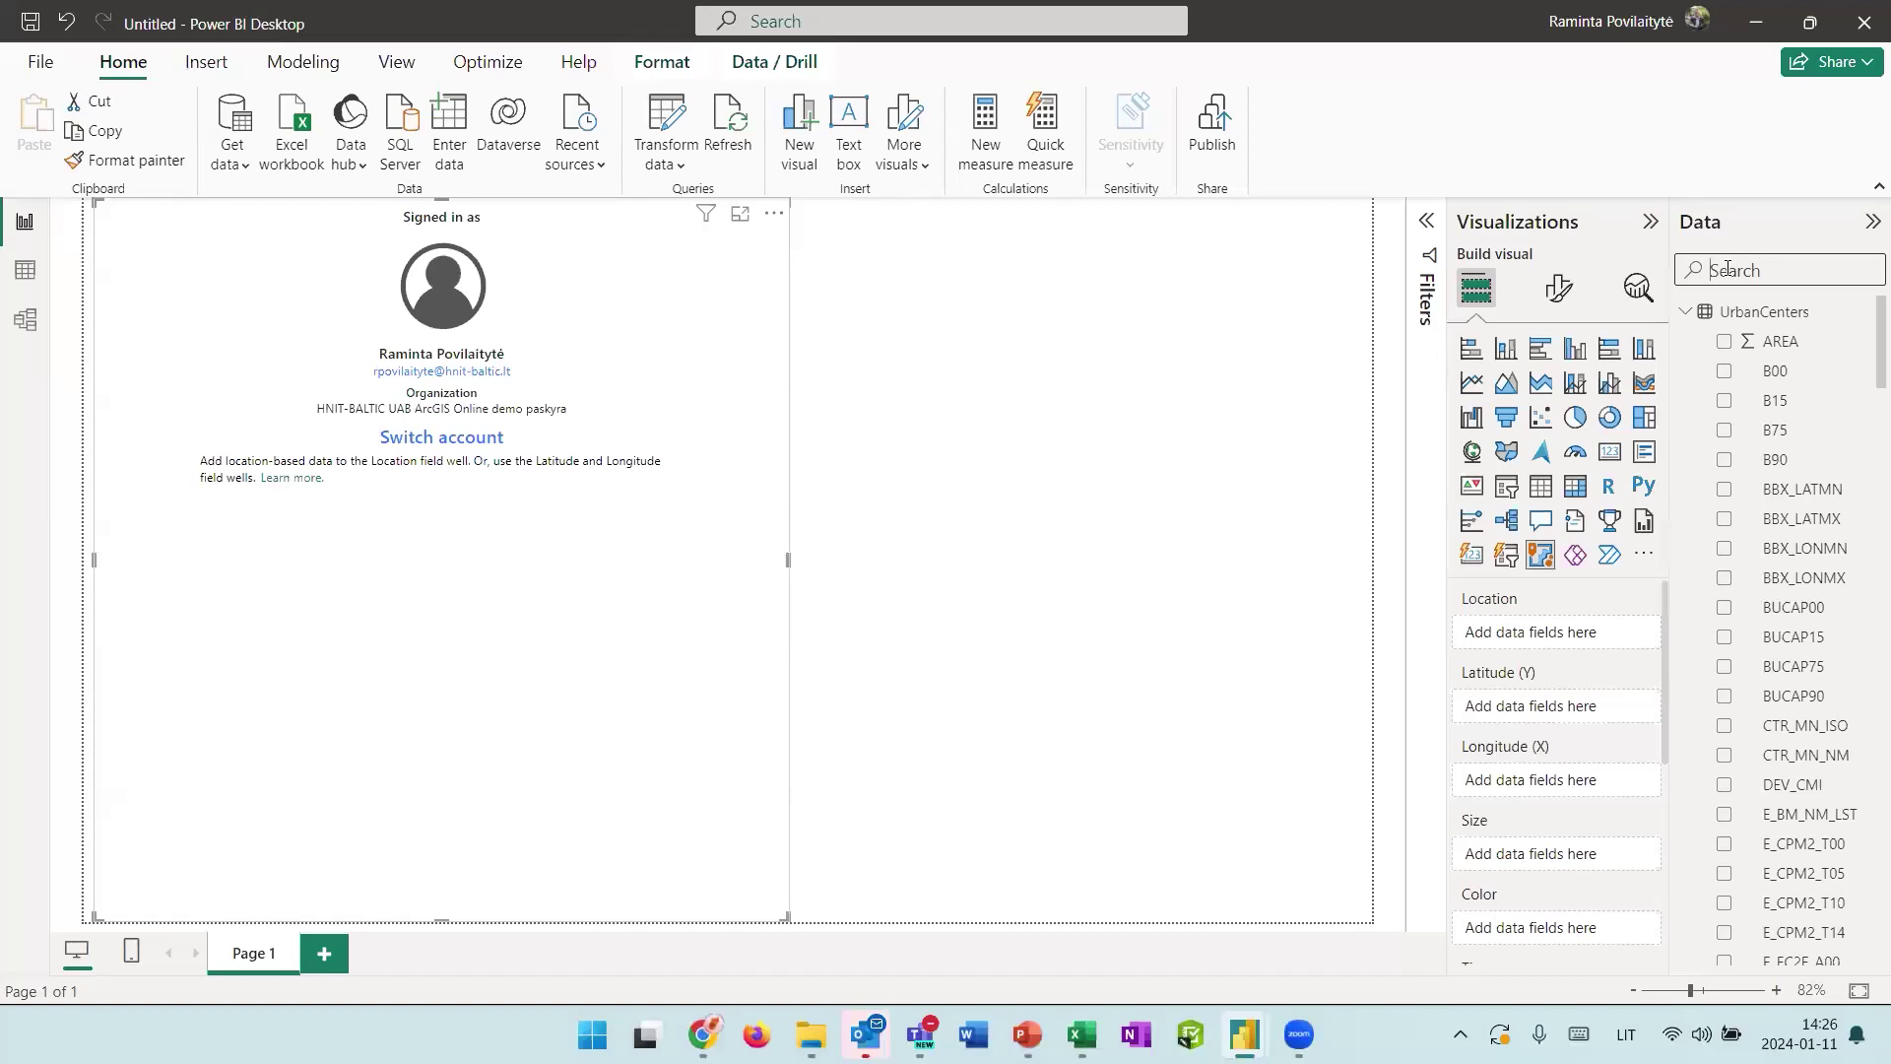
type("uc")
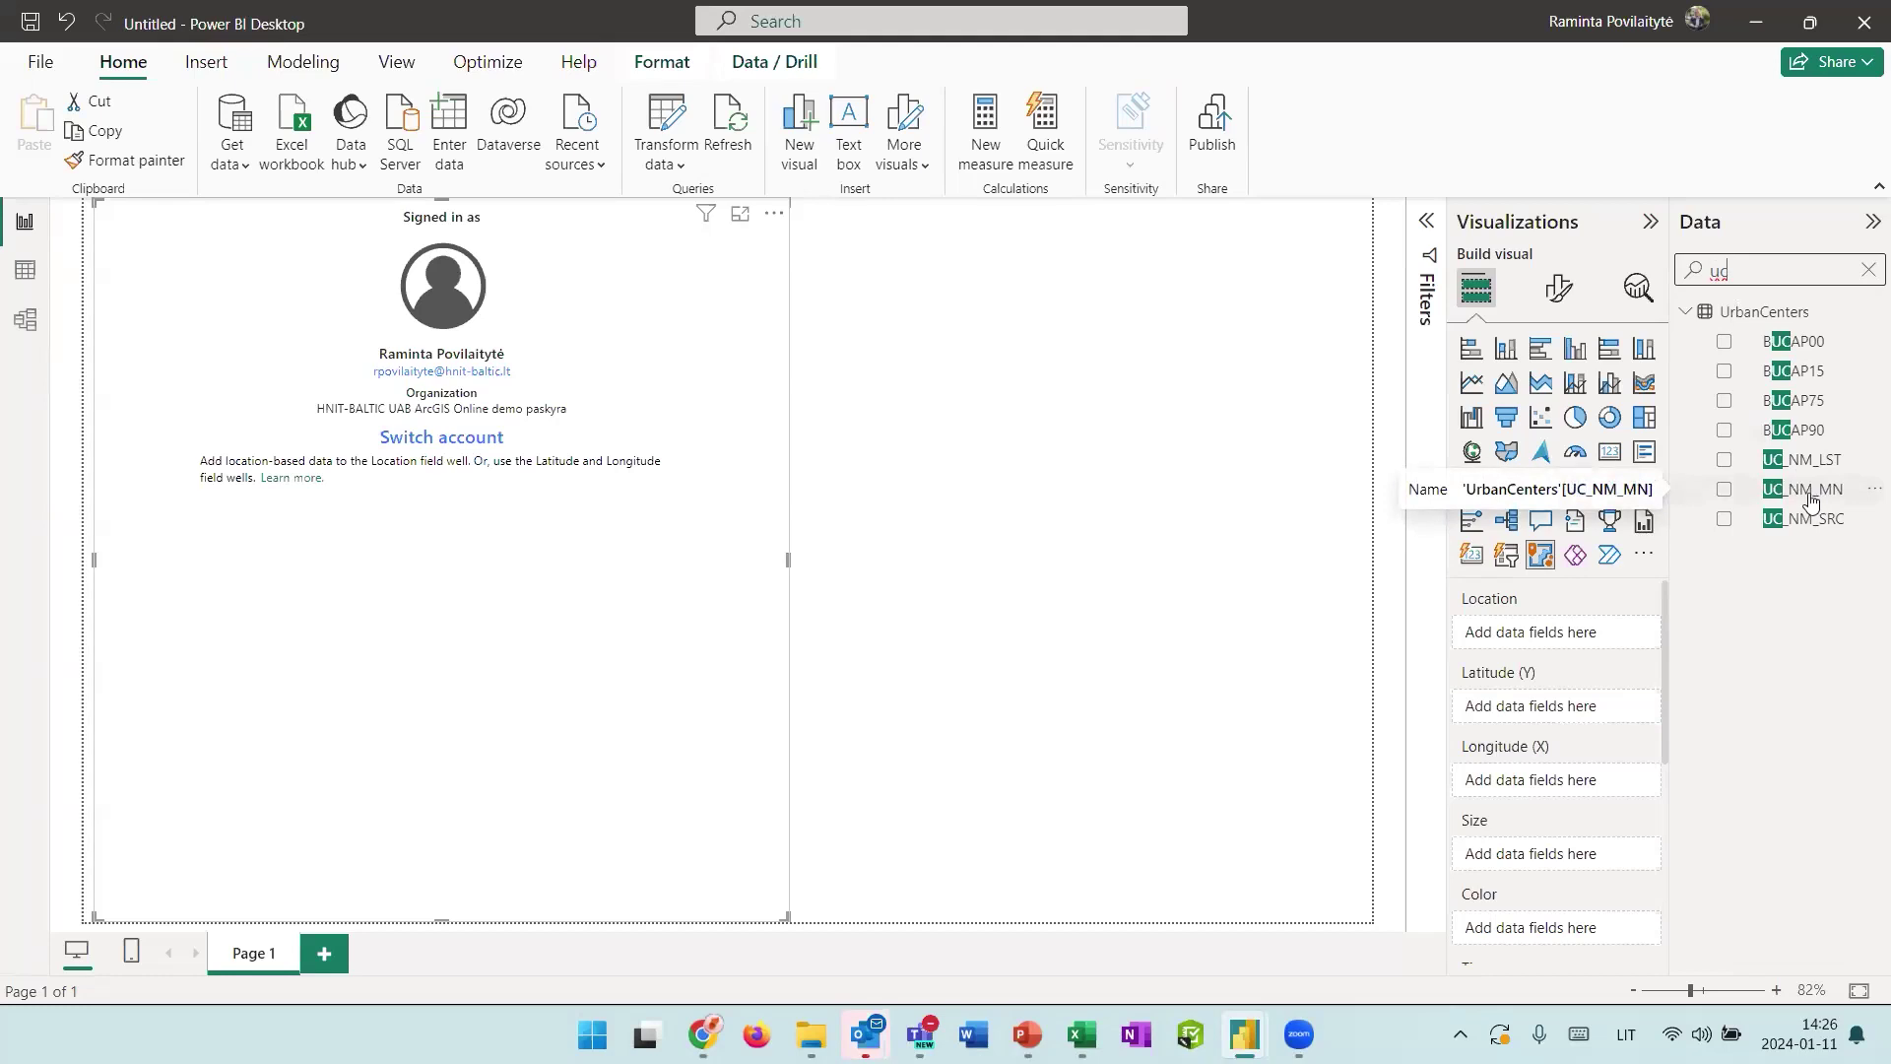
left_click_drag(1811, 500, 1586, 640)
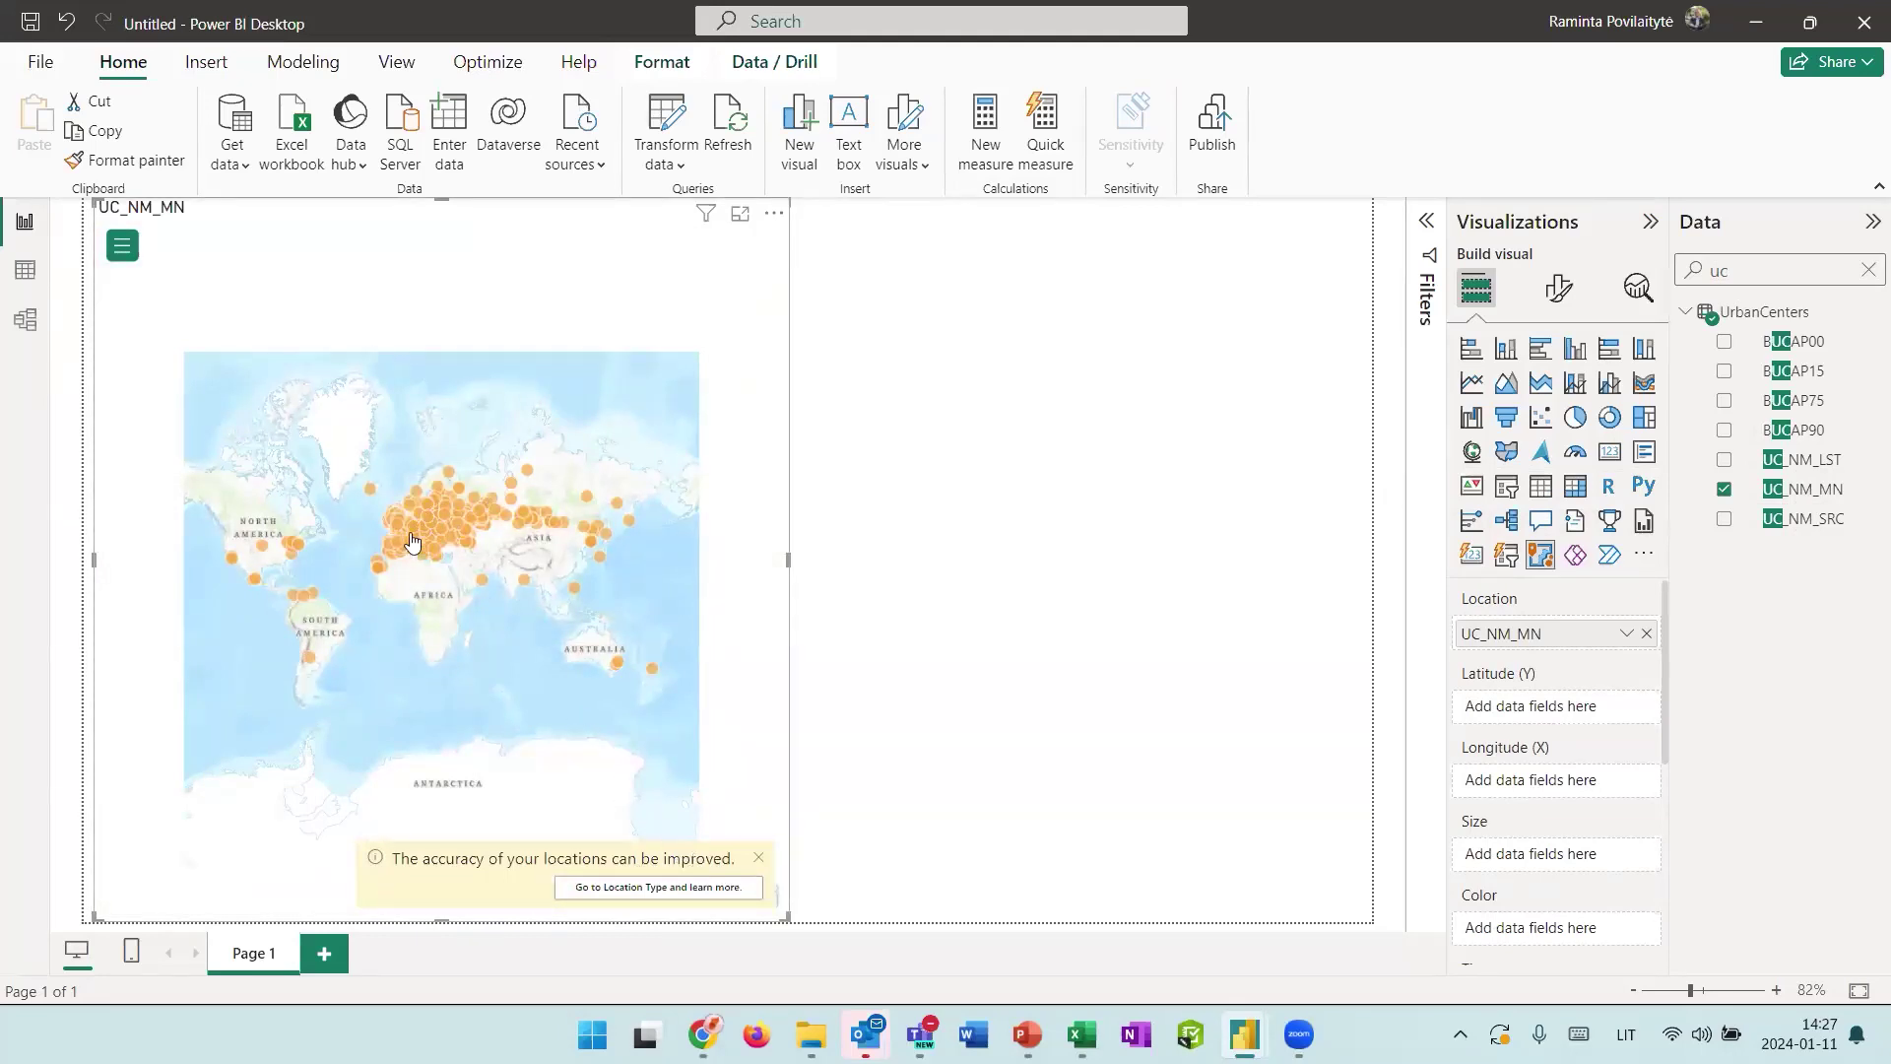
scroll(414, 532, "up", 3)
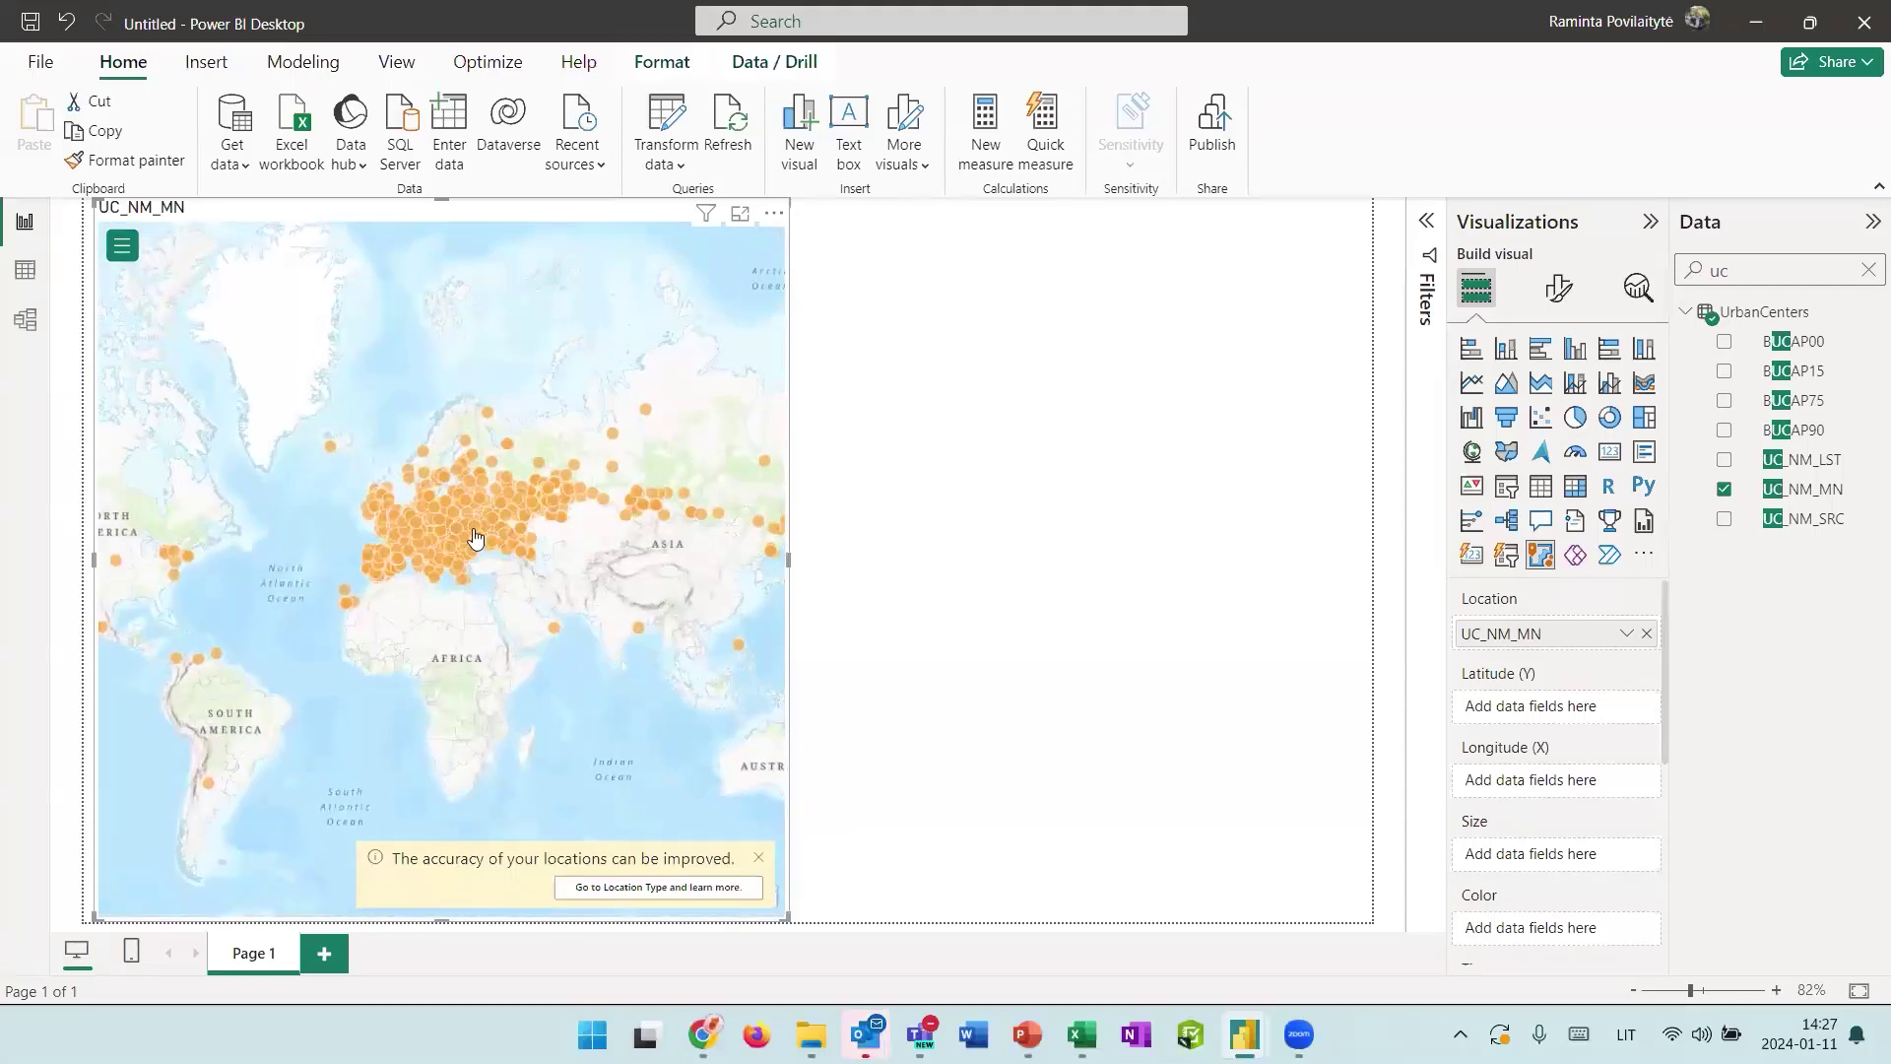
scroll(479, 541, "up", 2)
scroll(473, 504, "down", 5)
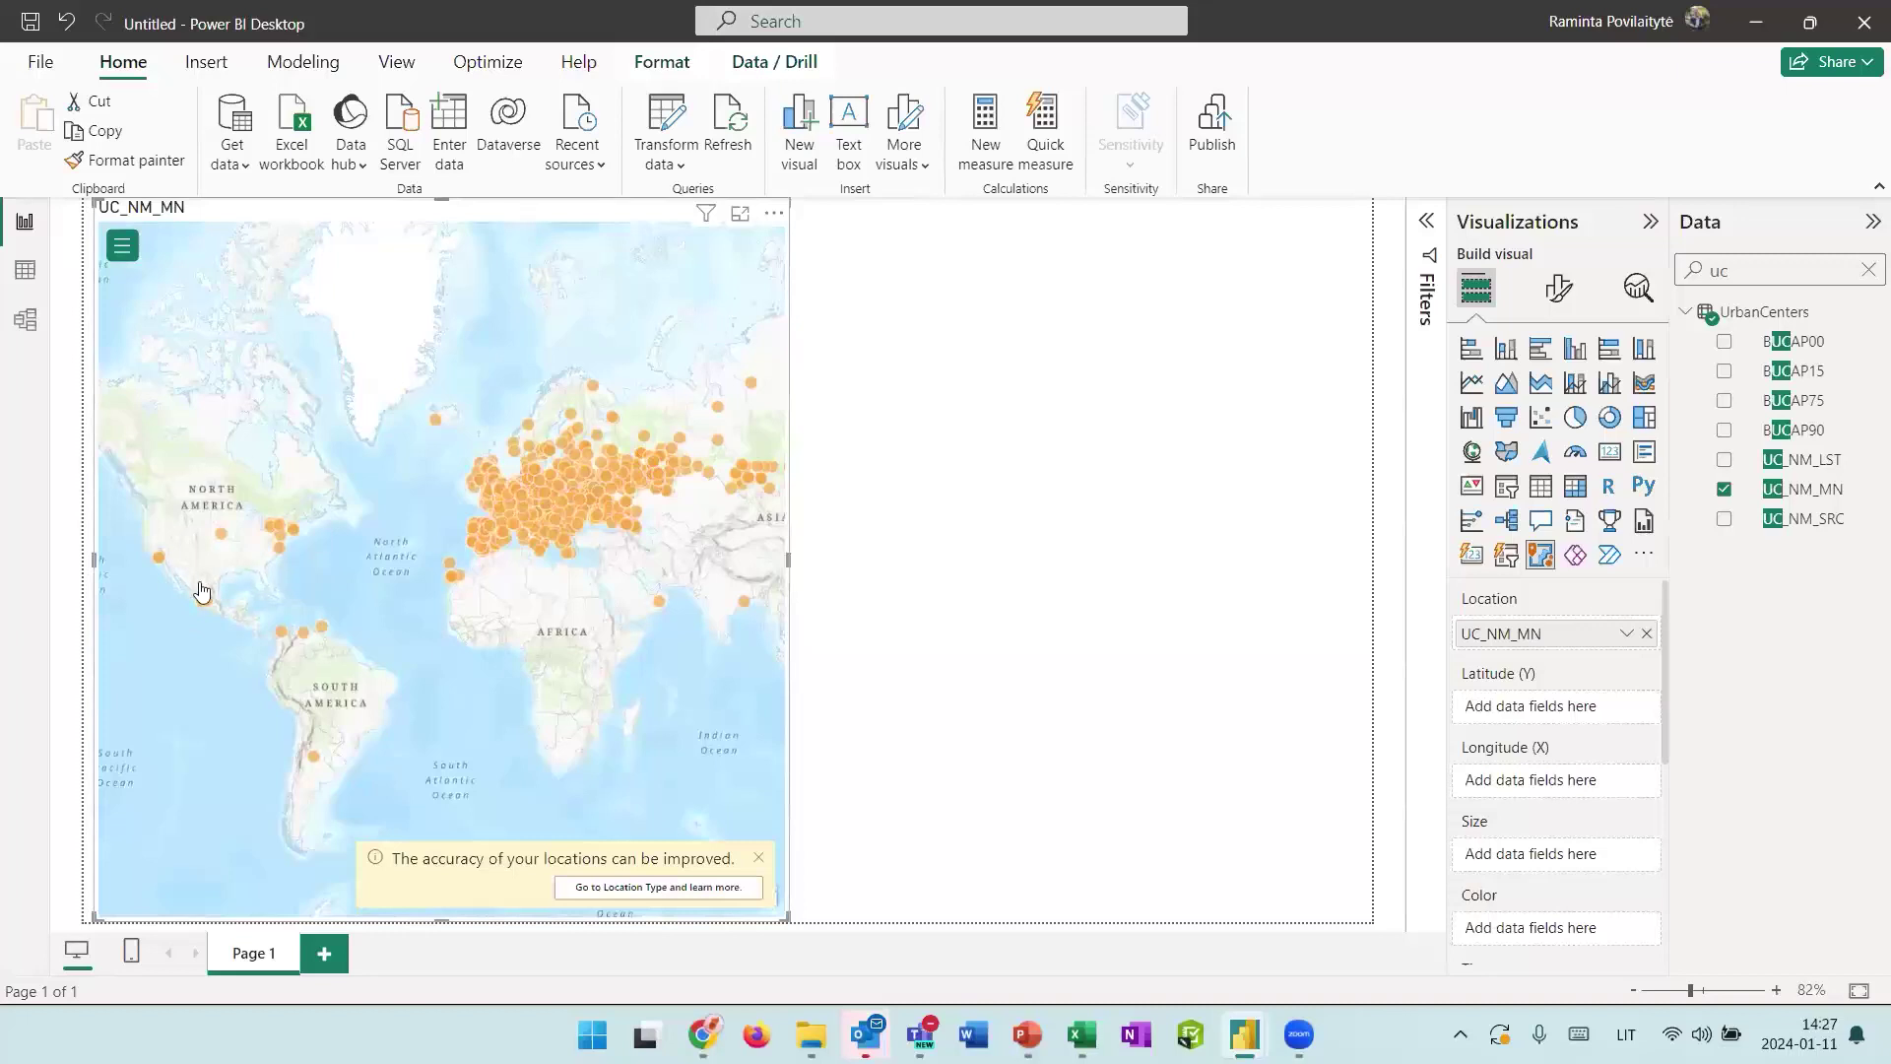
scroll(527, 491, "up", 3)
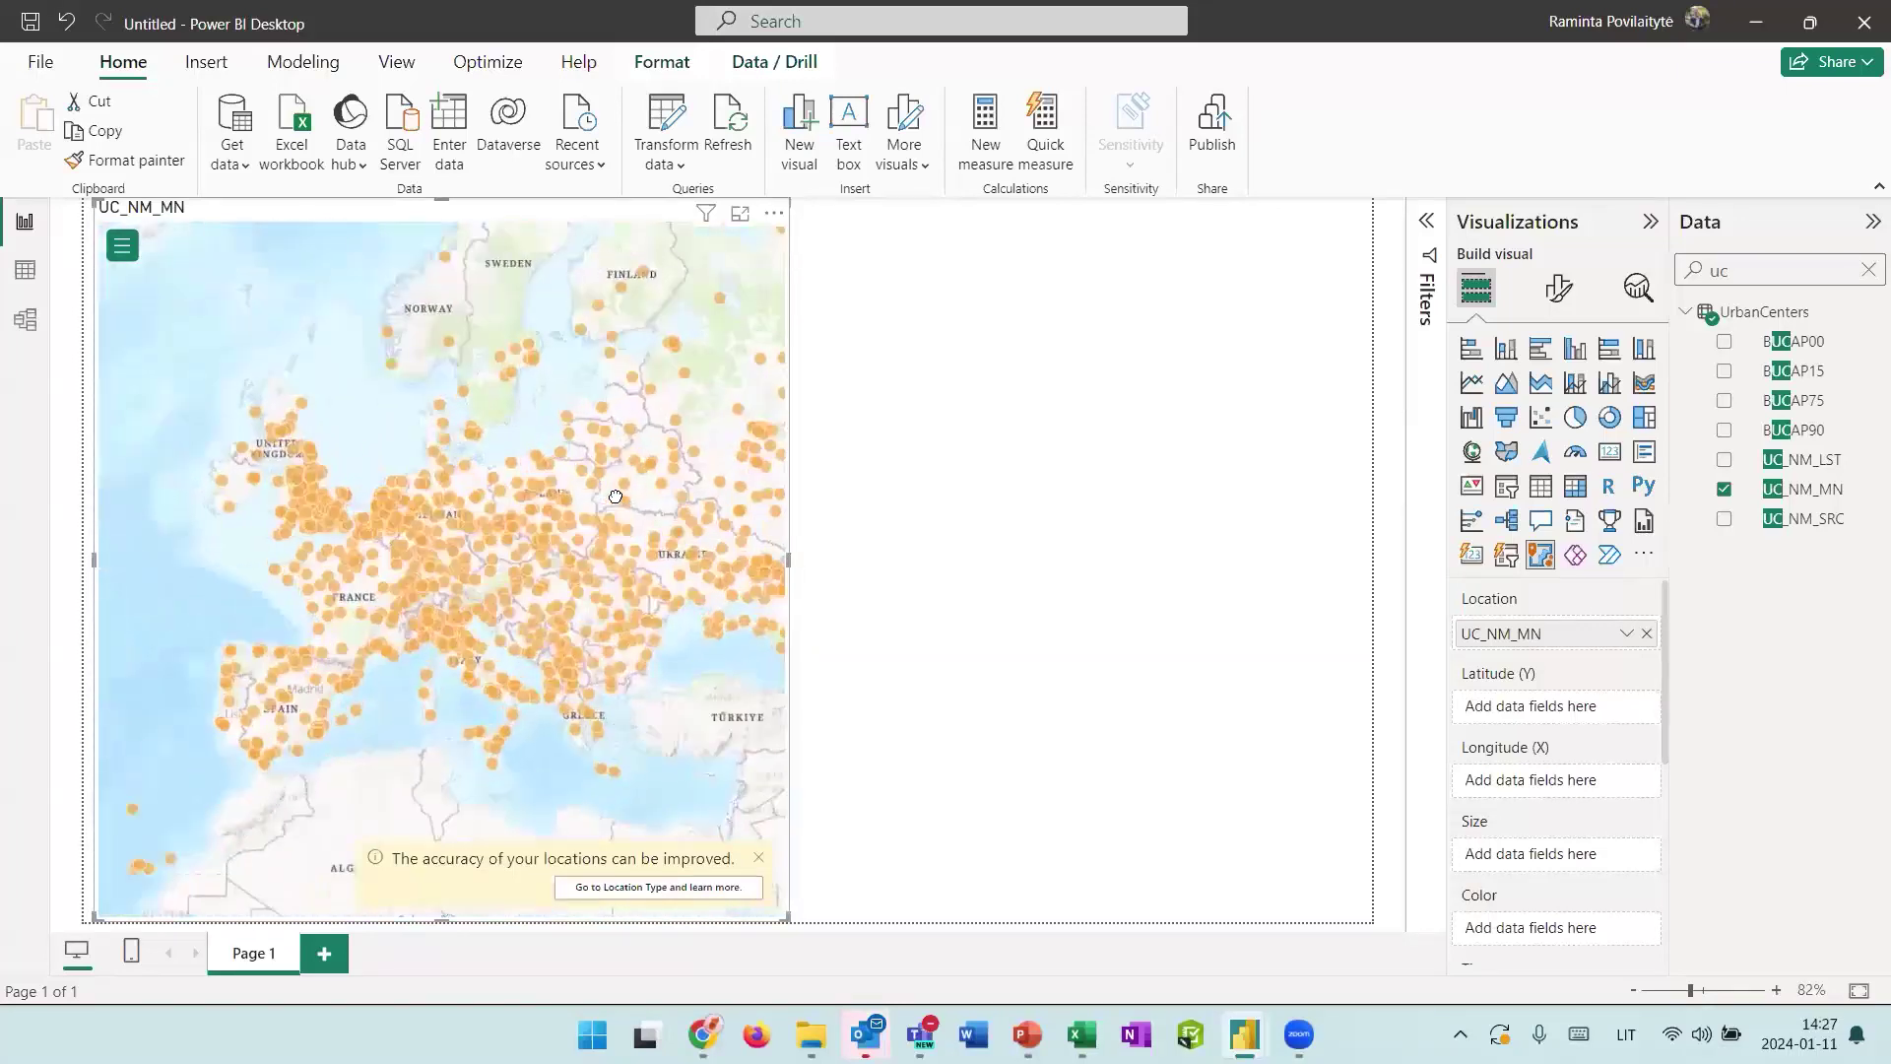
mouse_move(615, 506)
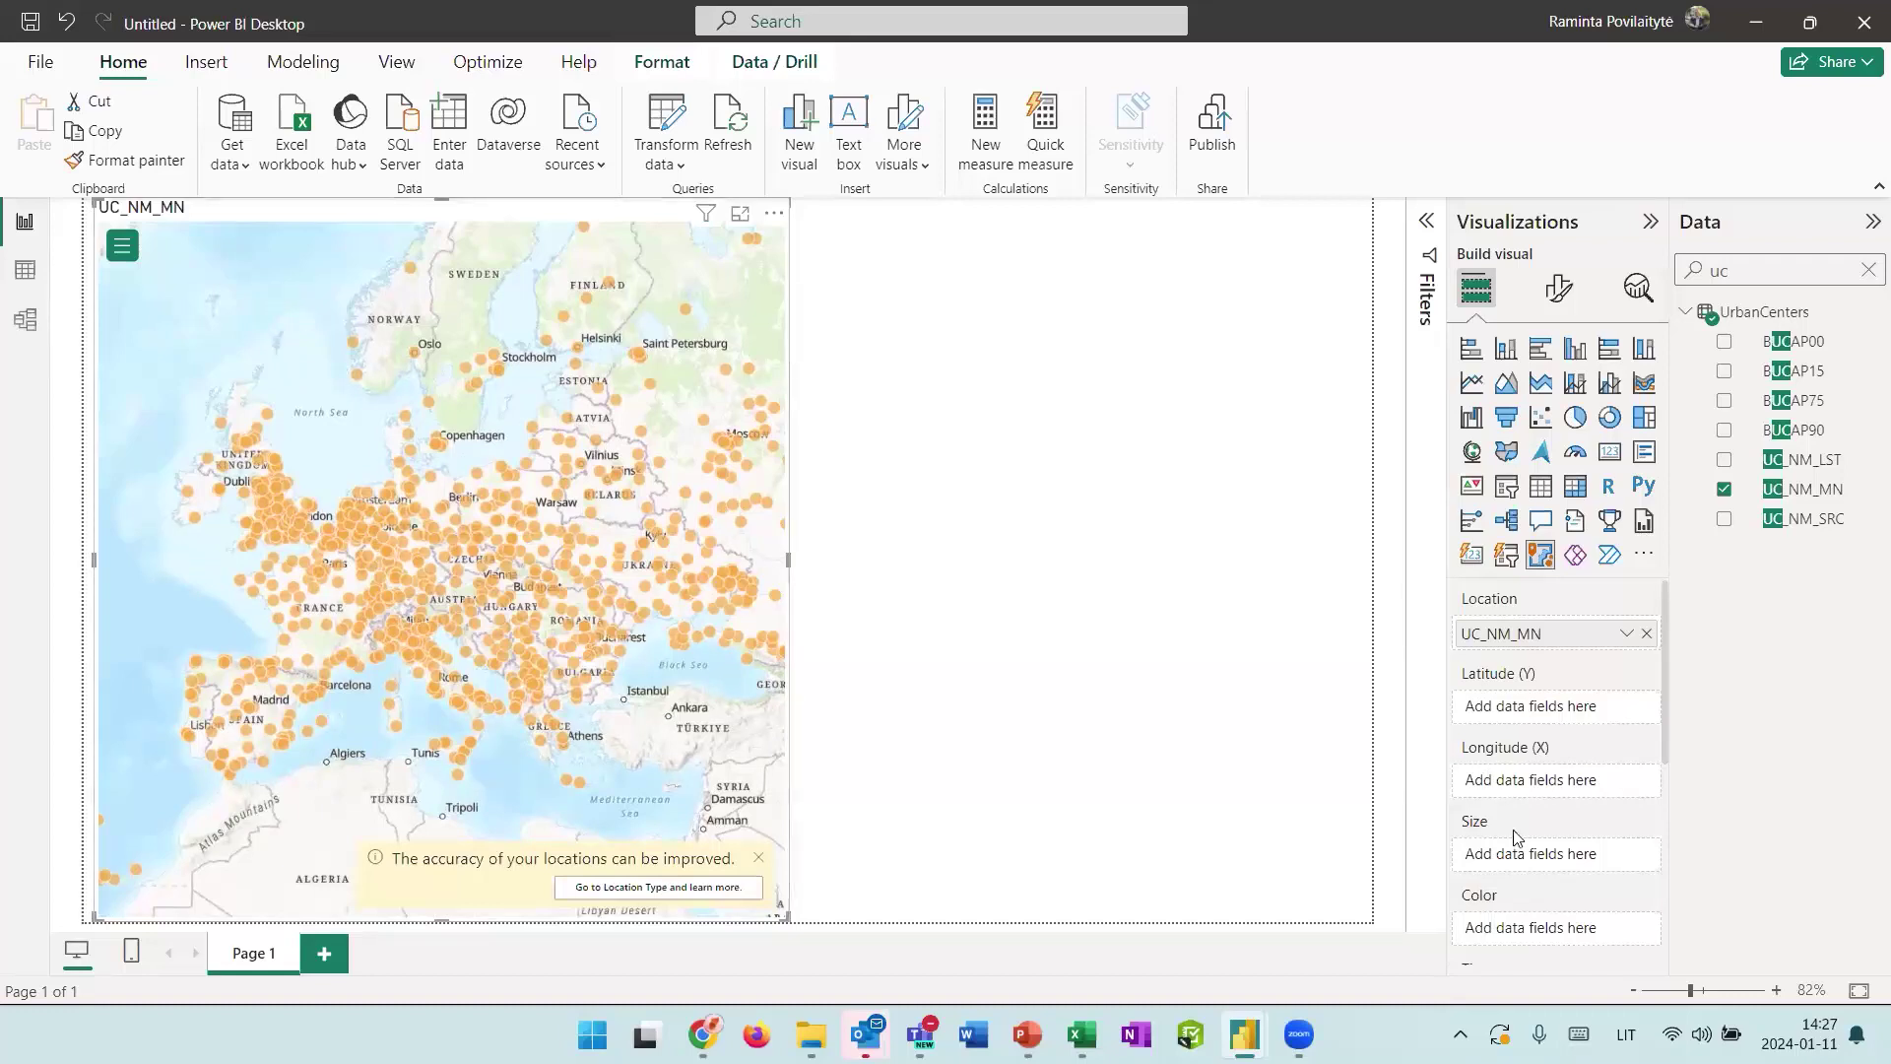
scroll(1554, 830, "down", 1)
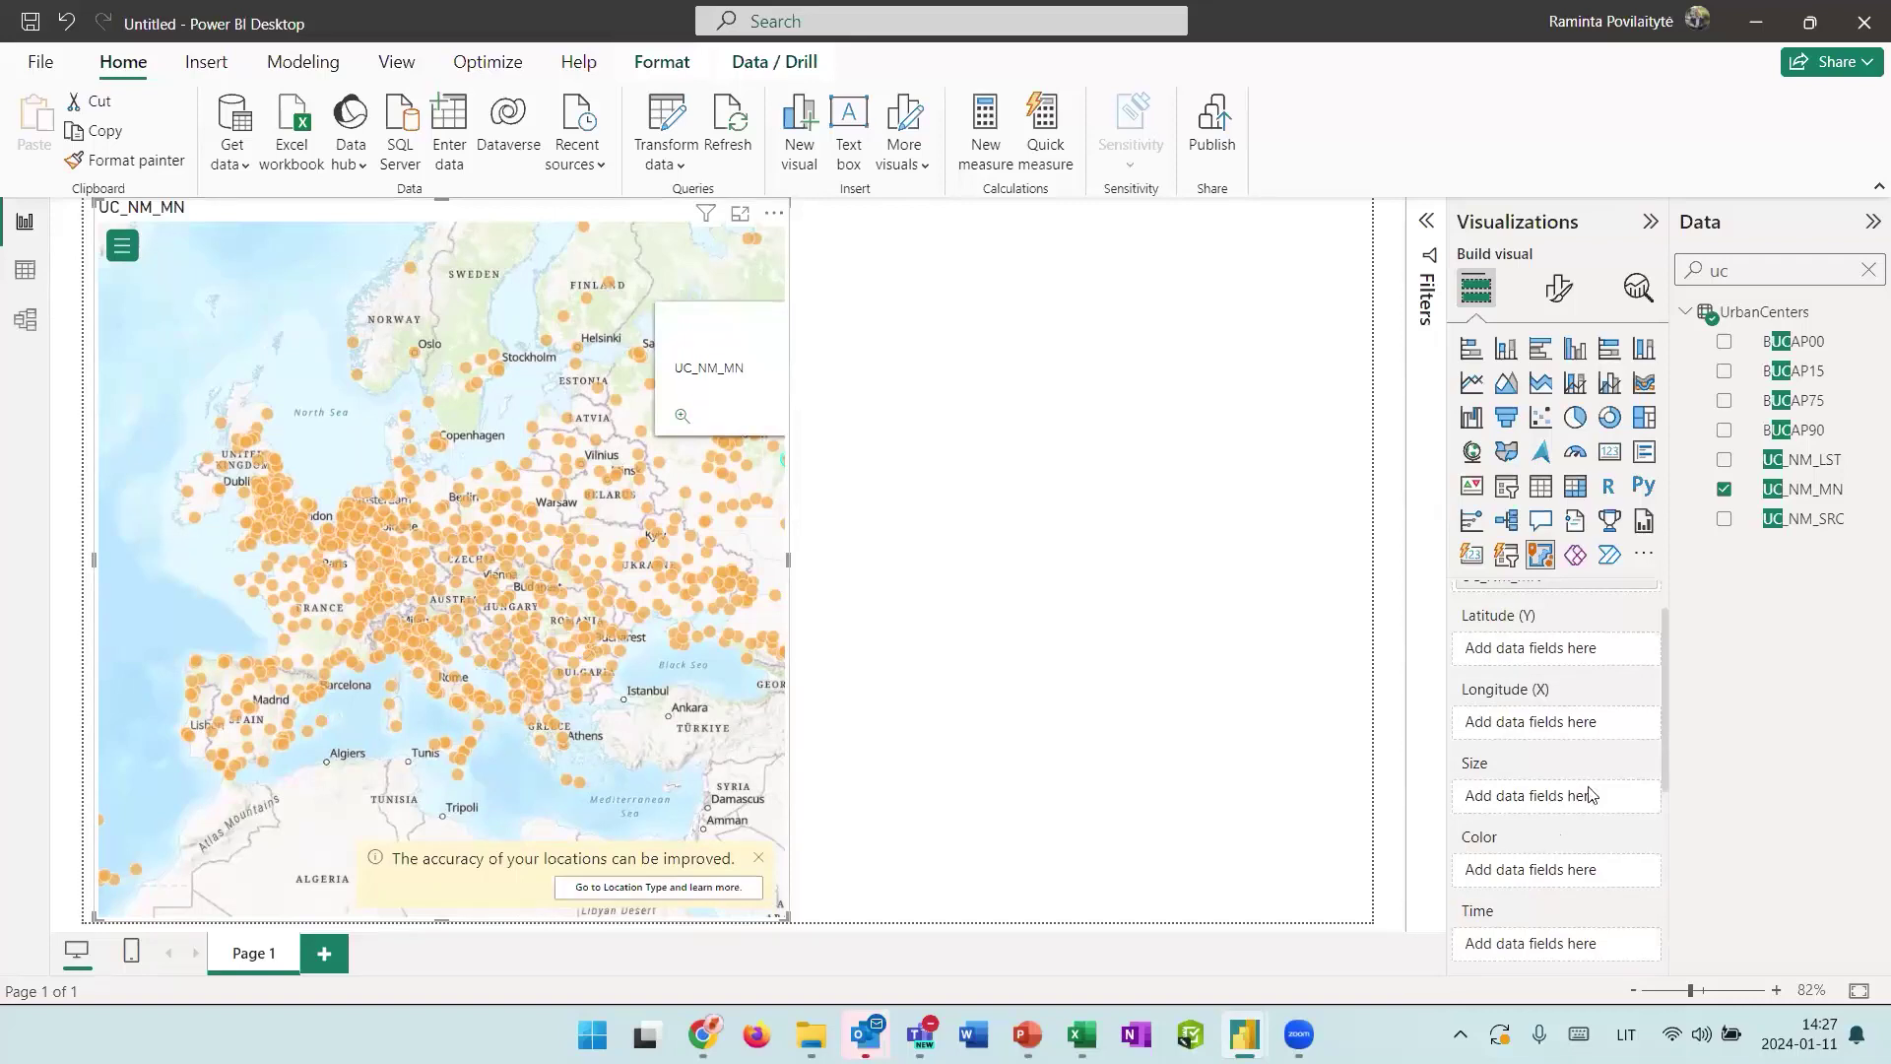
Search fields for 'inc' and drag INCM_CMI into the map's Color well
double_click(1770, 263)
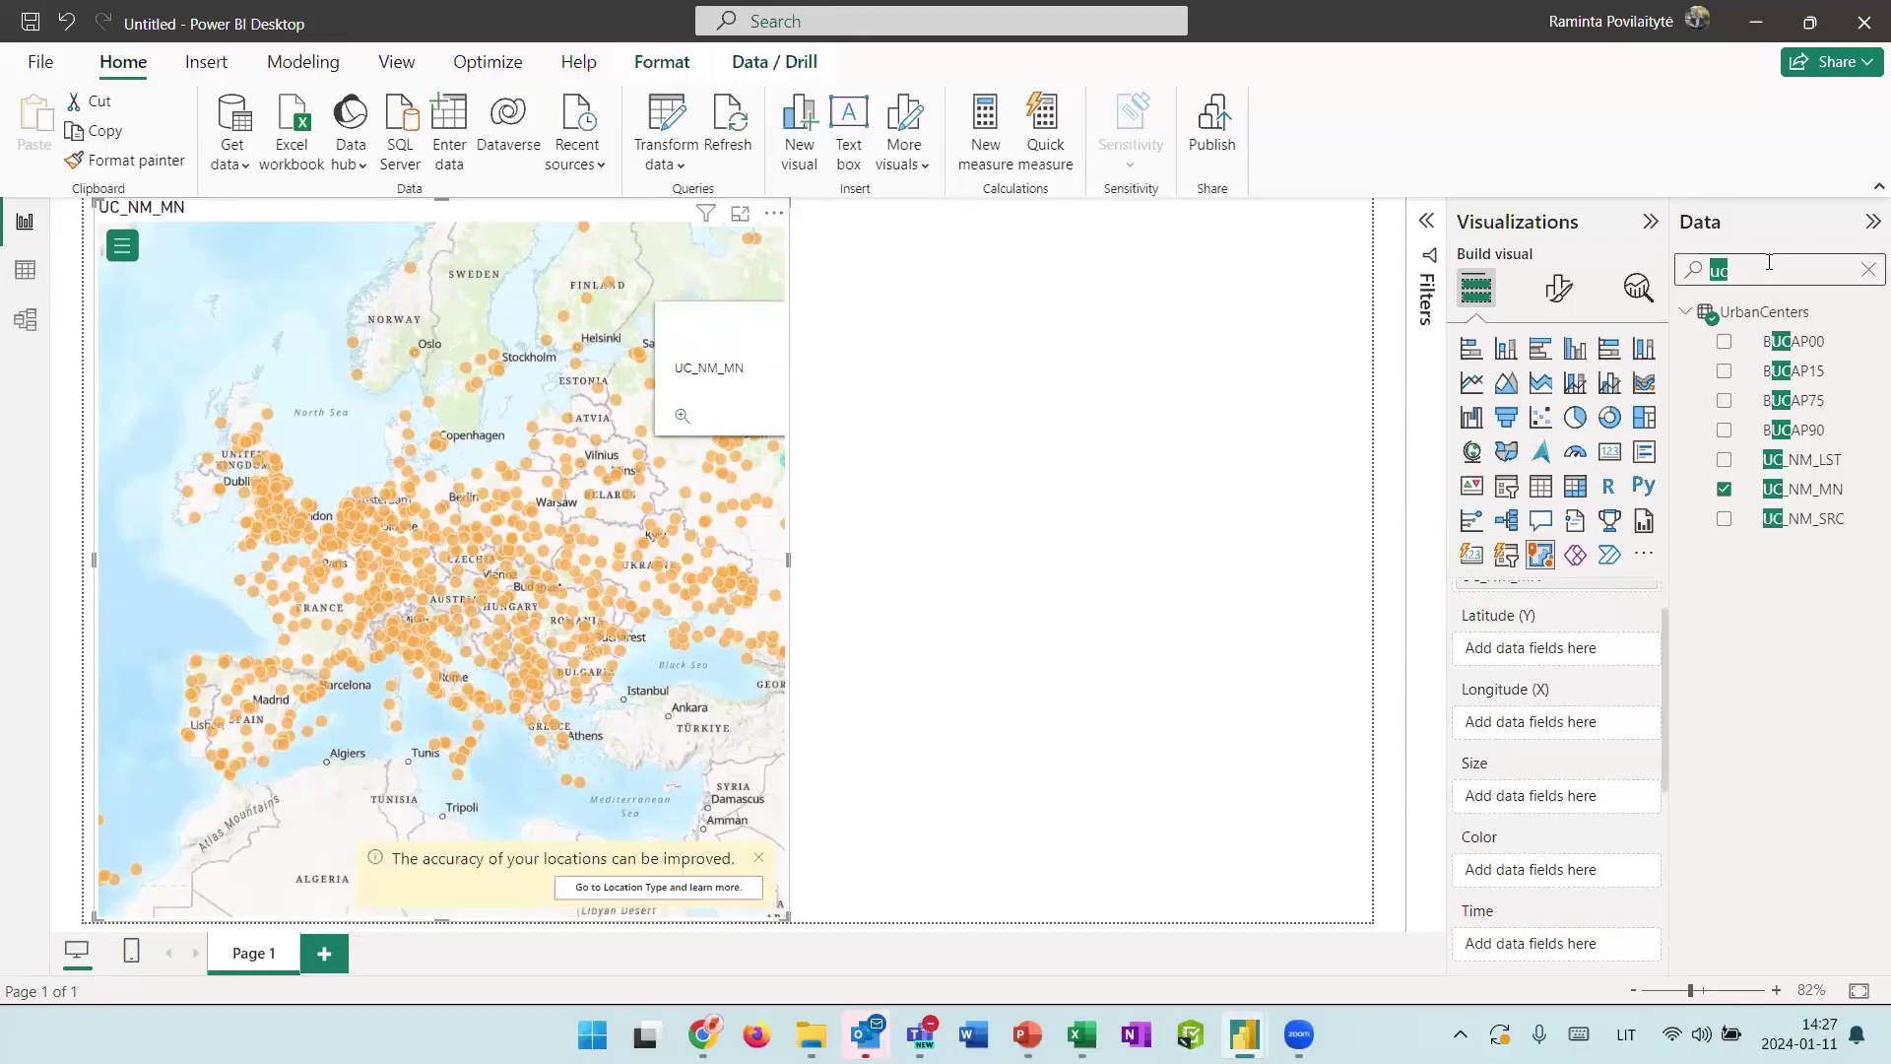
type("icn")
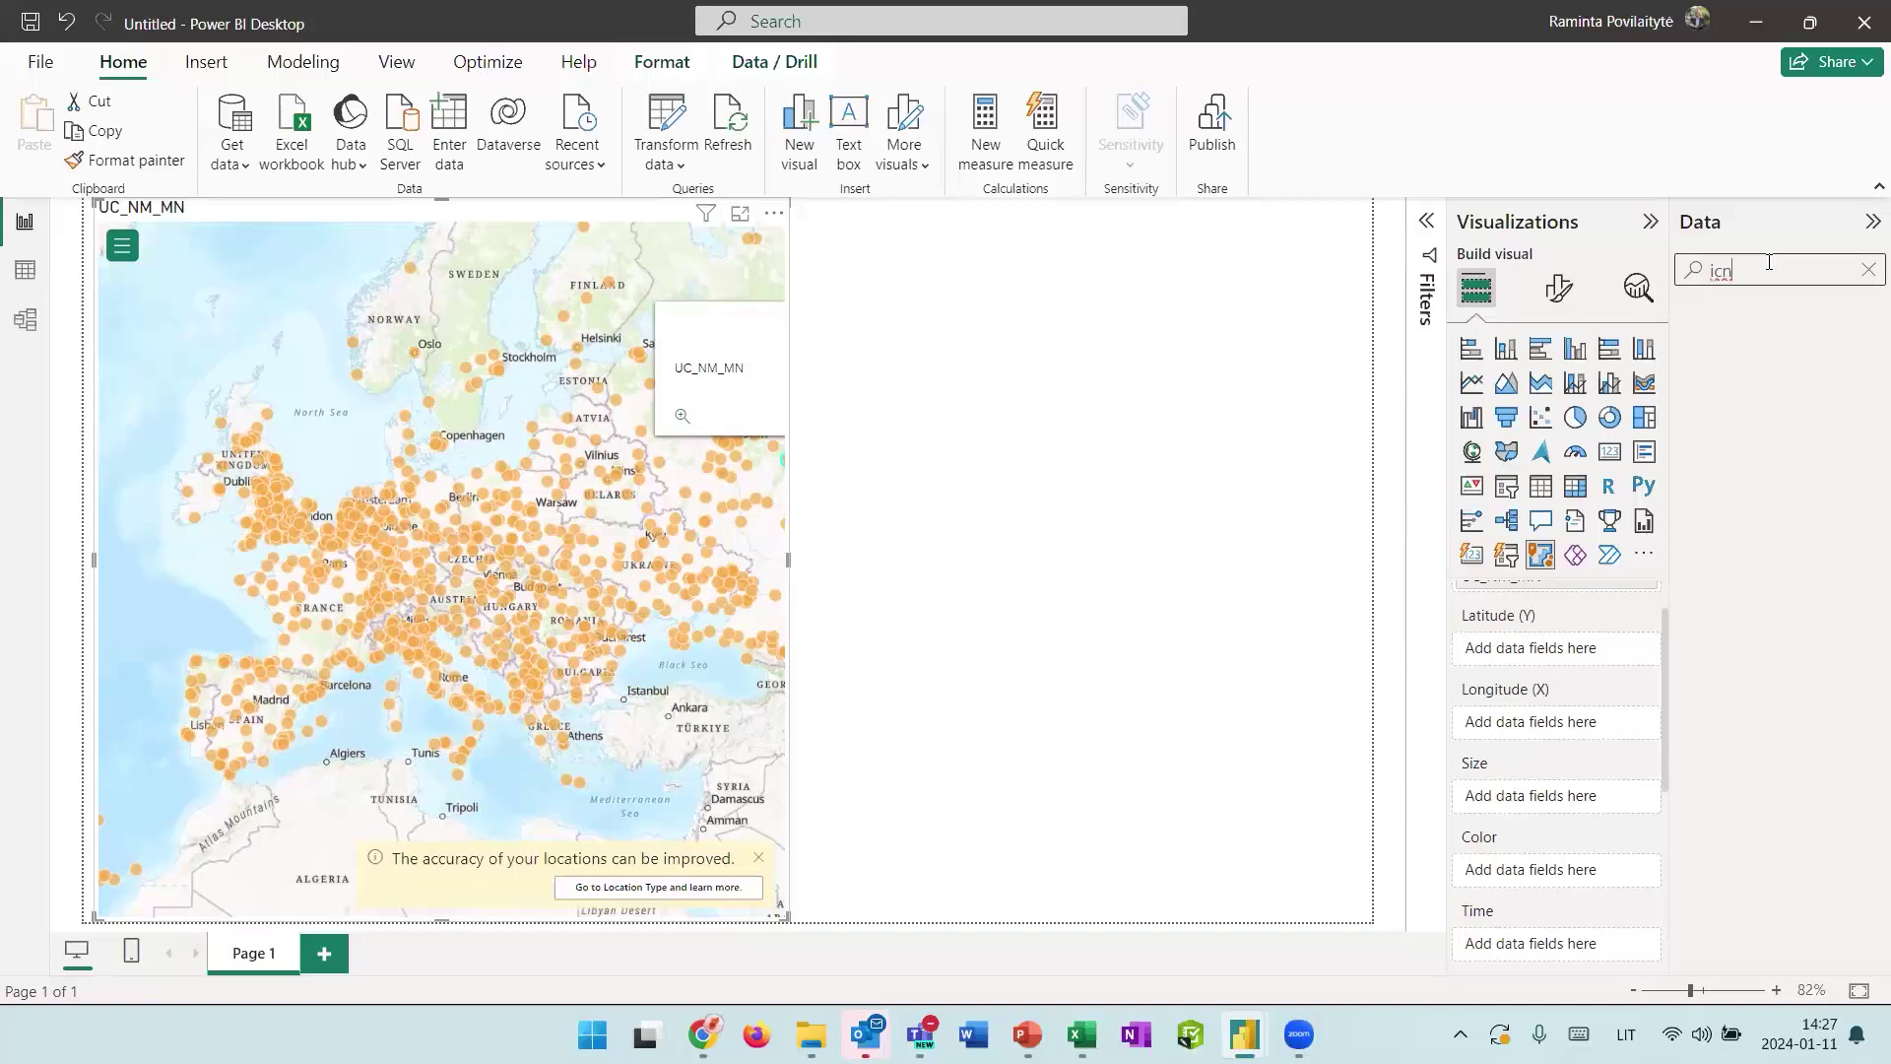
key("BackSpace")
key("BackSpace")
type("nc")
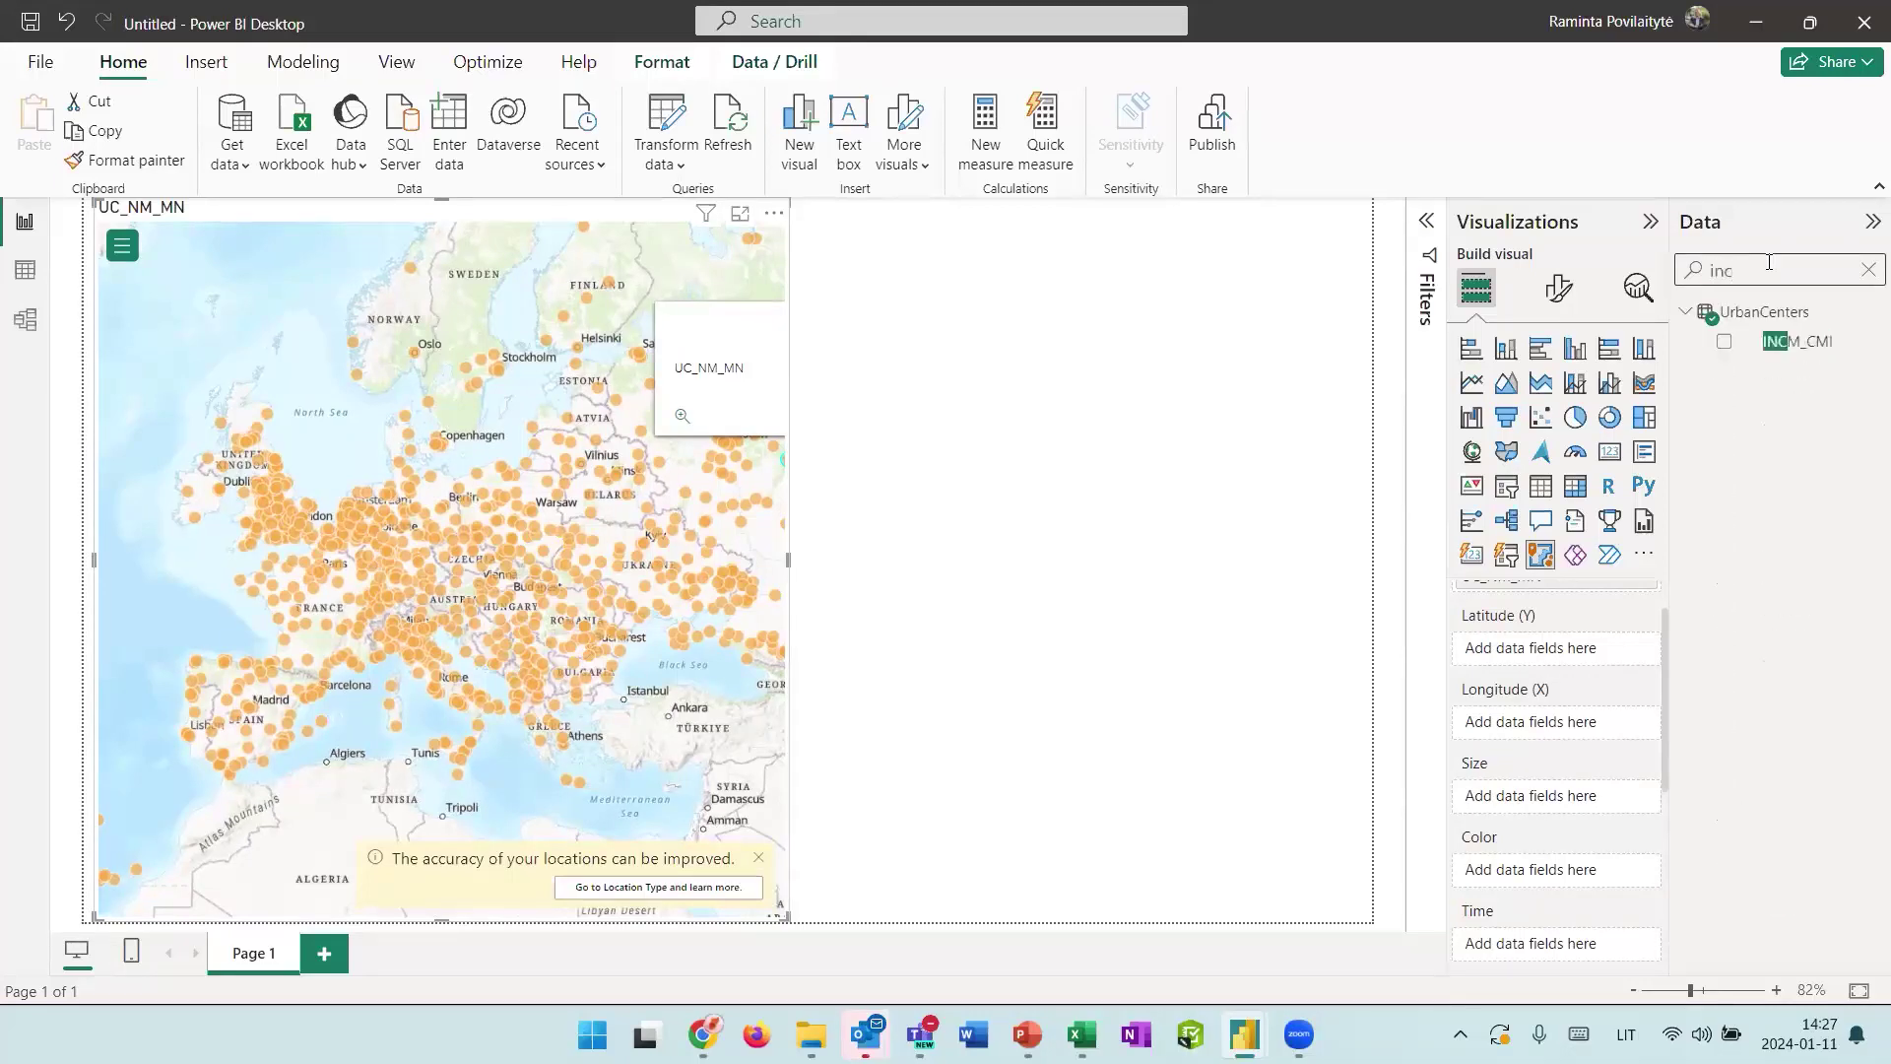
left_click_drag(1788, 342, 1573, 873)
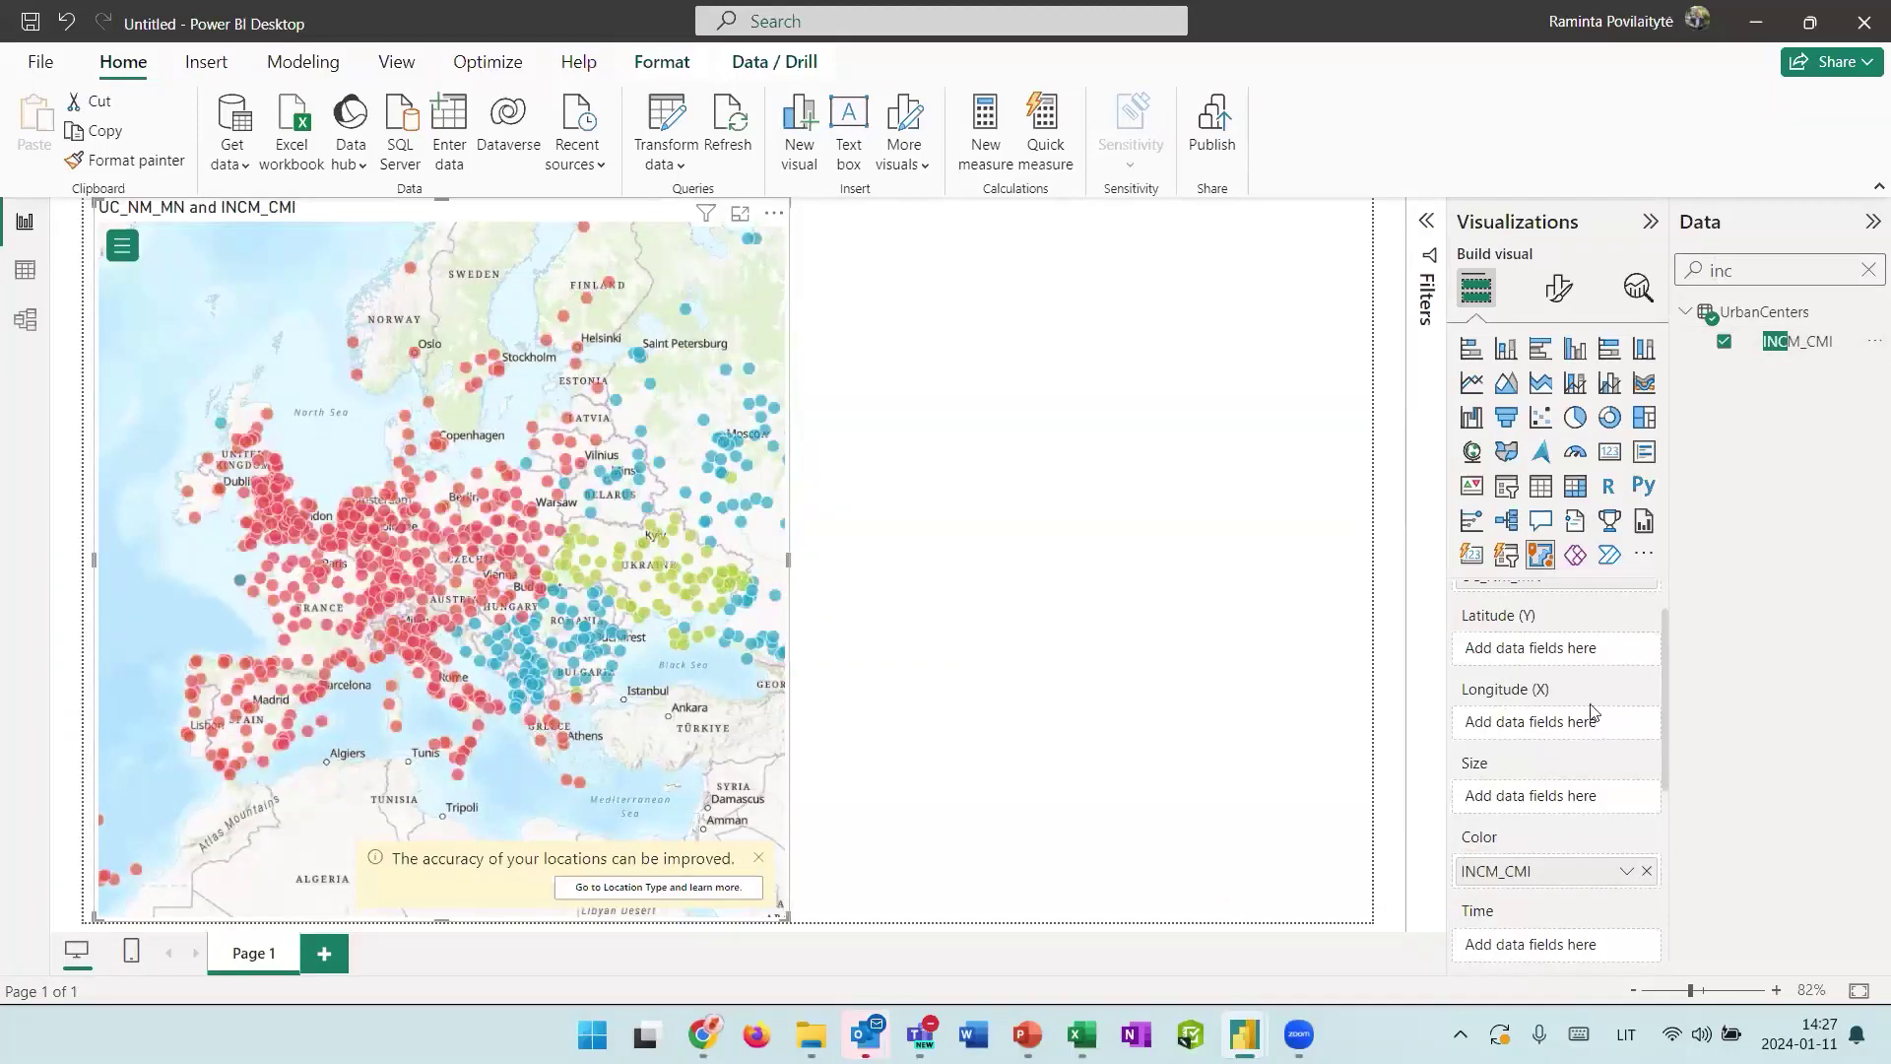
left_click(1770, 272)
Find GDP00_SM in the field list and drag it into the map's Size well
double_click(1770, 272)
type("gpd")
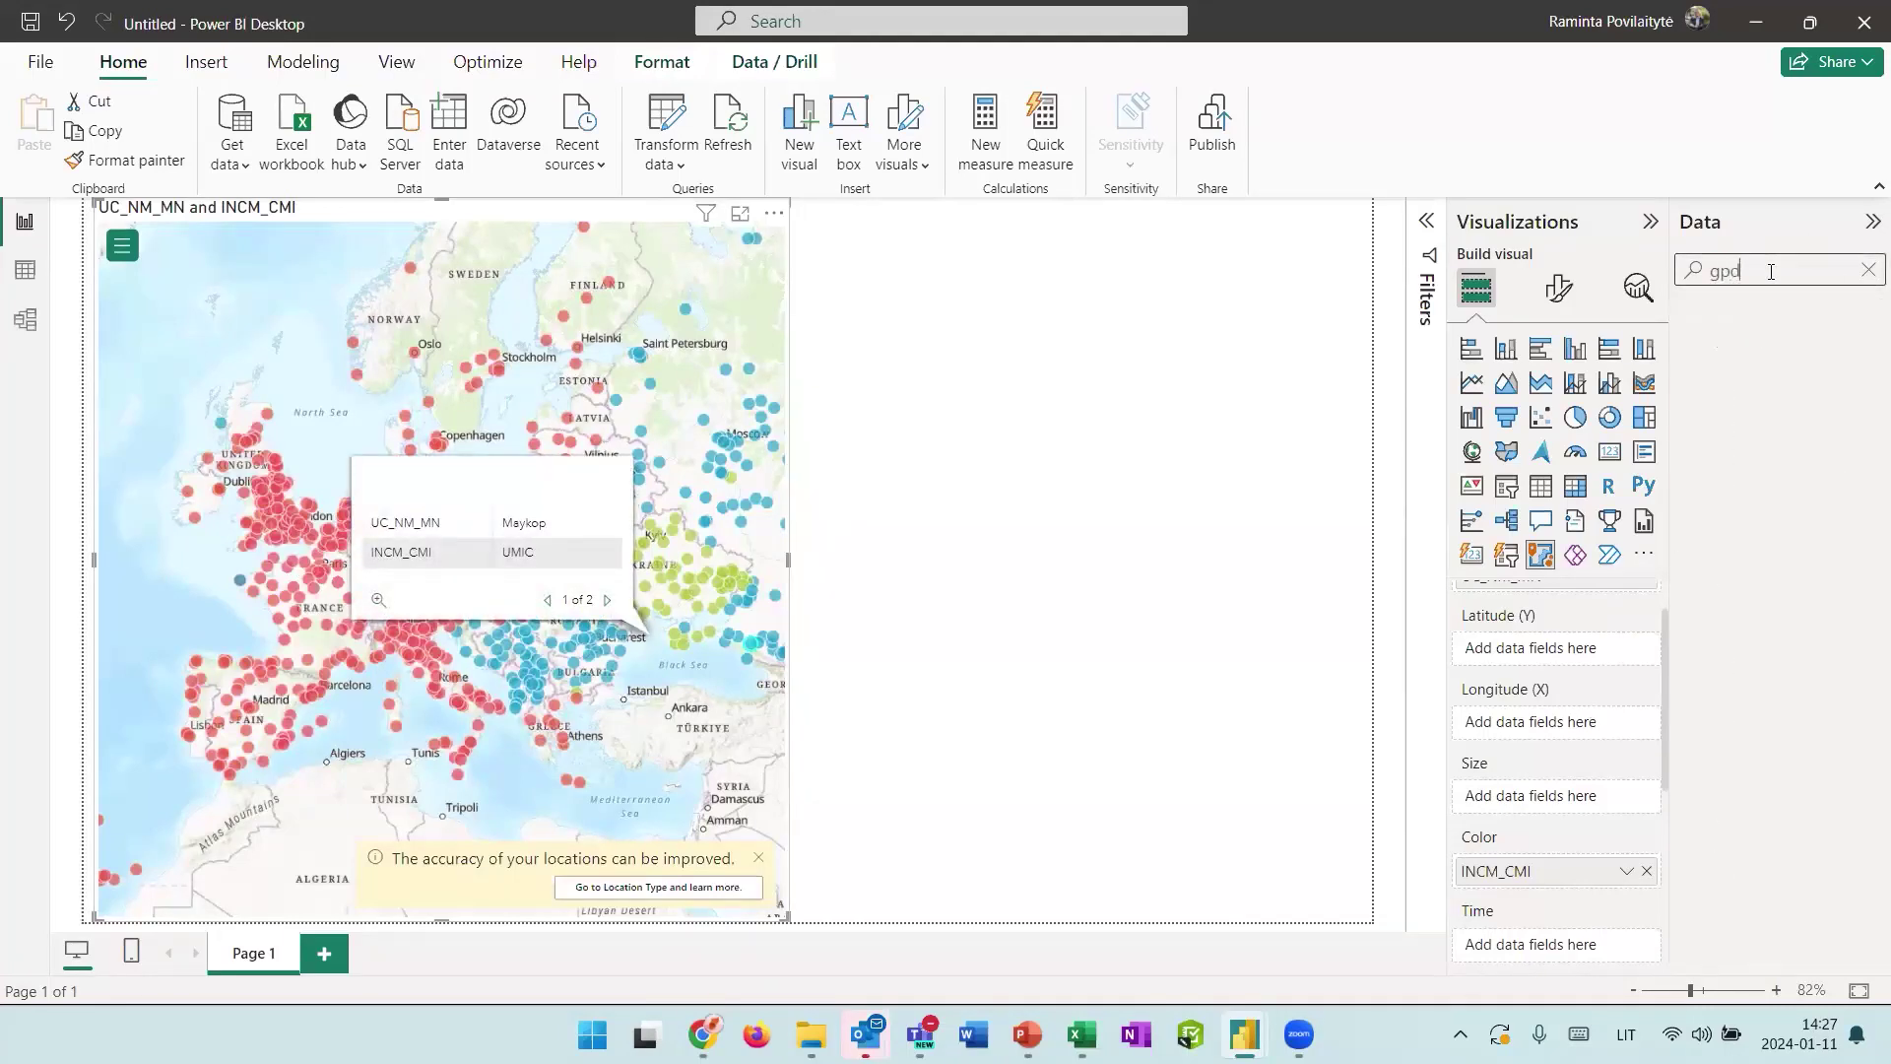
type("b")
key("BackSpace")
key("BackSpace")
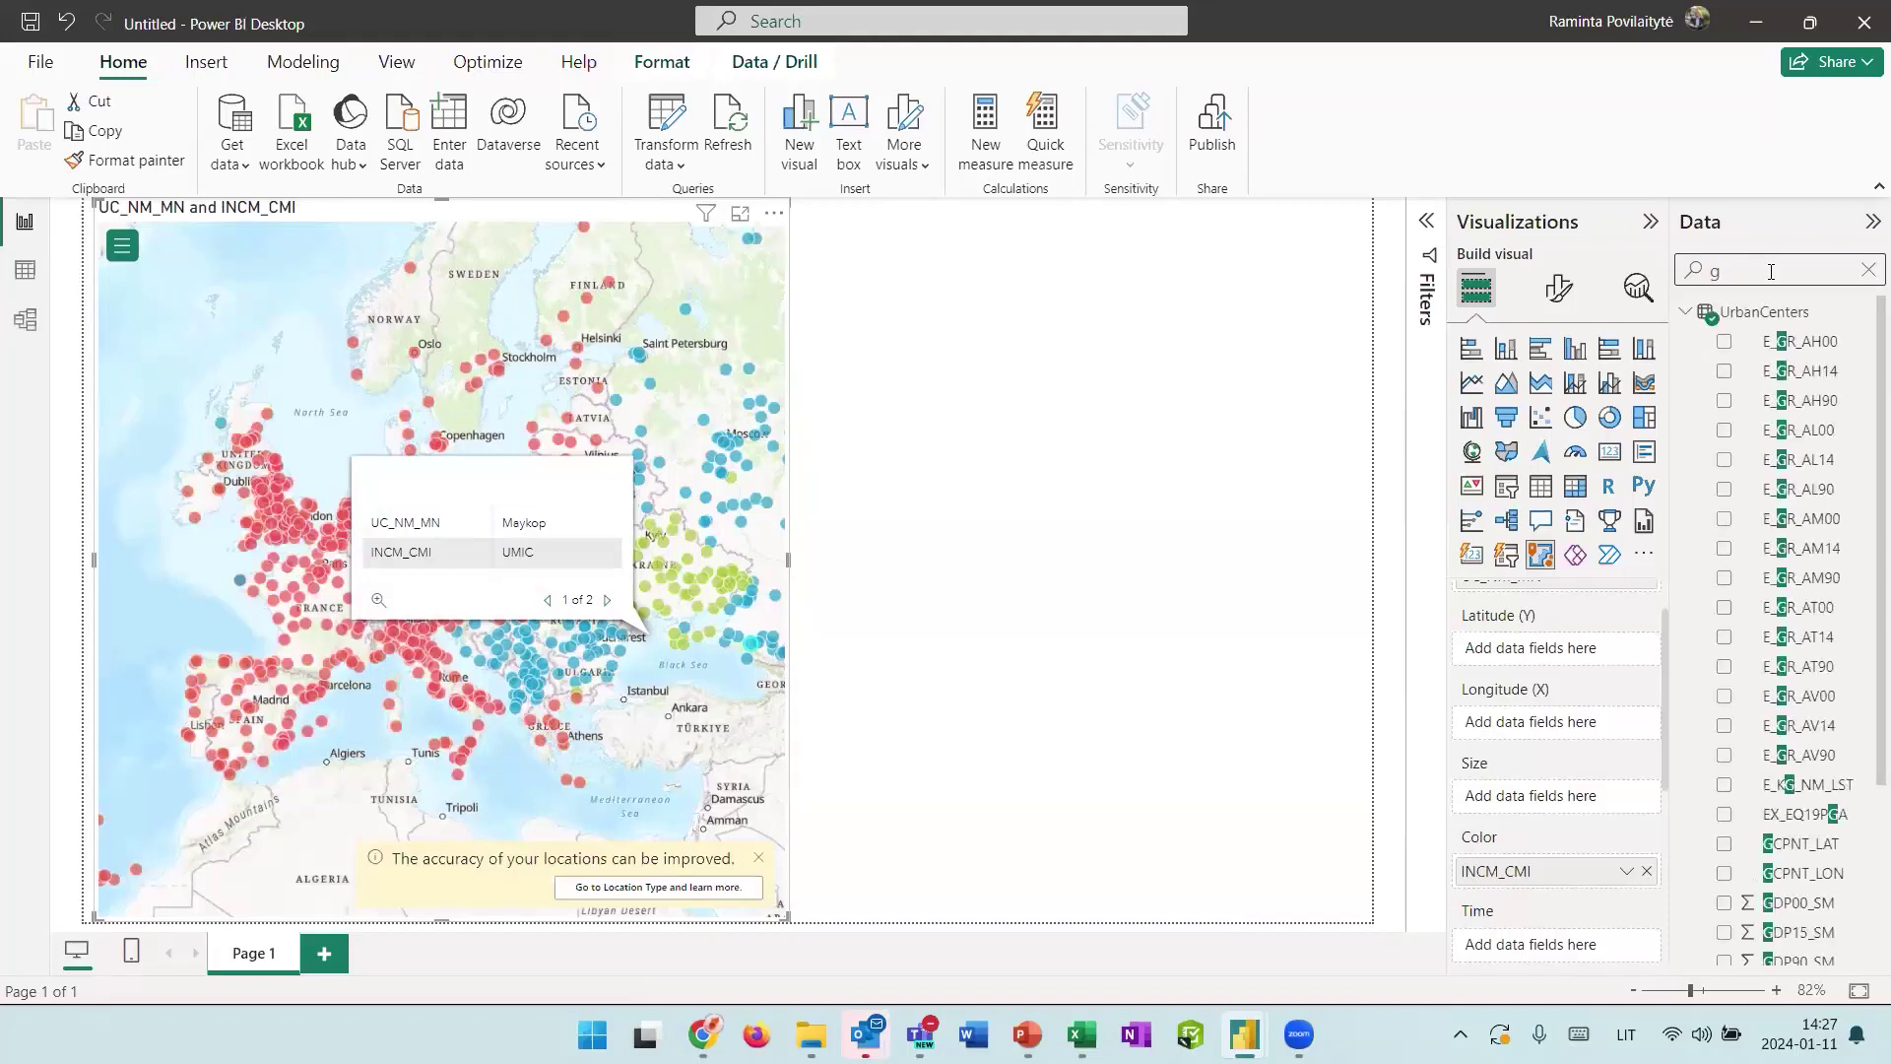
type("pb")
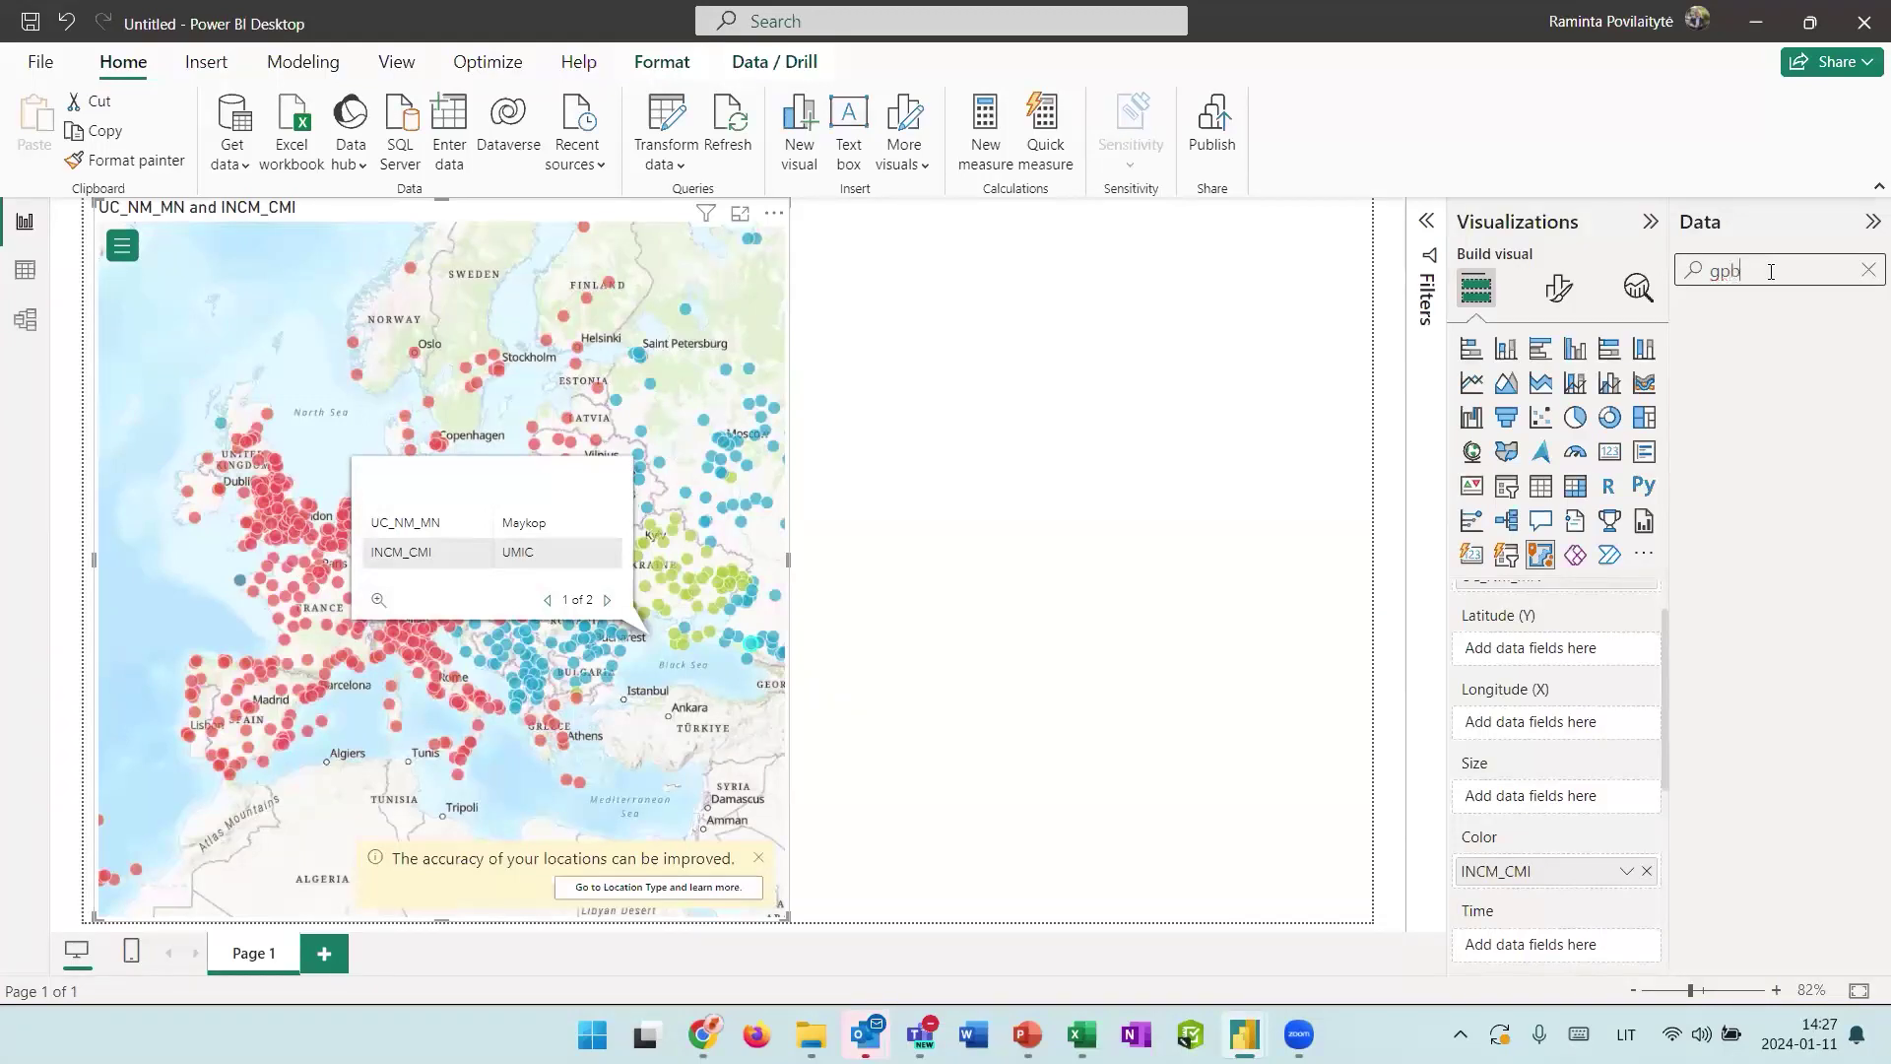
key("BackSpace")
key("BackSpace")
scroll(1786, 652, "down", 15)
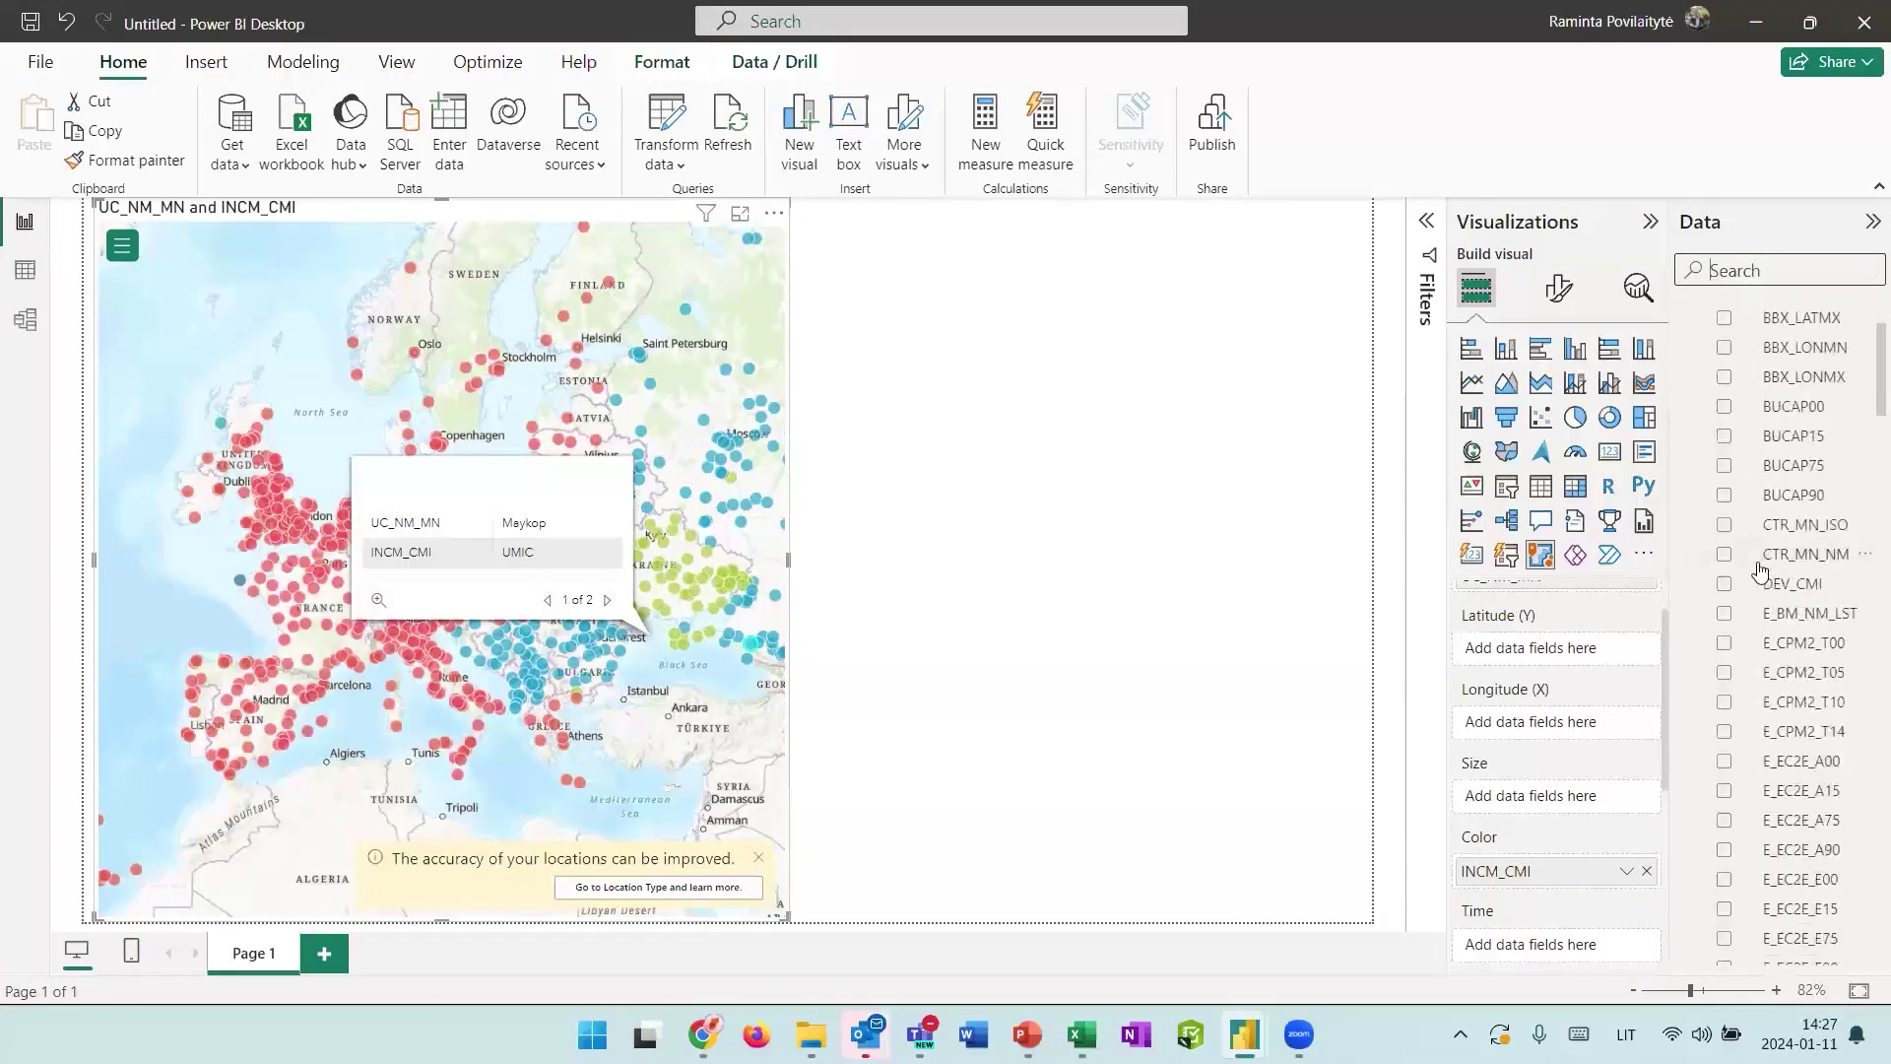
scroll(1786, 652, "down", 15)
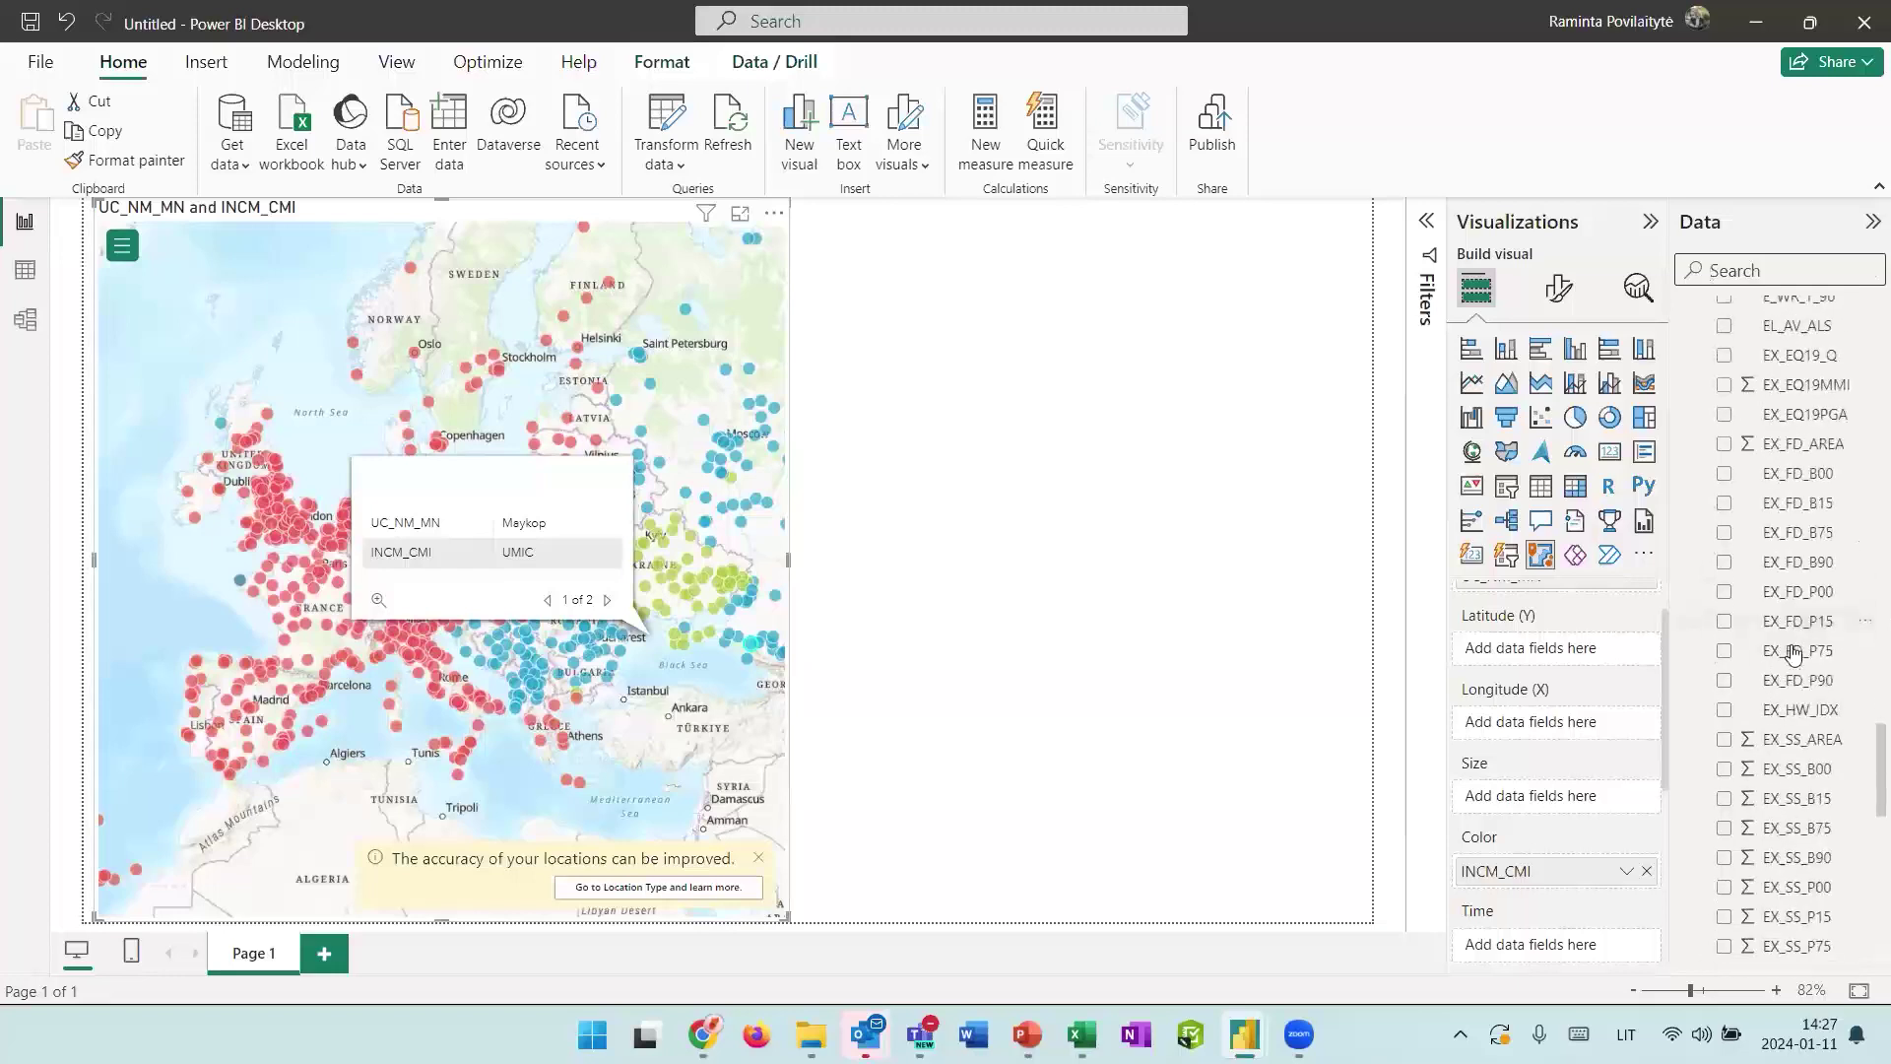
scroll(1793, 660, "up", 12)
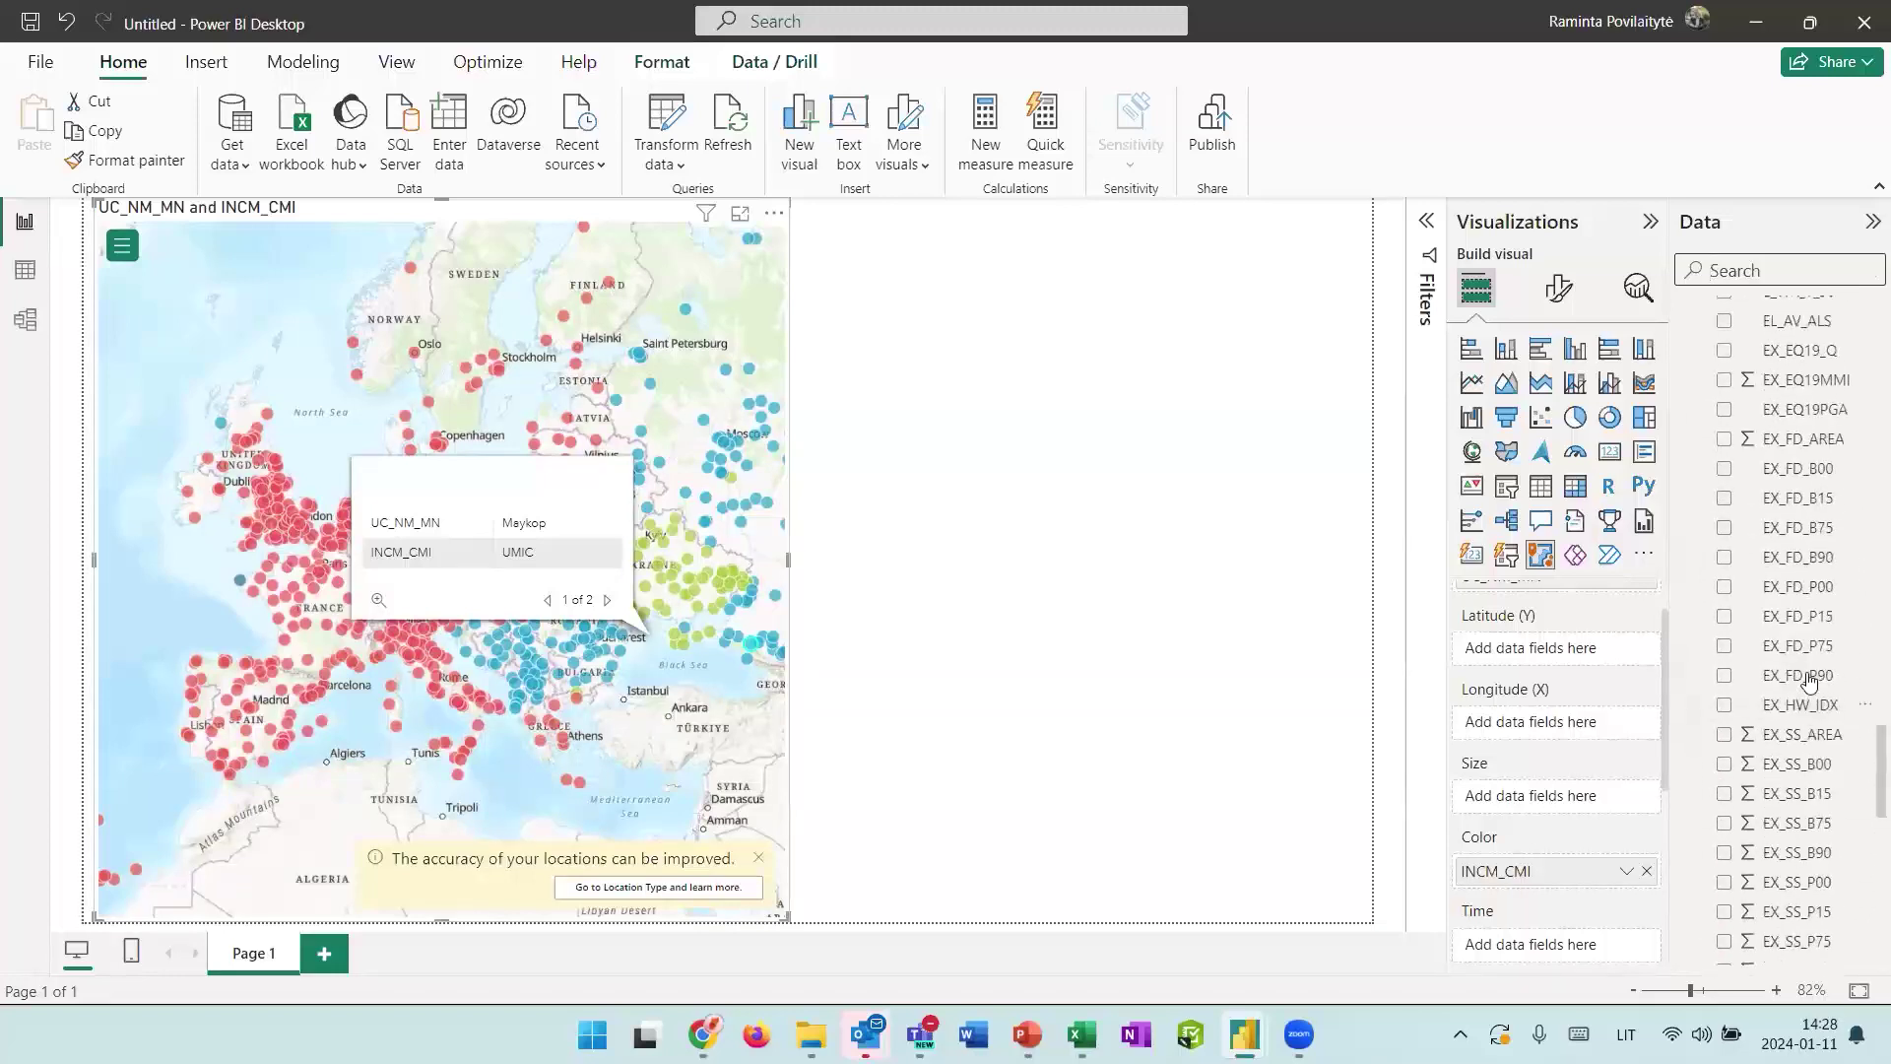
scroll(1833, 713, "down", 10)
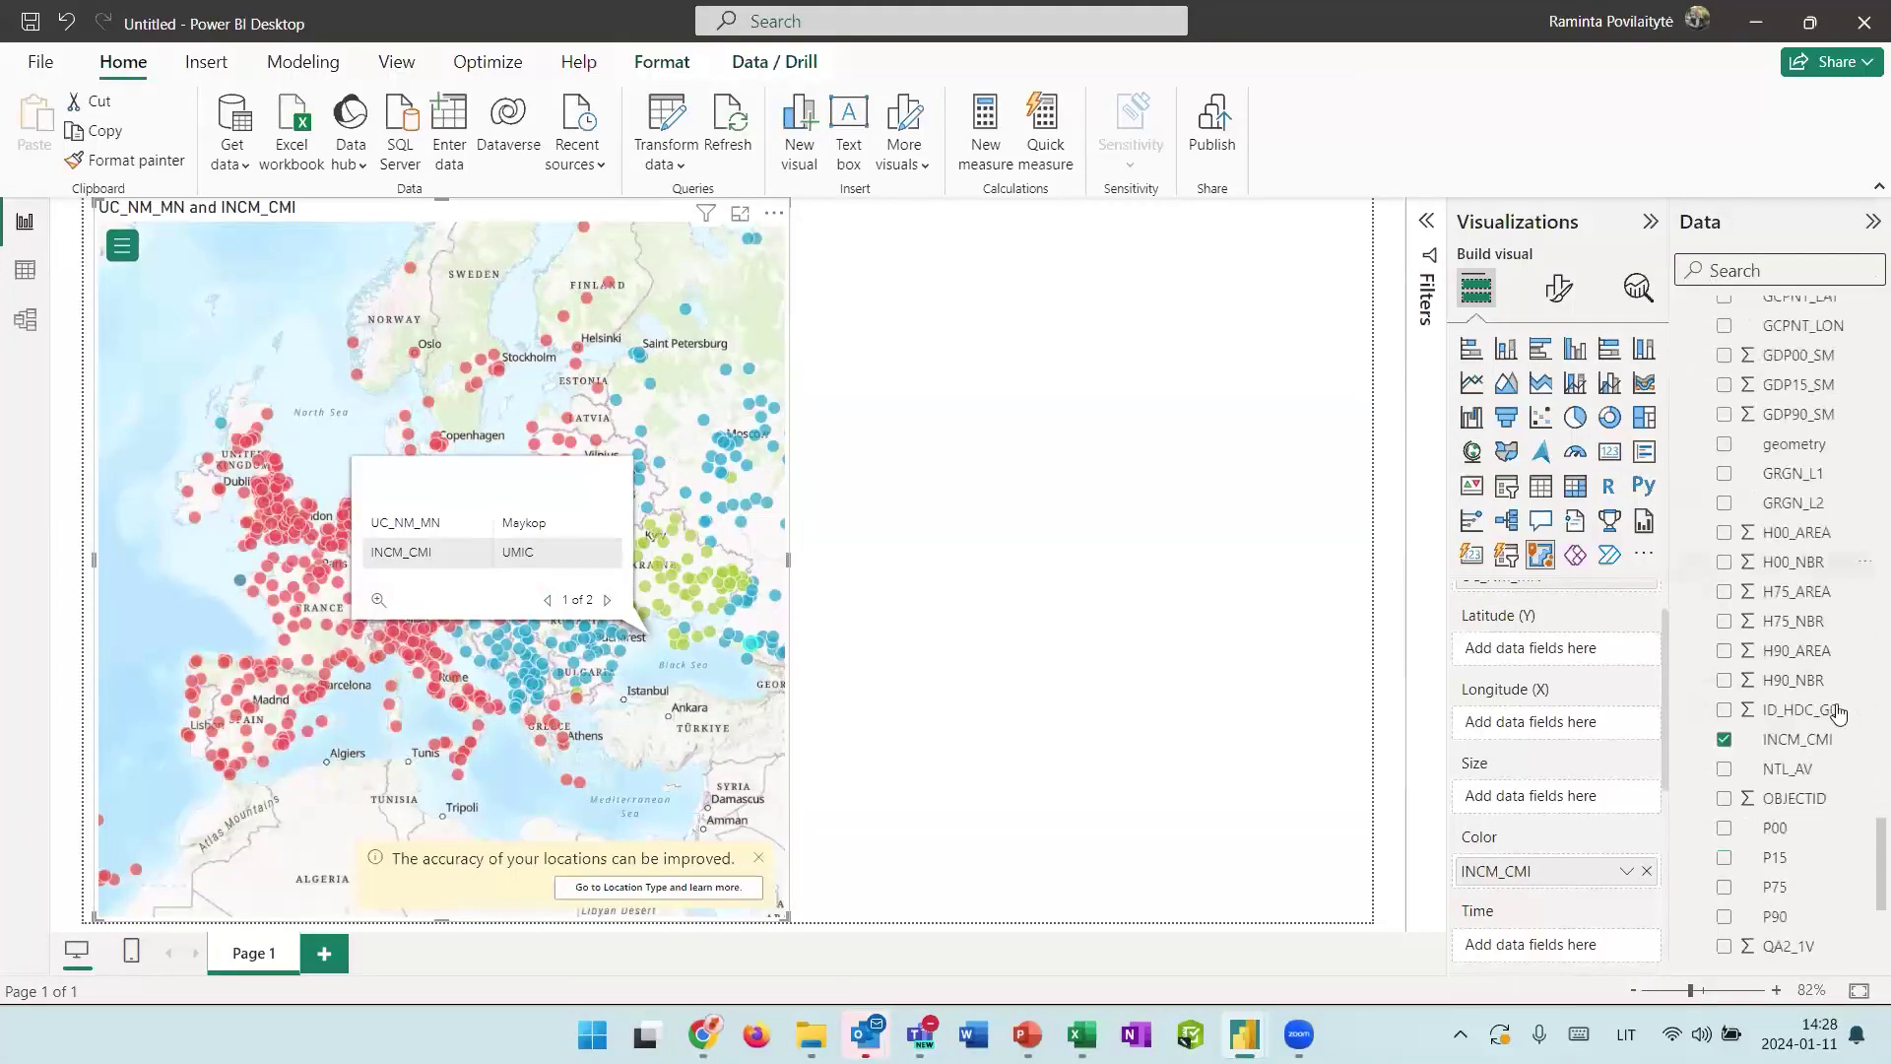
scroll(1838, 719, "down", 3)
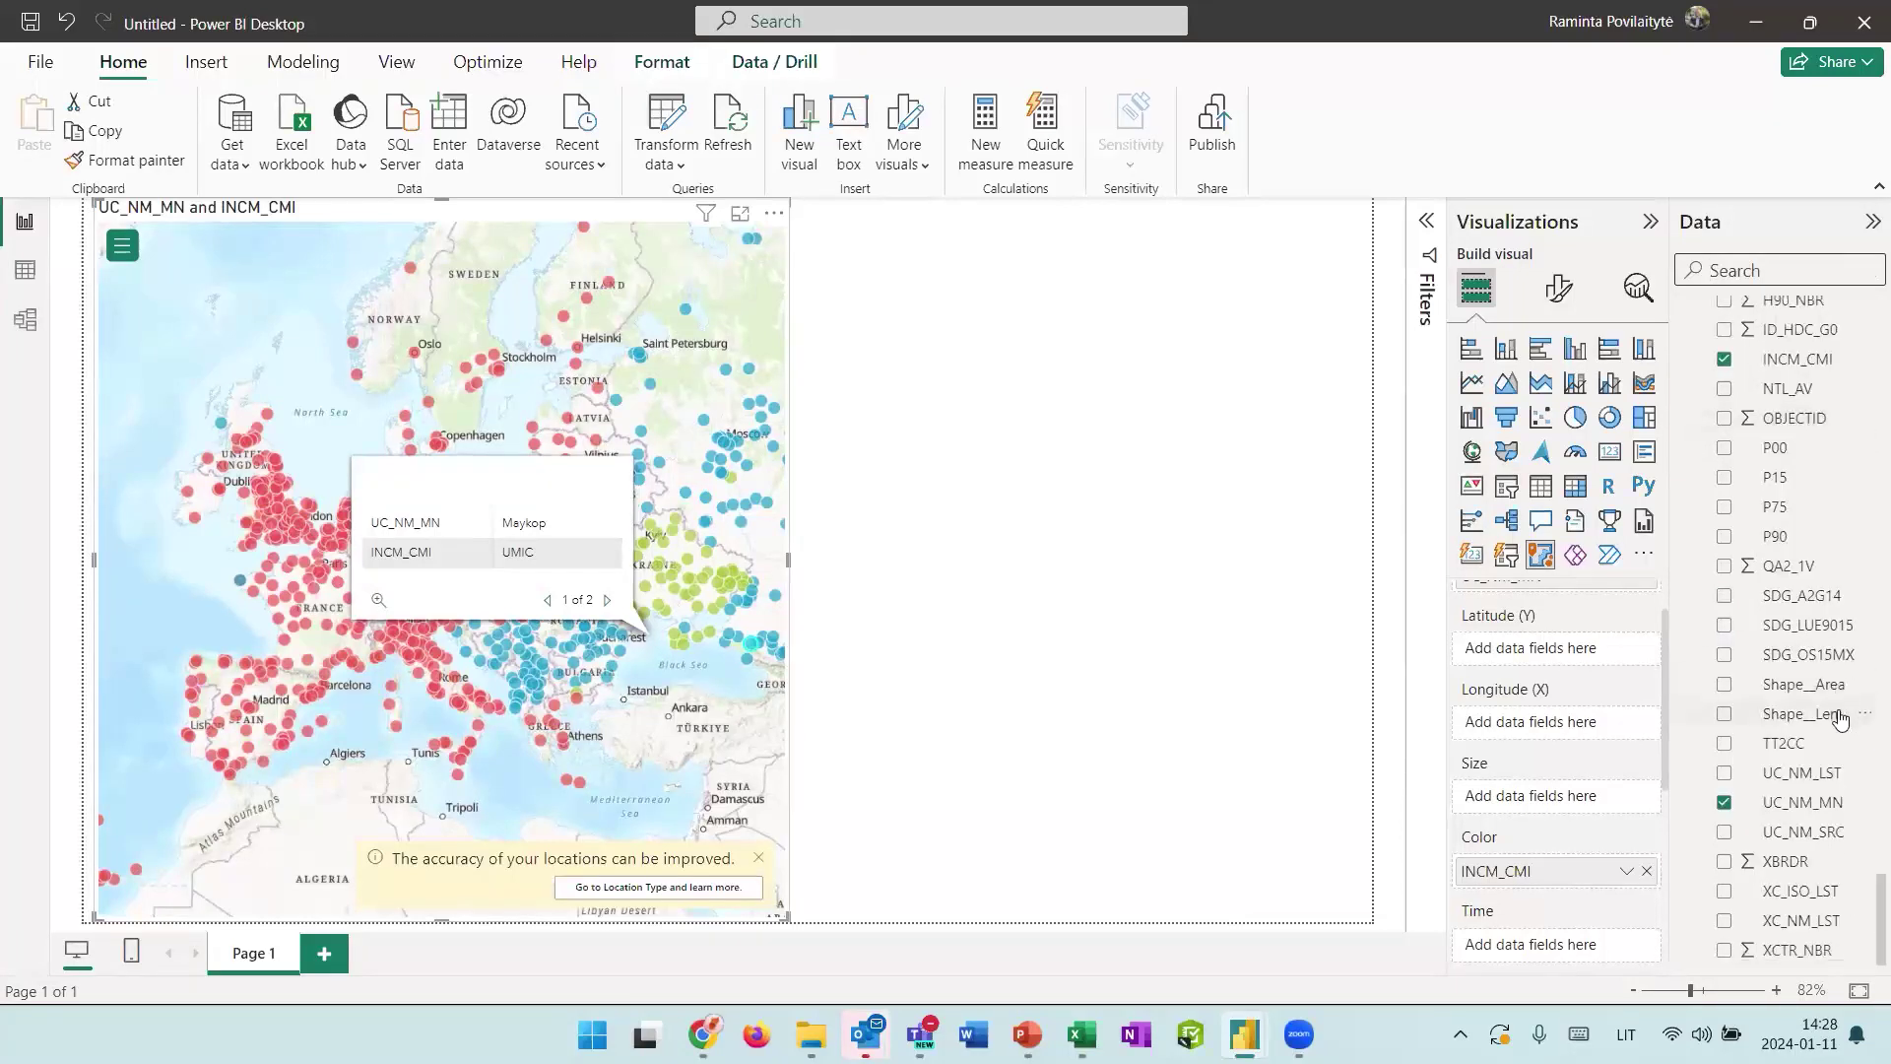
scroll(1840, 749, "up", 1)
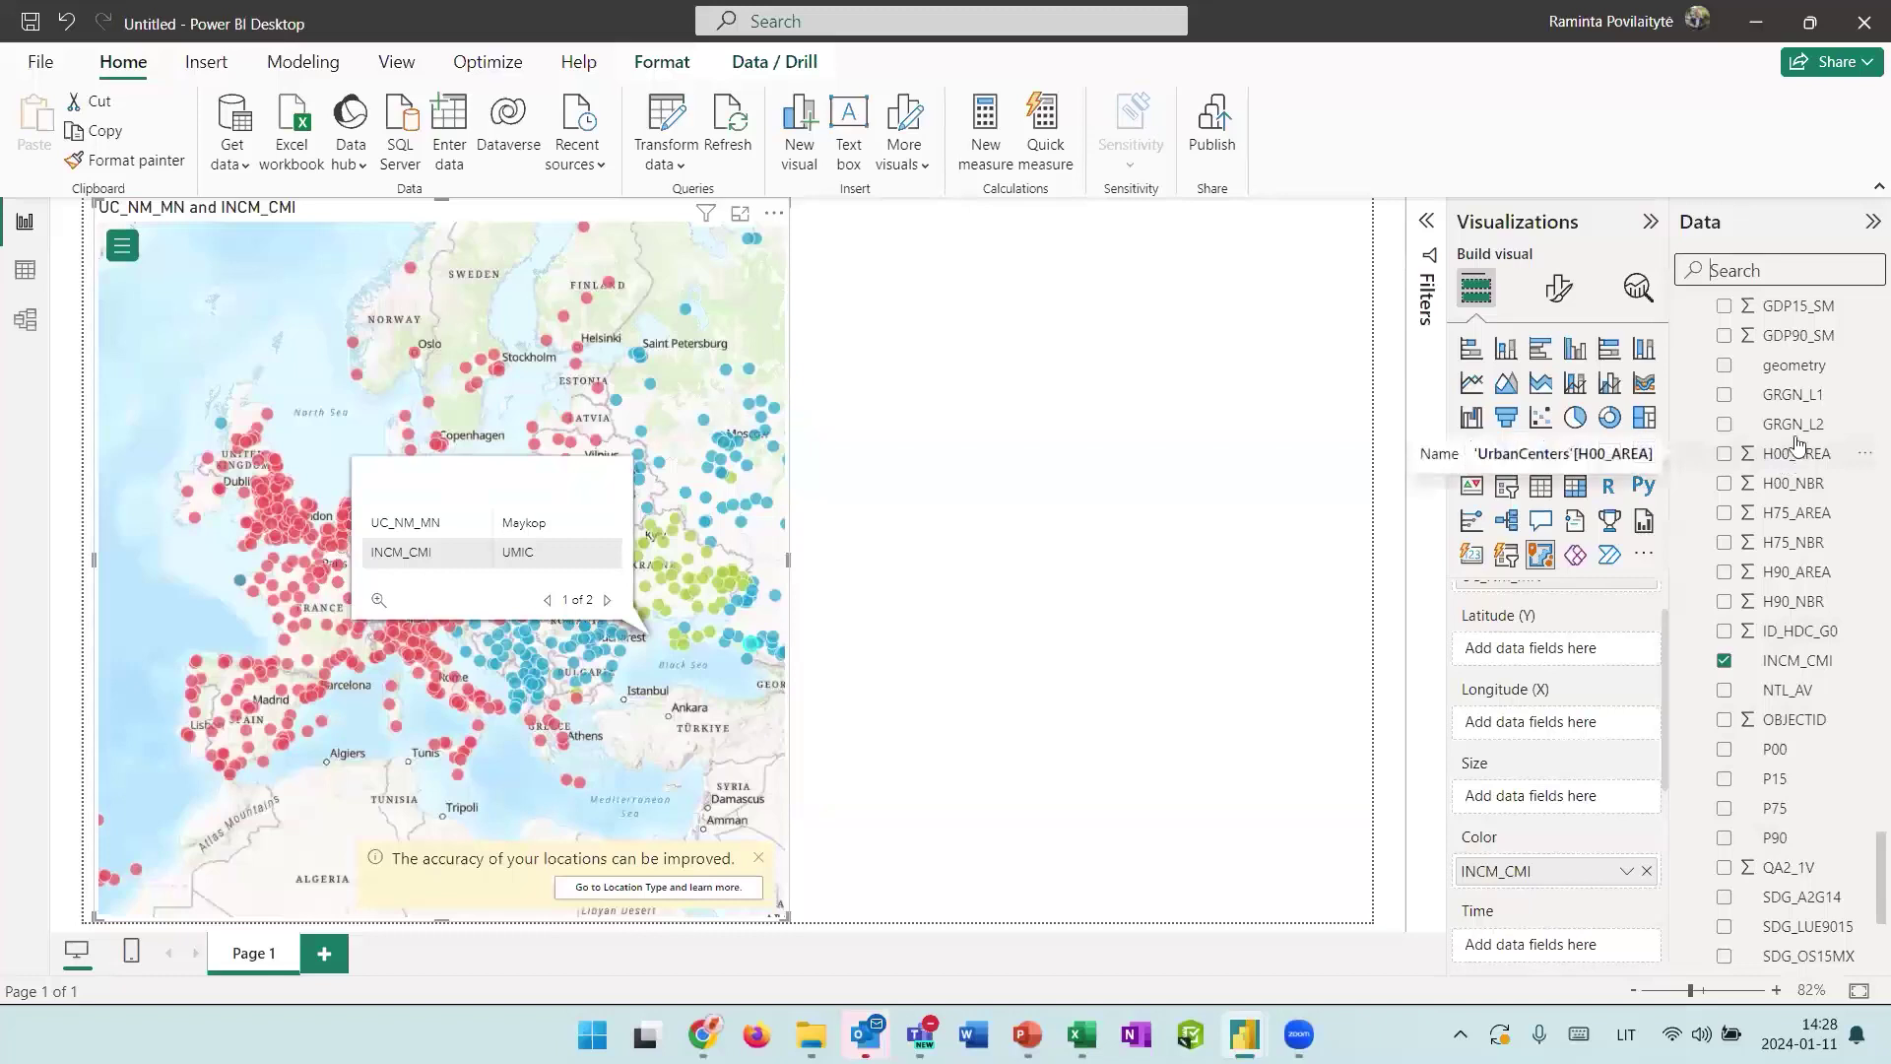
scroll(1795, 497, "up", 3)
left_click_drag(1820, 489, 1596, 806)
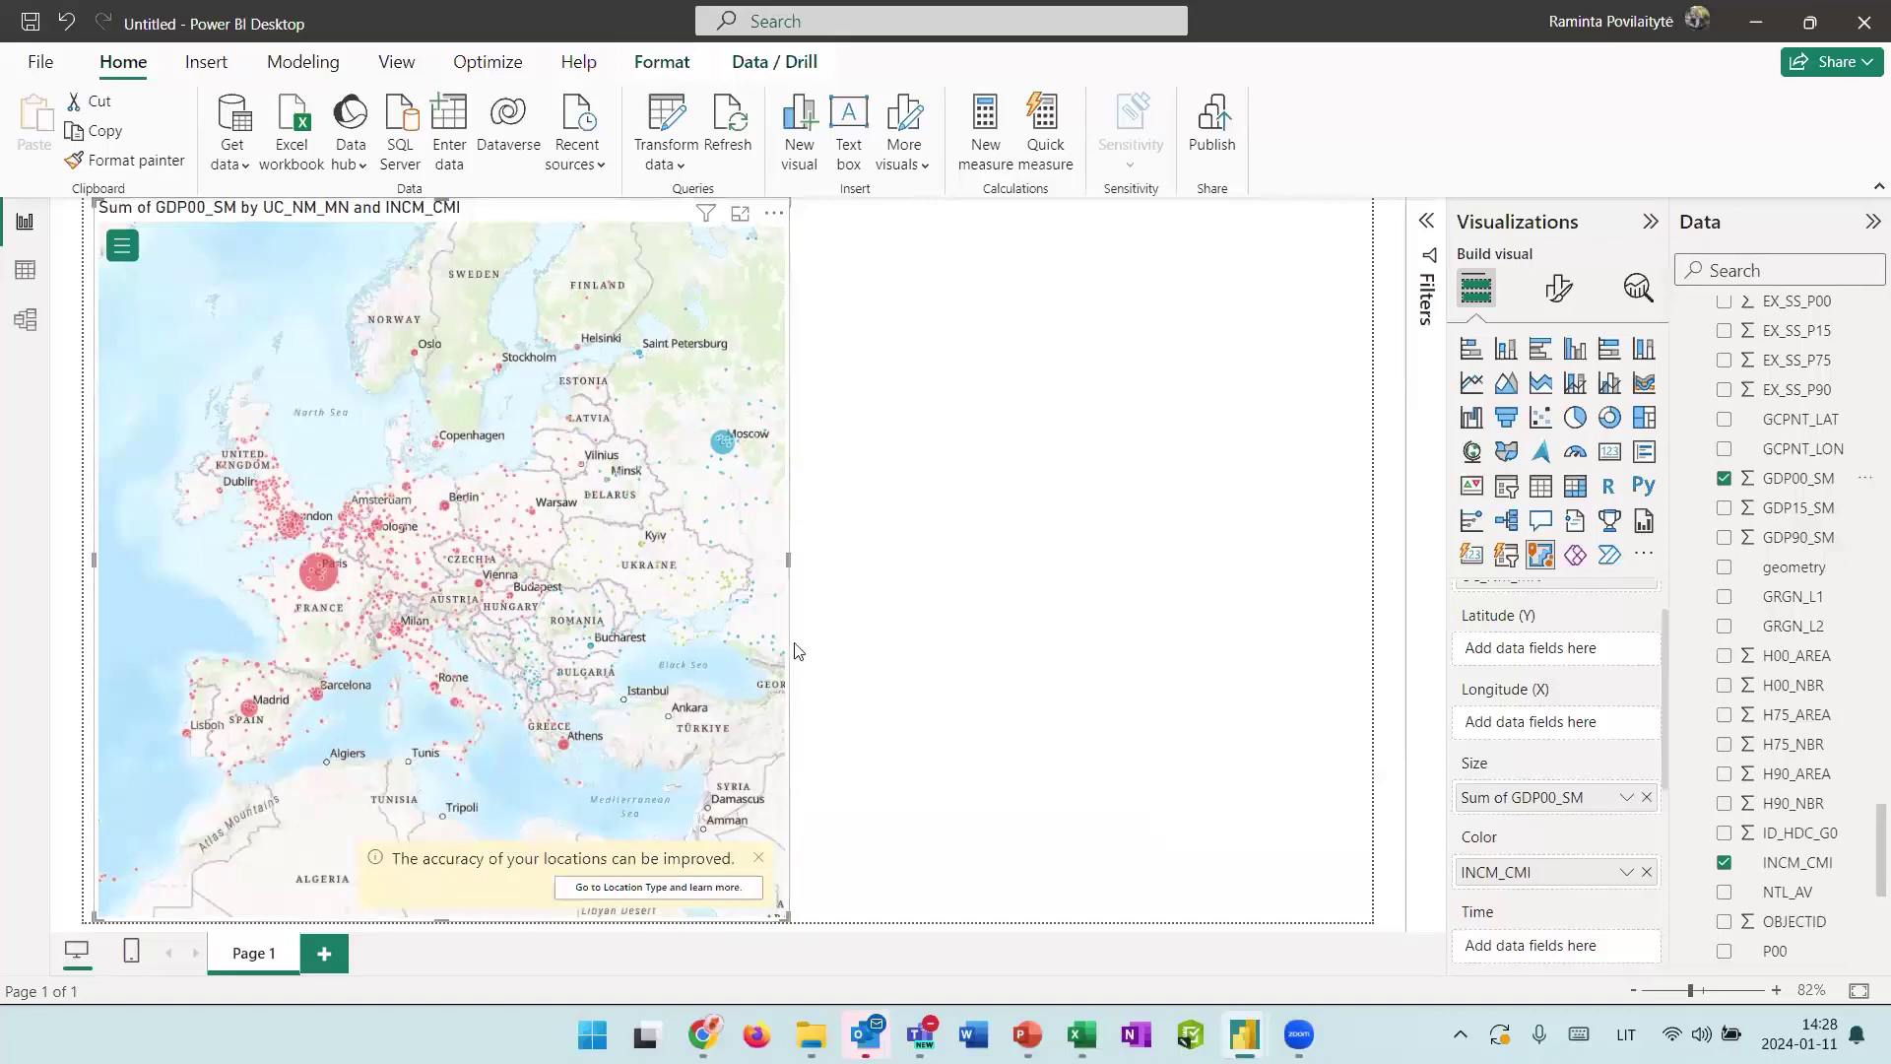
Set the UC_NM_MN layer's symbology to Type & Size
left_click(118, 253)
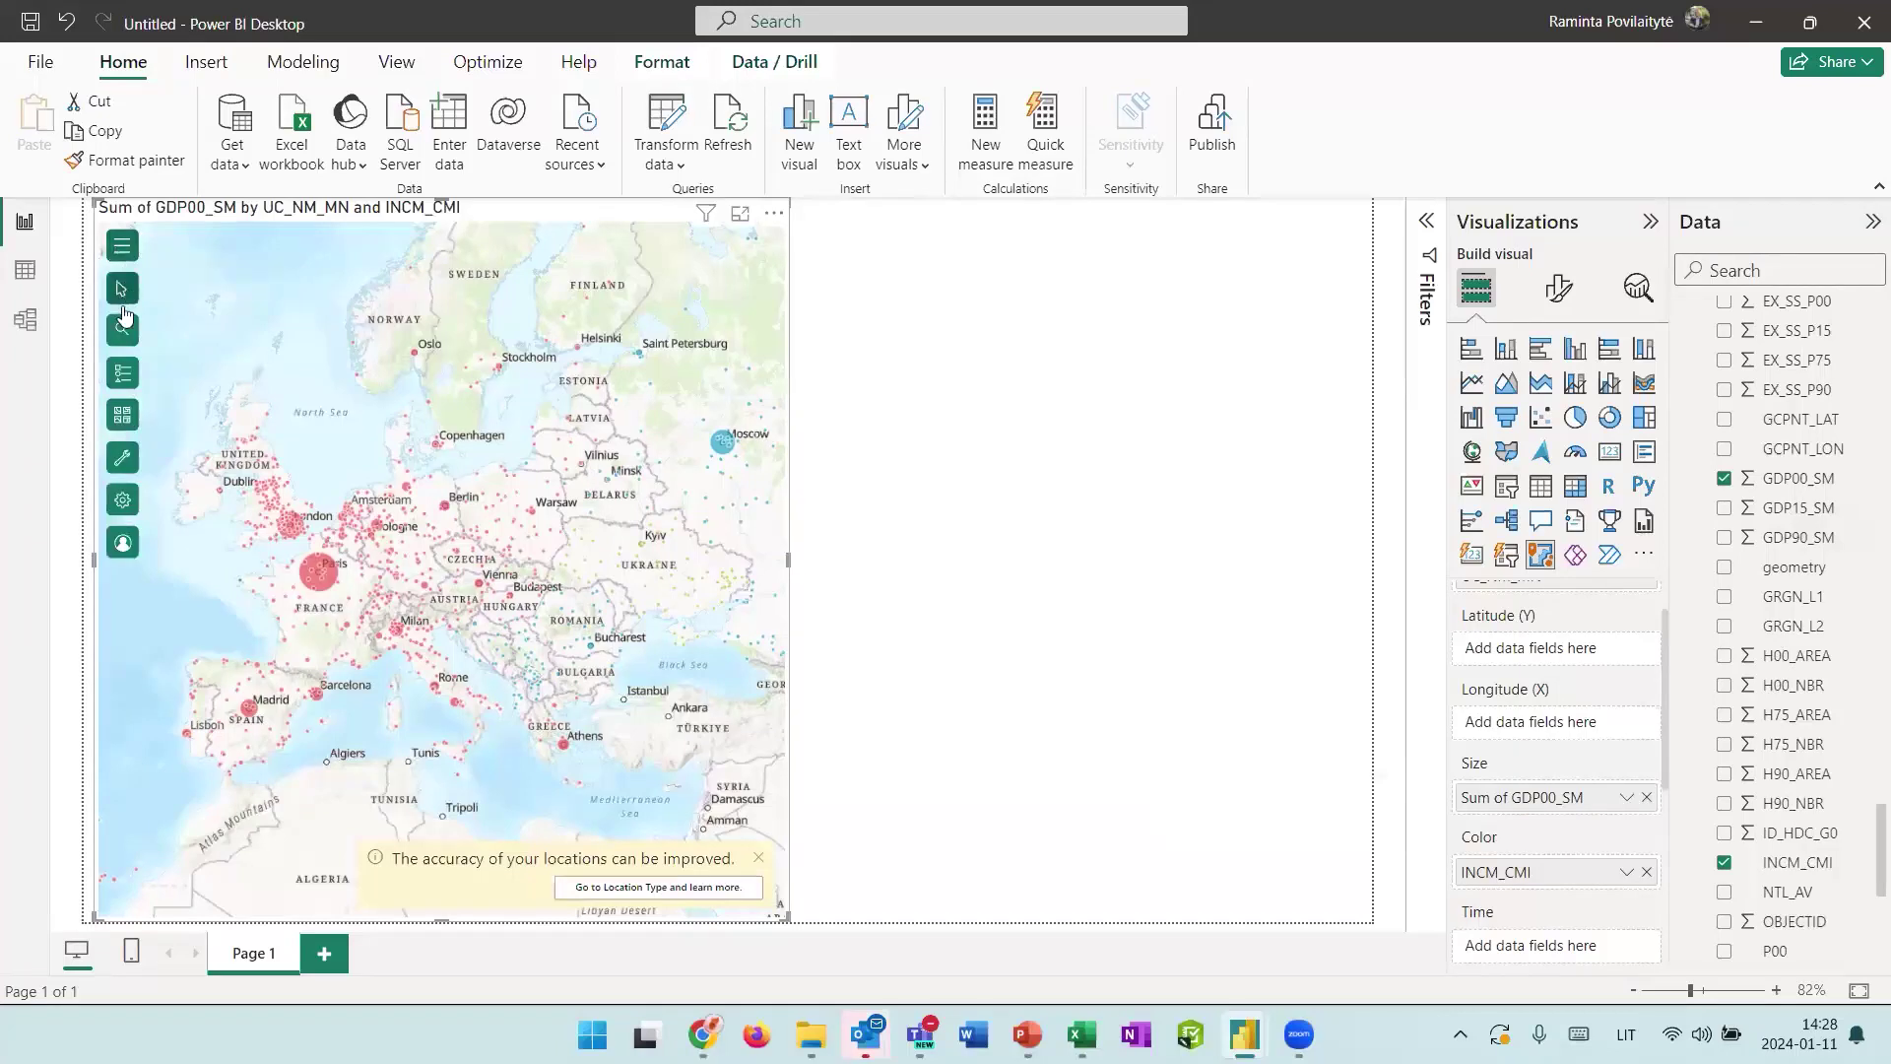
left_click(119, 380)
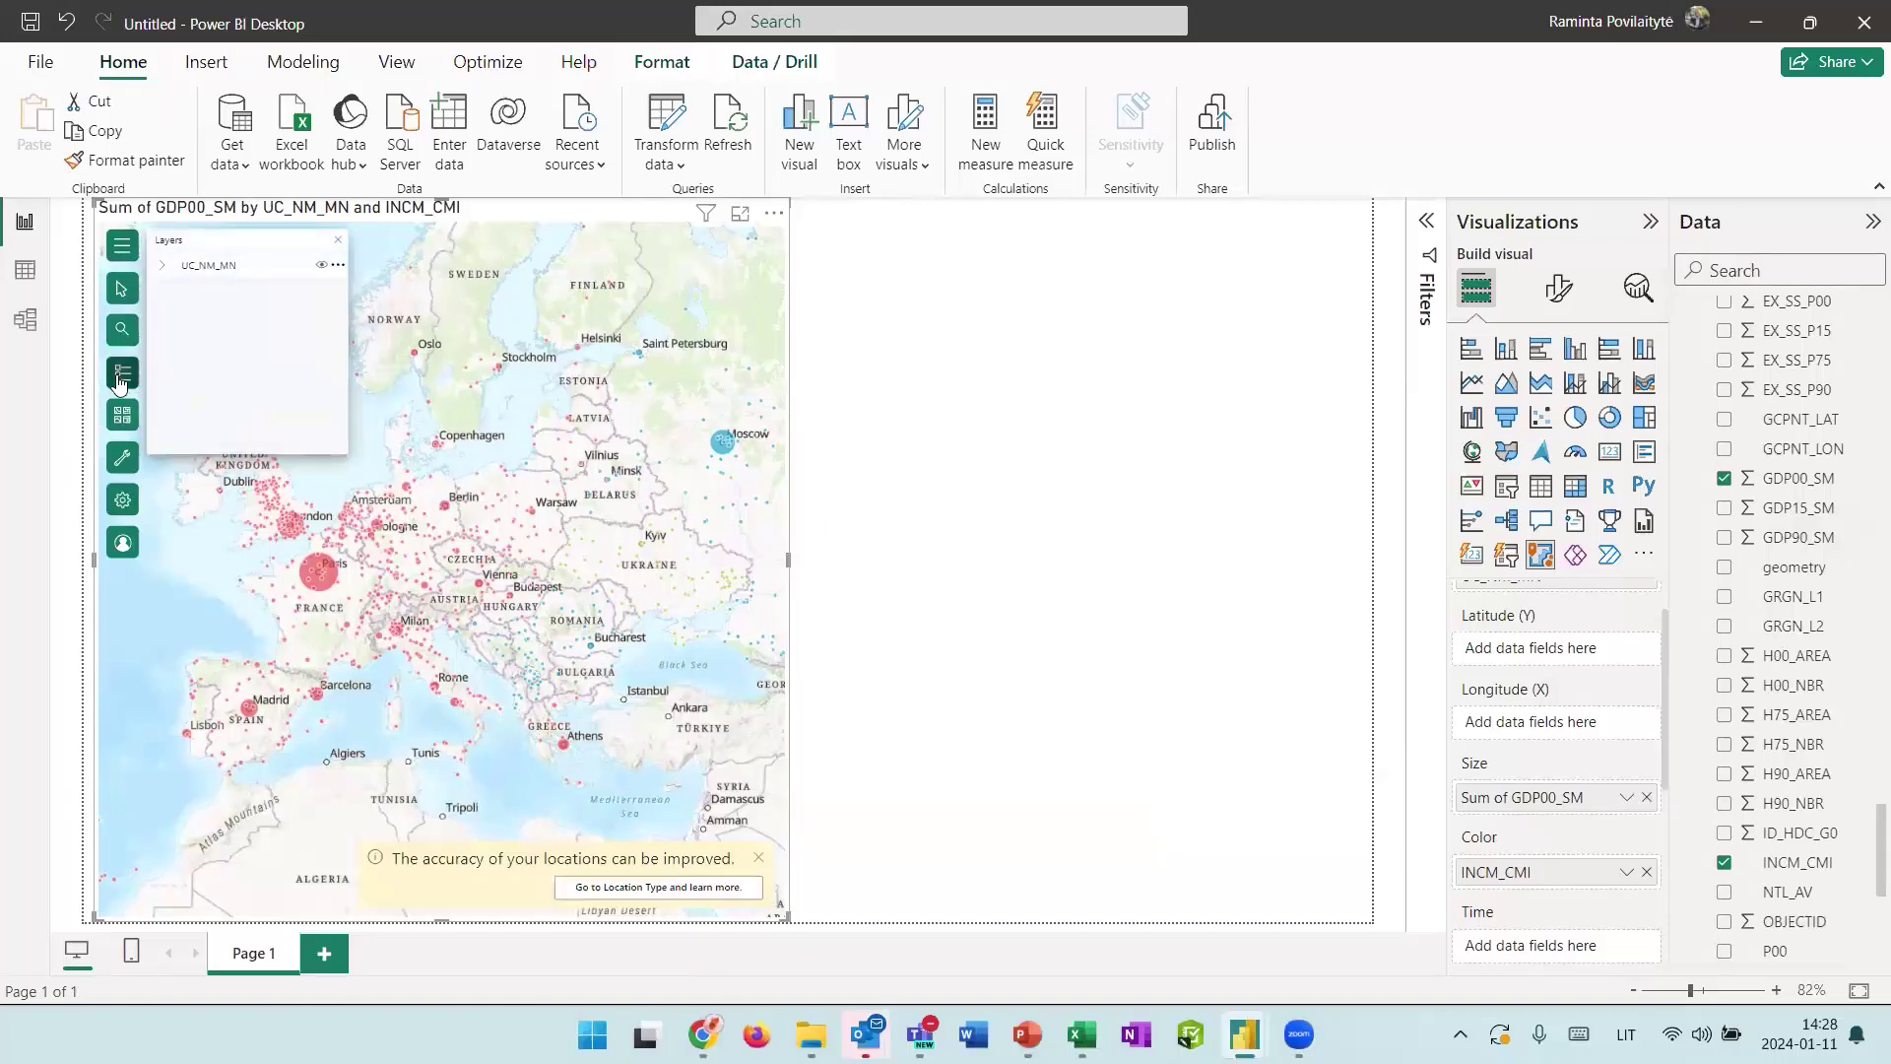
left_click(338, 269)
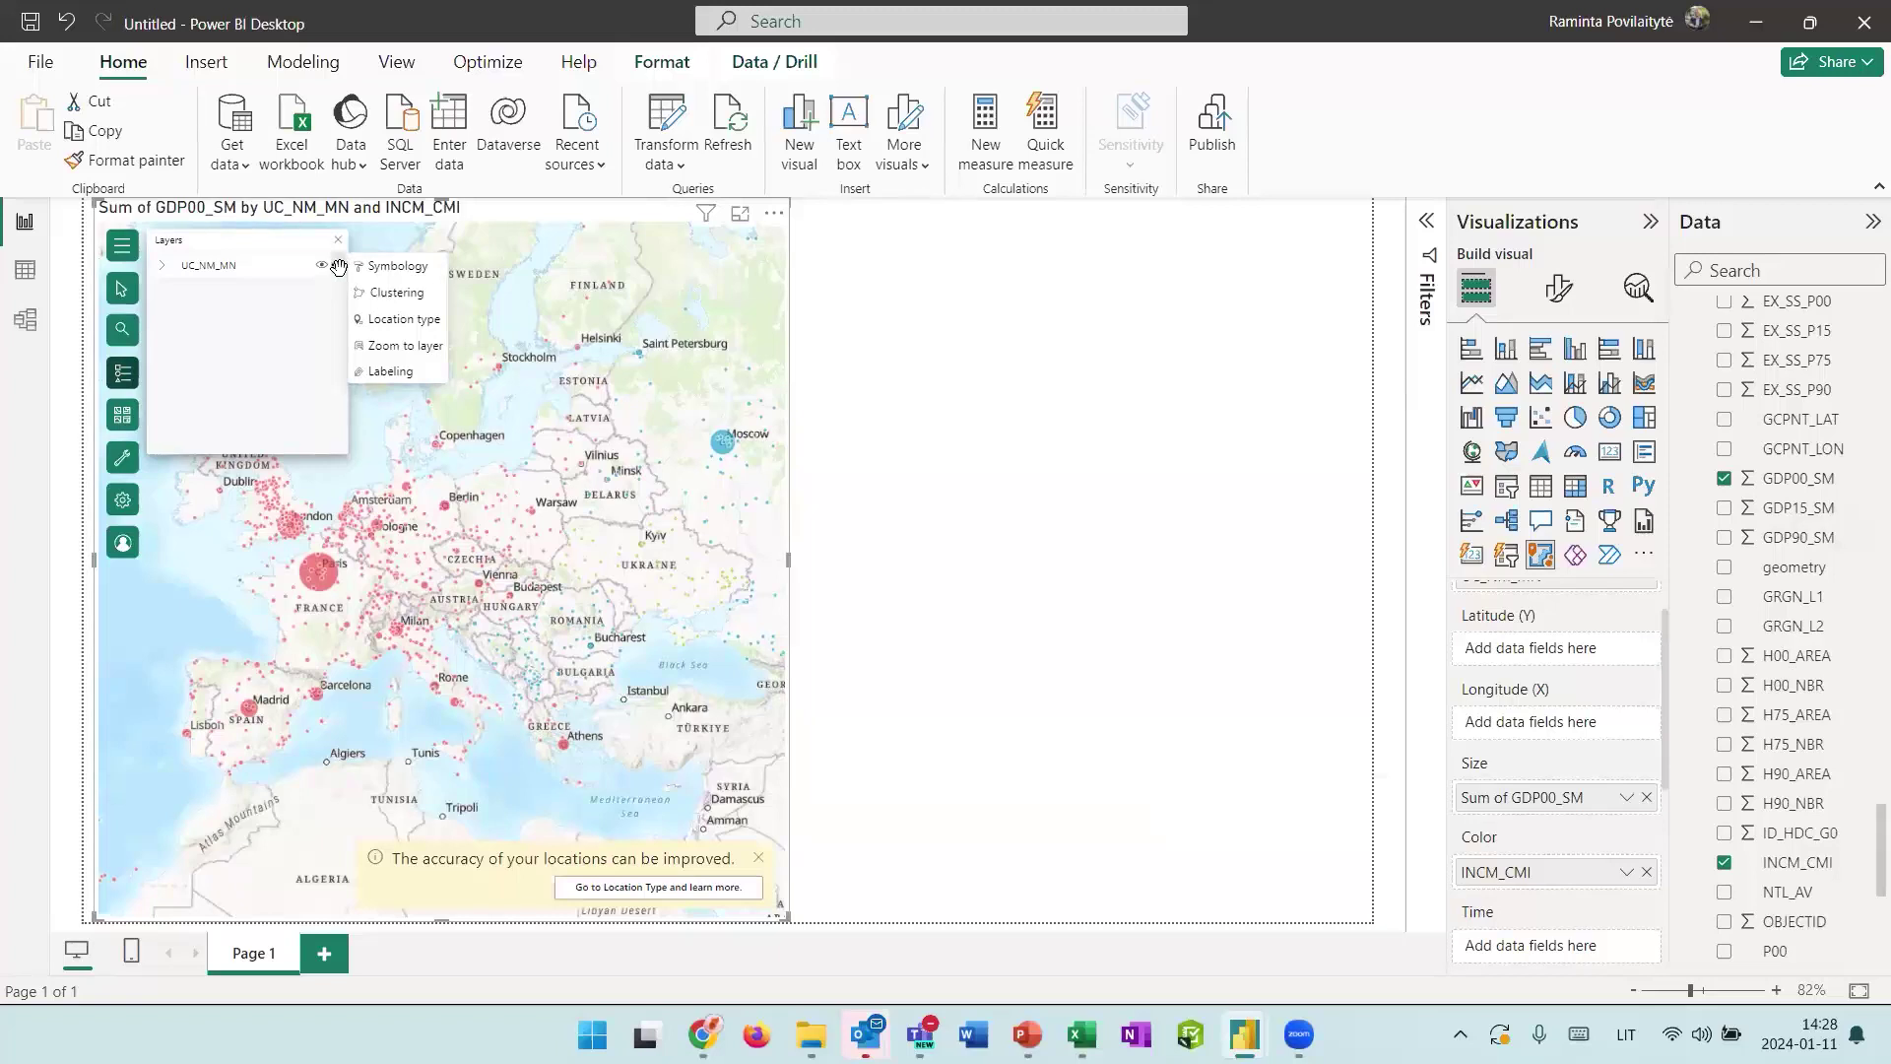
left_click(395, 266)
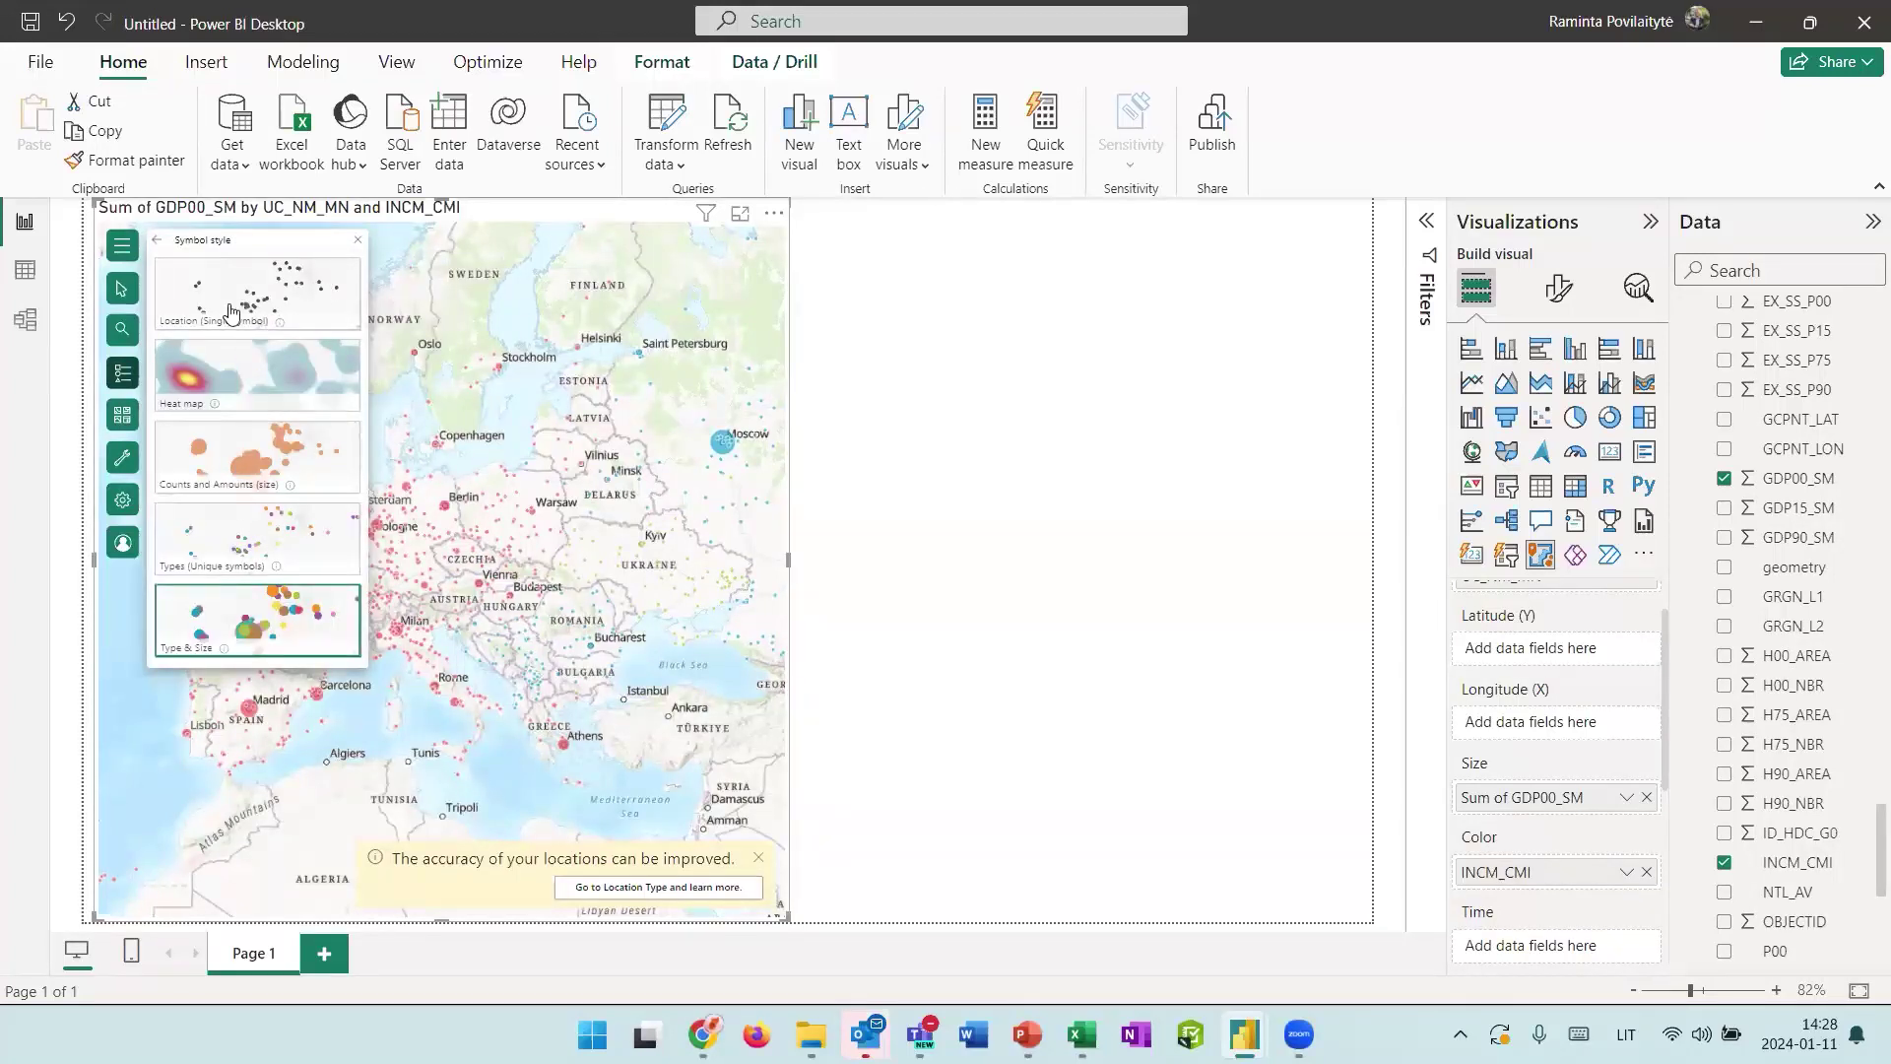
left_click(205, 648)
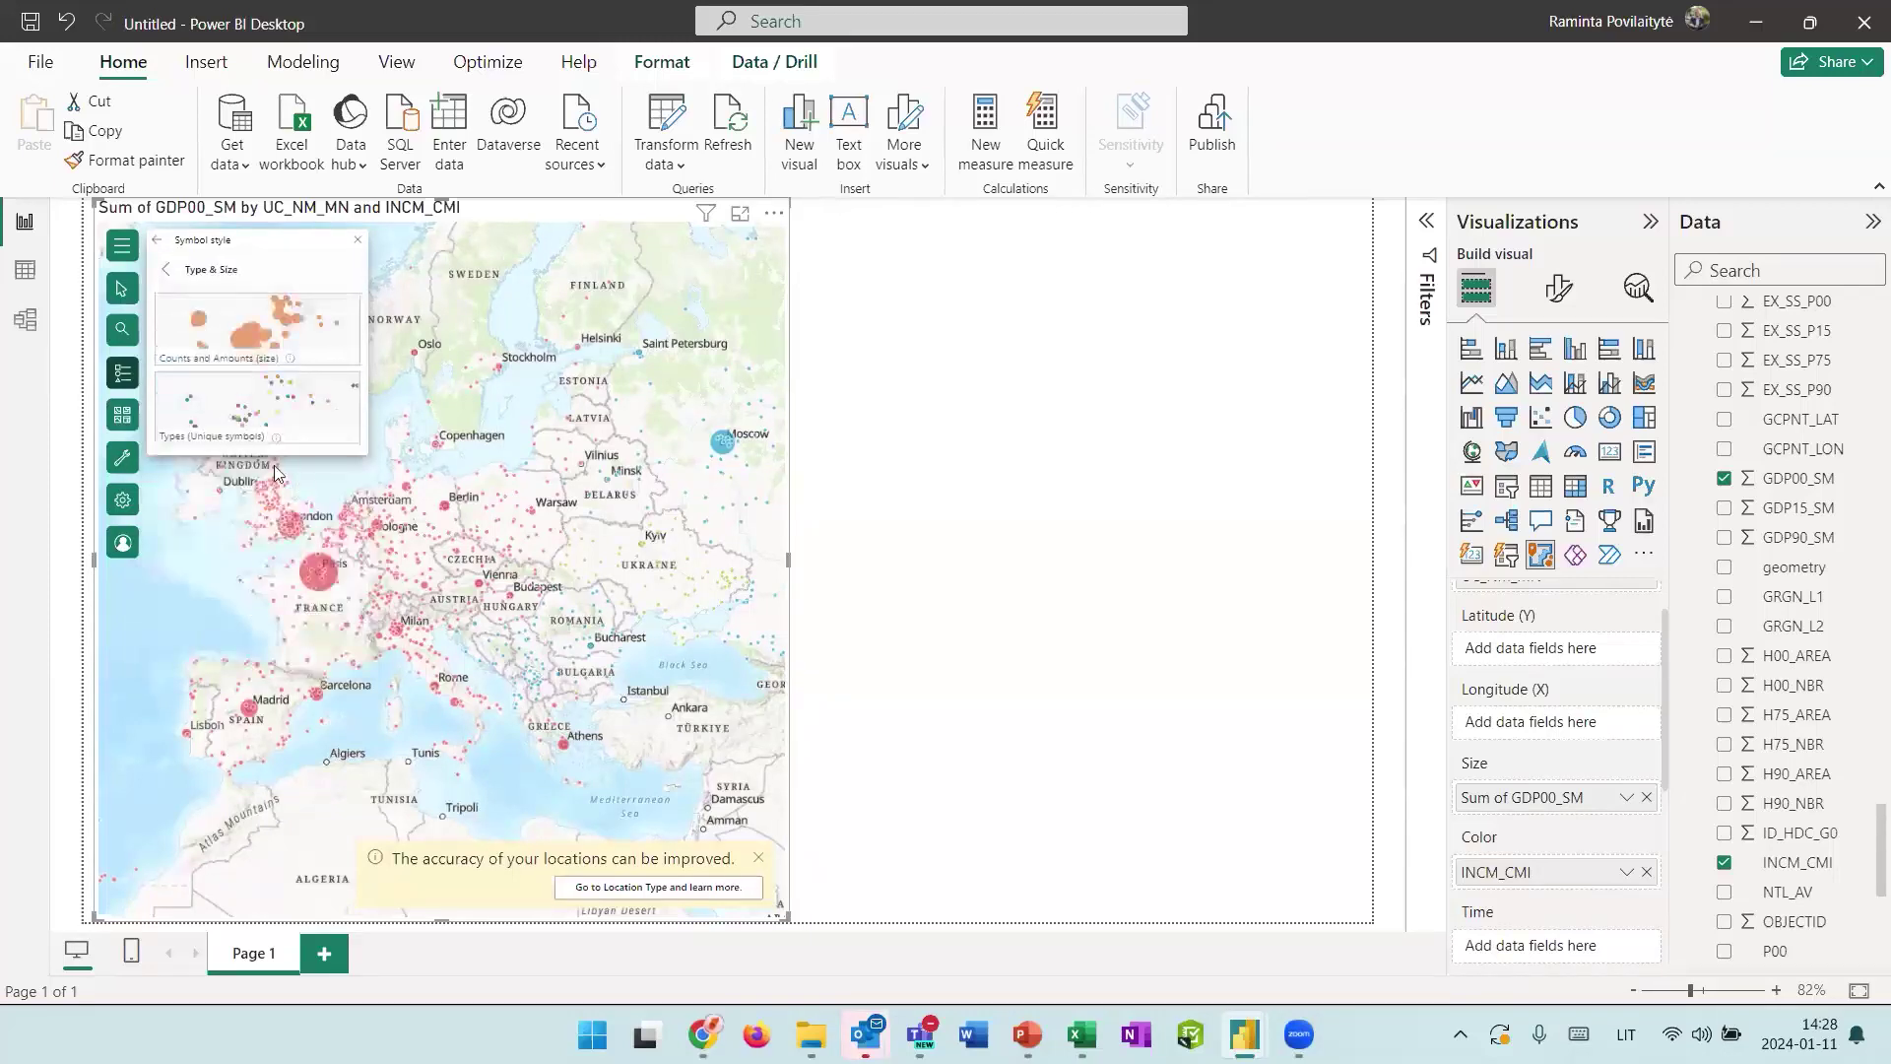
Raise the Counts and Amounts size range to a 9–60 minimum-to-maximum circle size
left_click(228, 359)
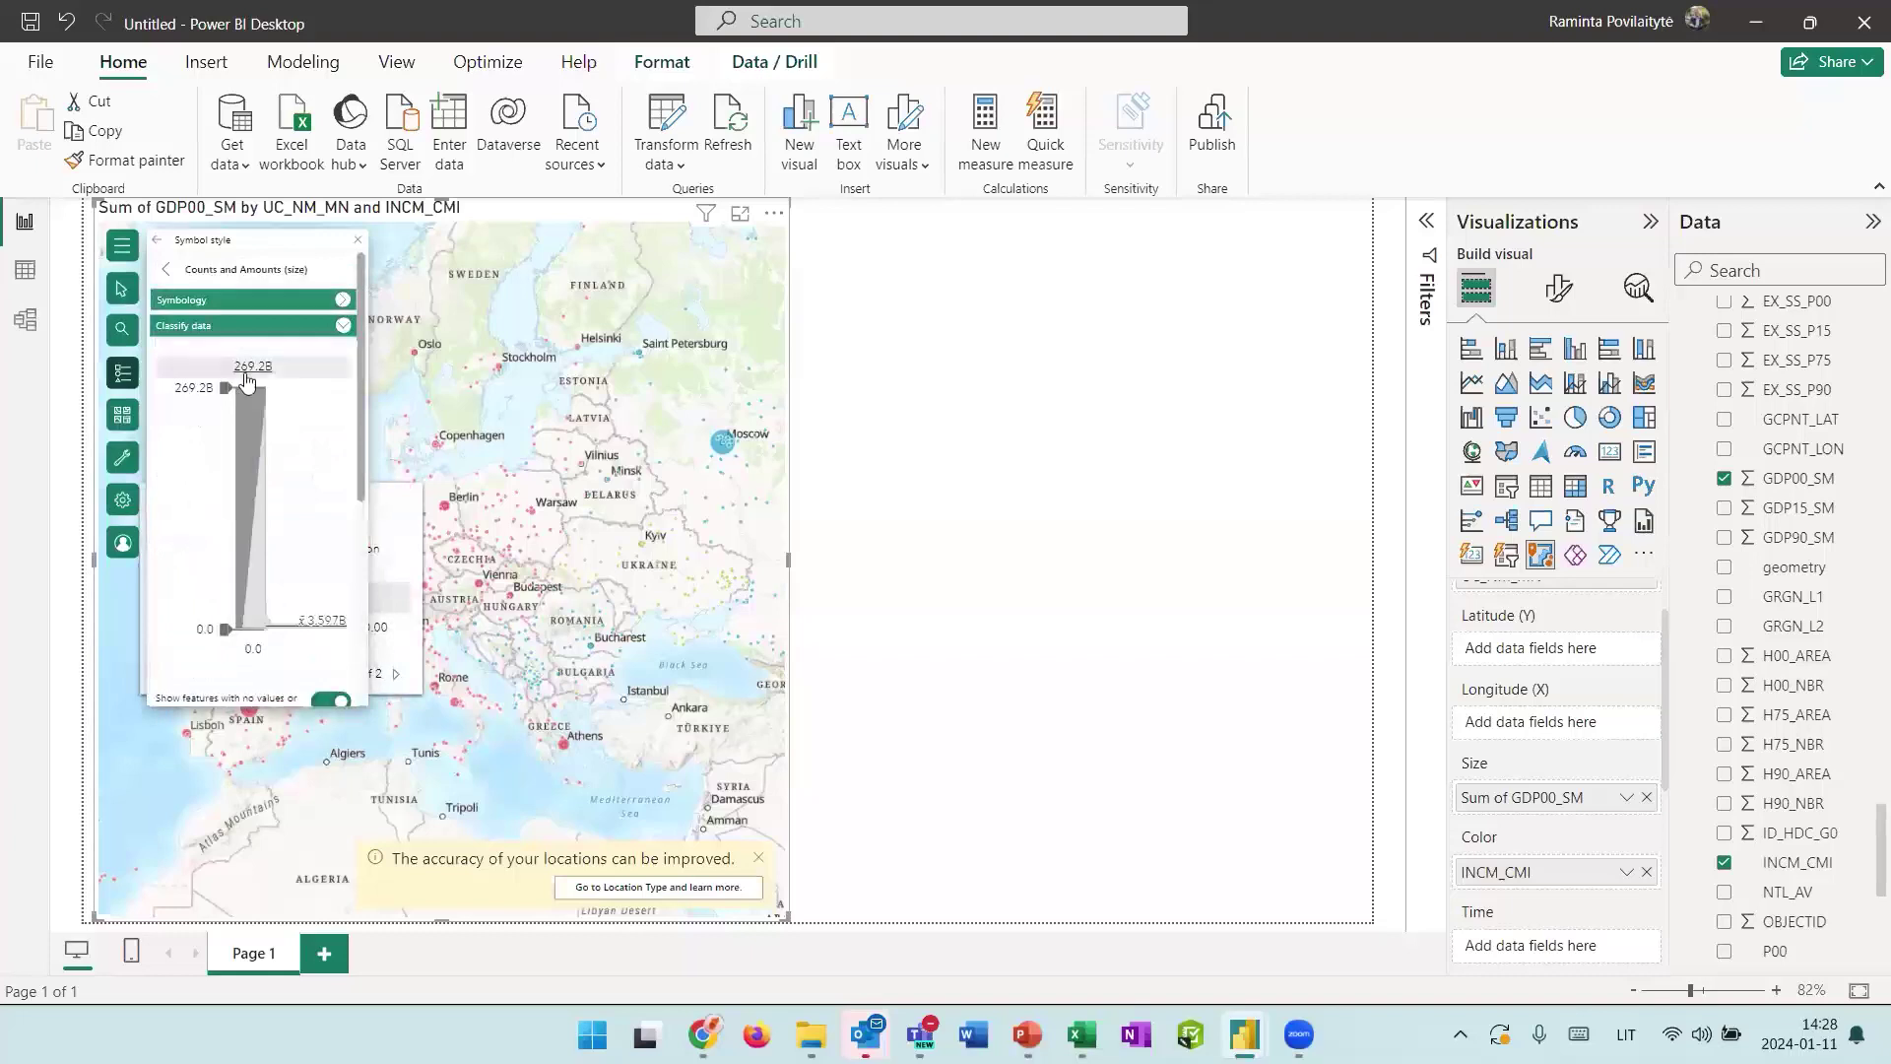
scroll(314, 477, "down", 2)
scroll(313, 477, "down", 3)
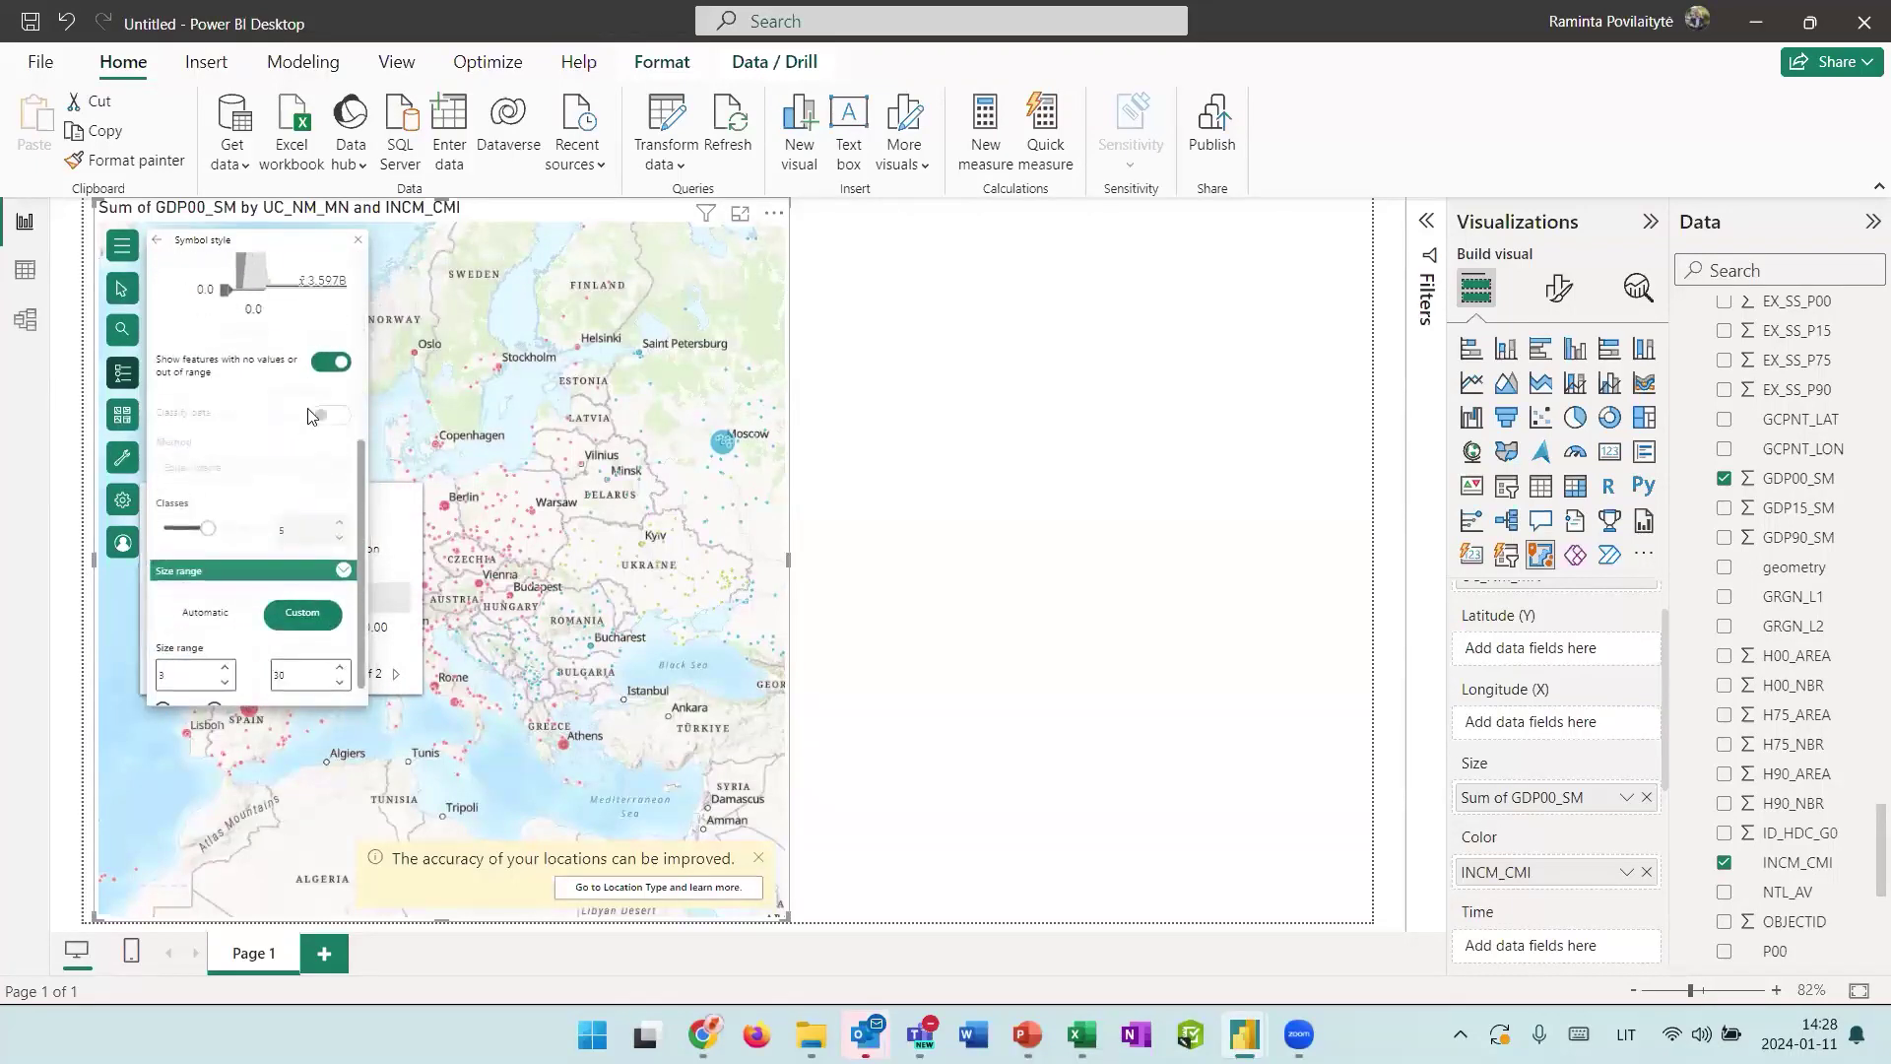
scroll(232, 542, "down", 1)
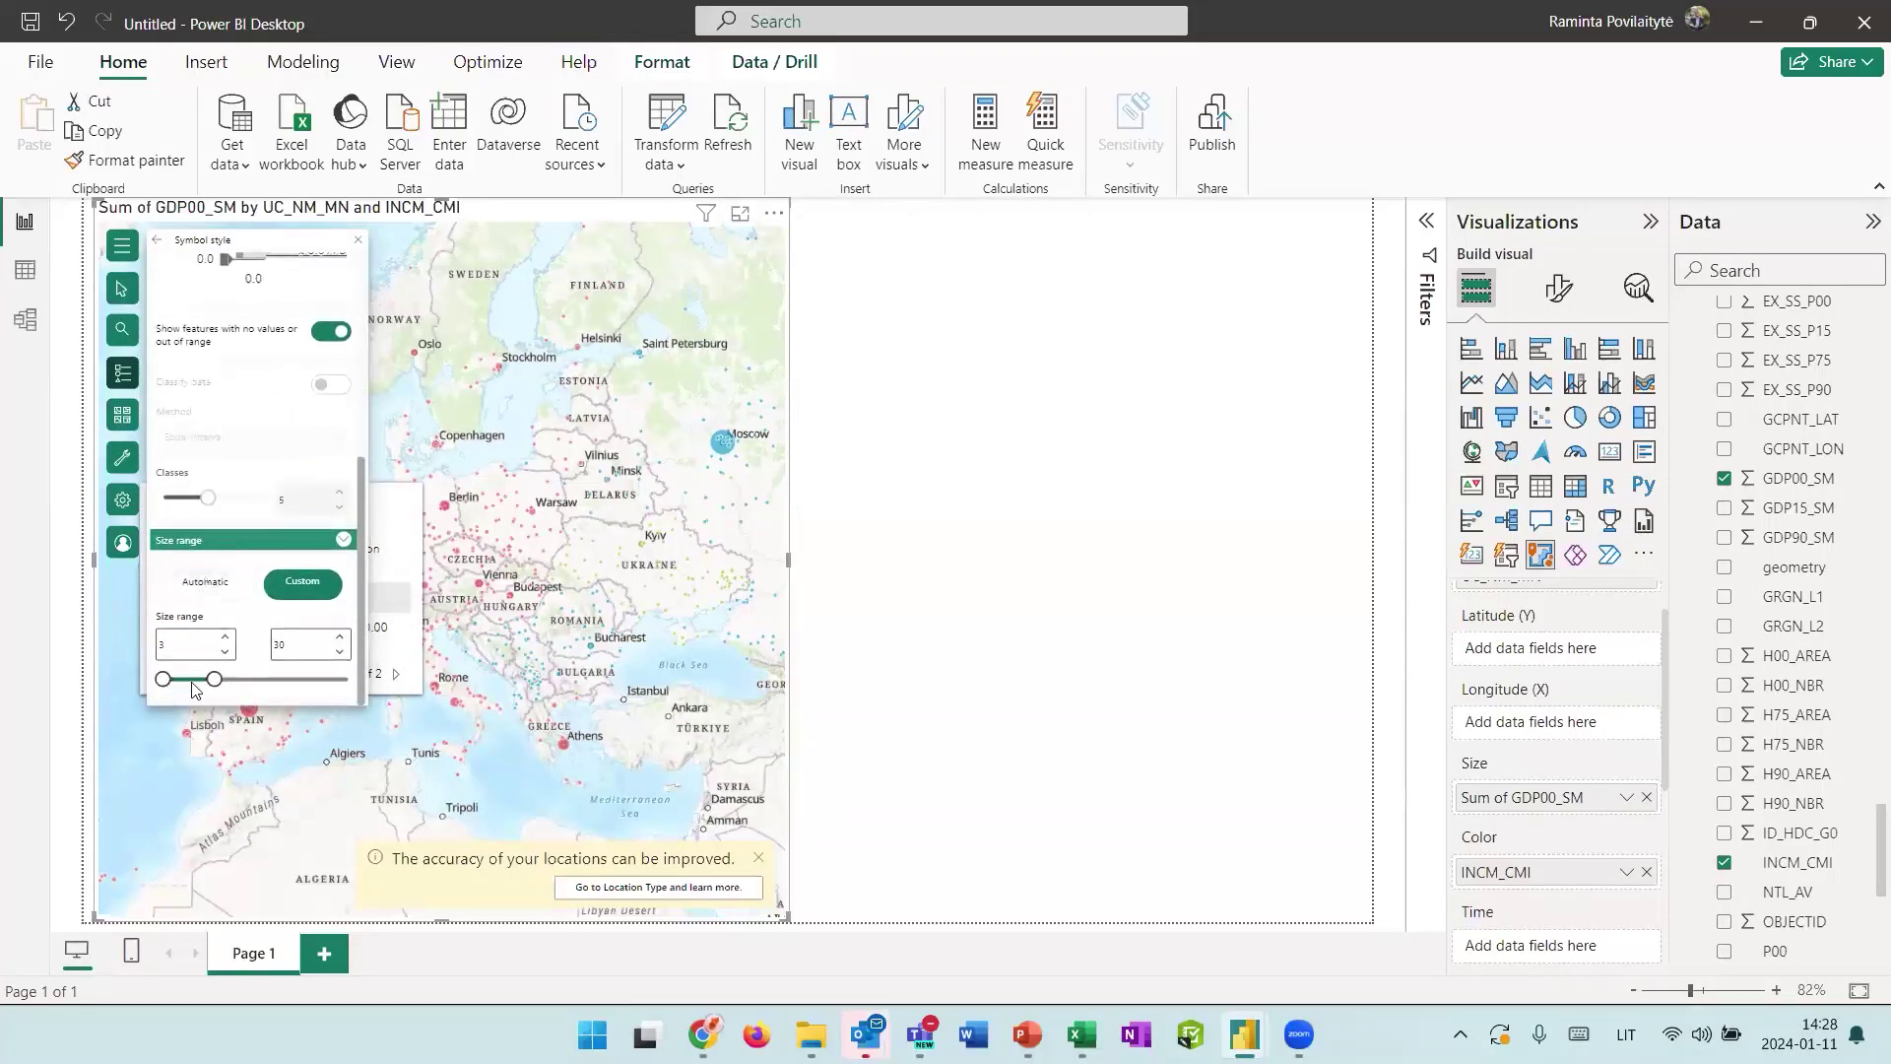
left_click_drag(168, 687, 264, 680)
scroll(273, 435, "up", 3)
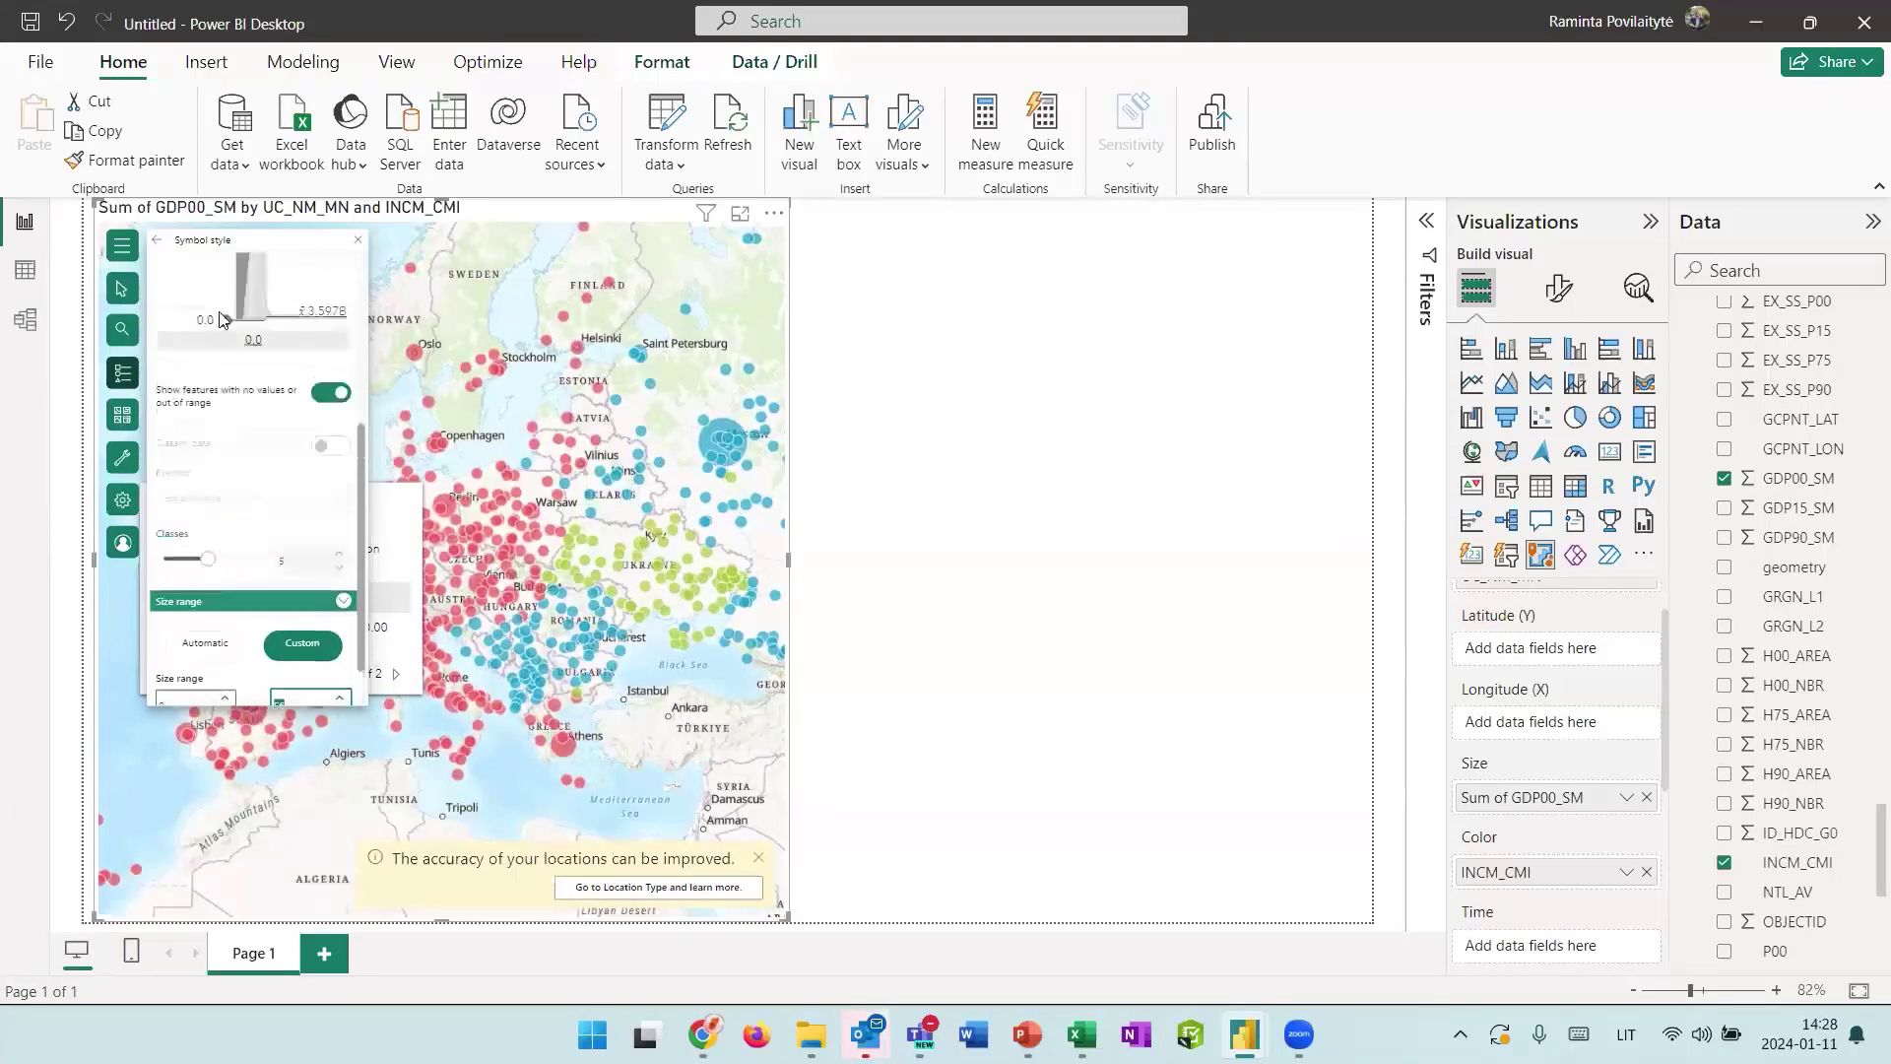
left_click(156, 239)
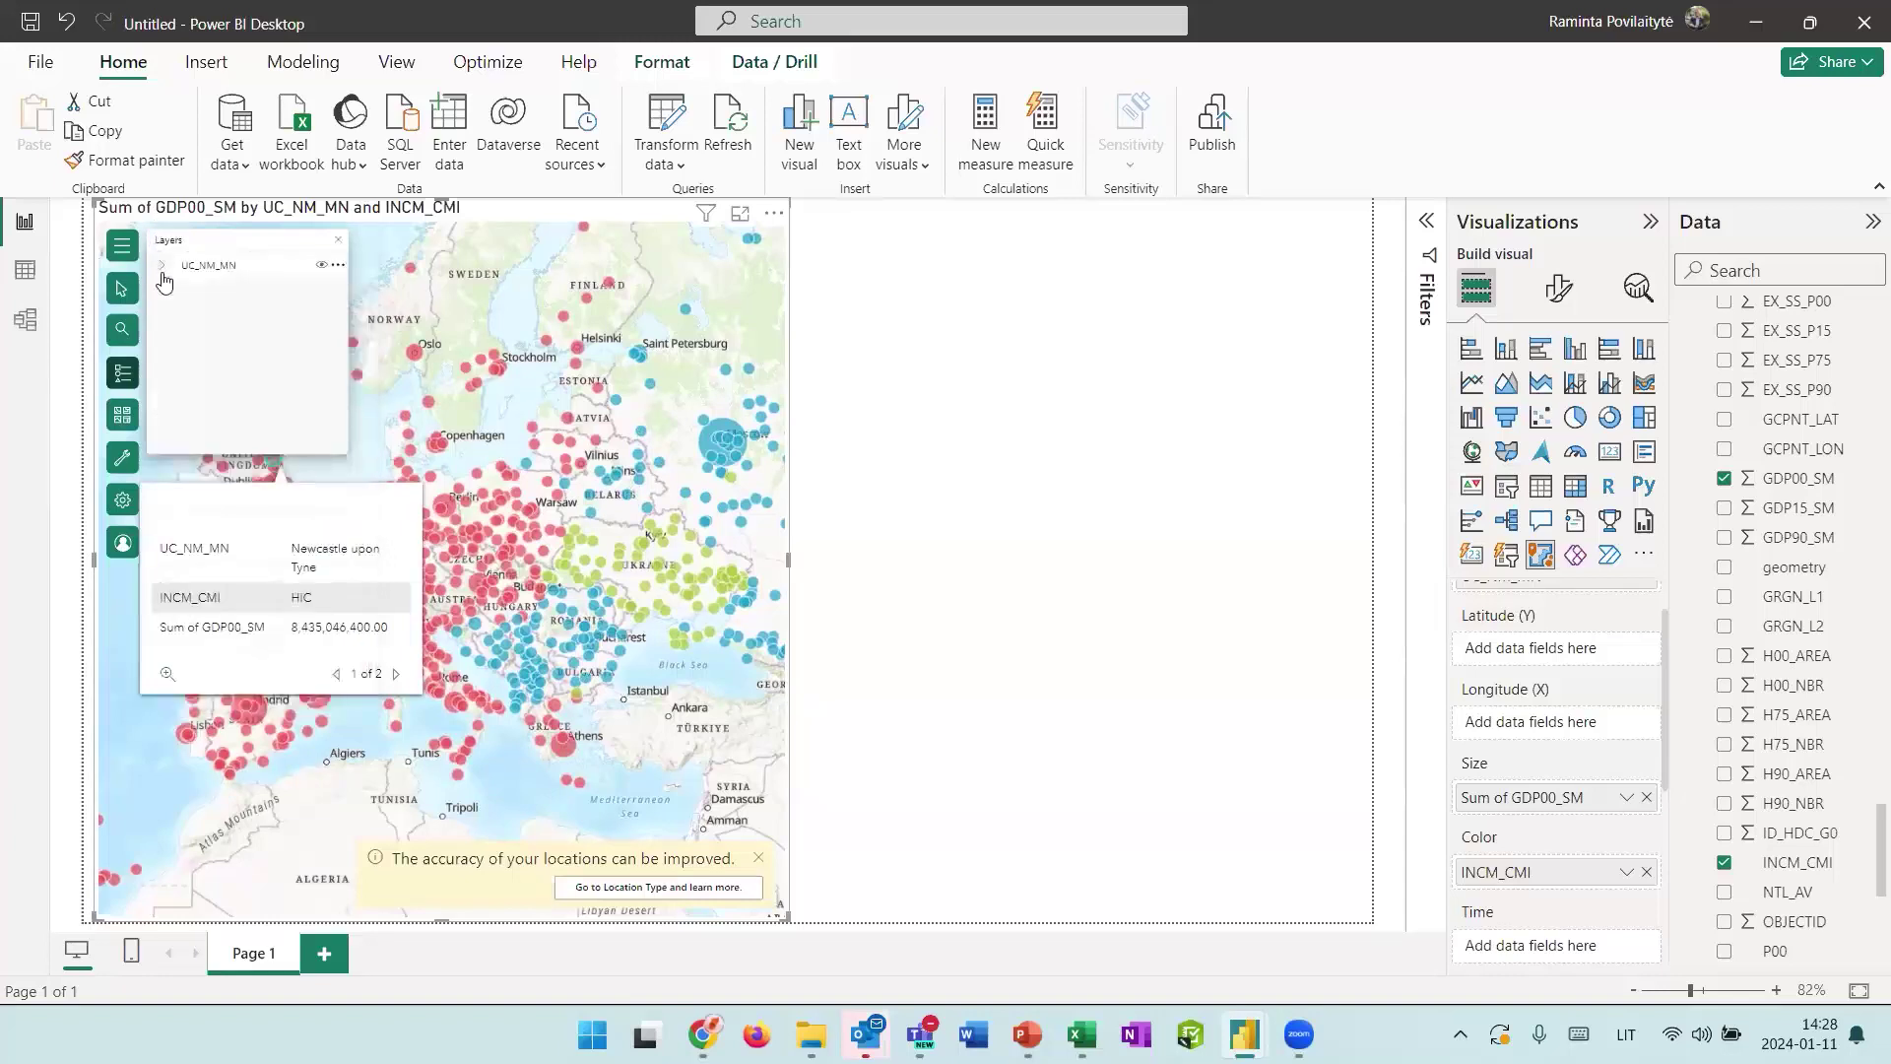
Change the HIC income category's symbol fill to green
left_click(338, 265)
left_click(384, 273)
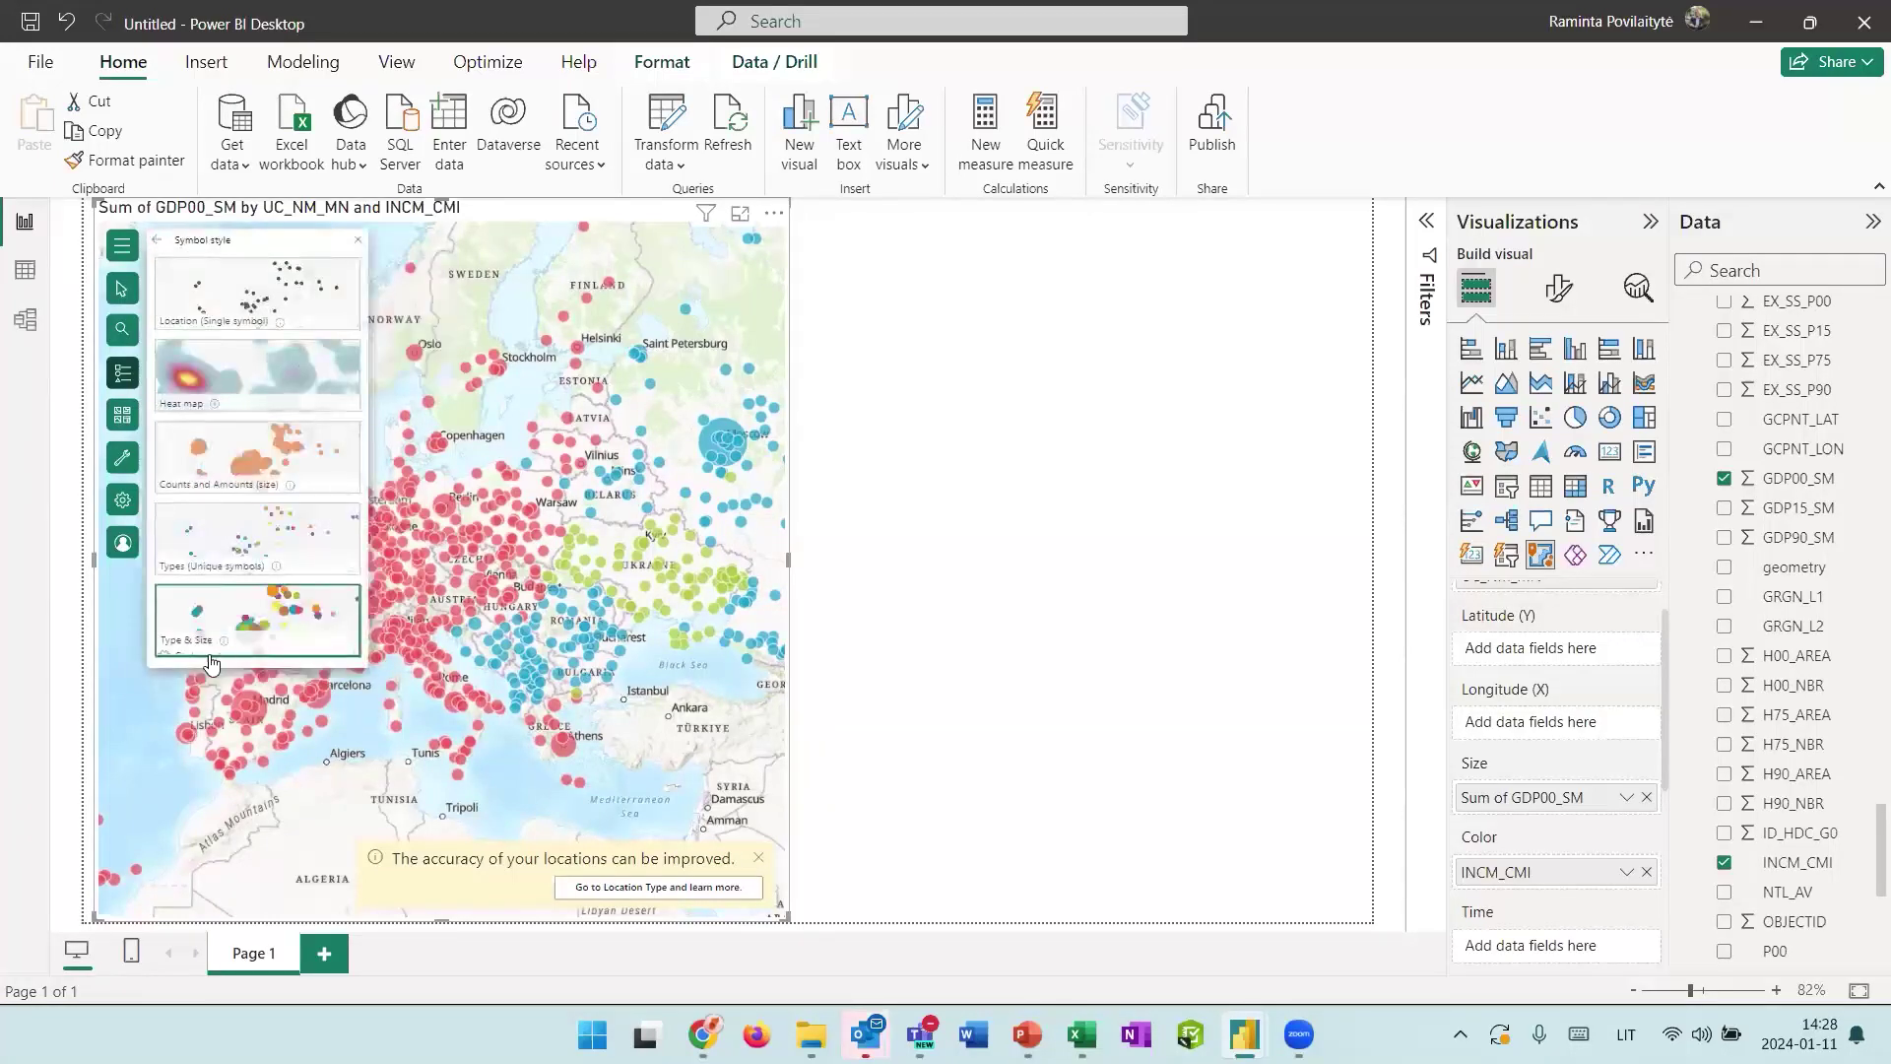
left_click(236, 635)
left_click(248, 438)
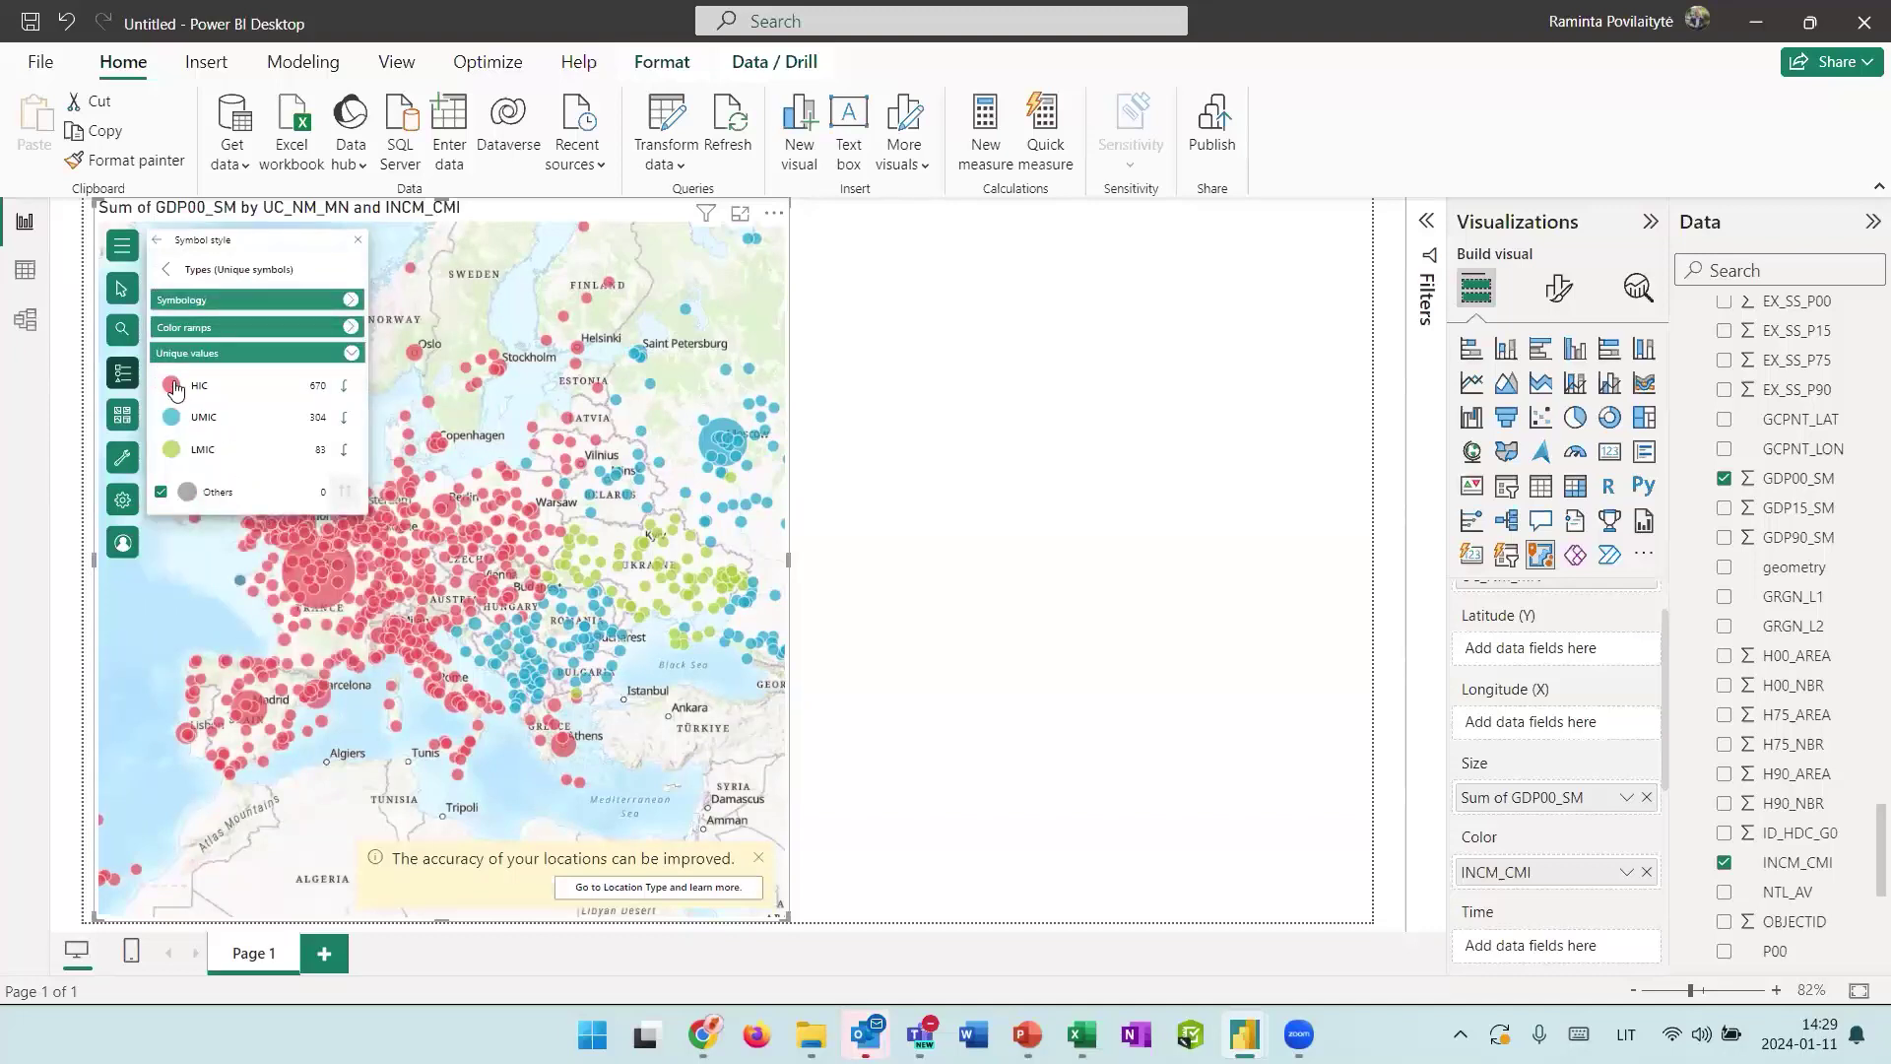
left_click(172, 386)
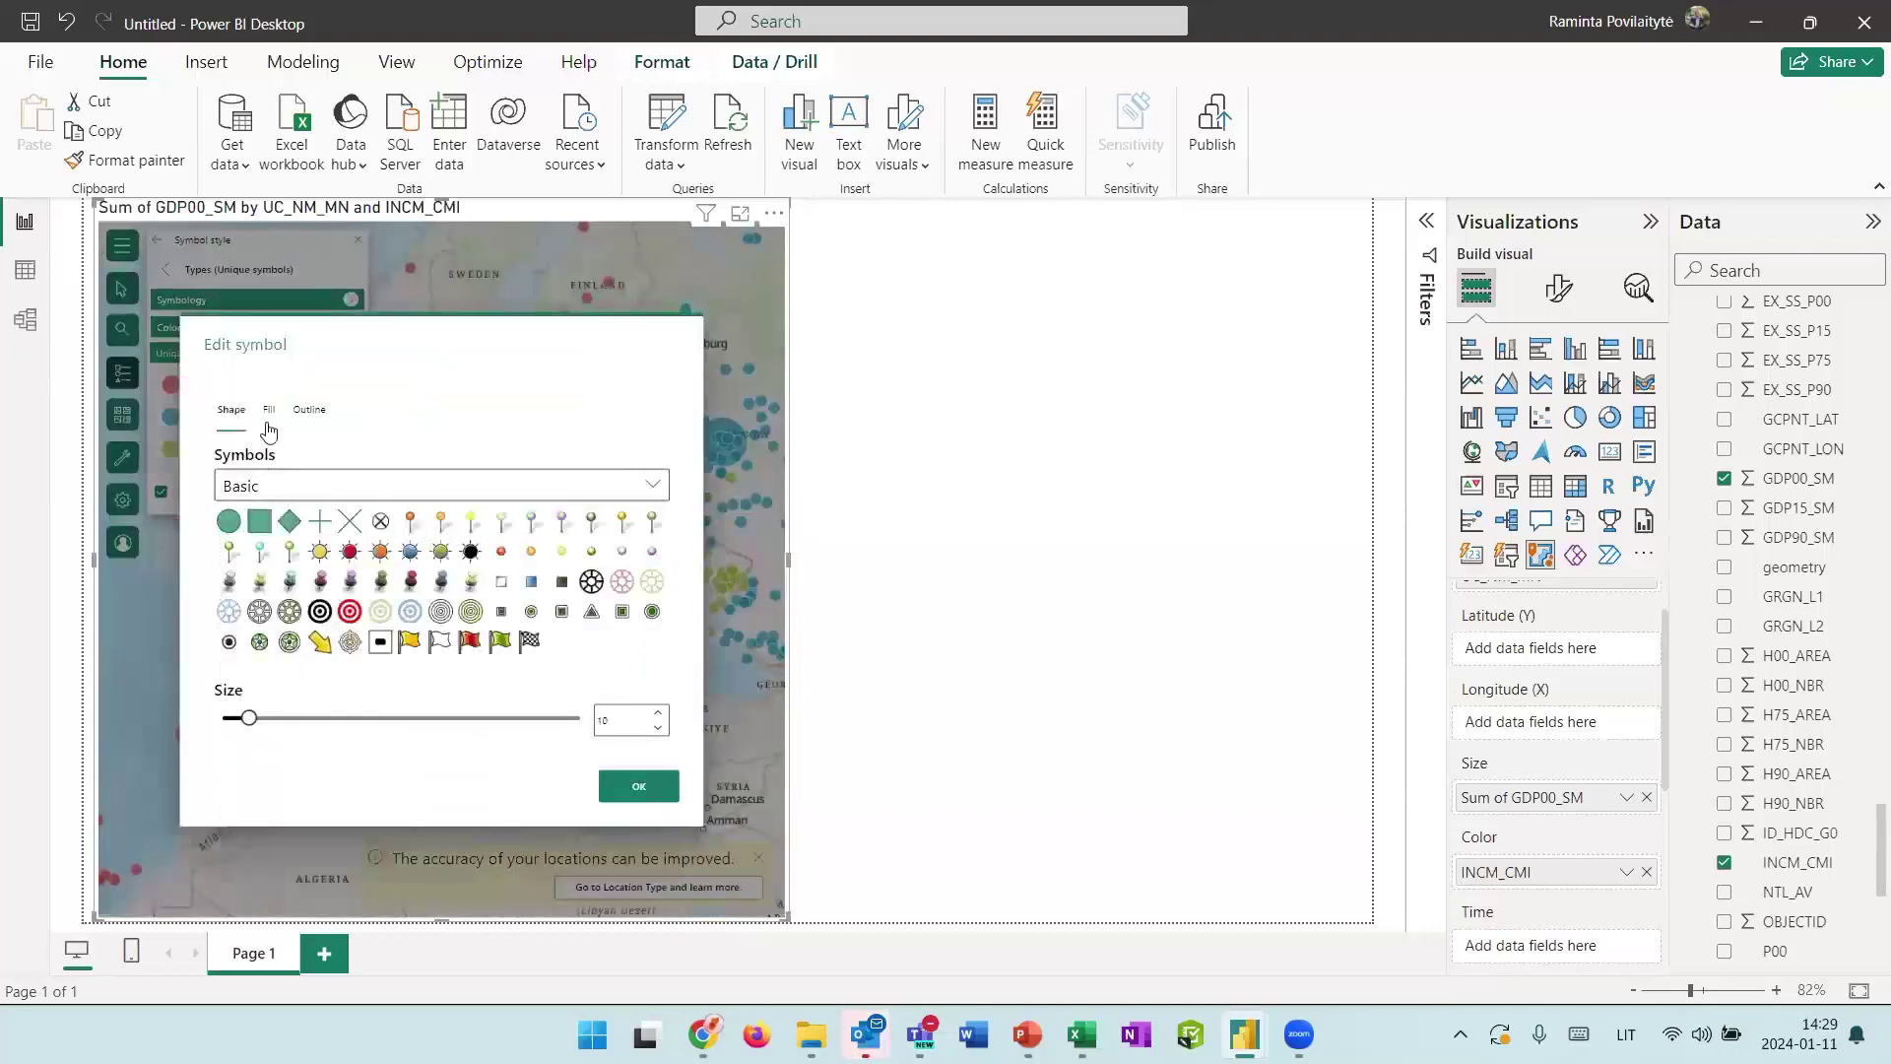
left_click(277, 420)
left_click(380, 655)
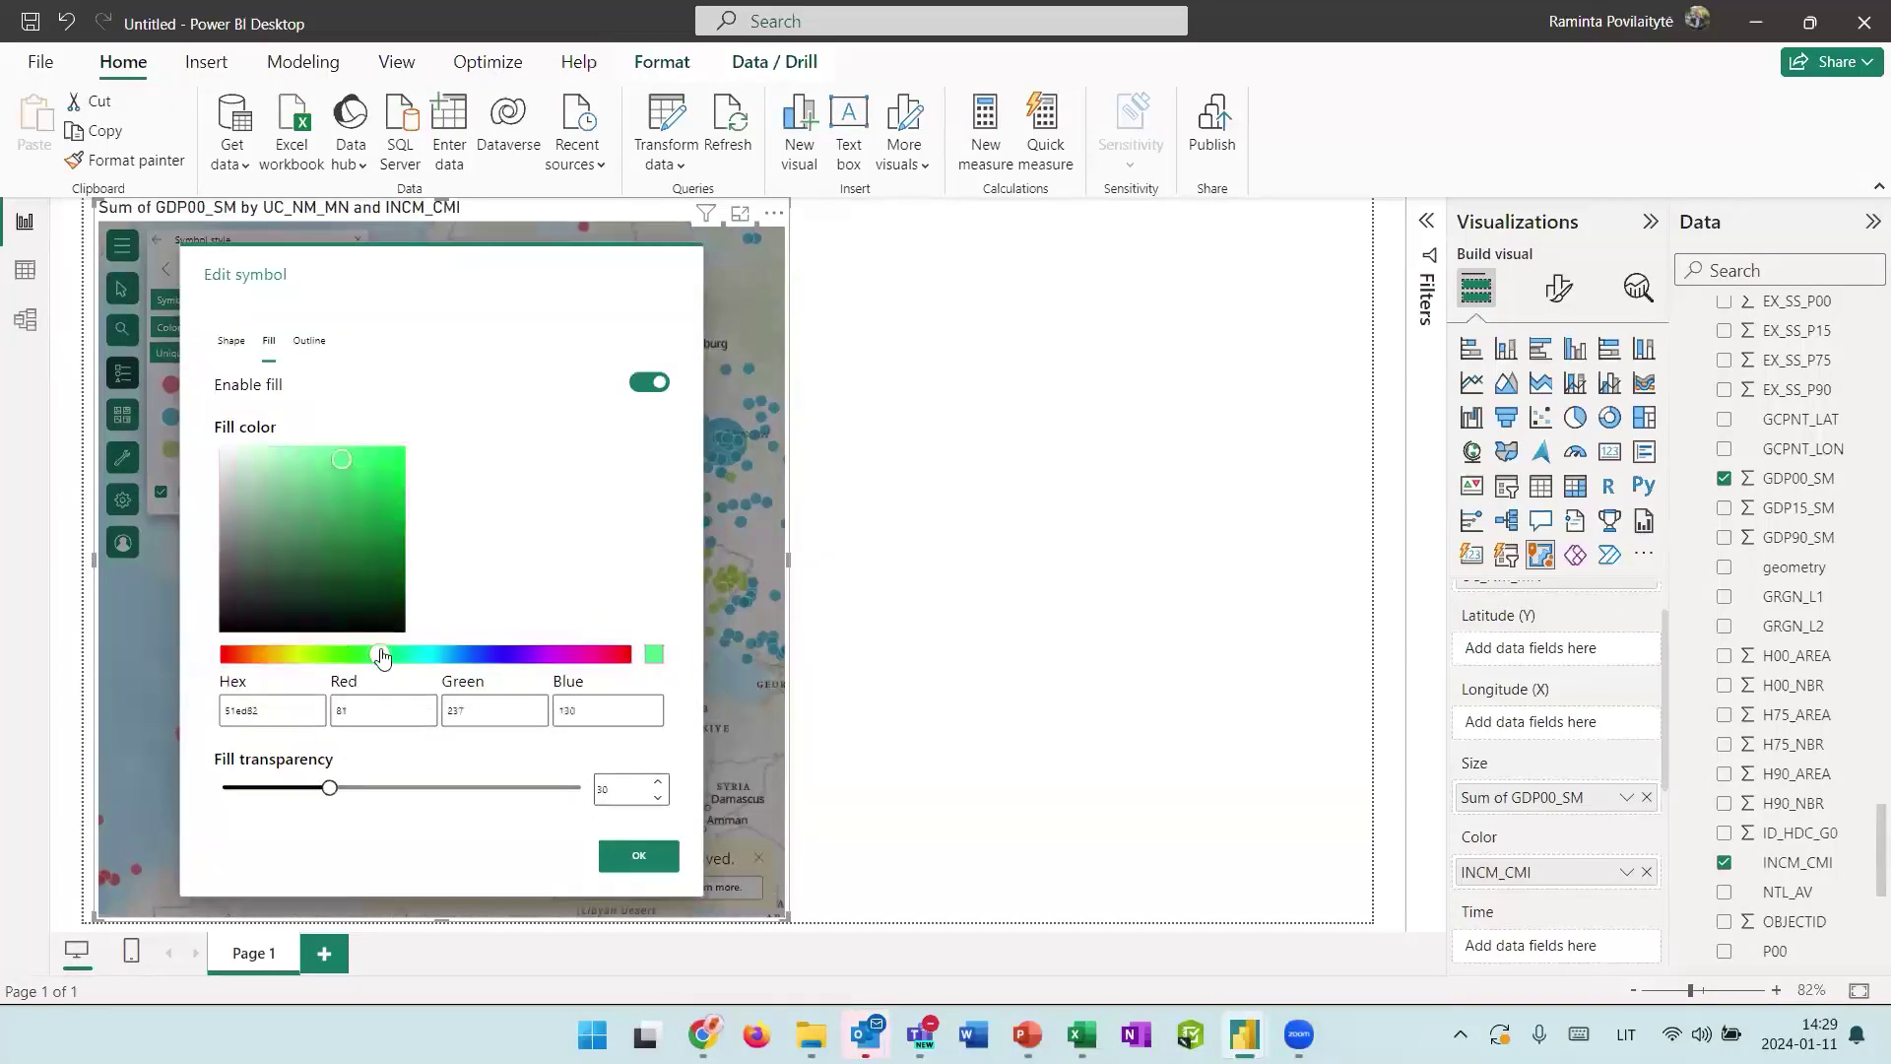
left_click(638, 855)
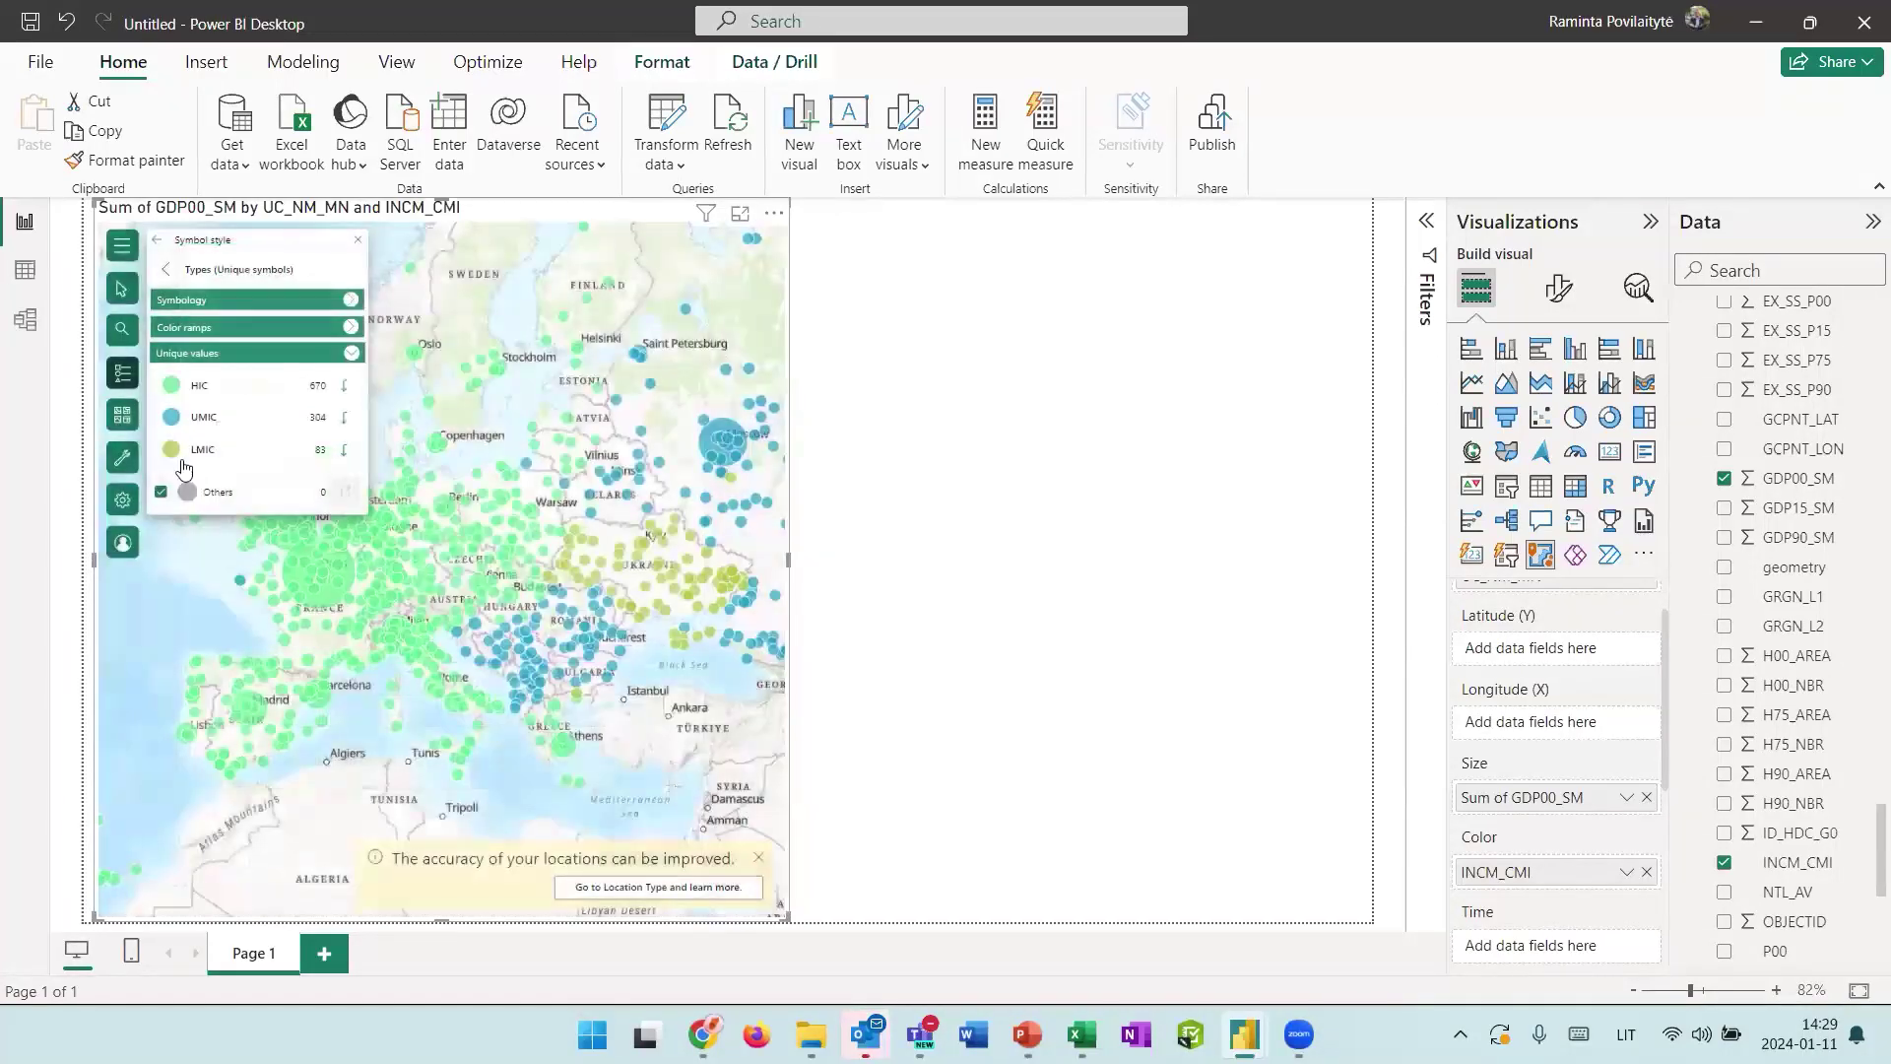
Give the LMIC income category a light orange symbol fill
left_click(173, 449)
left_click(269, 409)
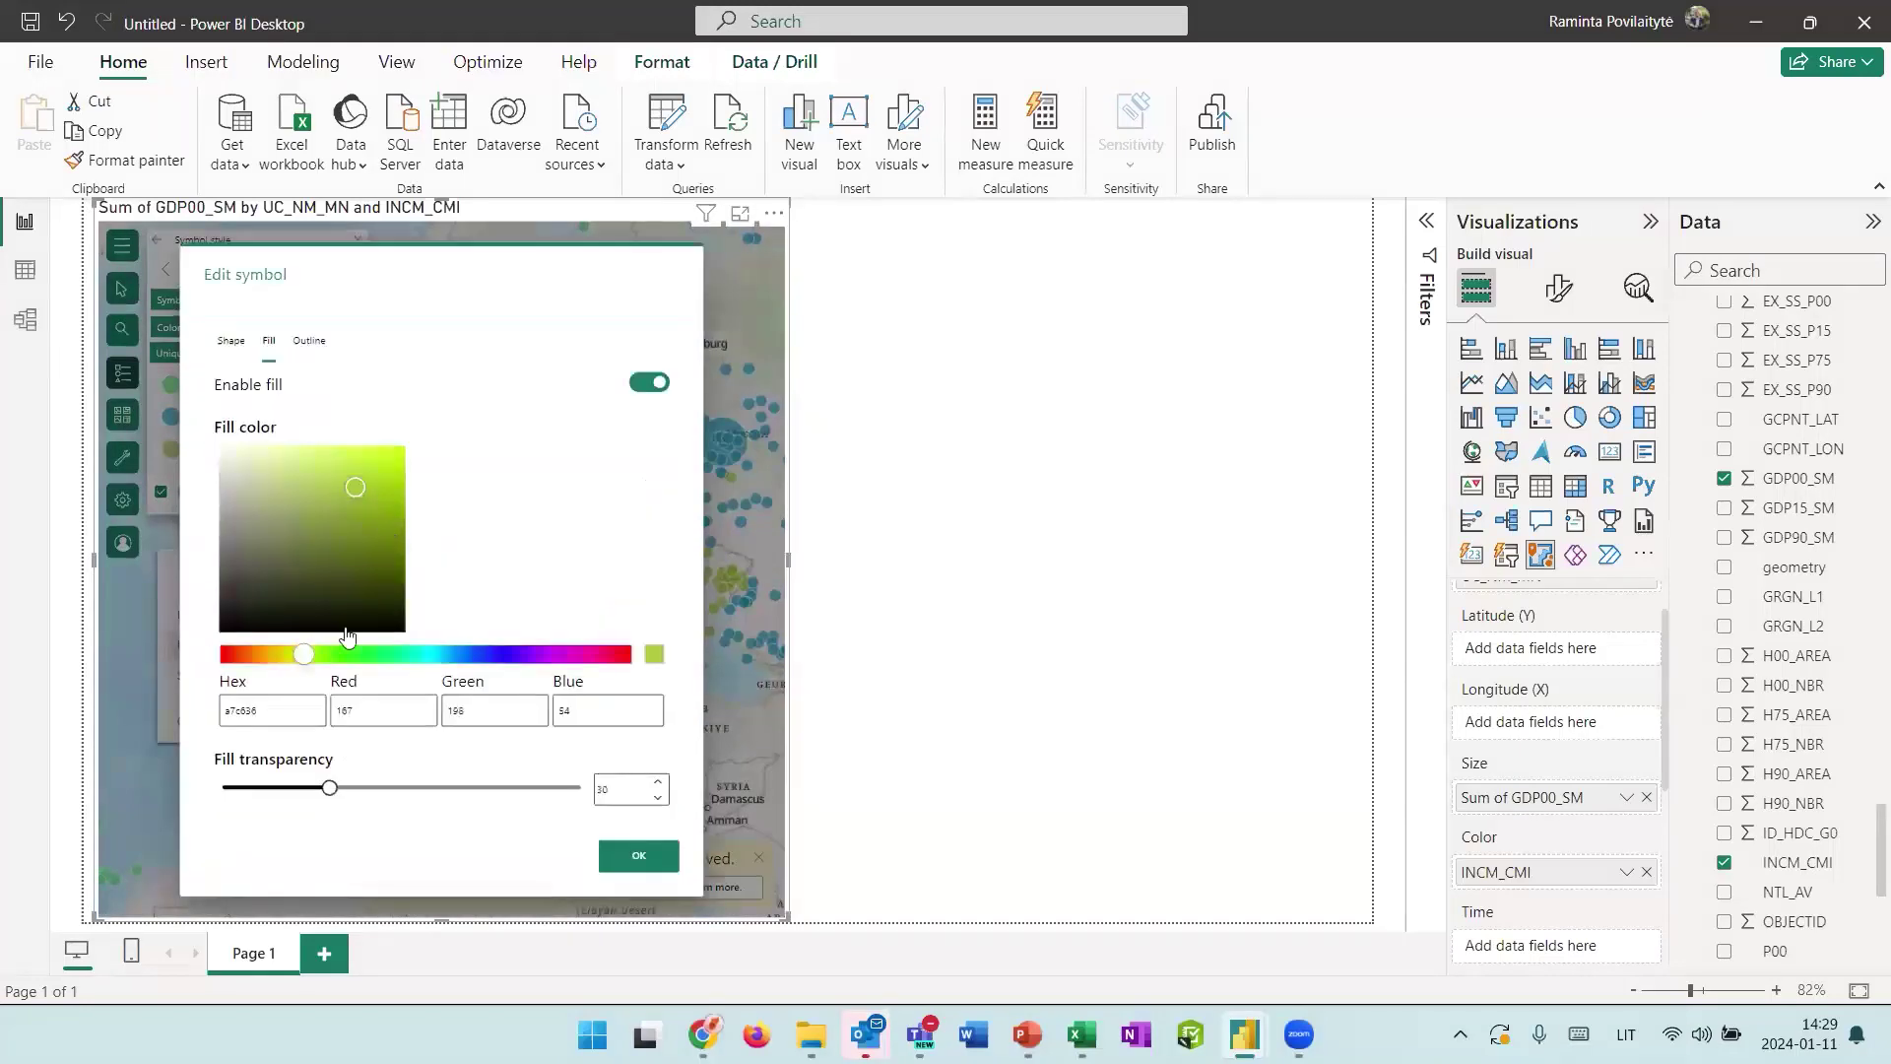
left_click(253, 654)
left_click_drag(303, 498, 302, 451)
left_click(638, 855)
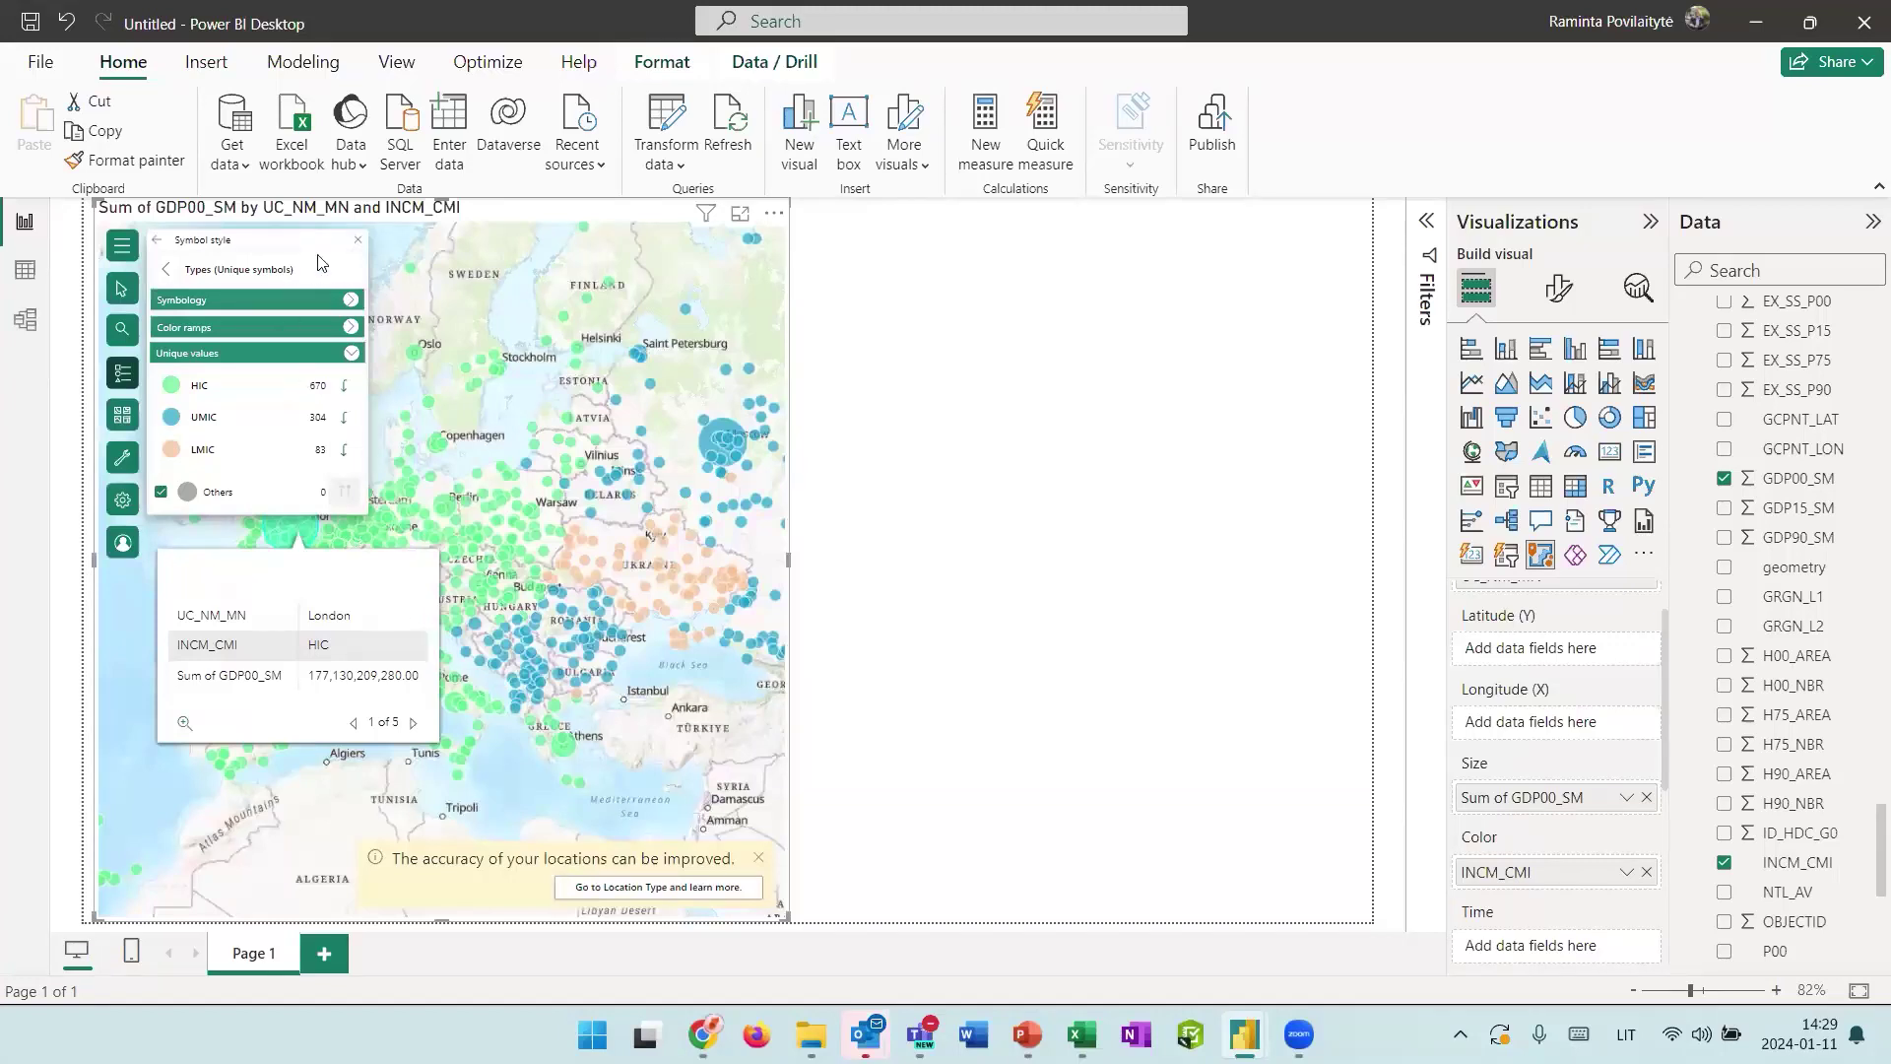
left_click(158, 242)
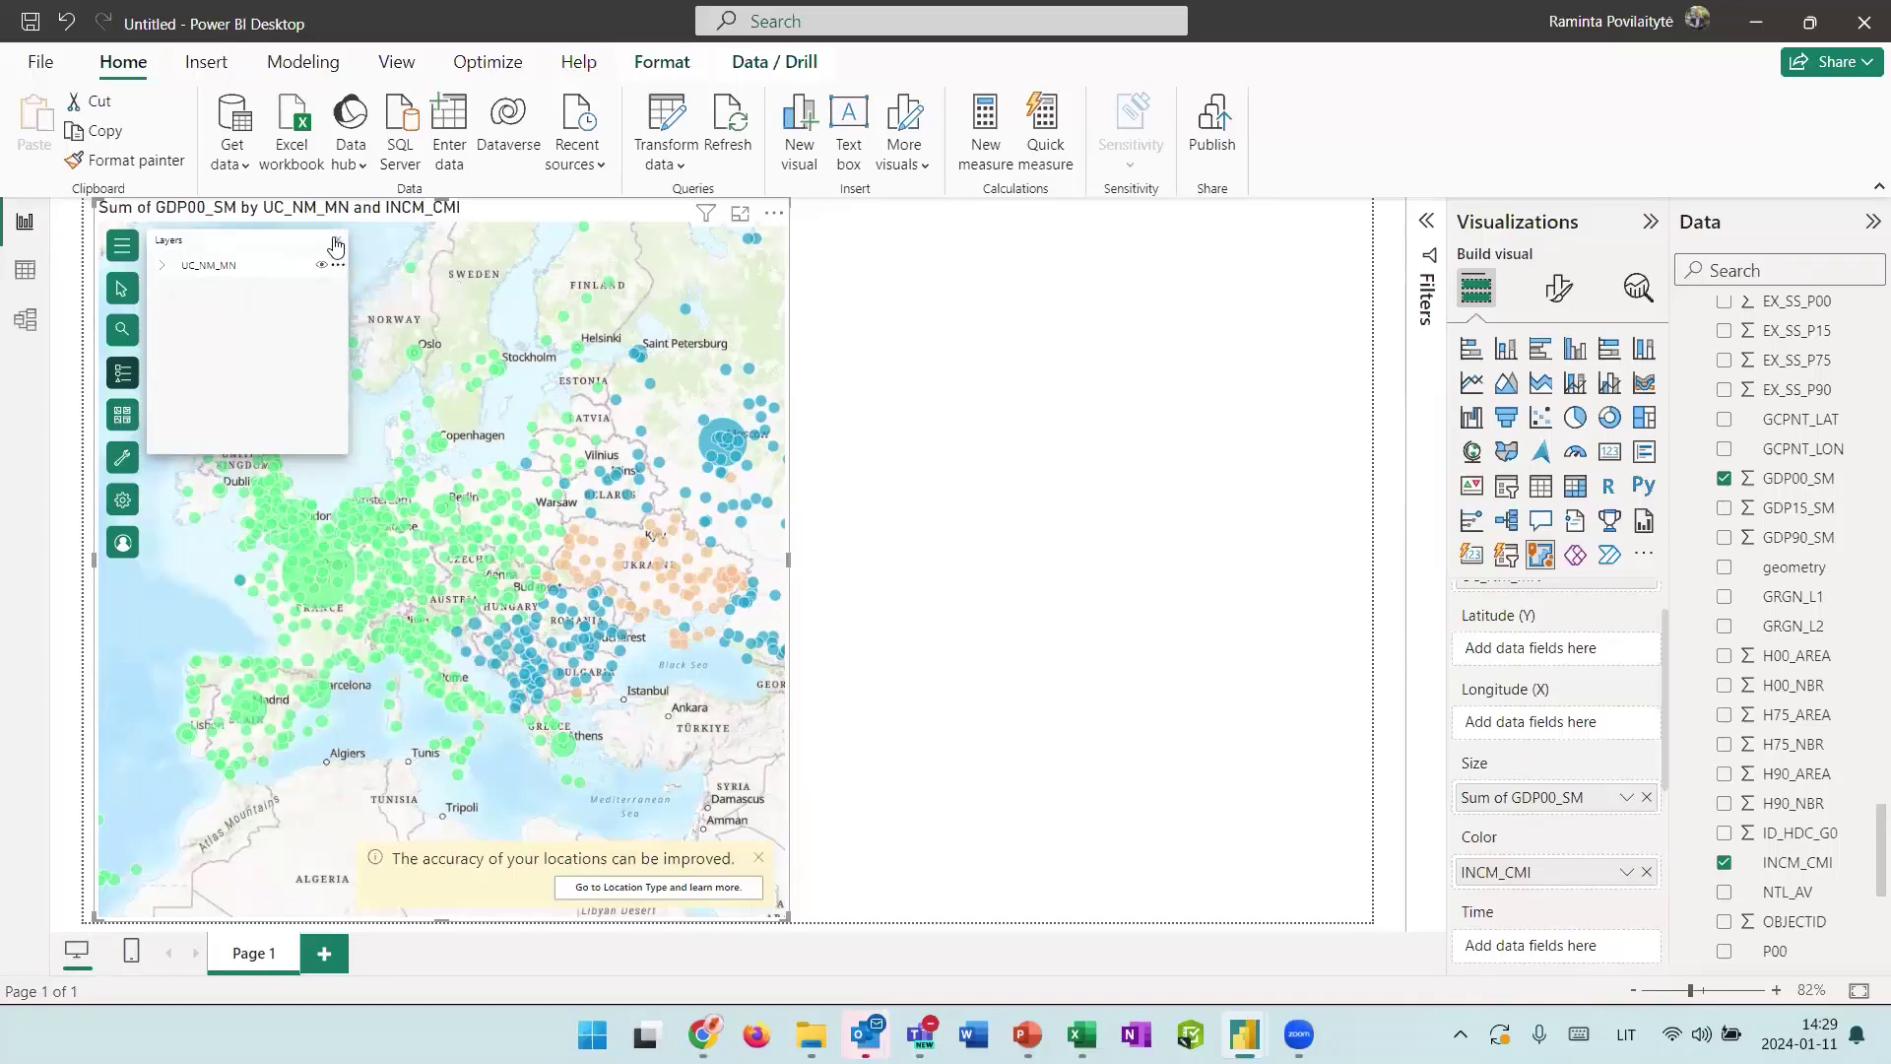
Close the layer list, dismiss the accuracy notice, pan east, and deselect the map
left_click(338, 239)
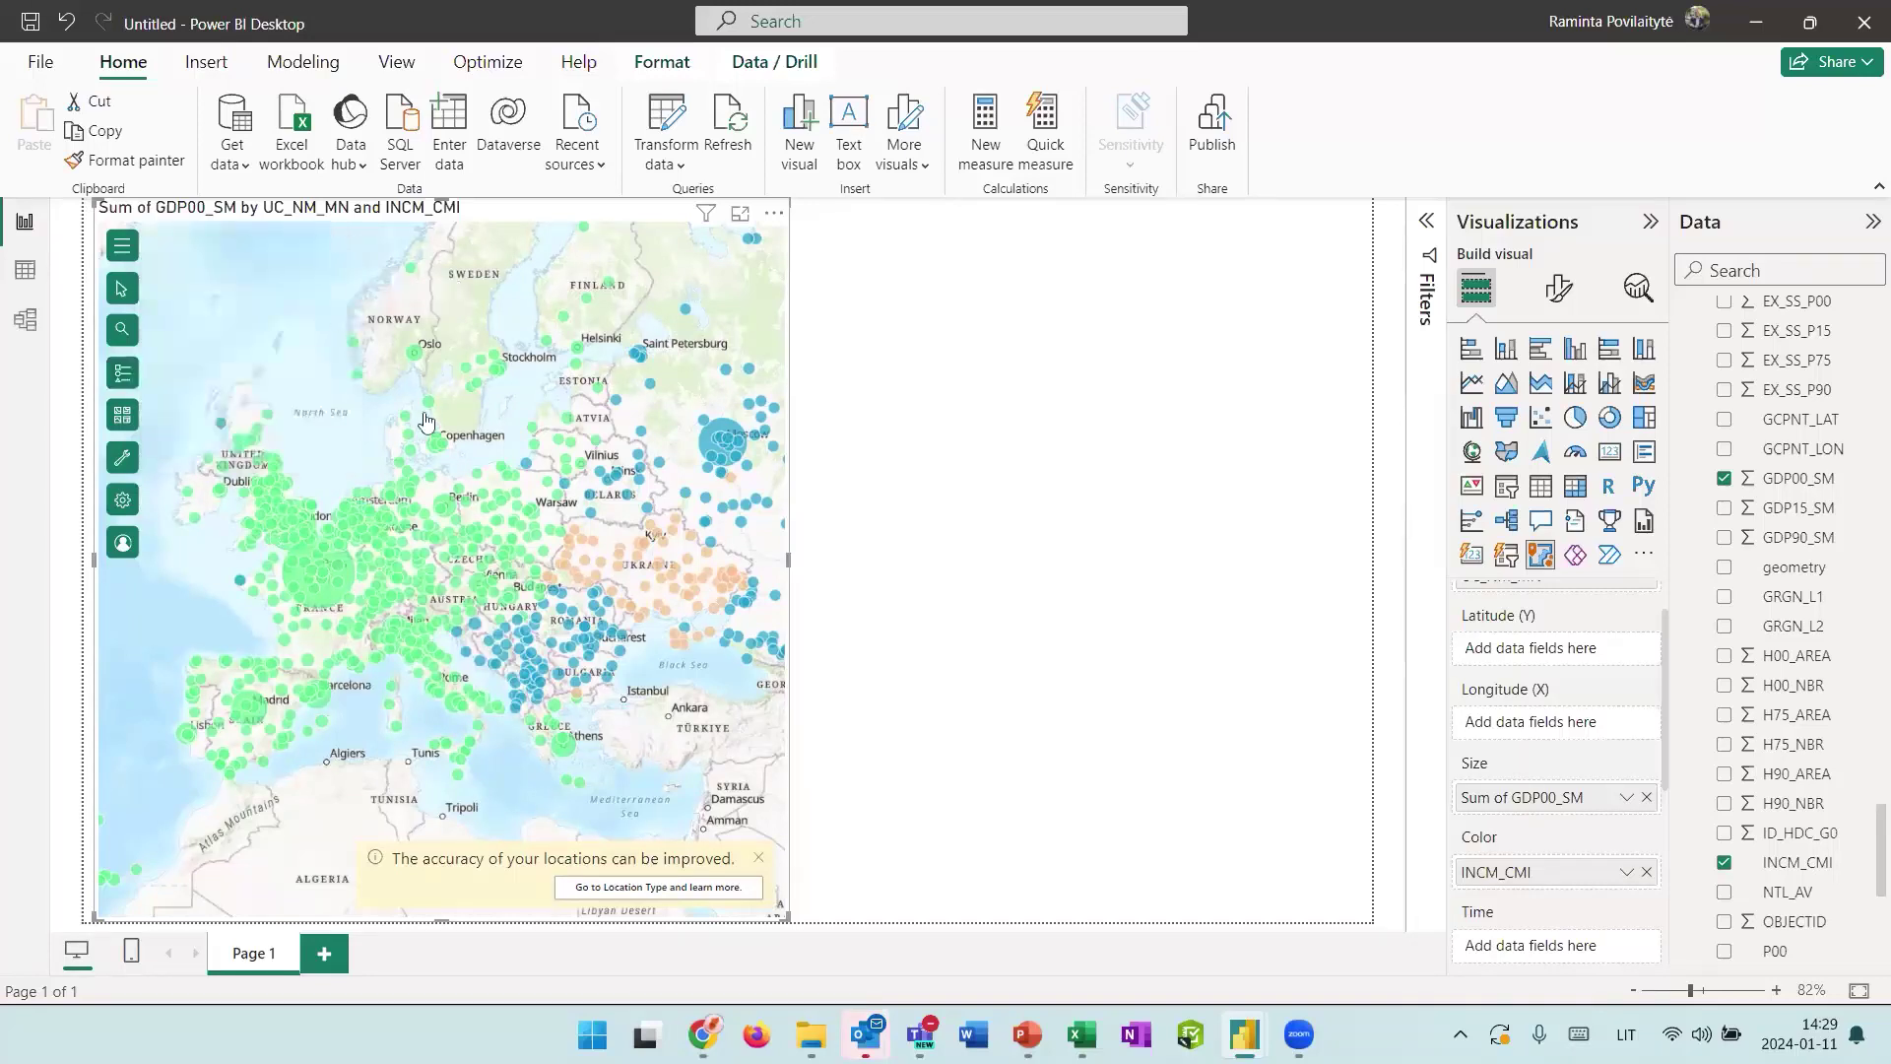
left_click(456, 488)
left_click(758, 858)
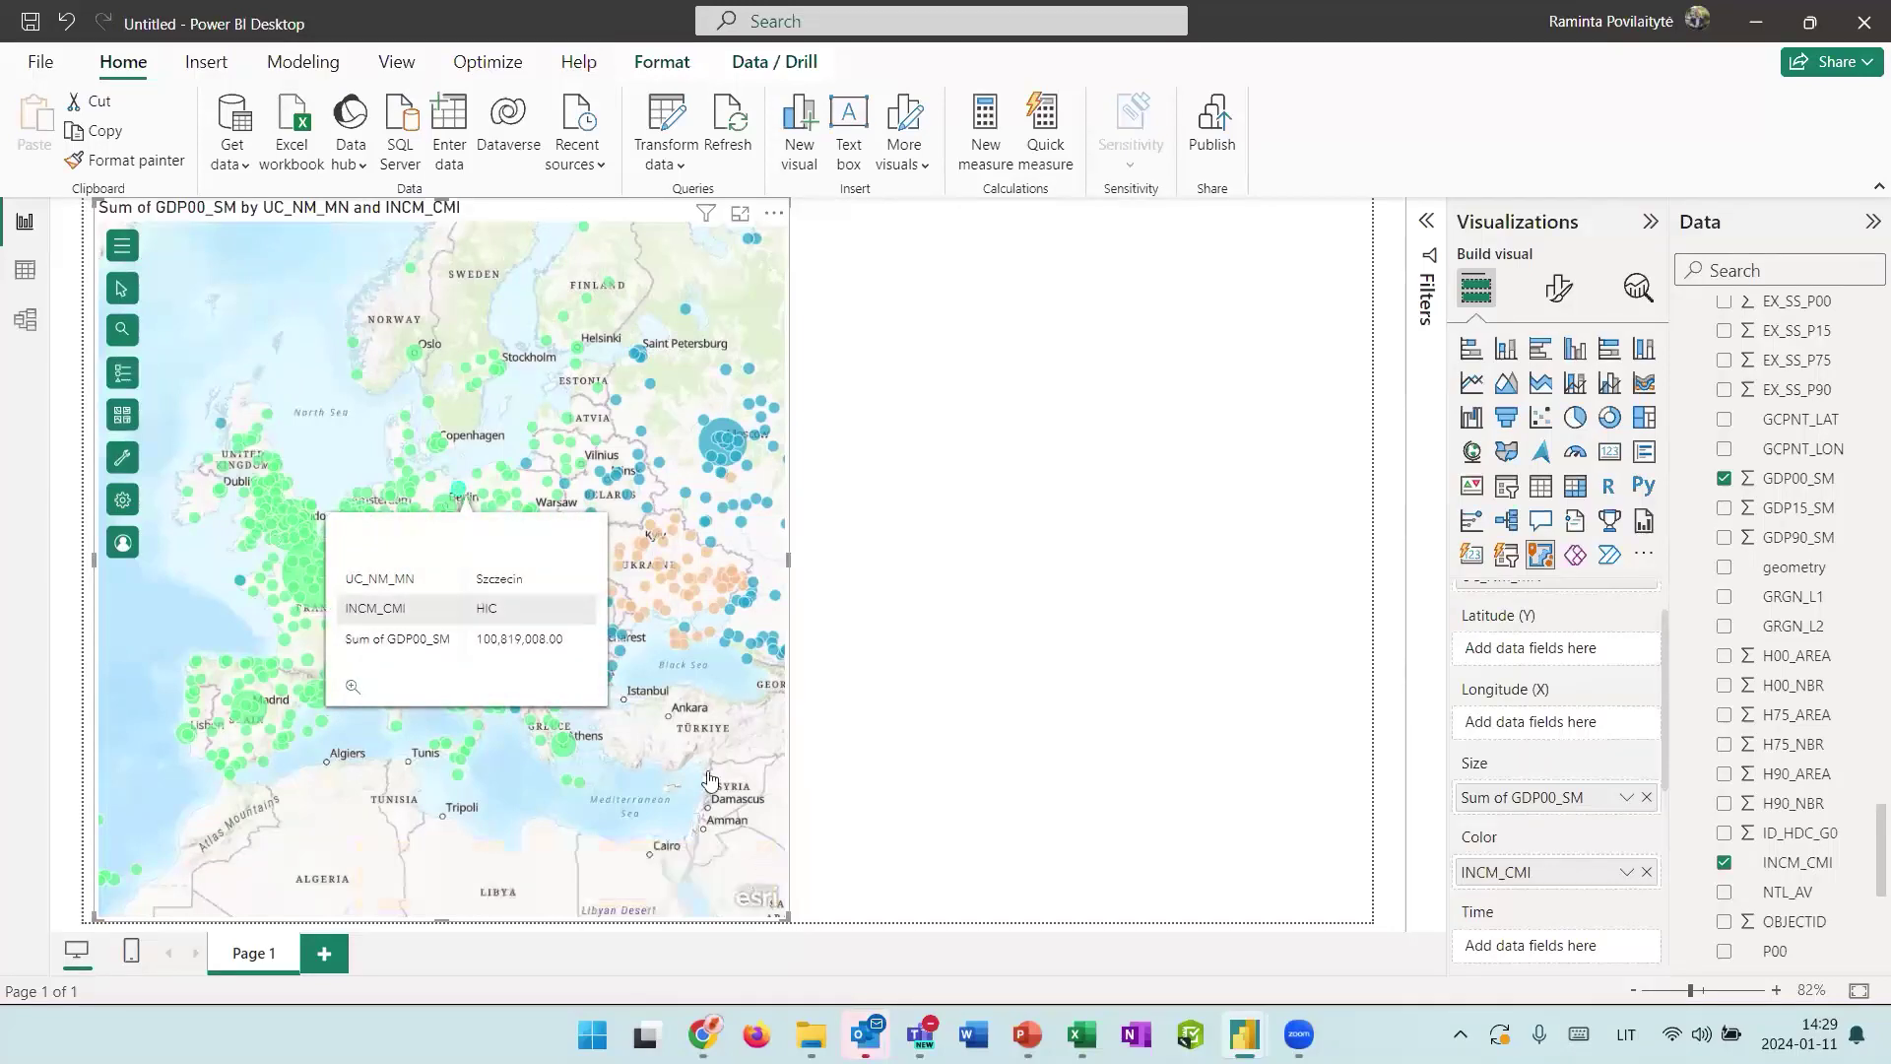
left_click_drag(328, 431, 264, 403)
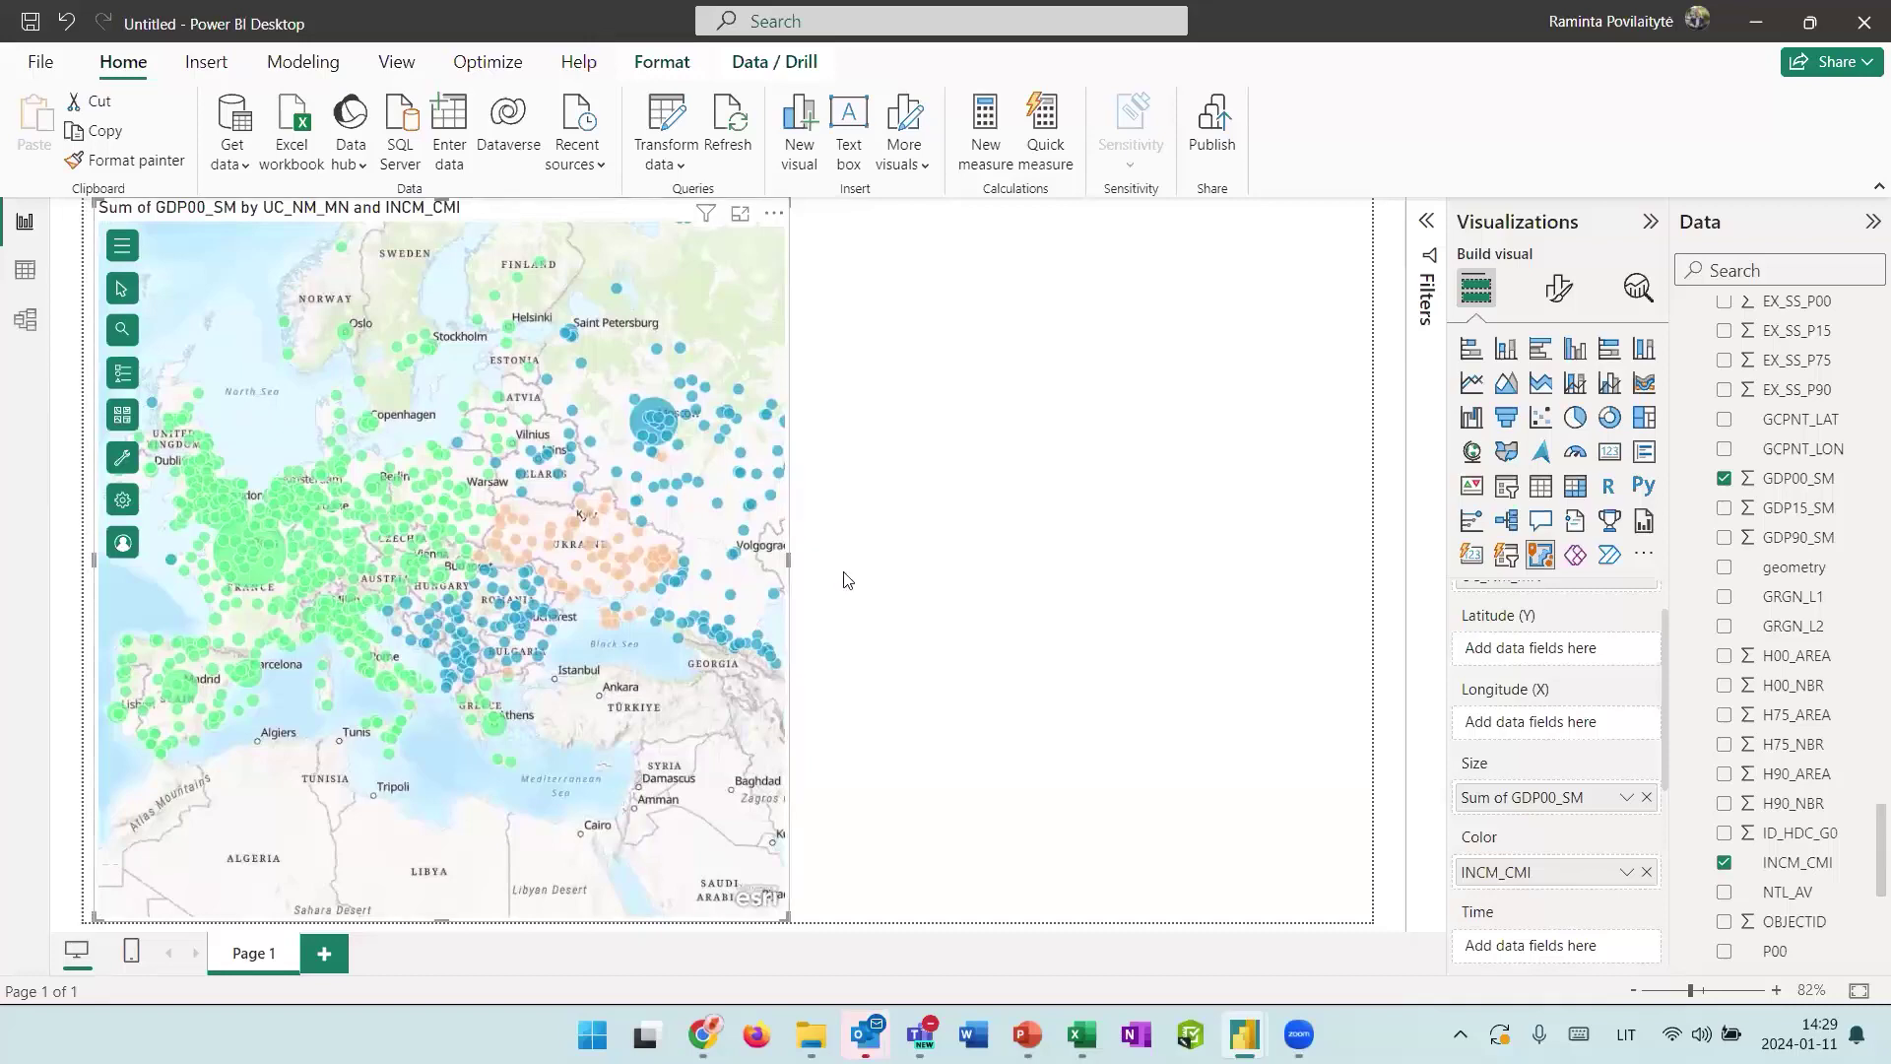
left_click(1101, 574)
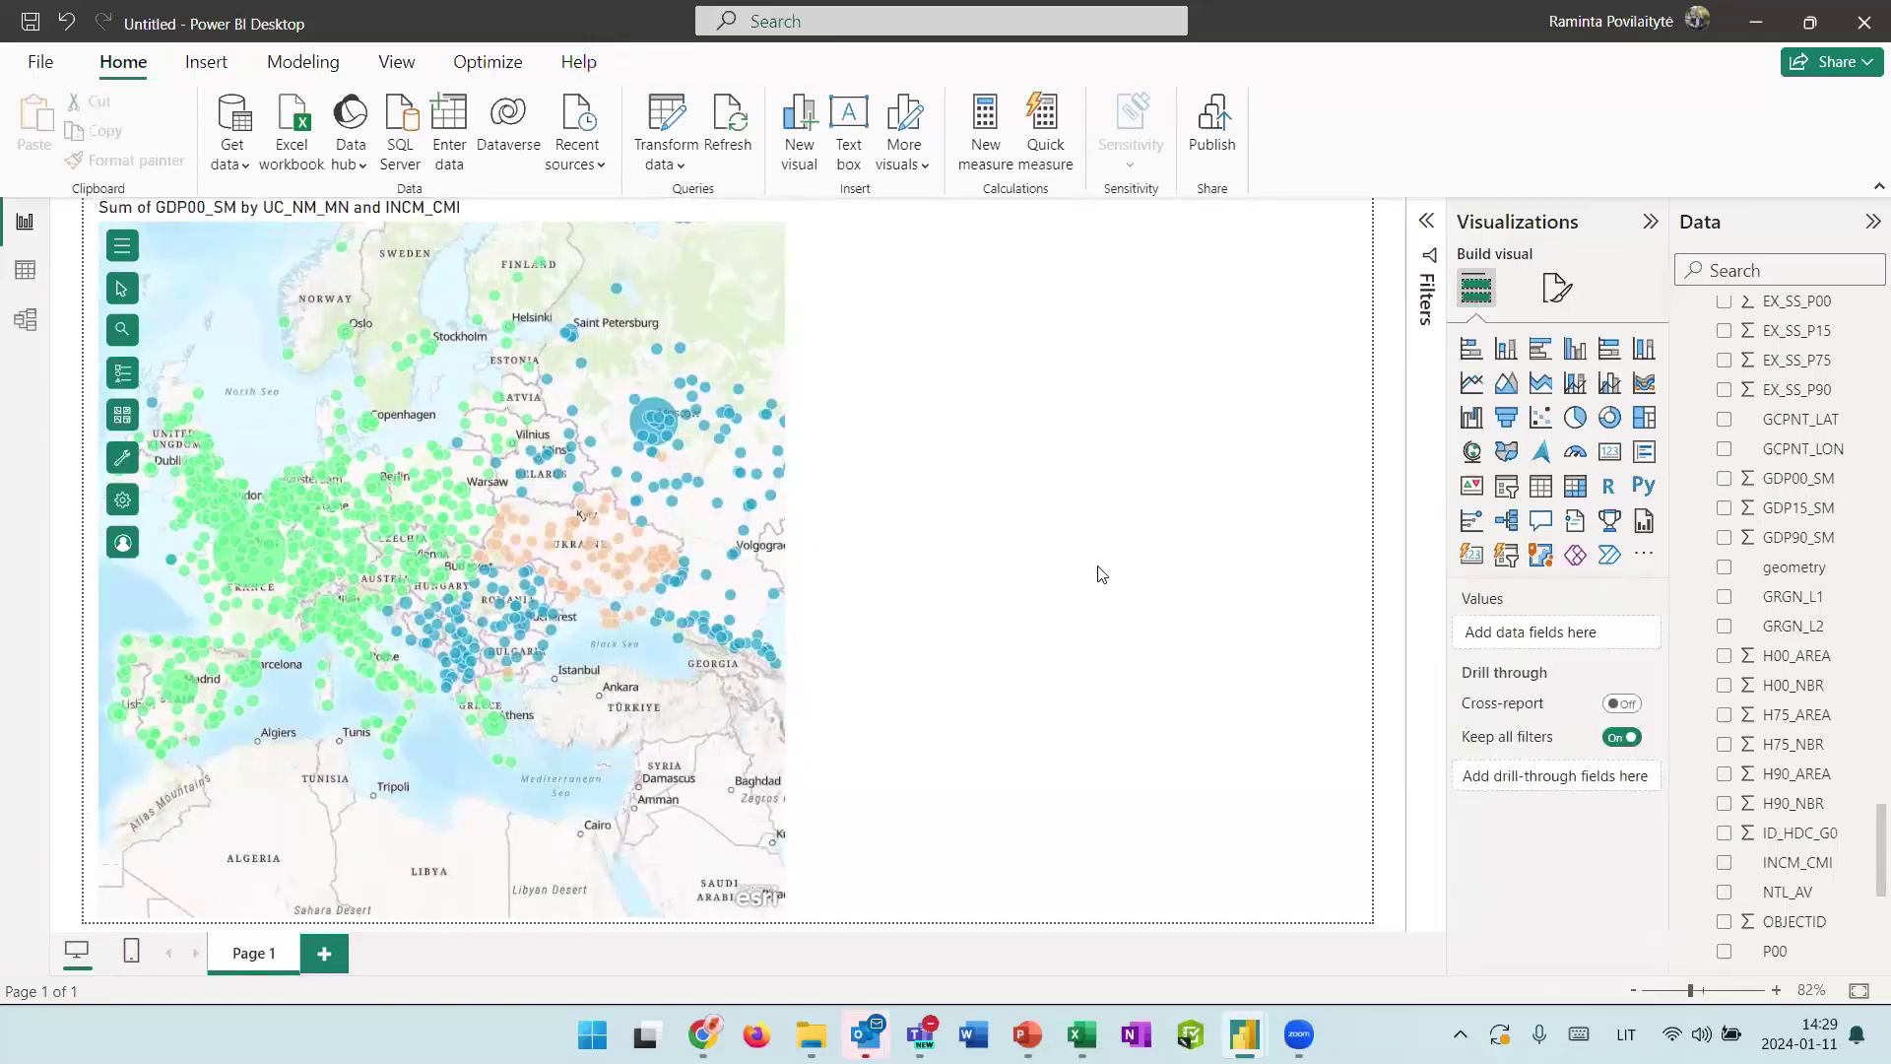
Add another ArcGIS map and put the XC_NM_LST field, found by searching xc_, into Location
left_click(1541, 558)
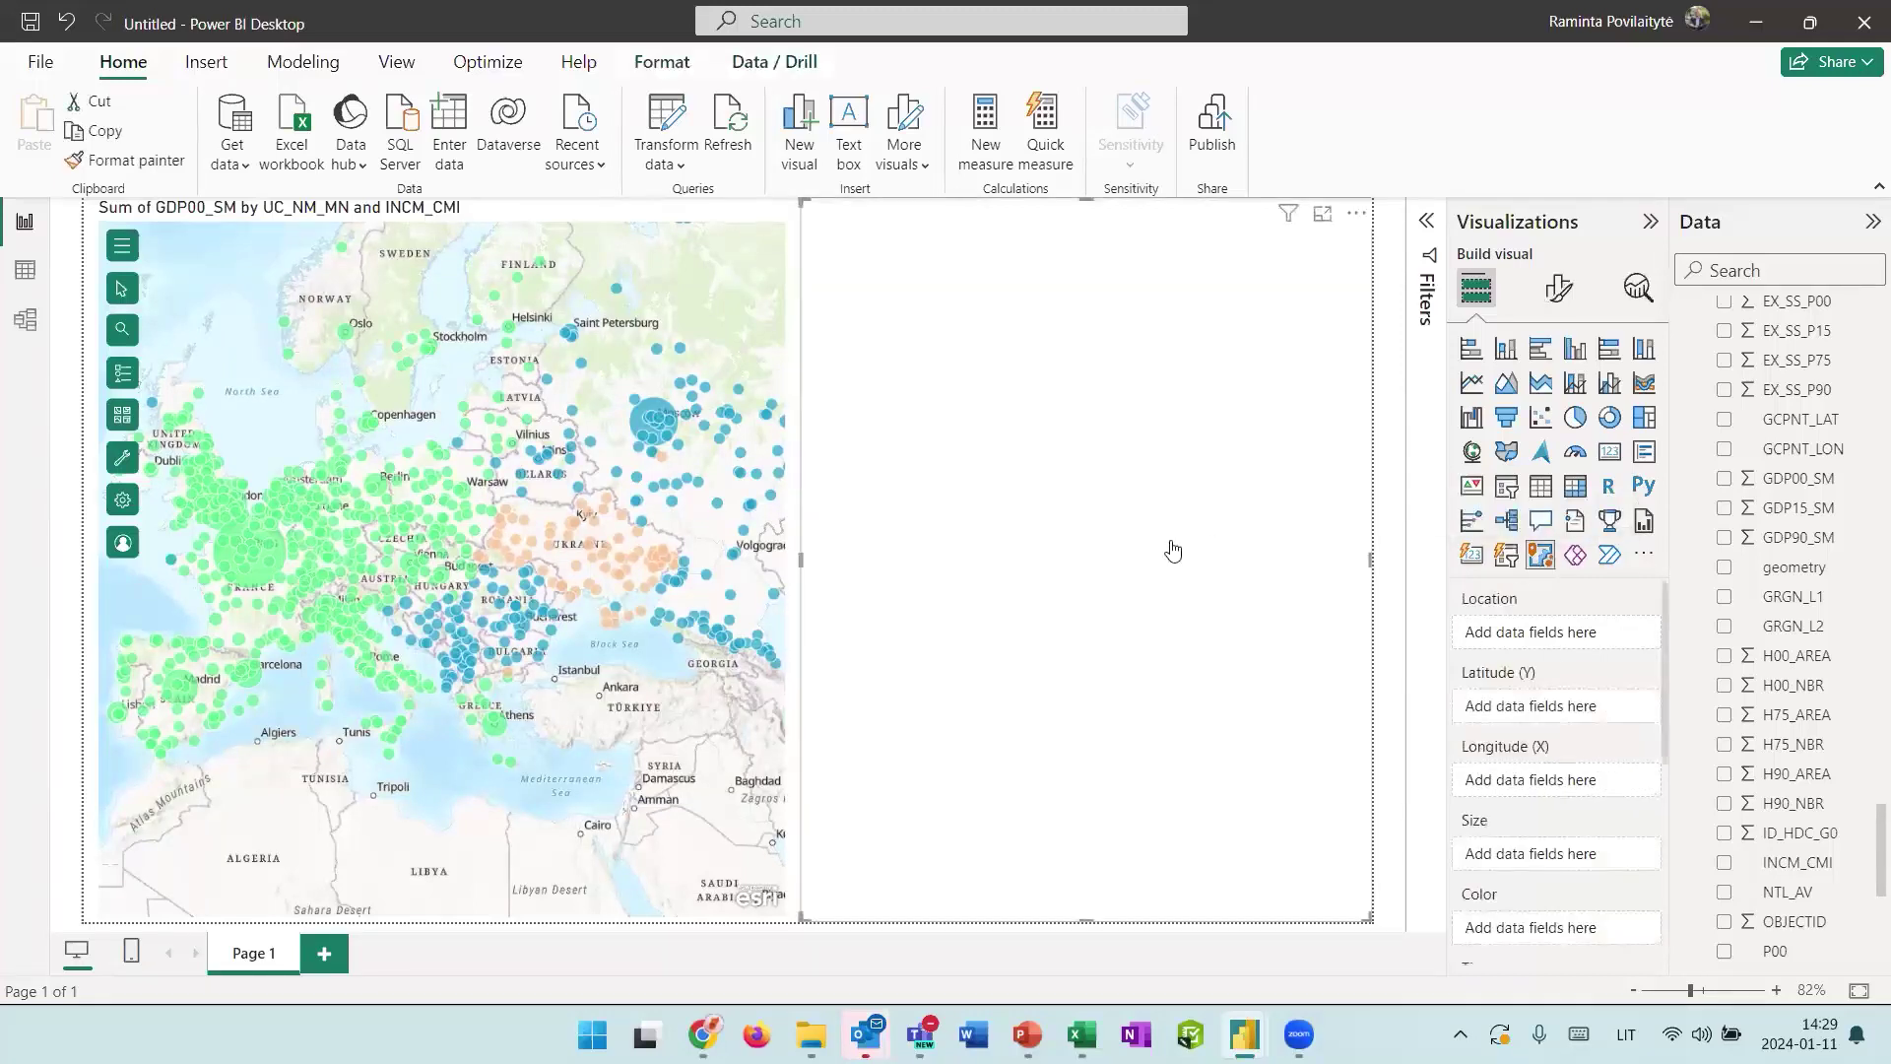
left_click(1753, 265)
type("xc")
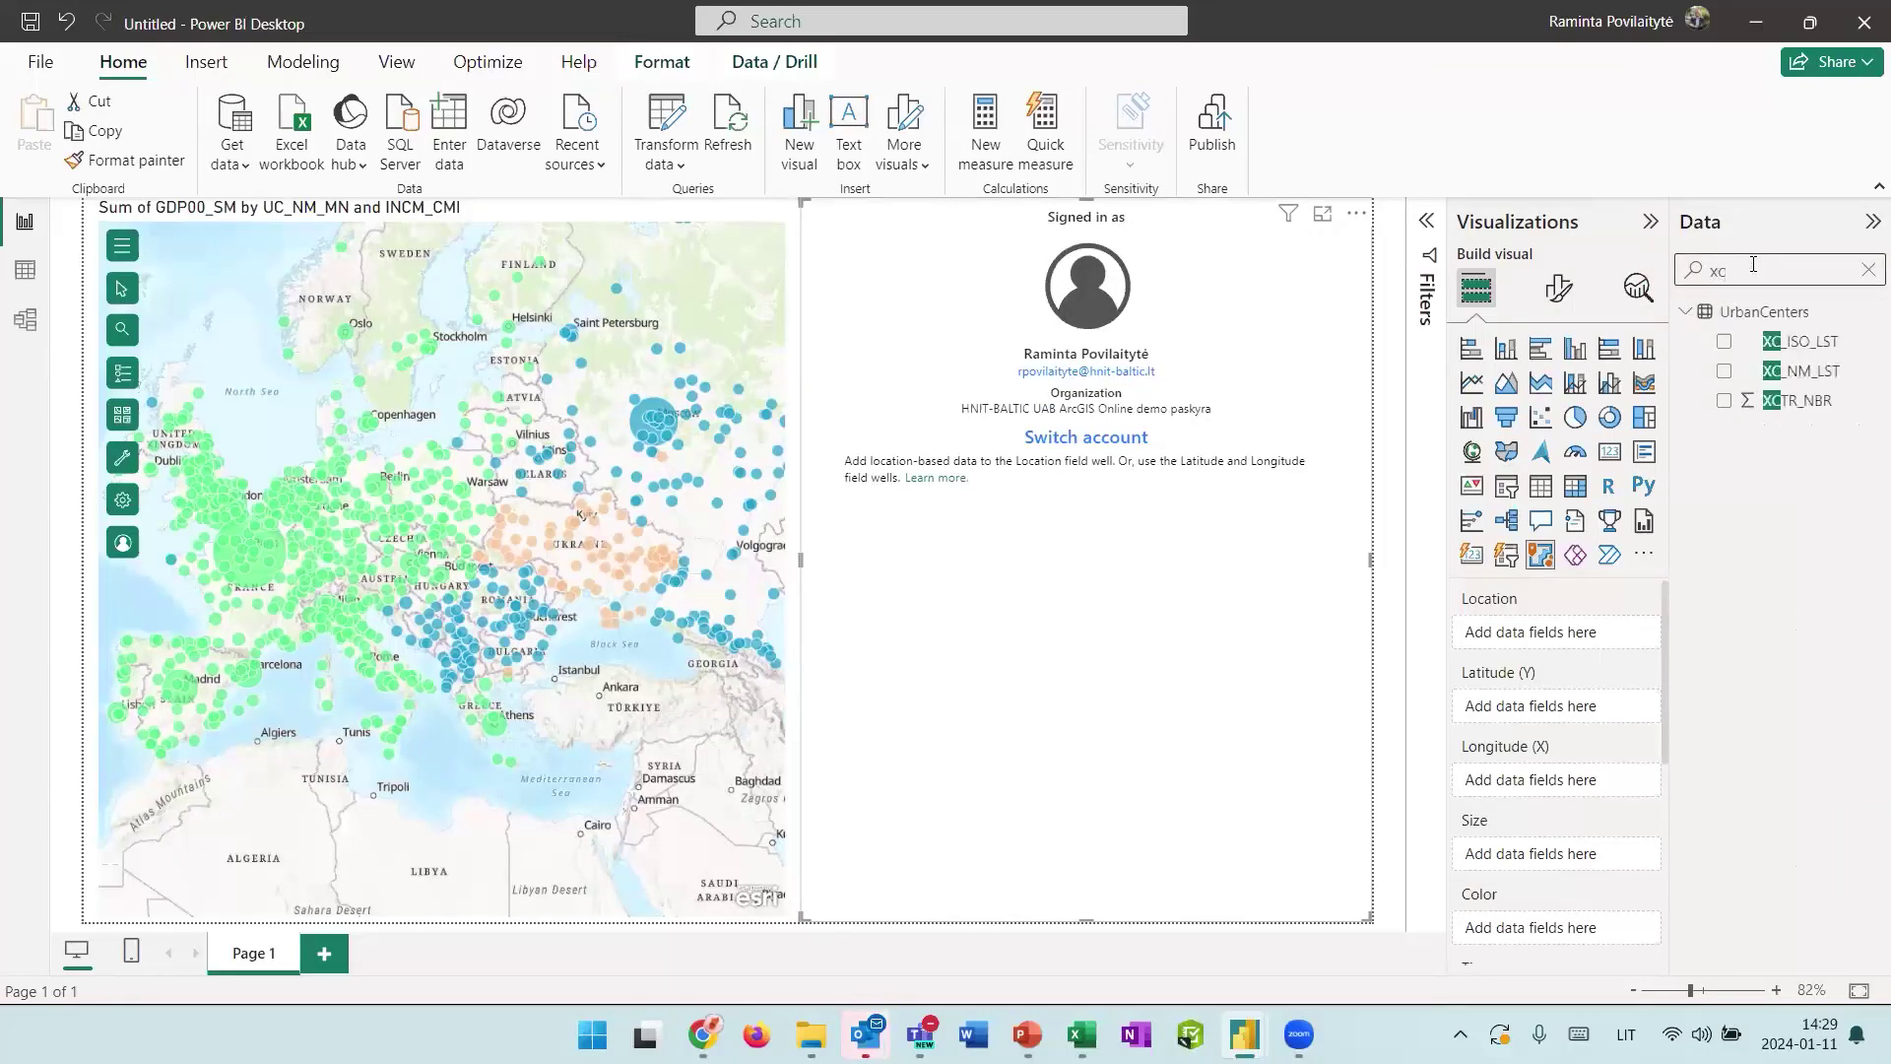
type("_")
left_click_drag(1791, 373, 1568, 638)
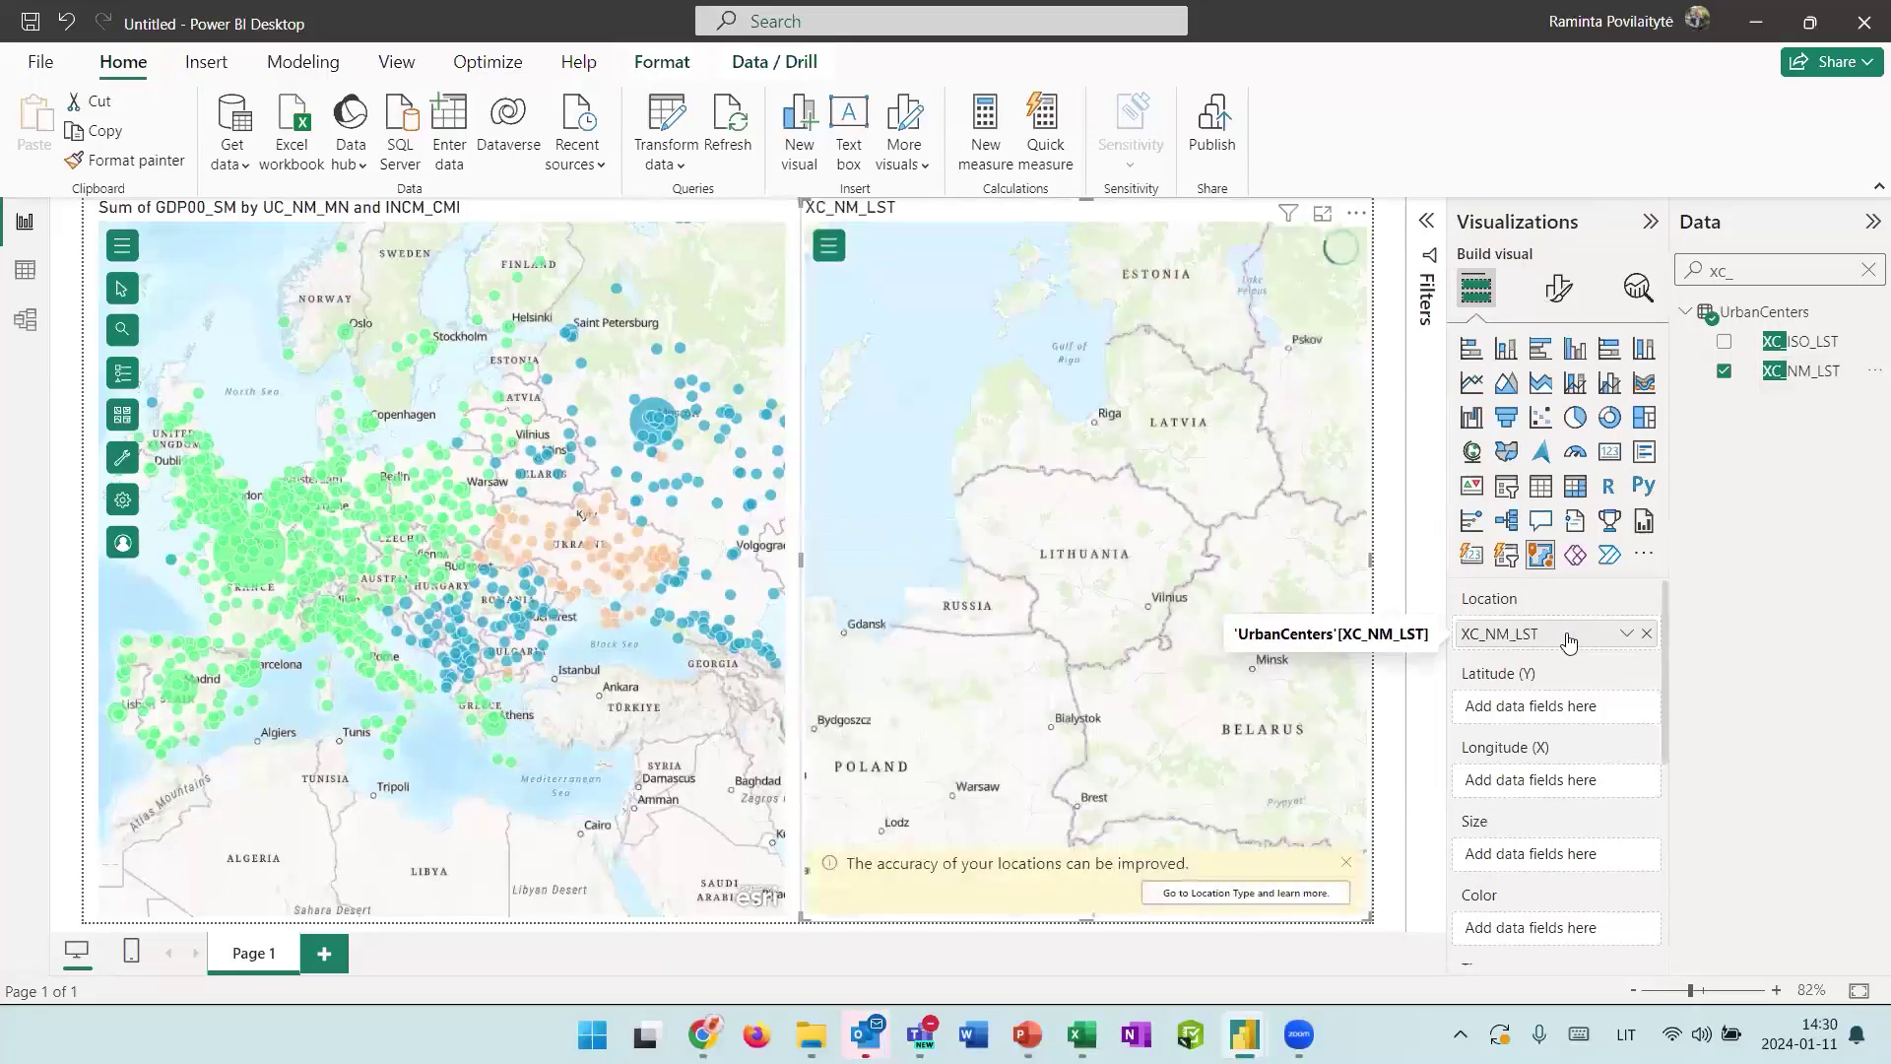
Set the map's location type to Boundaries (World countries)
left_click(1239, 902)
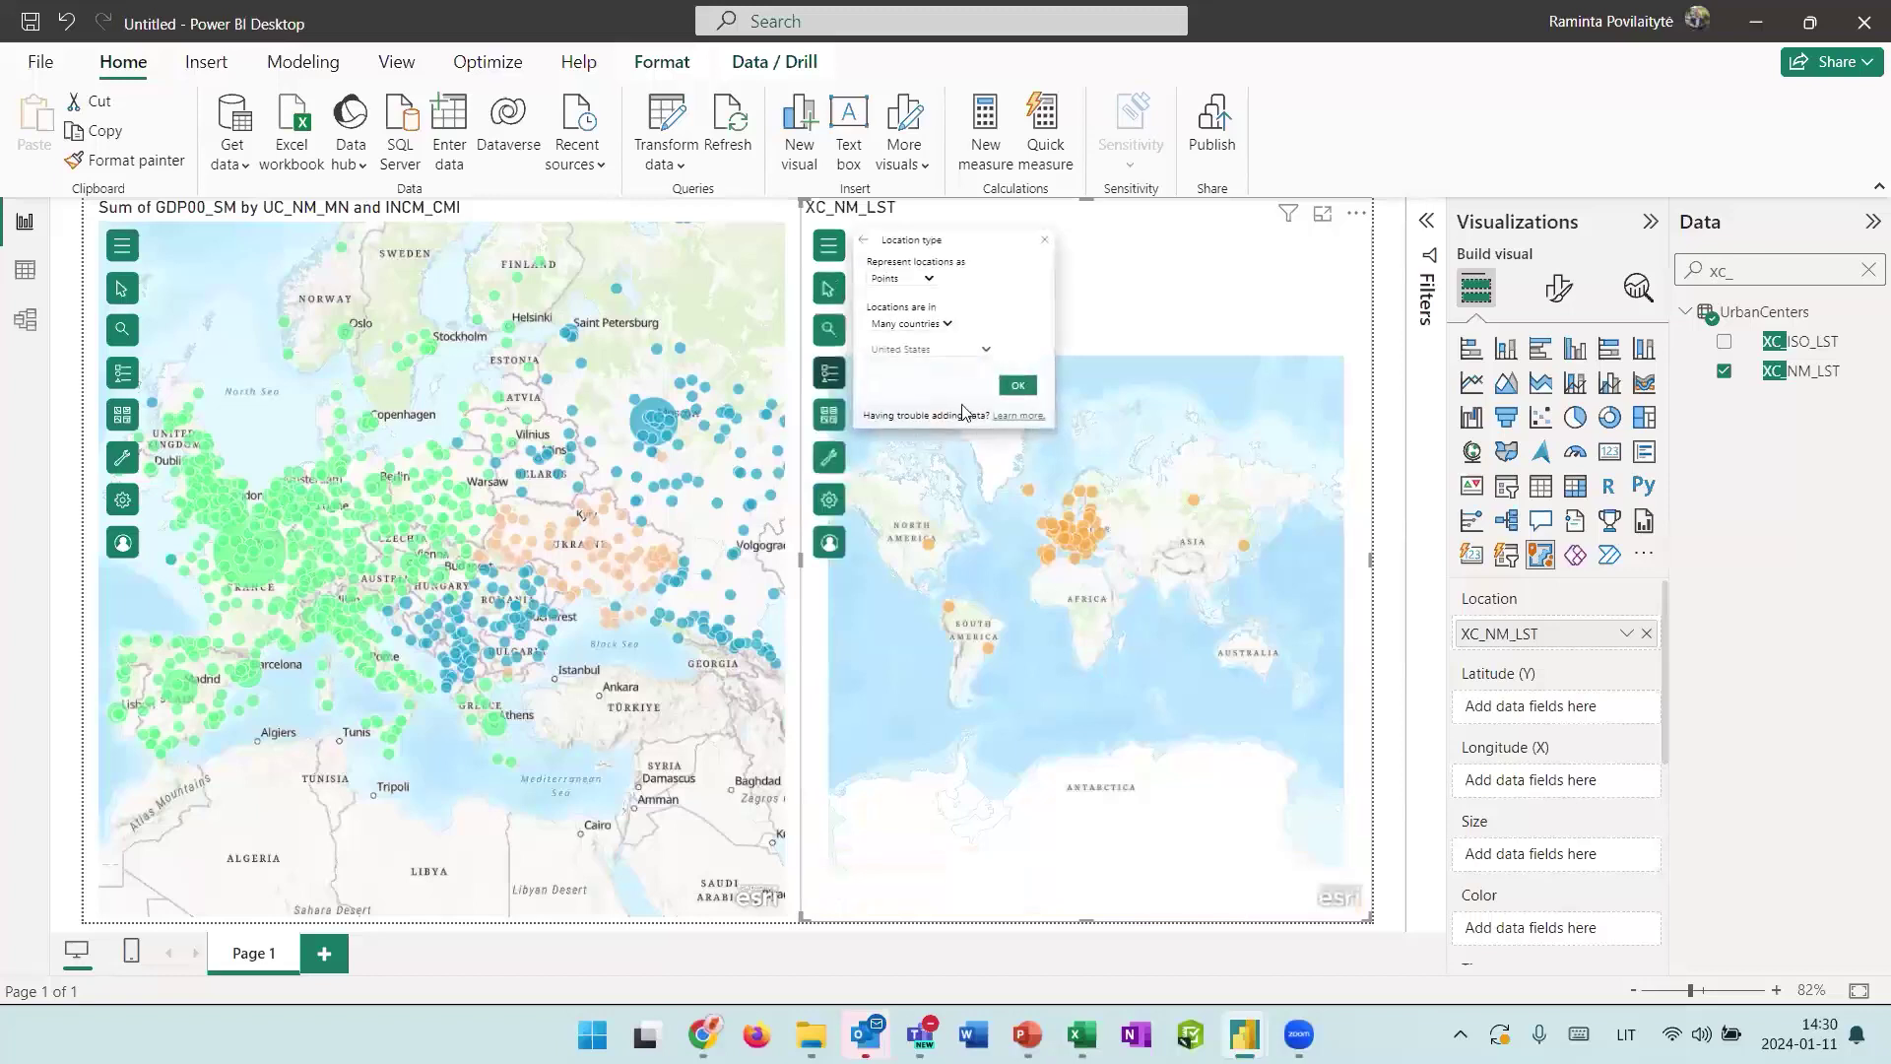
left_click(898, 281)
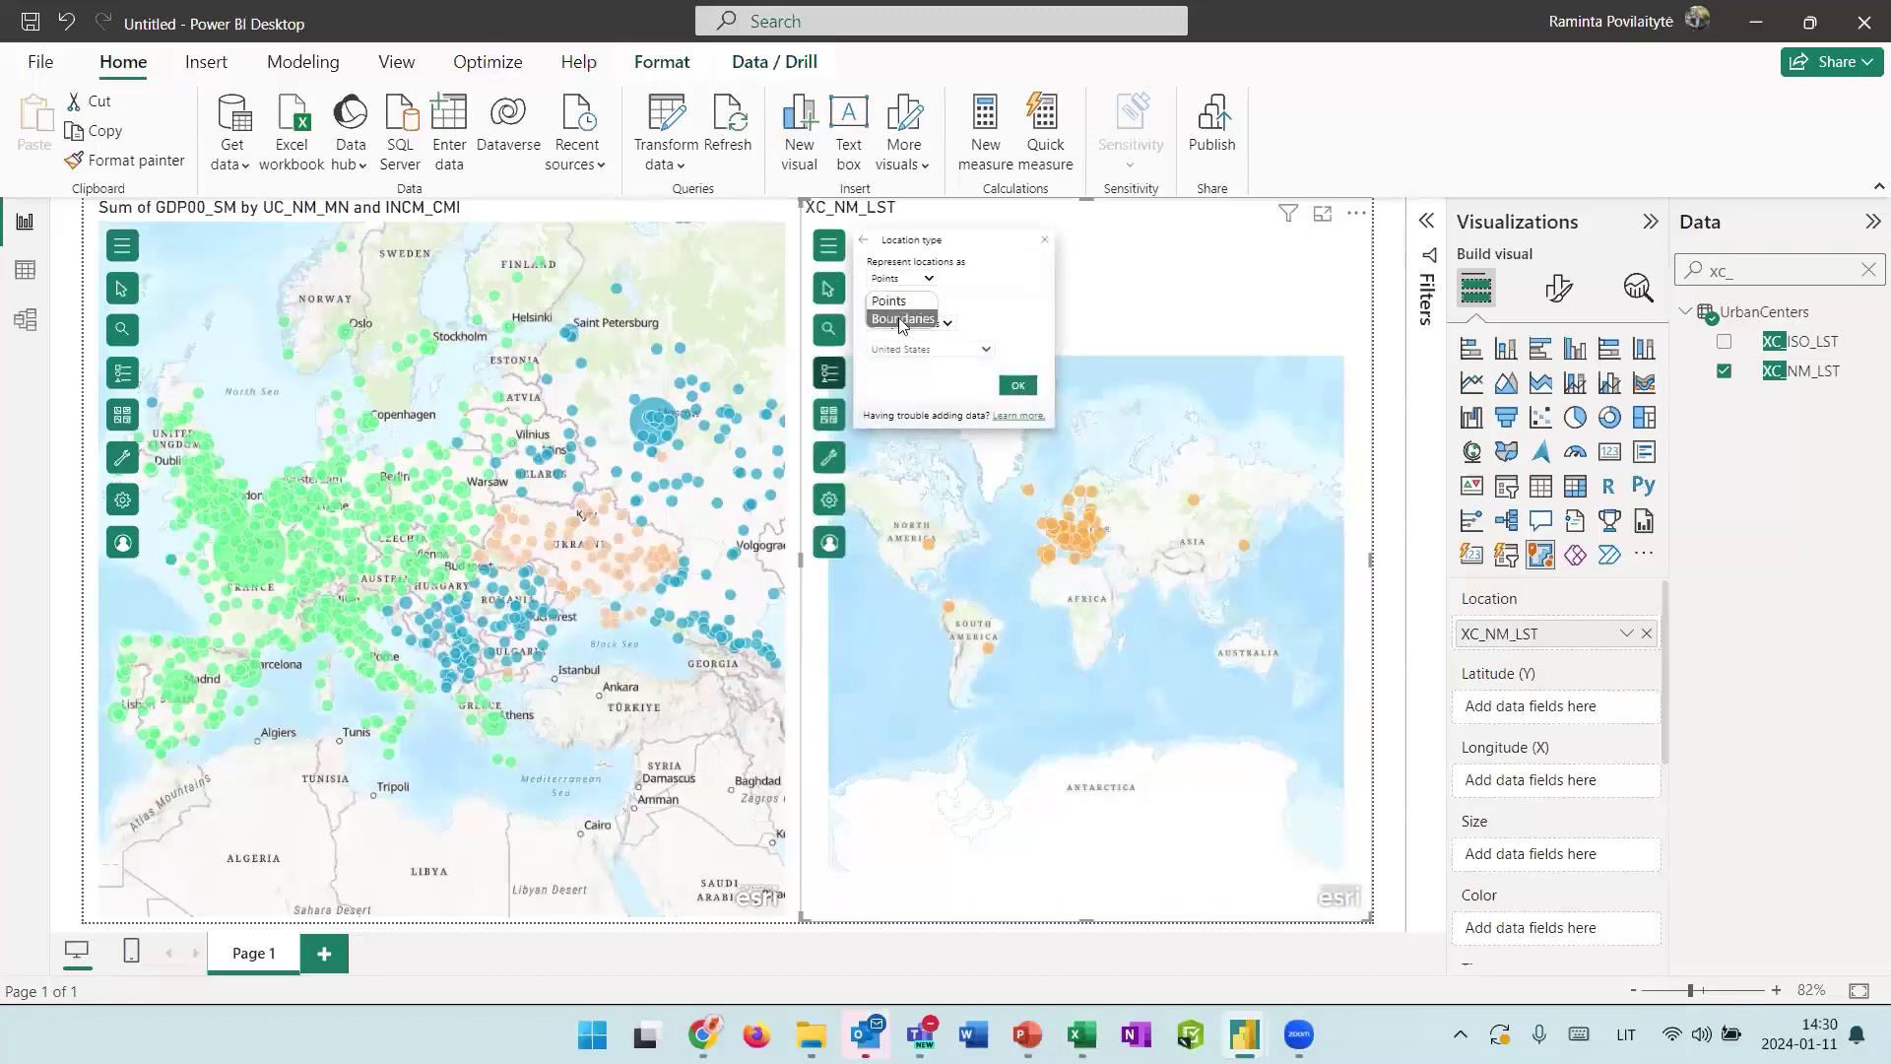
left_click(900, 320)
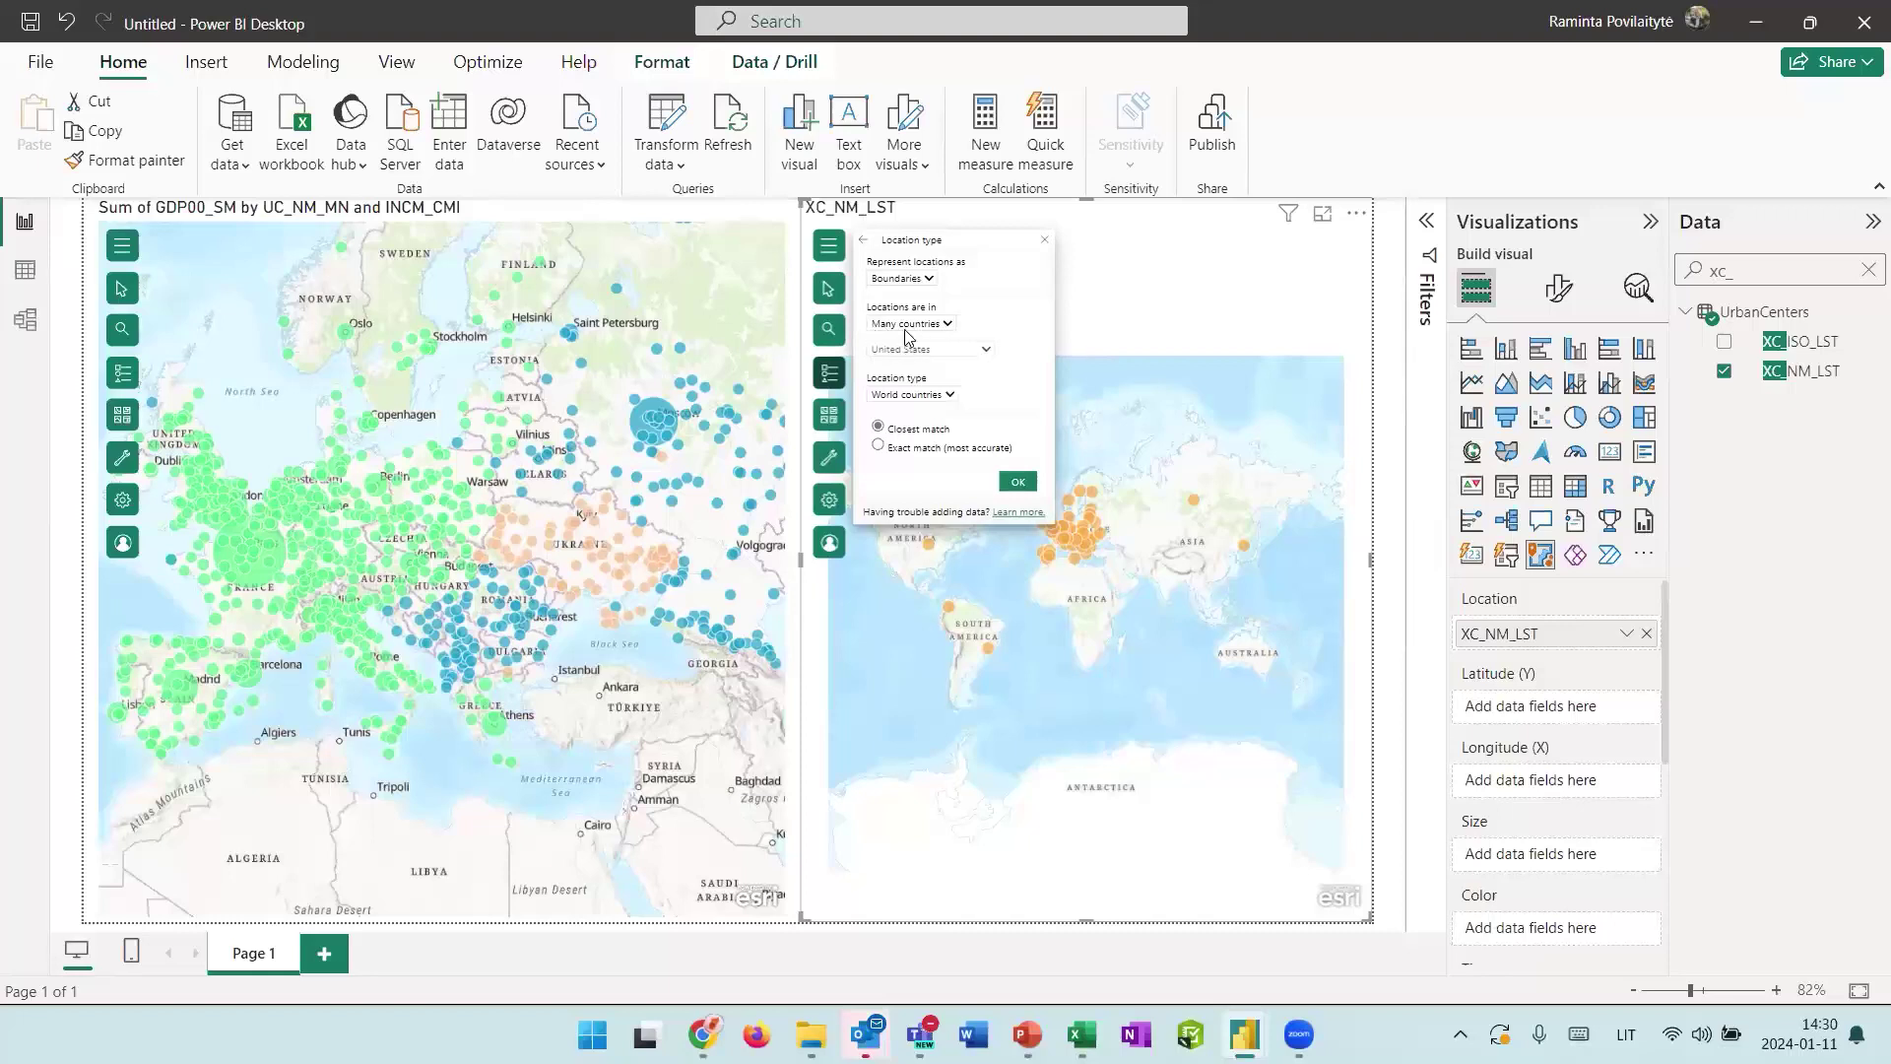
left_click(1020, 485)
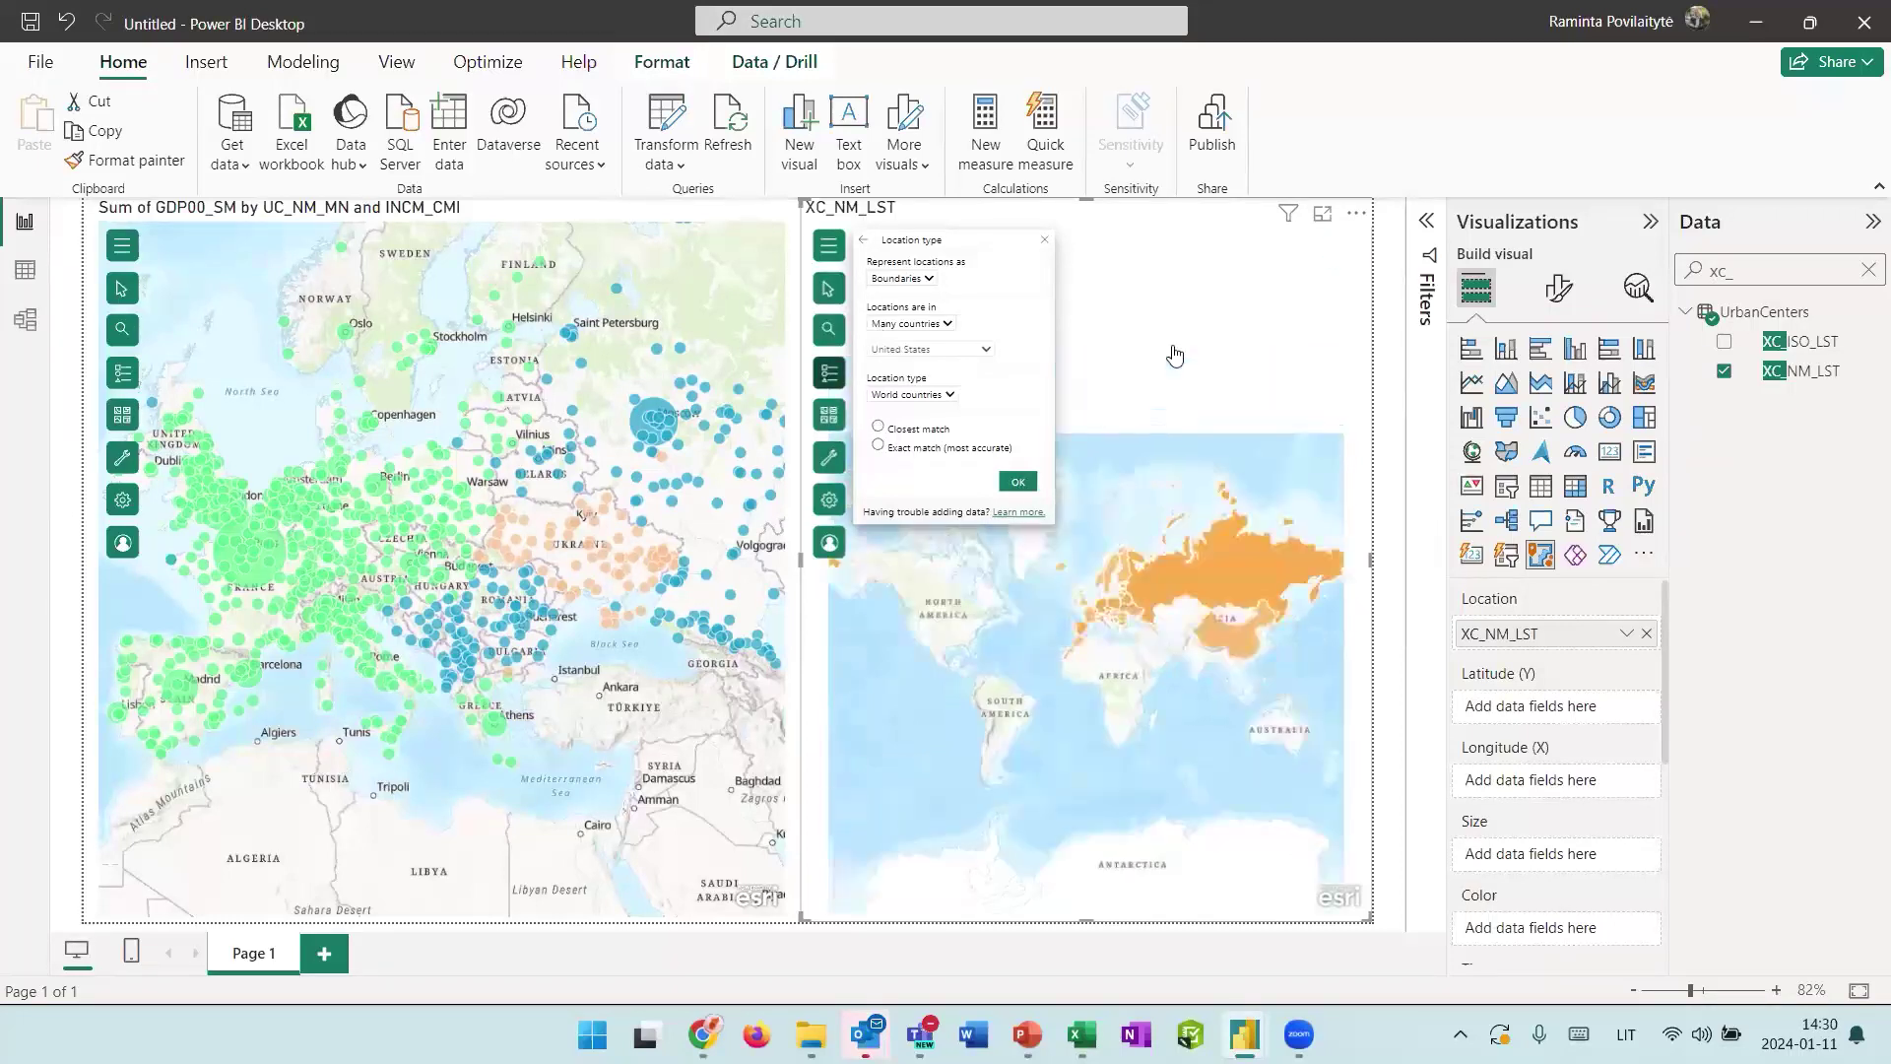
left_click(1045, 240)
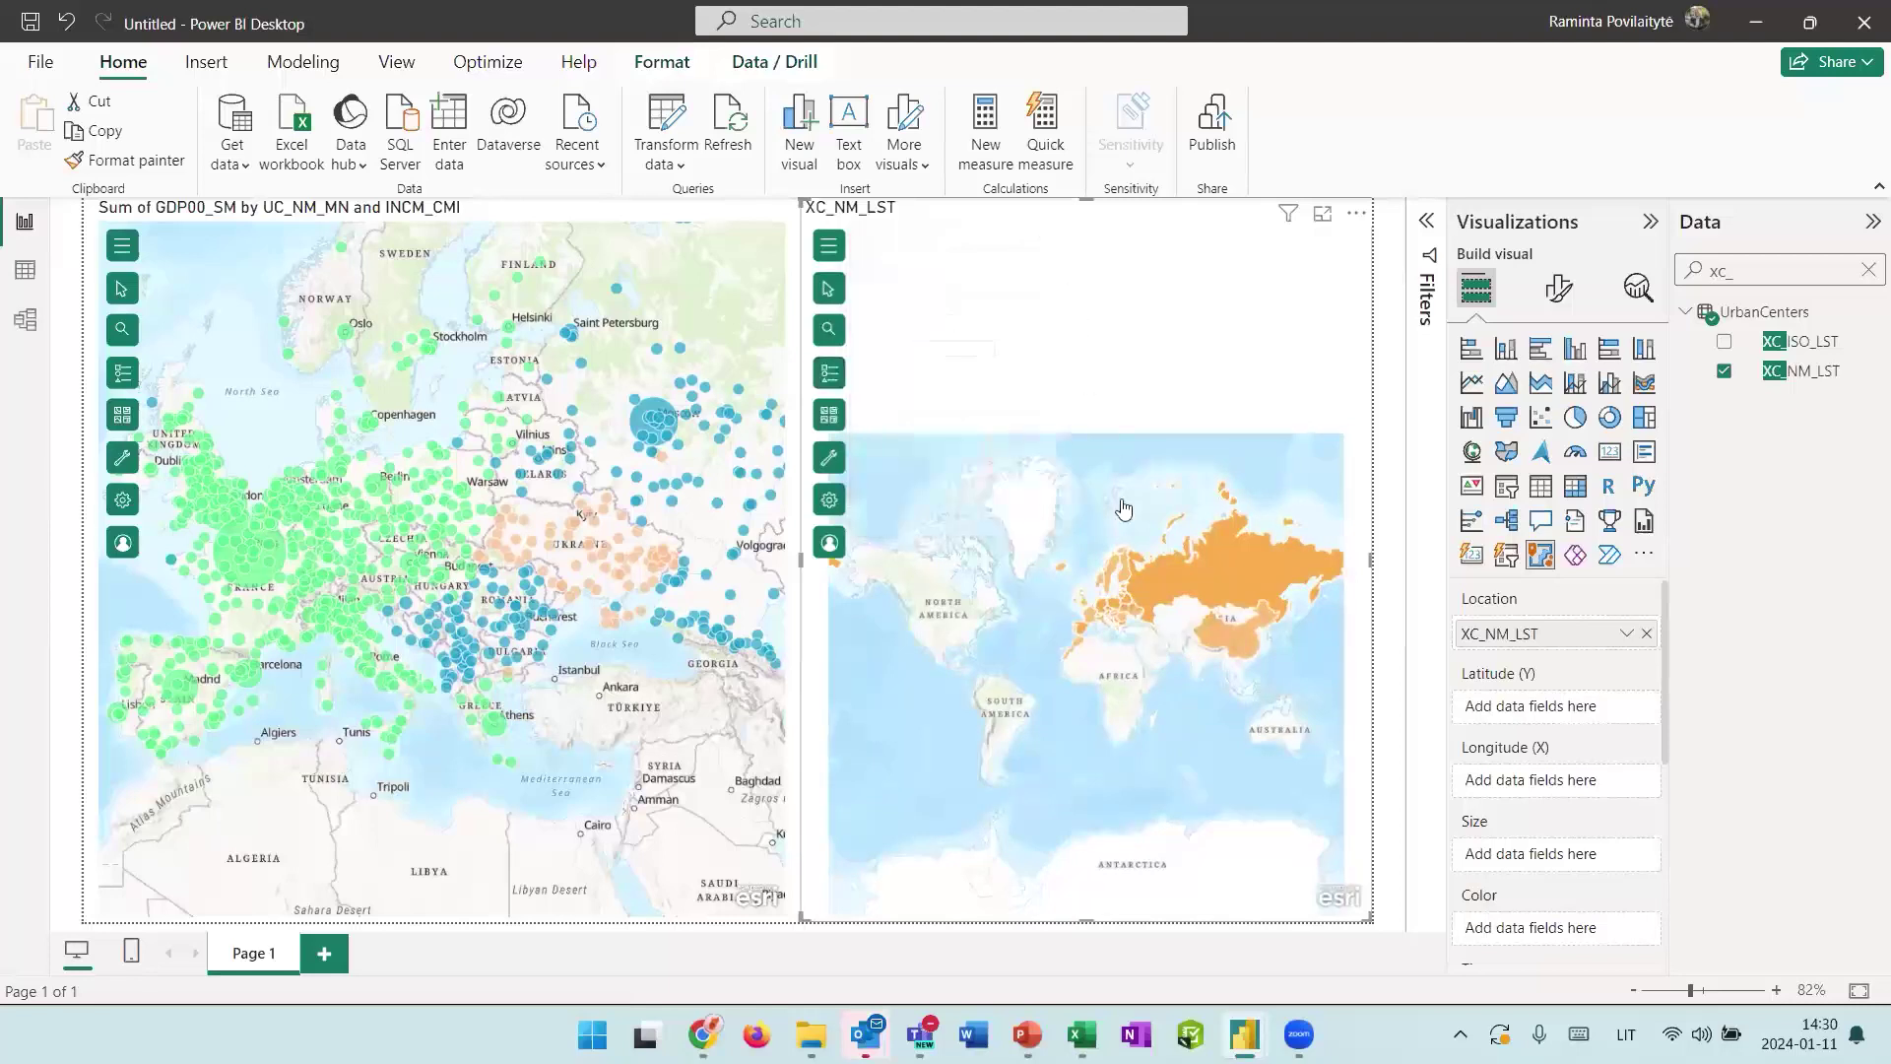
Zoom and pan the country map to frame Europe, checking Lithuania's details
scroll(1094, 601, "up", 3)
scroll(1094, 601, "up", 3)
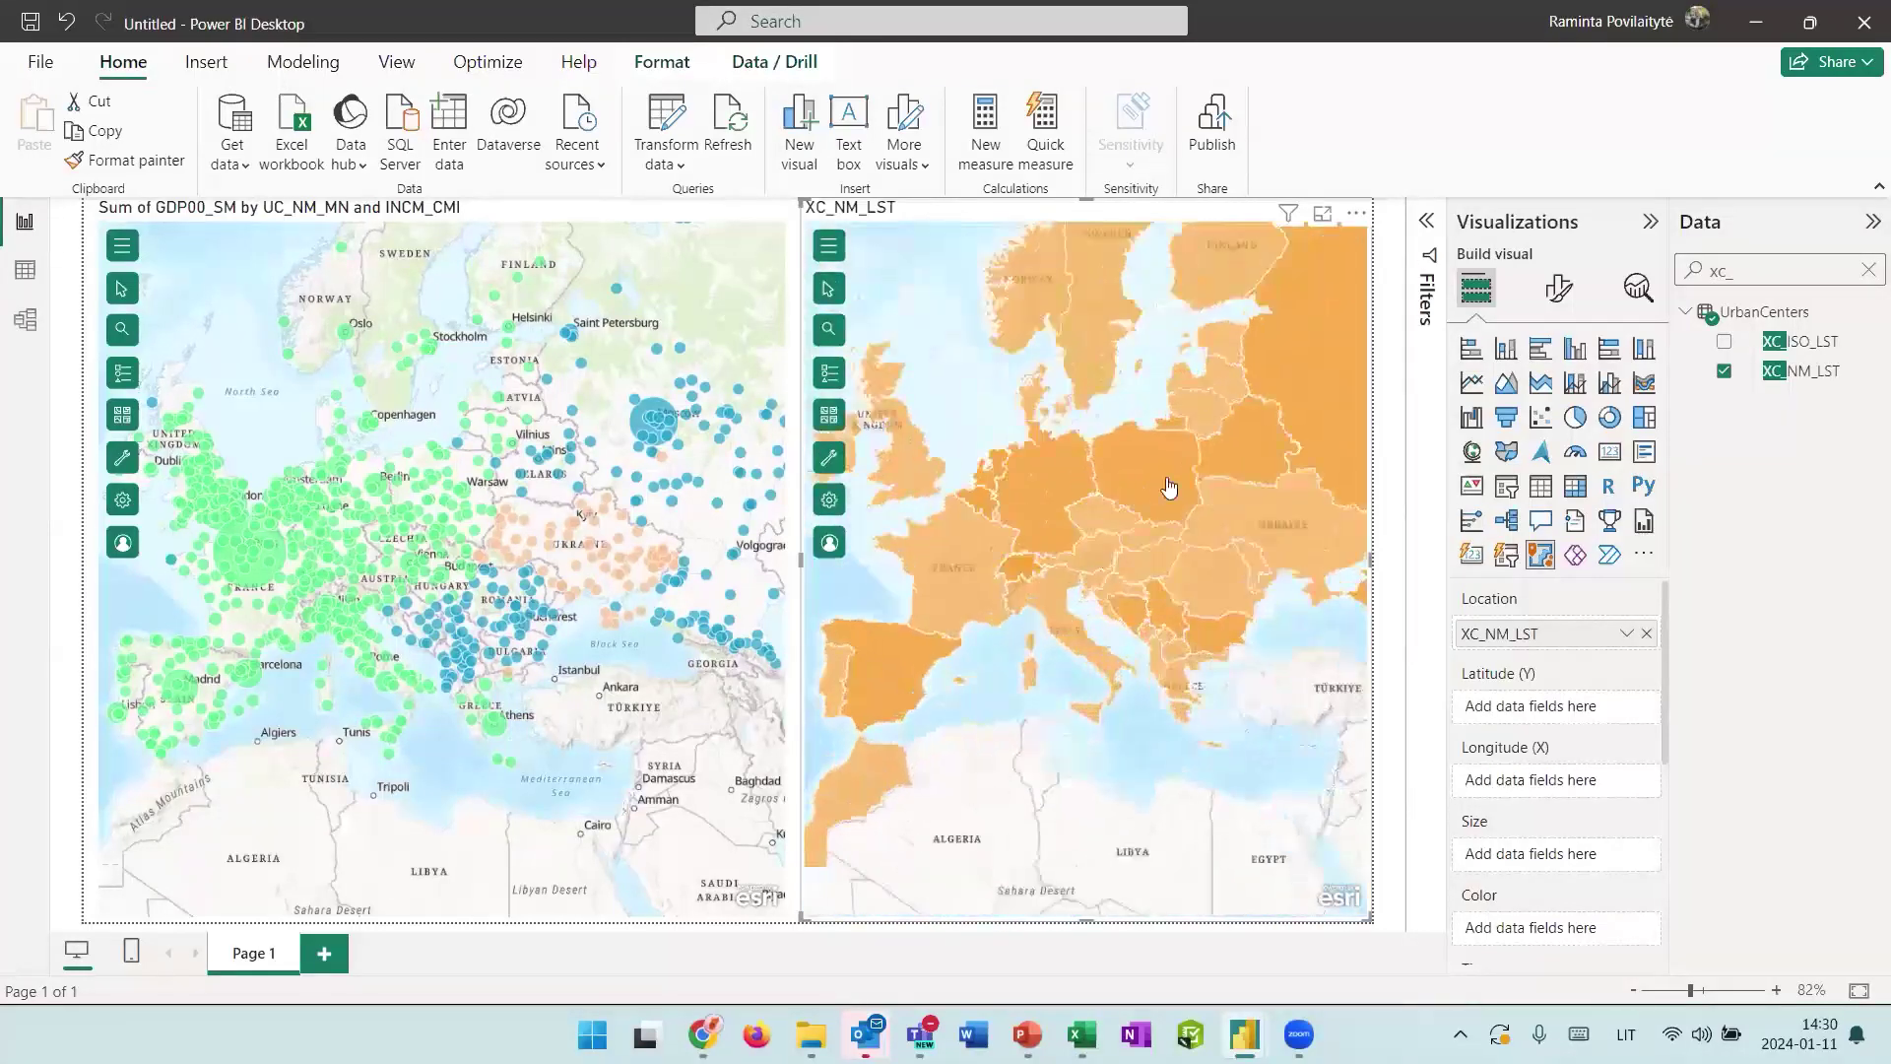
left_click_drag(1171, 483, 1047, 587)
left_click(1047, 587)
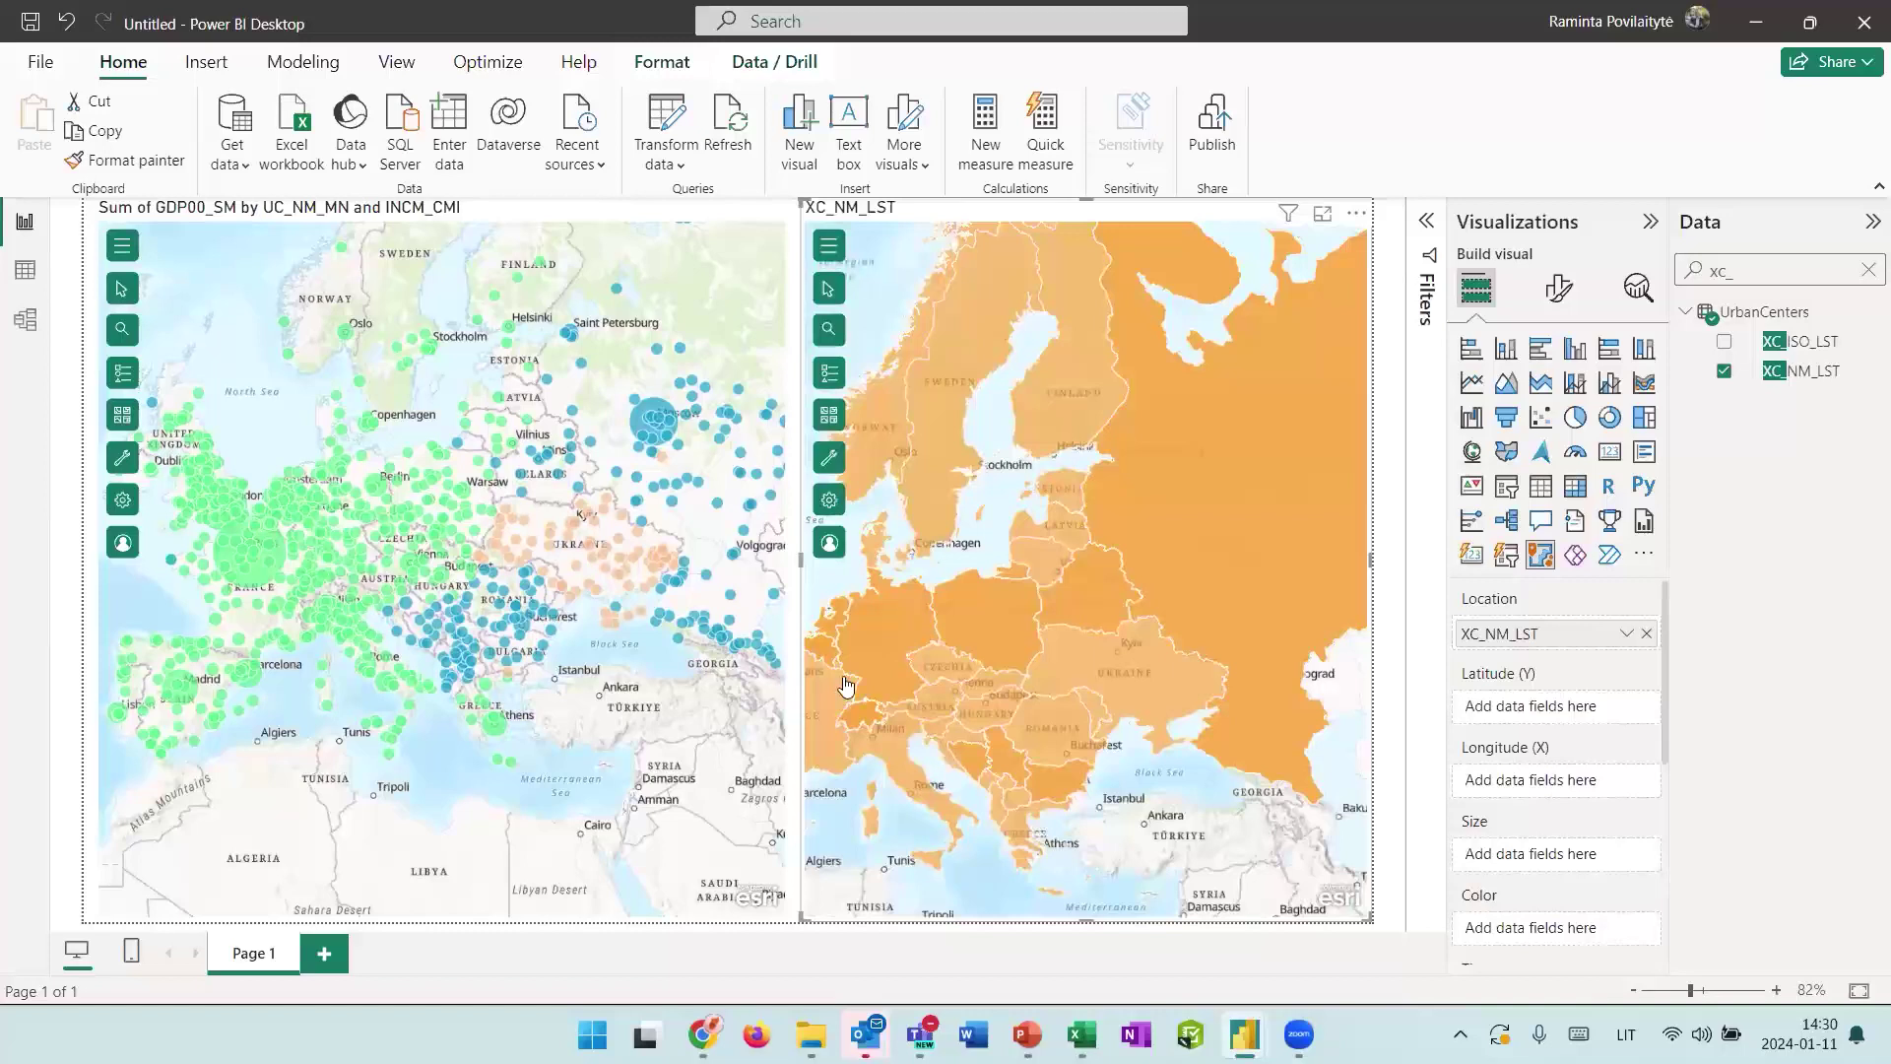
left_click(991, 414)
Colour the countries by GDP00_SM, aggregated as Average
key("BackSpace")
key("BackSpace")
key("BackSpace")
type("gdp")
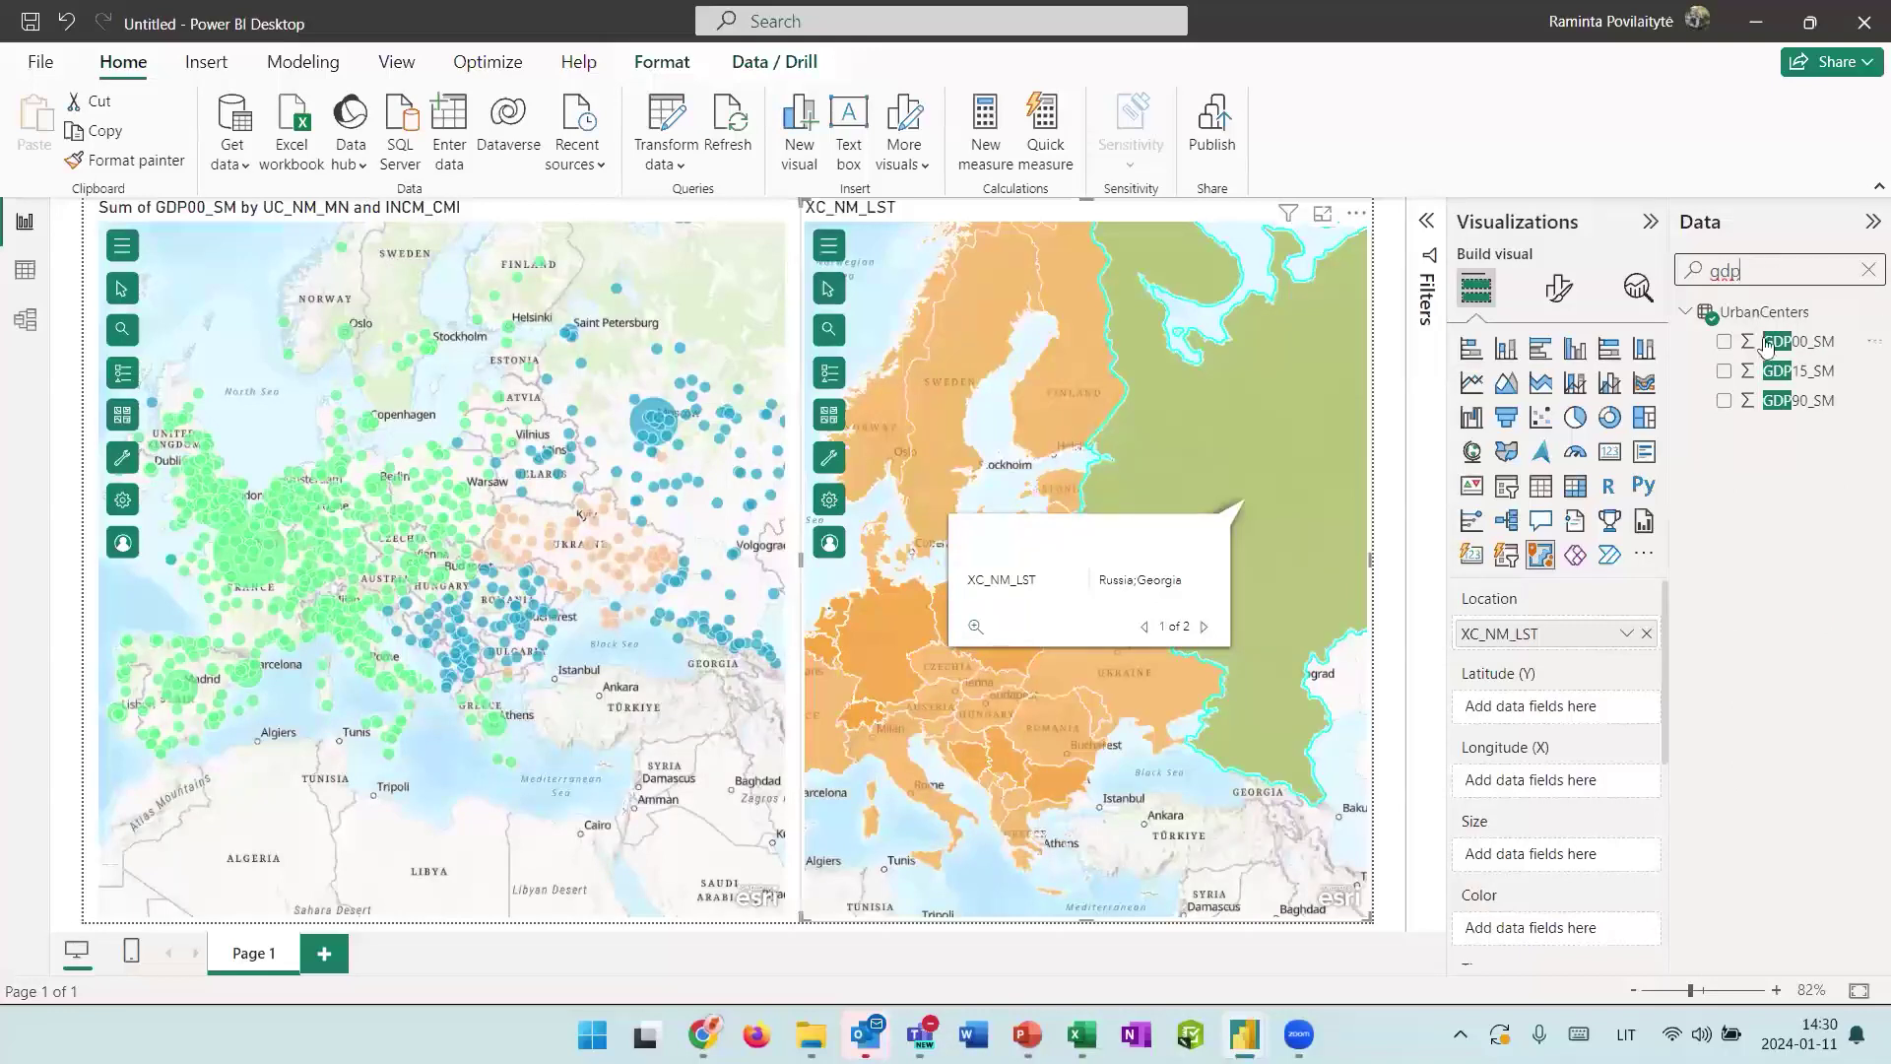
left_click_drag(1799, 342, 1569, 934)
scroll(1586, 818, "down", 3)
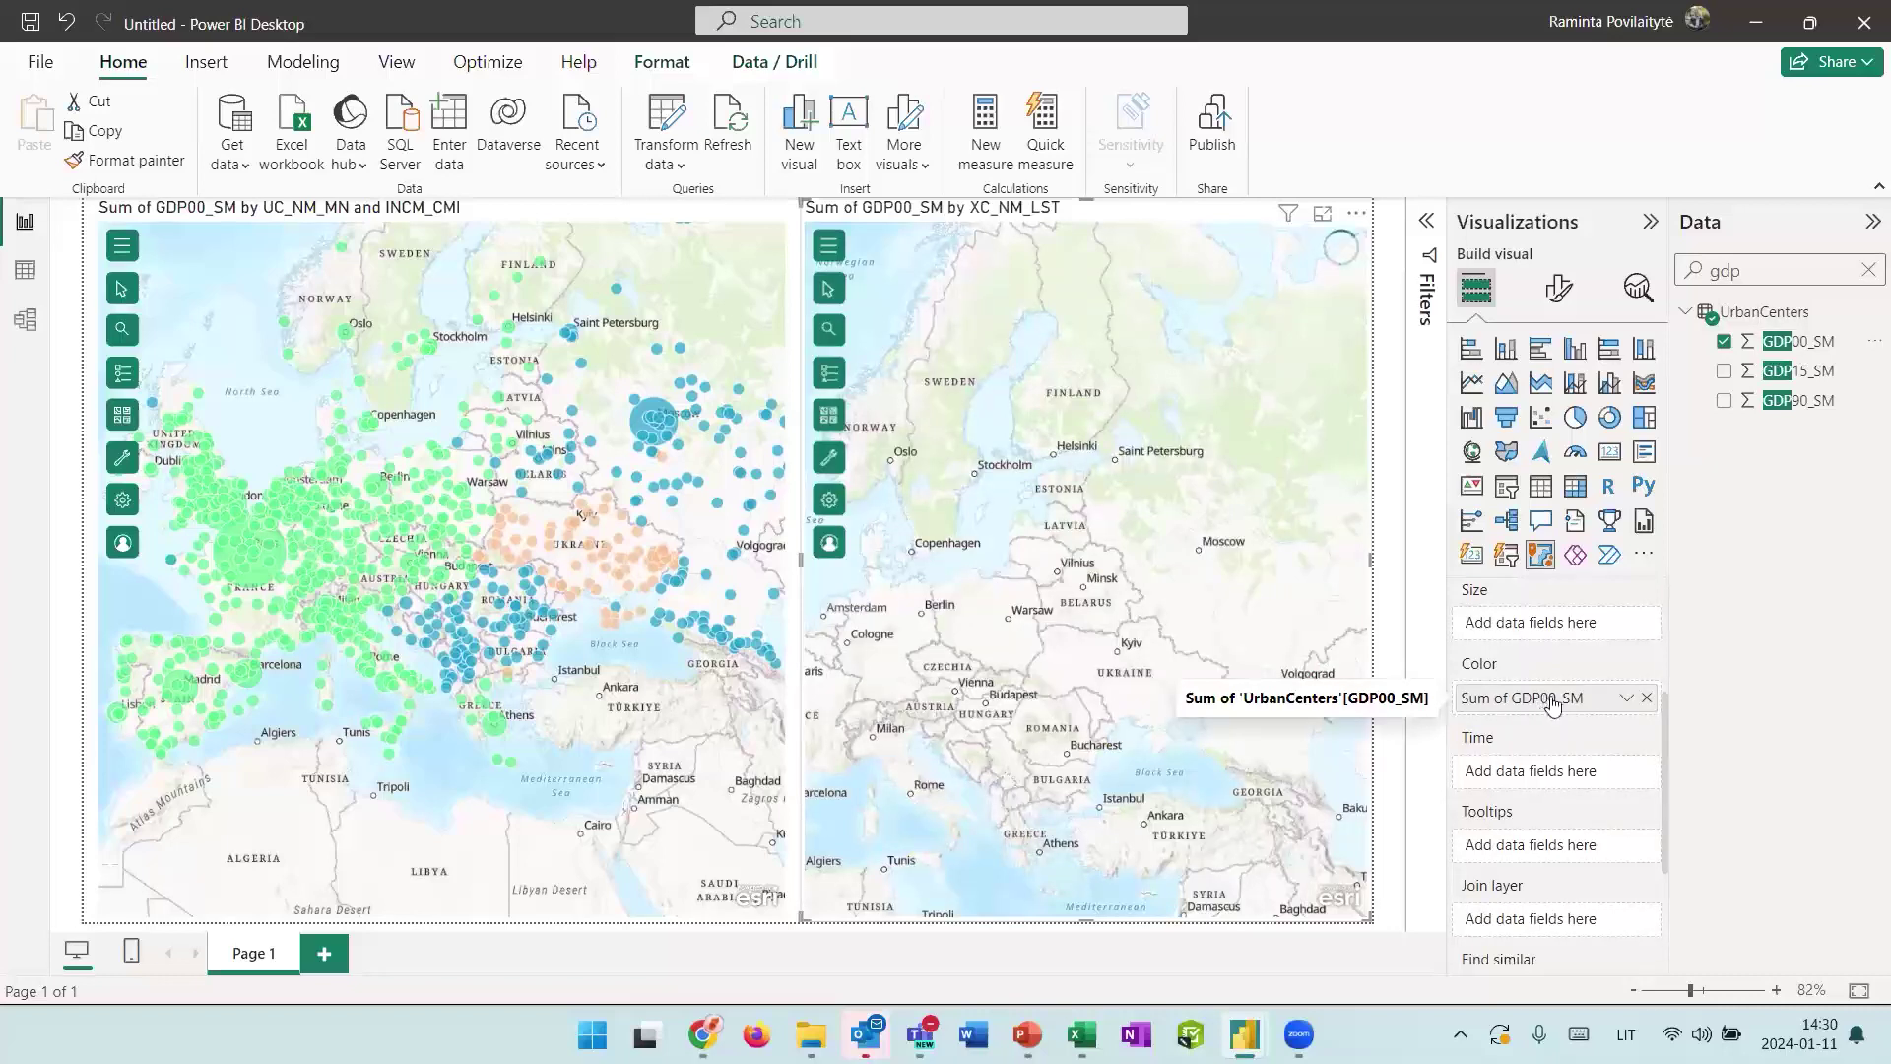
left_click(1627, 699)
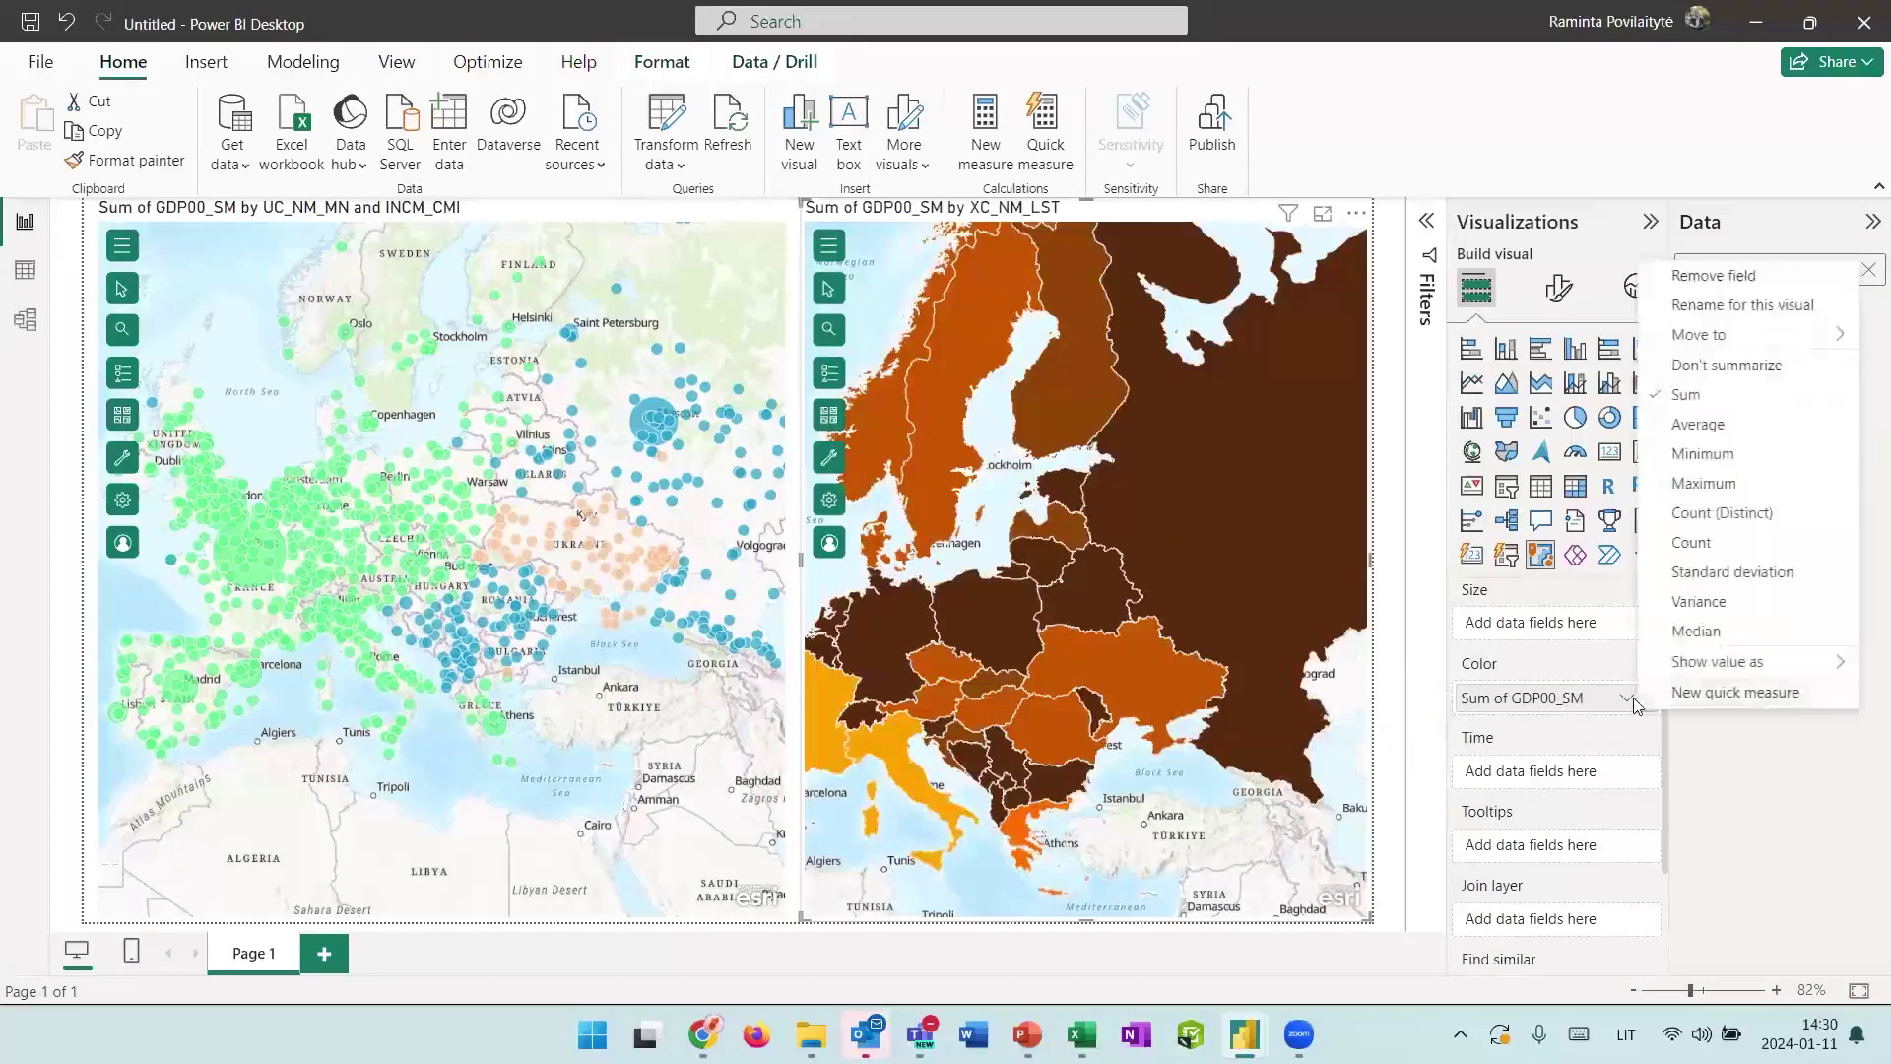
left_click(1740, 424)
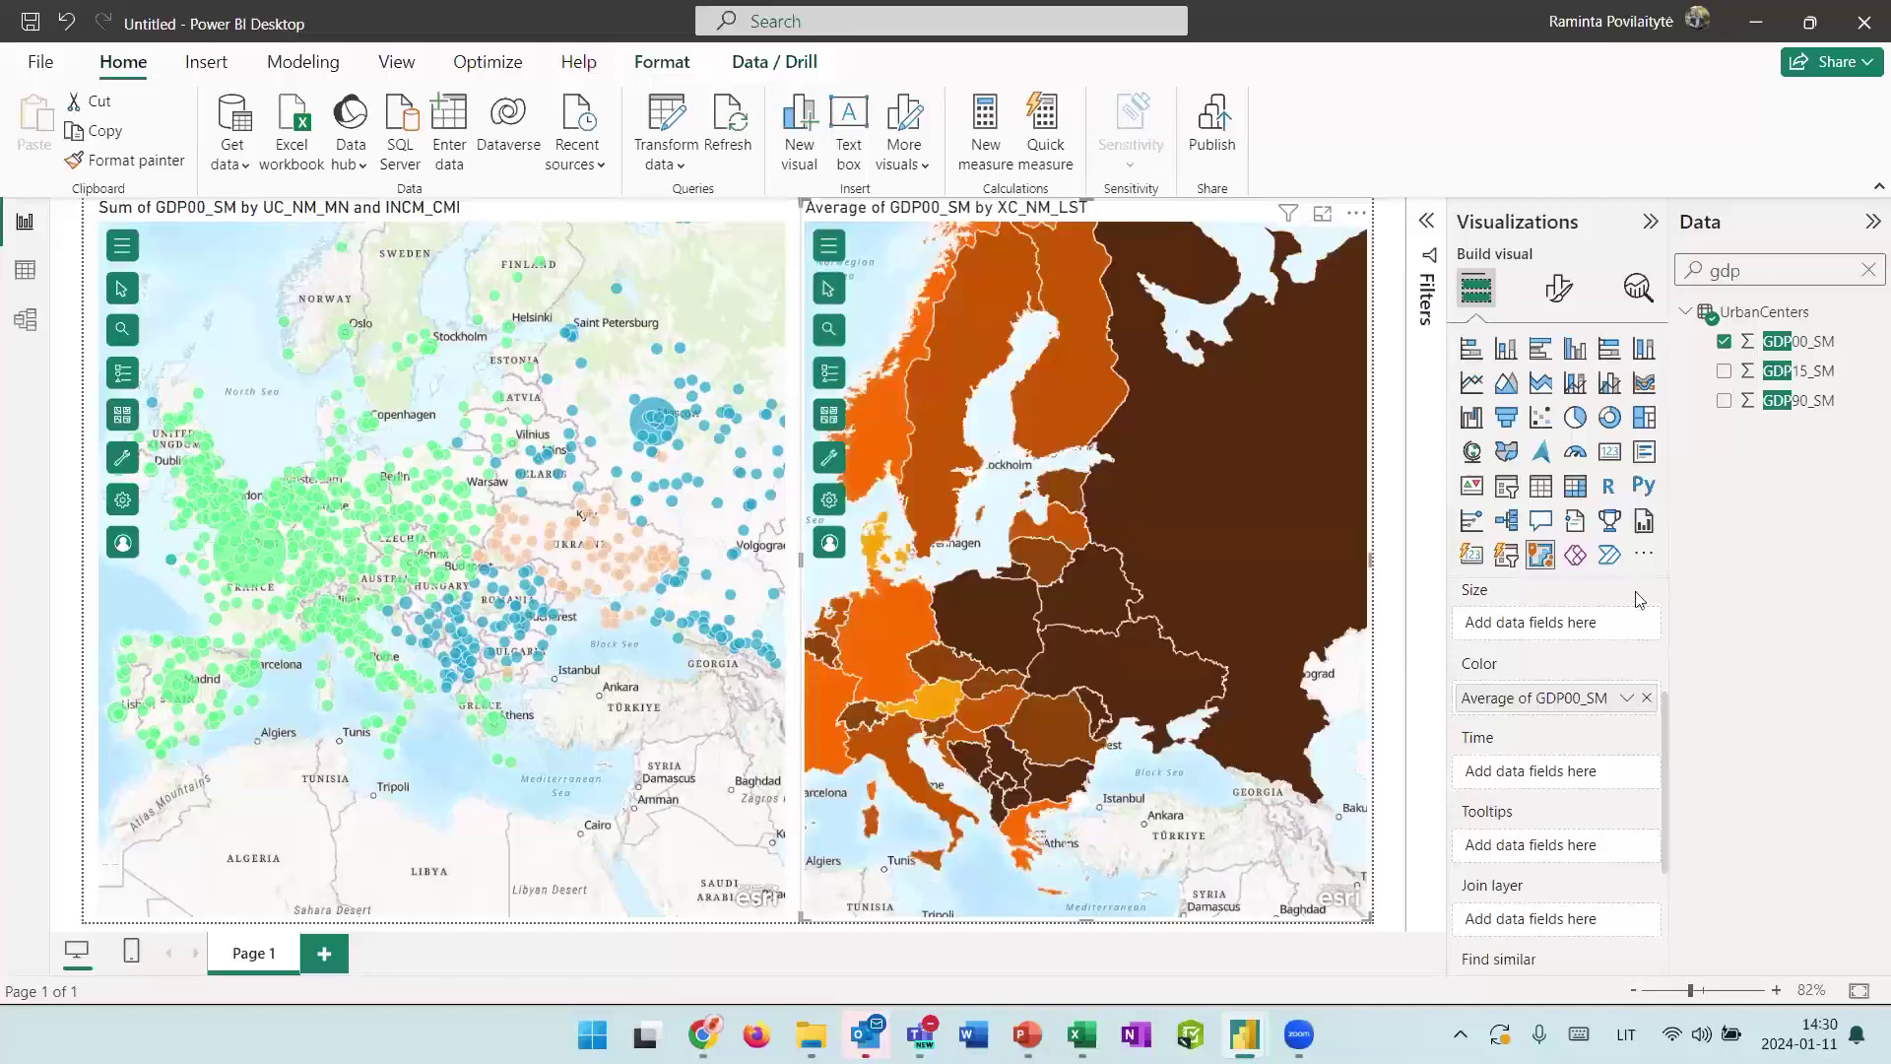
left_click(1320, 461)
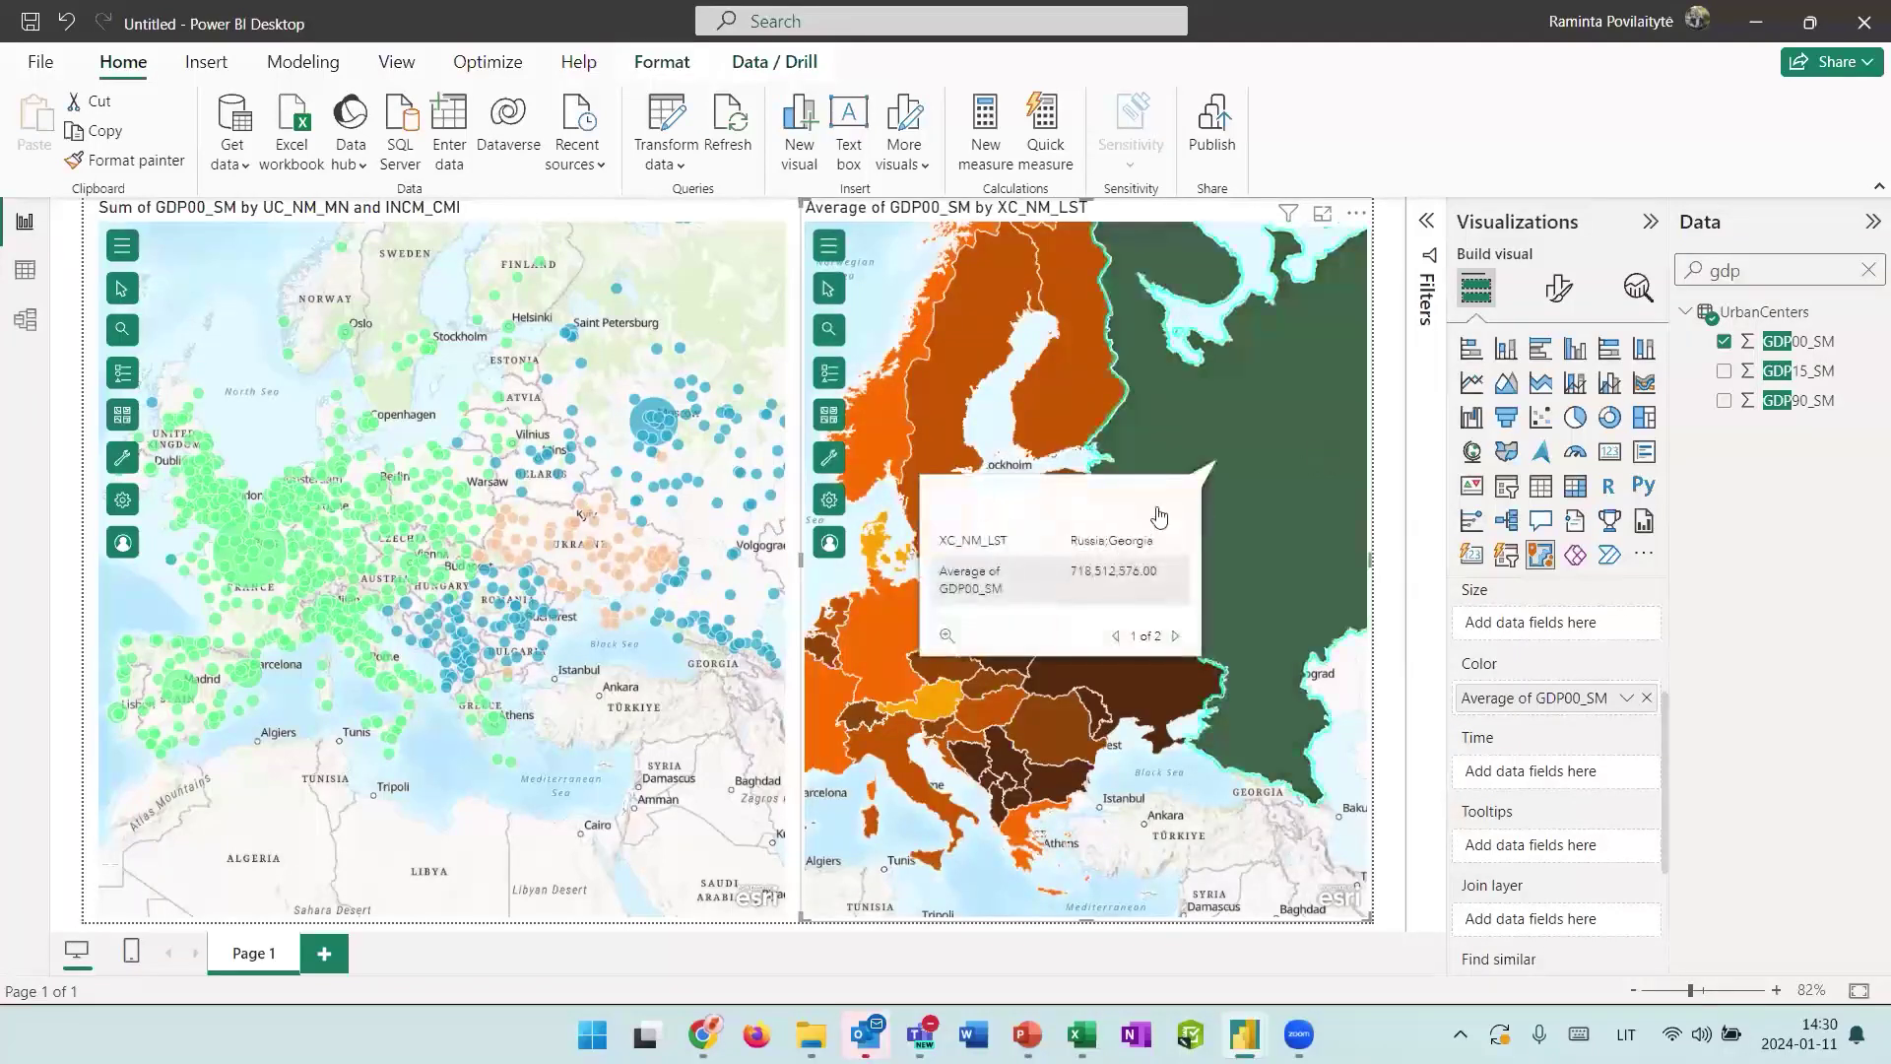
Give the XC_NM_LST layer's symbology a teal-green colour ramp
left_click(831, 372)
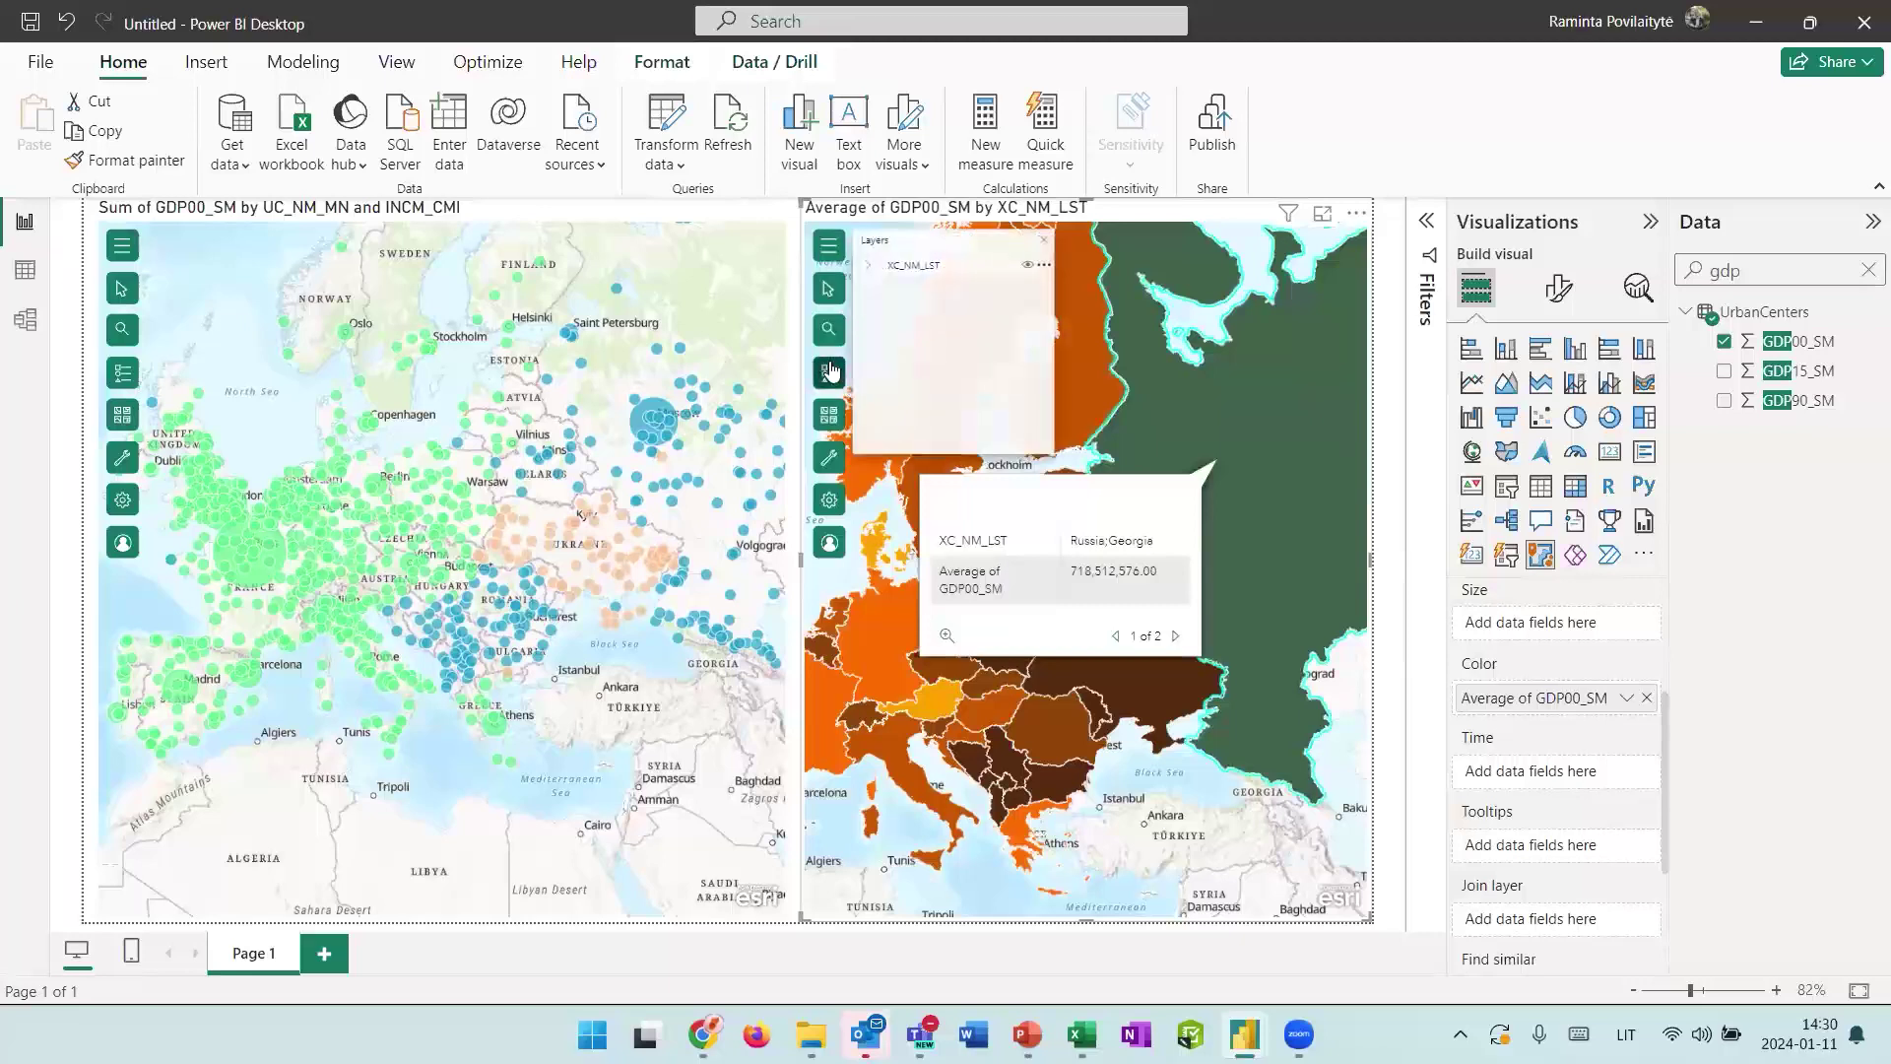
left_click(1044, 265)
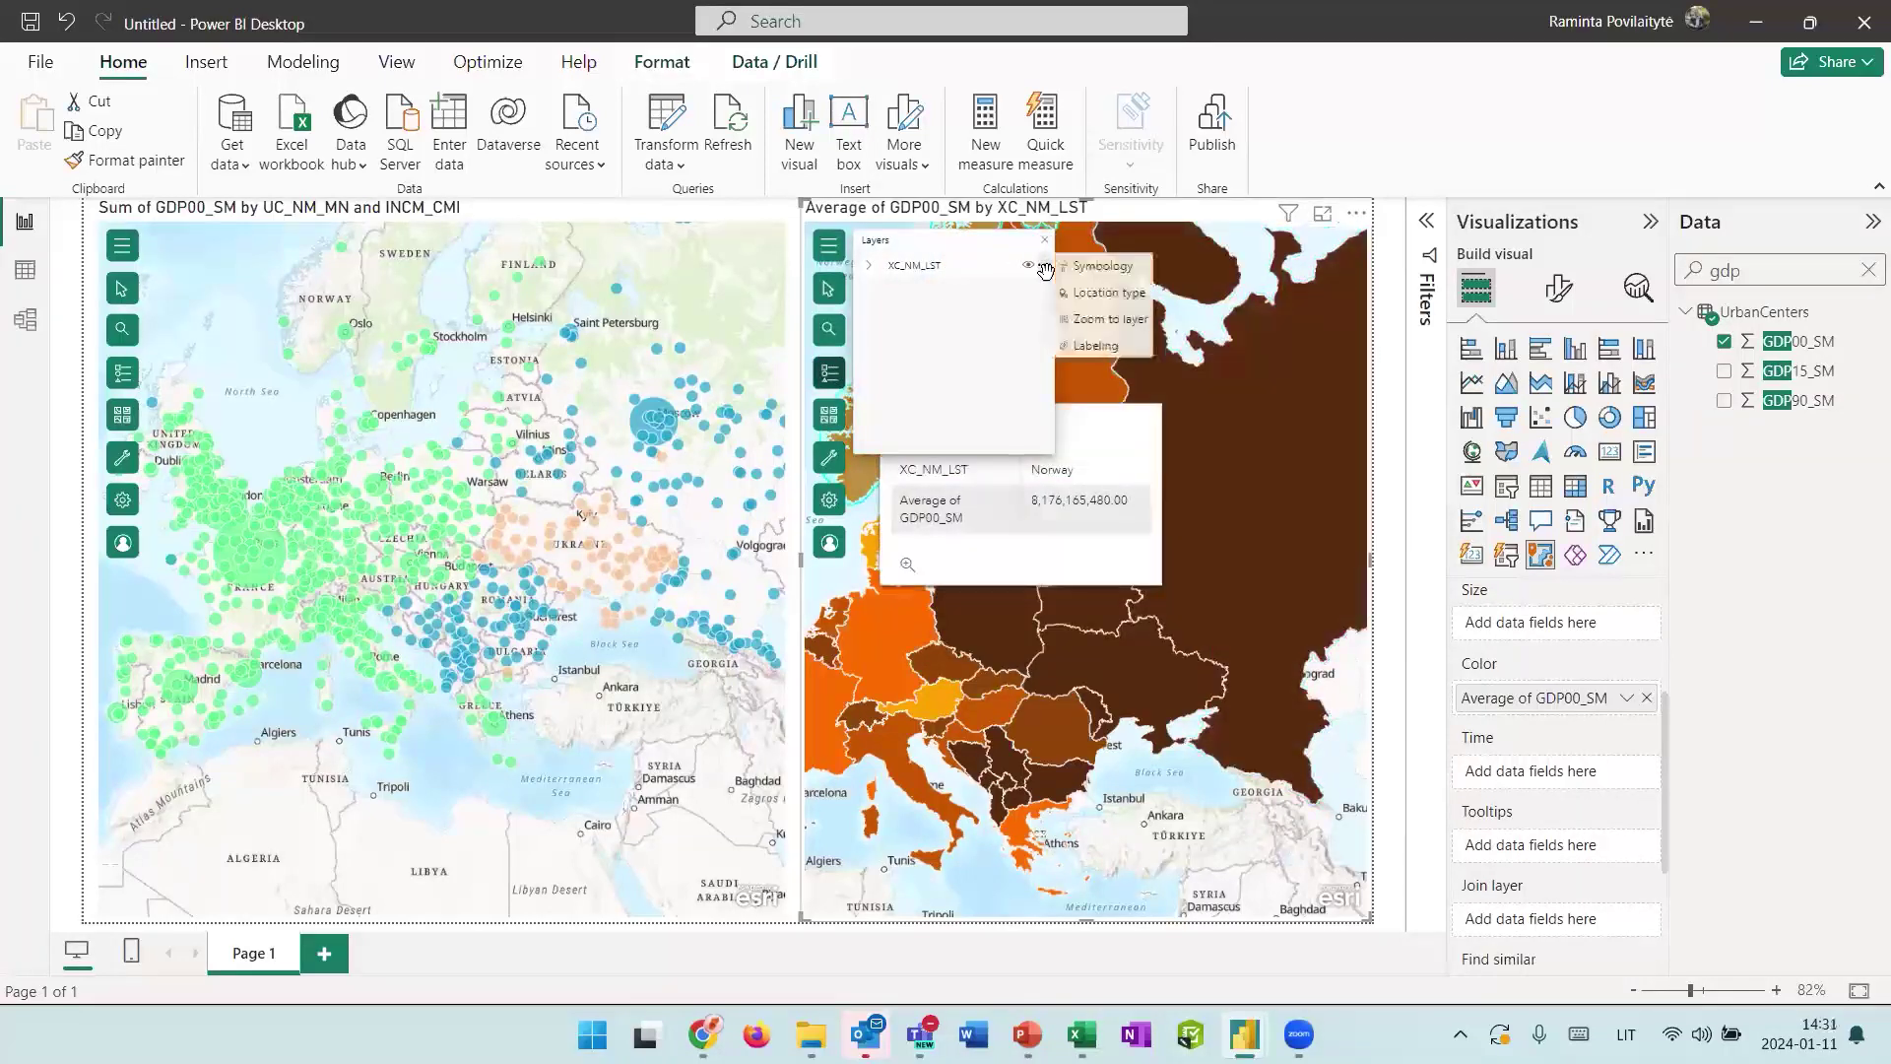
left_click(1103, 267)
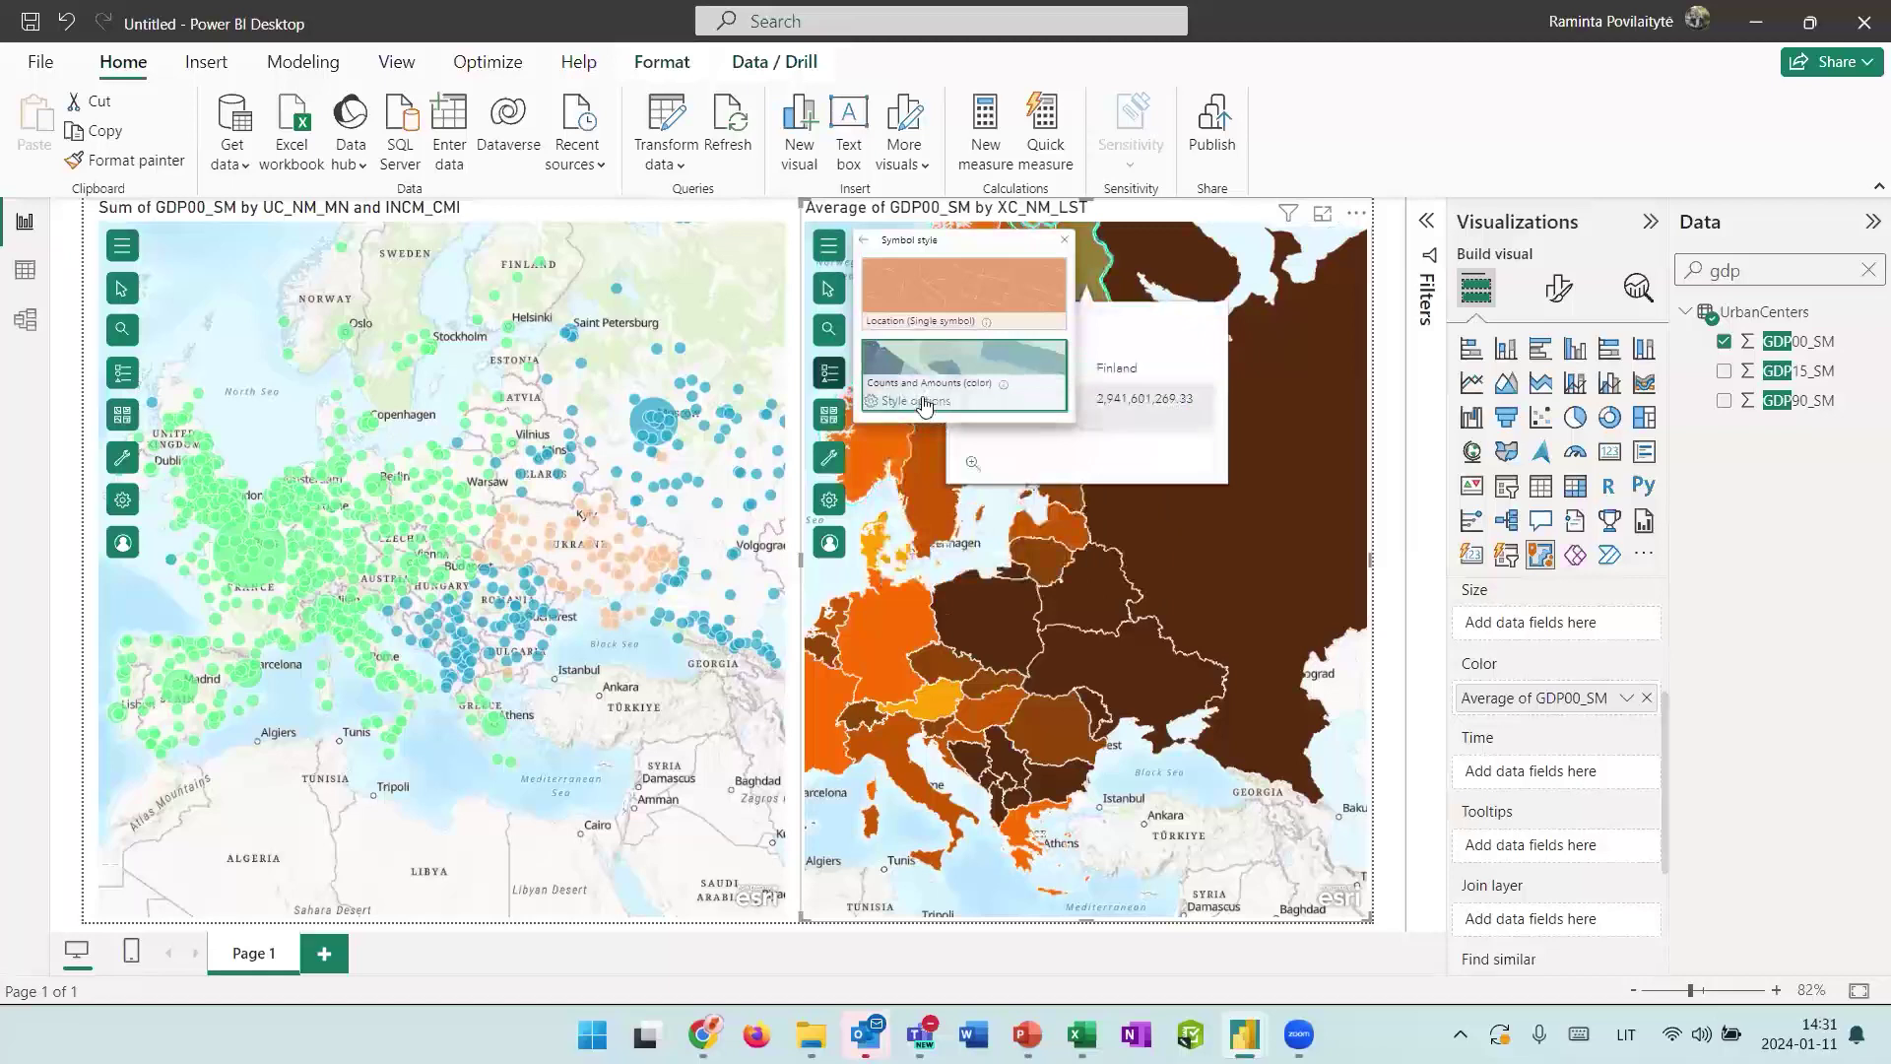
left_click(924, 403)
scroll(966, 404, "down", 5)
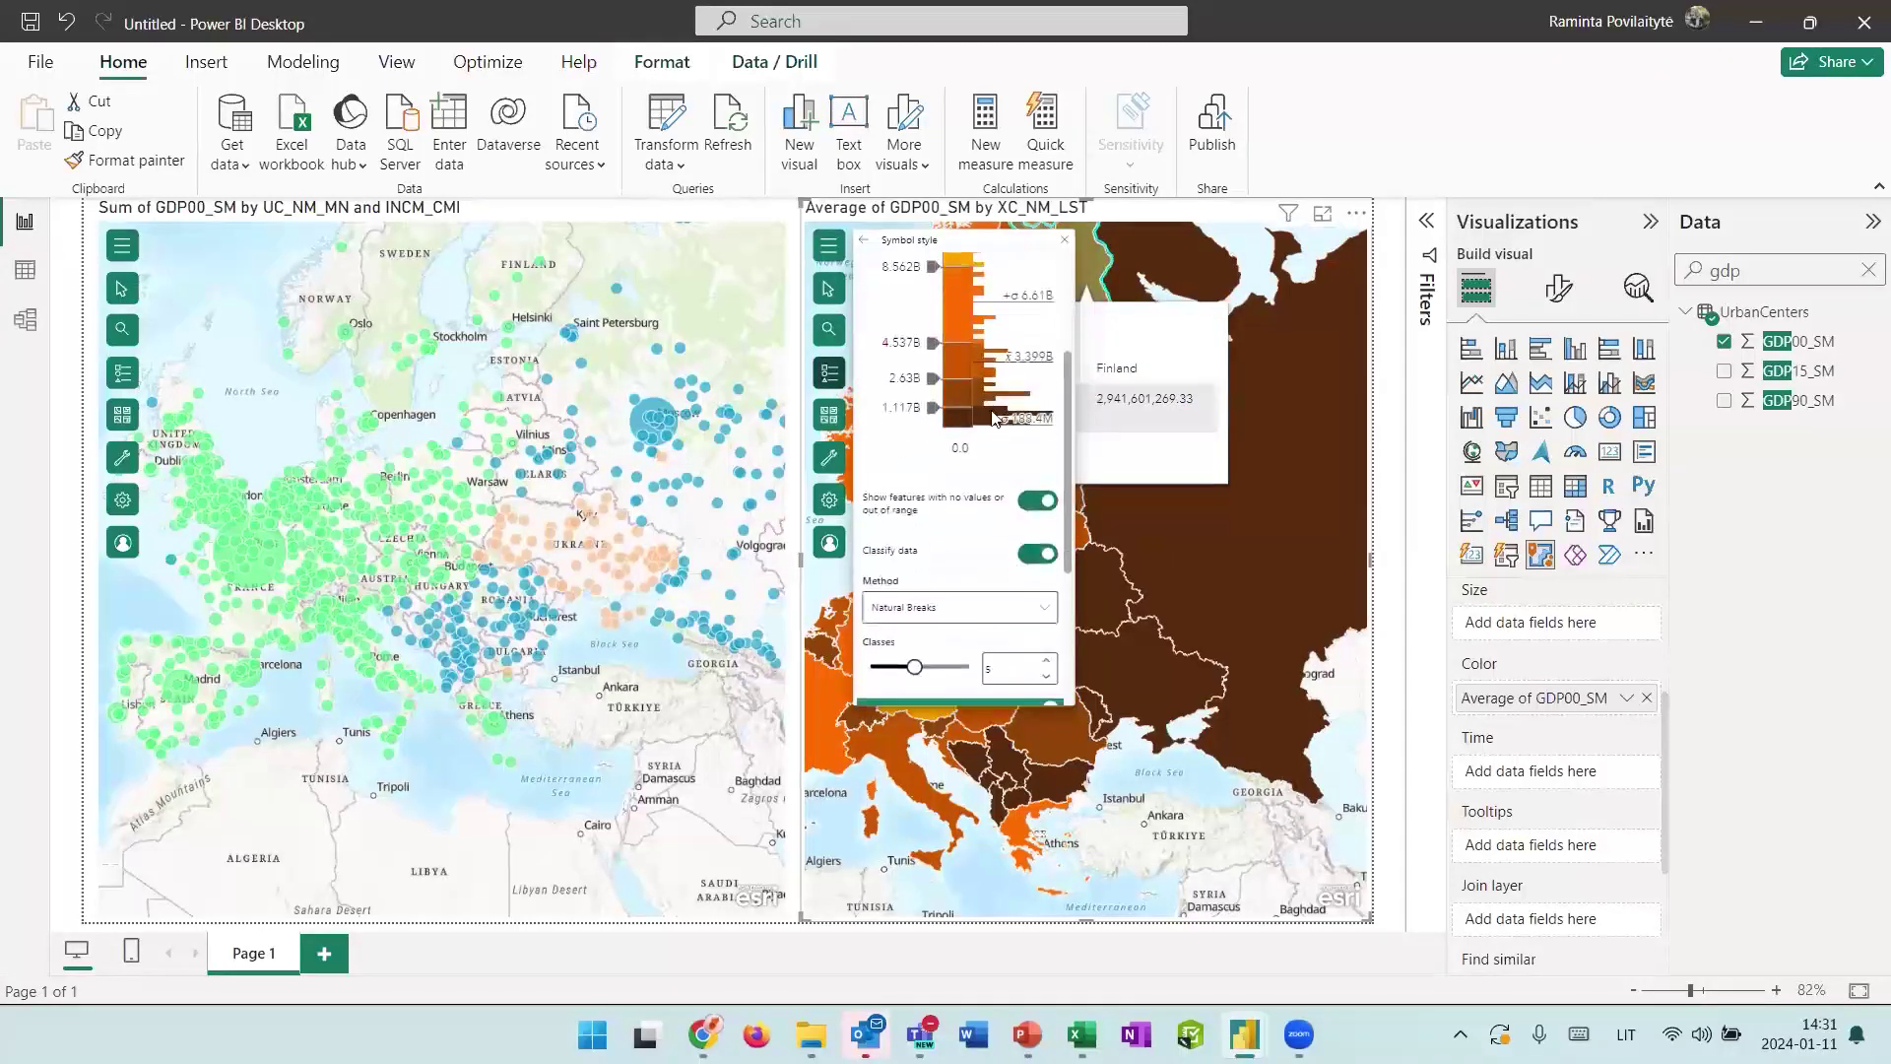
scroll(993, 381, "down", 2)
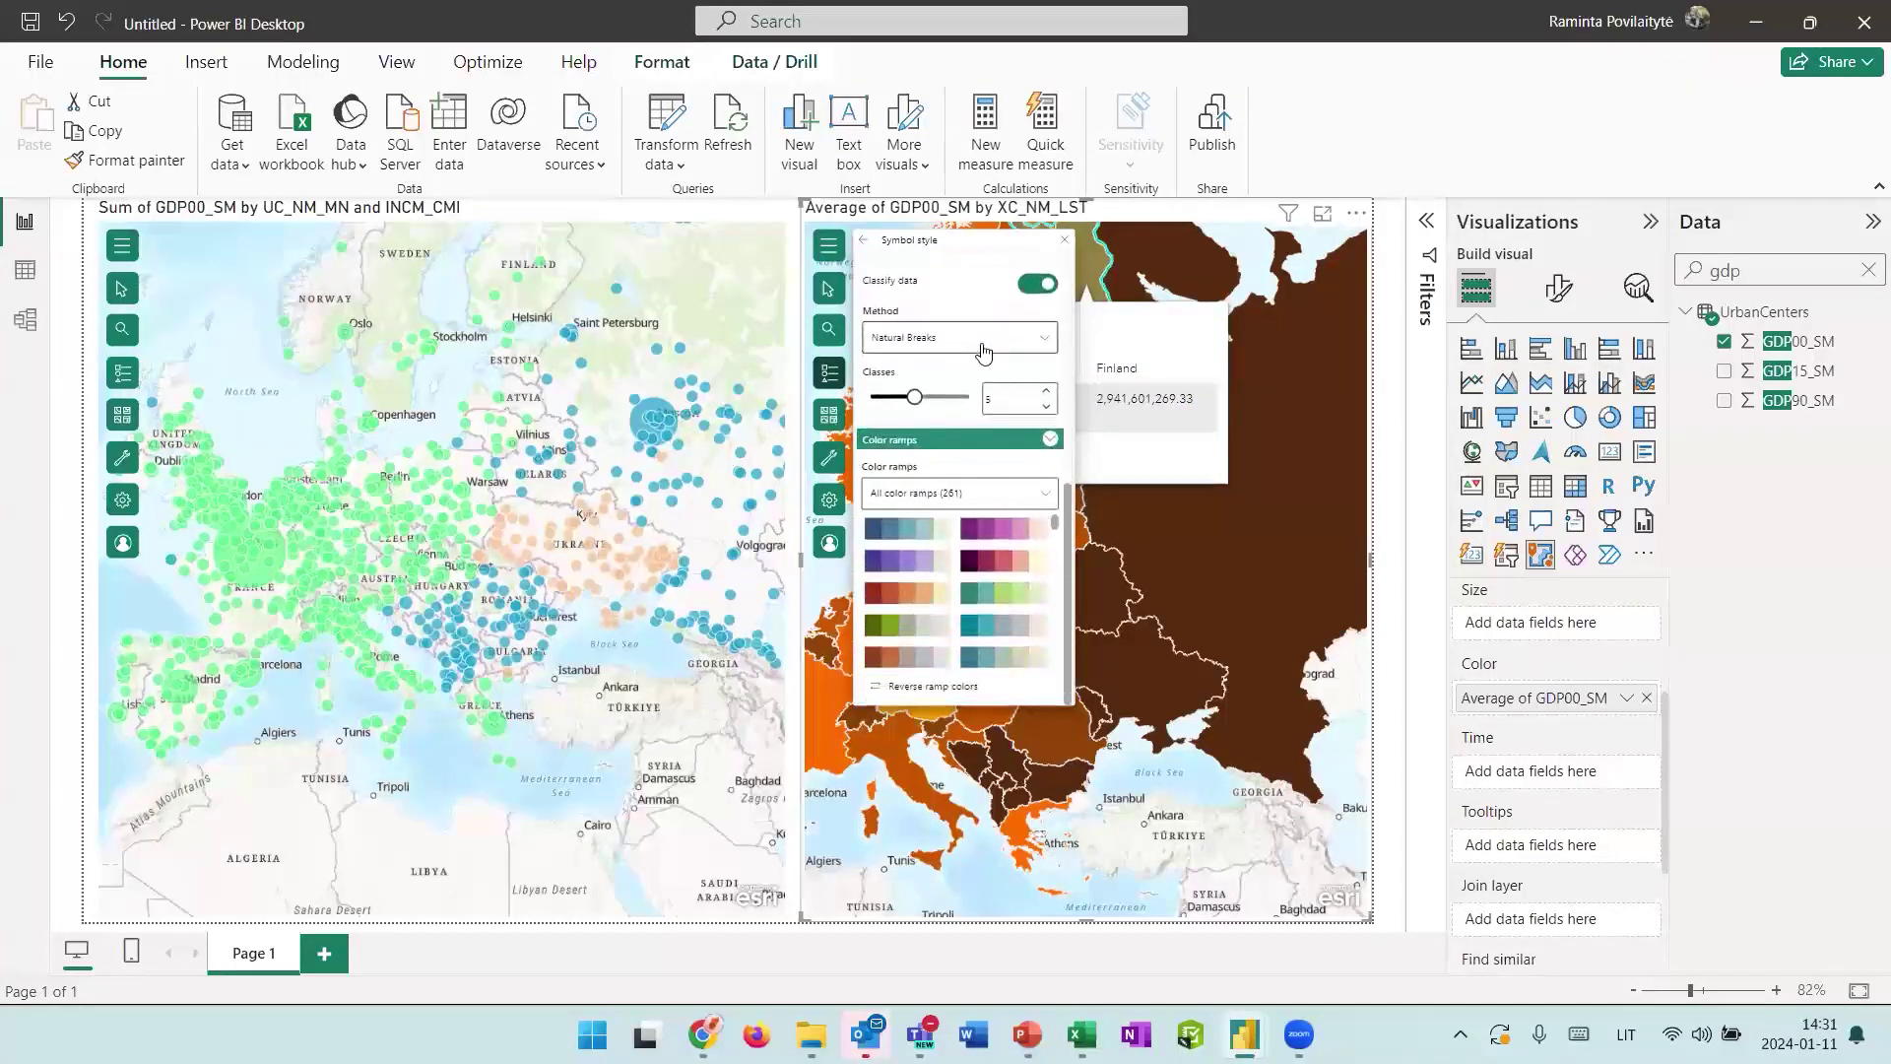
left_click(1015, 603)
left_click(1065, 240)
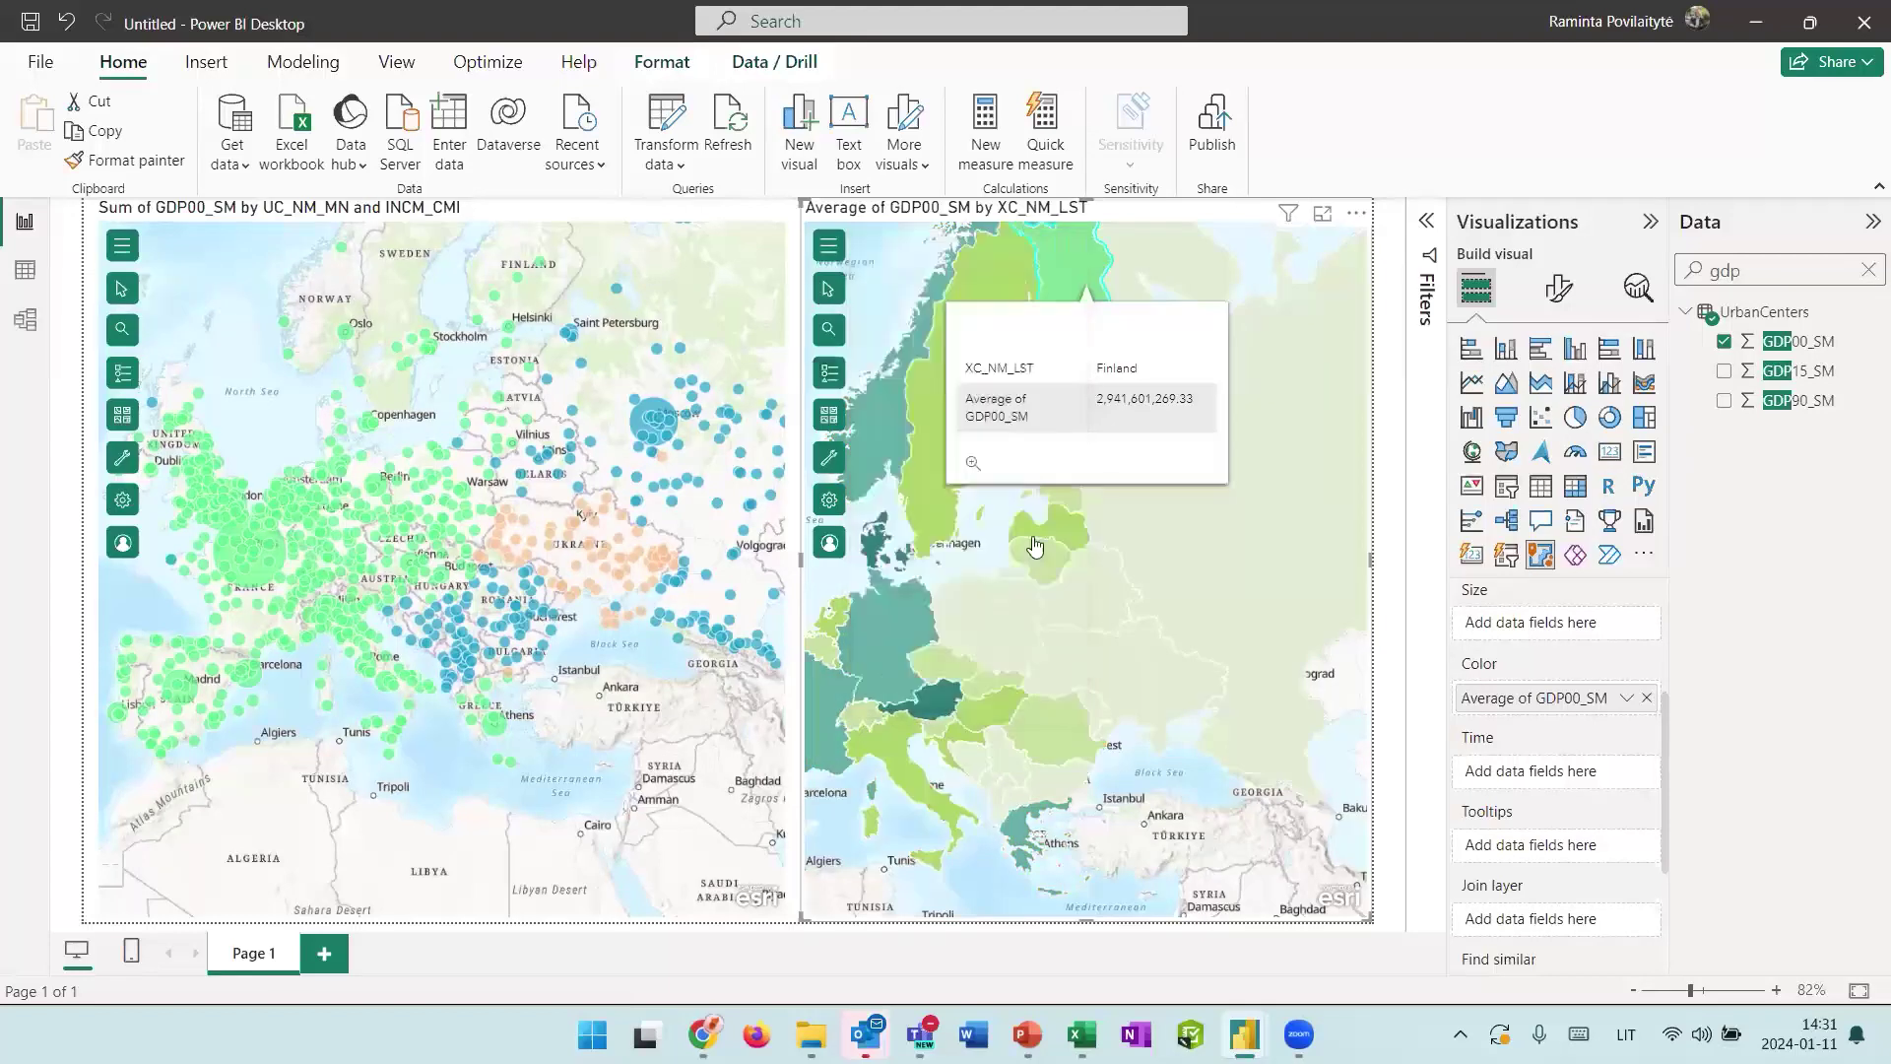
Shorten the GDP choropleth frame by dragging its bottom edge up
left_click_drag(999, 902, 1037, 896)
left_click(1040, 897)
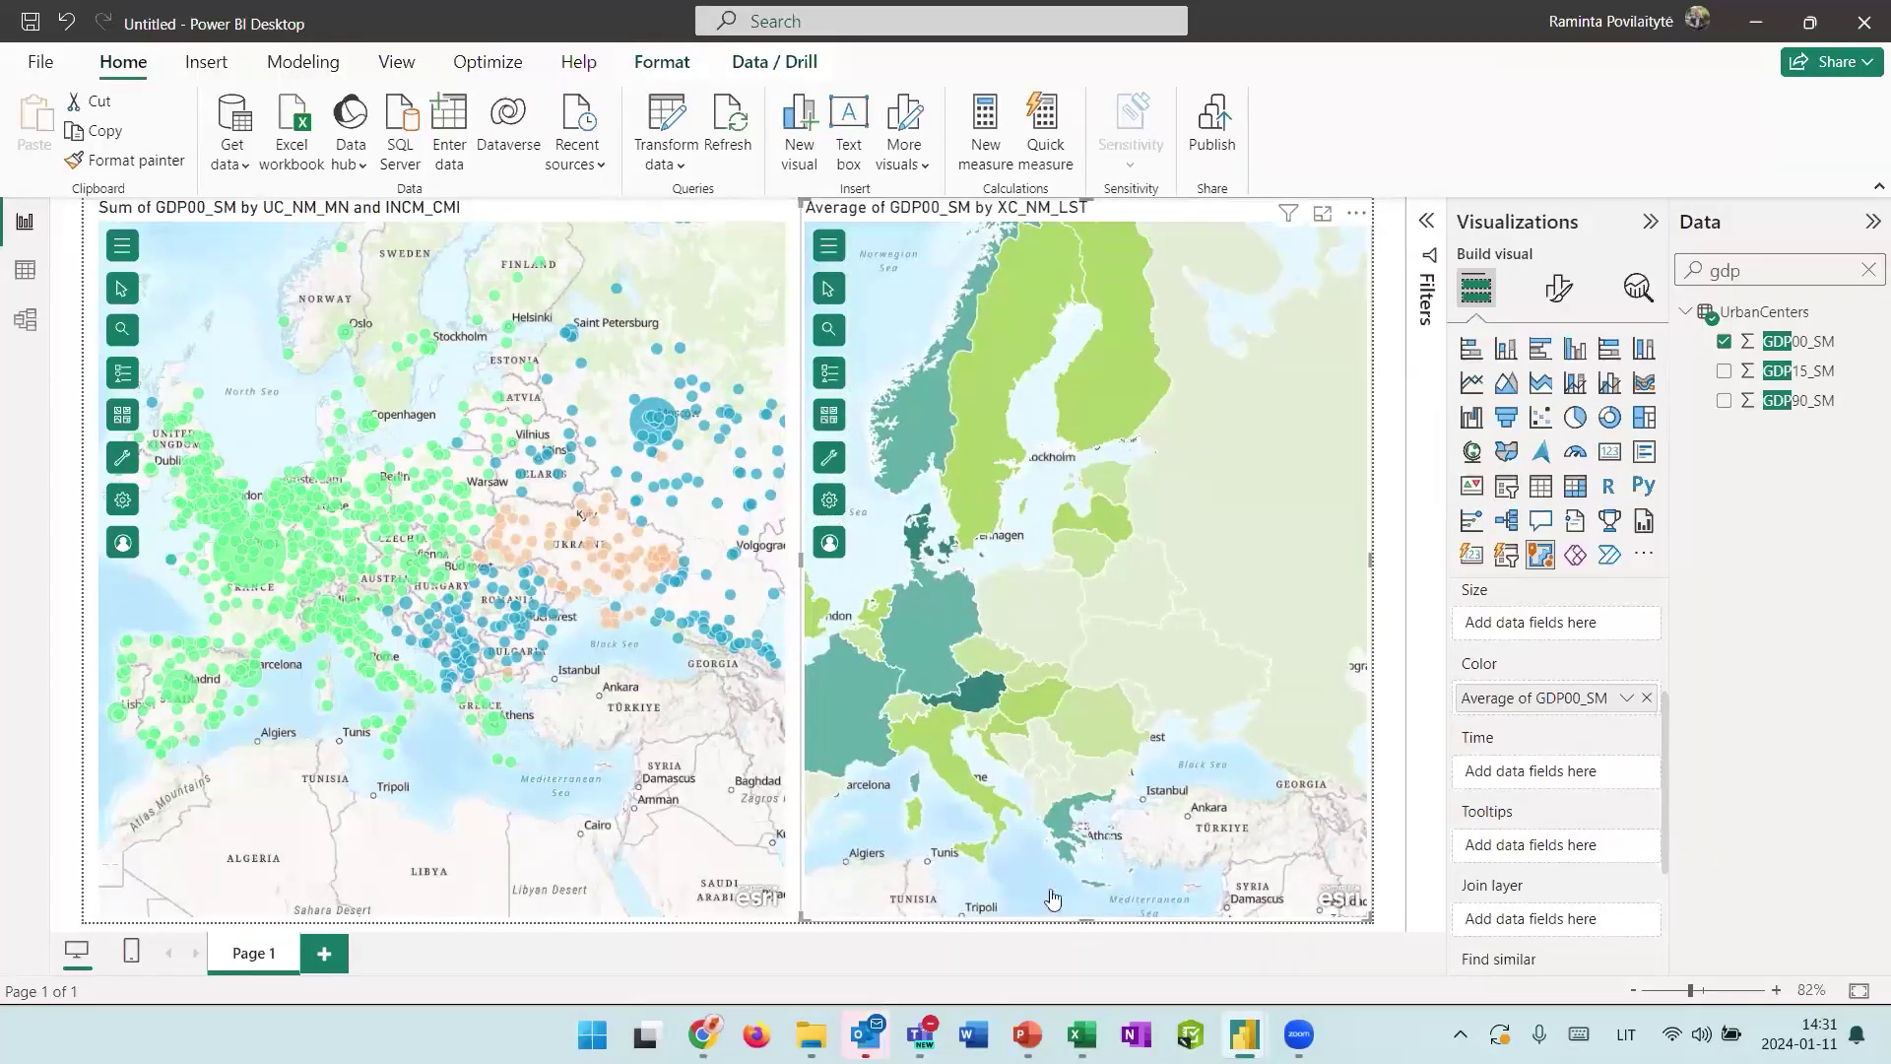
left_click_drag(1081, 919, 1029, 872)
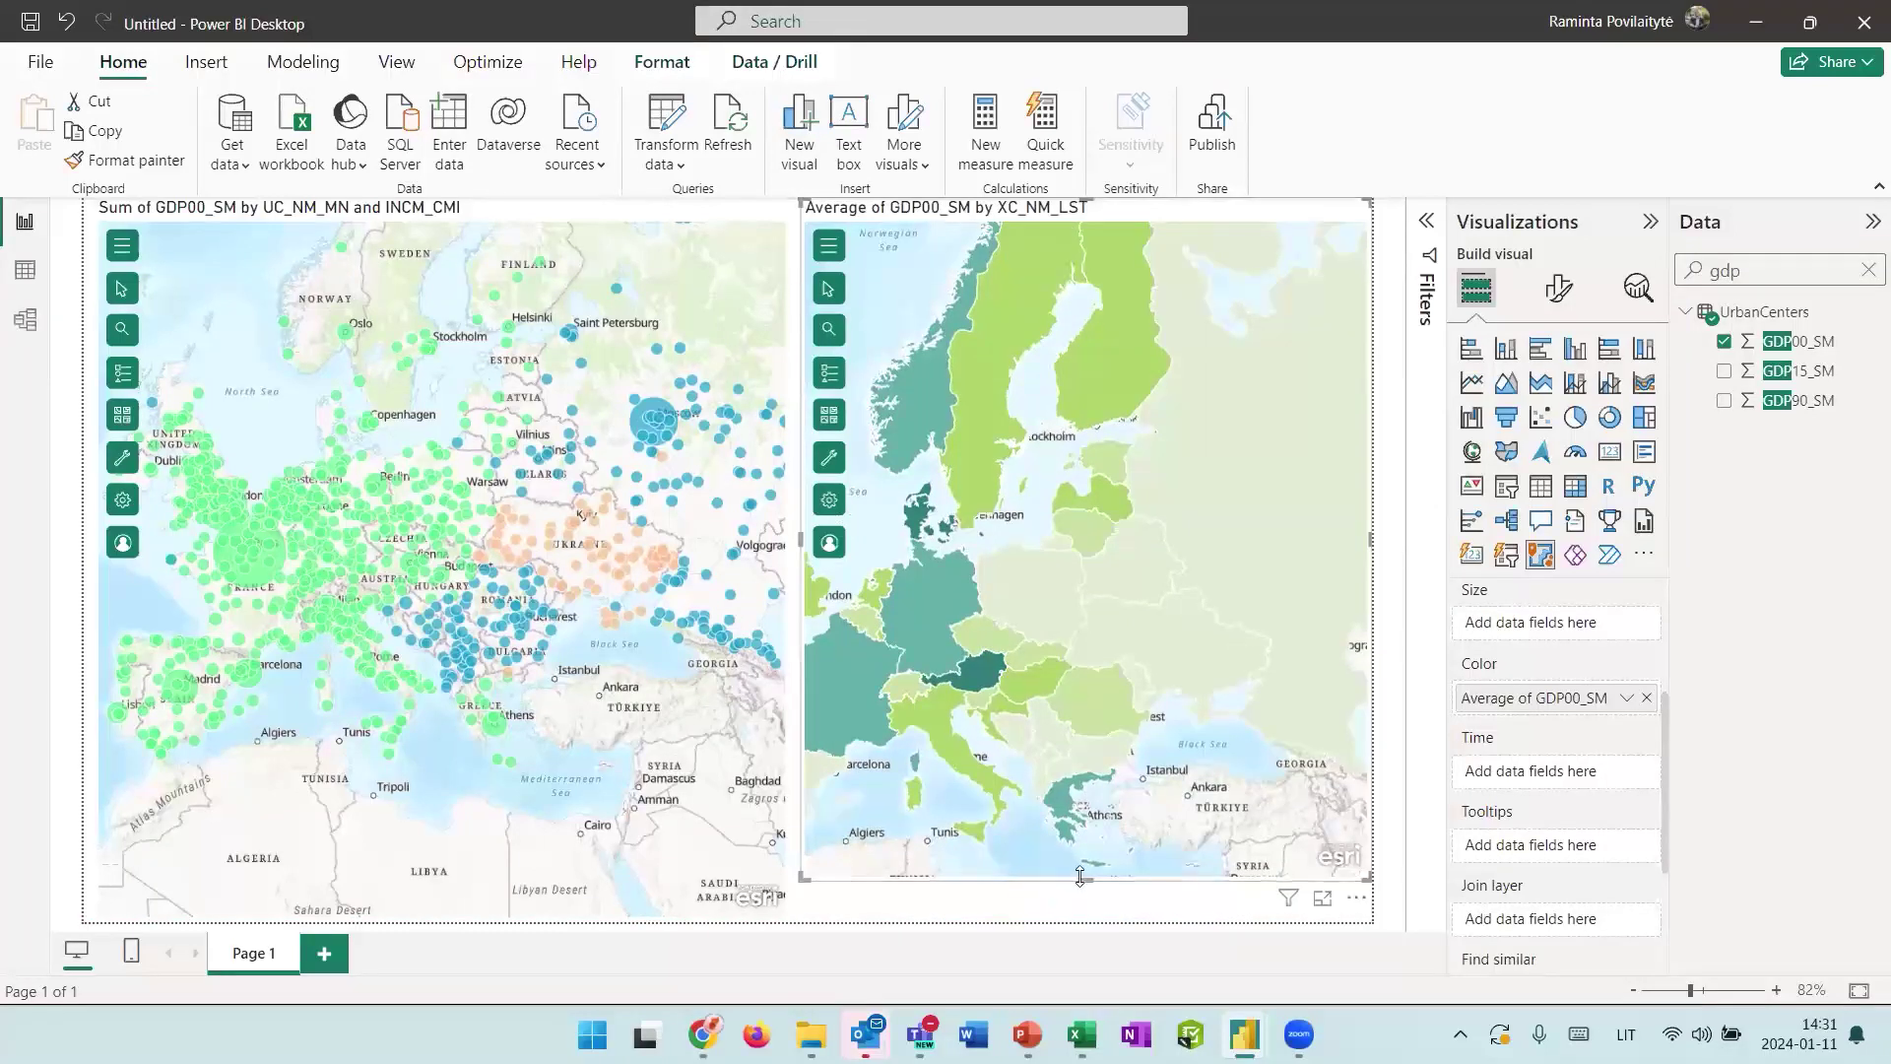
Shrink the GDP map into the upper-right half and add a new ArcGIS map below it
left_click_drag(1086, 876, 1116, 540)
left_click(1111, 658)
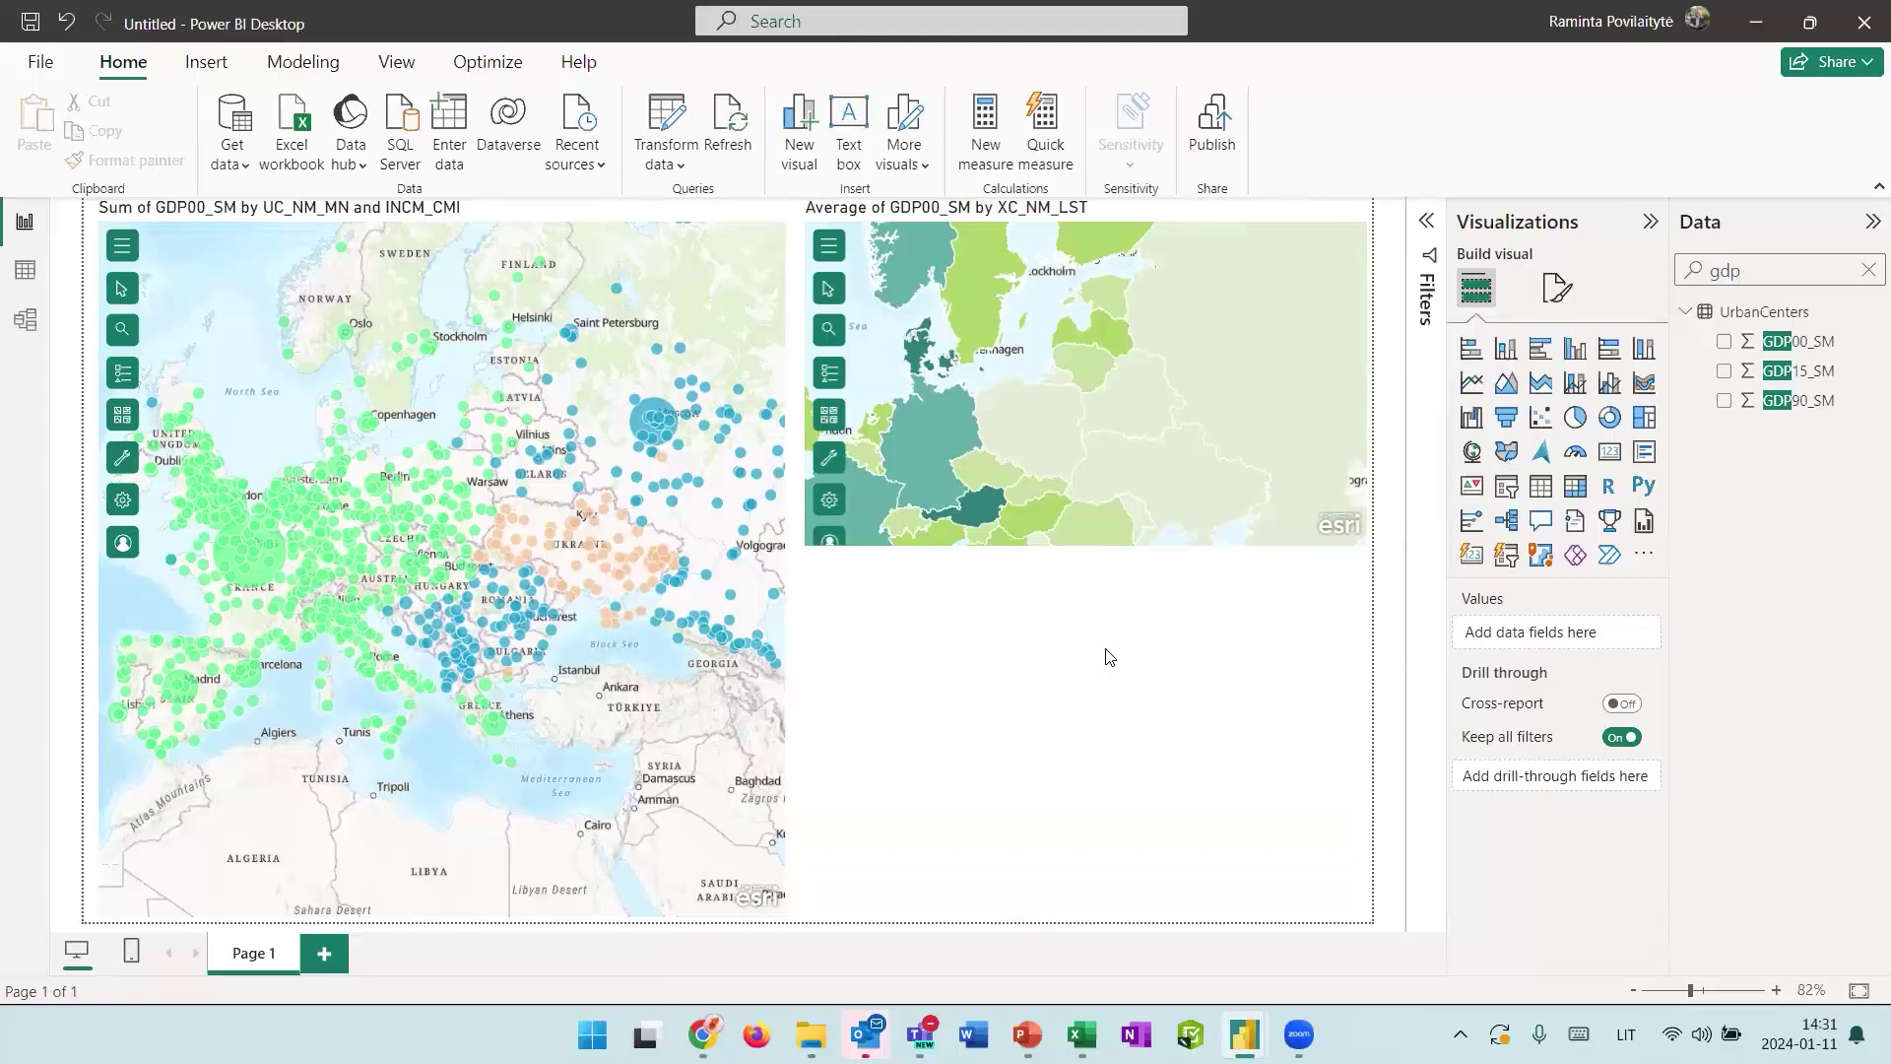
left_click(1554, 569)
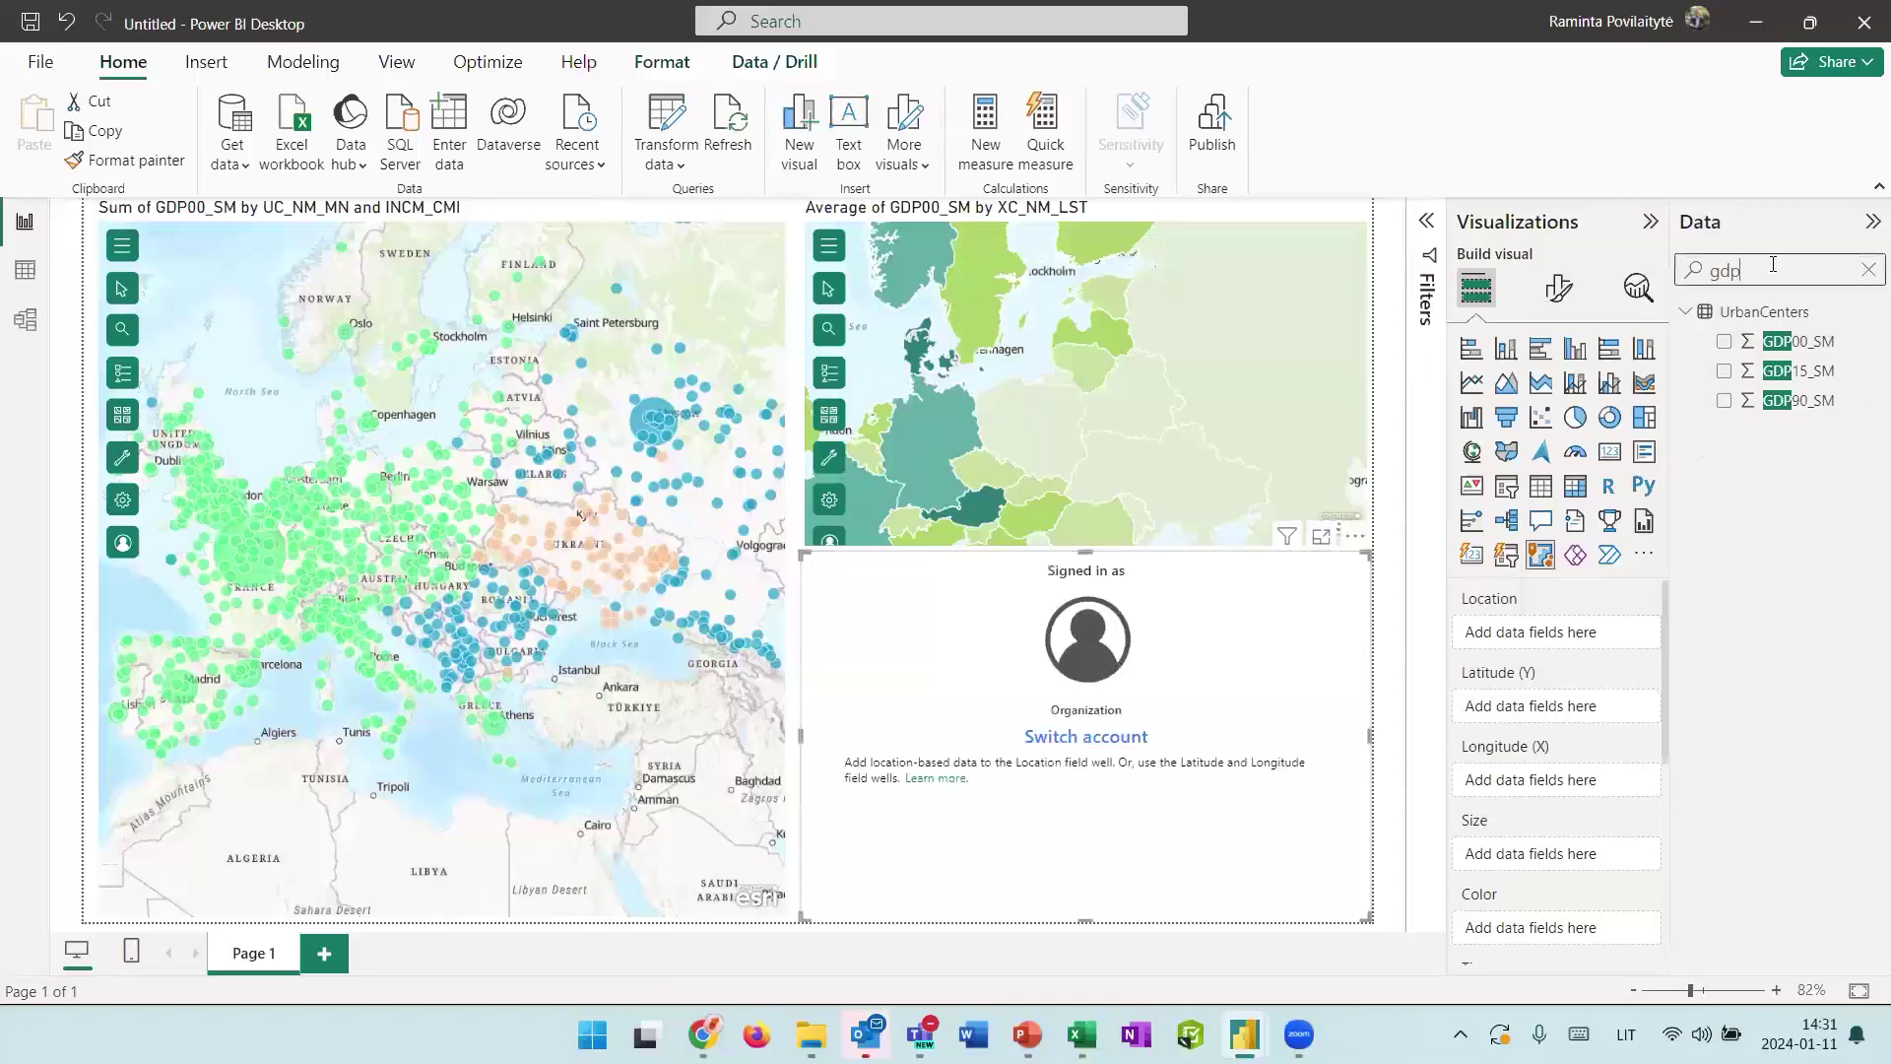
left_click(1869, 323)
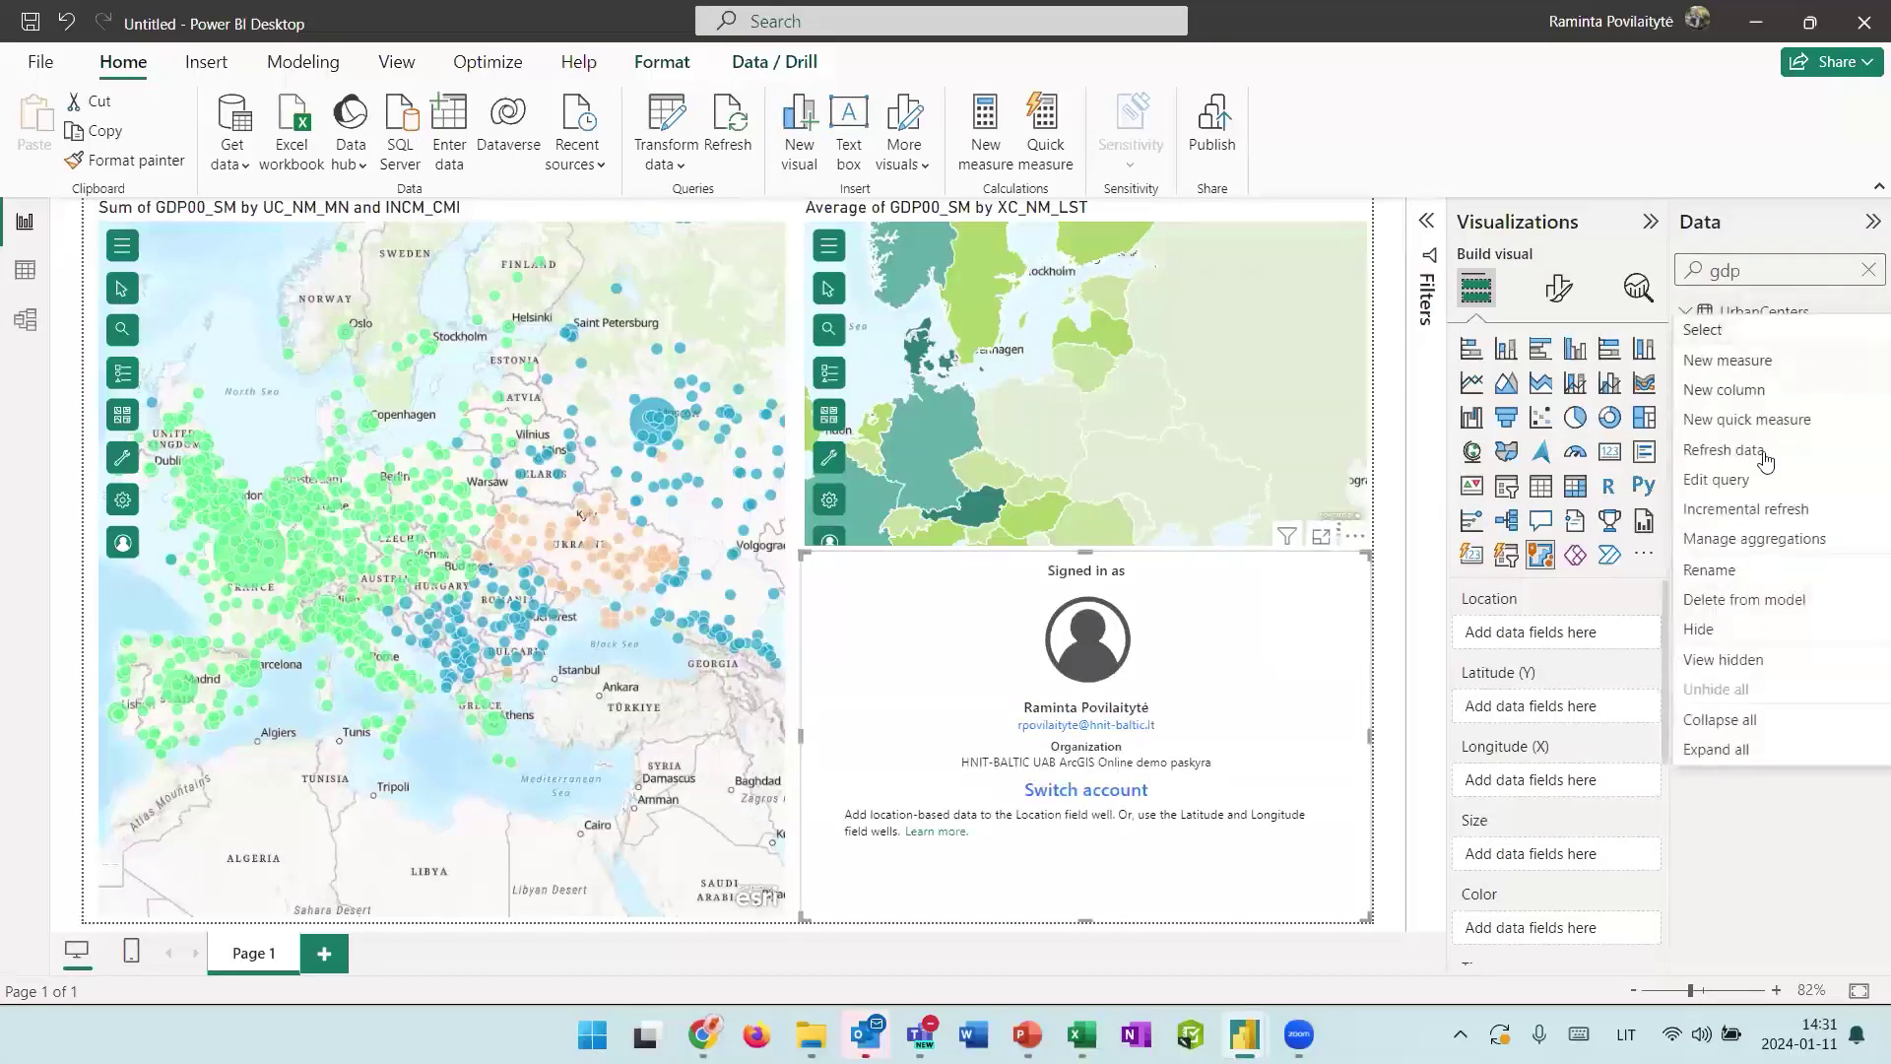
left_click(1687, 508)
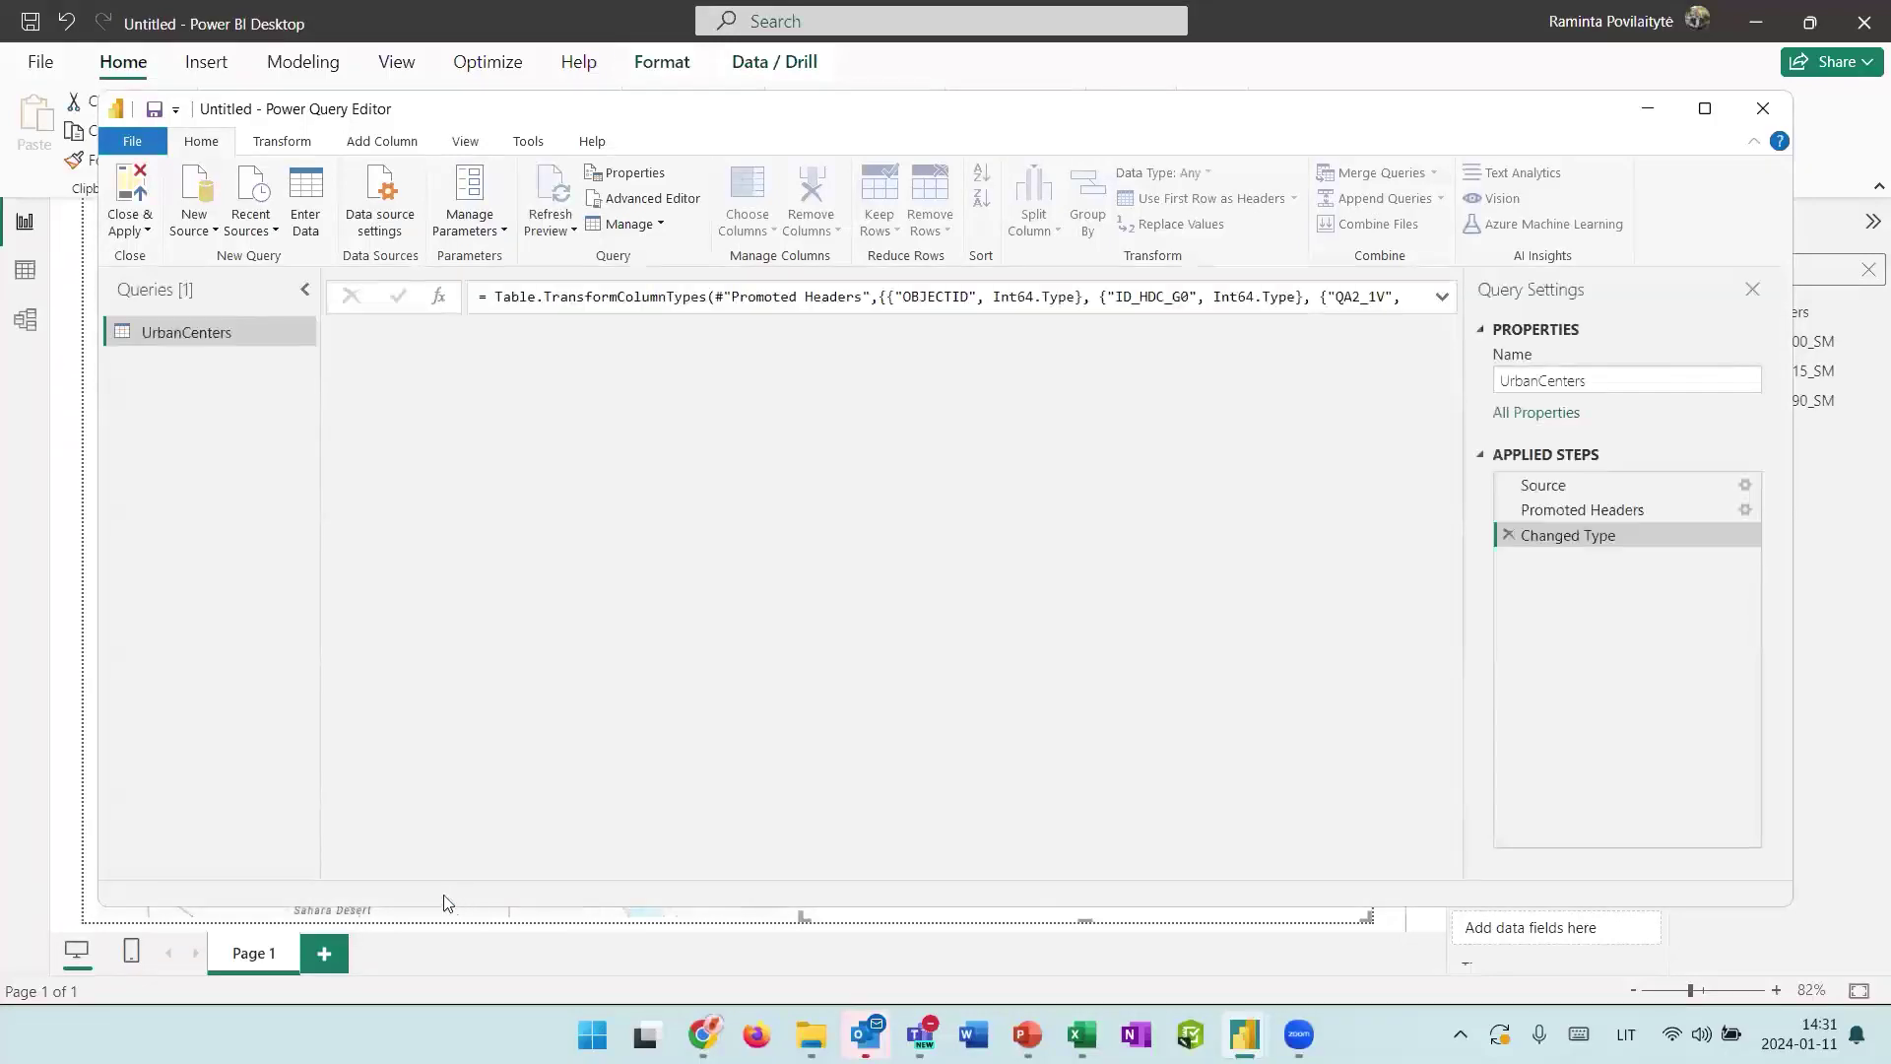
left_click_drag(458, 868, 1379, 868)
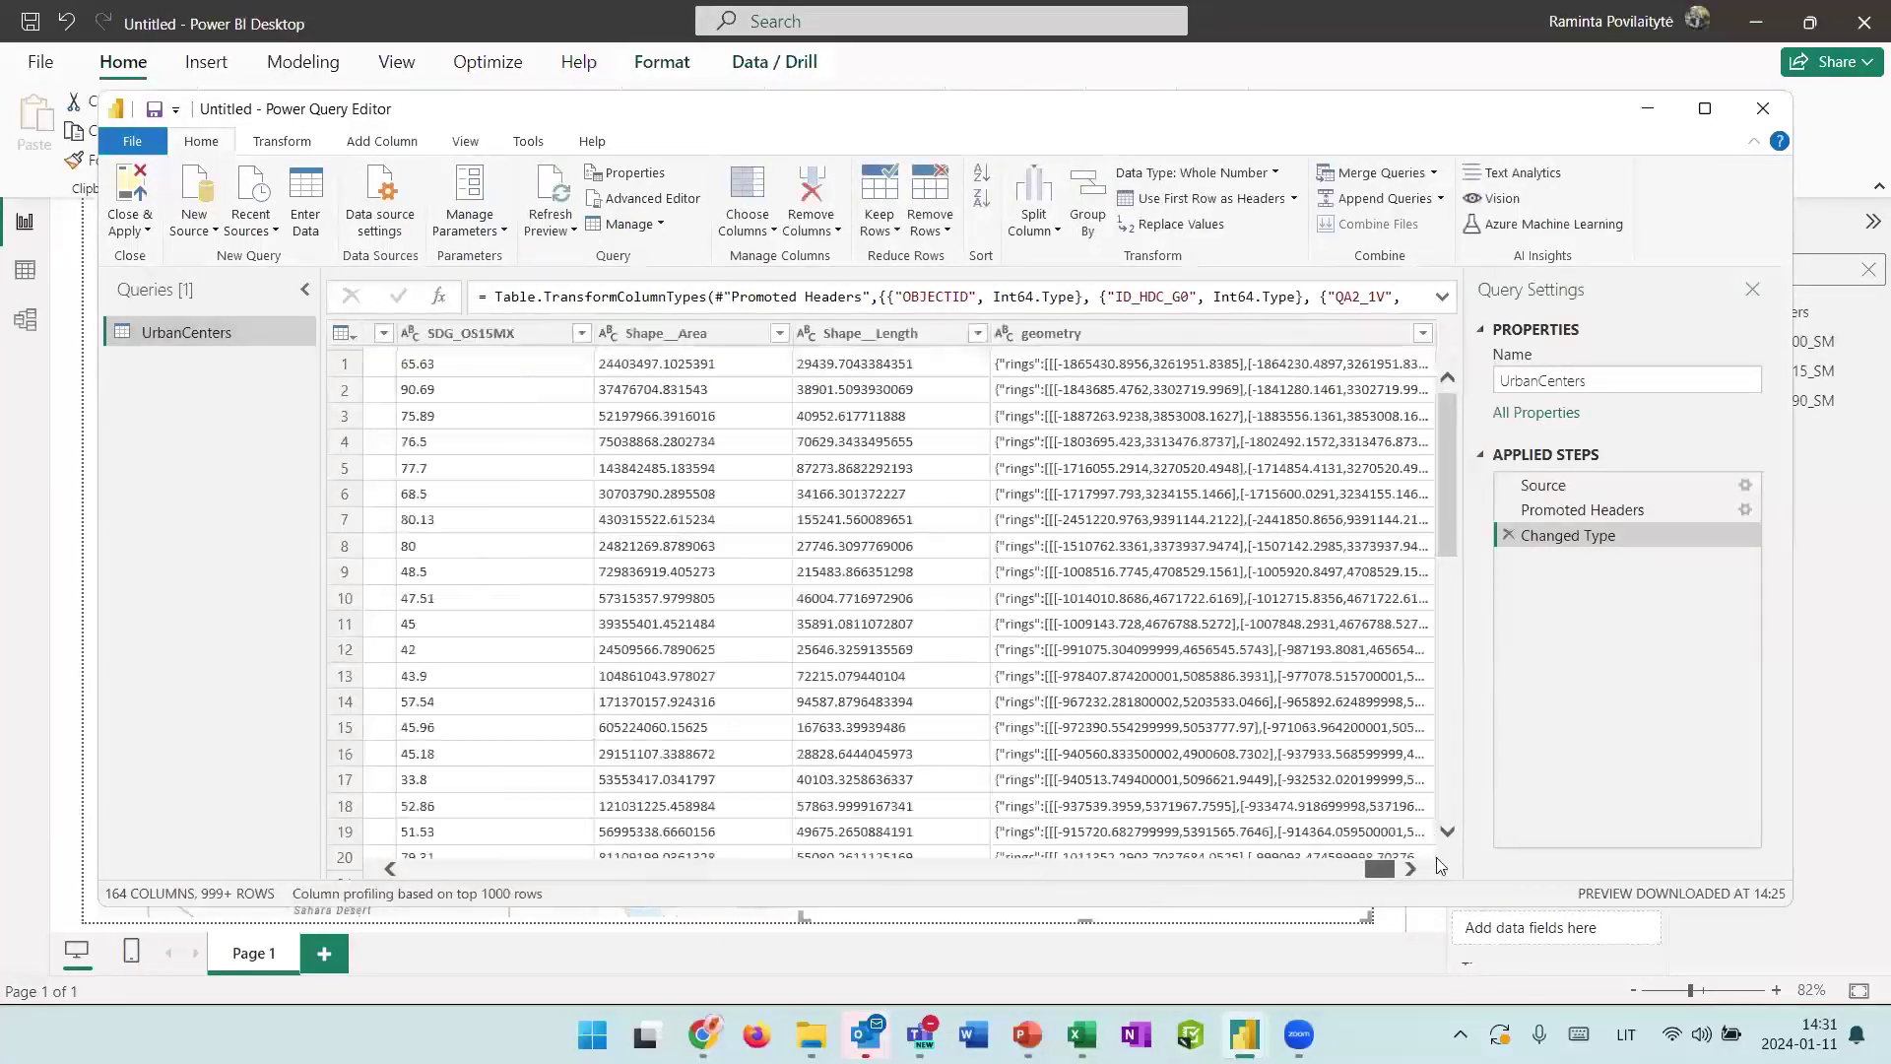
left_click(1086, 364)
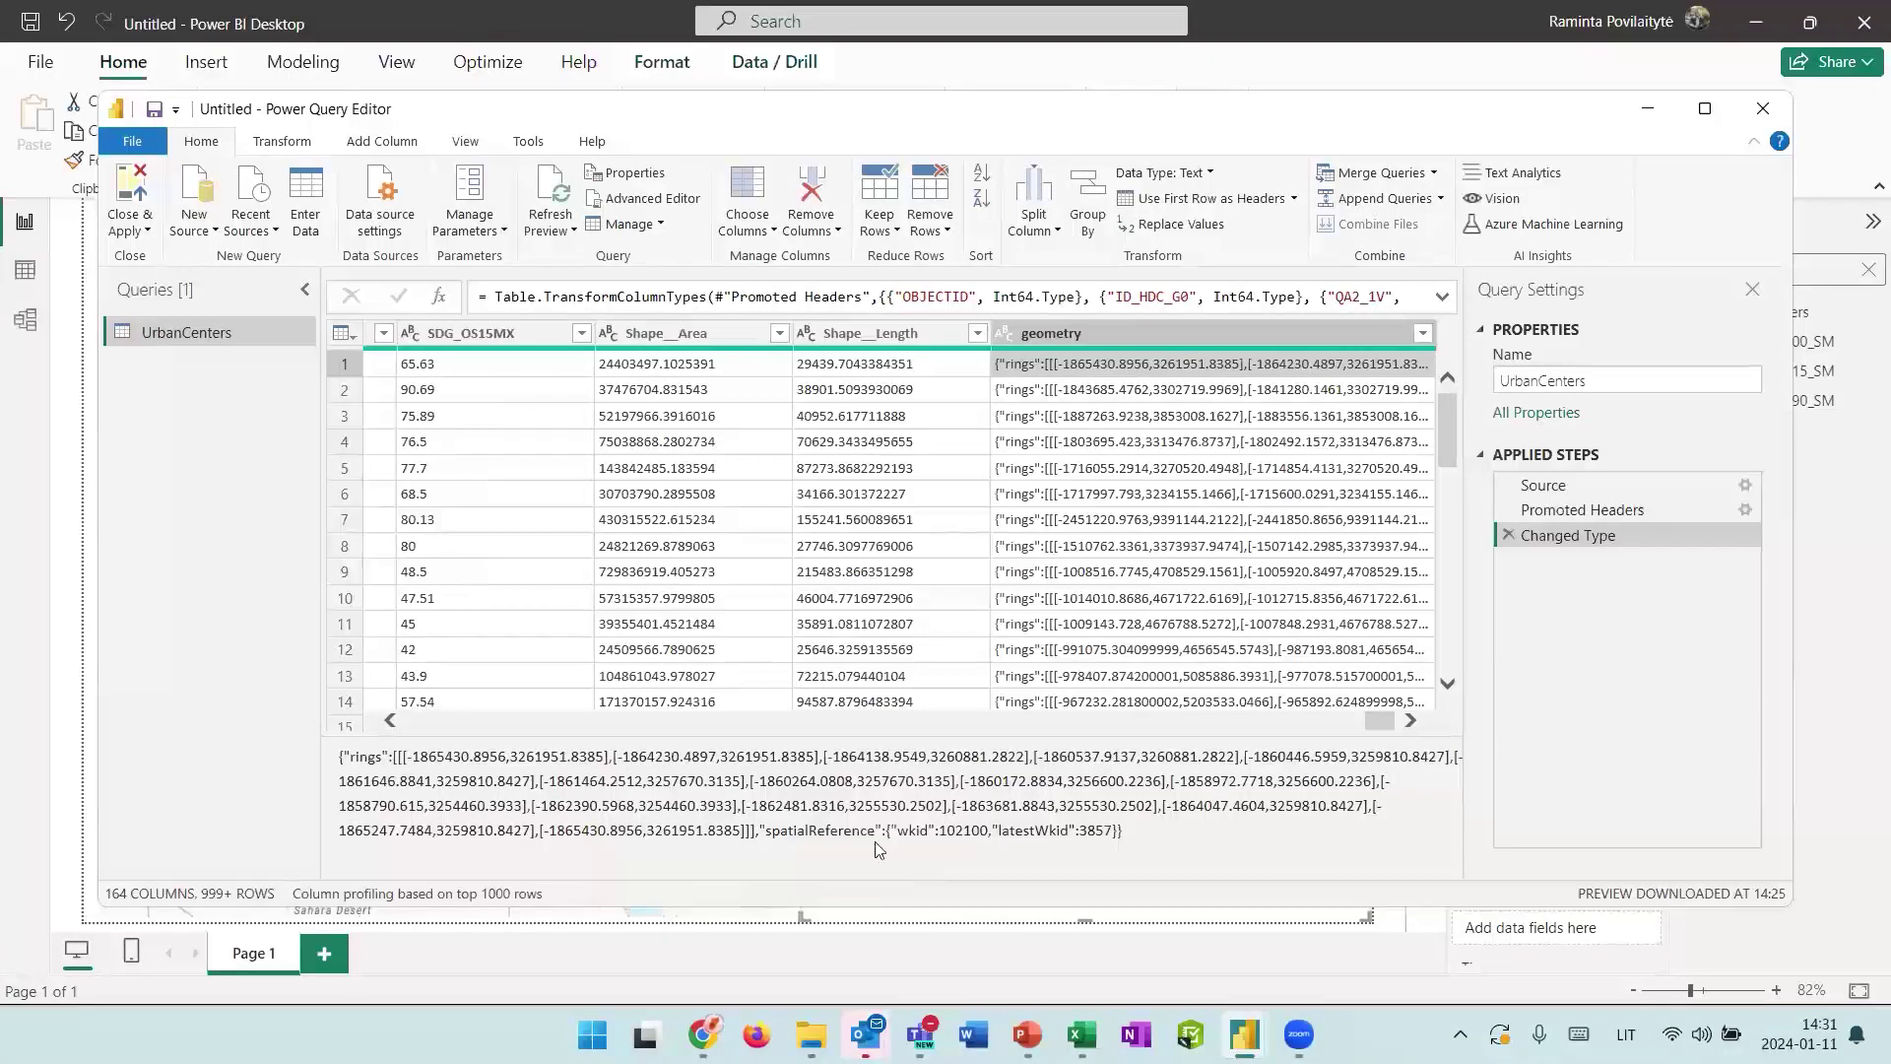
left_click(1764, 110)
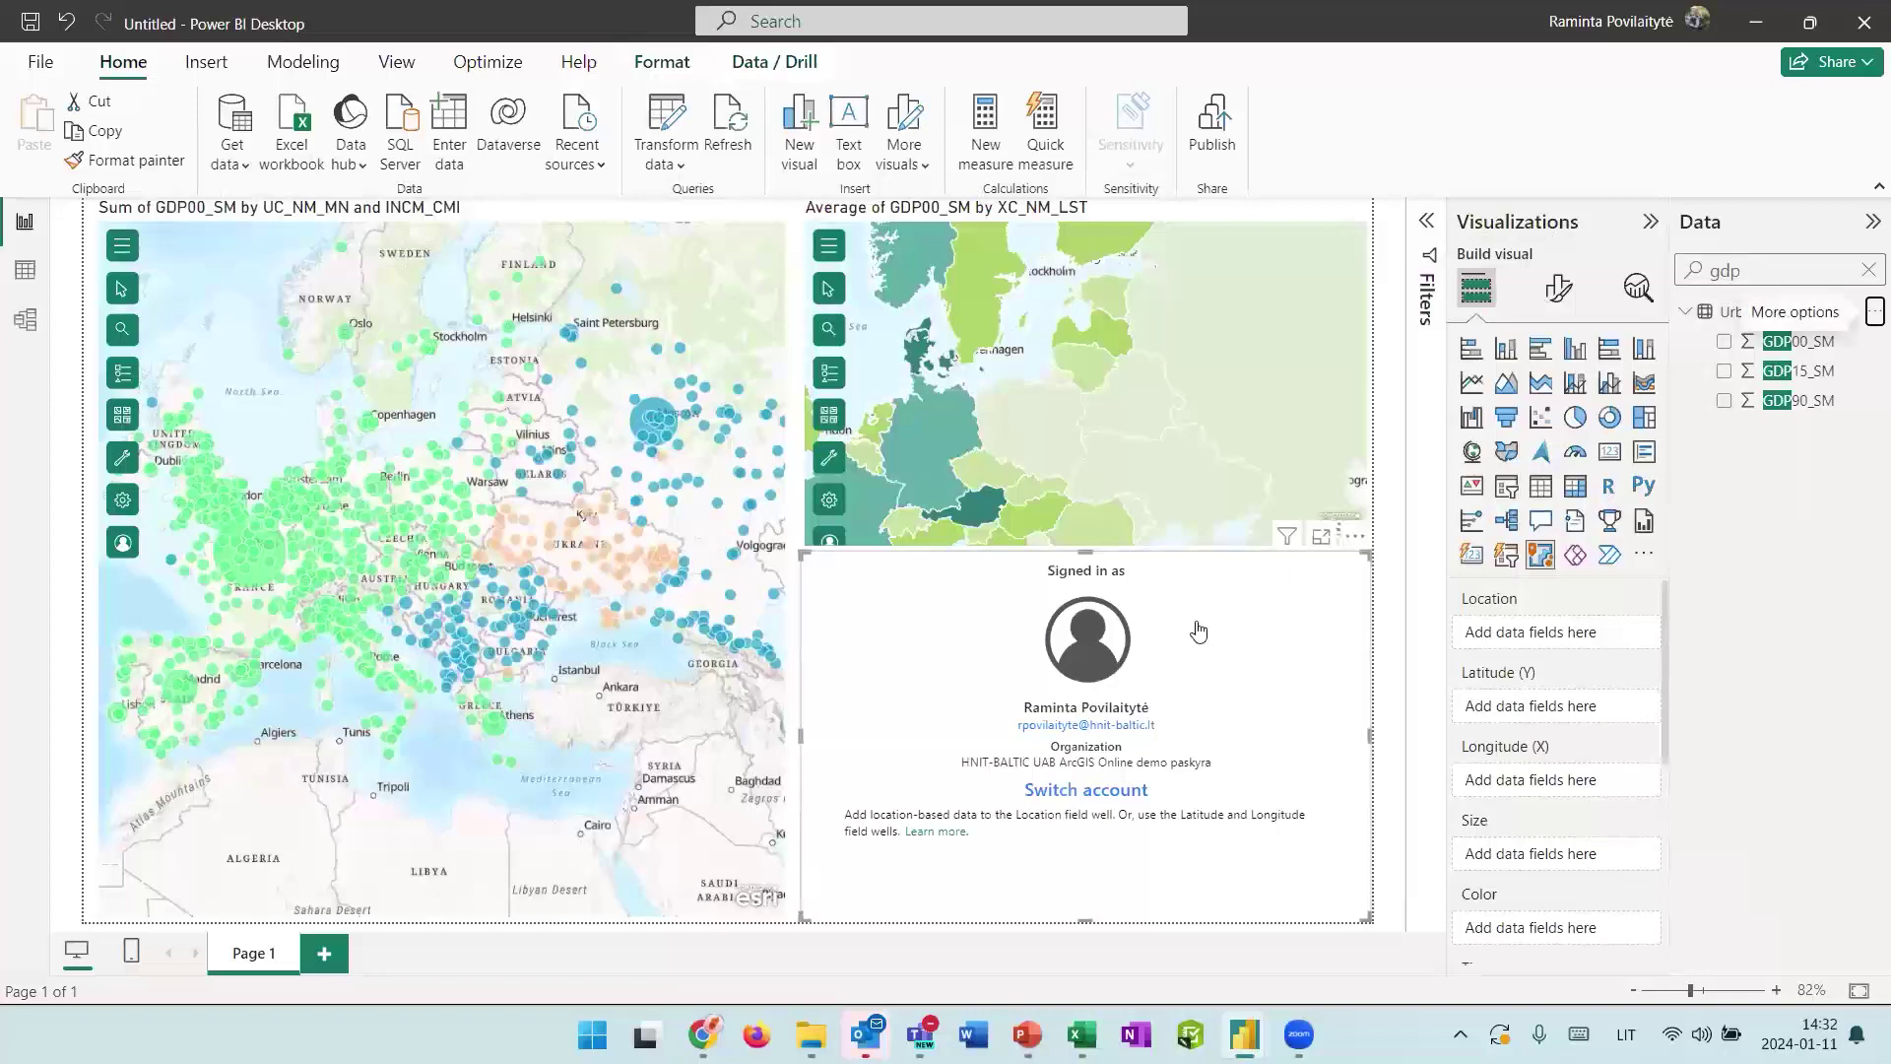
Map the geometry field as locations and frame Kaunas and Vilnius
left_click_drag(1741, 271, 1687, 271)
type("geo")
left_click_drag(1802, 342, 1563, 636)
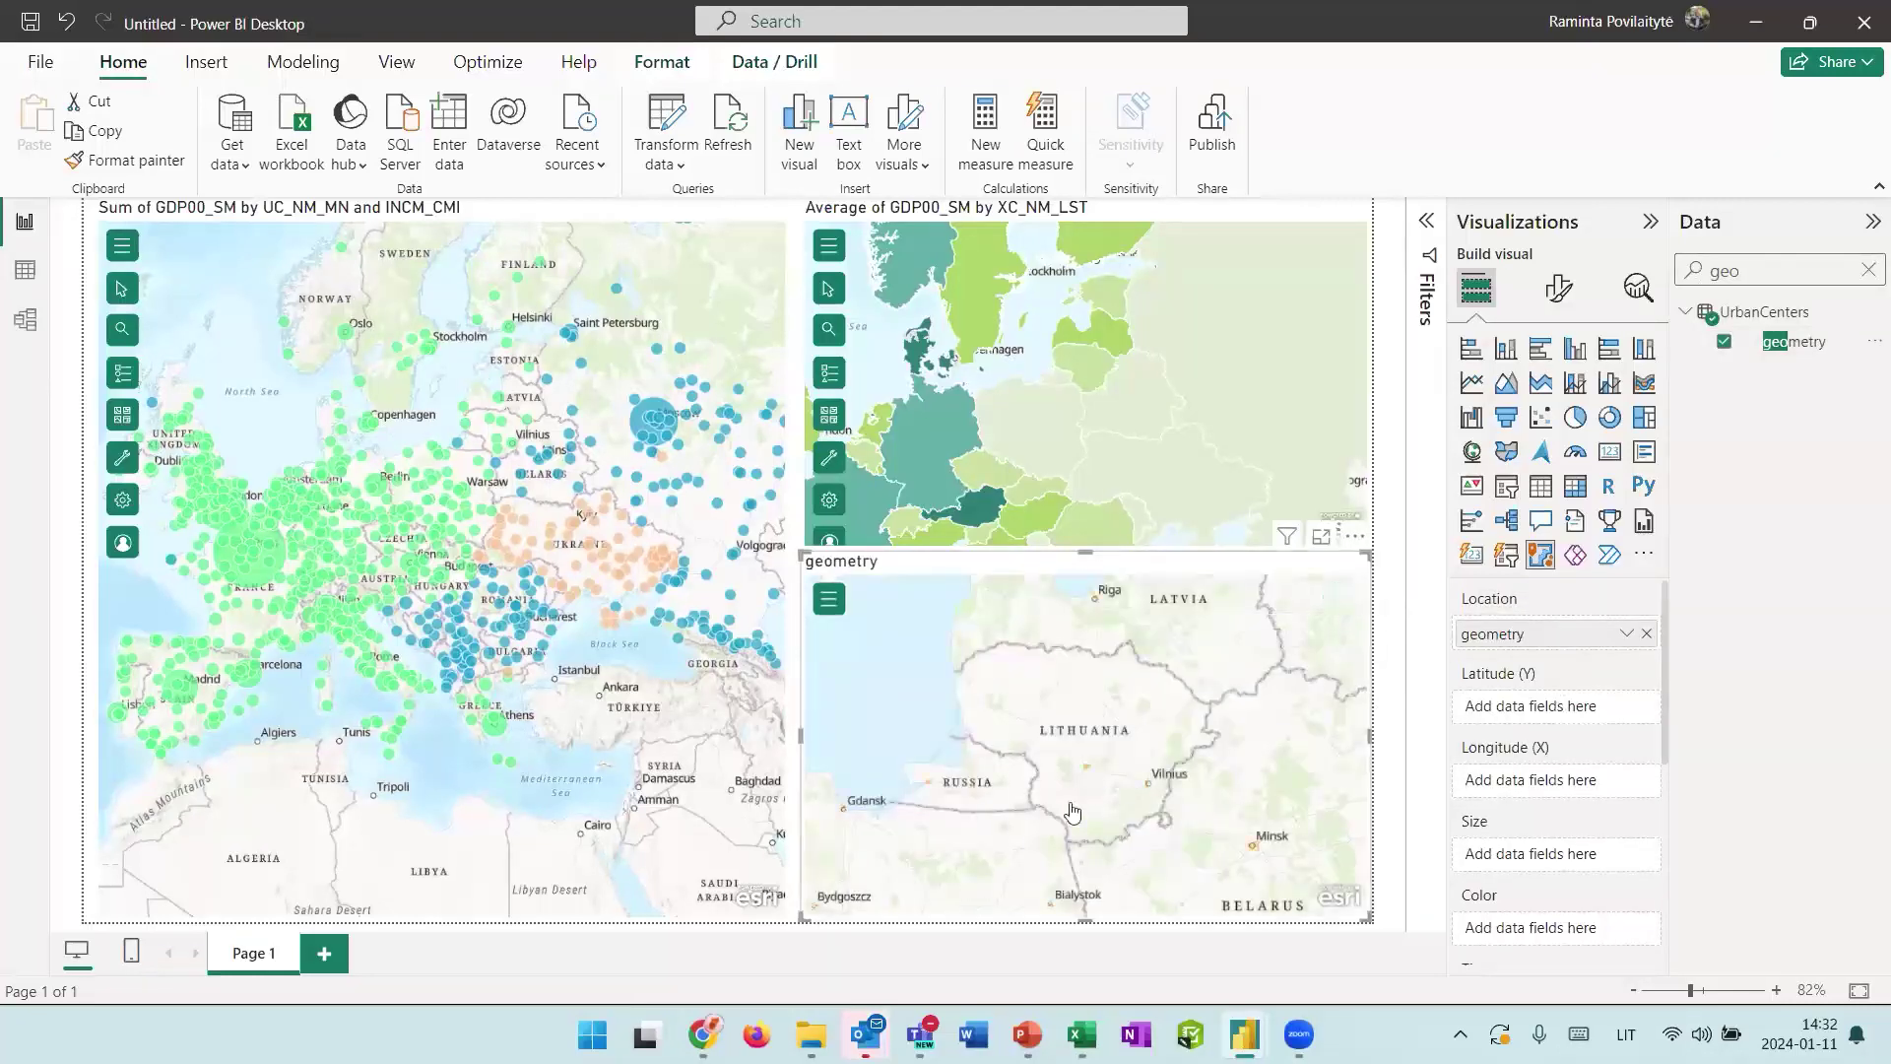
left_click_drag(1073, 812, 960, 750)
scroll(967, 753, "up", 5)
left_click_drag(1246, 823, 1069, 786)
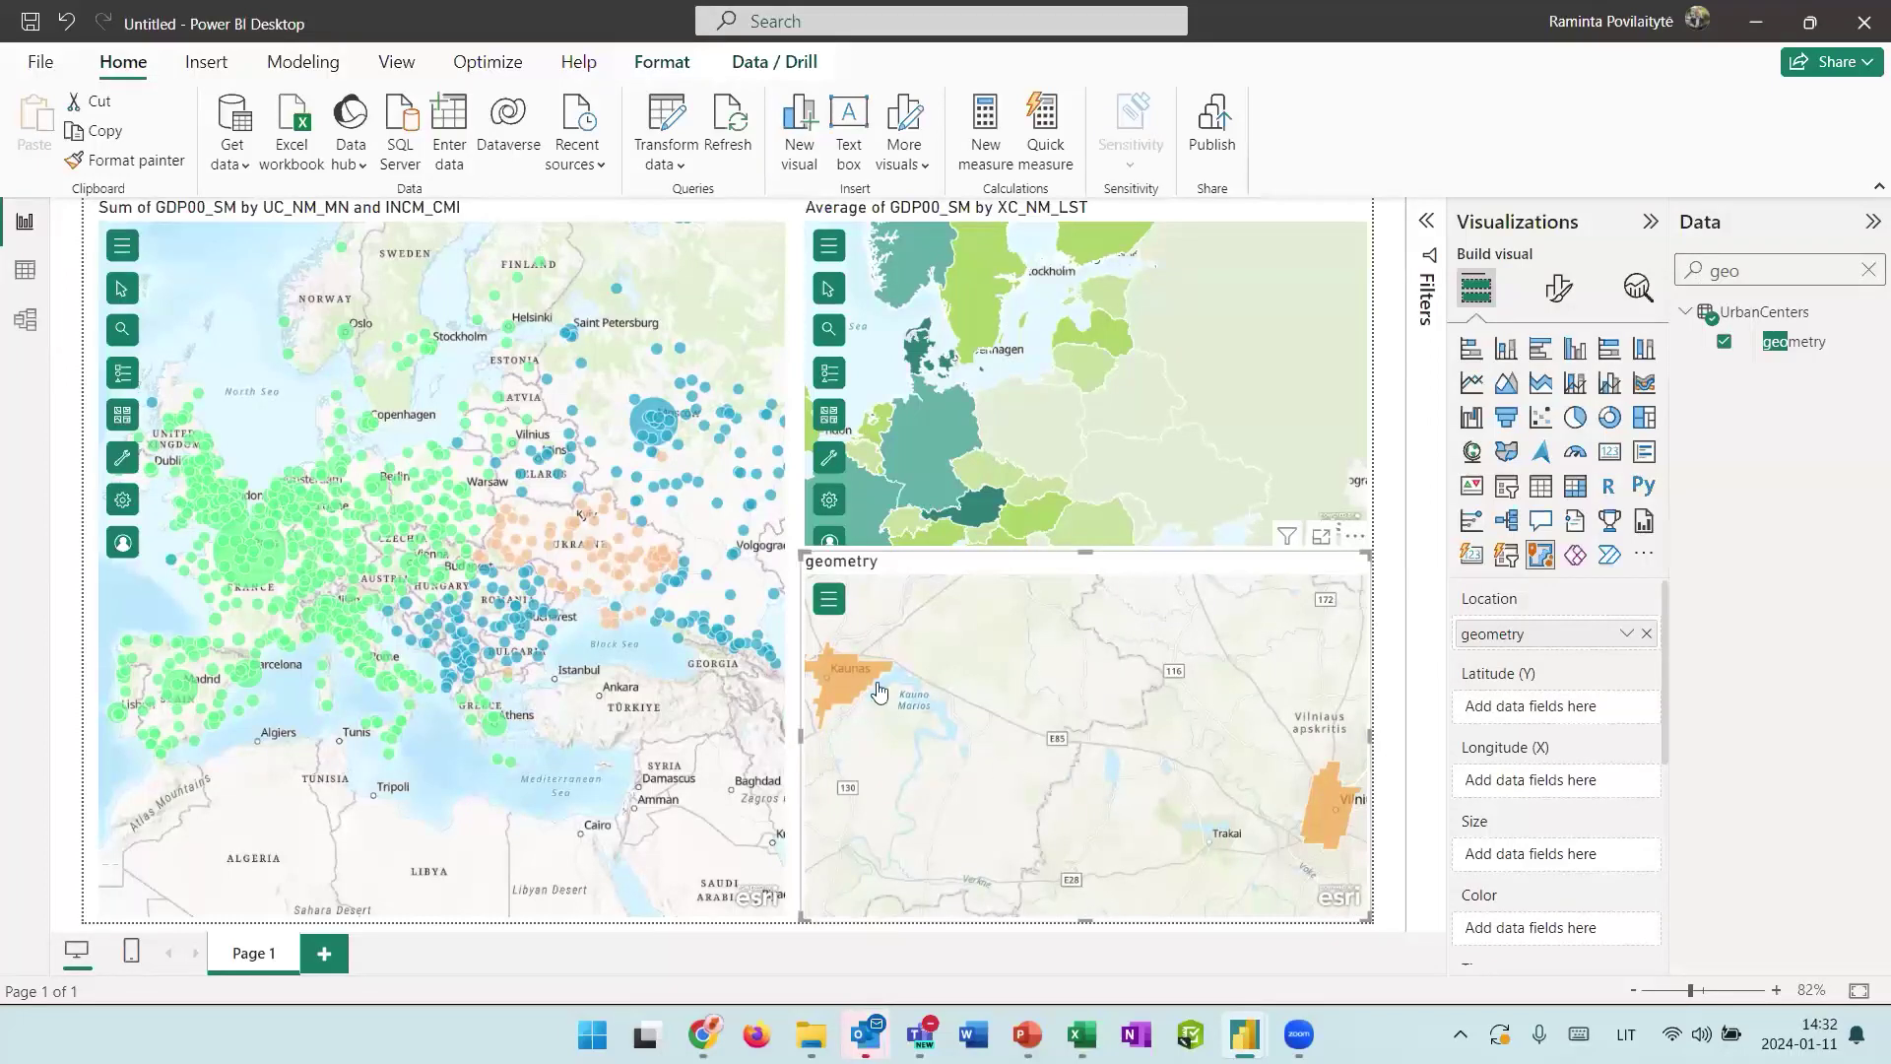
Browse the map's Reference Layer and Basemap tool options
left_click(827, 600)
left_click(829, 811)
left_click(871, 800)
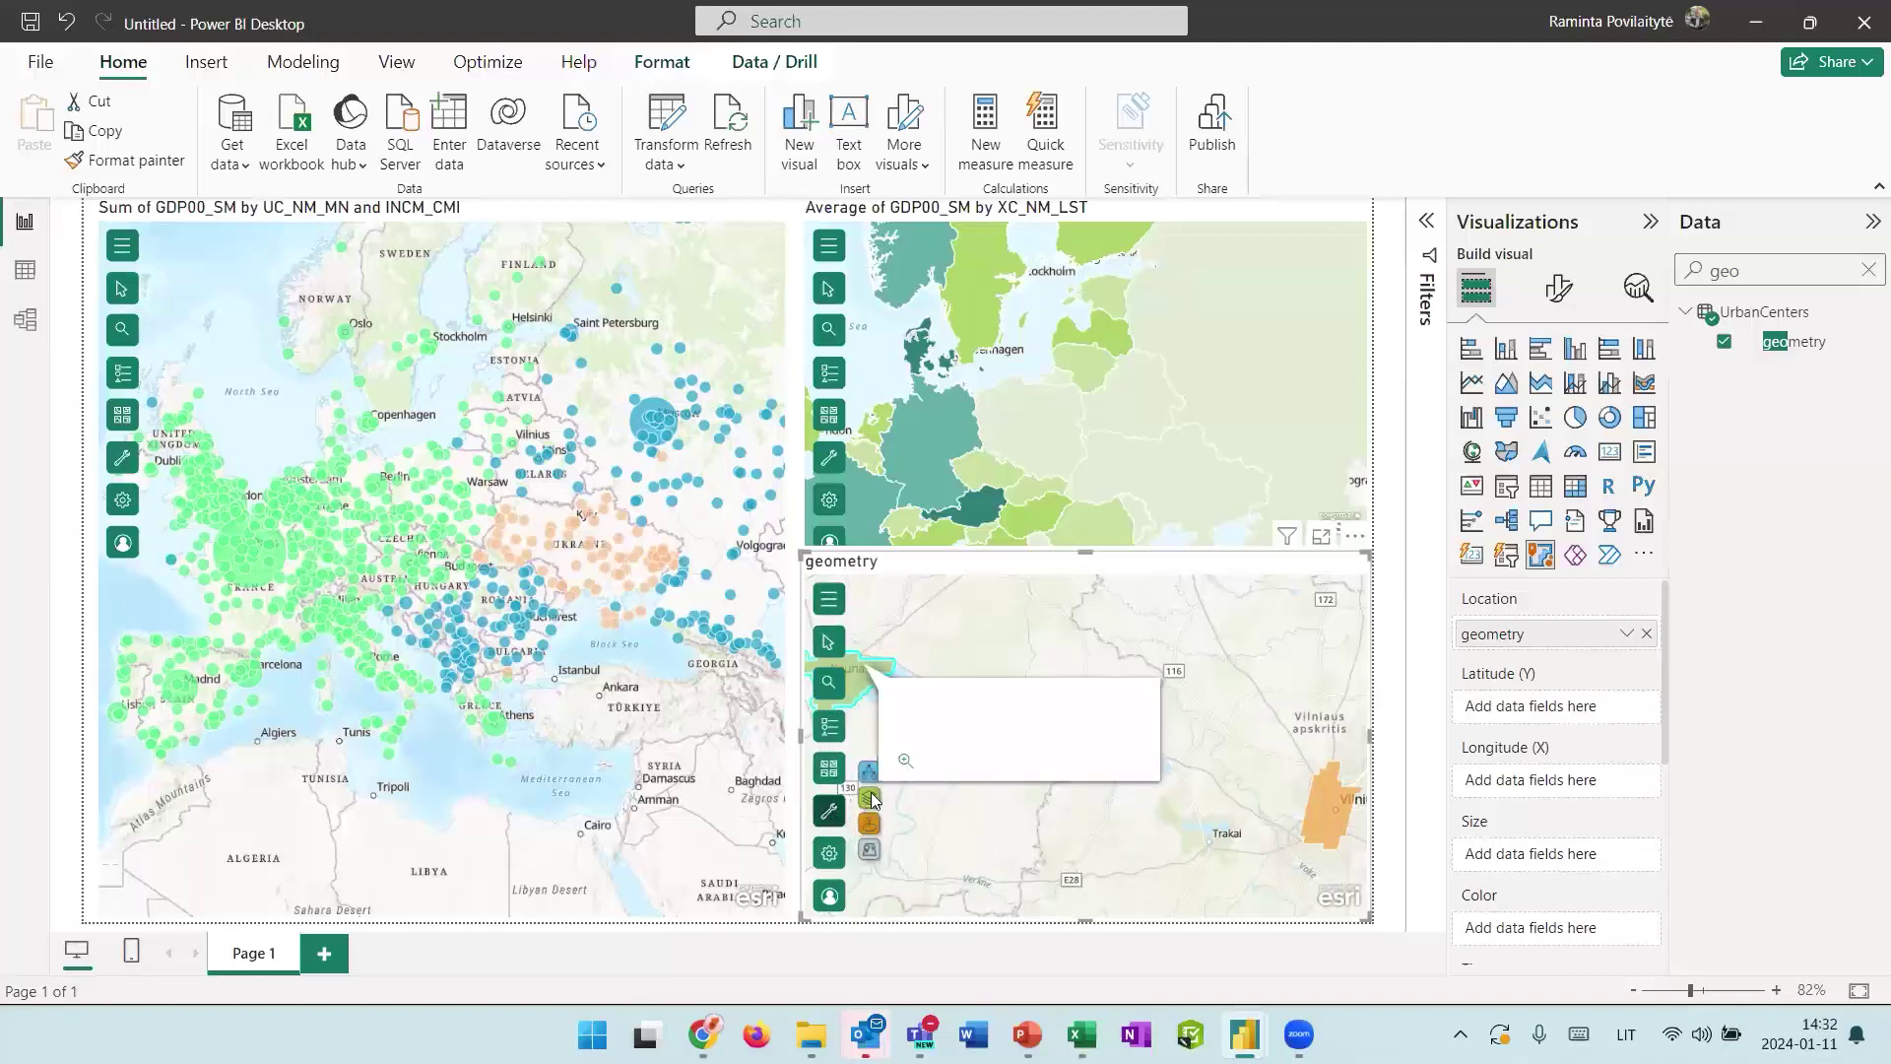
left_click(951, 666)
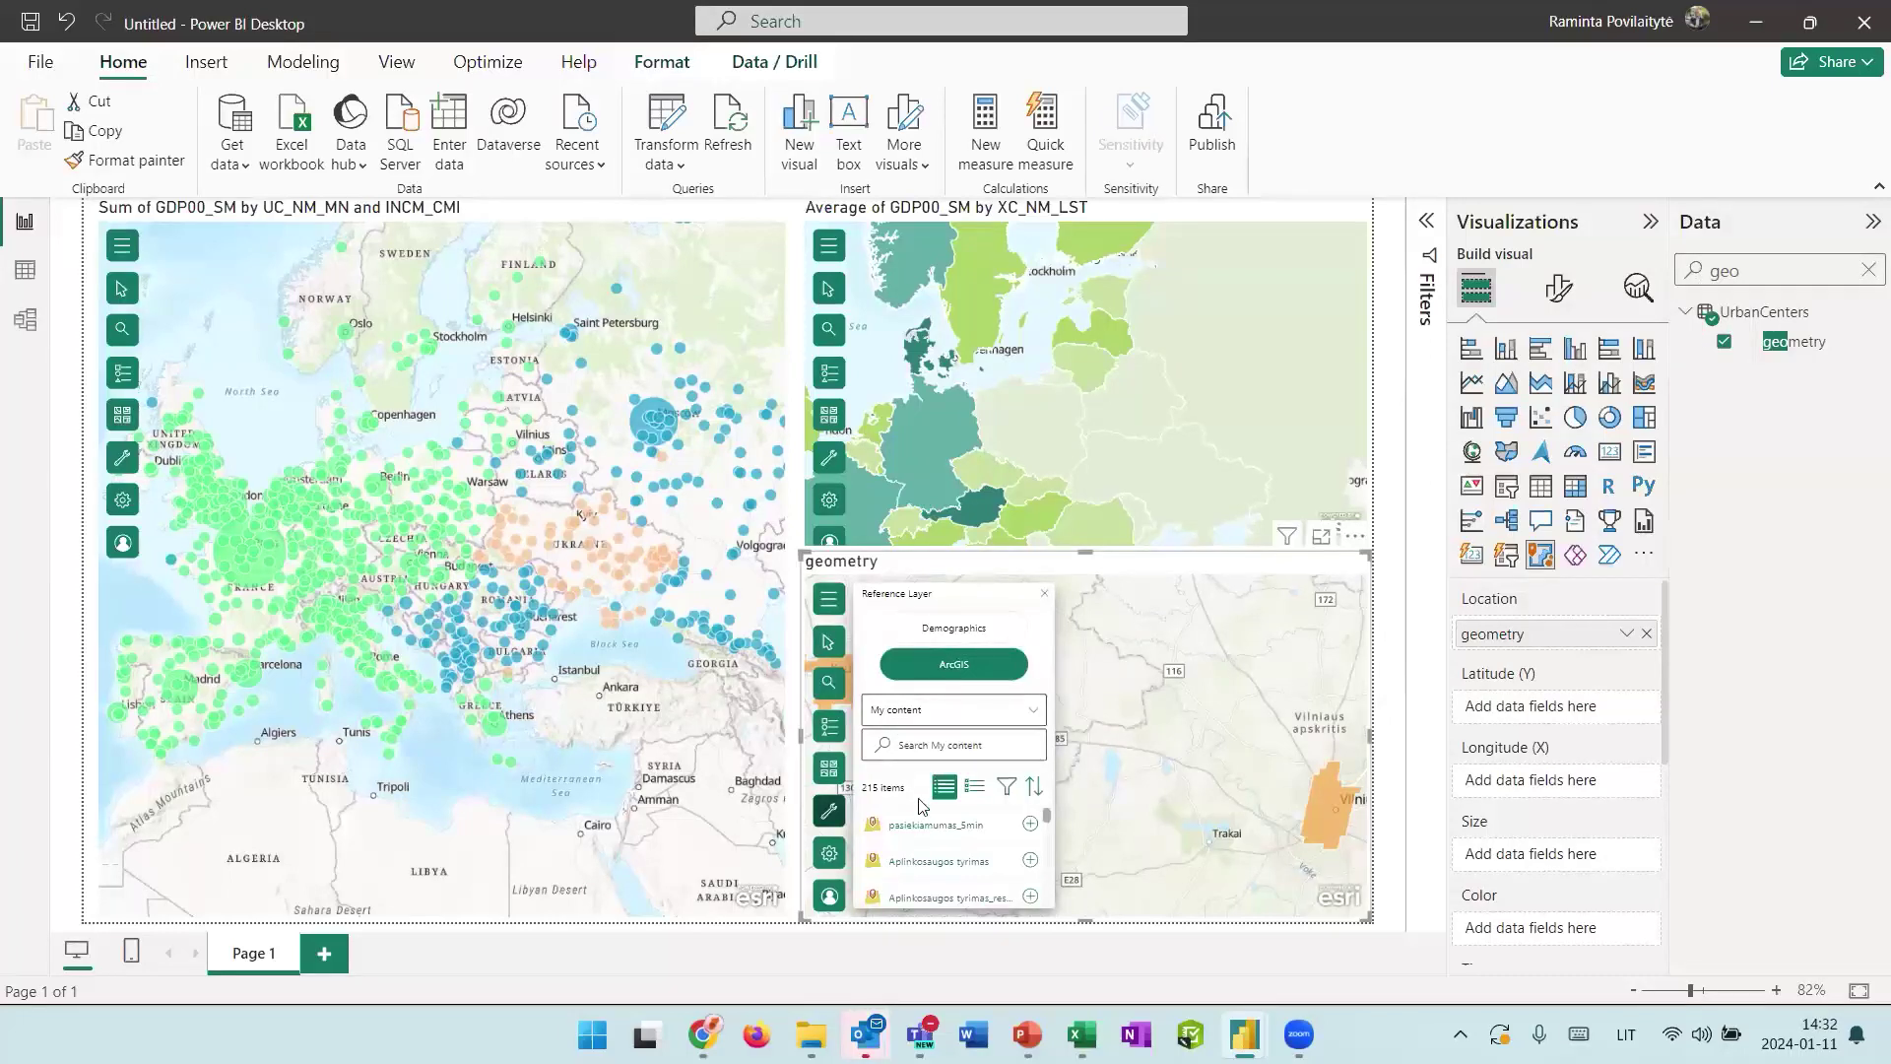
left_click(830, 769)
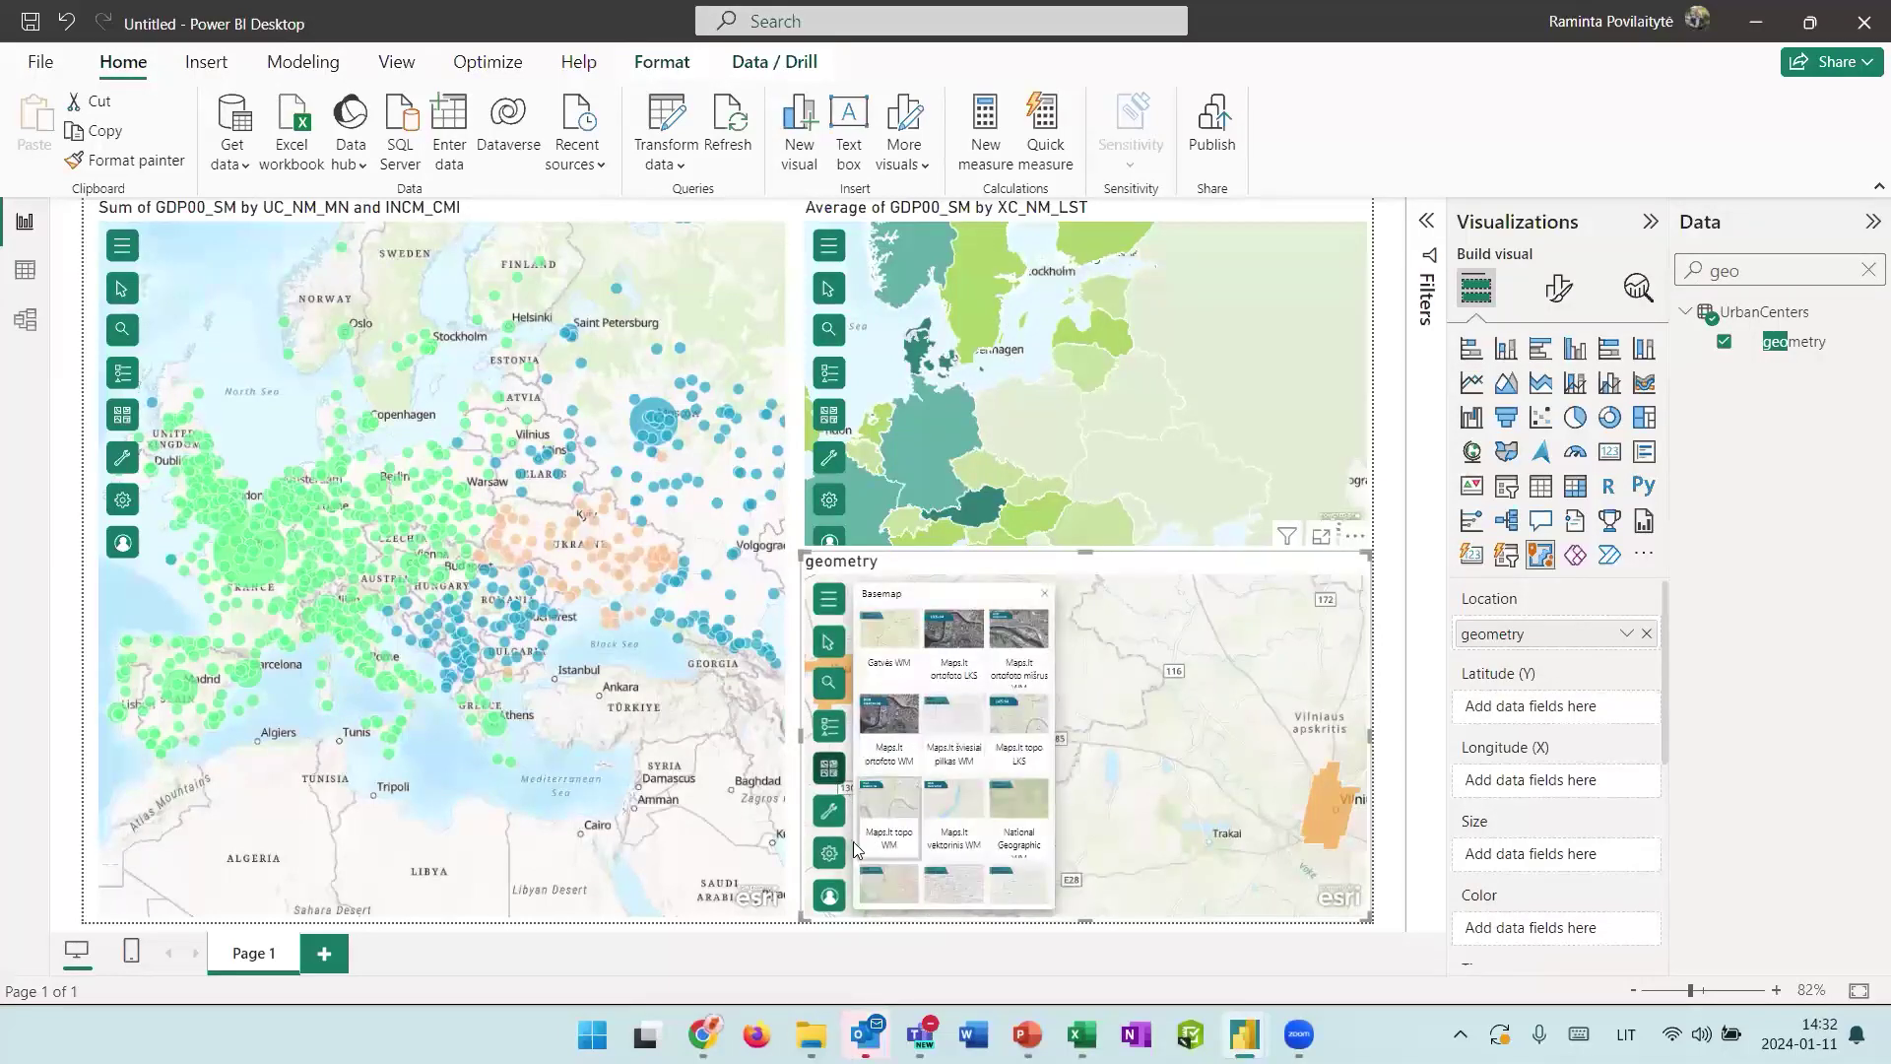
left_click(832, 823)
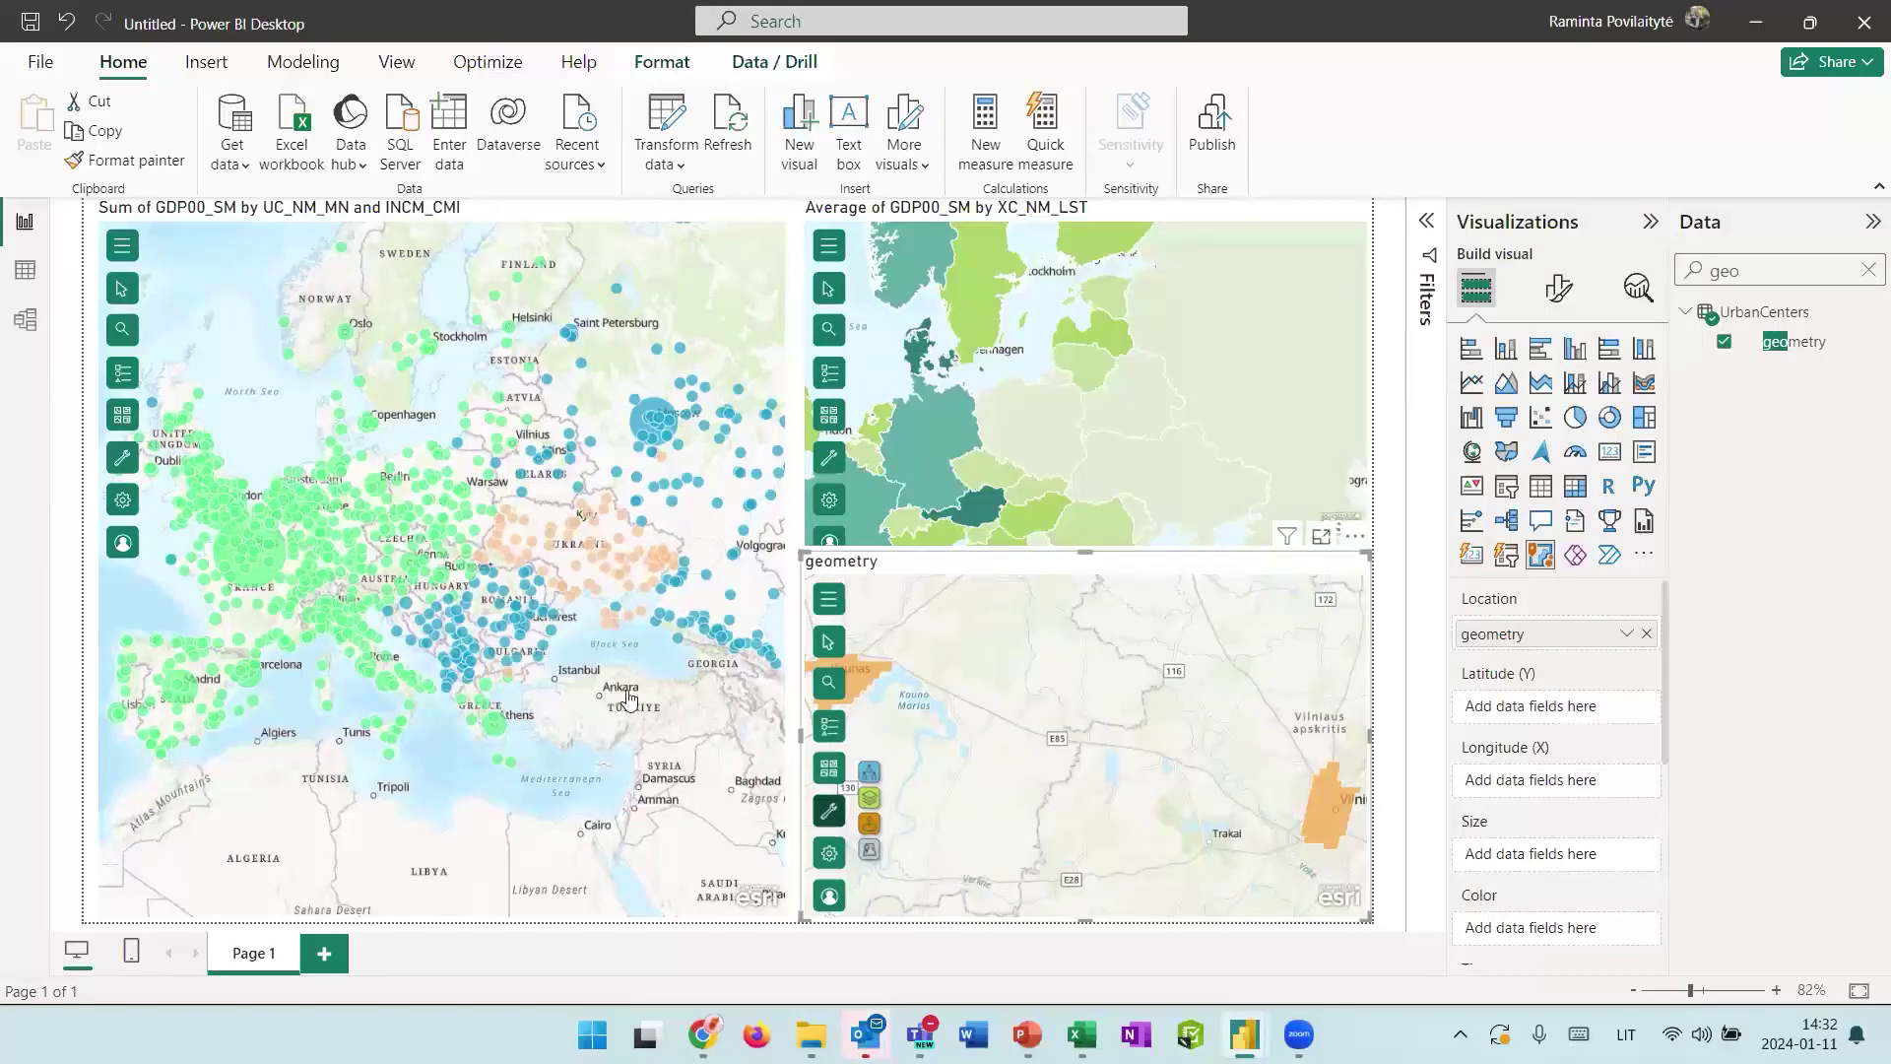
left_click(591, 709)
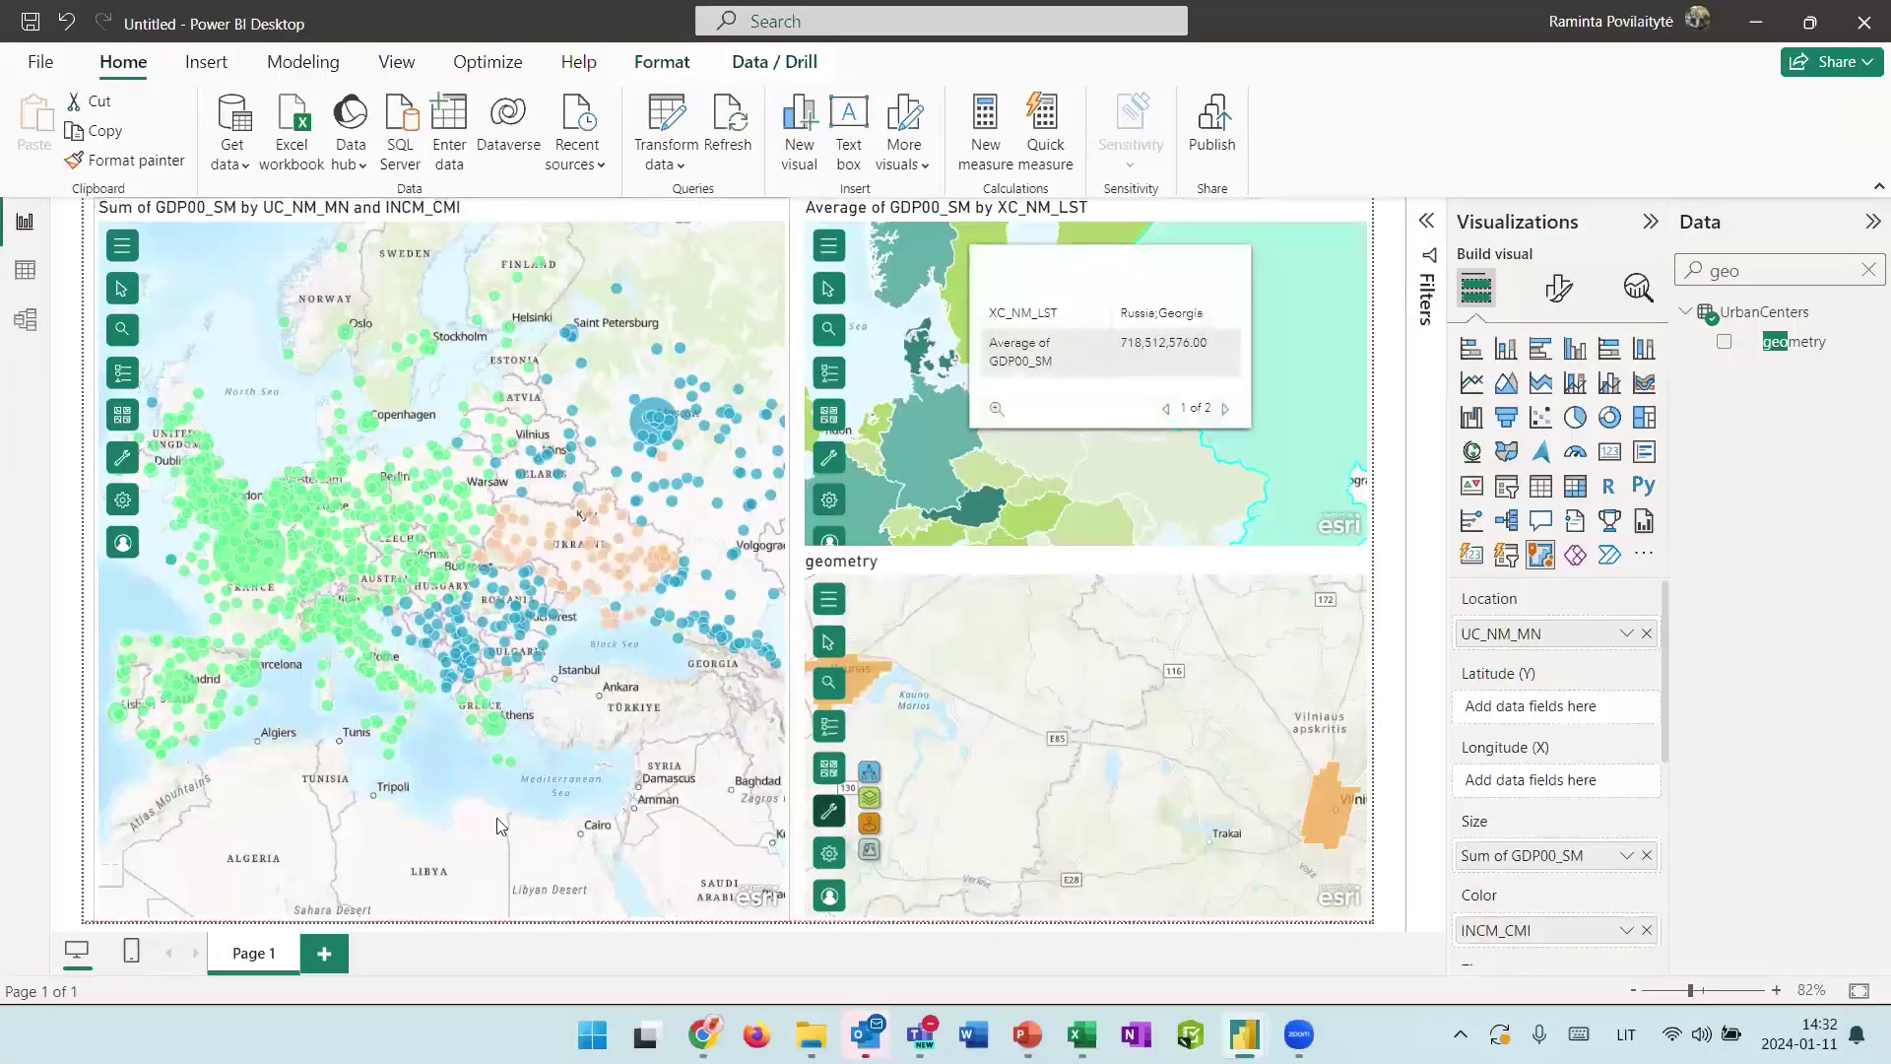
Shorten the urban centre points map to the upper half and place a card below it
left_click_drag(443, 923, 586, 658)
left_click(372, 820)
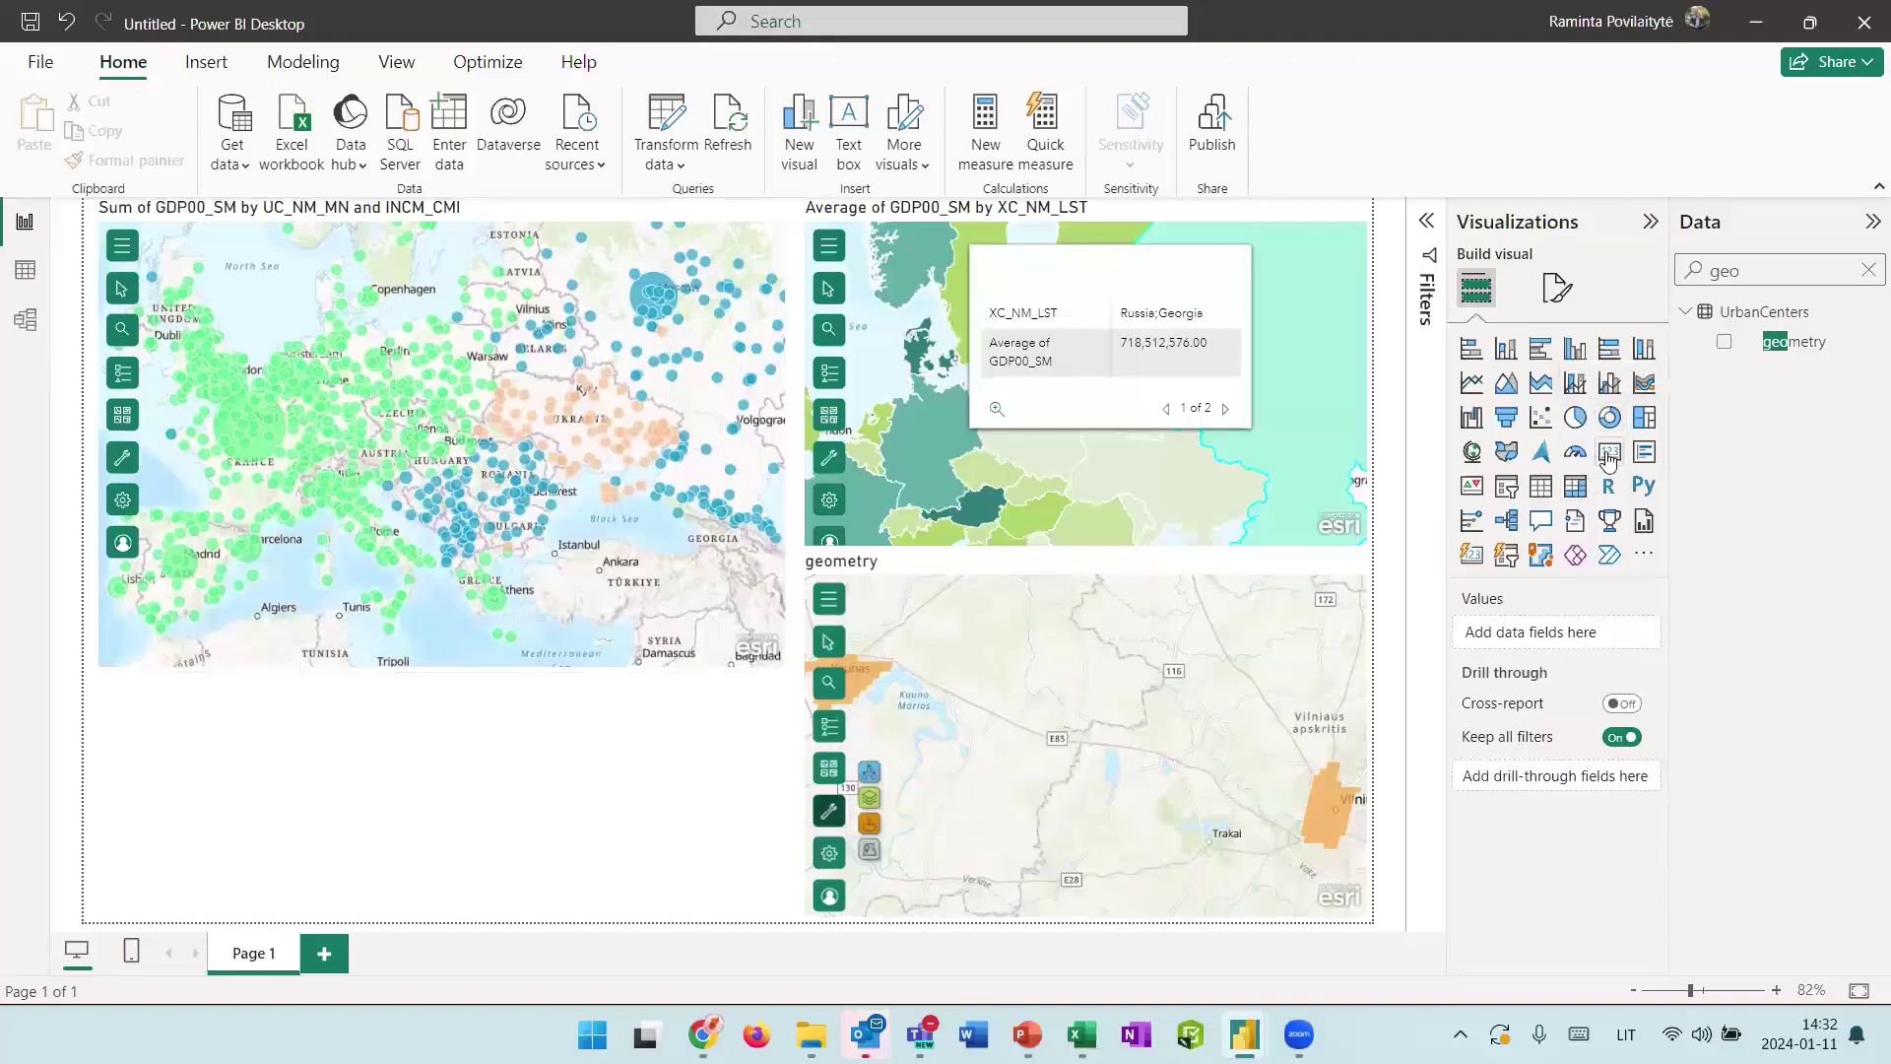
left_click_drag(594, 757, 594, 758)
Show Count of UC_NM_MN on the card, reading 1059
left_click(1675, 276)
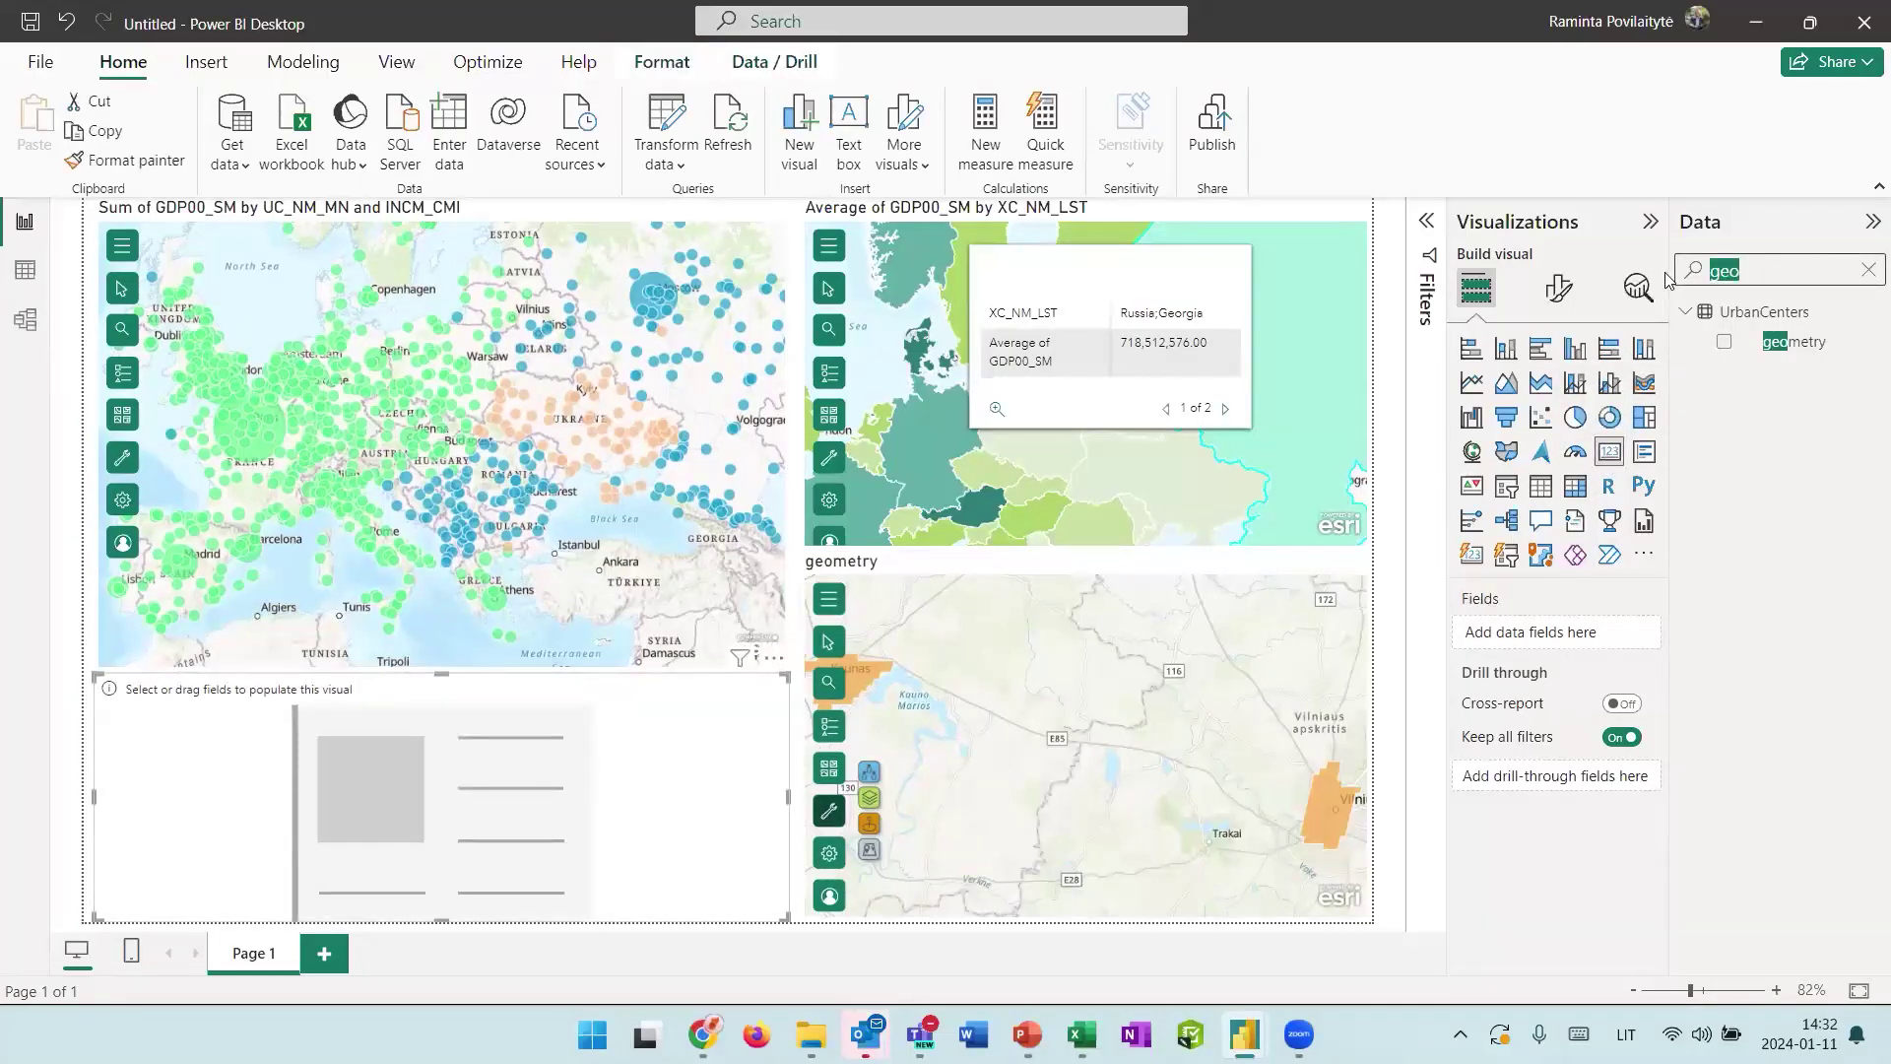
key("BackSpace")
type("uc")
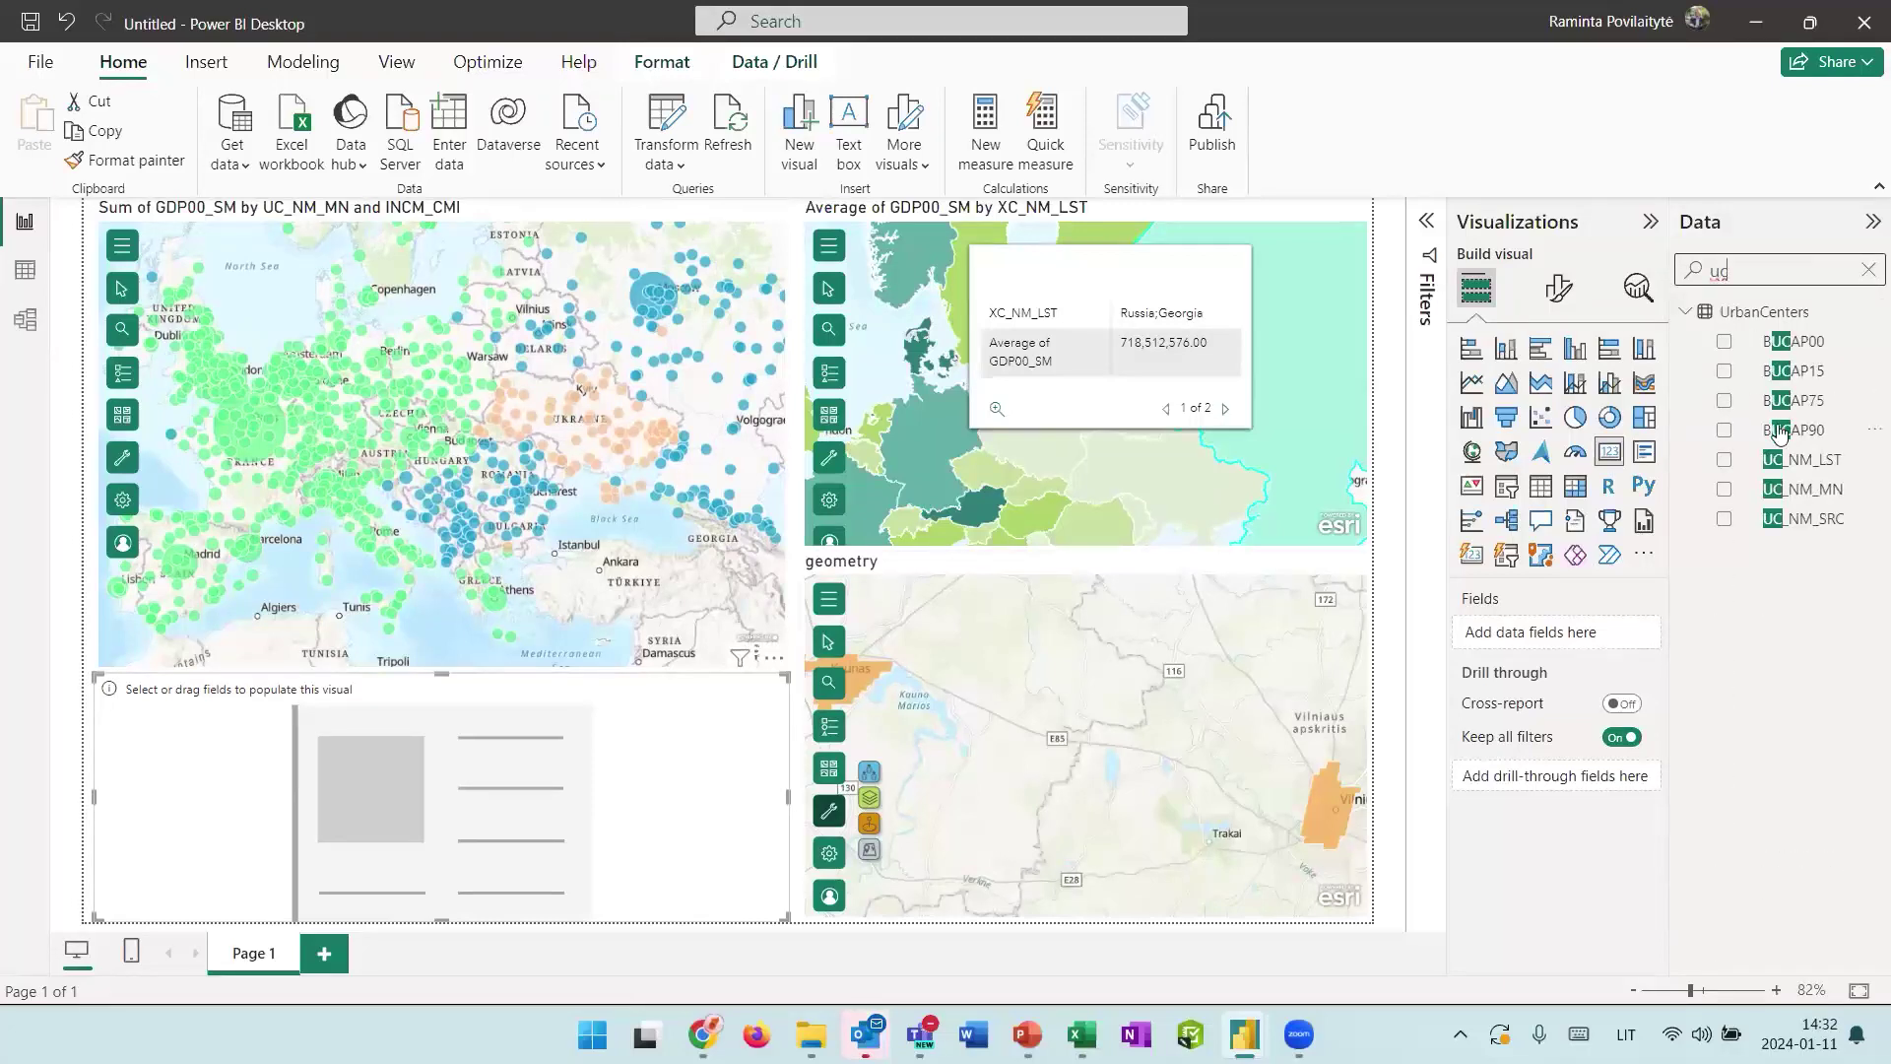
left_click_drag(1813, 492, 1561, 634)
left_click(1628, 636)
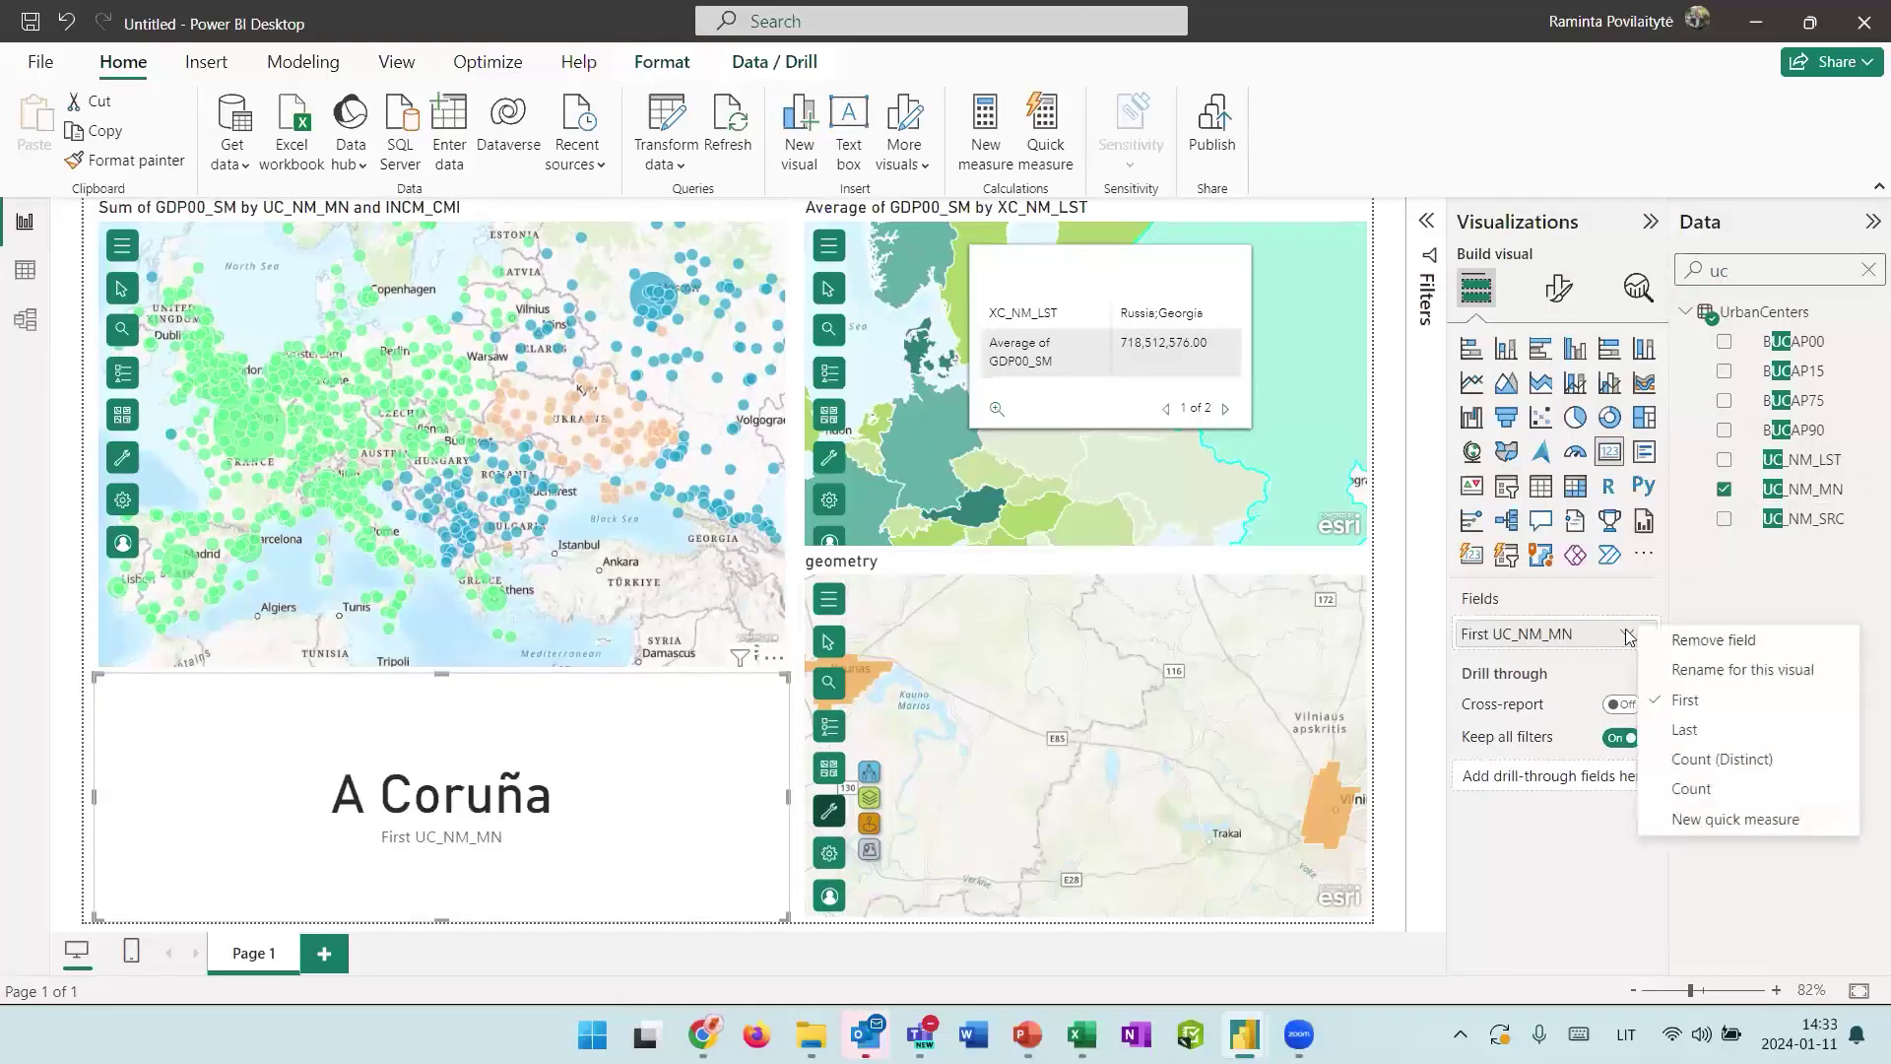
left_click(1702, 789)
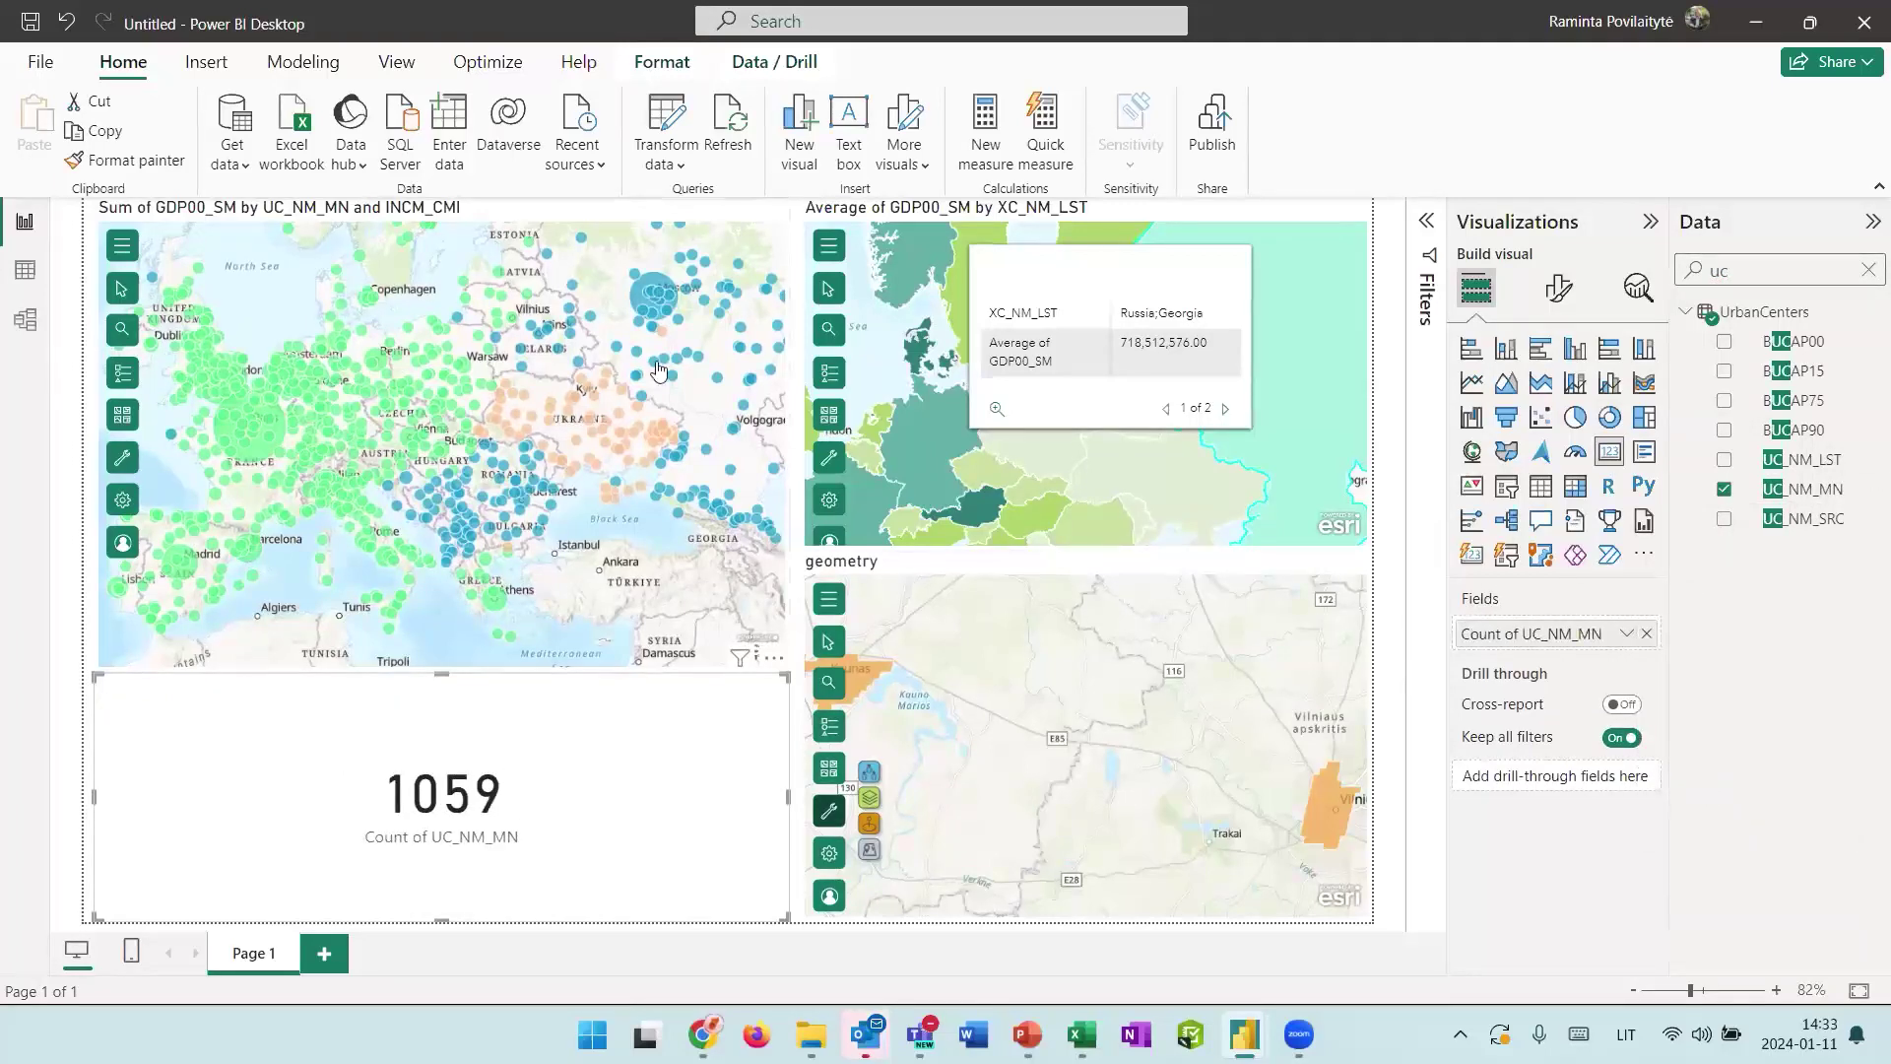
left_click(829, 289)
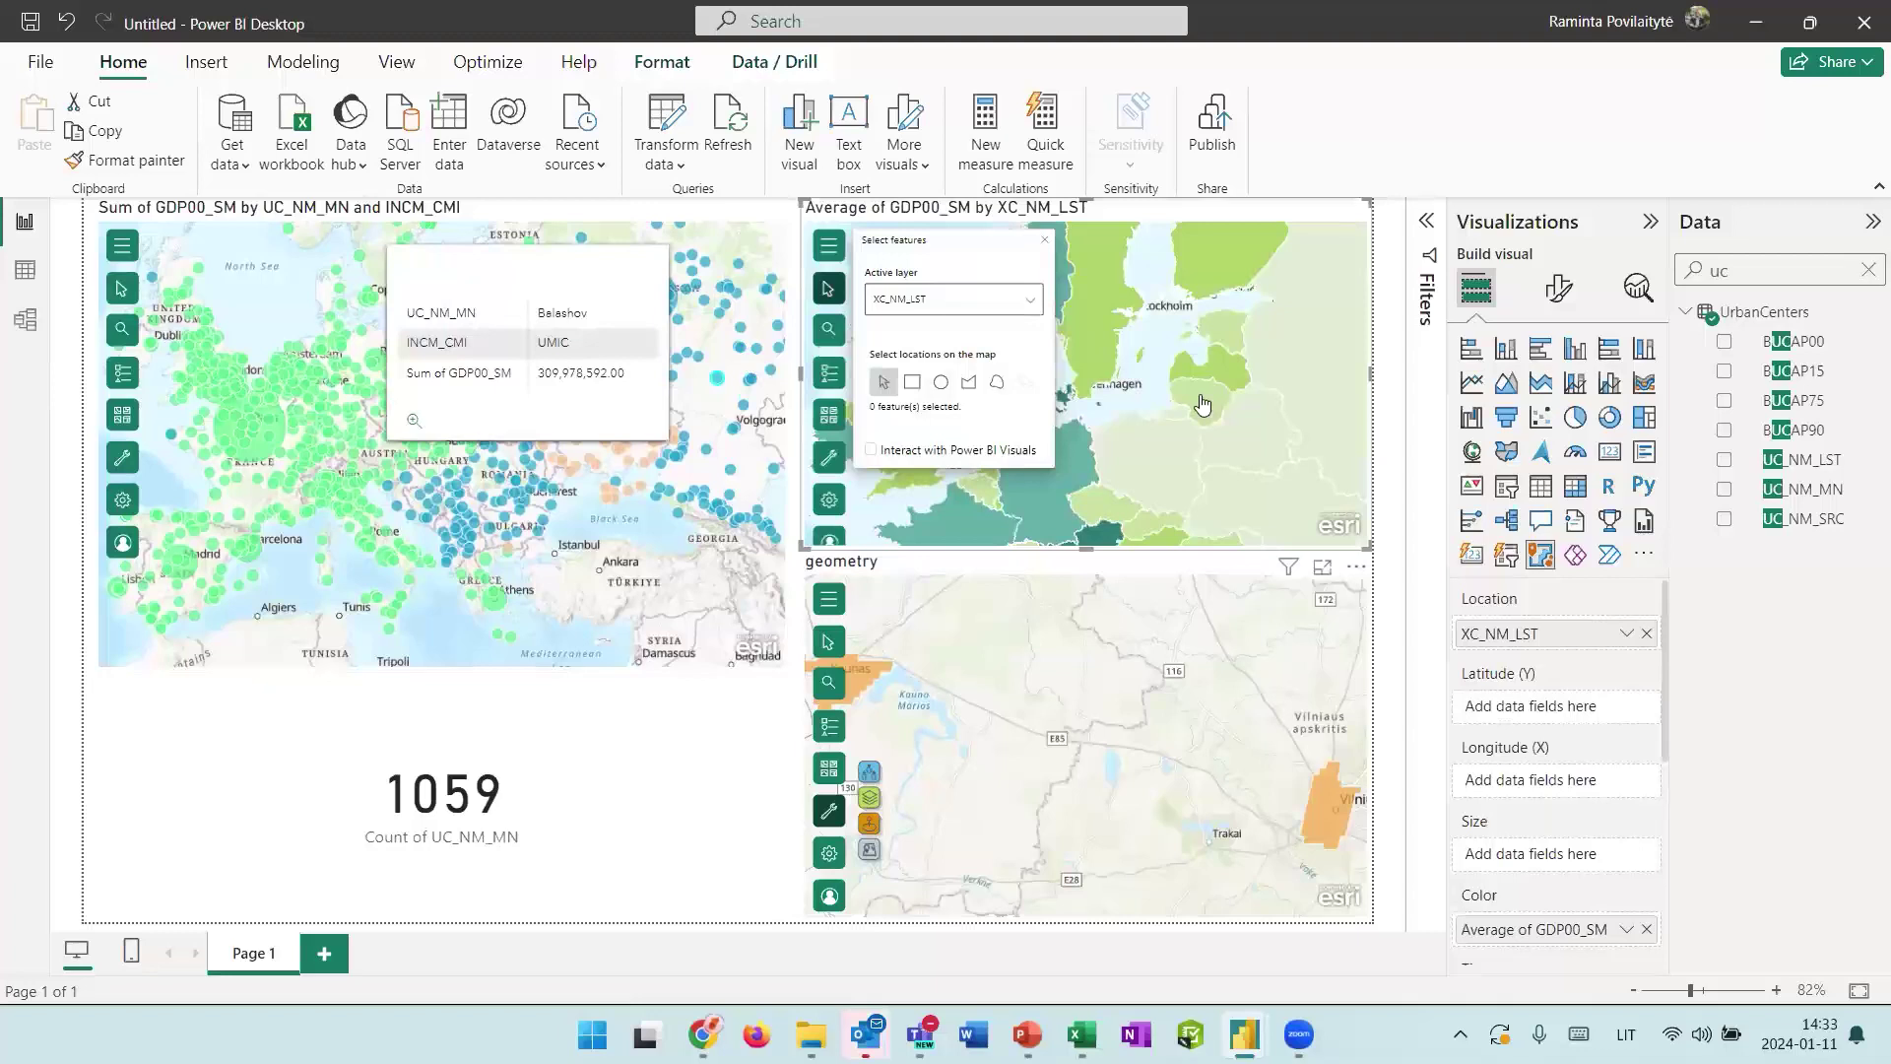
Select Lithuania on the GDP map so the card counts 6, then show the DEMONSTRACIJA slide
left_click(1201, 412)
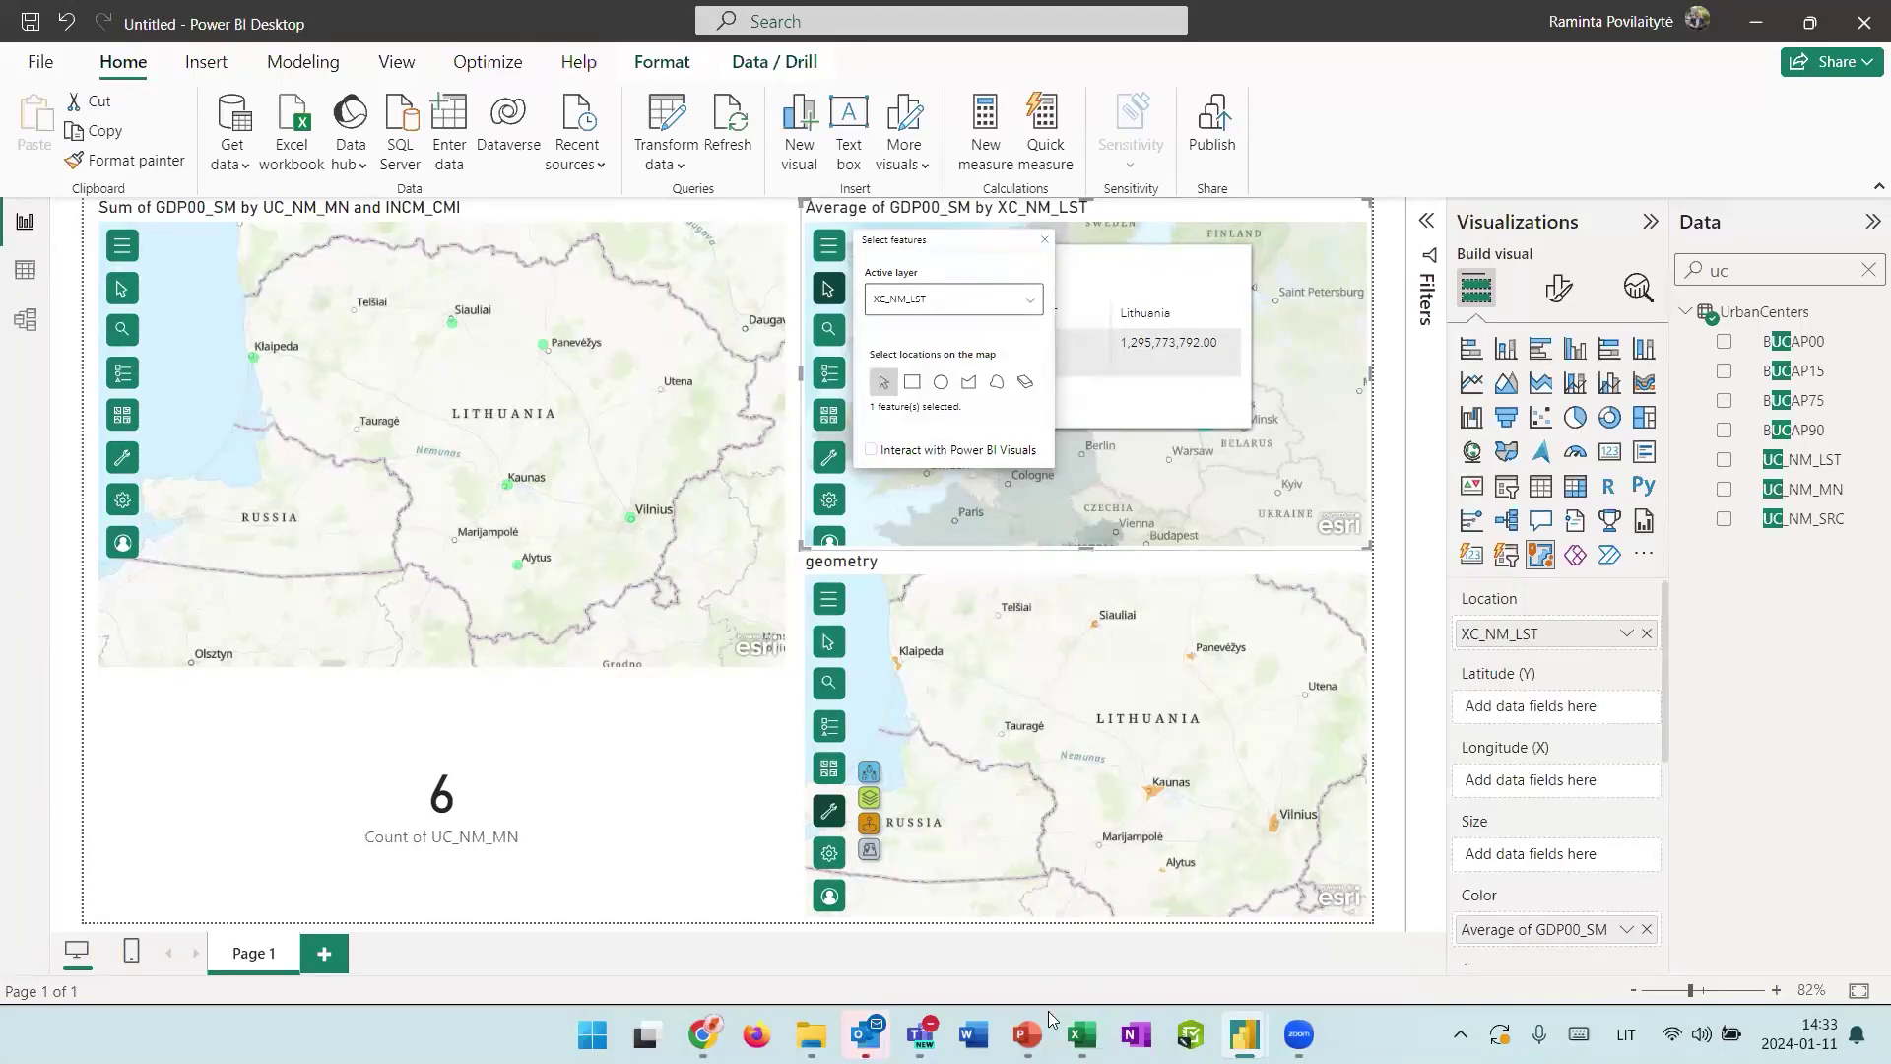
mouse_move(1029, 1030)
left_click(1103, 914)
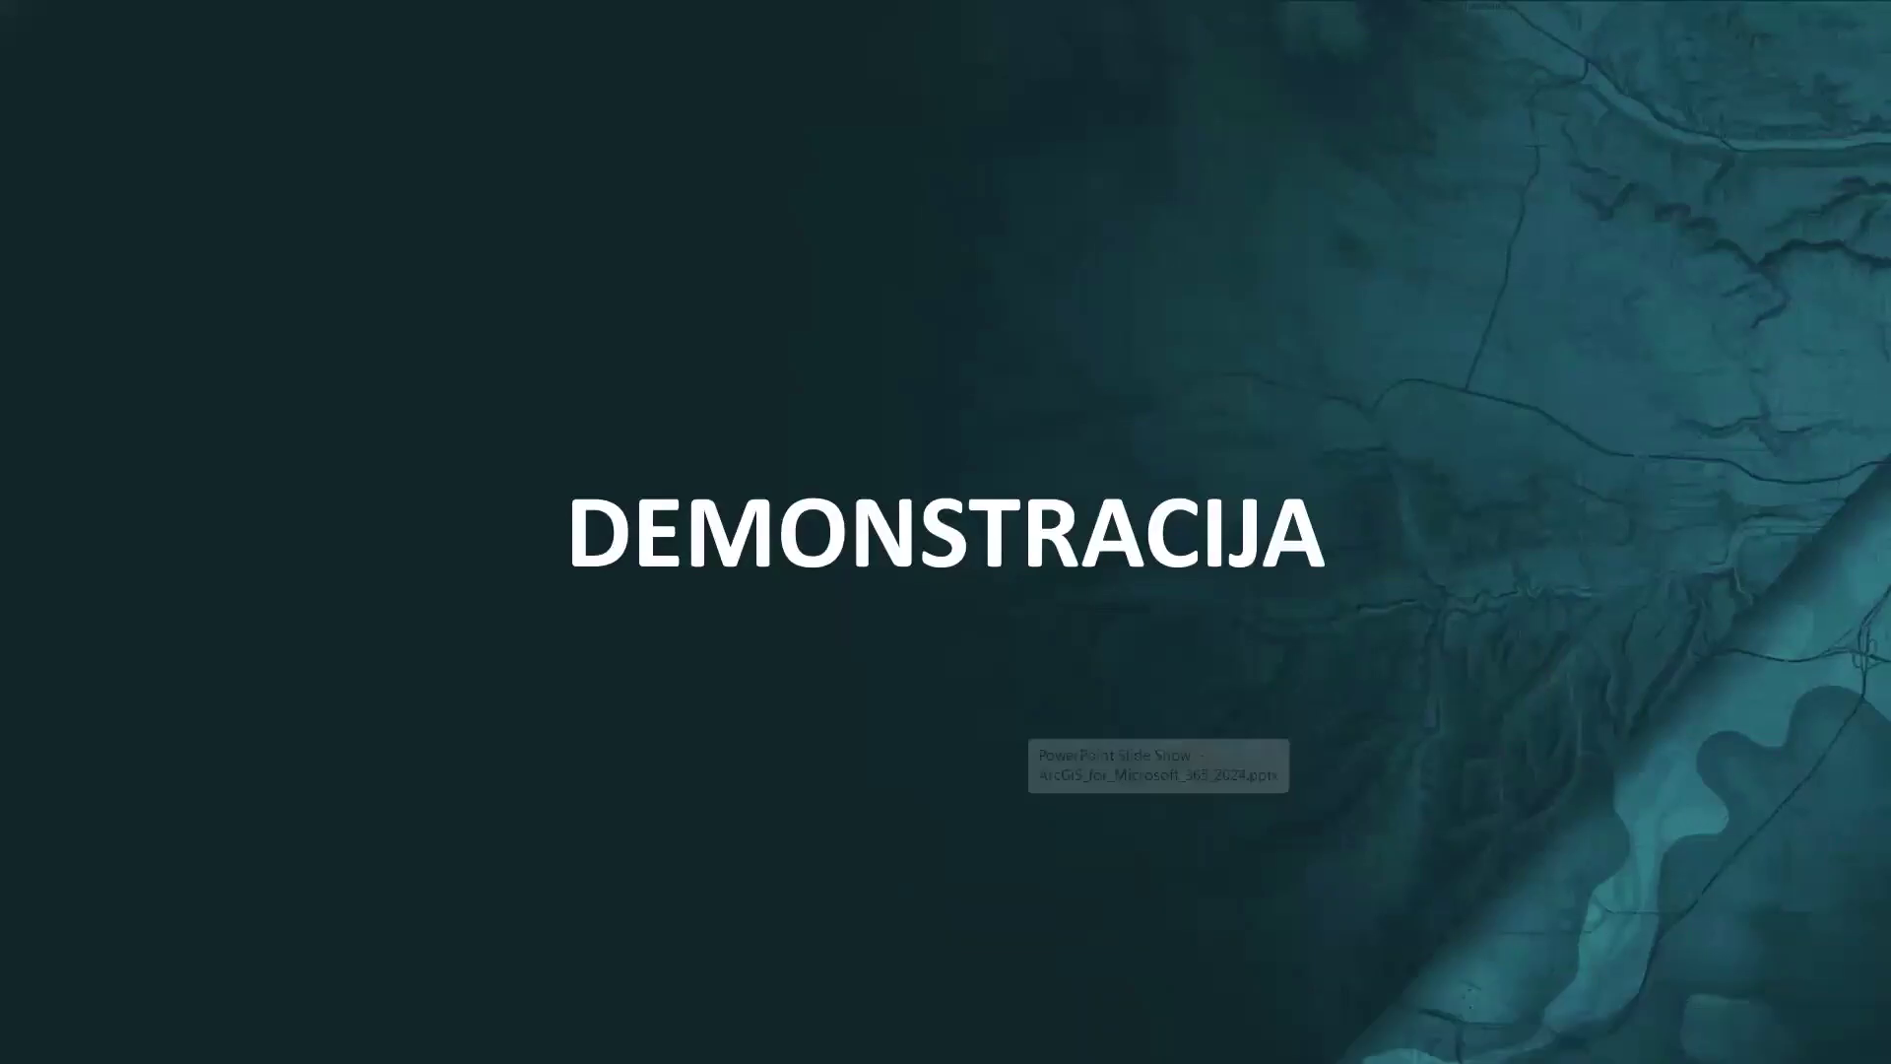
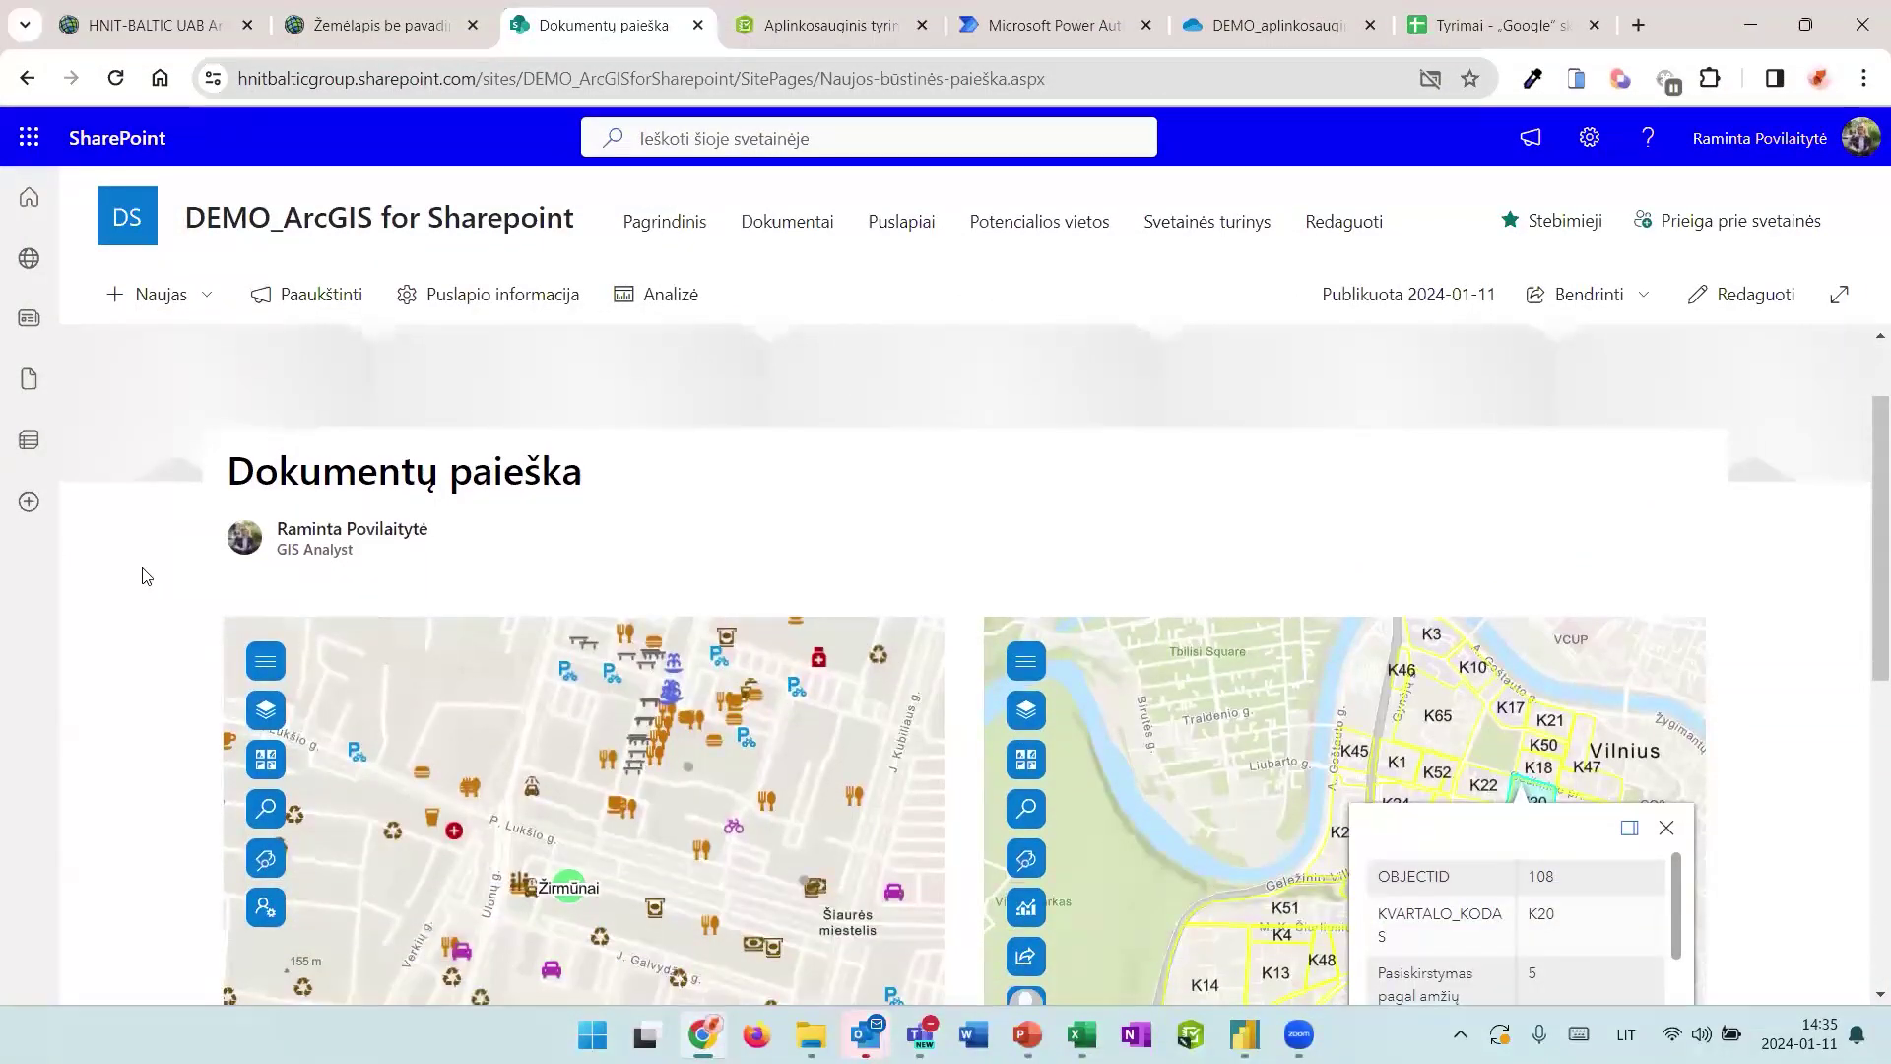
Close the OBJECTID 108 popup, dismiss the ArcGIS welcome slideshow in edit mode, and scroll to the empty section
left_click(1666, 827)
scroll(1778, 737, "down", 3)
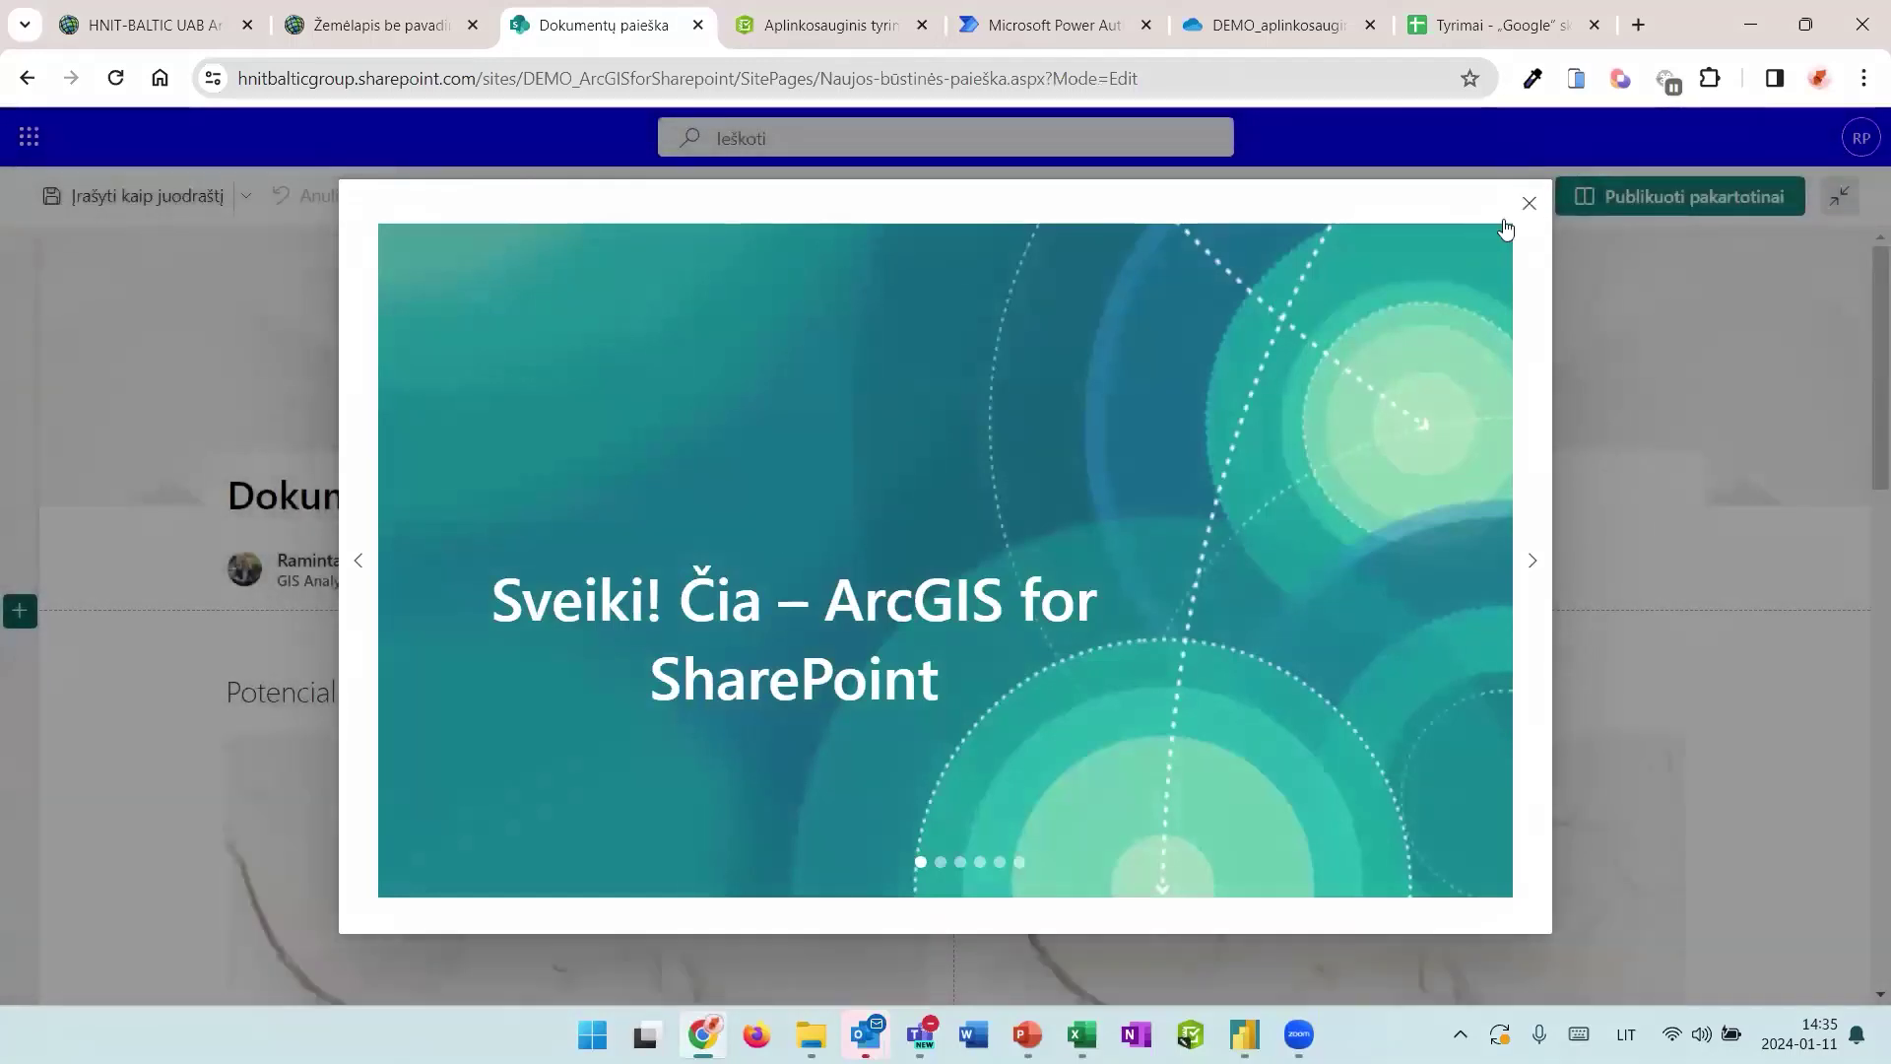
left_click(1529, 204)
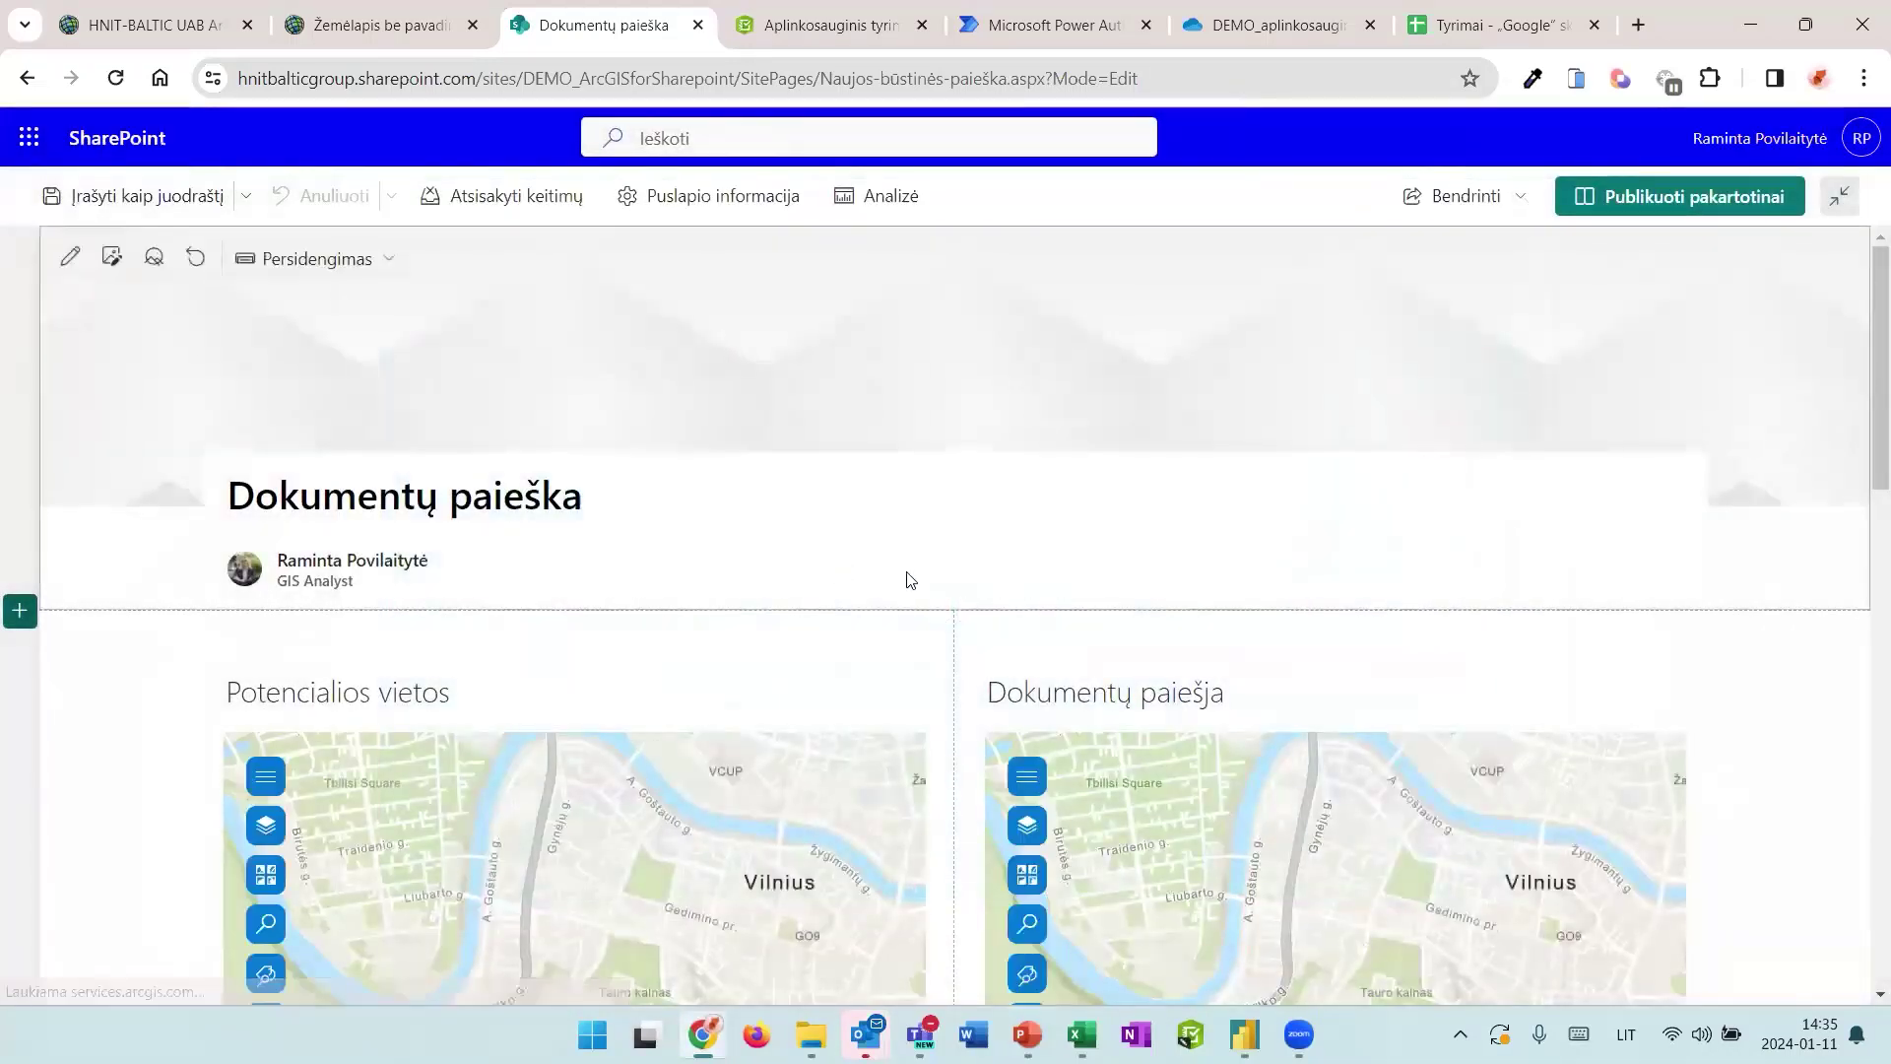
scroll(910, 580, "down", 4)
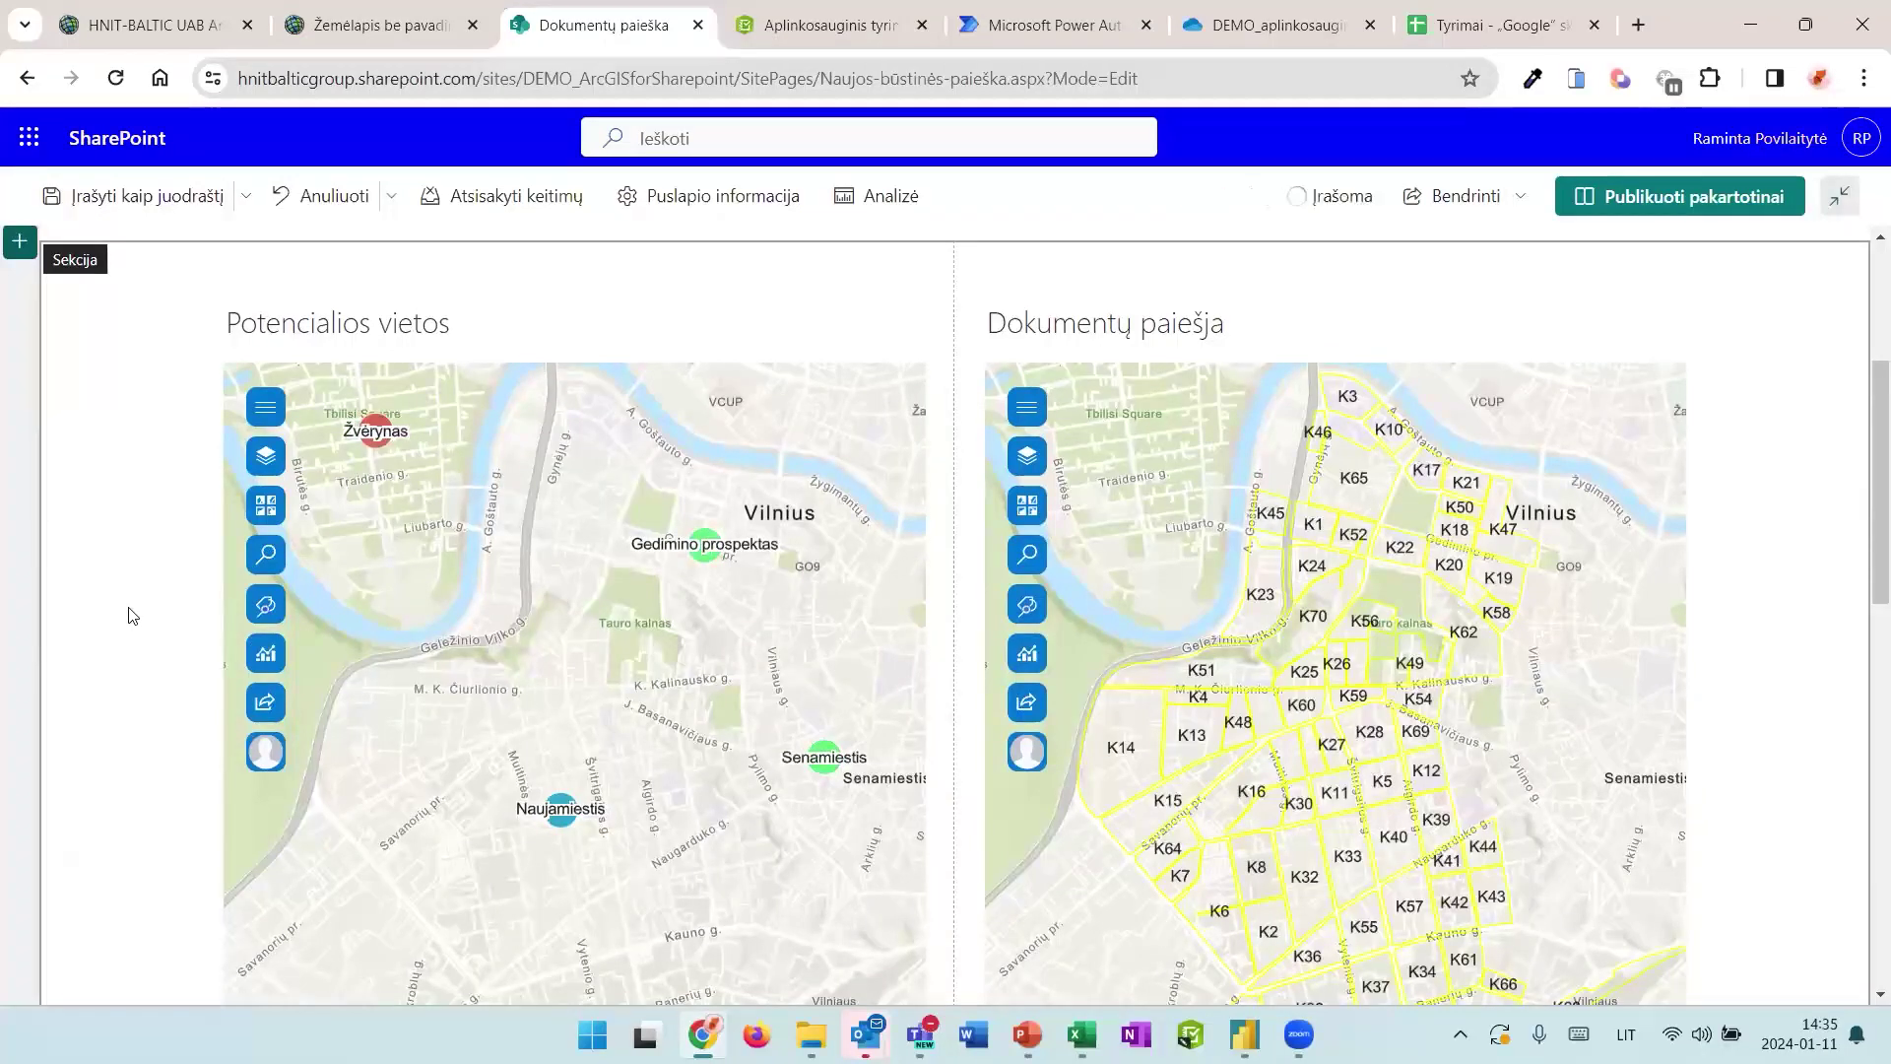
scroll(153, 617, "down", 6)
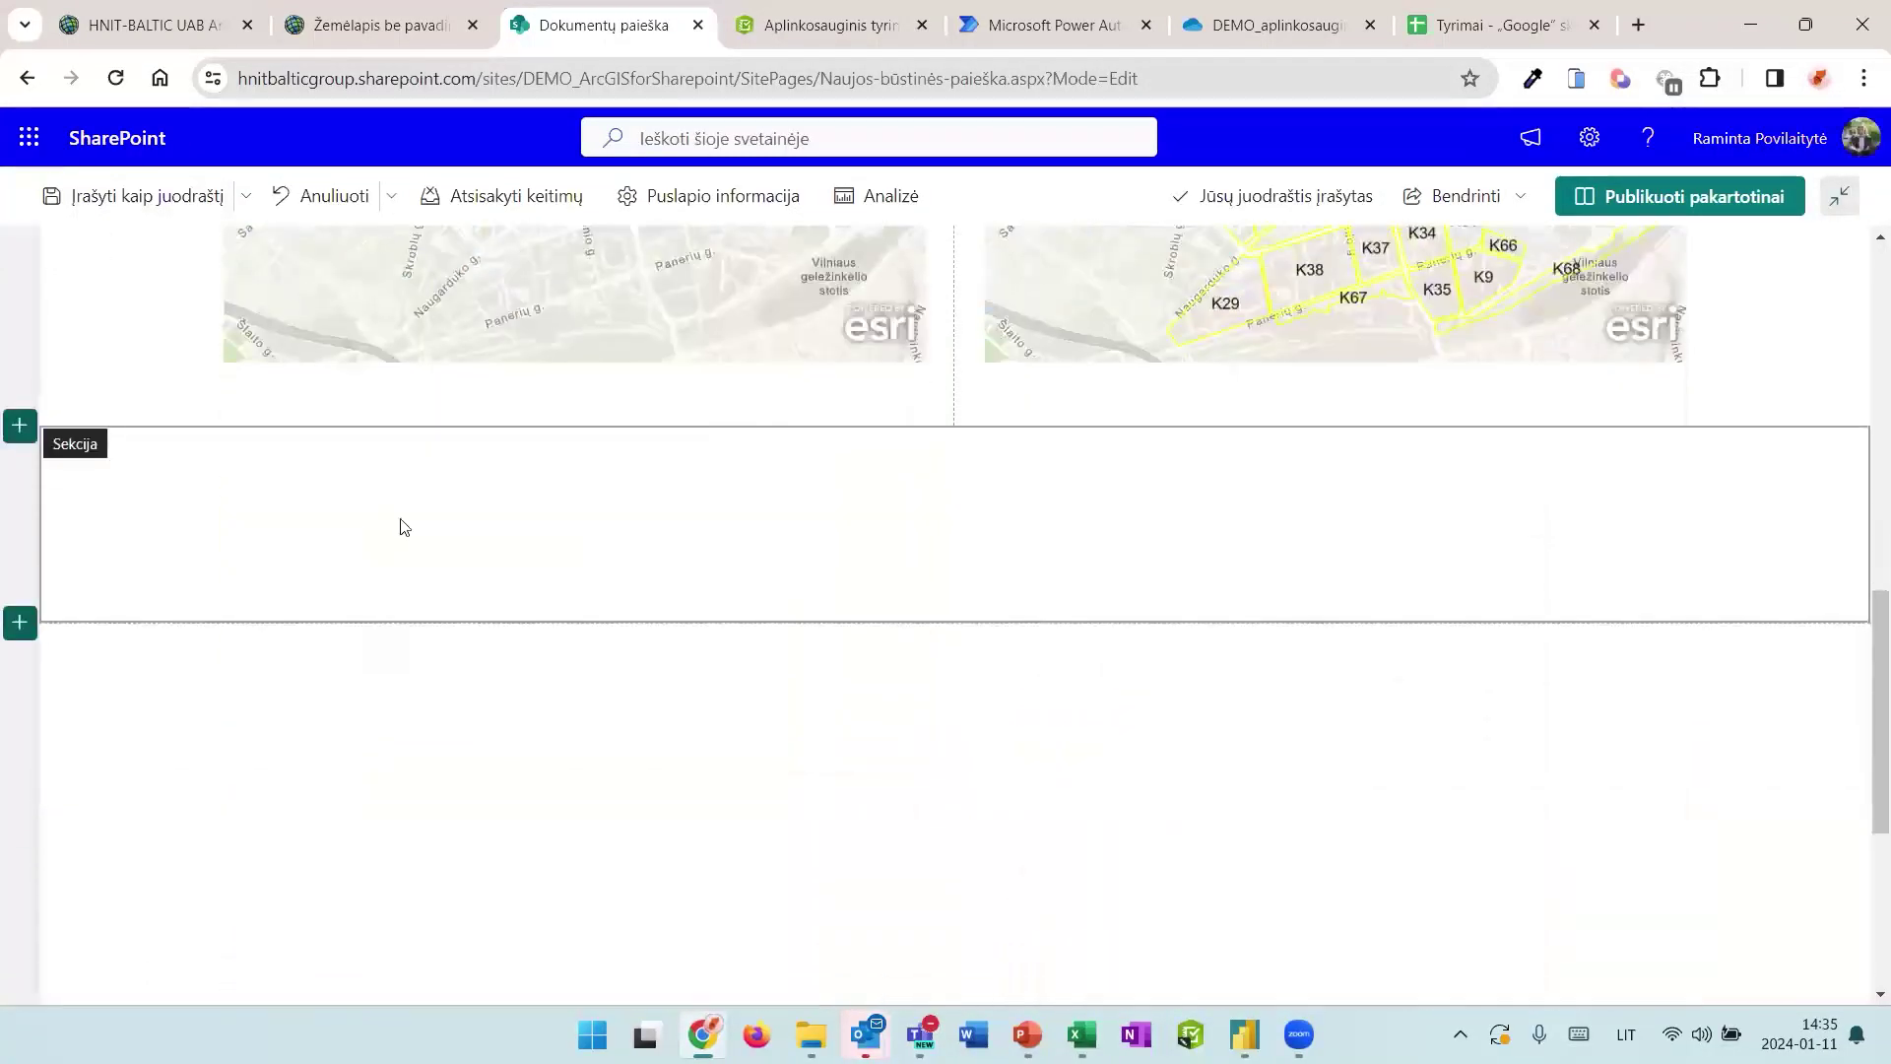
Insert an ArcGIS map web part, found by searching 'arcgis', into the empty section below the maps
left_click(954, 446)
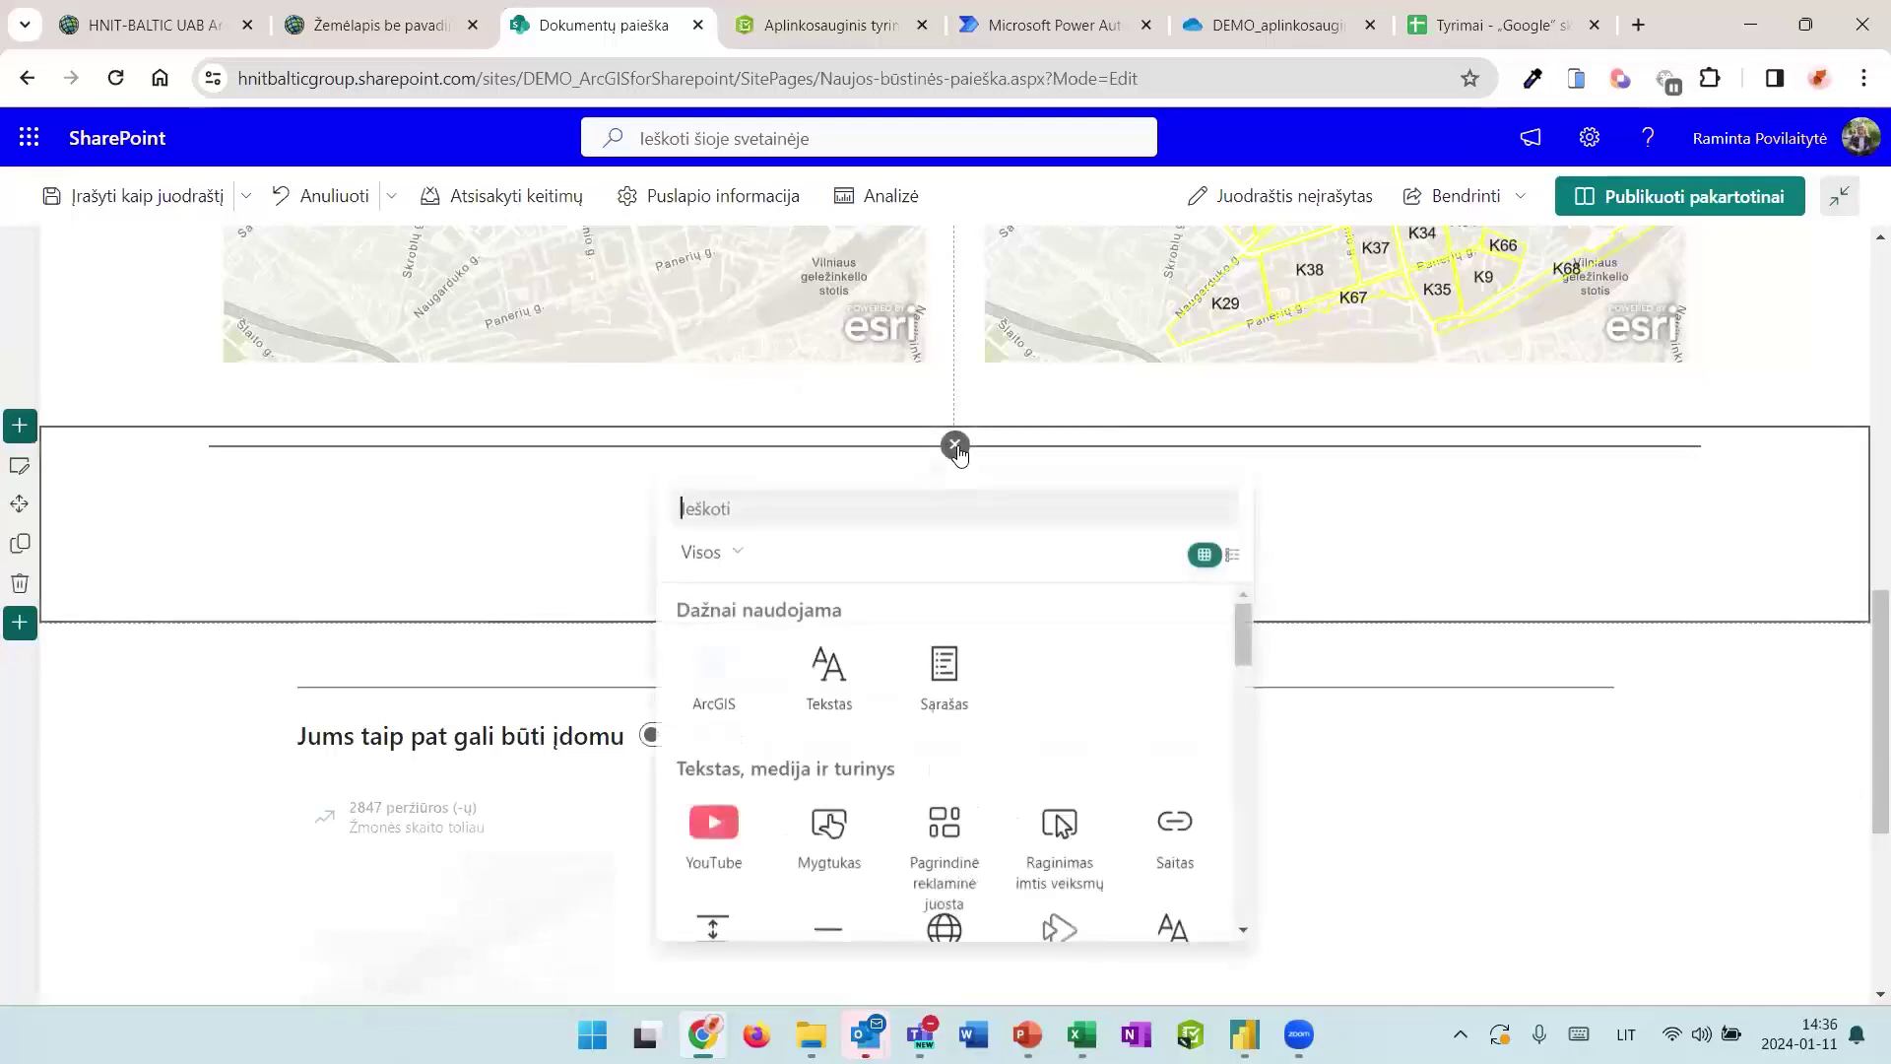
scroll(1014, 689, "down", 3)
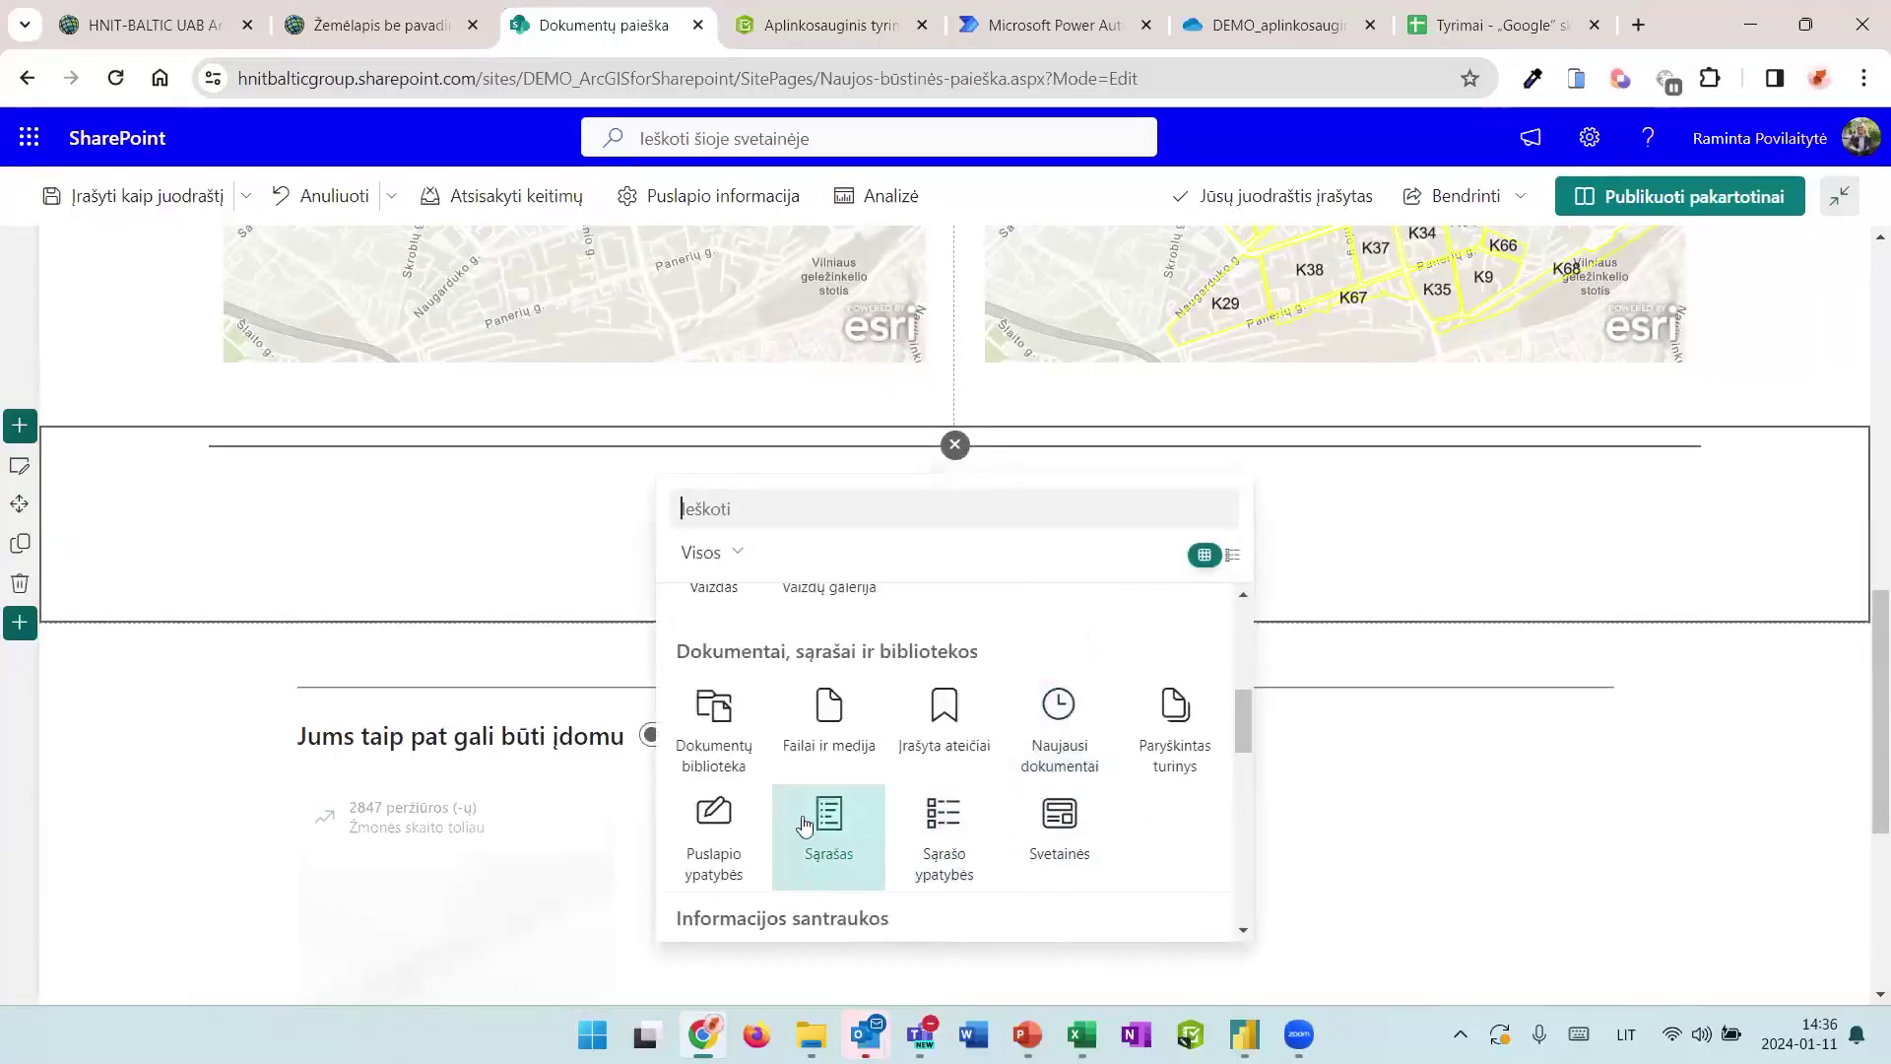
scroll(1172, 886, "down", 5)
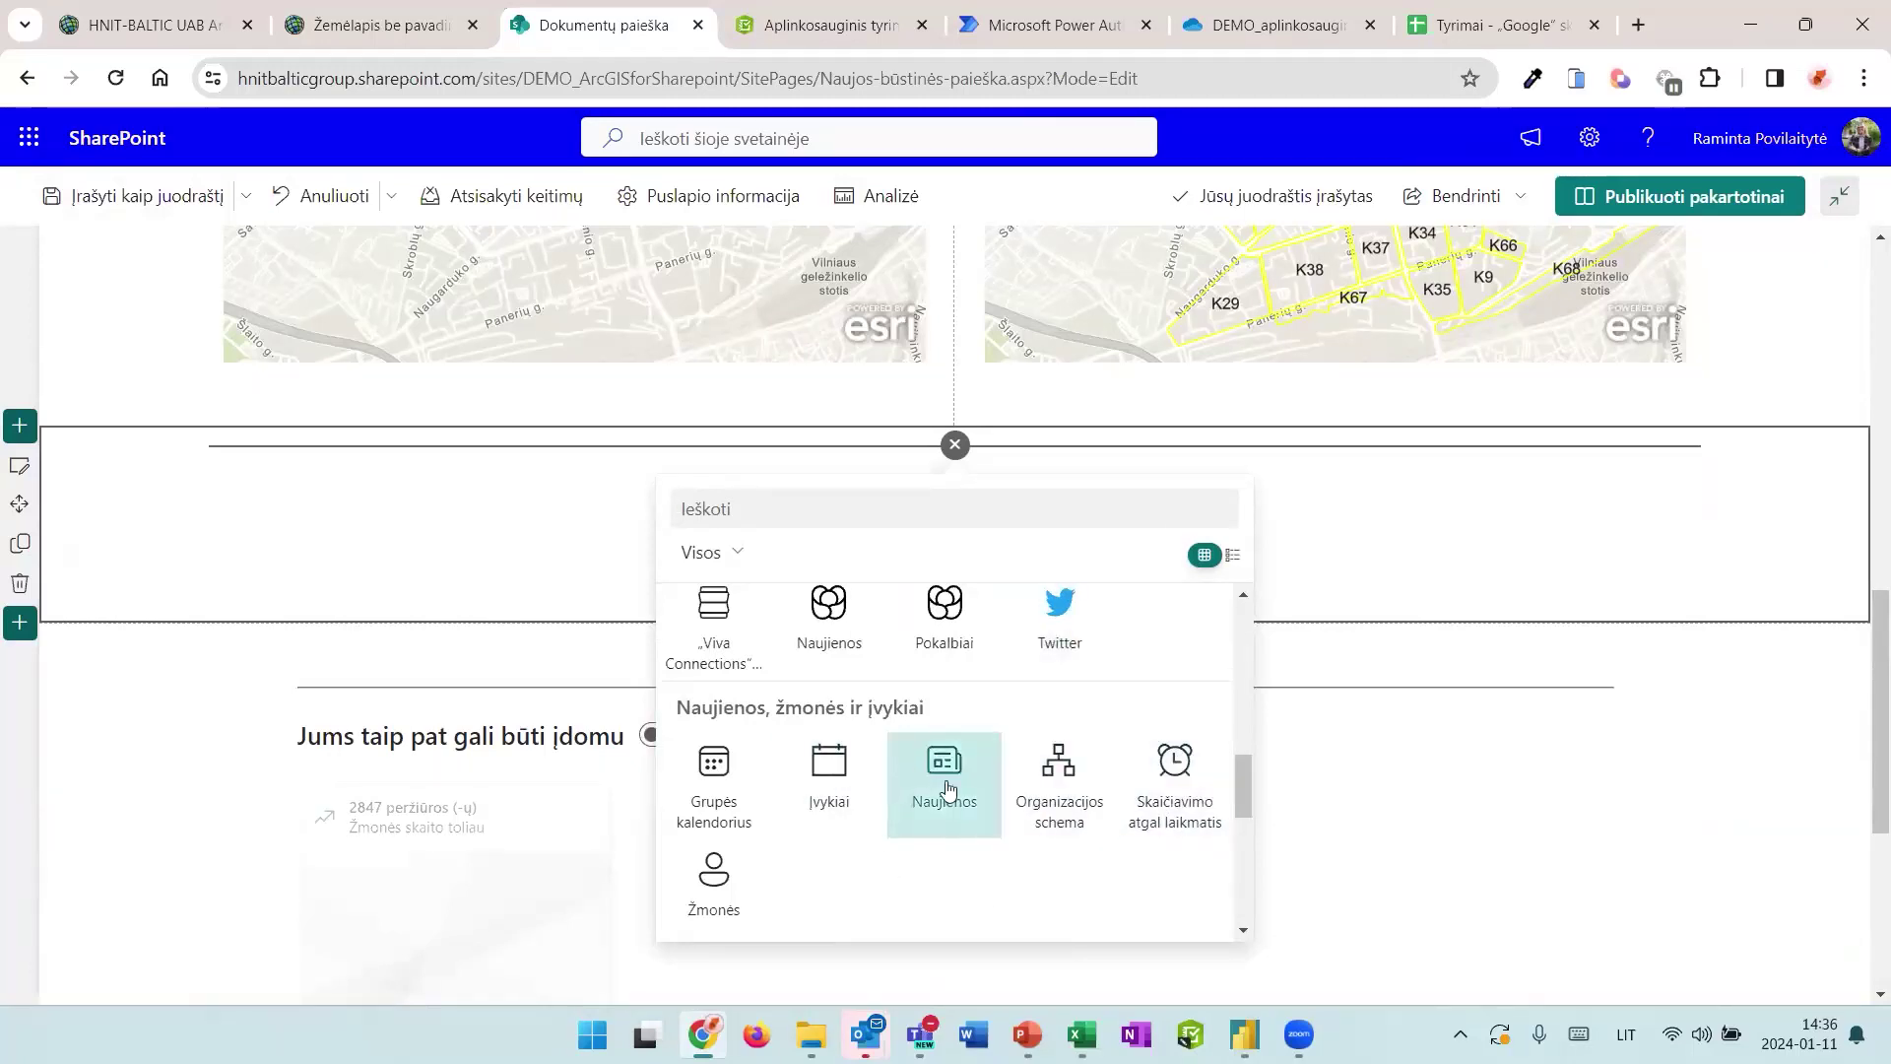
scroll(1143, 833, "up", 8)
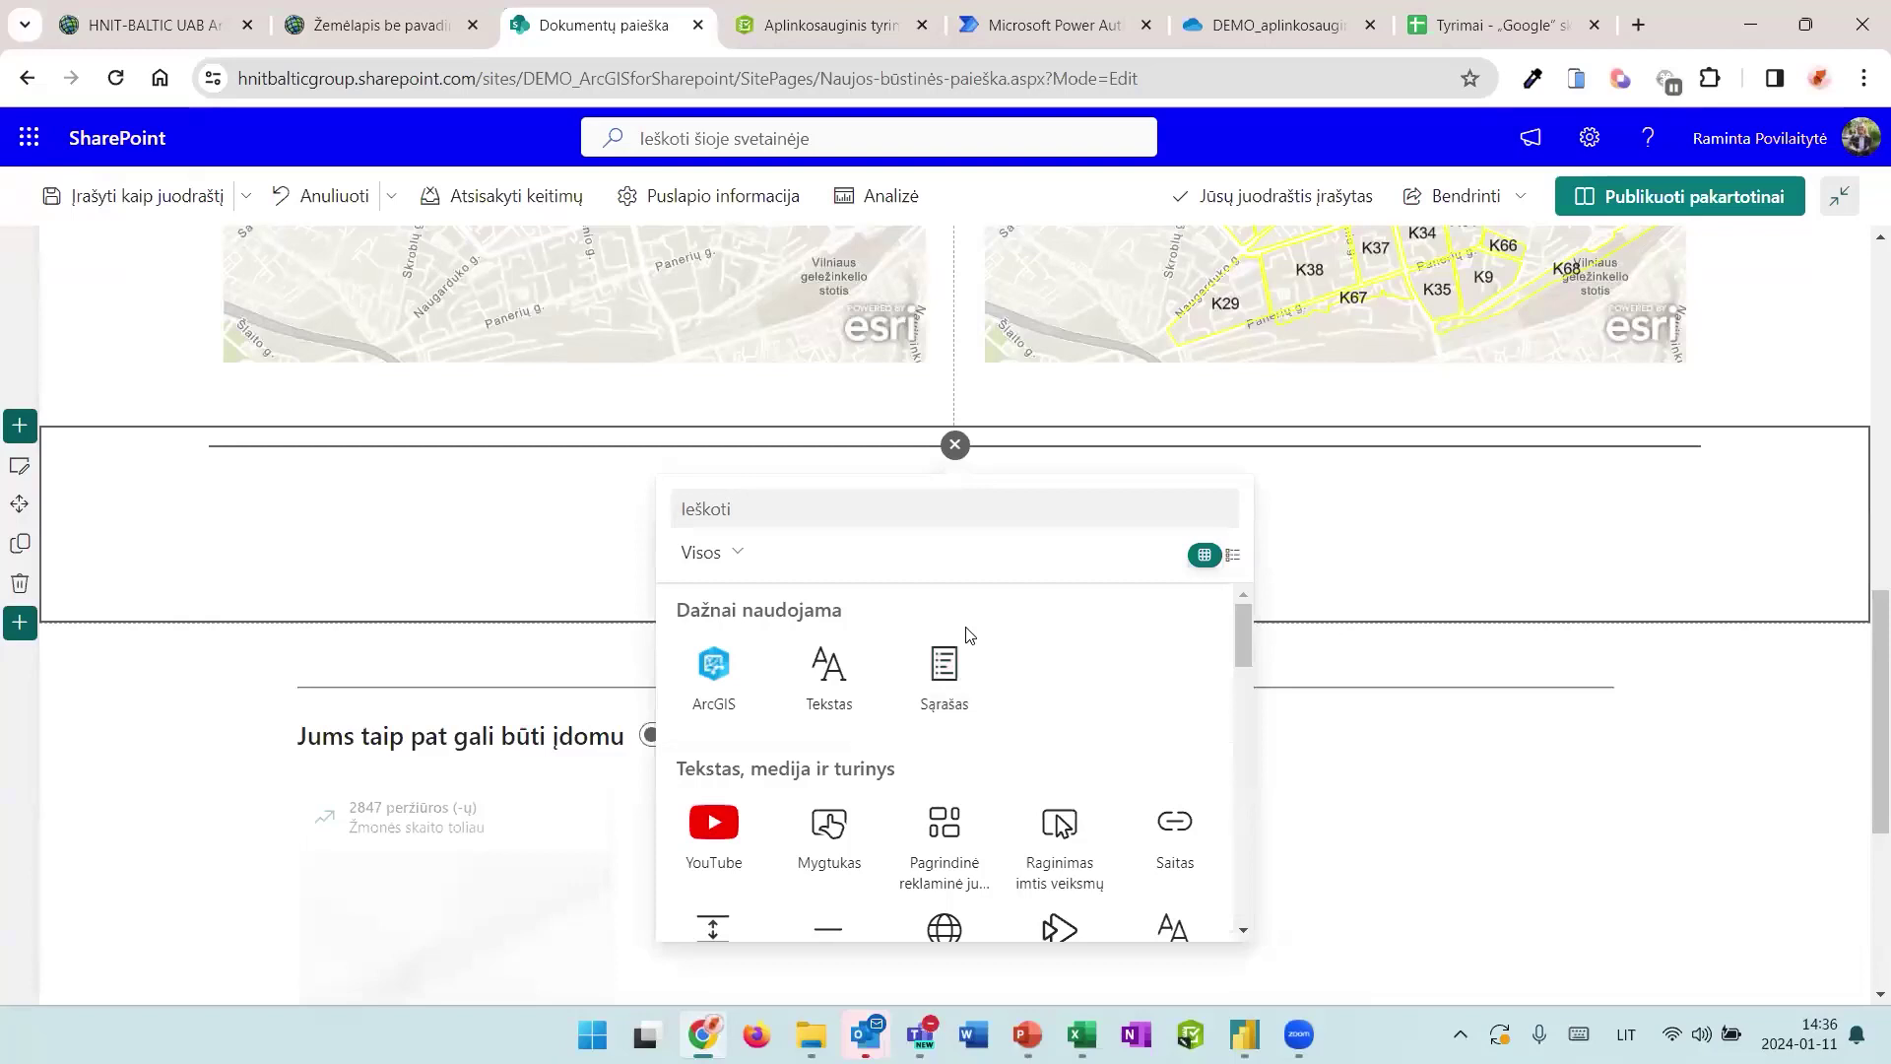
type("arcg")
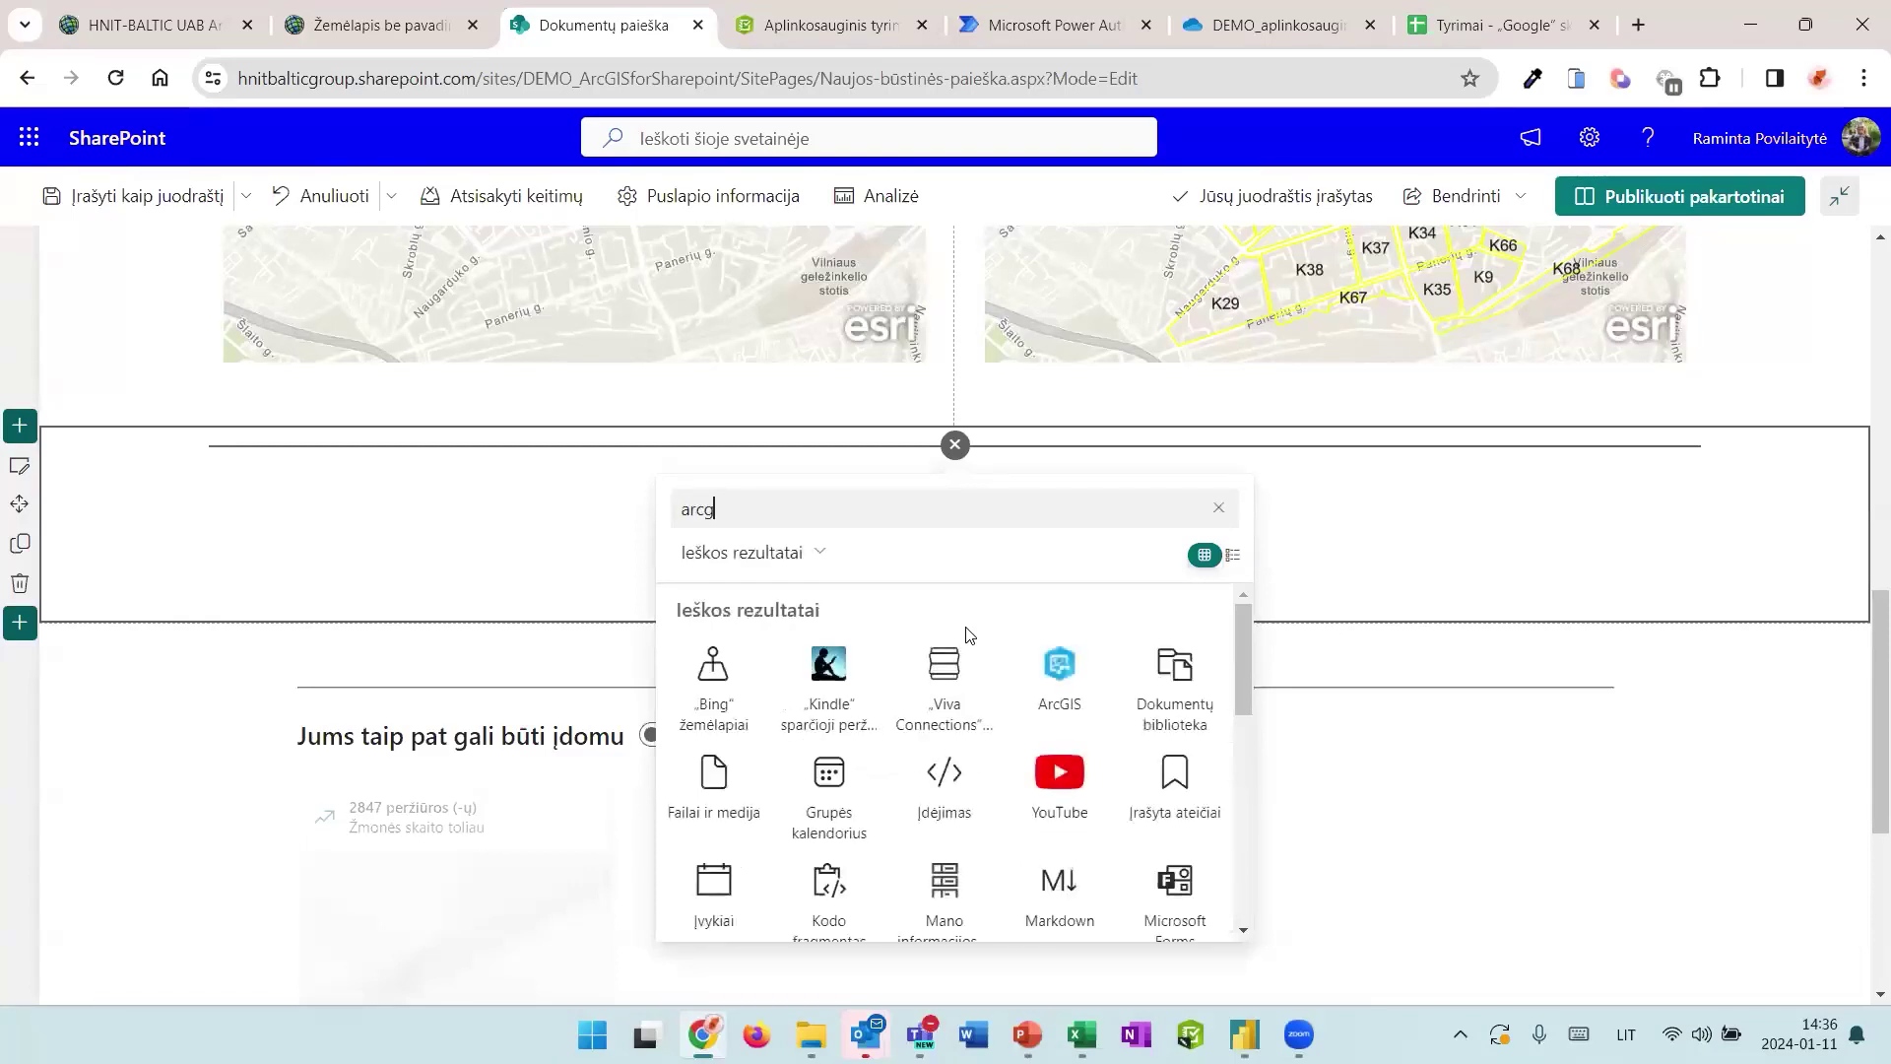
type("is")
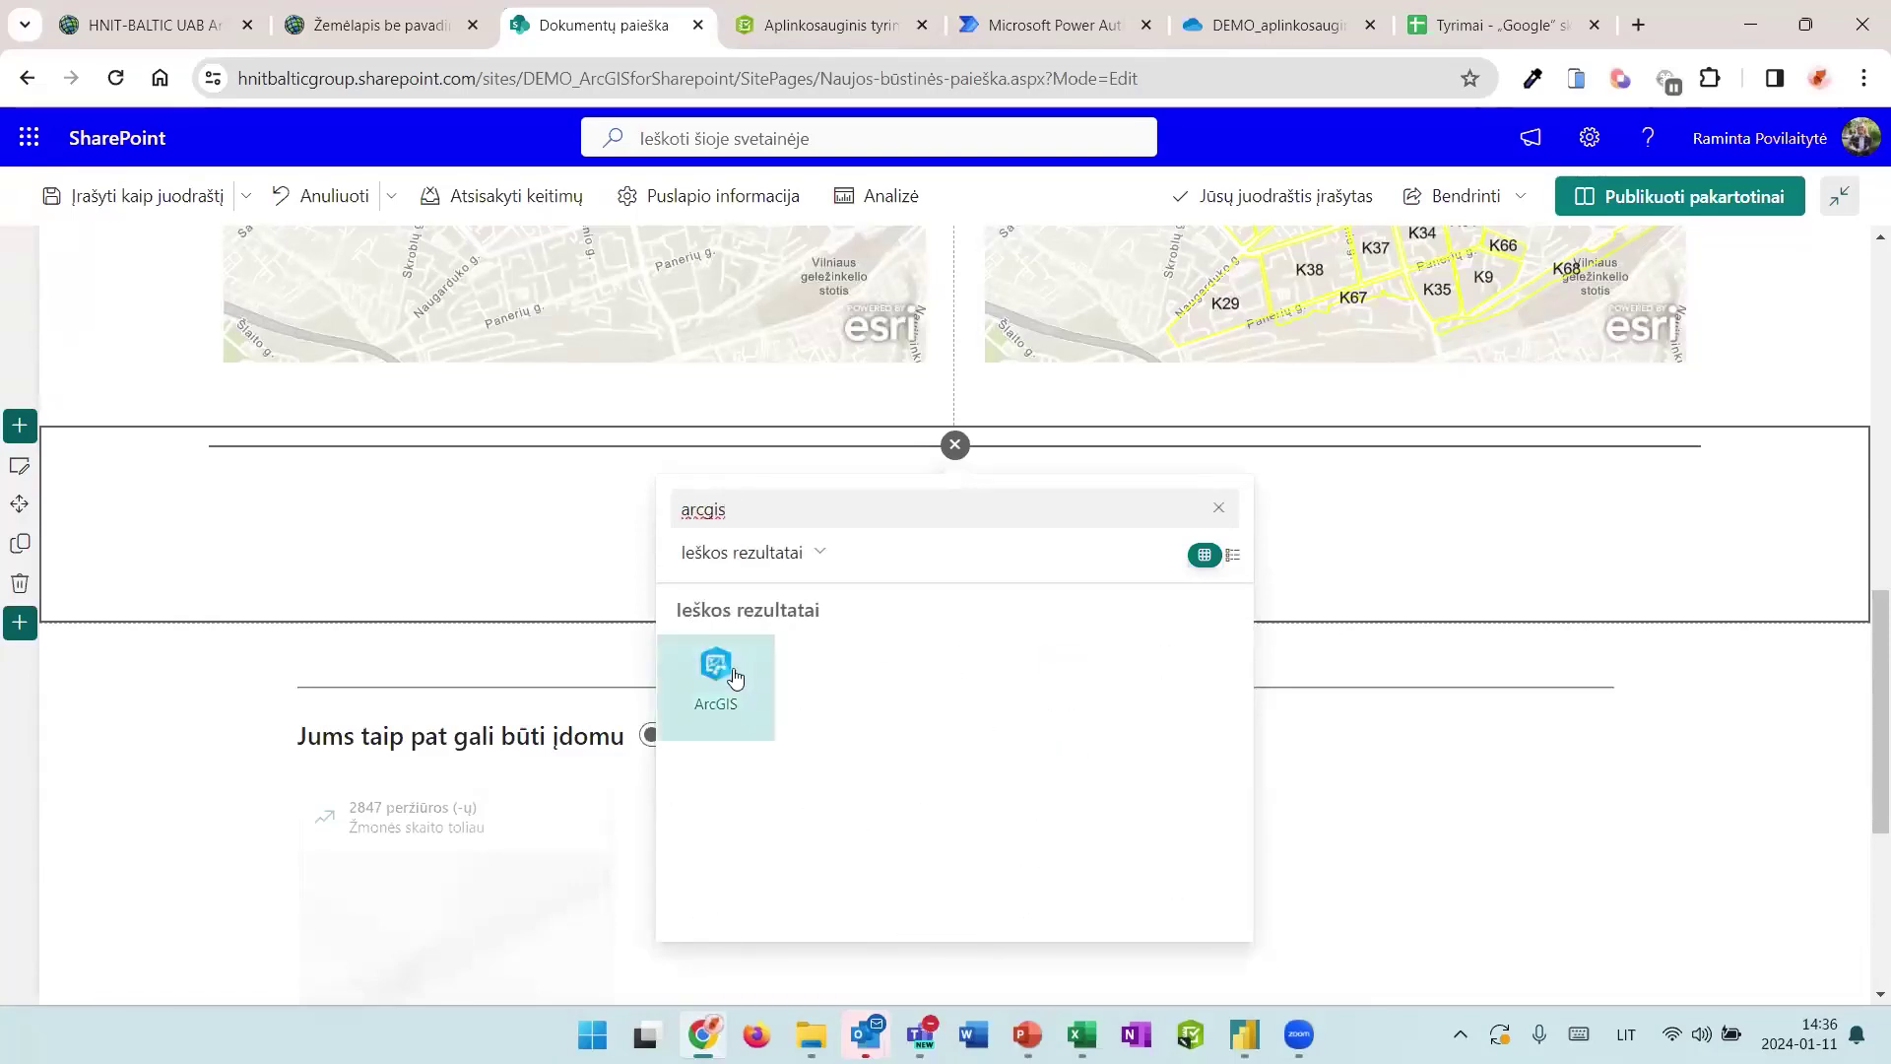
left_click(733, 668)
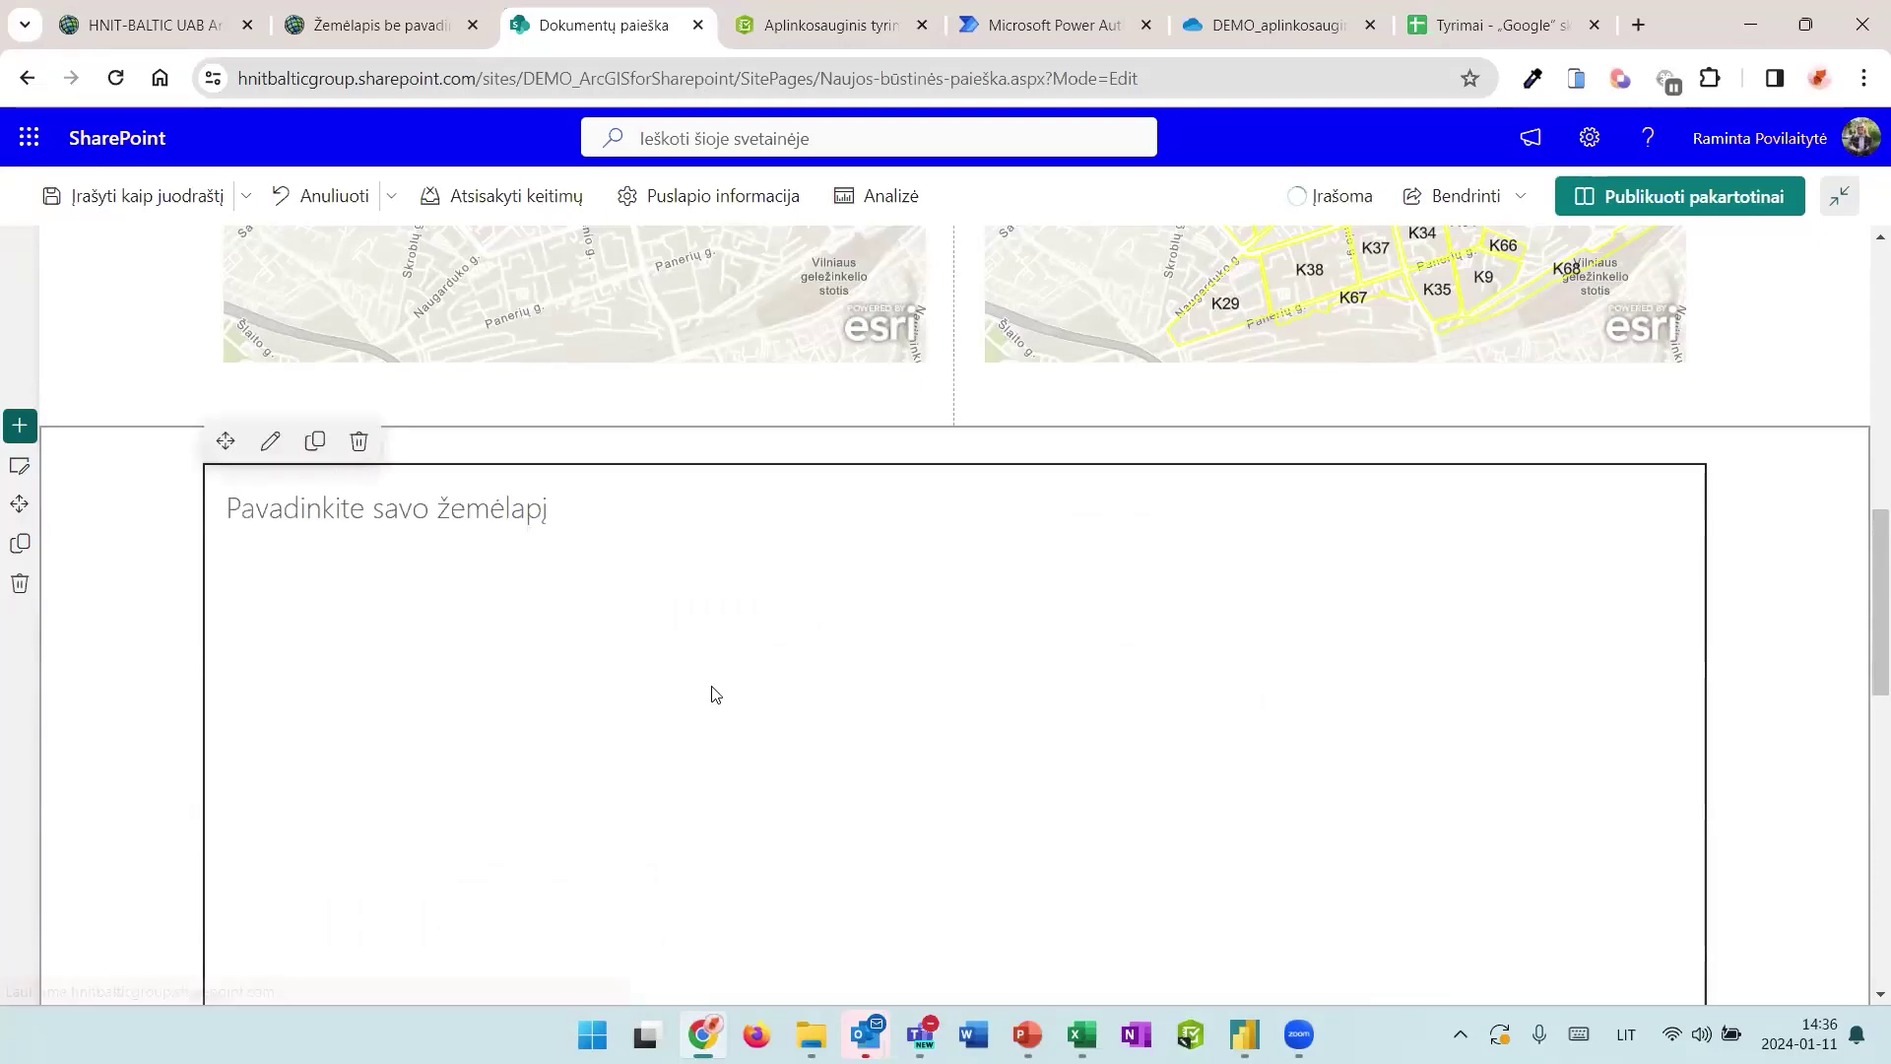
scroll(715, 694, "down", 2)
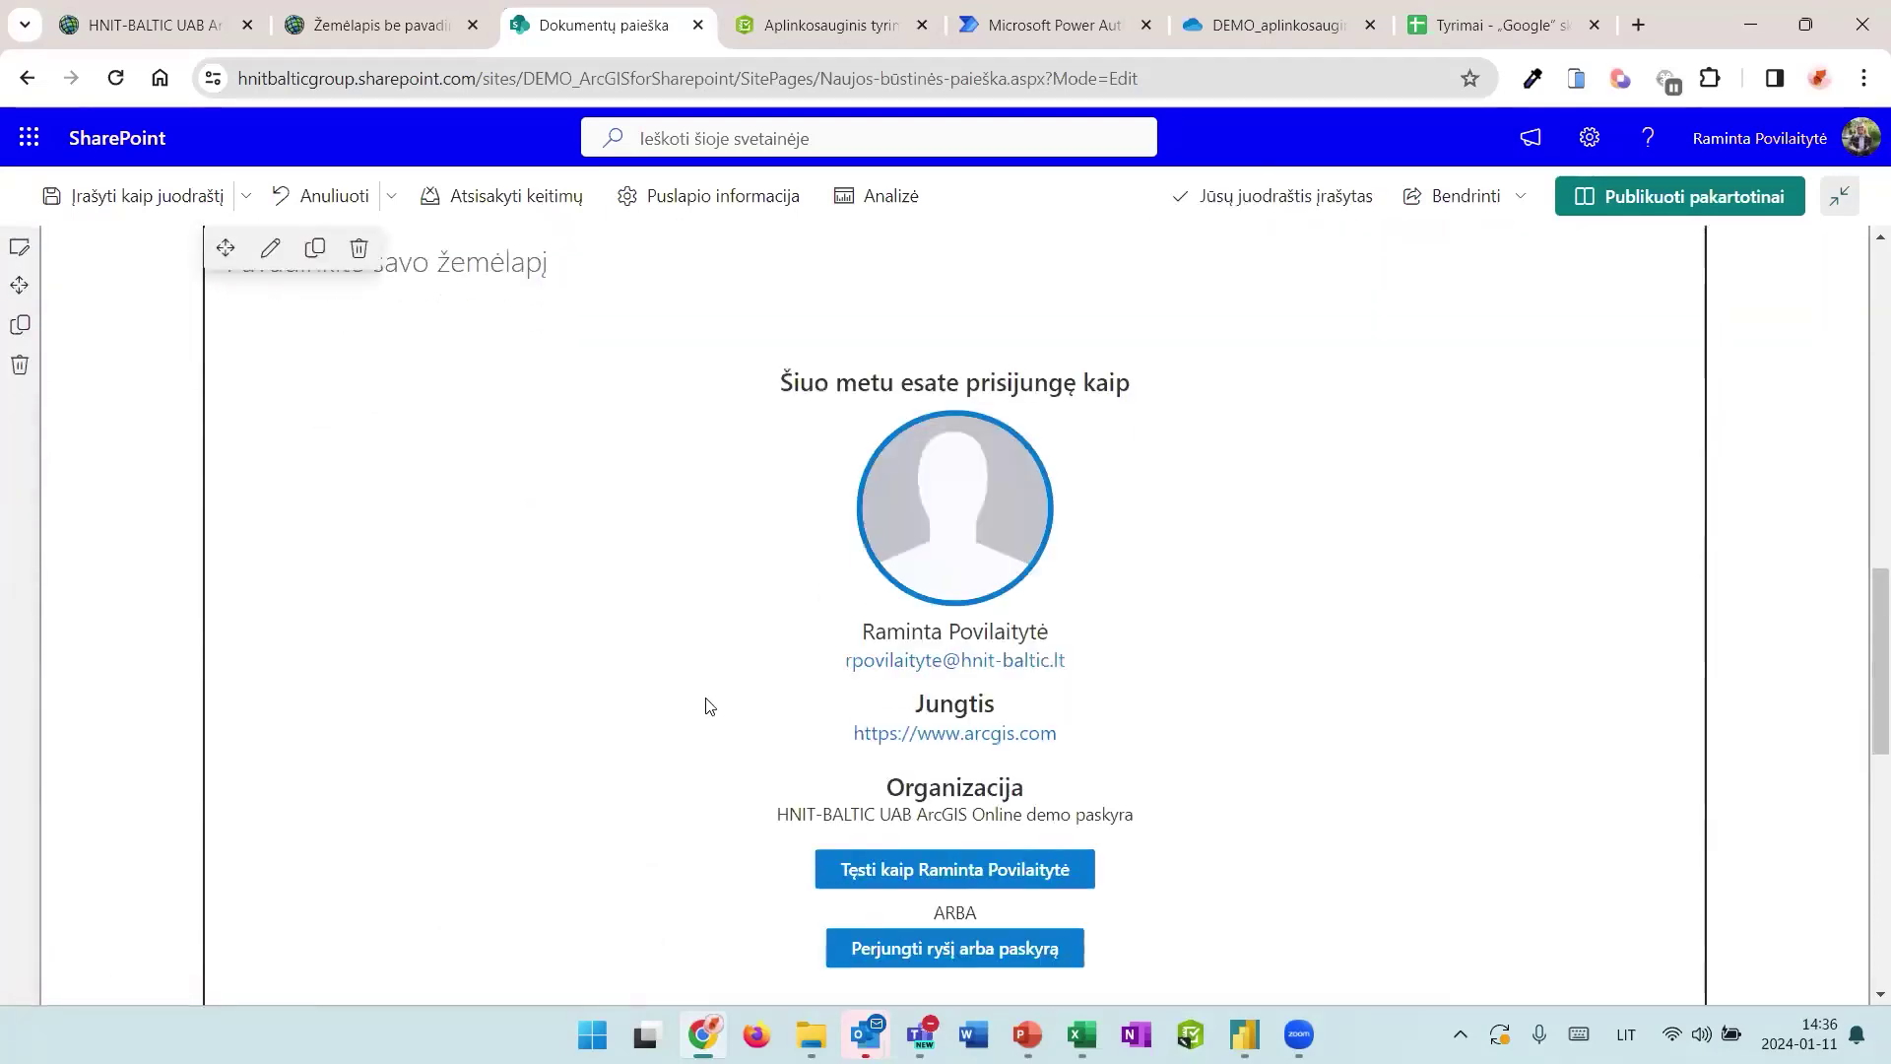
scroll(705, 705, "up", 2)
scroll(705, 709, "down", 4)
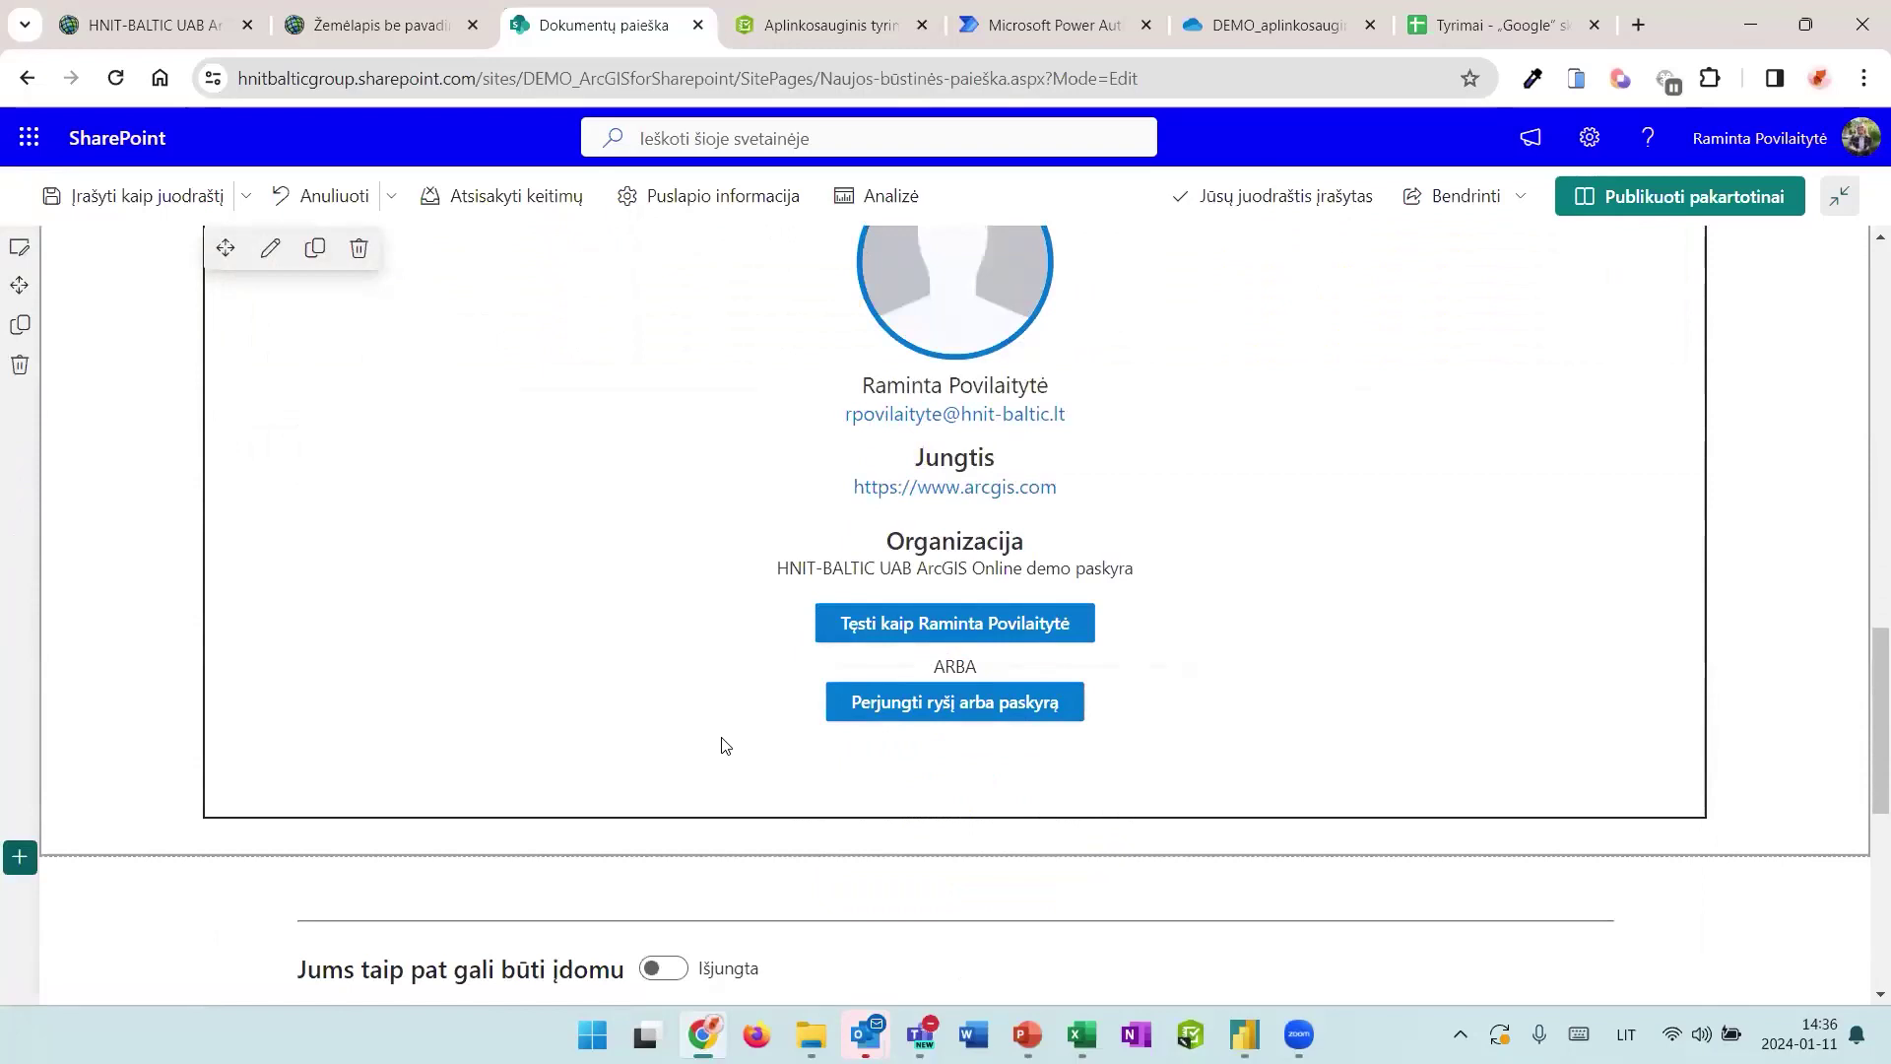
scroll(725, 746, "up", 2)
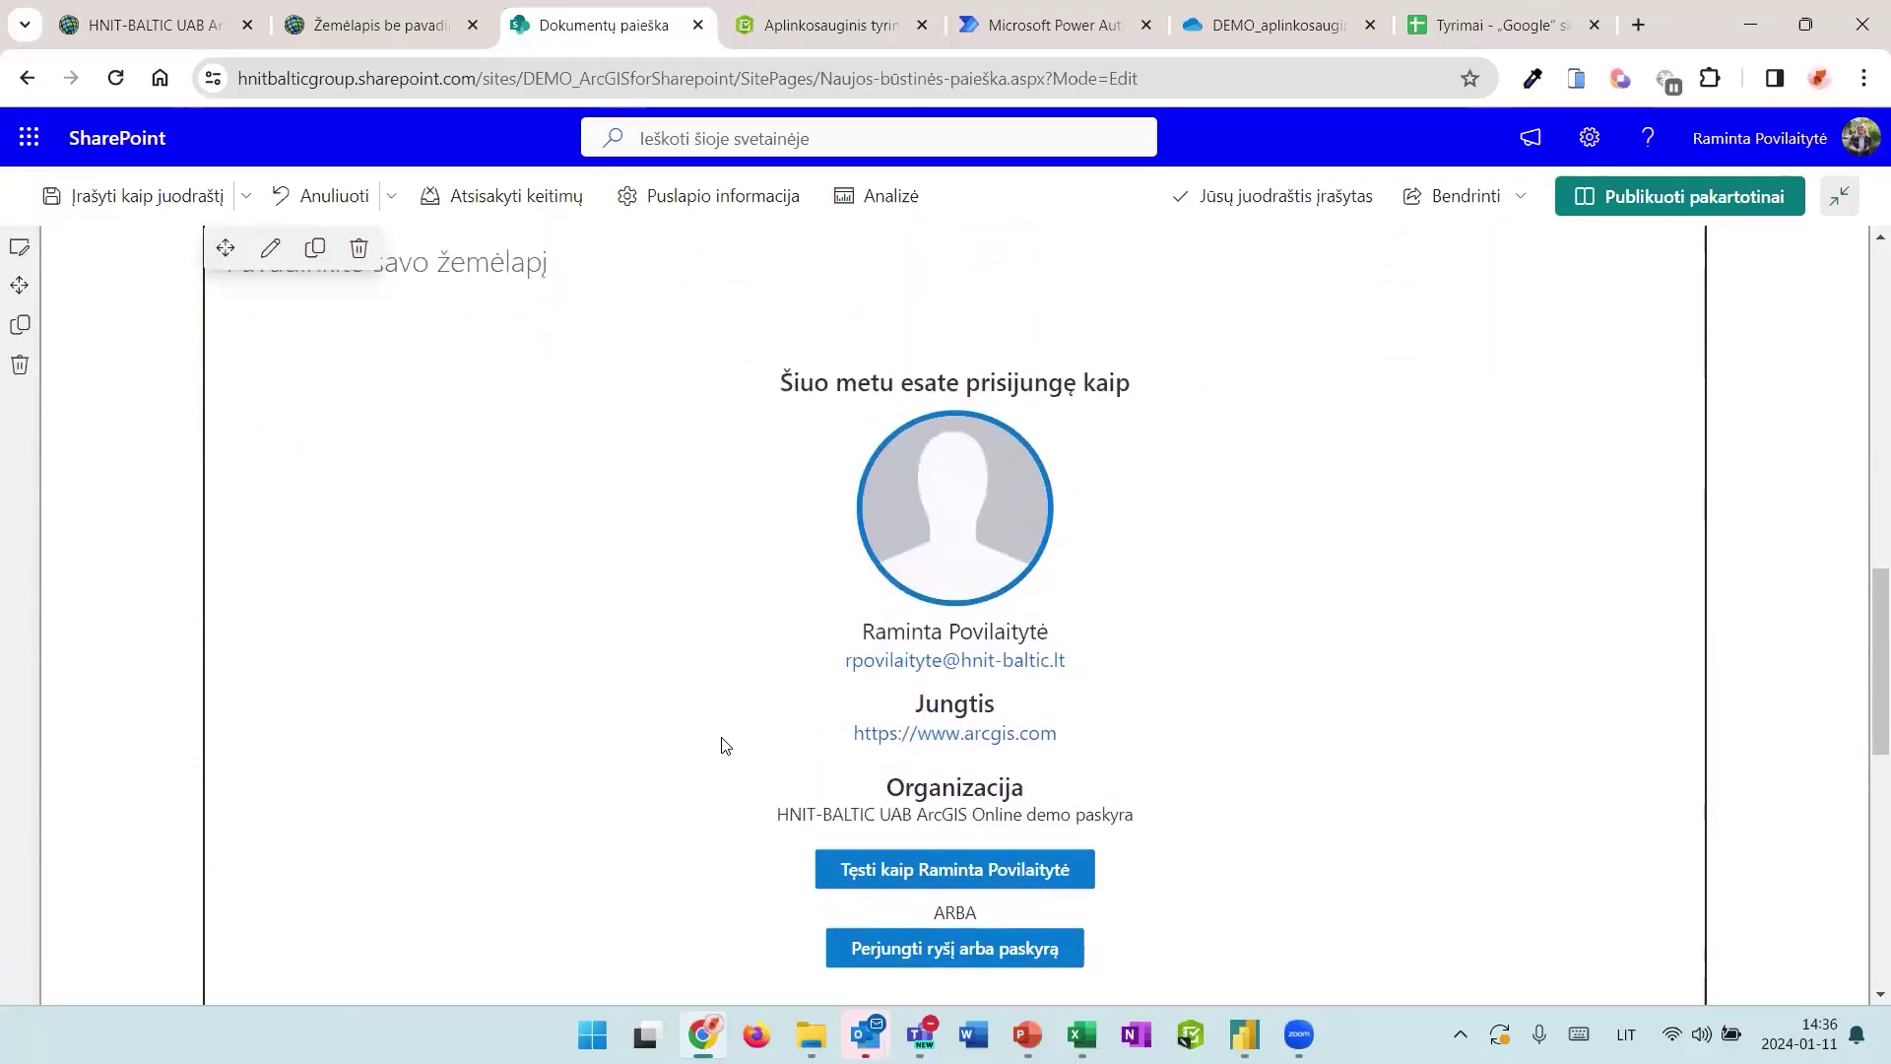
scroll(832, 778, "down", 1)
scroll(824, 810, "up", 4)
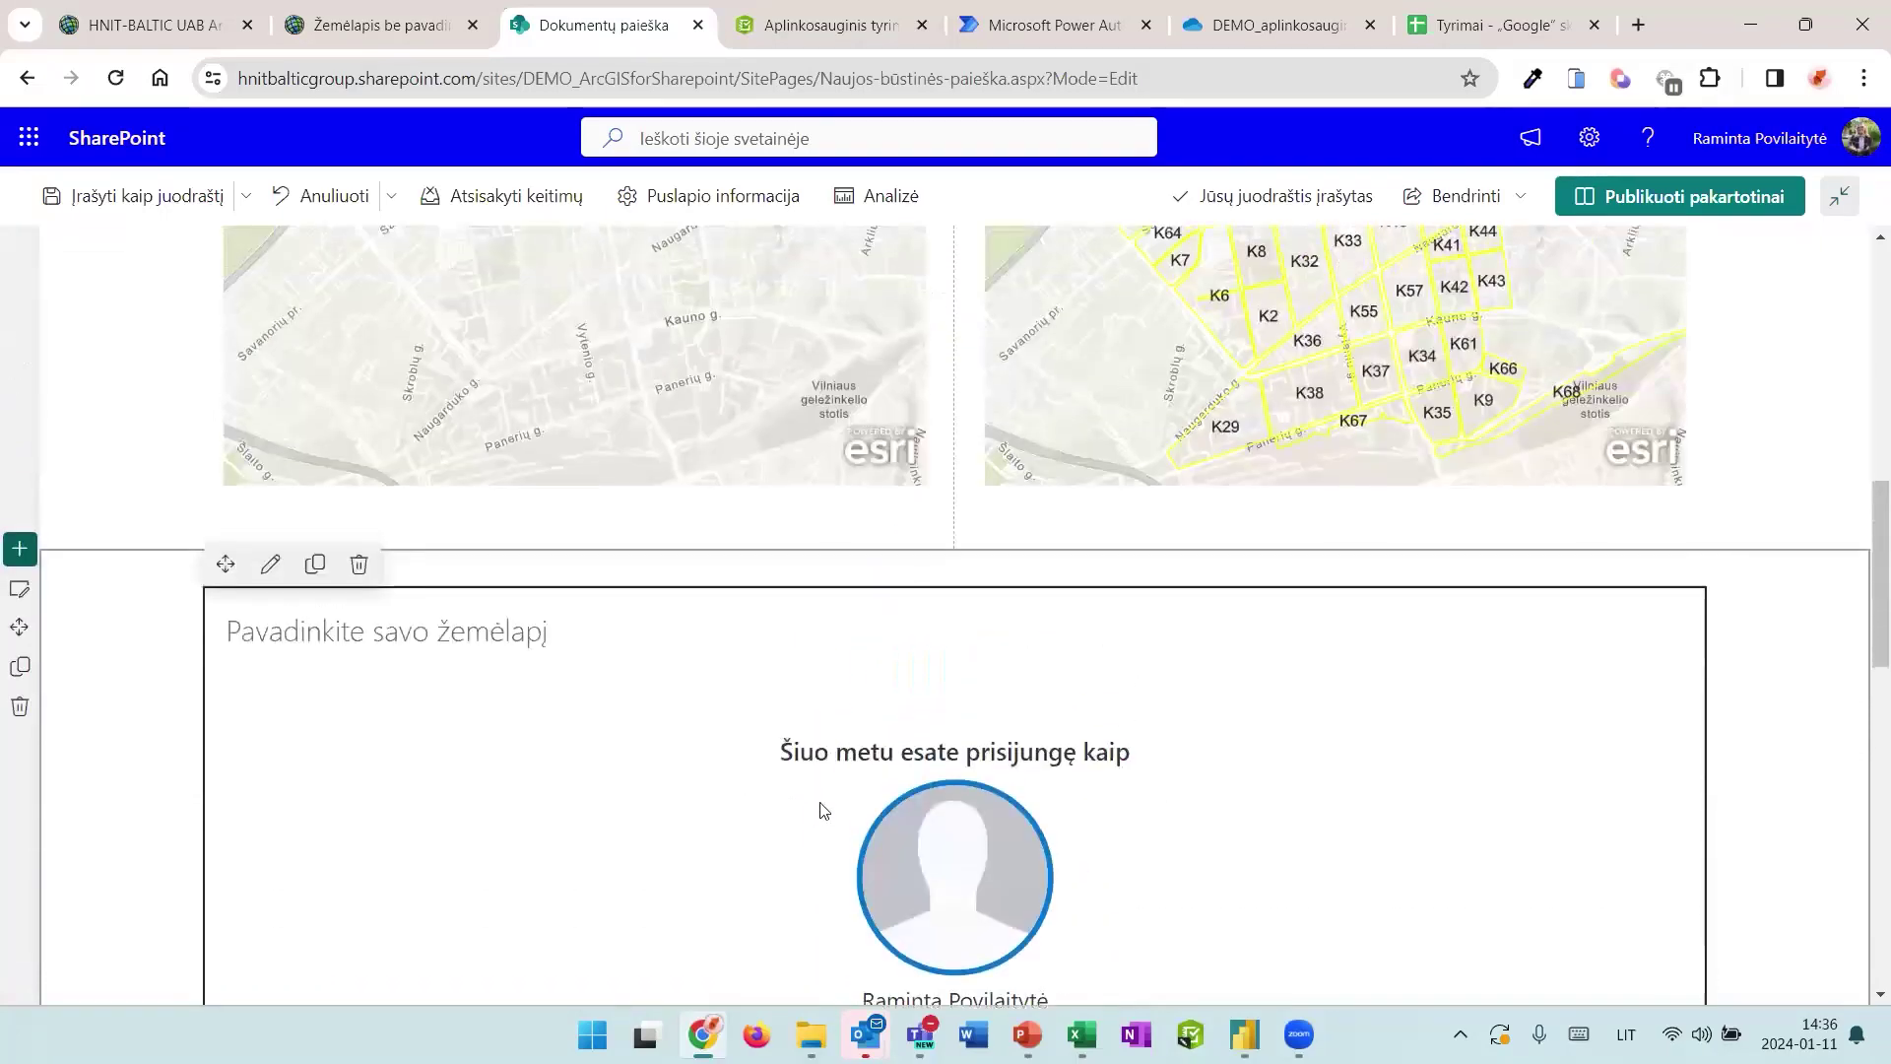
scroll(811, 831, "down", 2)
scroll(809, 831, "up", 4)
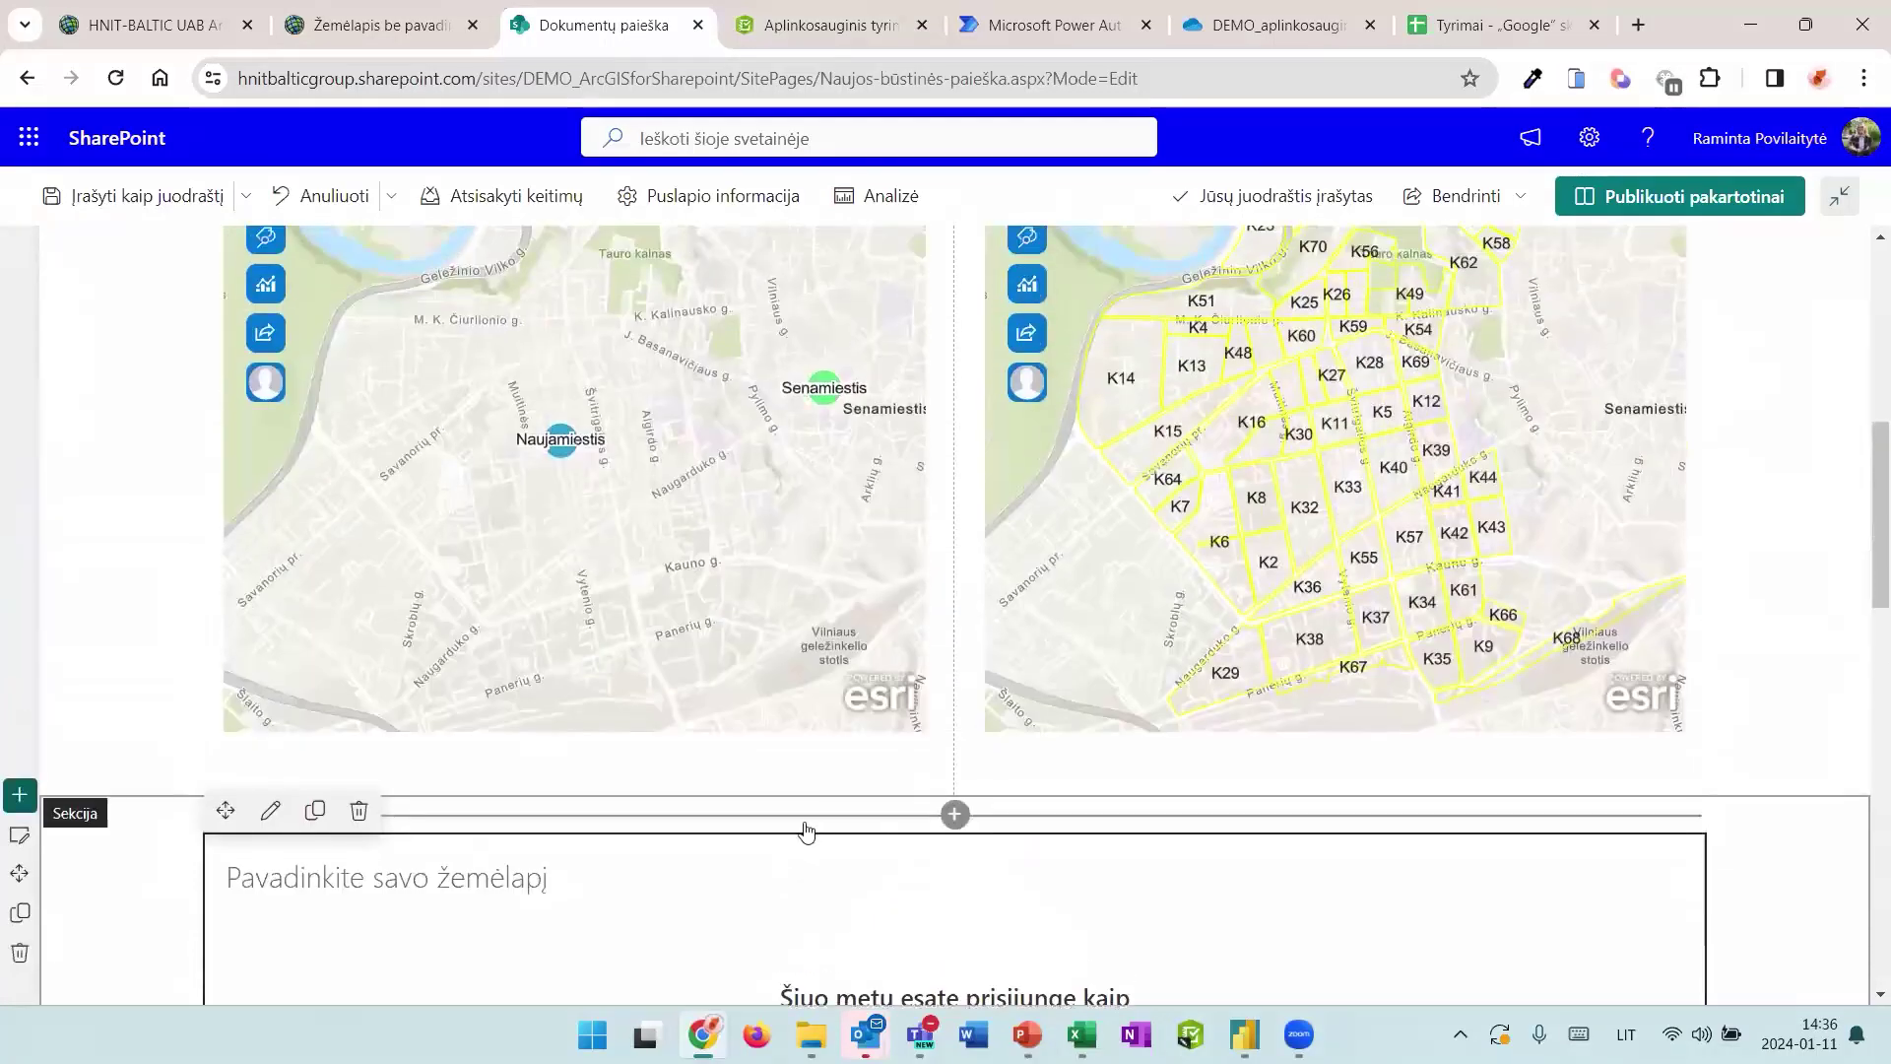
scroll(807, 833, "up", 2)
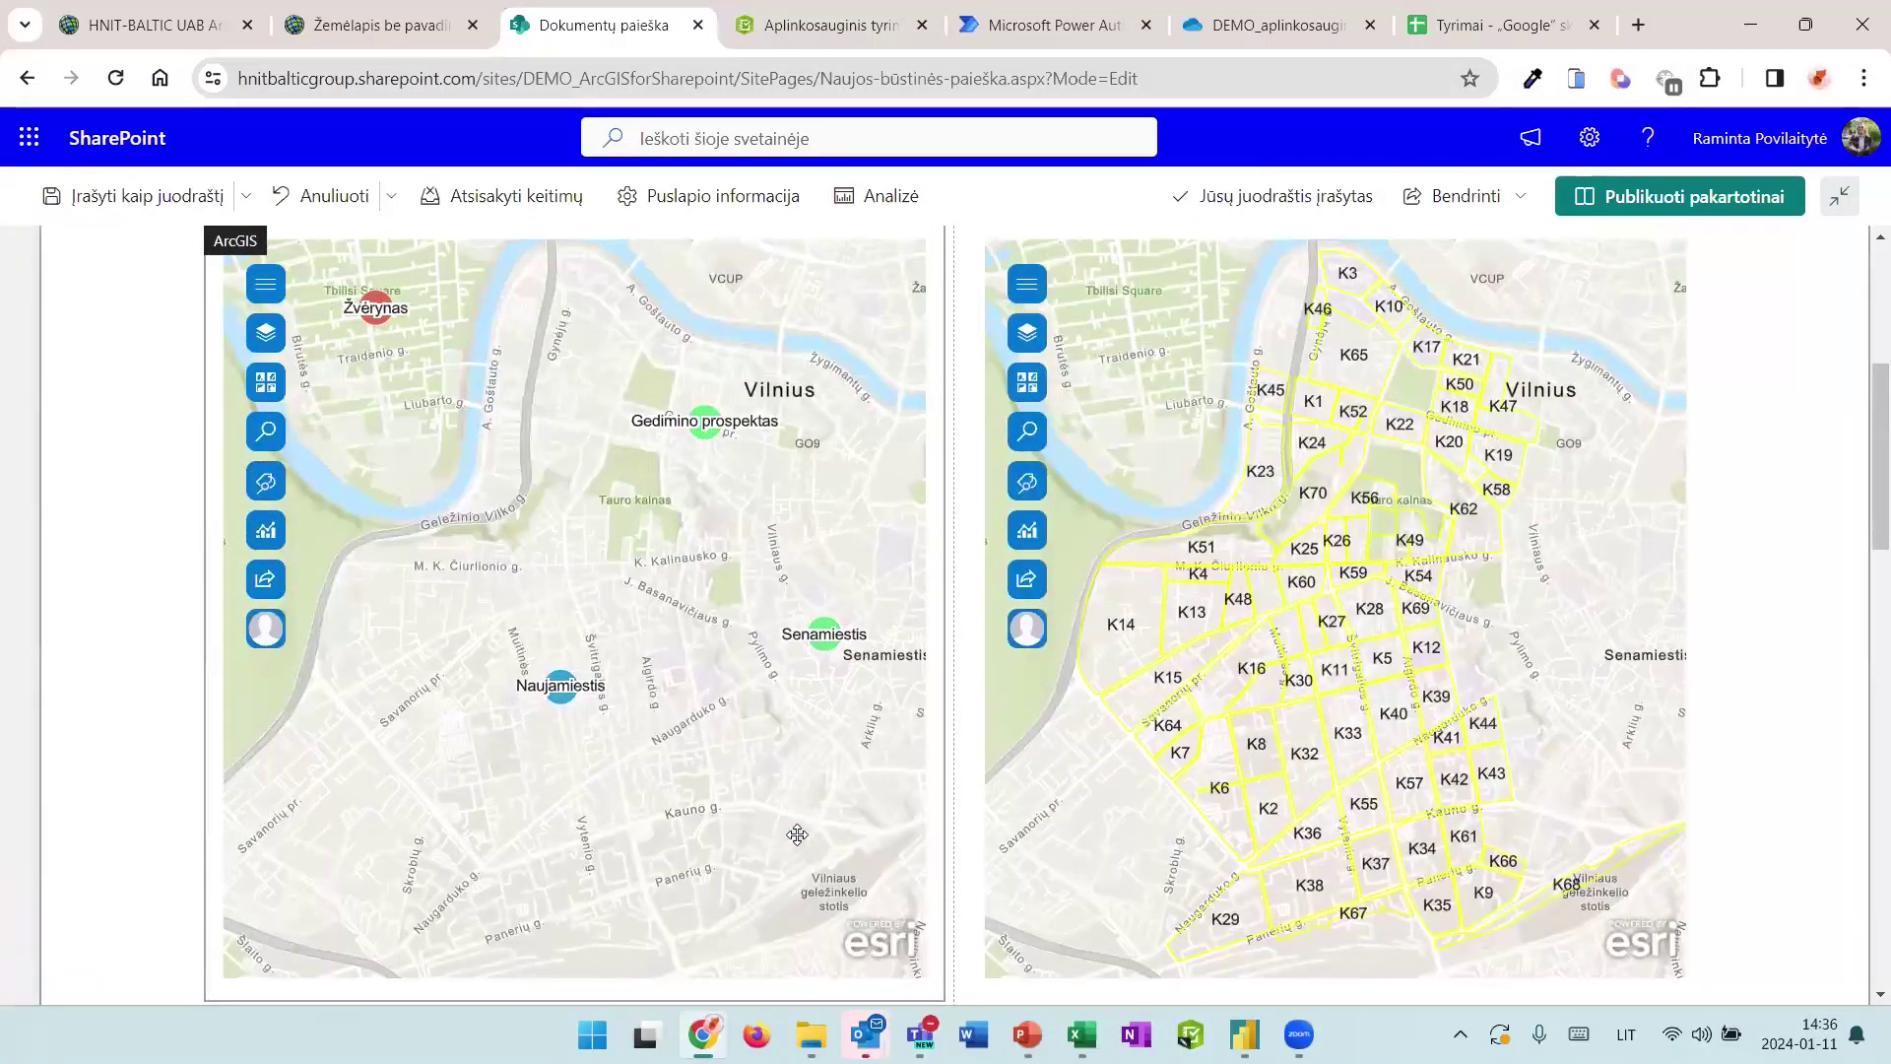
scroll(497, 721, "up", 1)
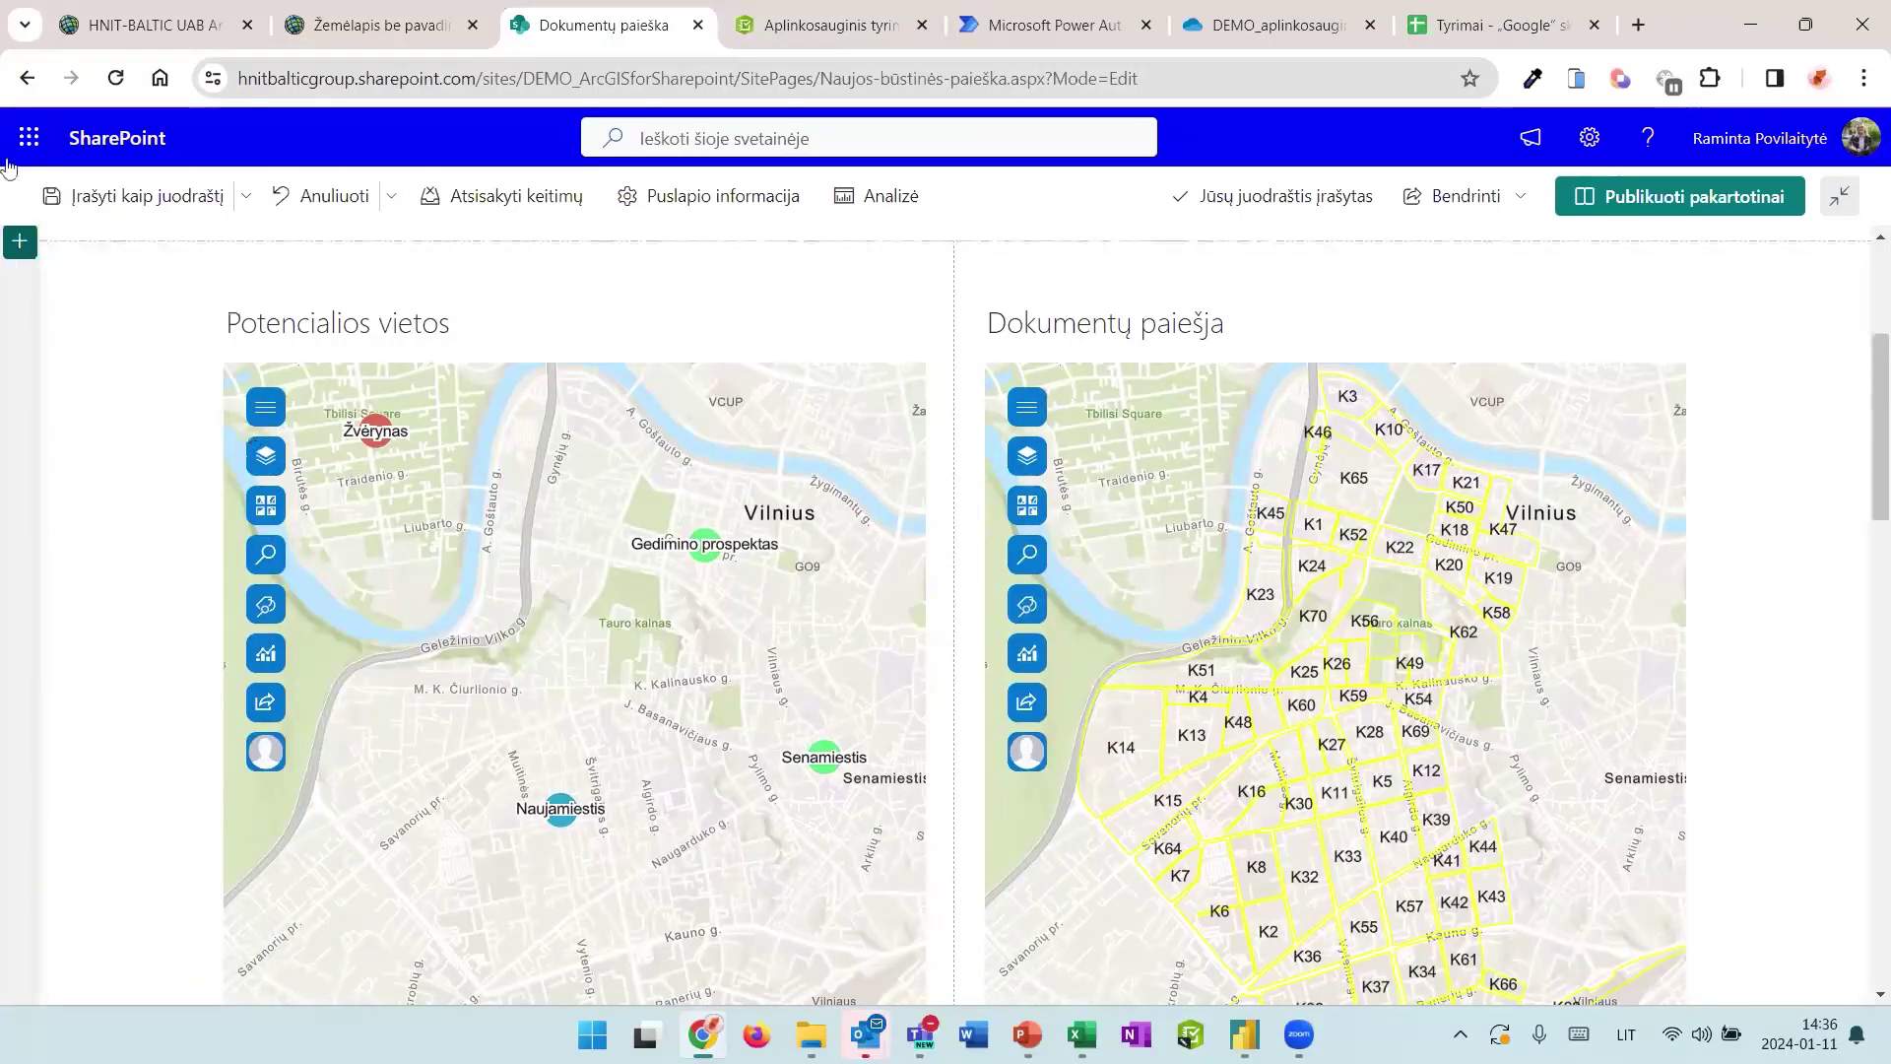
Reload the draft page, zoom out the left map, and show its Sluoksniai list with the Potencialios vietos legend
left_click(25, 81)
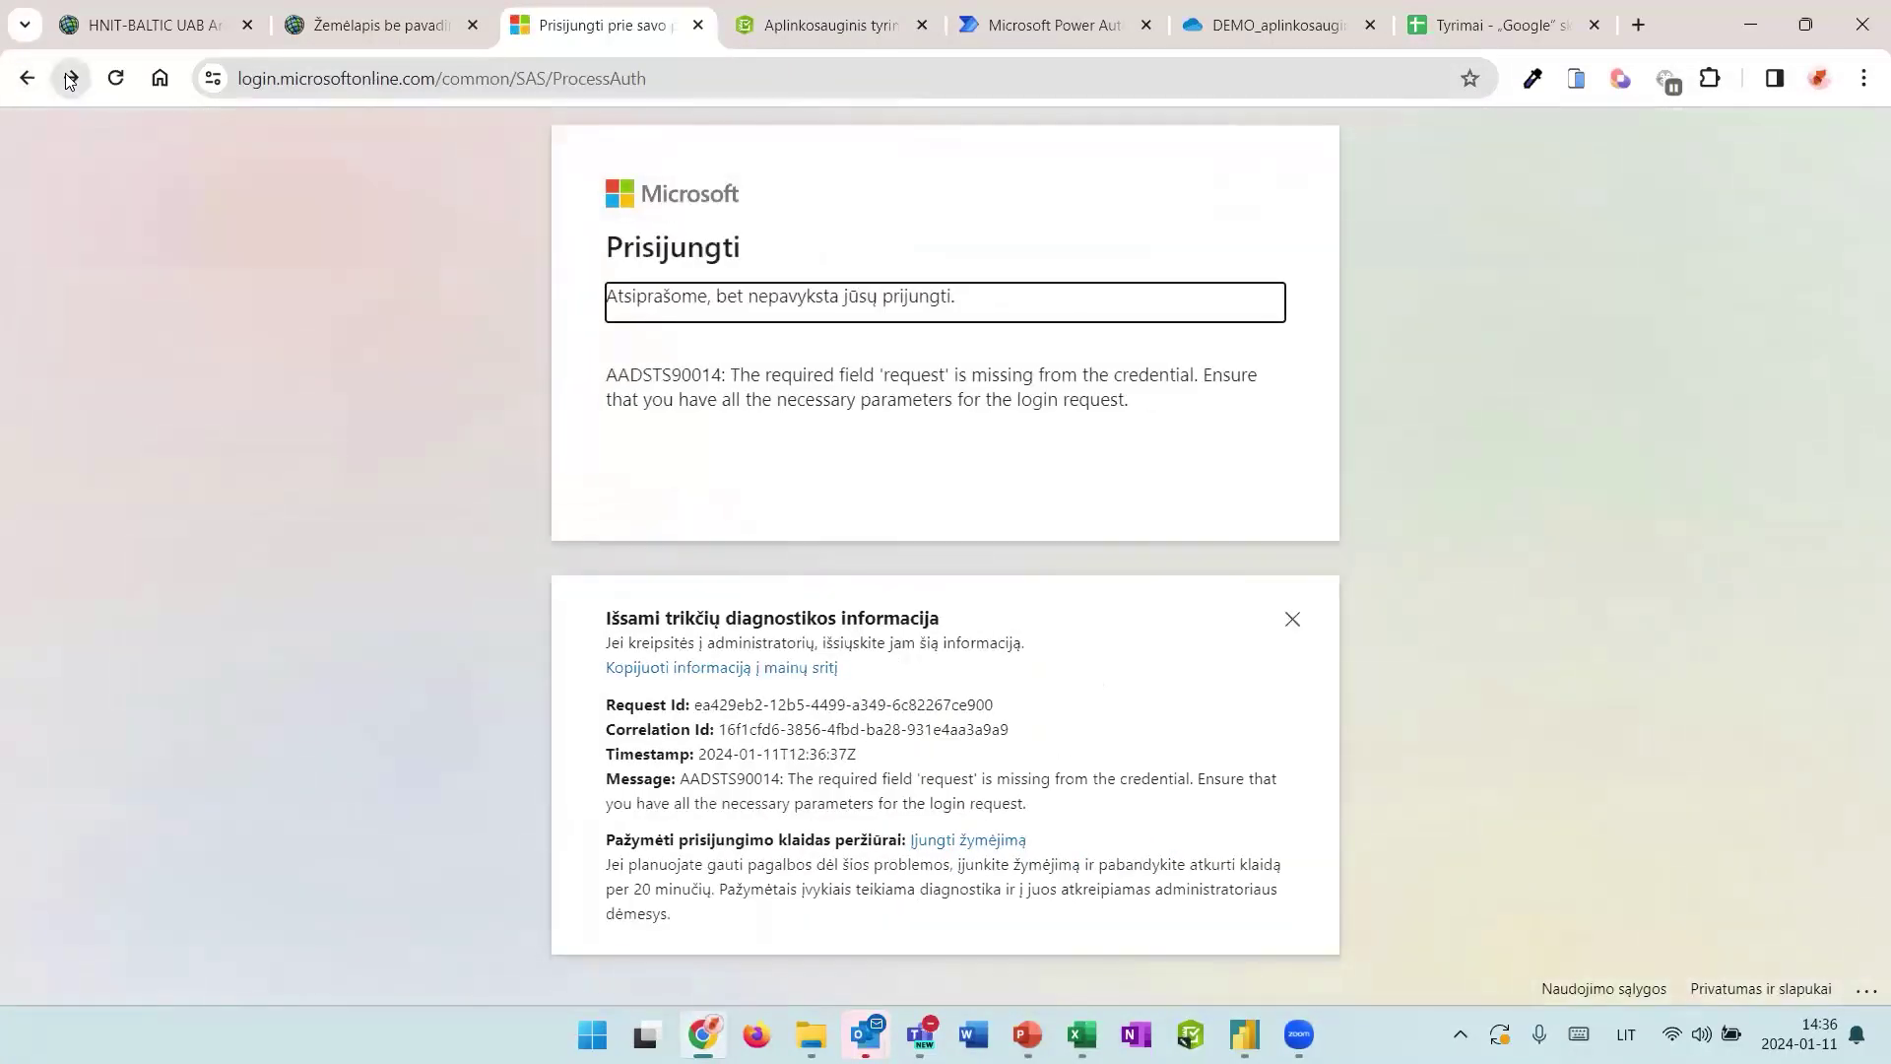
left_click(70, 81)
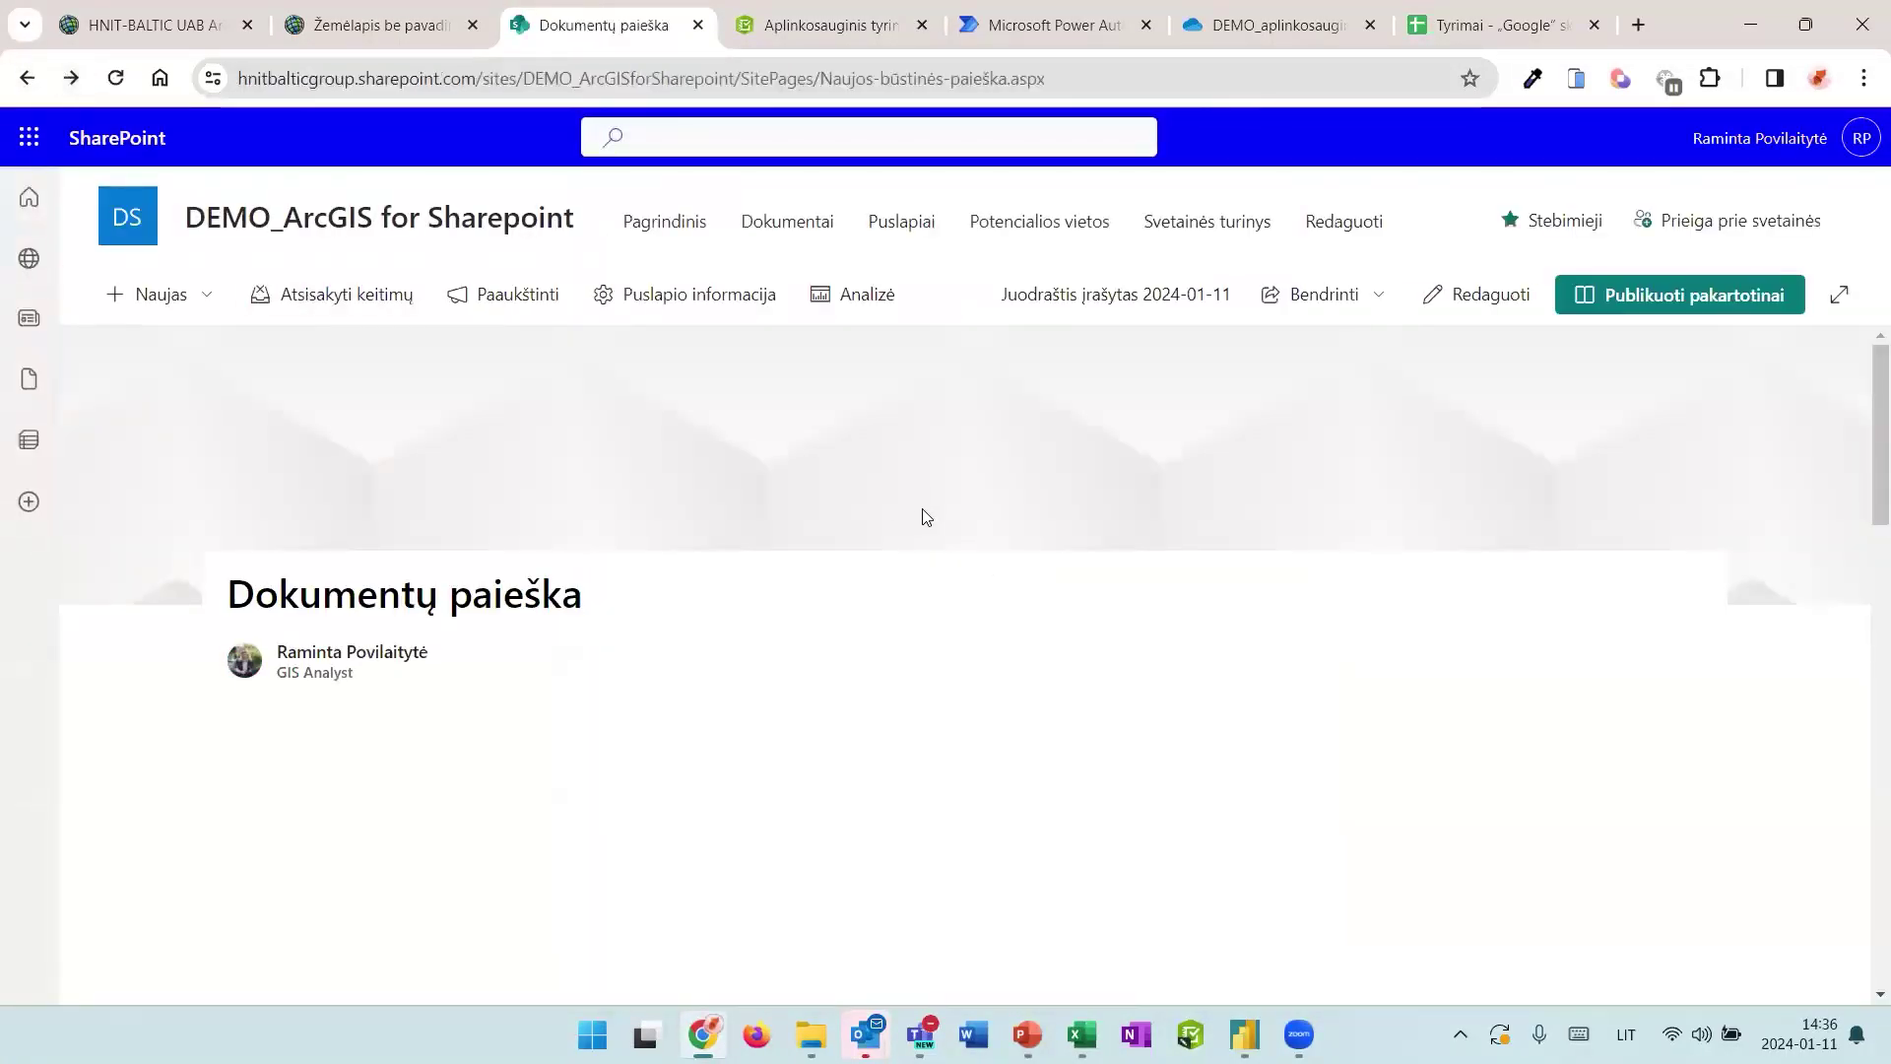
scroll(922, 509, "down", 3)
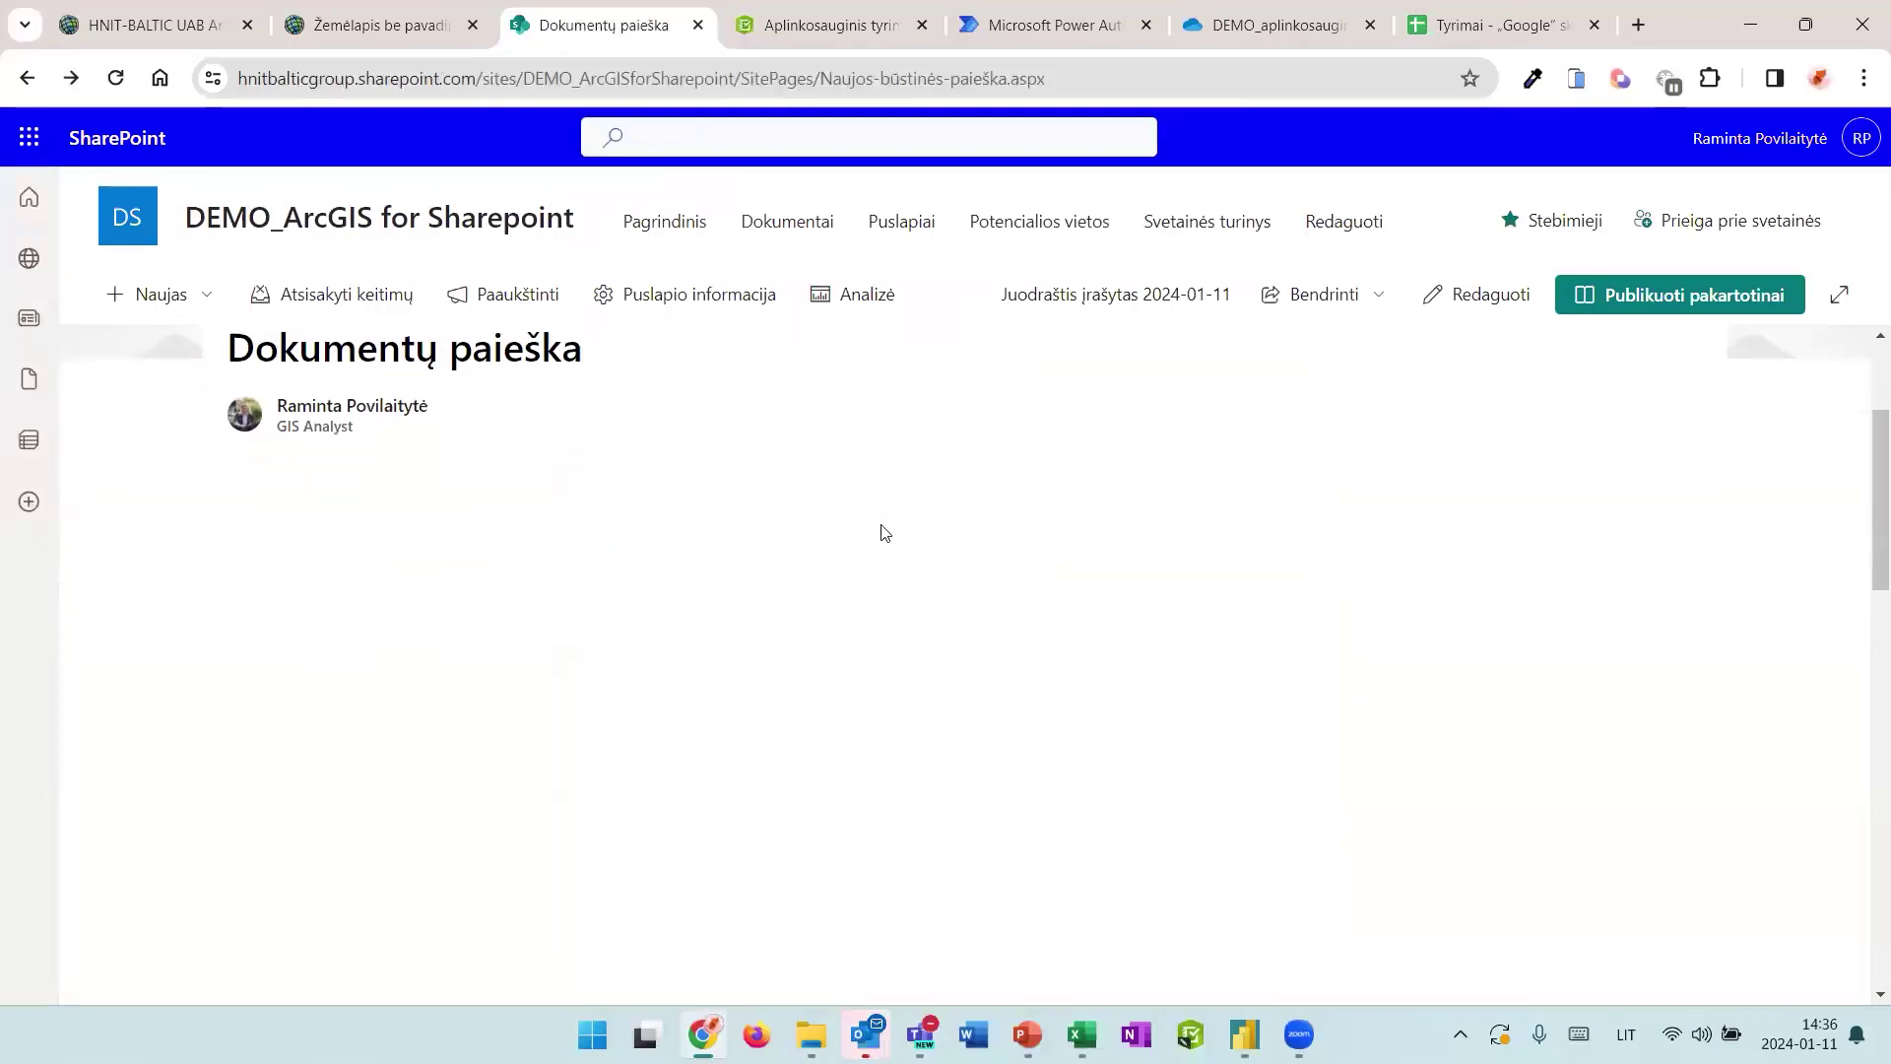
scroll(111, 563, "down", 1)
scroll(111, 567, "down", 1)
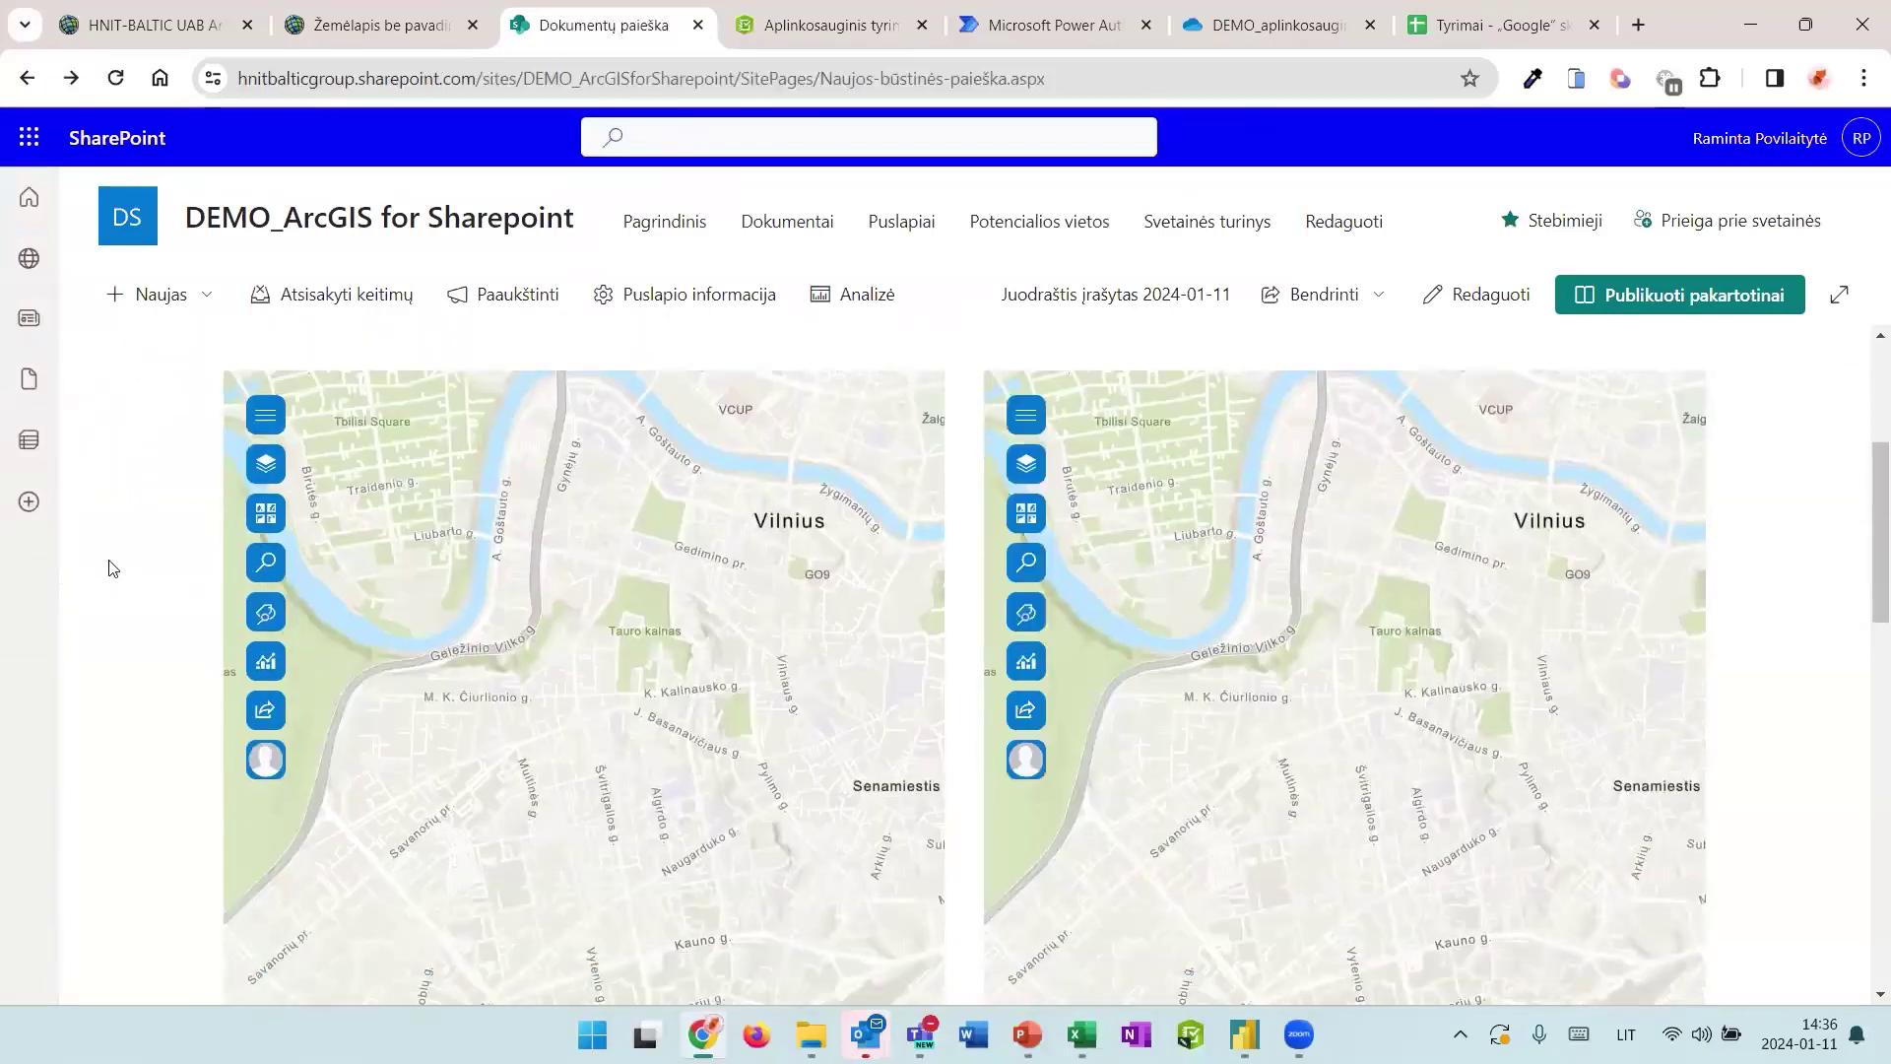
left_click_drag(717, 658, 611, 717)
scroll(611, 717, "down", 2)
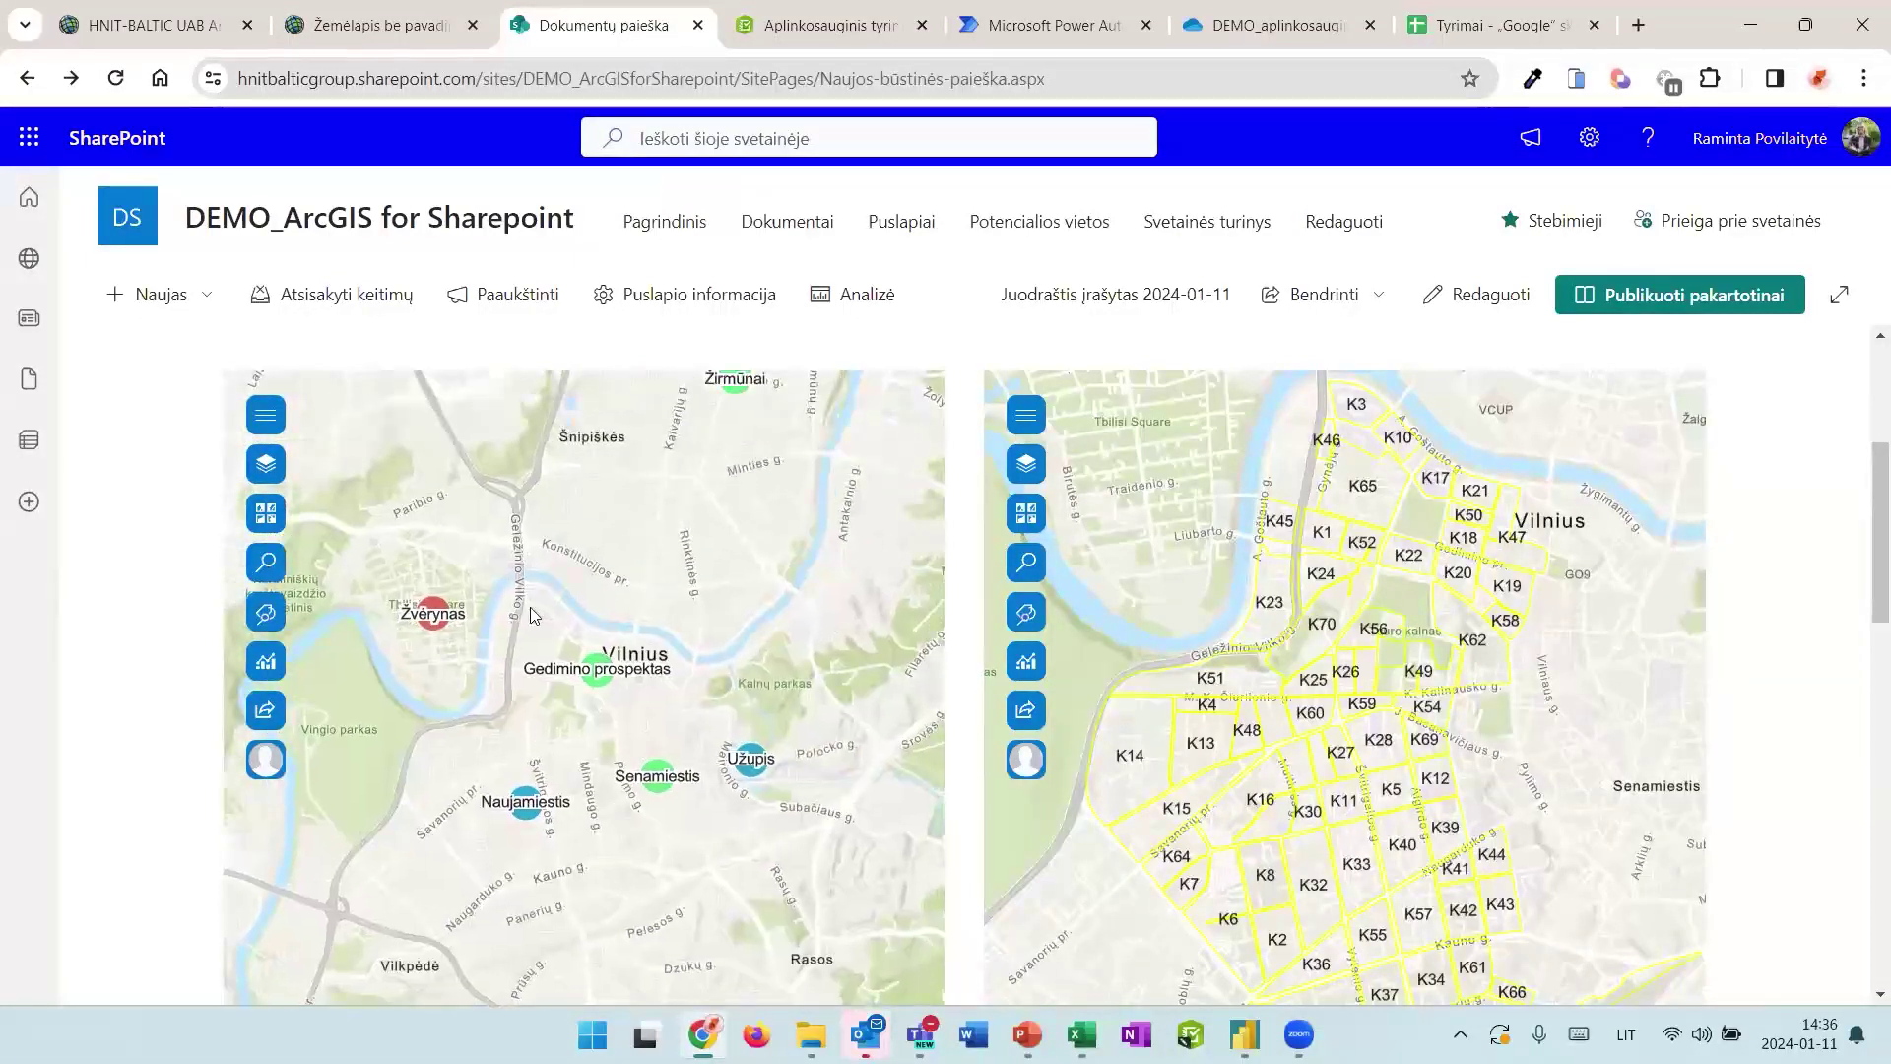
scroll(618, 812, "down", 1)
left_click(266, 467)
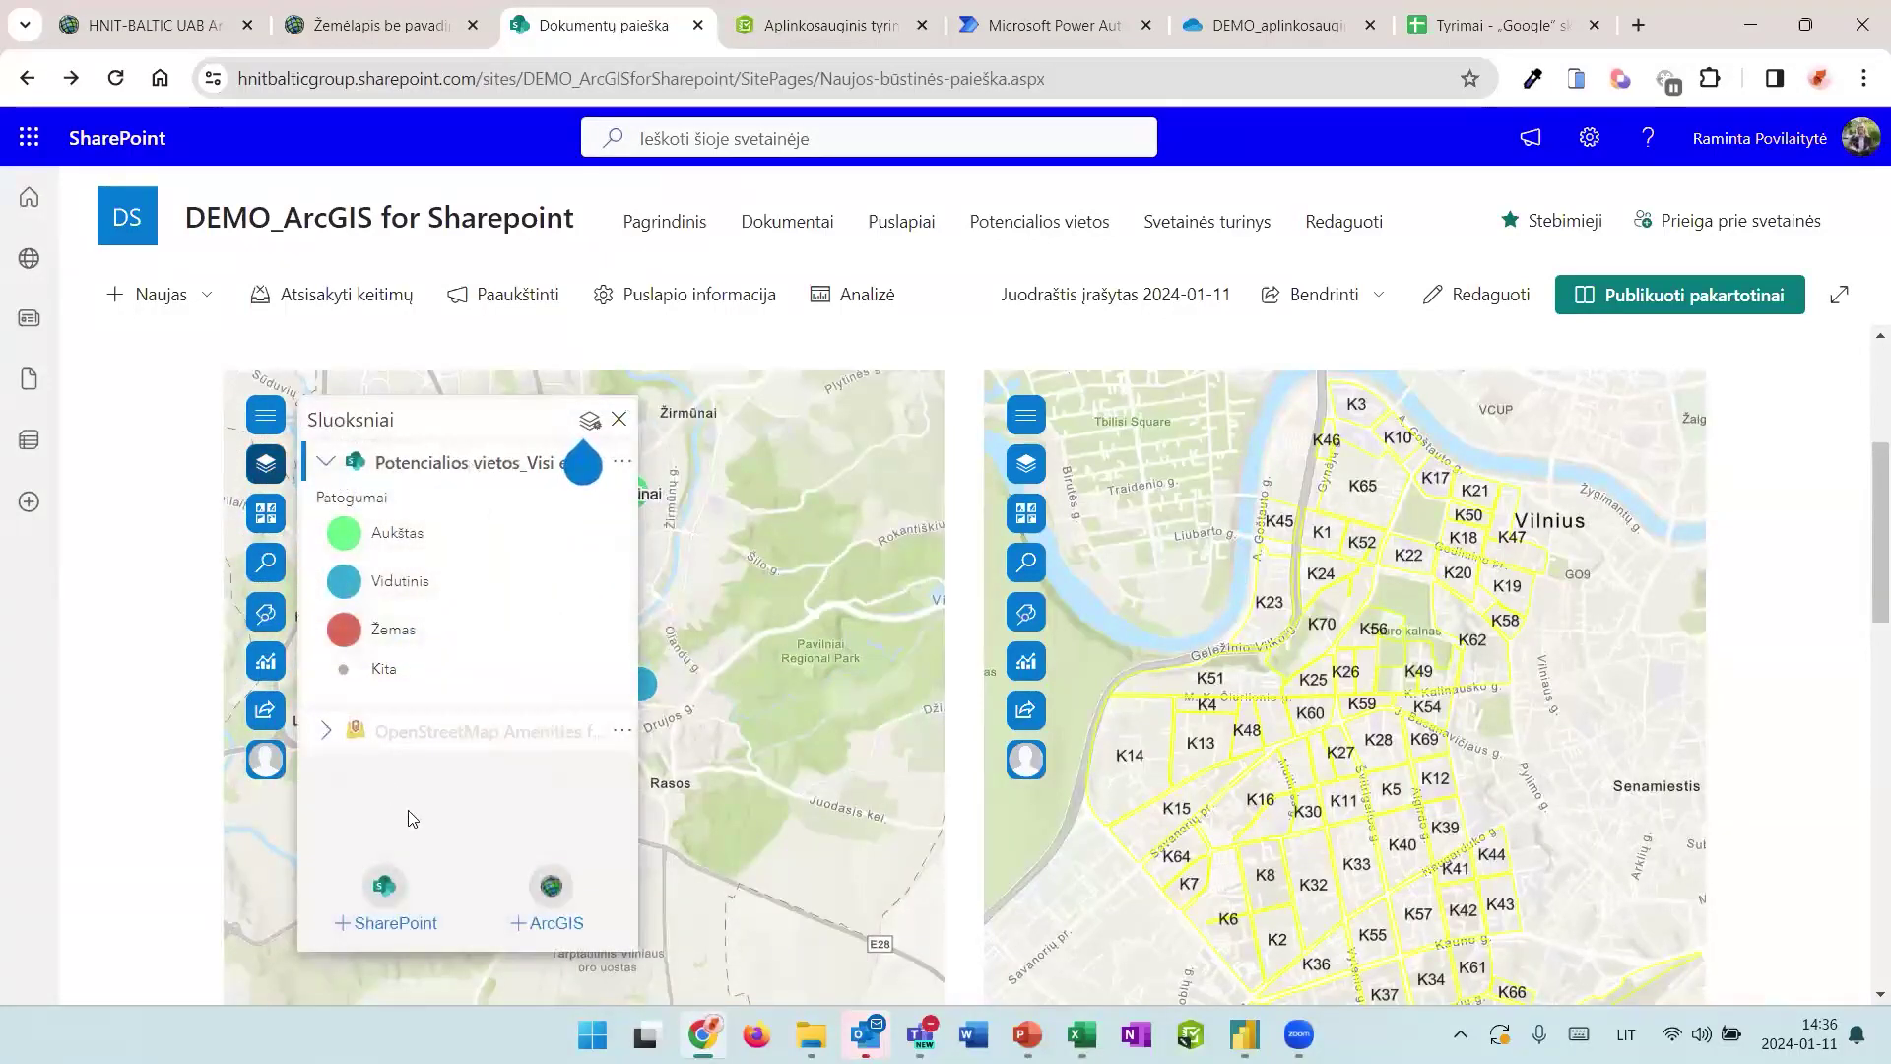
Add the Potencialios vietos Visi elementai view from SharePoint with Platuma as X and Ilguma as Y
left_click(385, 886)
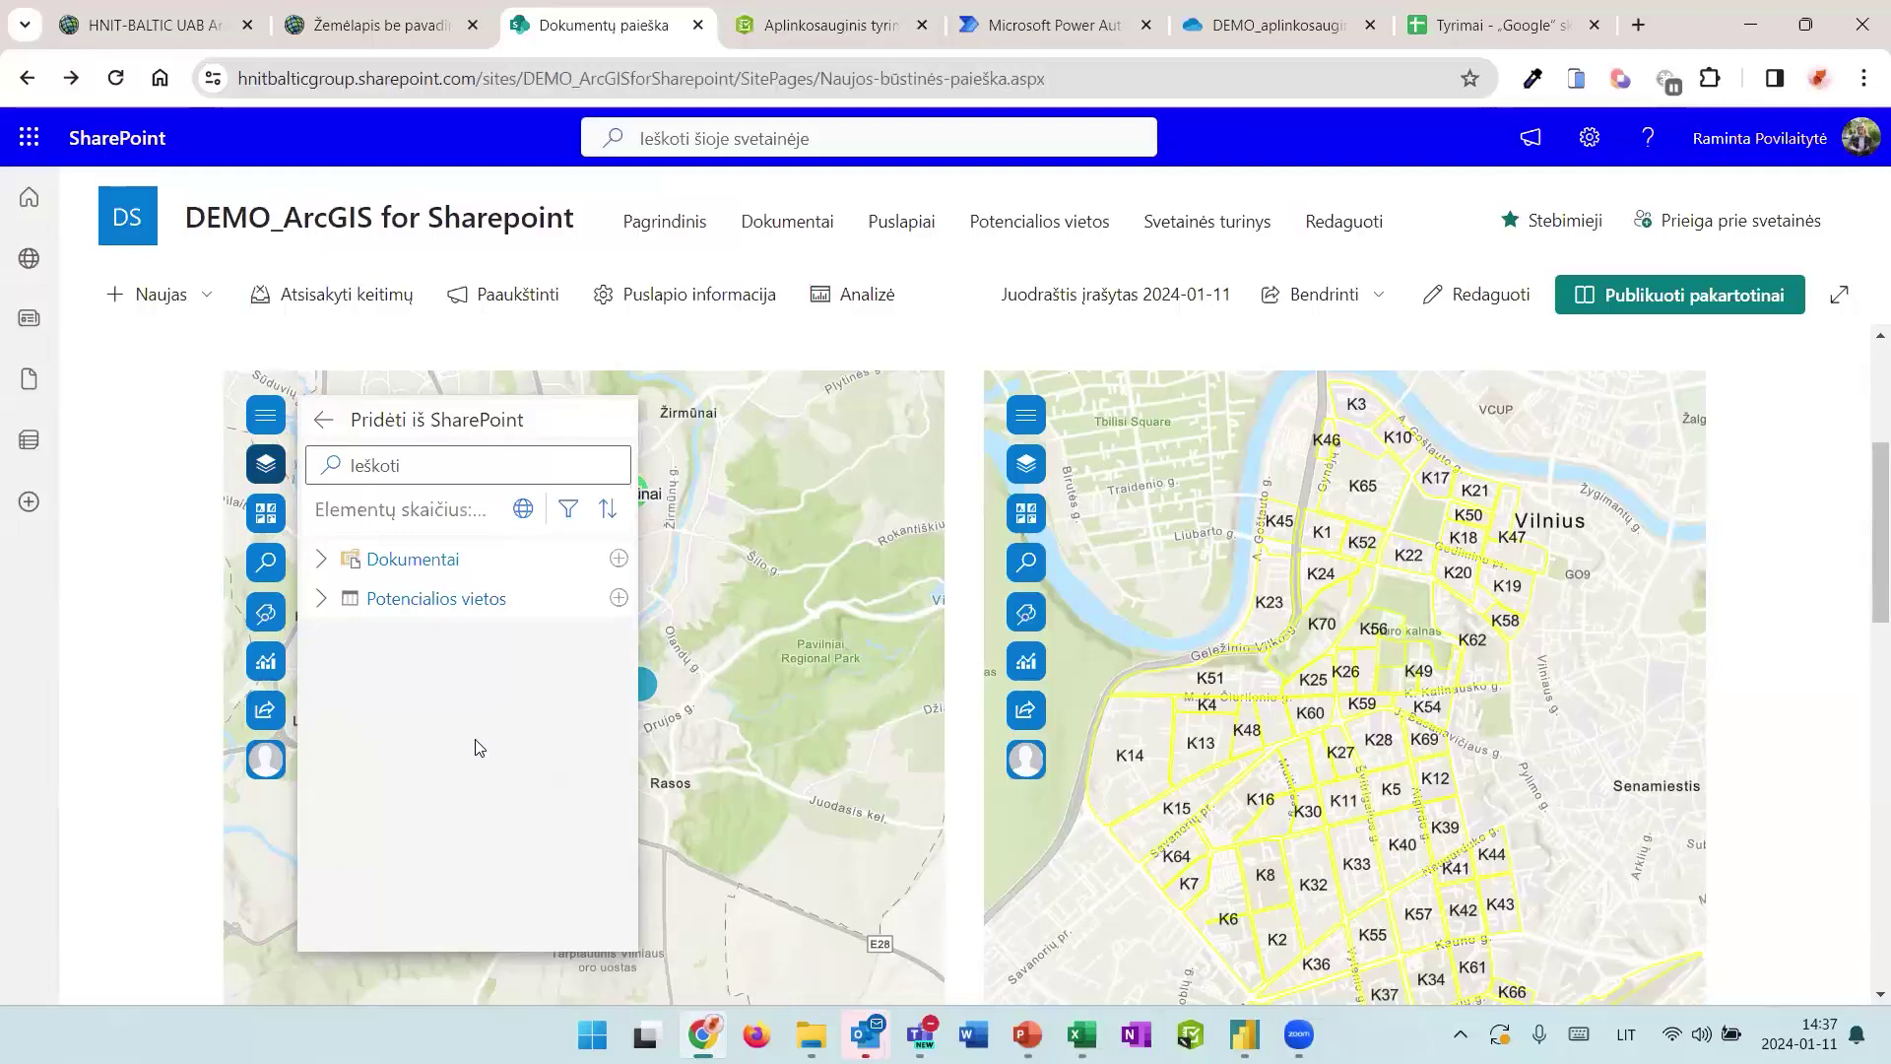
left_click(321, 598)
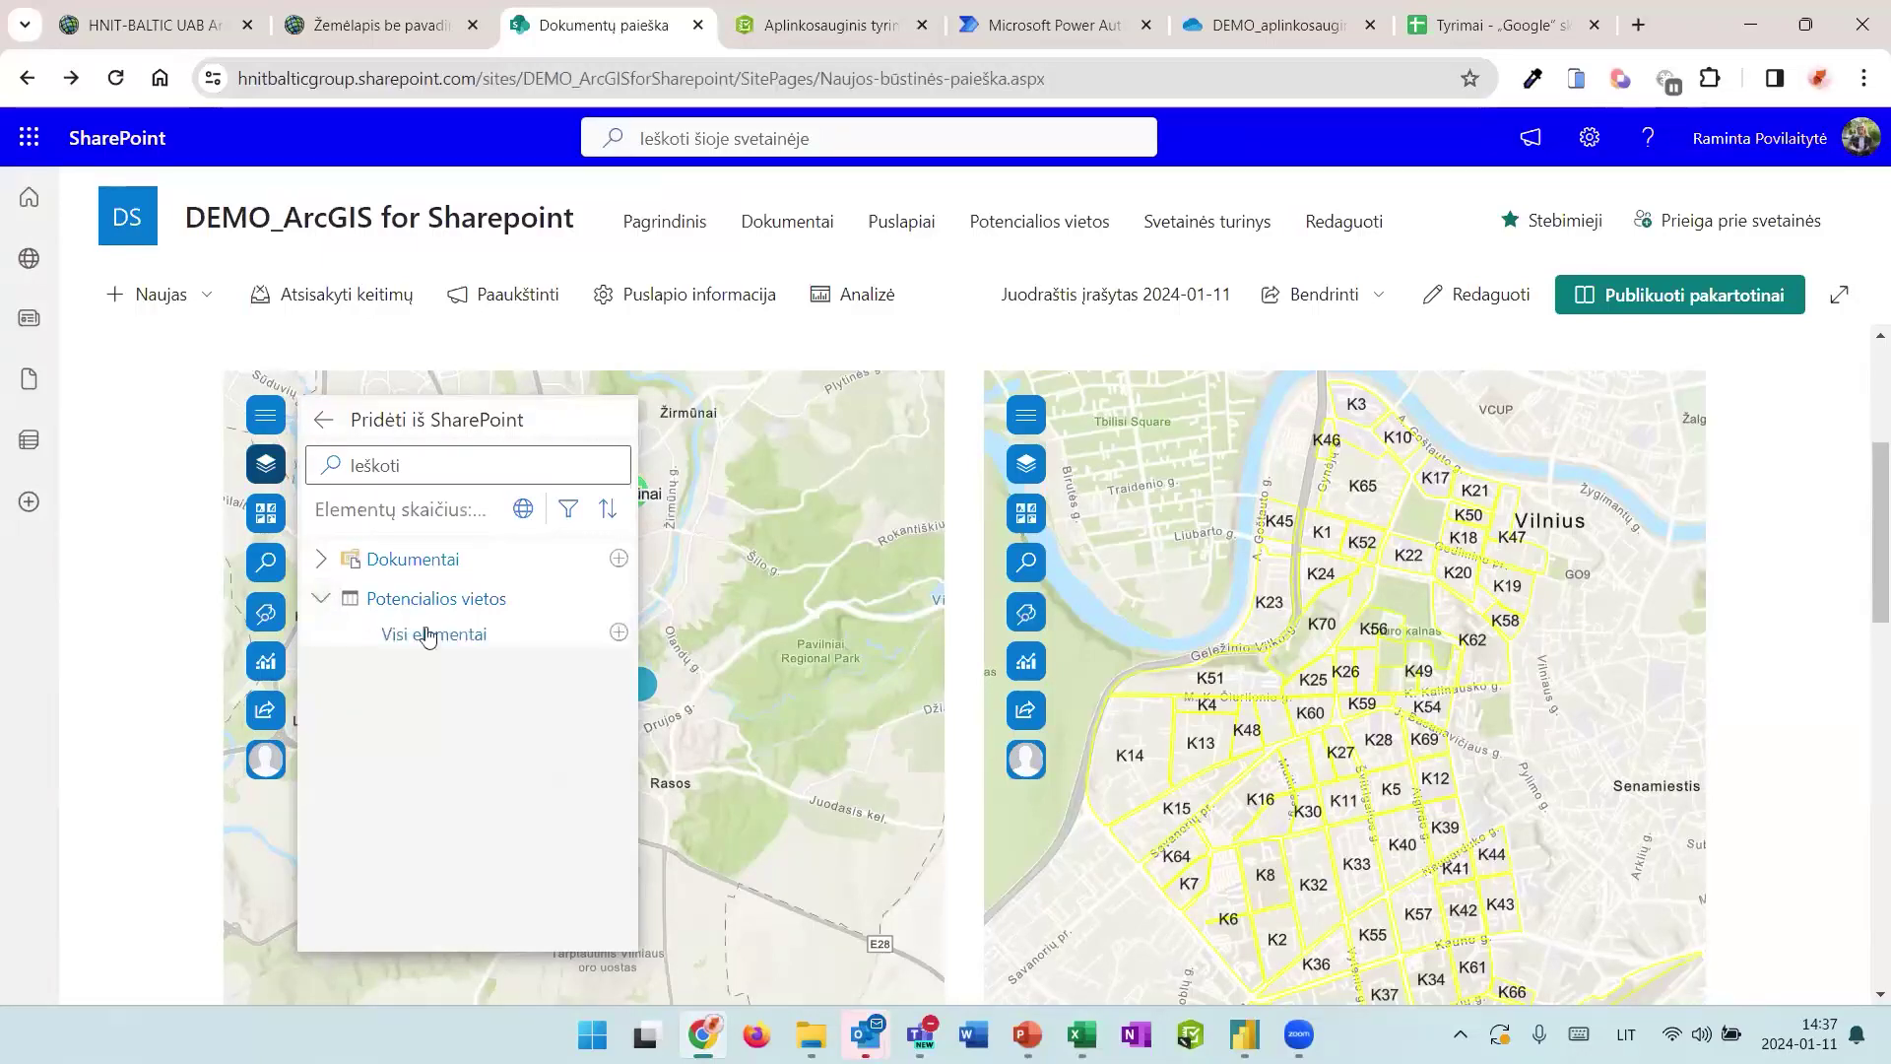
left_click(588, 634)
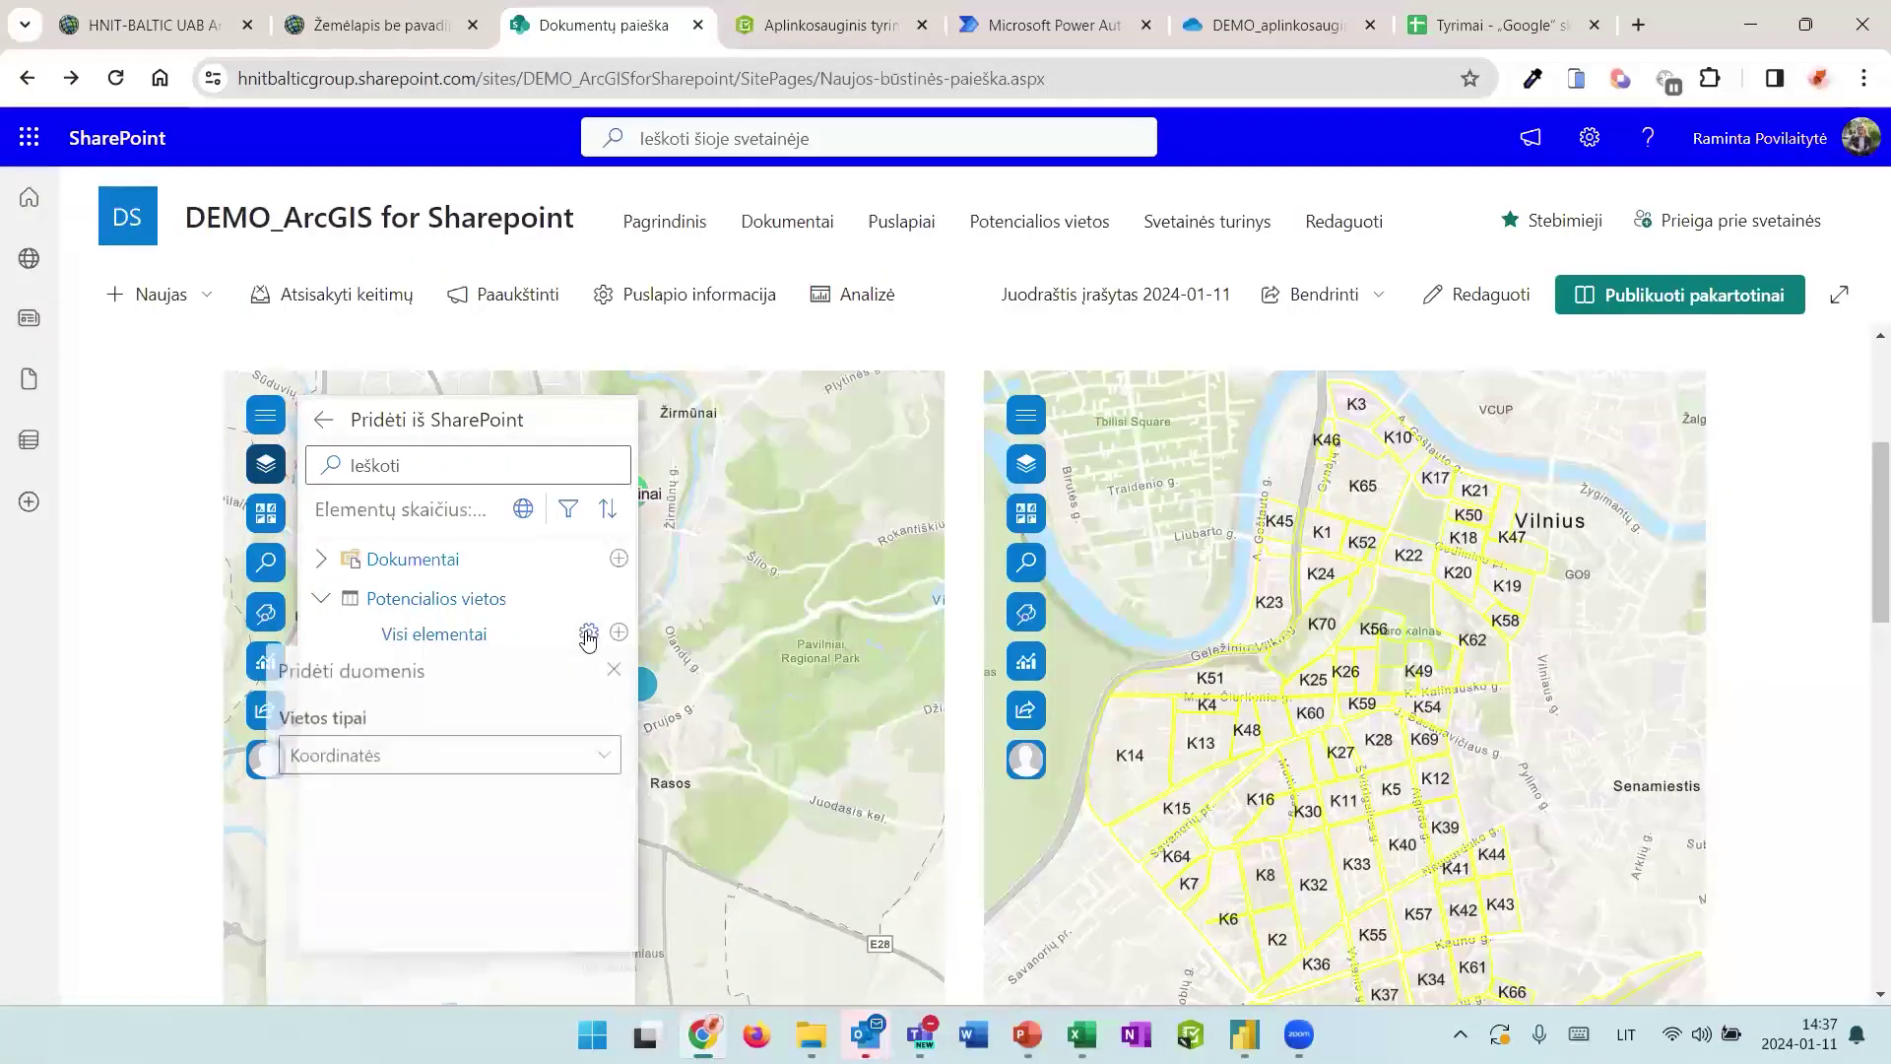
scroll(531, 680, "down", 1)
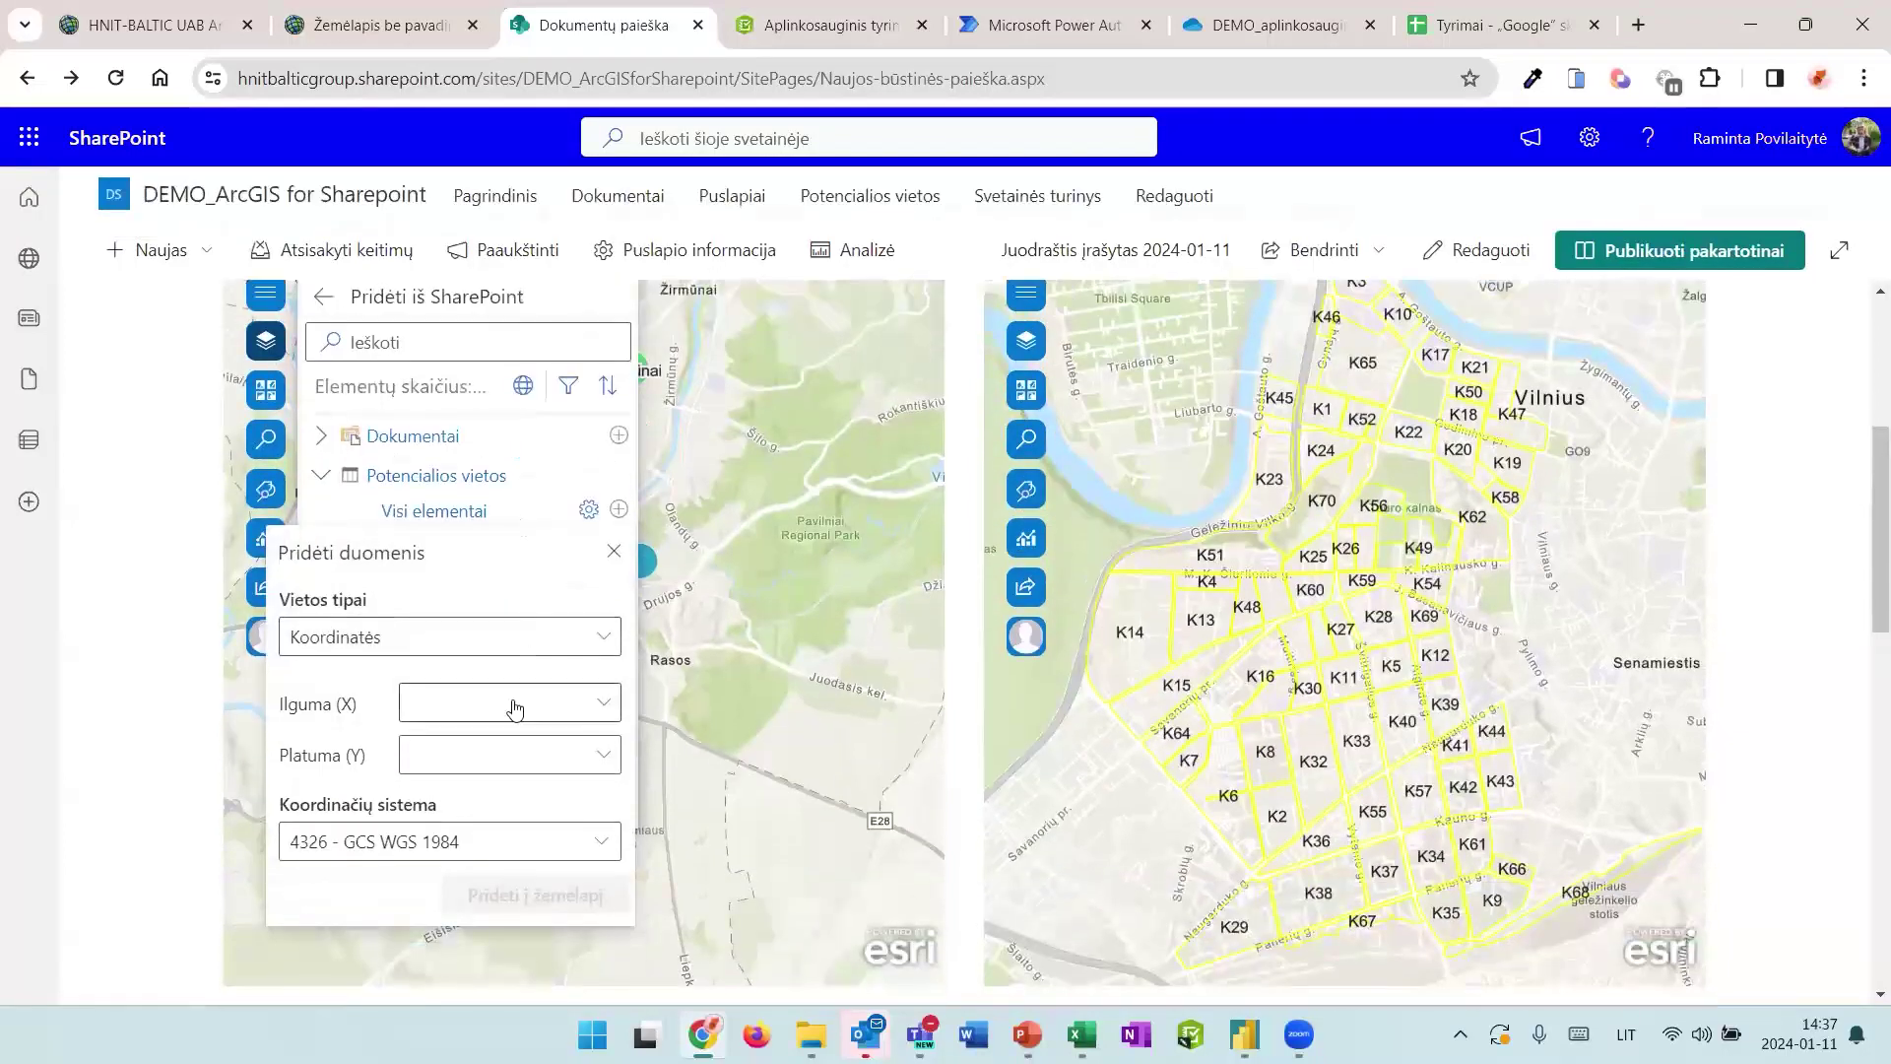
left_click(514, 705)
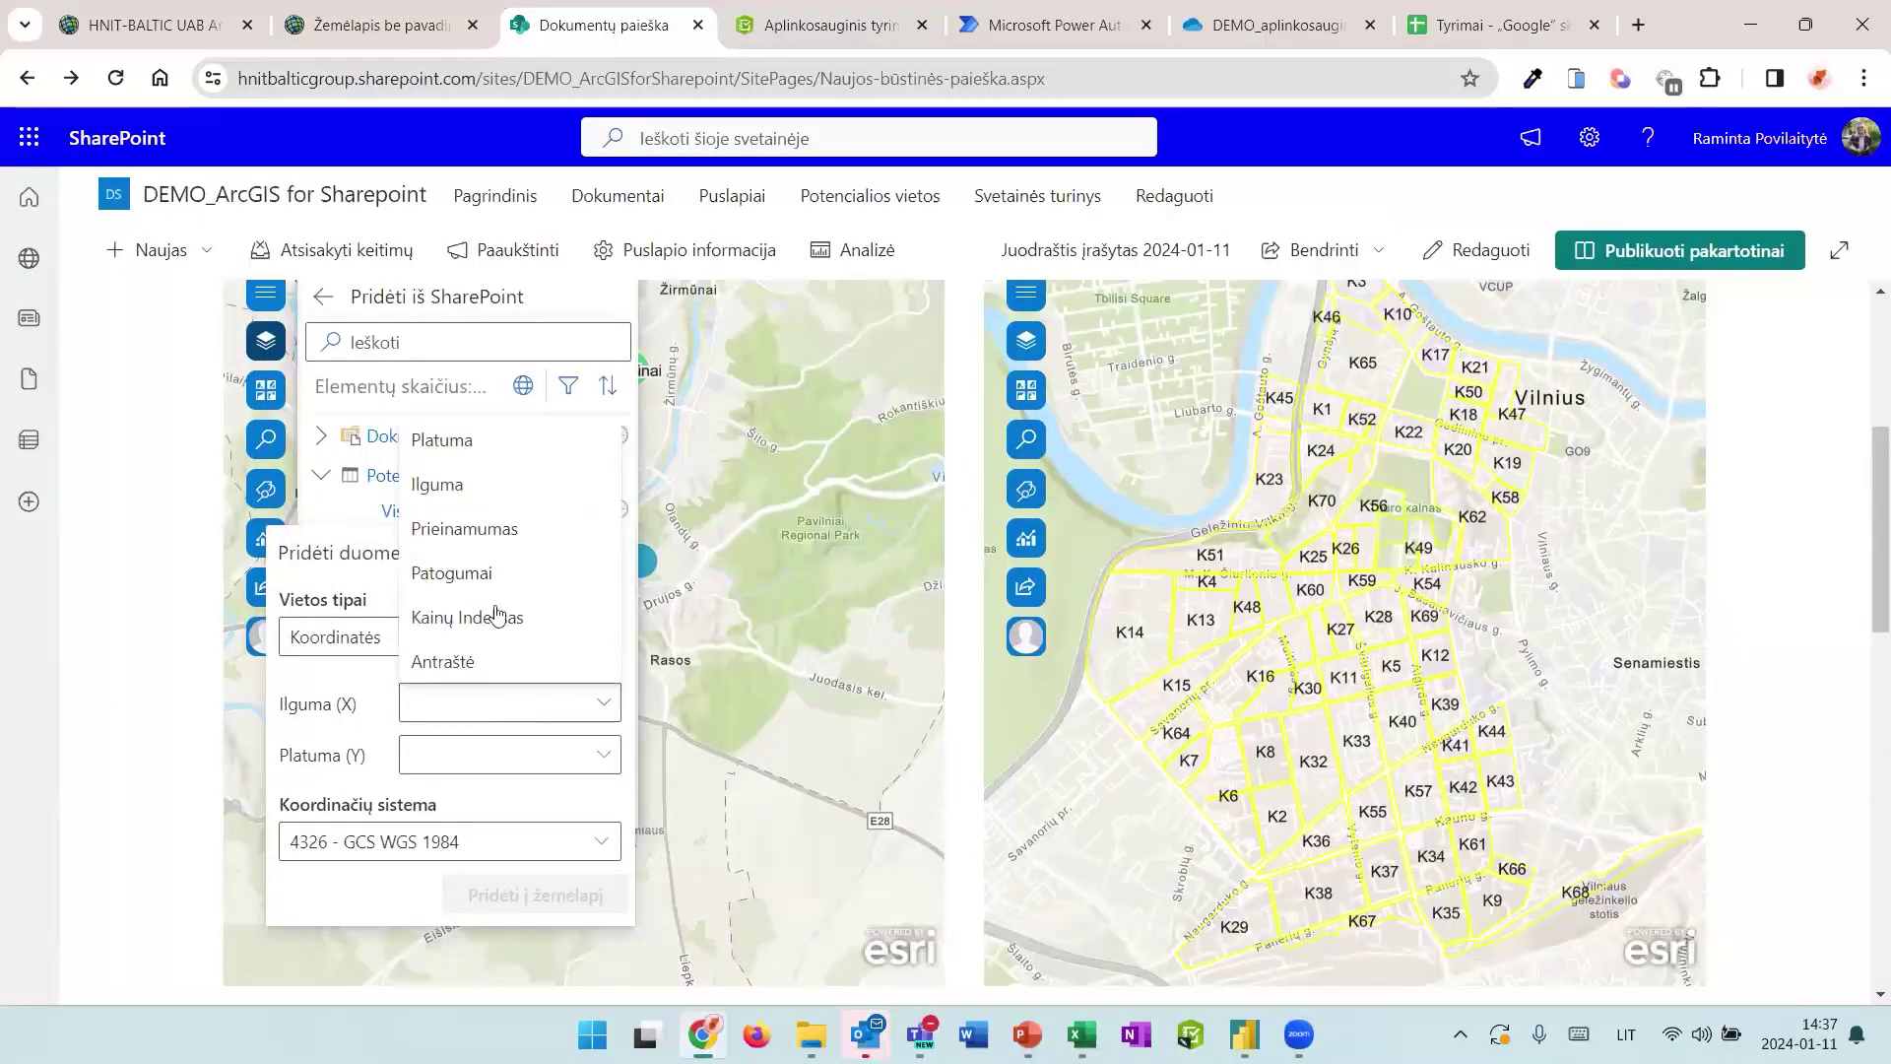
left_click(467, 442)
left_click(482, 754)
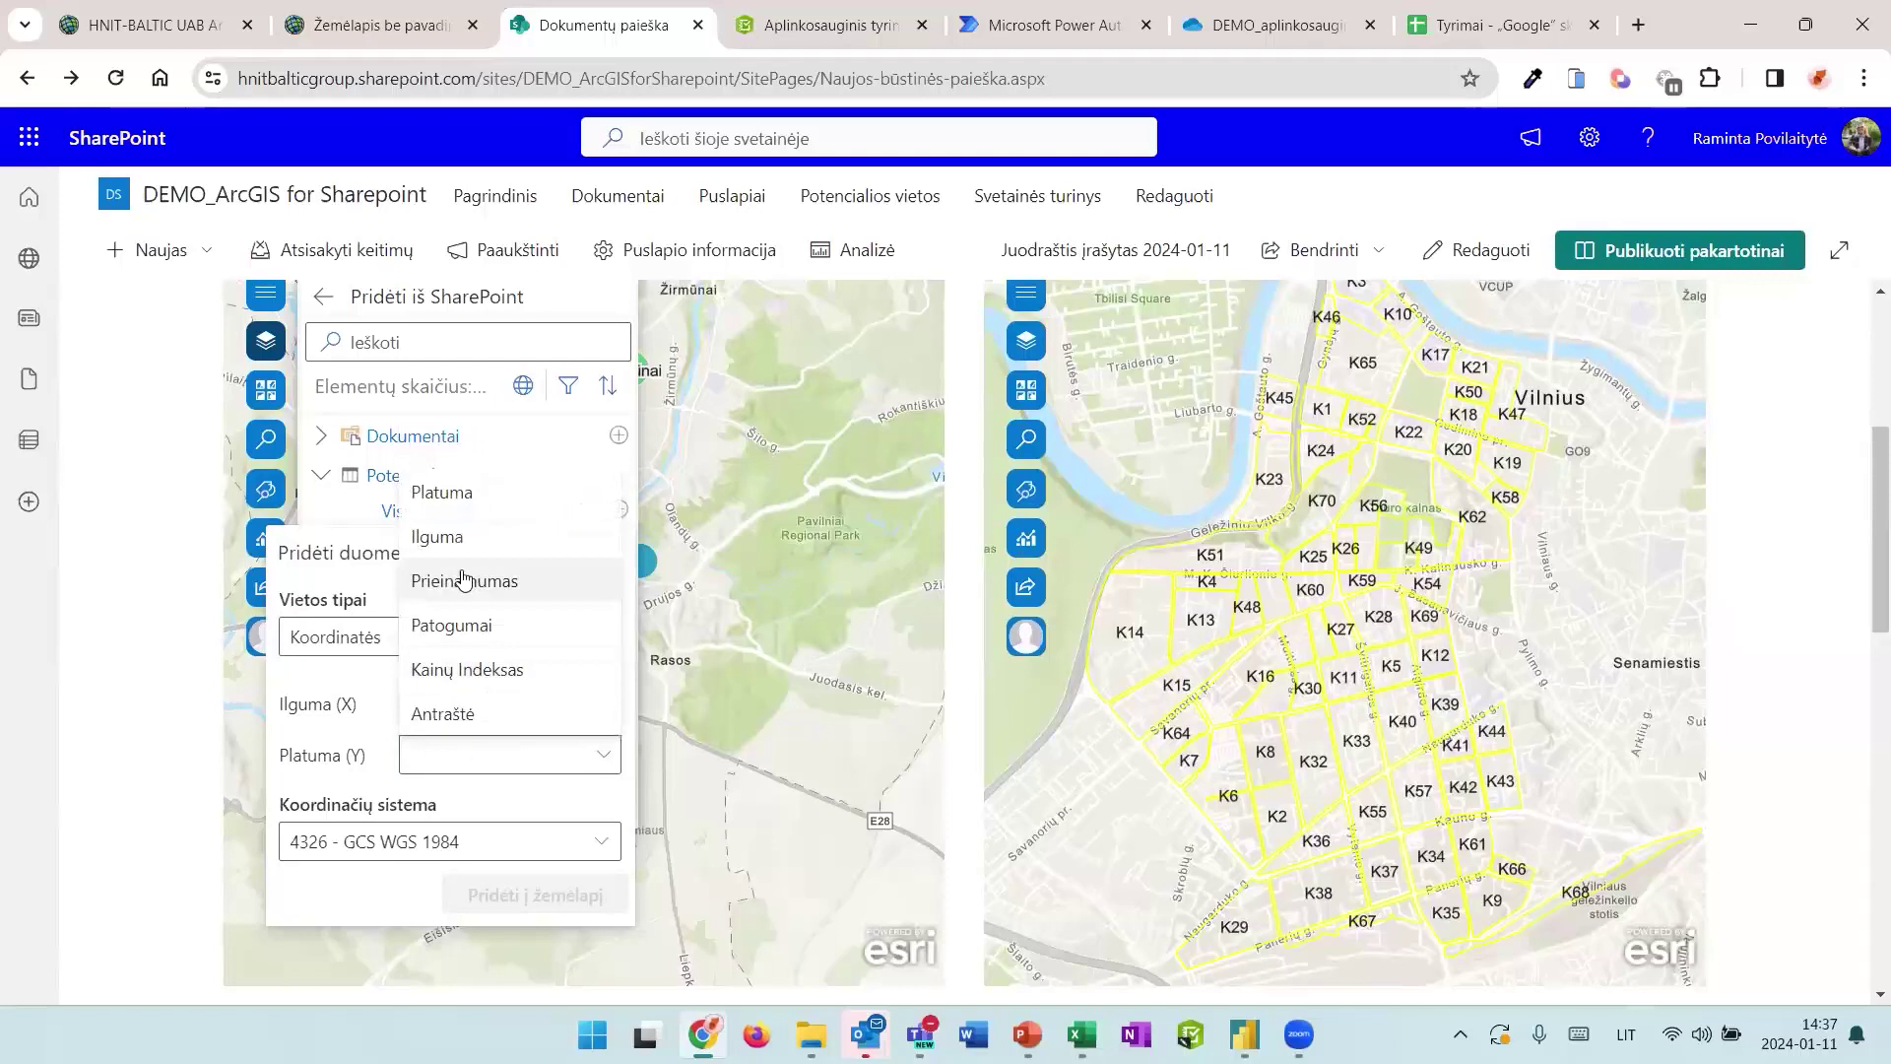
left_click(454, 540)
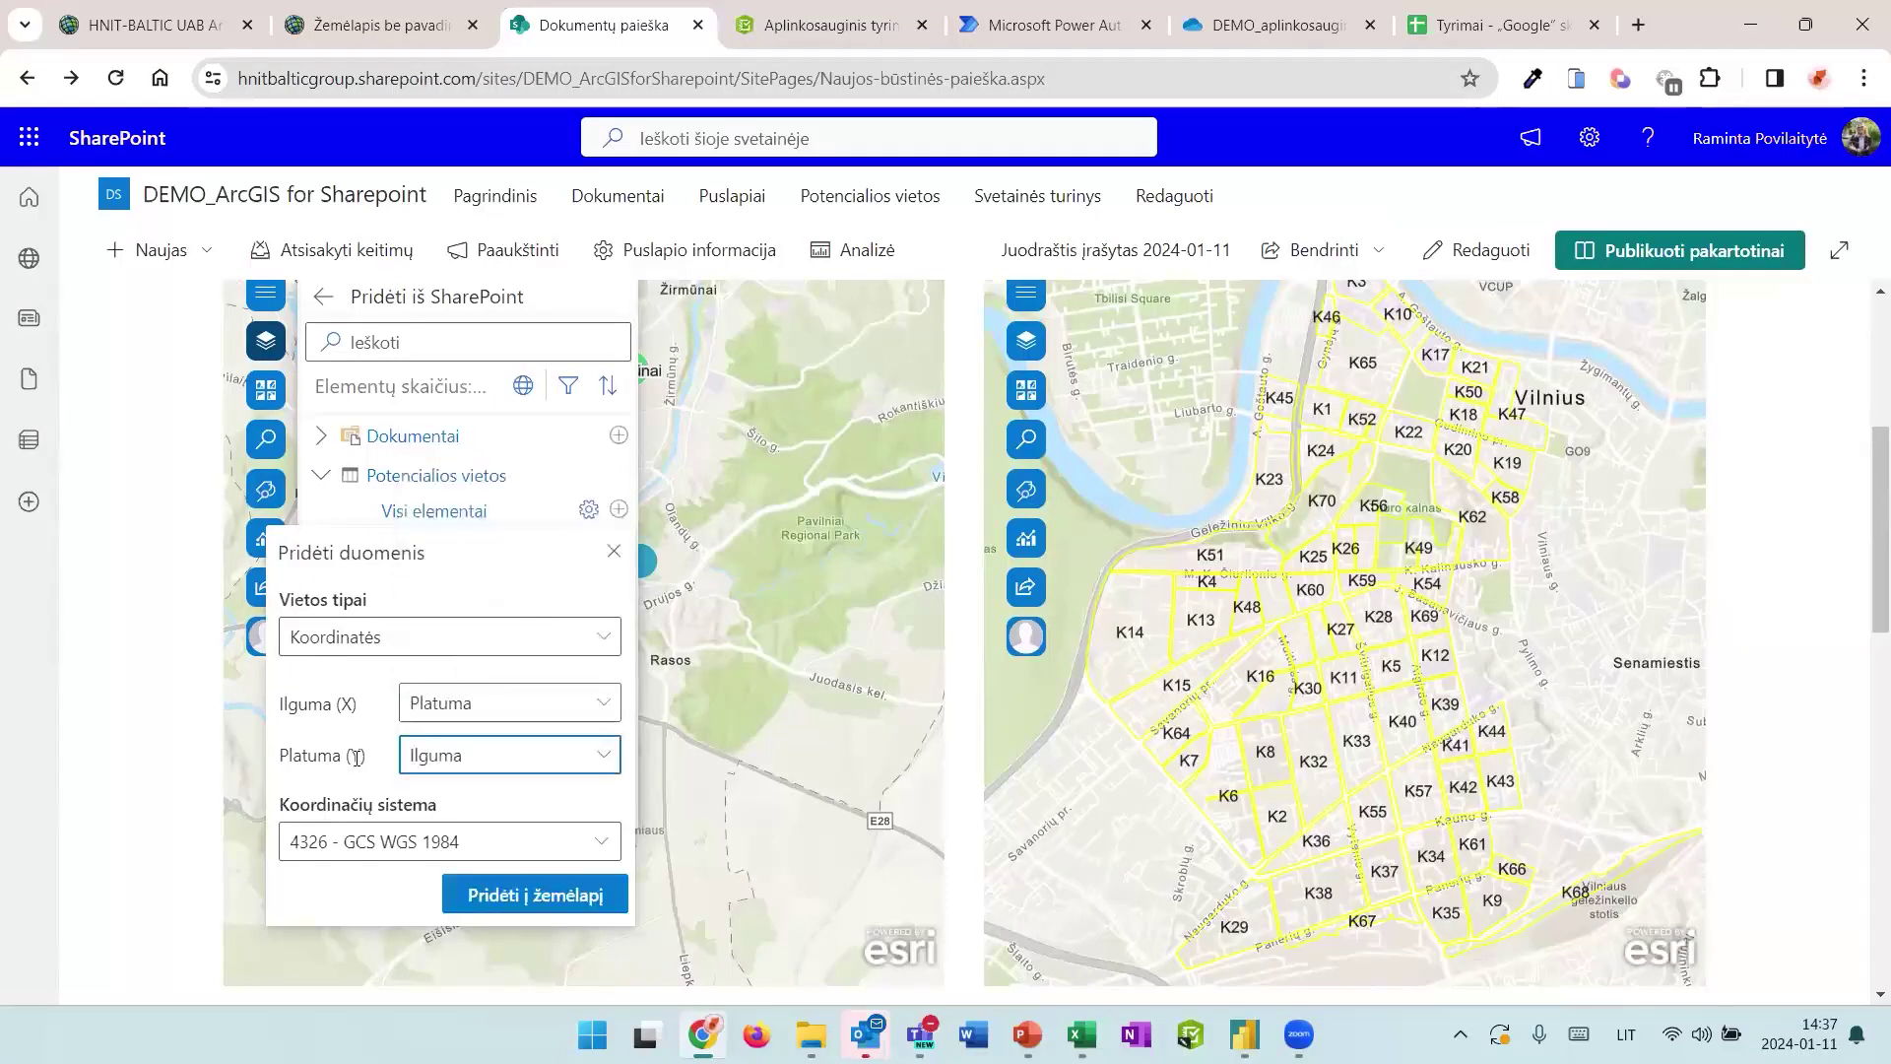
left_click(512, 893)
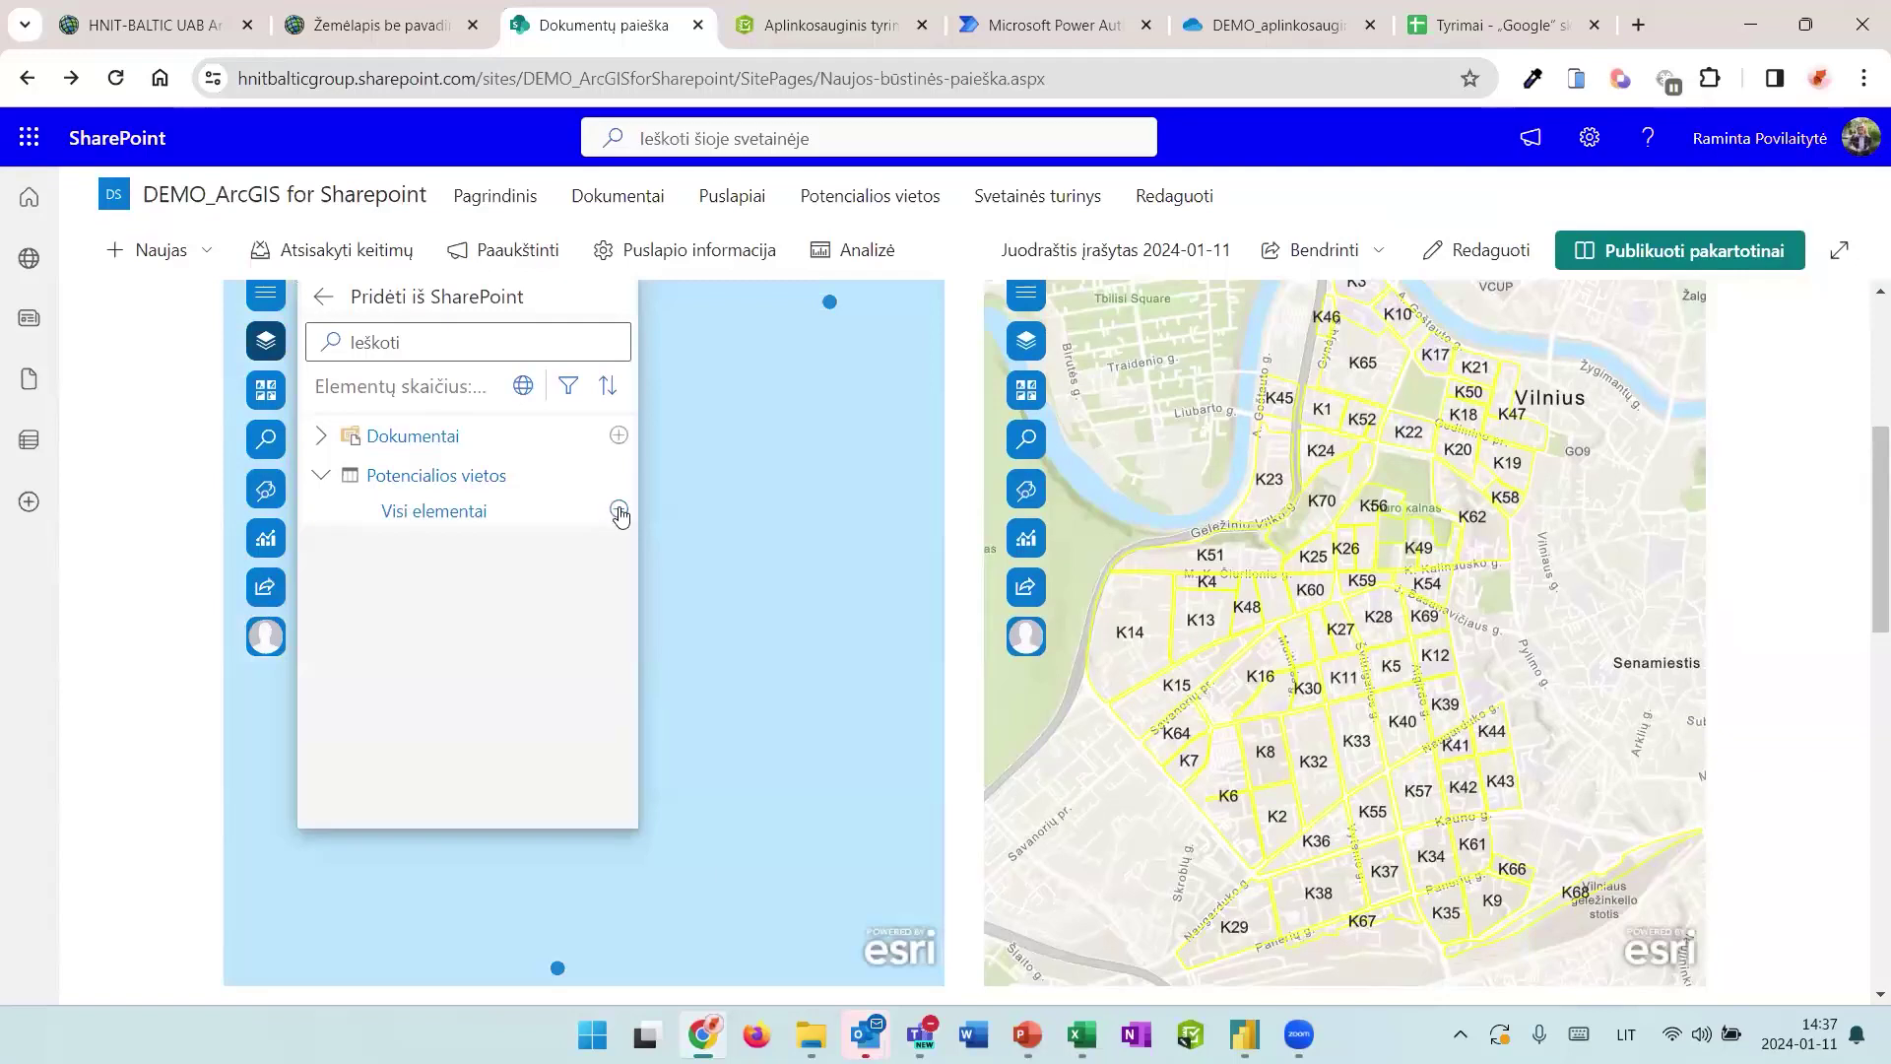
Re-add Visi elementai with corrected coordinates: Ilguma as X and Platuma as Y
left_click(589, 511)
left_click(451, 702)
left_click(438, 484)
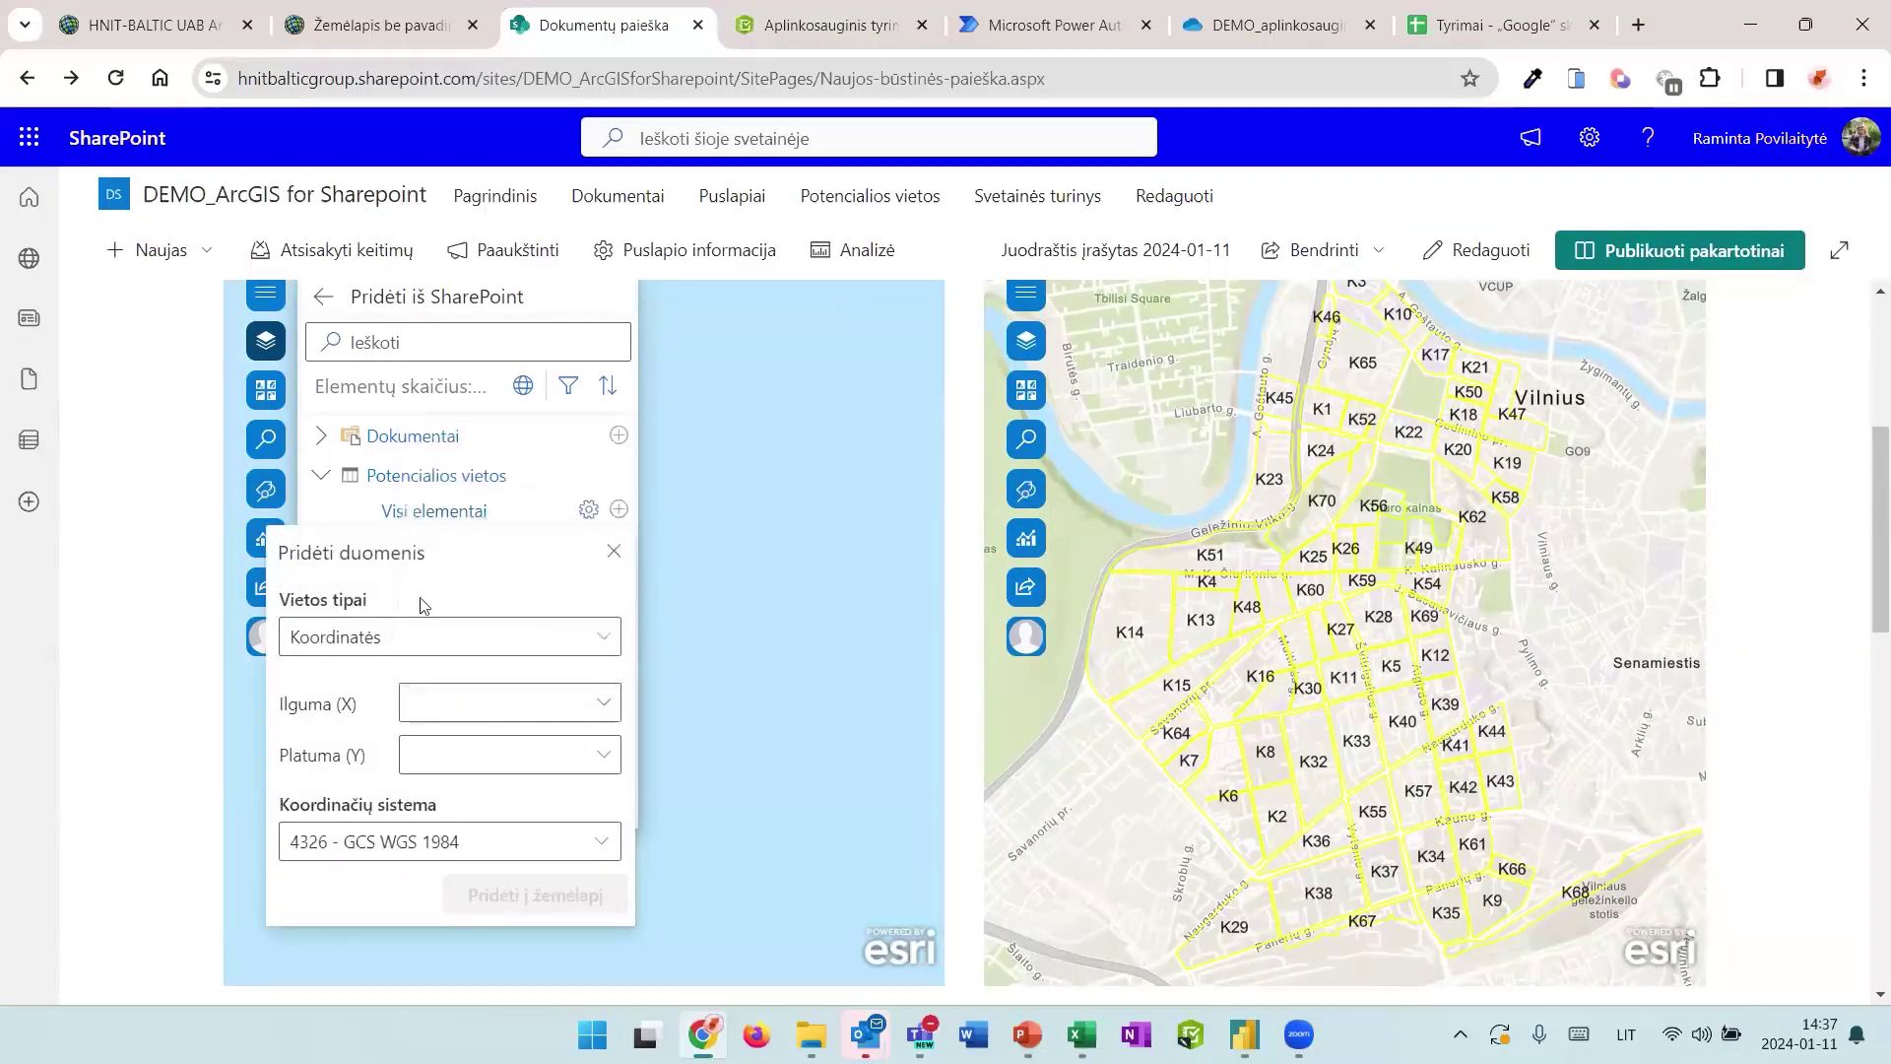
left_click(456, 761)
left_click(445, 492)
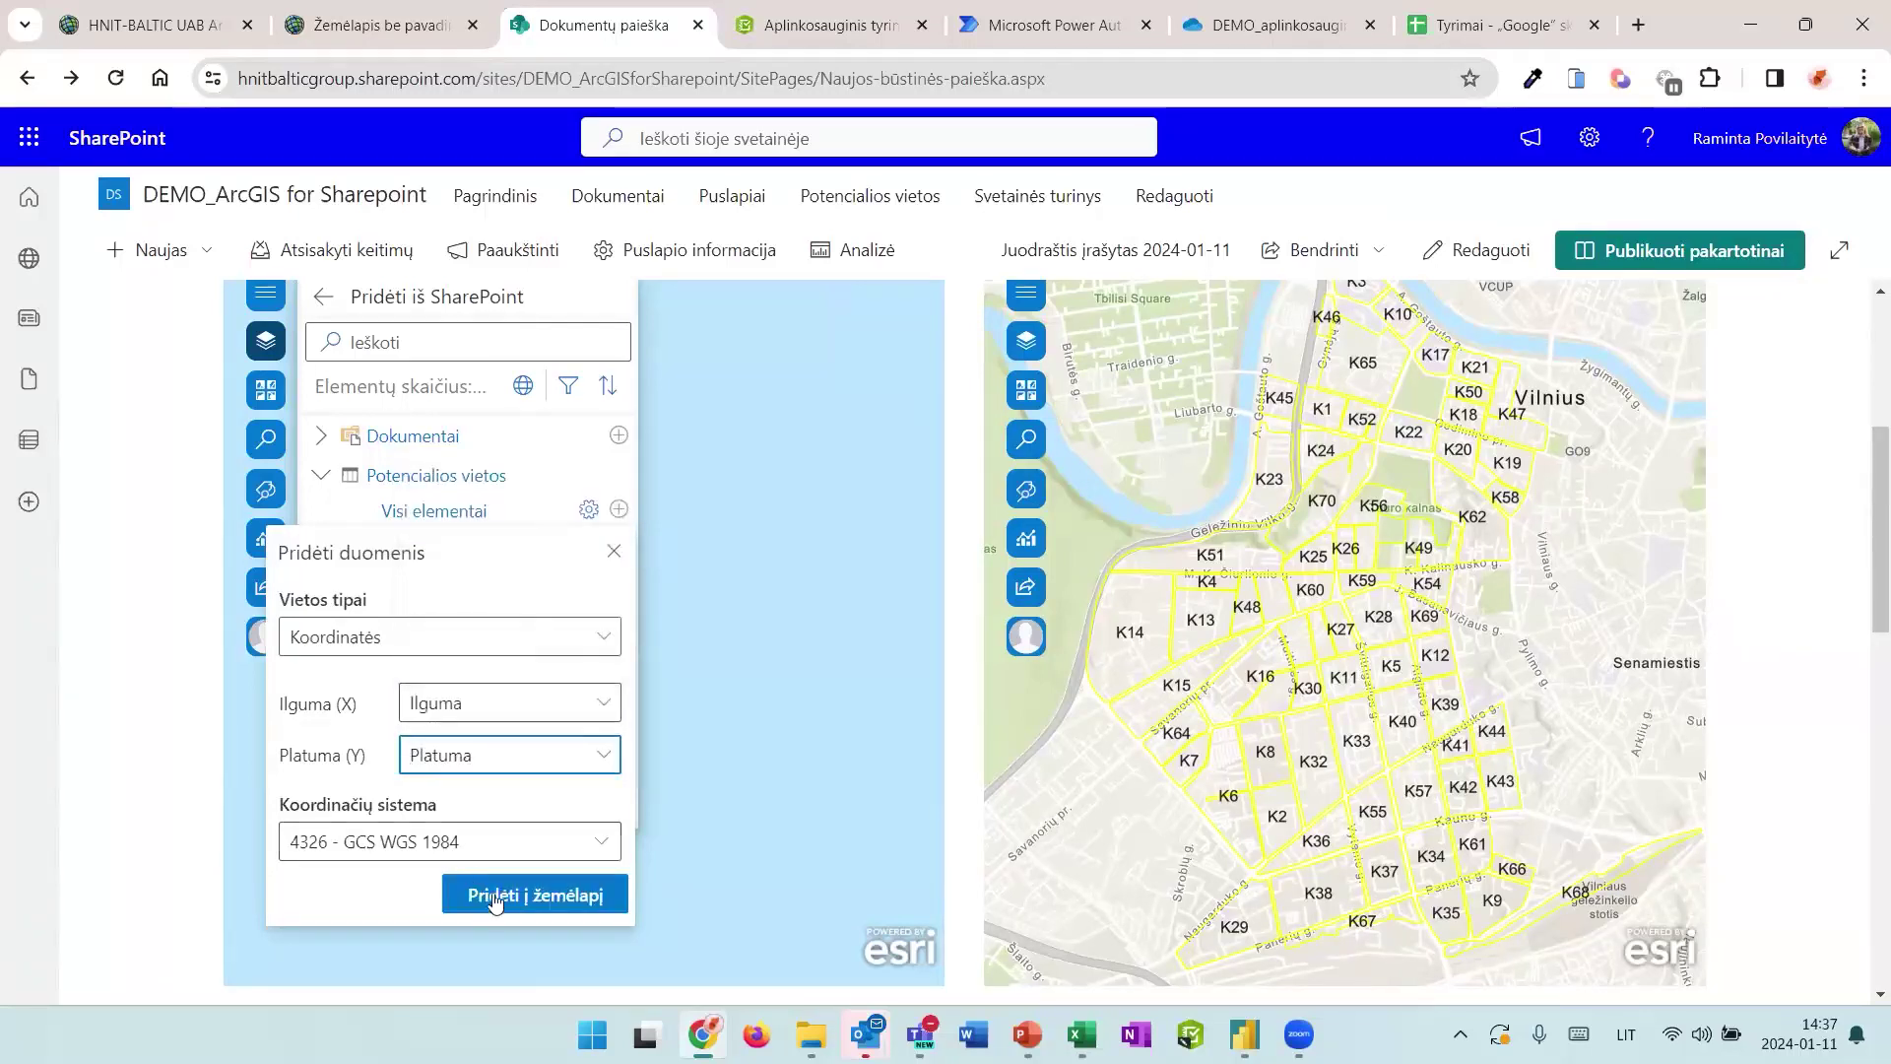
left_click(495, 895)
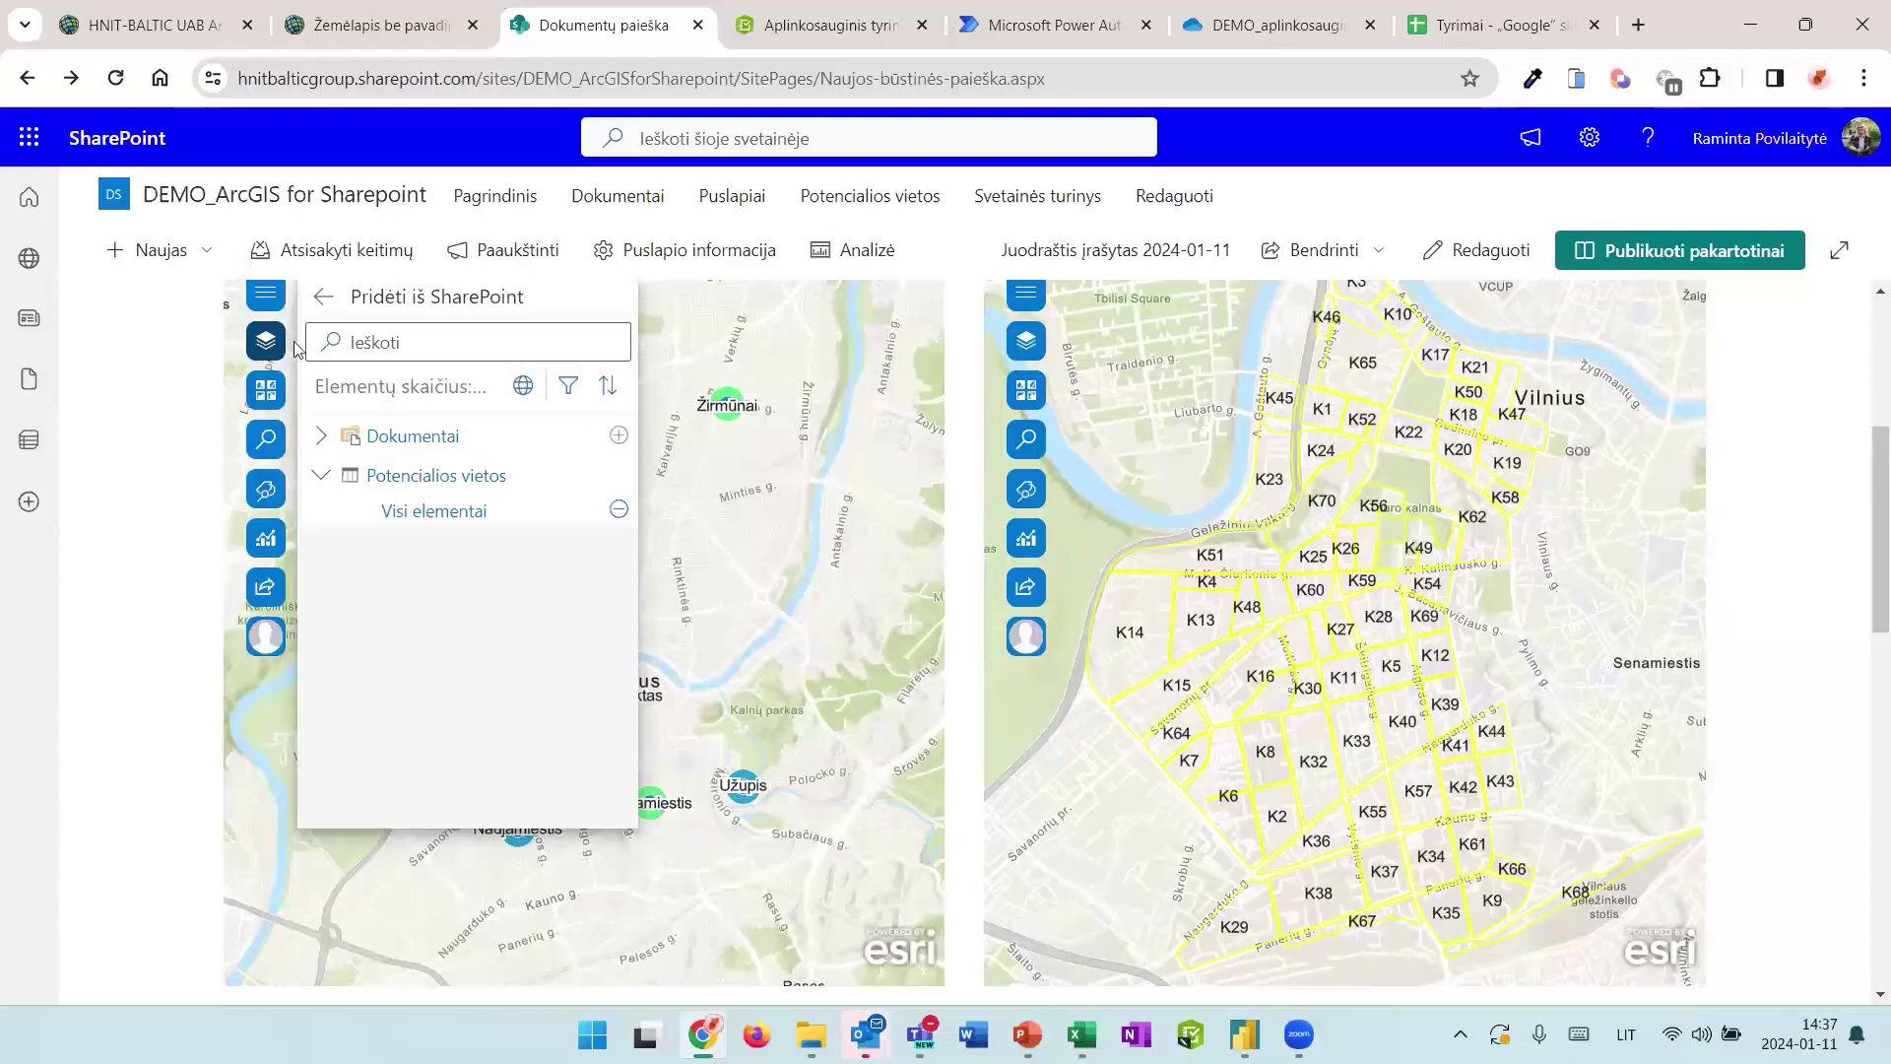
Hide the styled Potencialios vietos layer and open the new point layer's Stilius settings
left_click(321, 301)
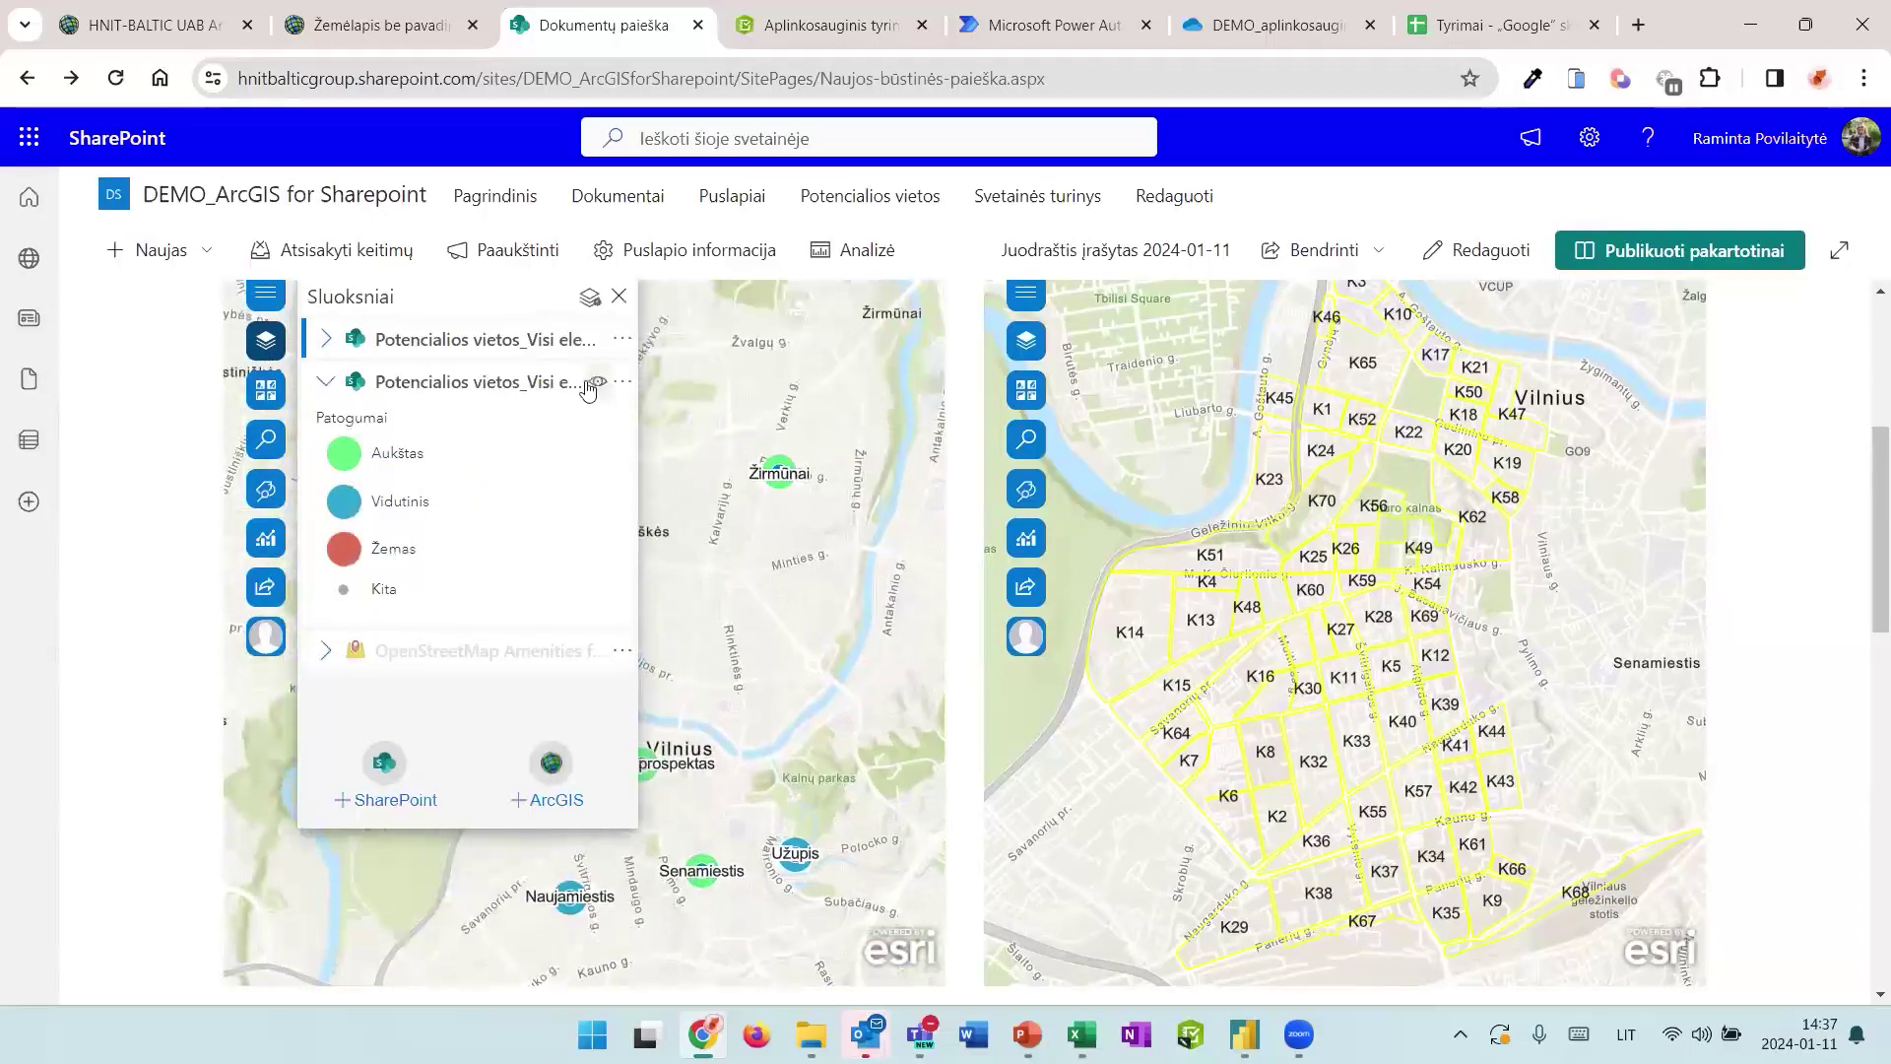
left_click(596, 383)
left_click(326, 382)
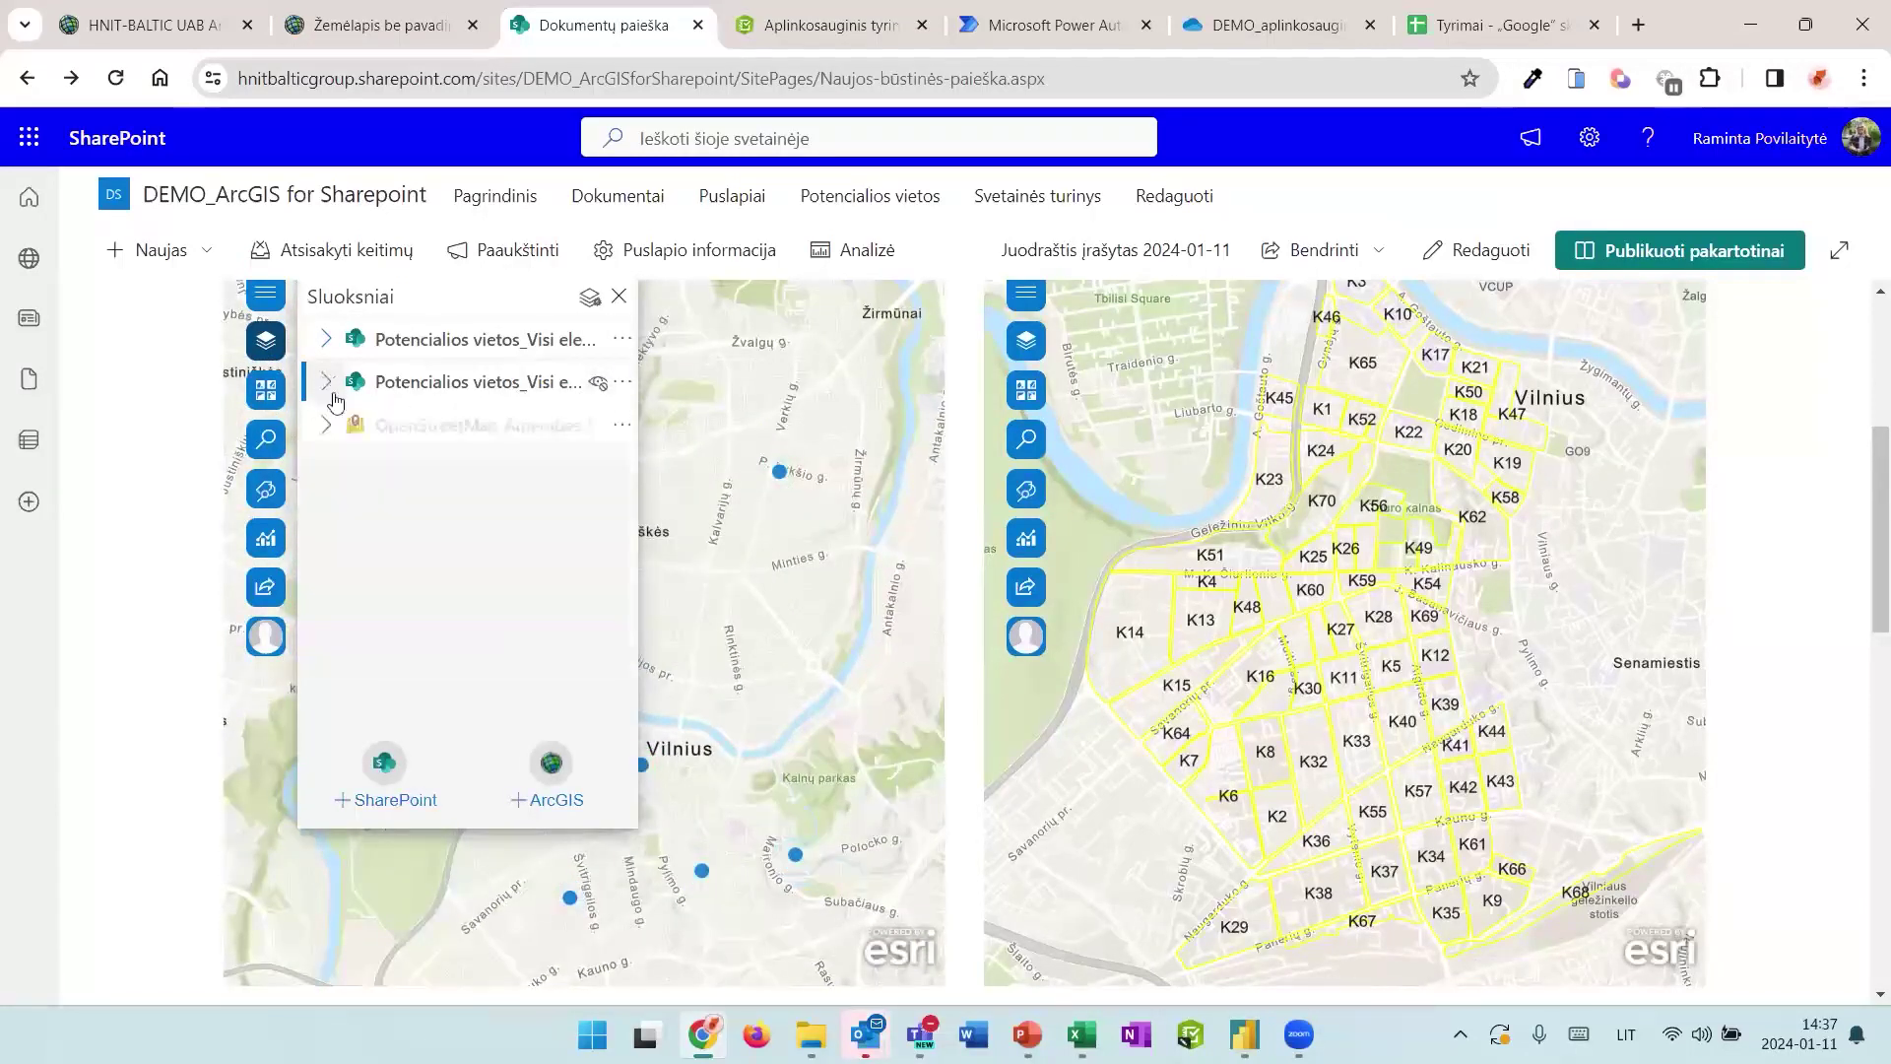
left_click(620, 298)
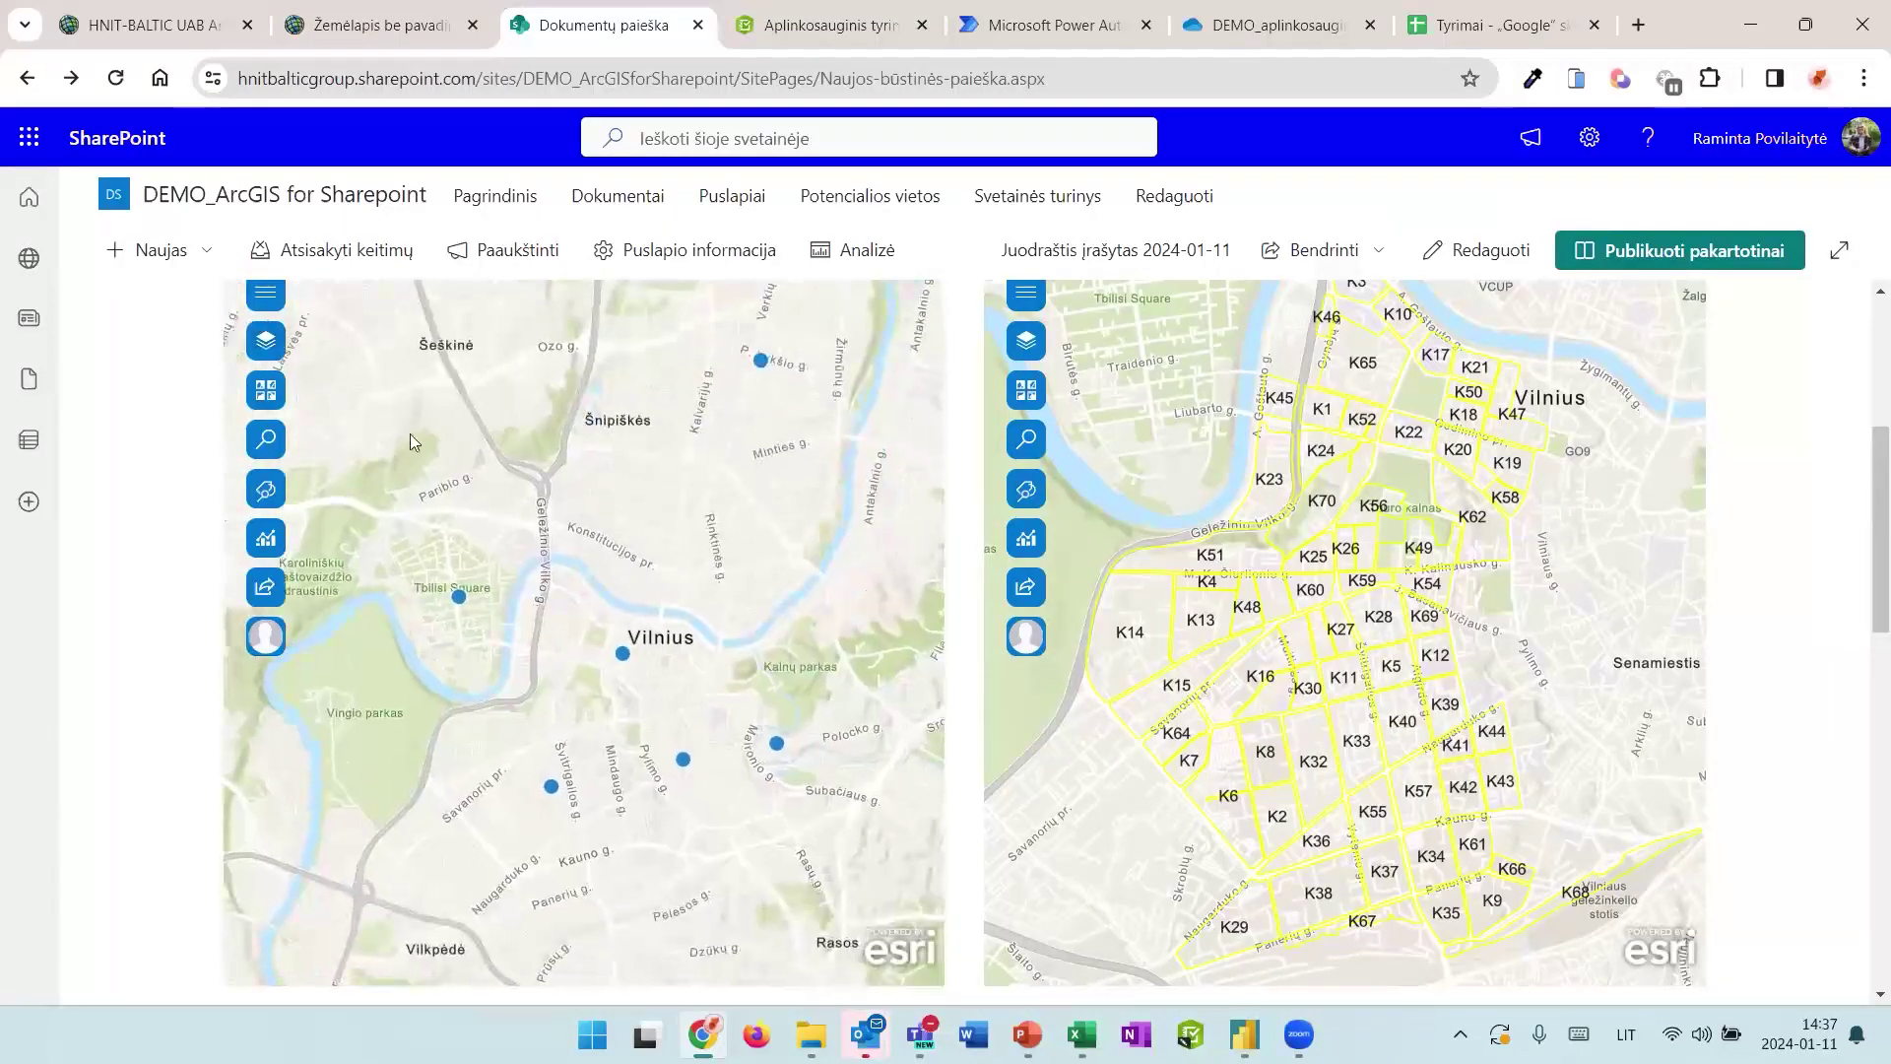
left_click(266, 341)
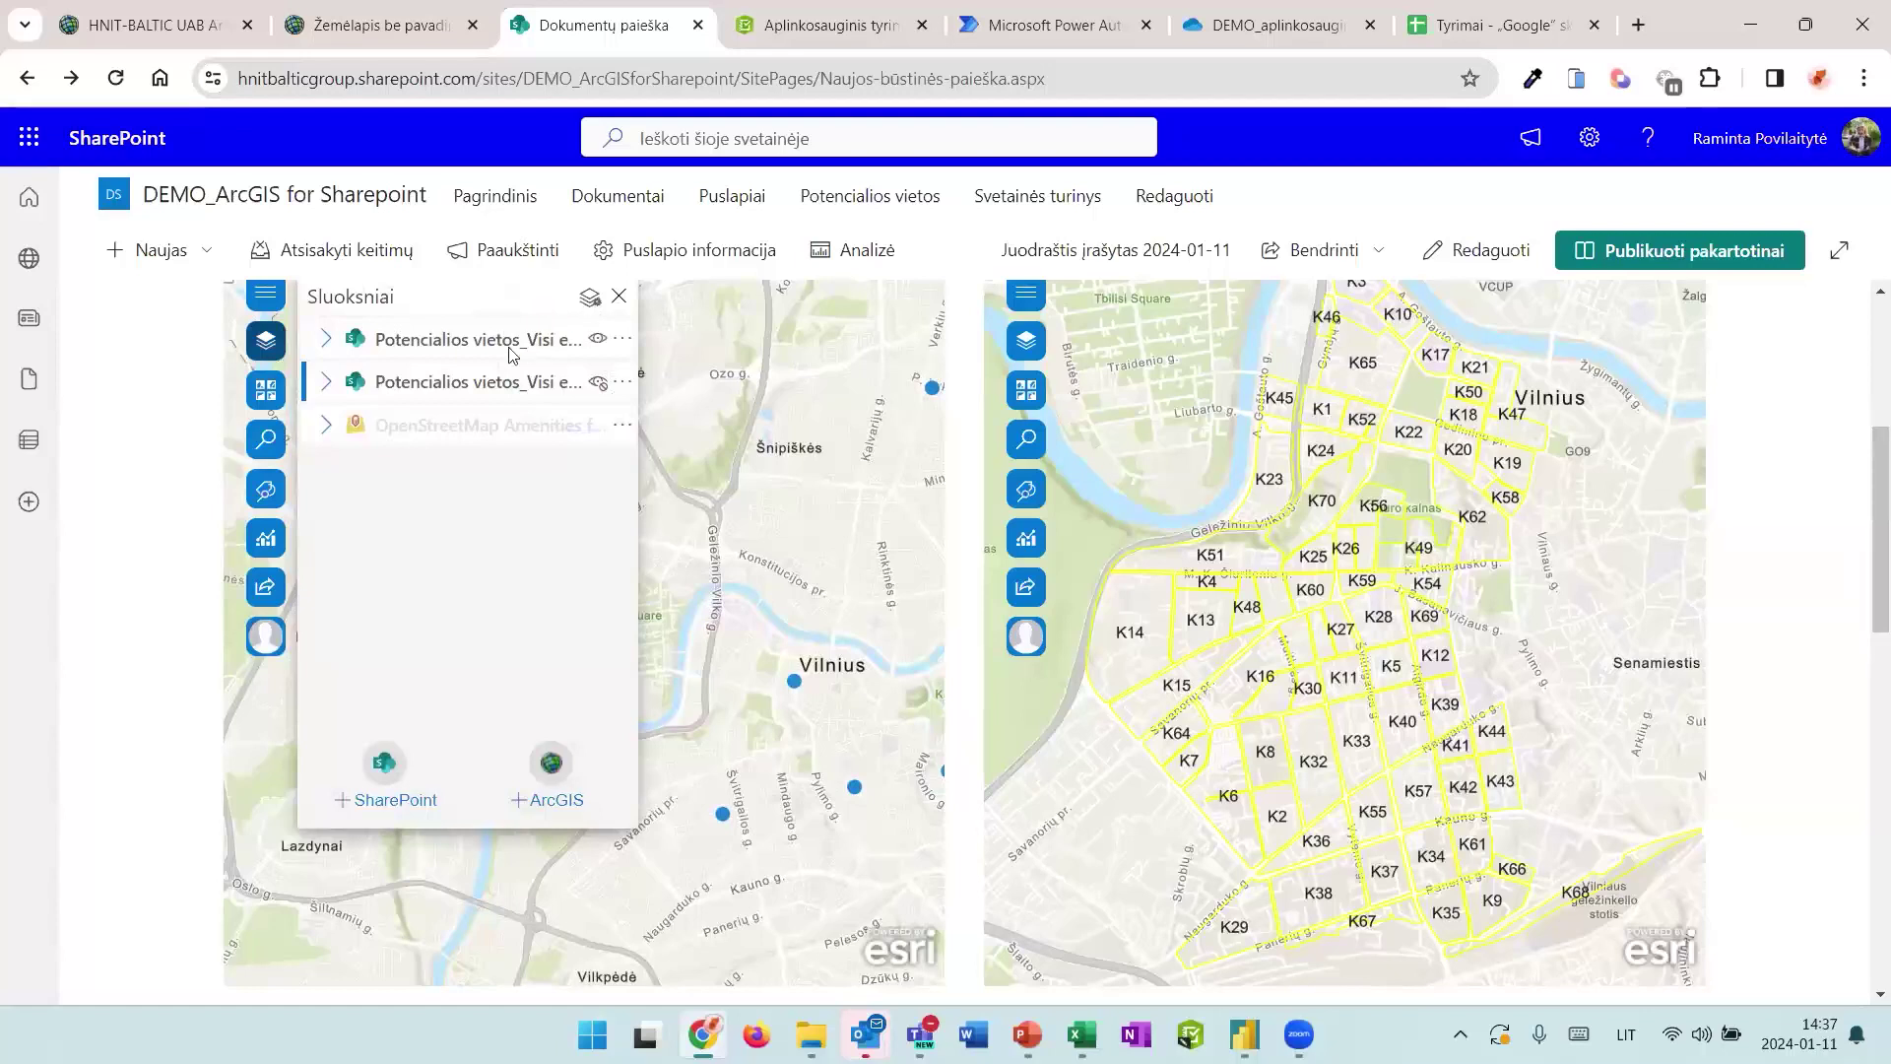
left_click(595, 339)
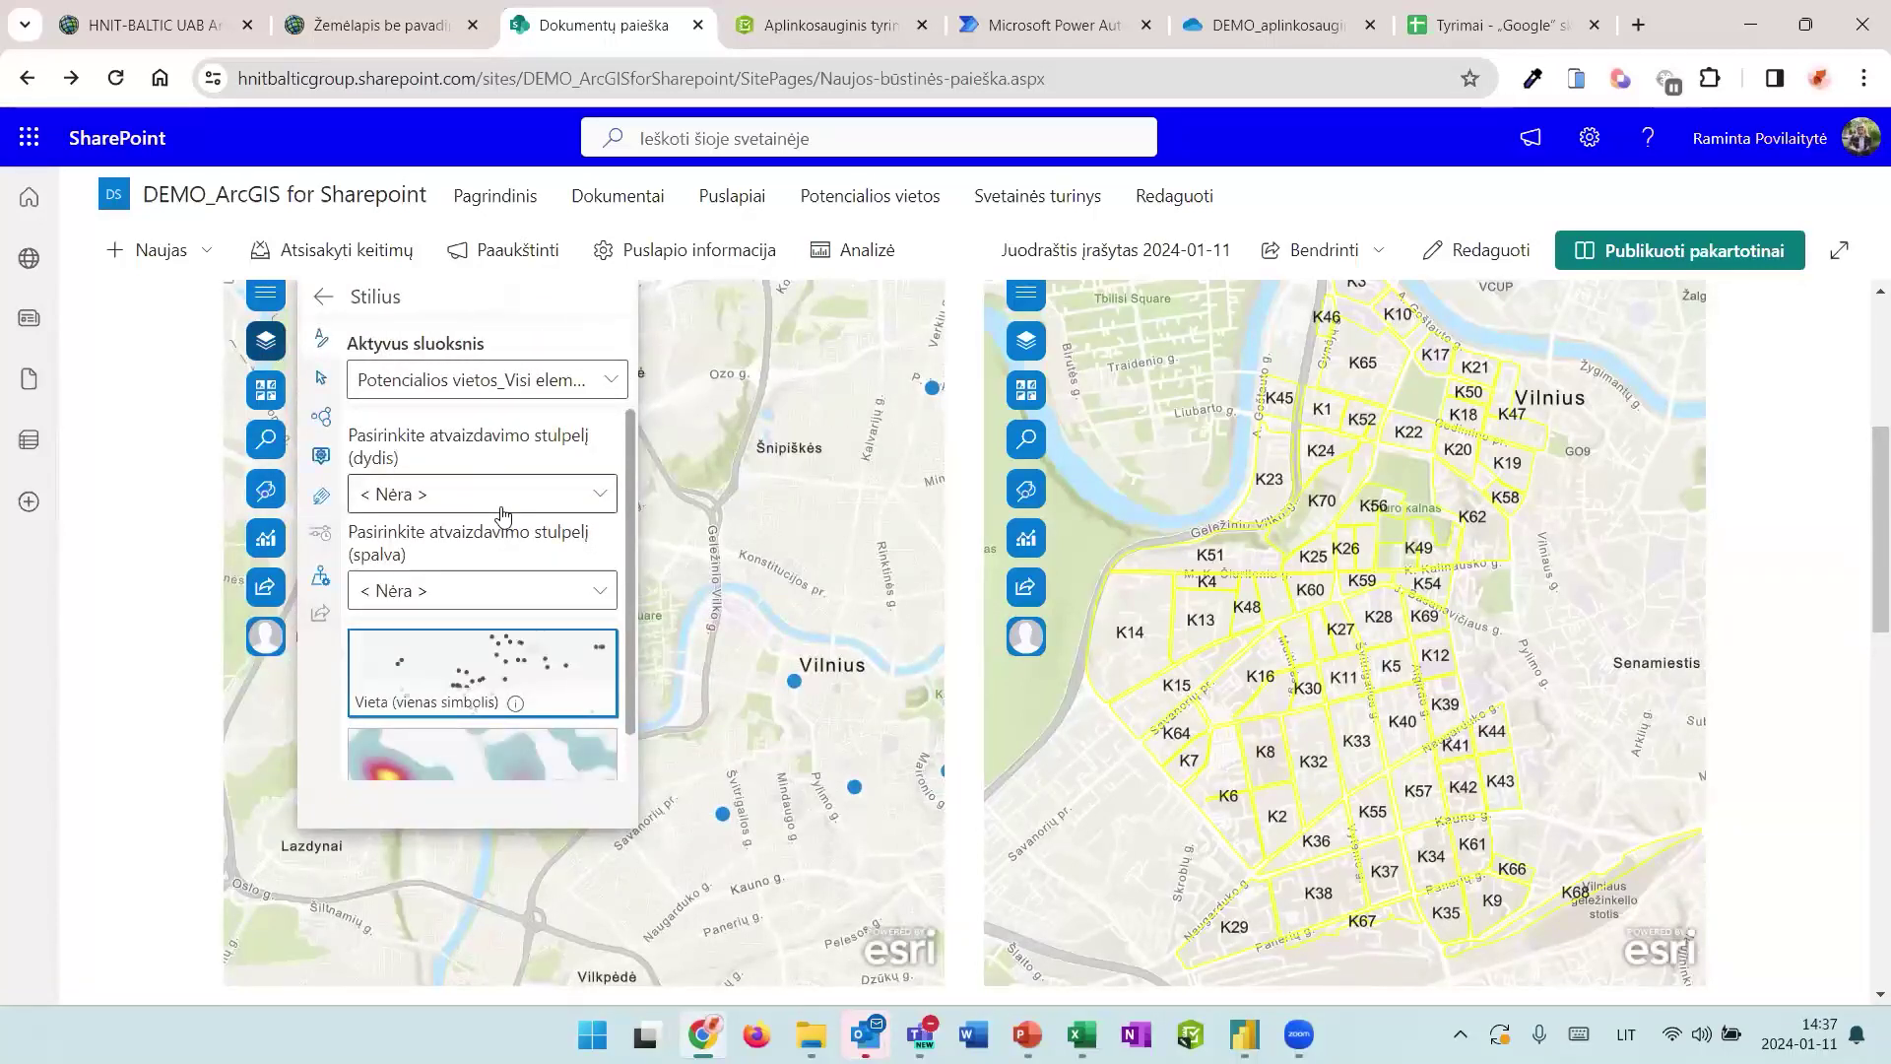
Review the new layer's Grupavimas and Iškylantys langai settings, then hide the blue-dot point layer
left_click(323, 422)
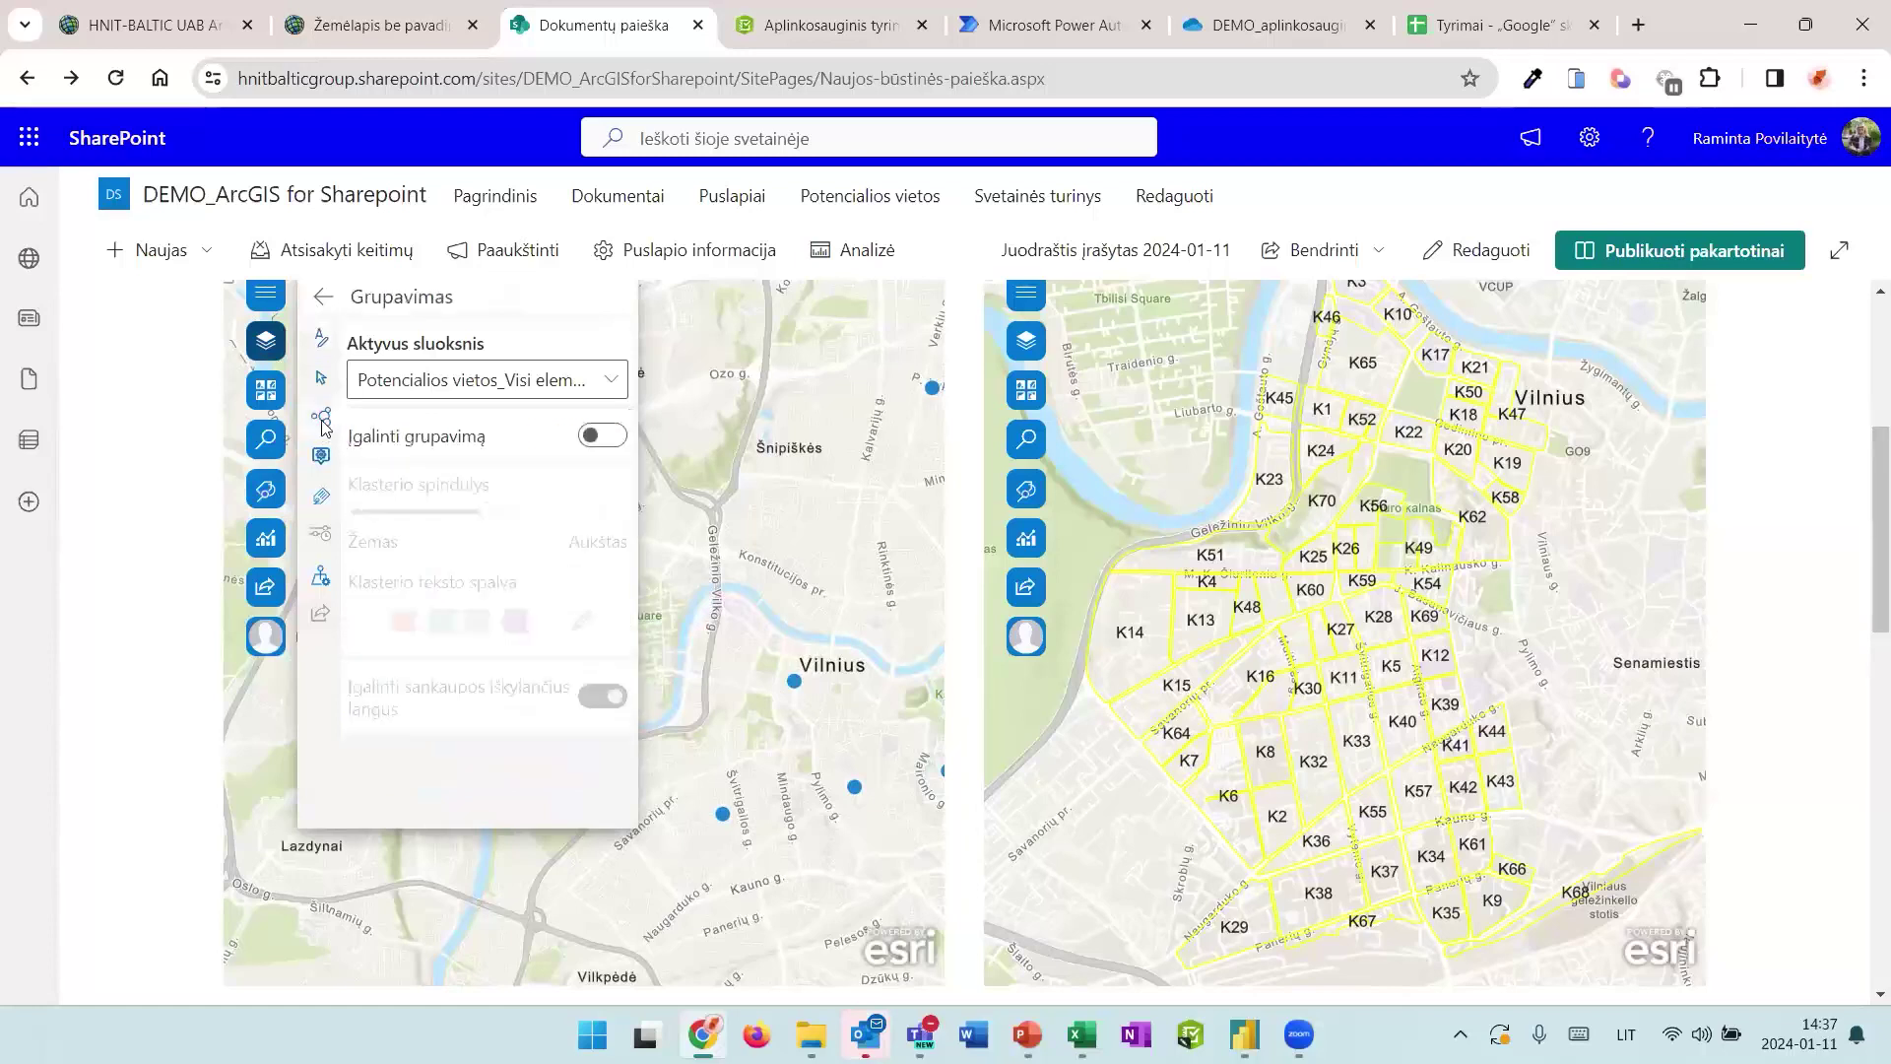
left_click(319, 470)
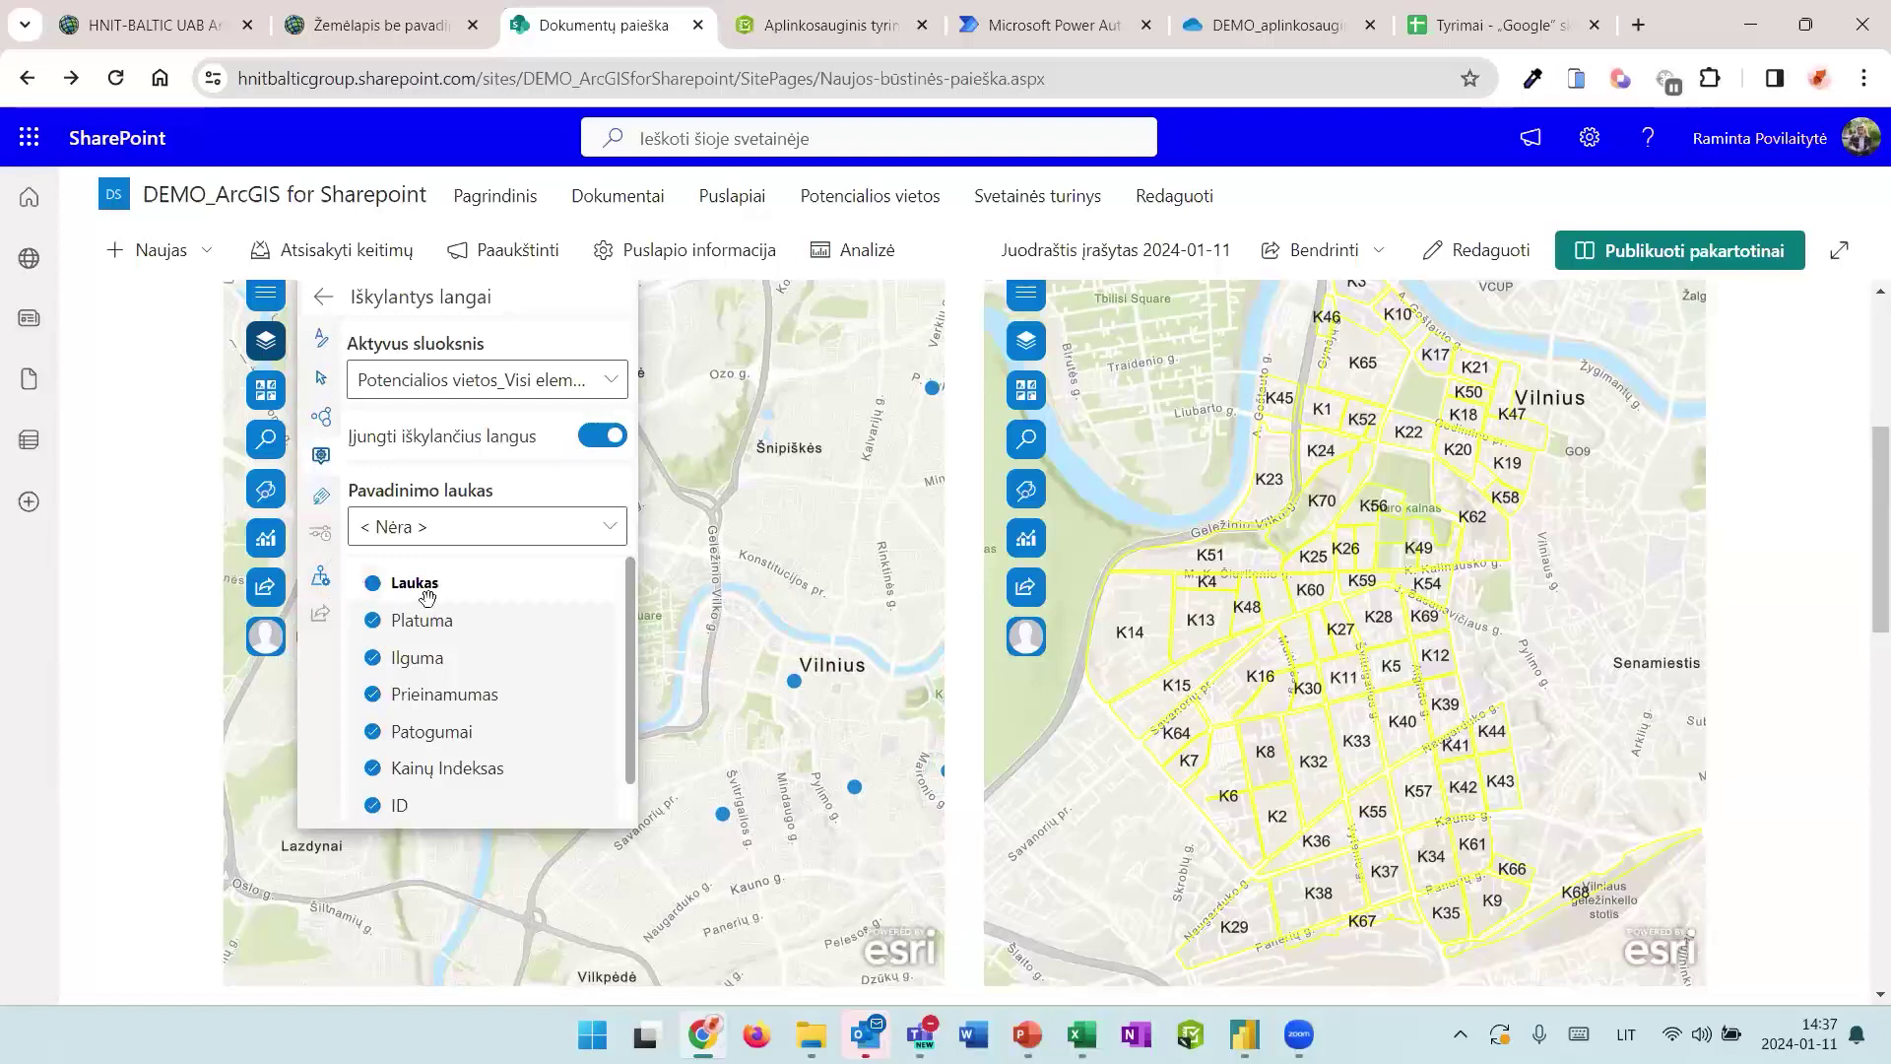
left_click_drag(762, 530, 733, 566)
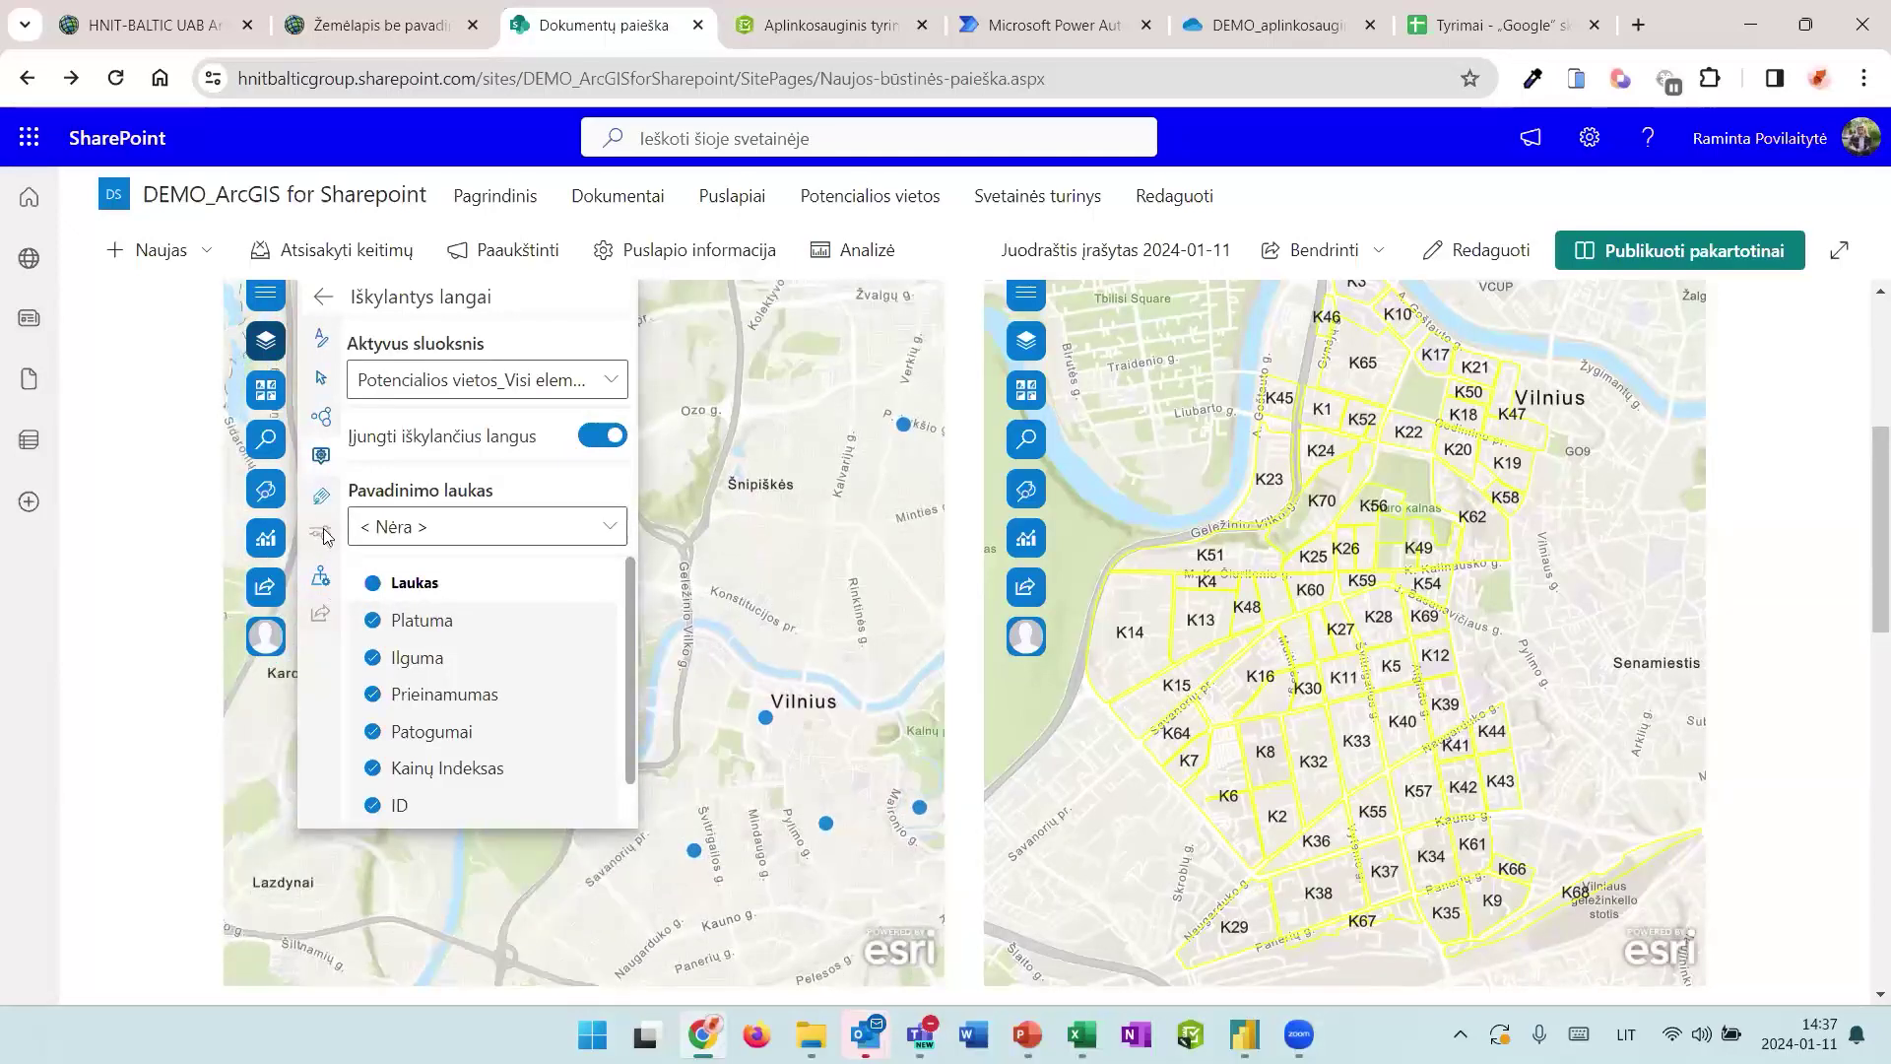
left_click(323, 298)
left_click(598, 339)
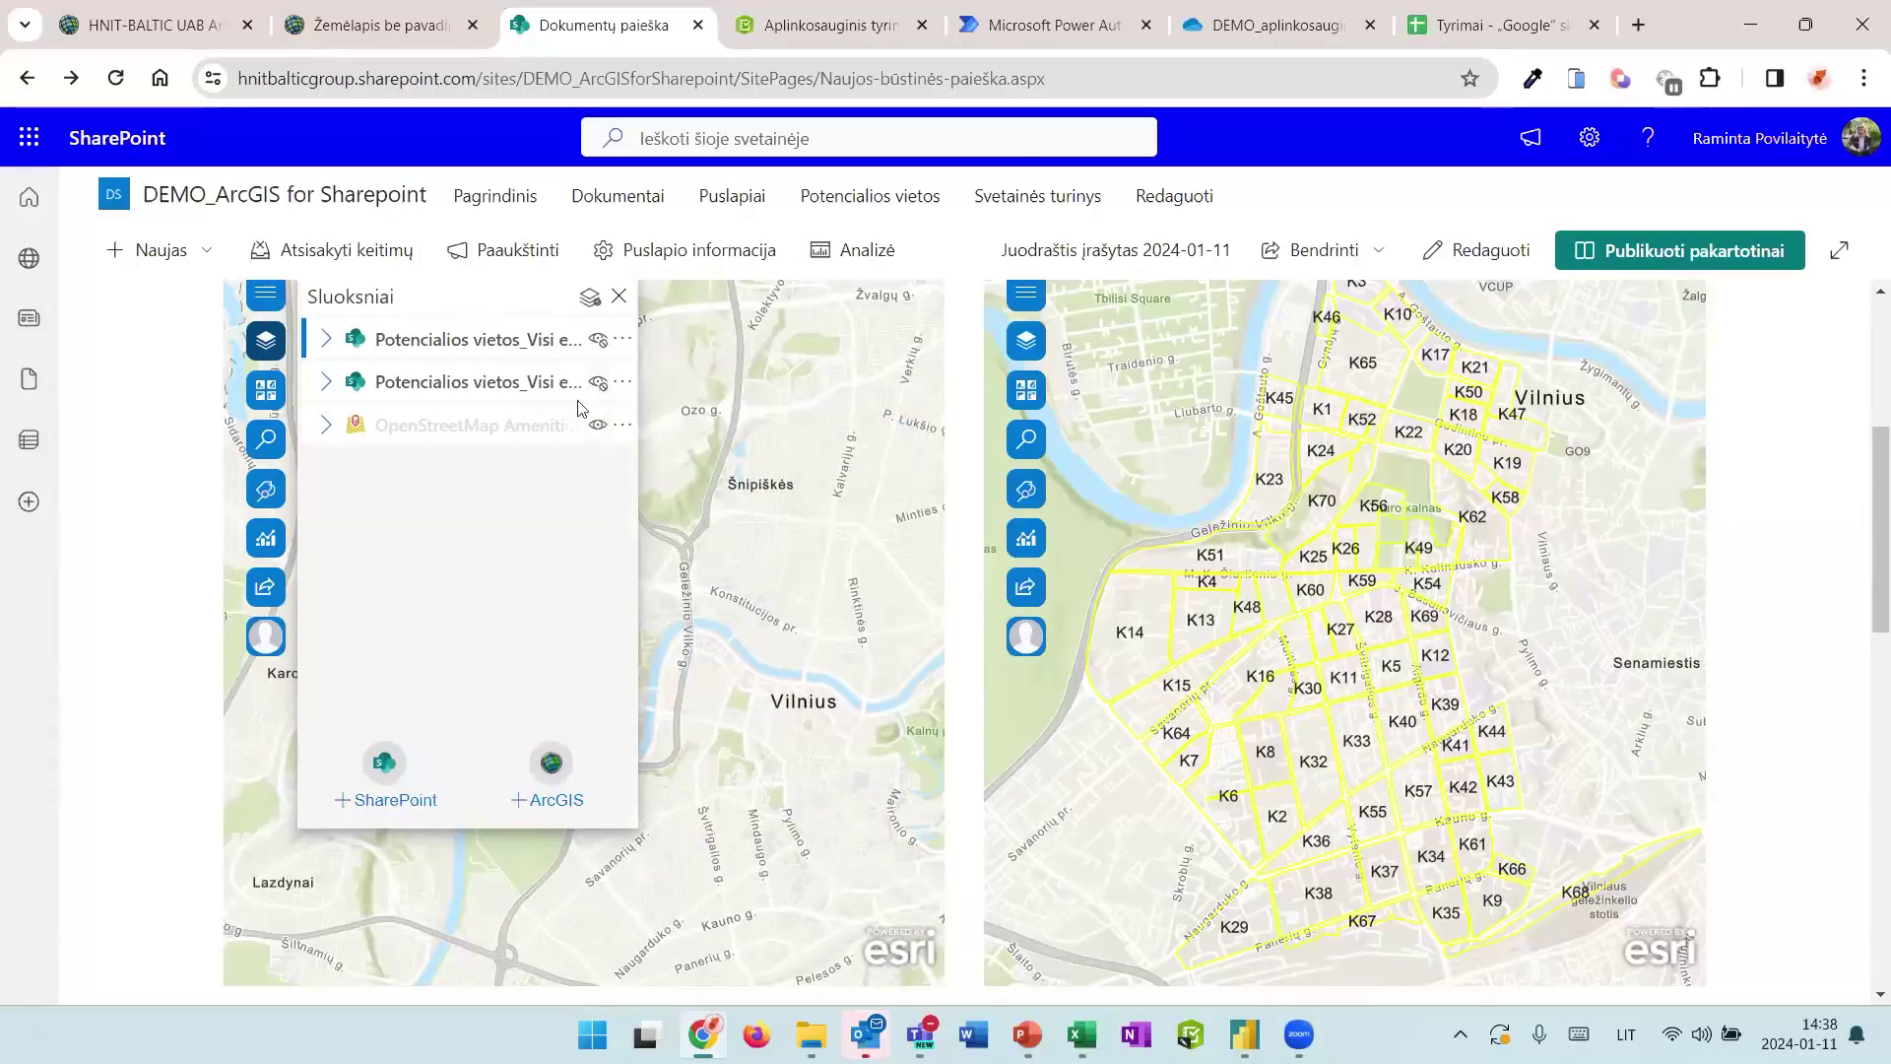
Show the styled Potencialios vietos layer again, close Sluoksniai, and zoom the left map into Žirmūnai
left_click(598, 382)
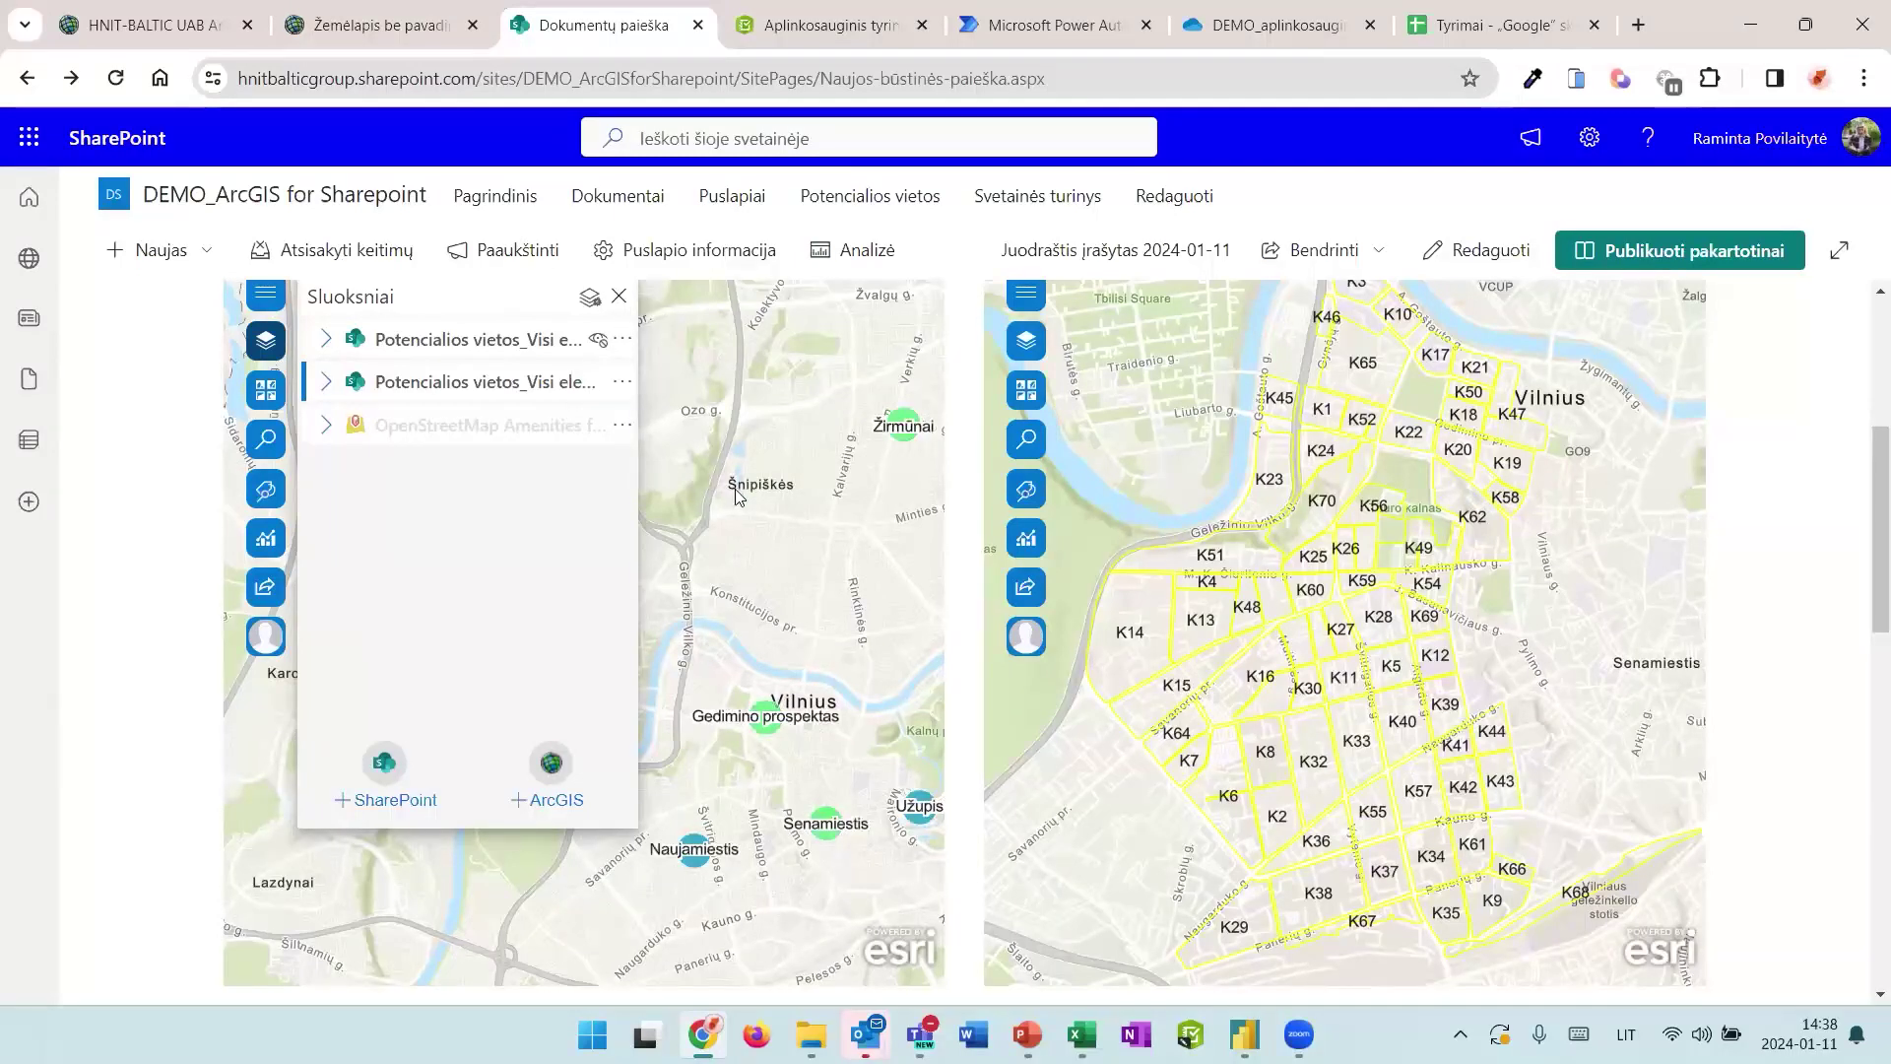
left_click(620, 300)
left_click_drag(892, 450, 612, 493)
scroll(611, 494, "up", 2)
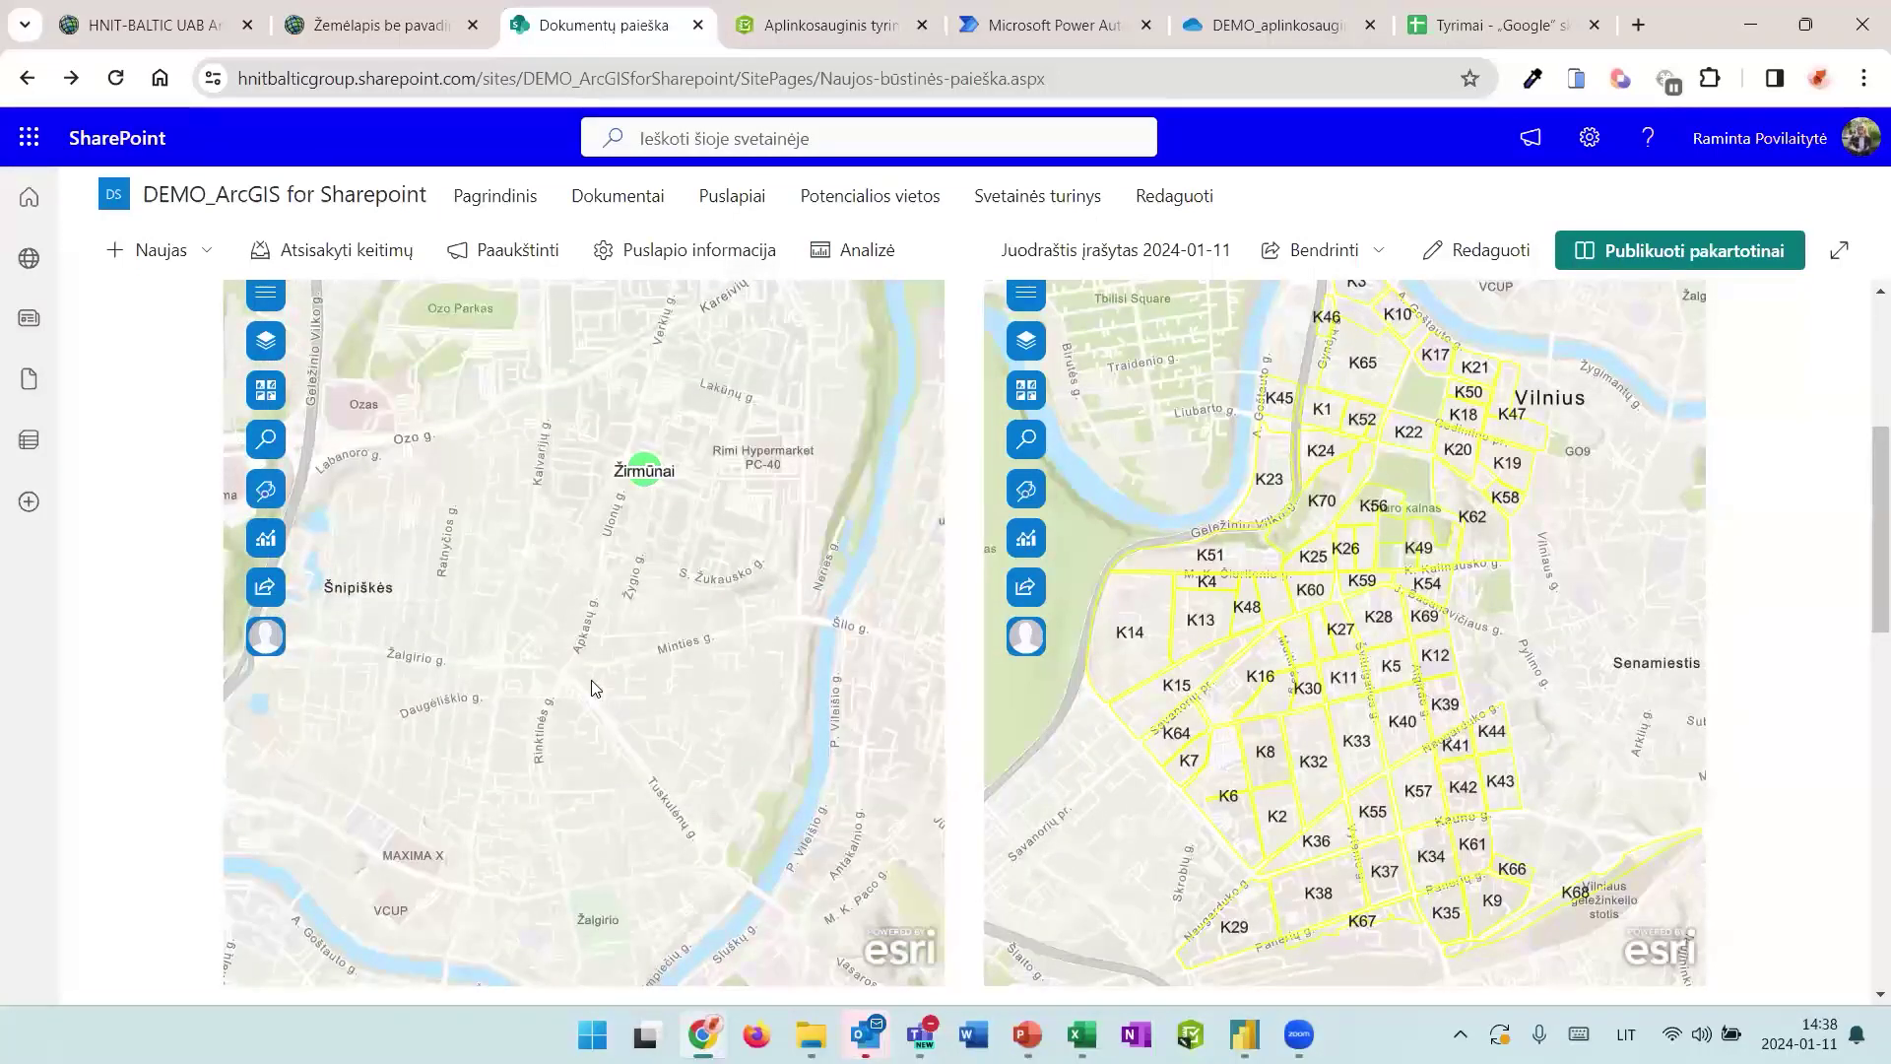
scroll(649, 457, "up", 3)
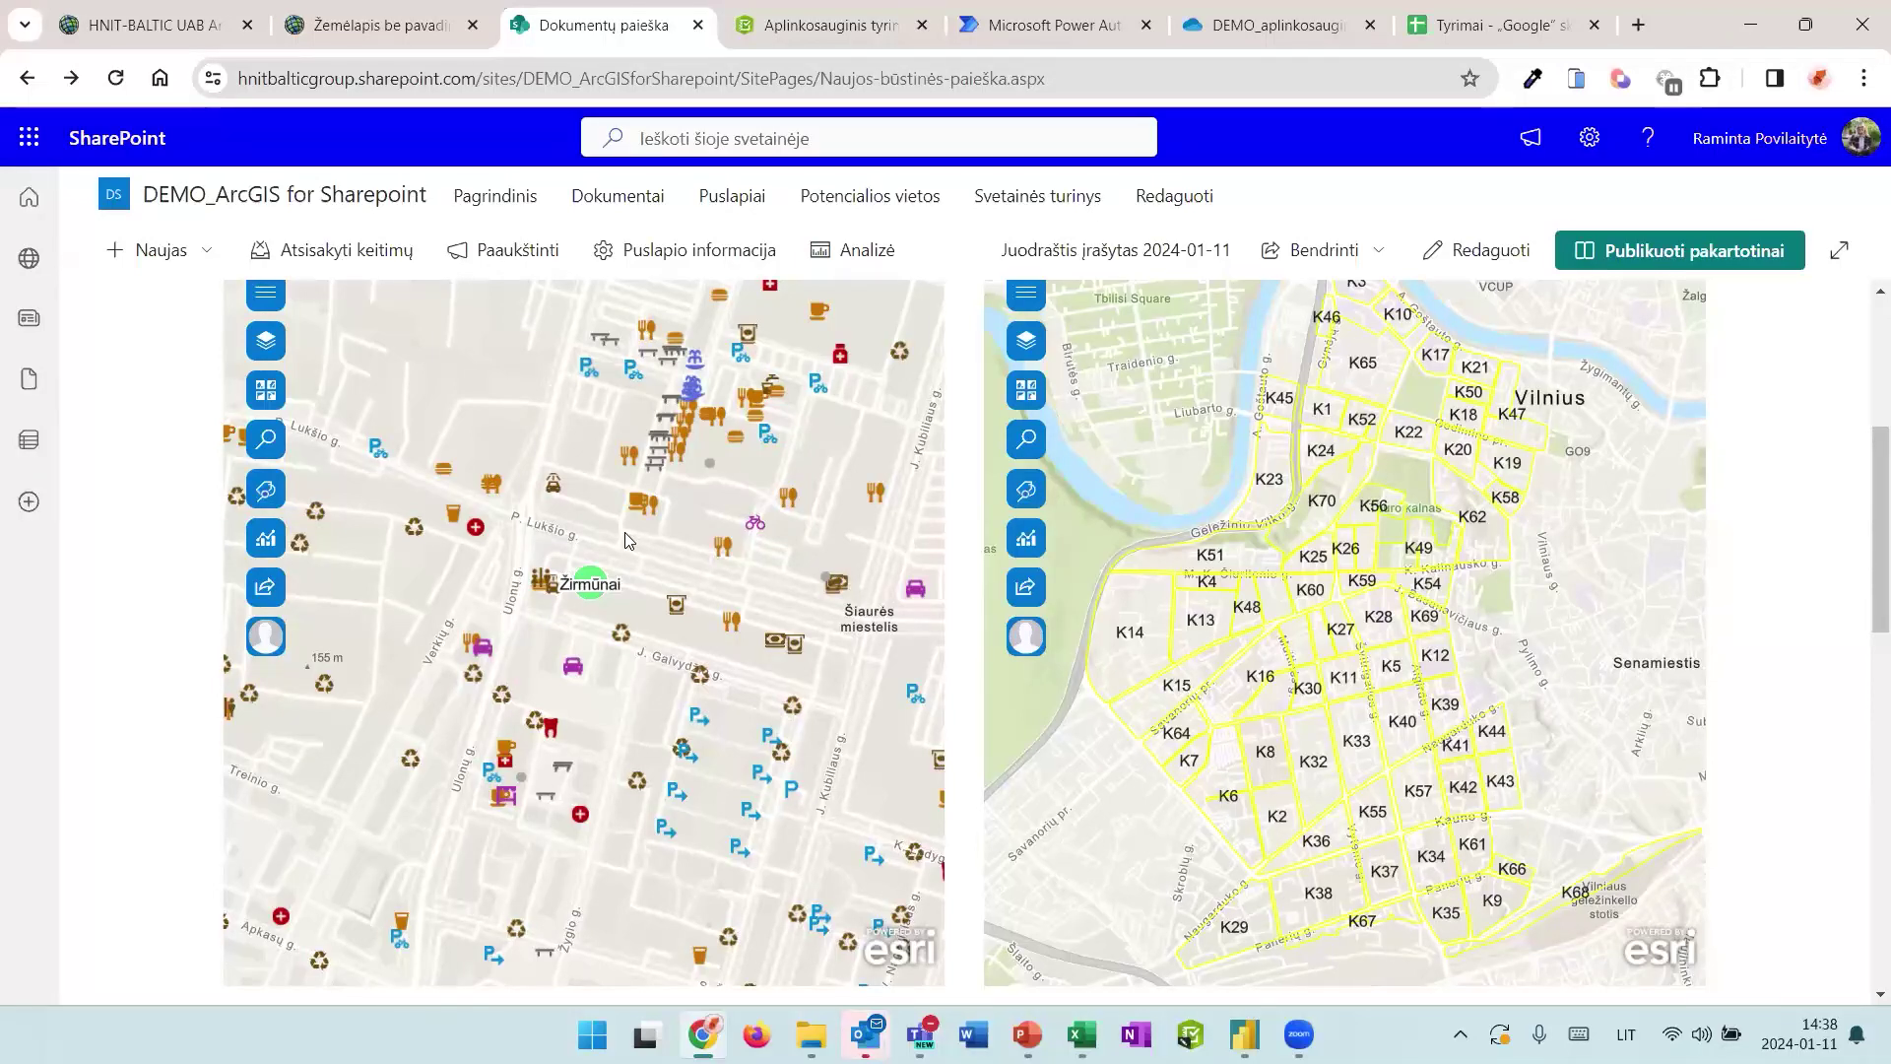
Pan and zoom the left amenities map from Žirmūnai to Žvėrynas and Tbilisi Square, nudging the right map
left_click_drag(660, 763, 554, 699)
left_click_drag(529, 615, 630, 682)
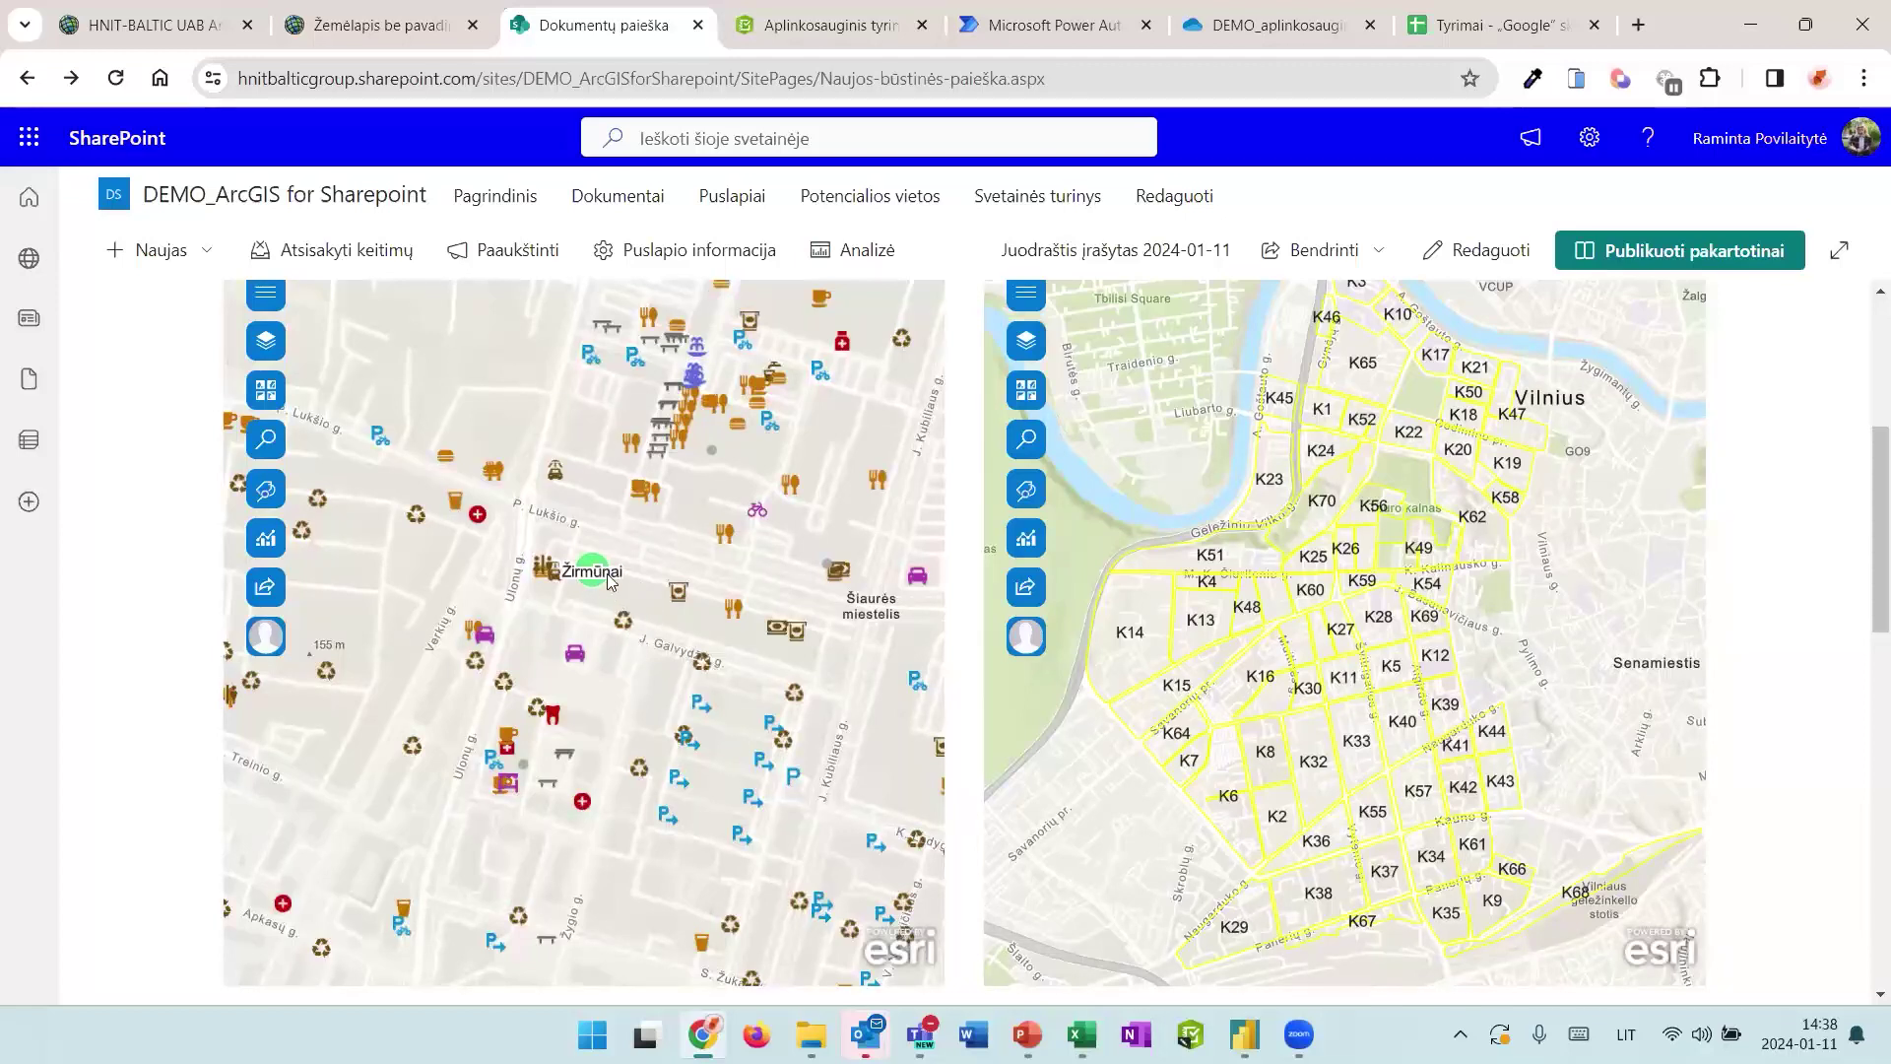
scroll(611, 582, "up", 1)
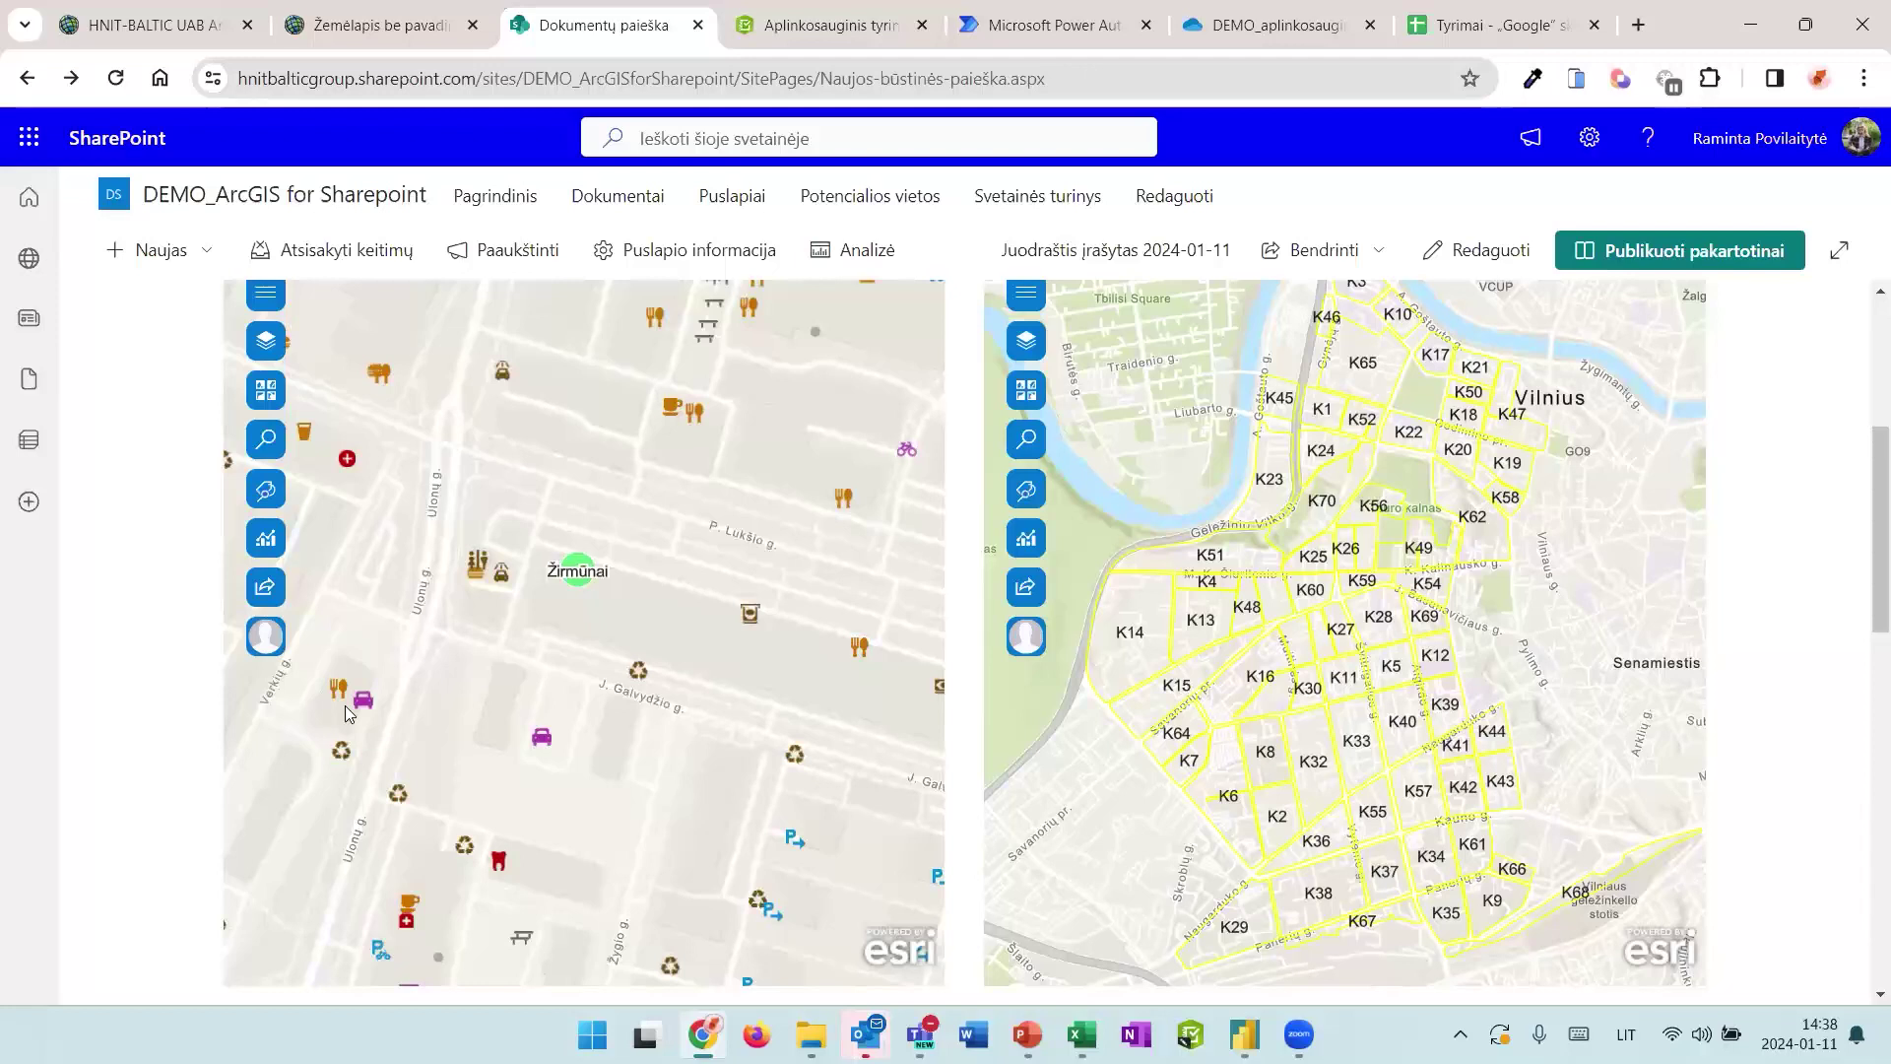
scroll(516, 668, "down", 1)
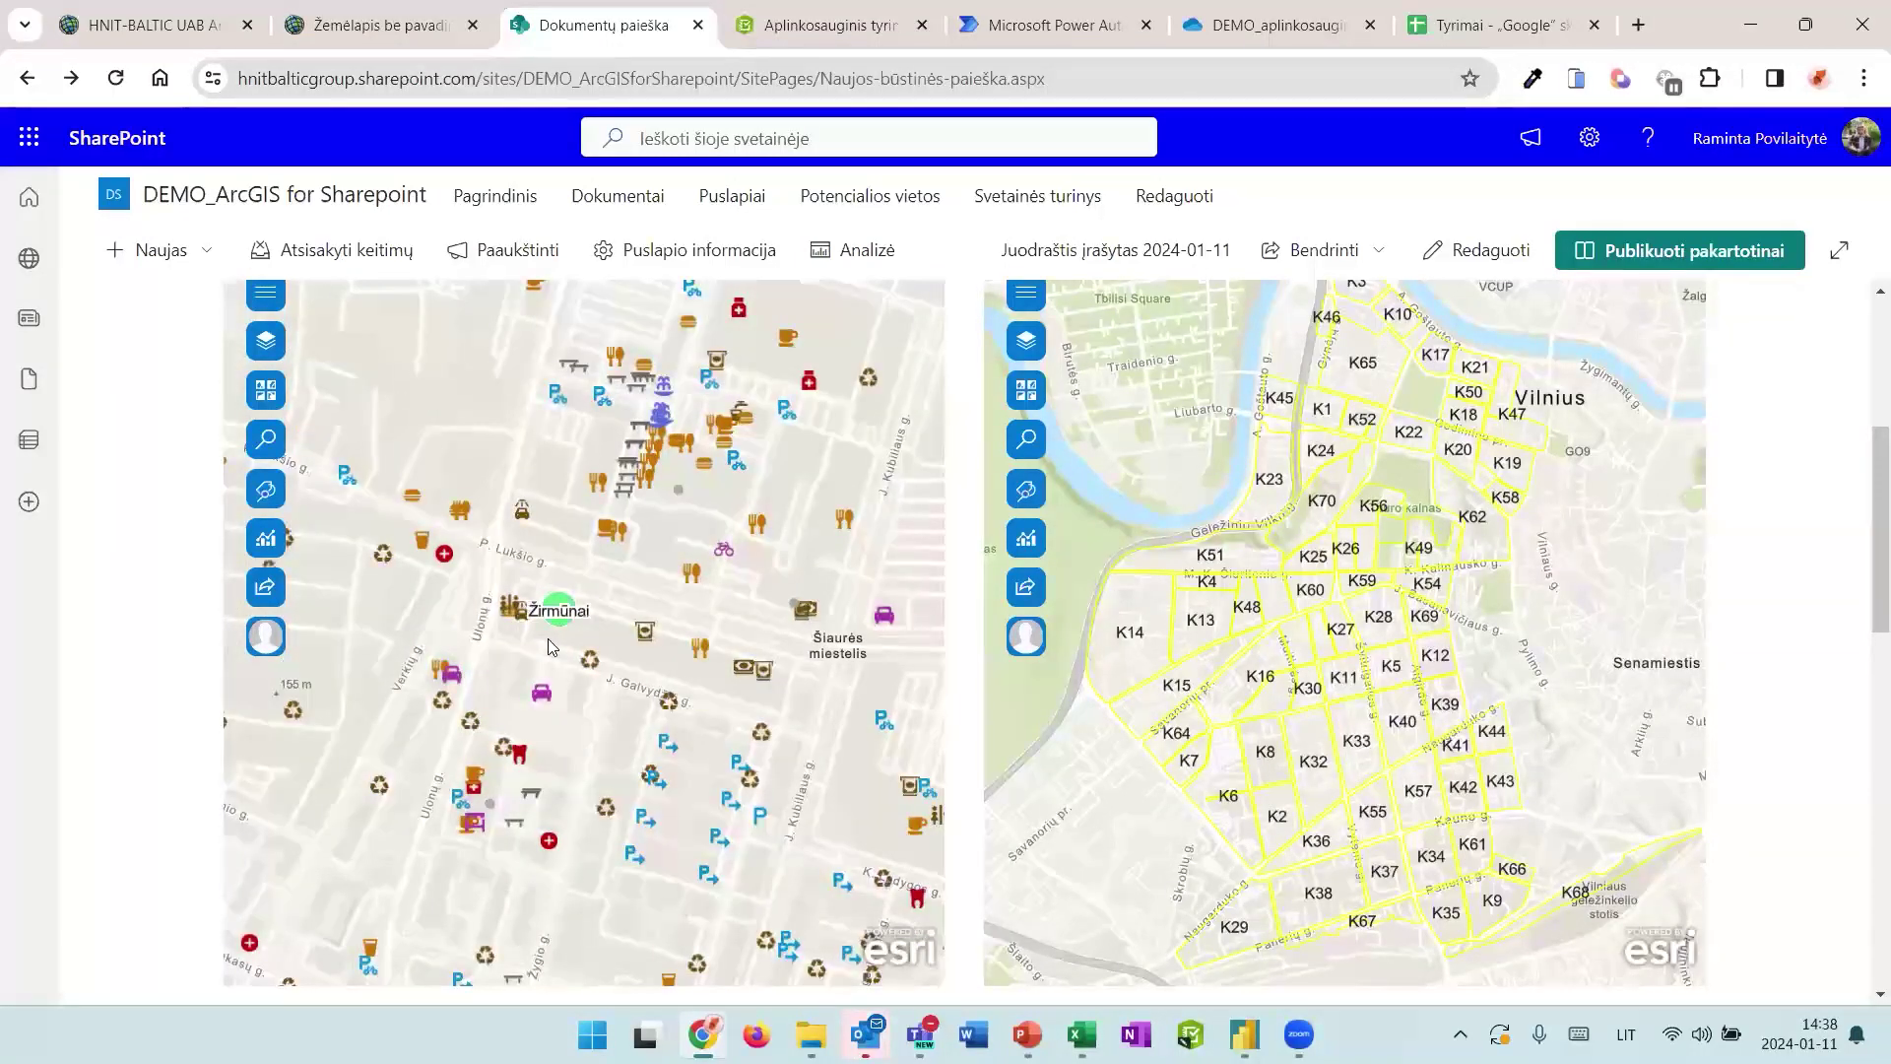
scroll(670, 506, "down", 1)
scroll(684, 502, "down", 1)
left_click_drag(354, 745, 503, 507)
scroll(503, 508, "up", 4)
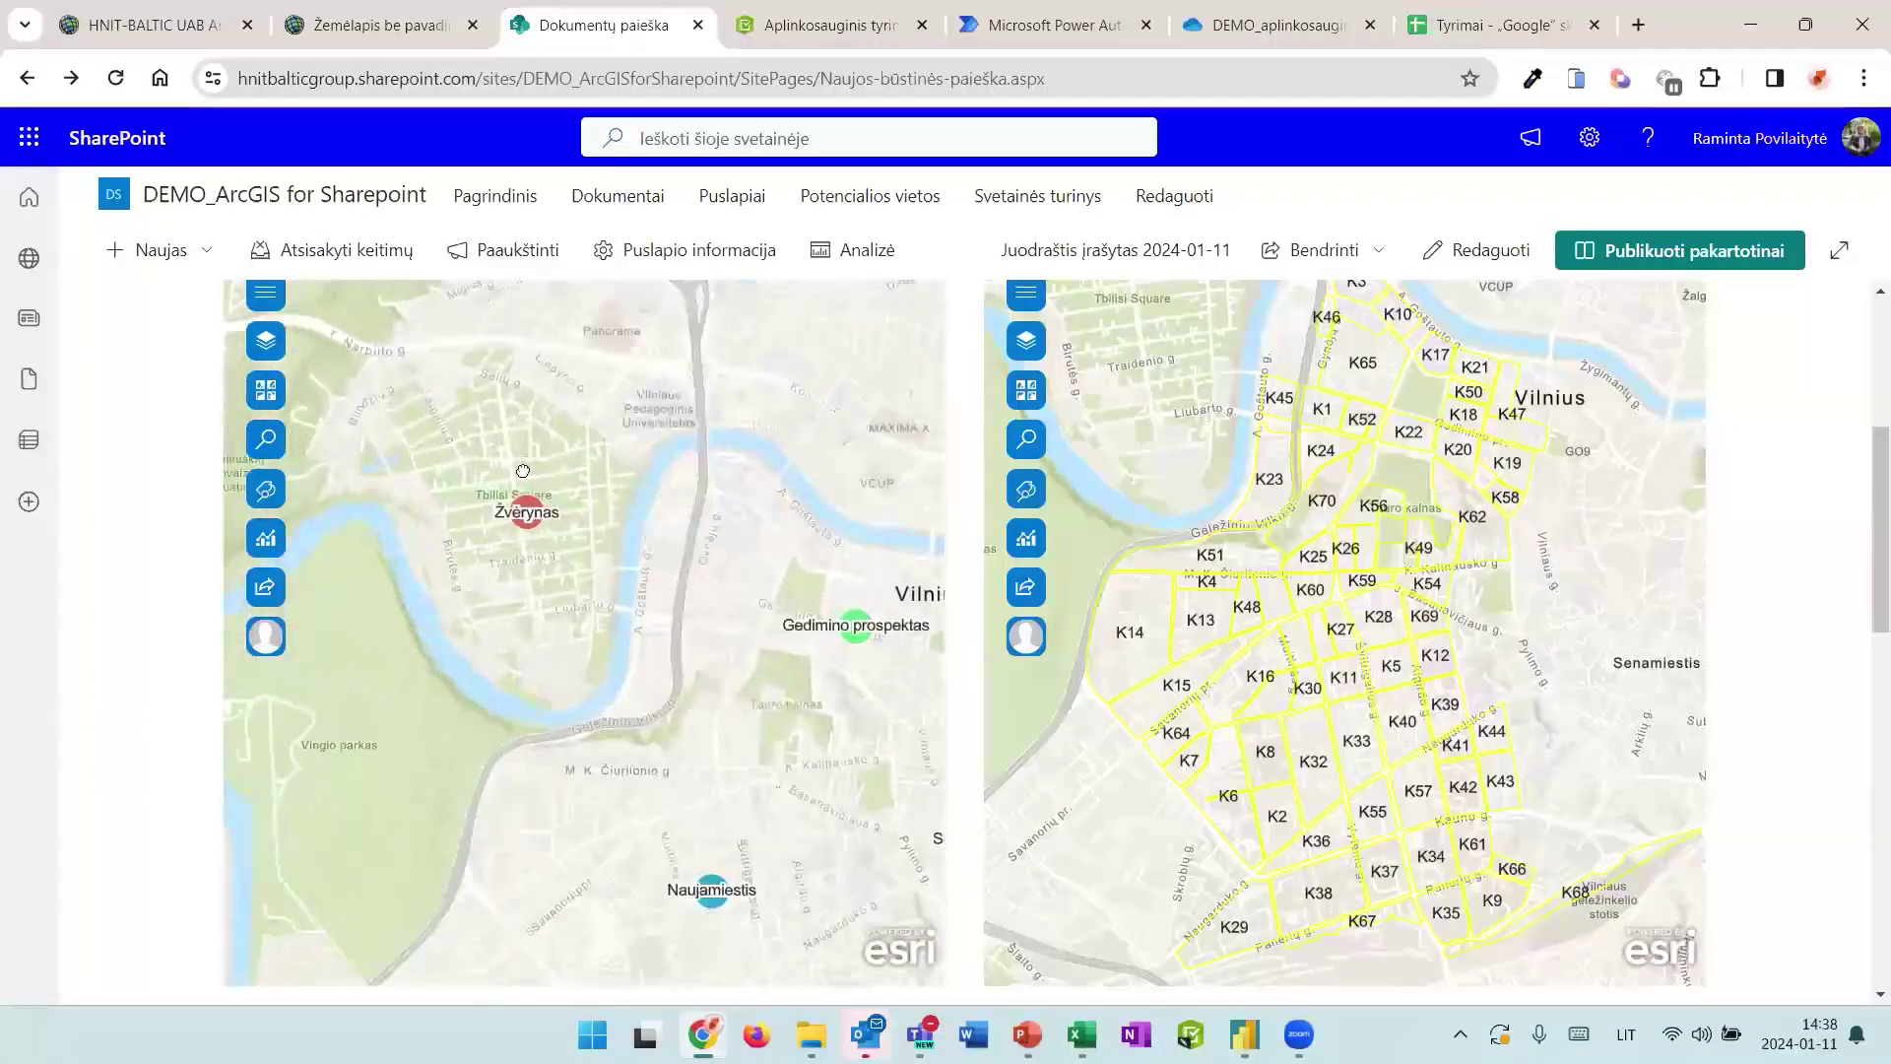
scroll(505, 480, "down", 1)
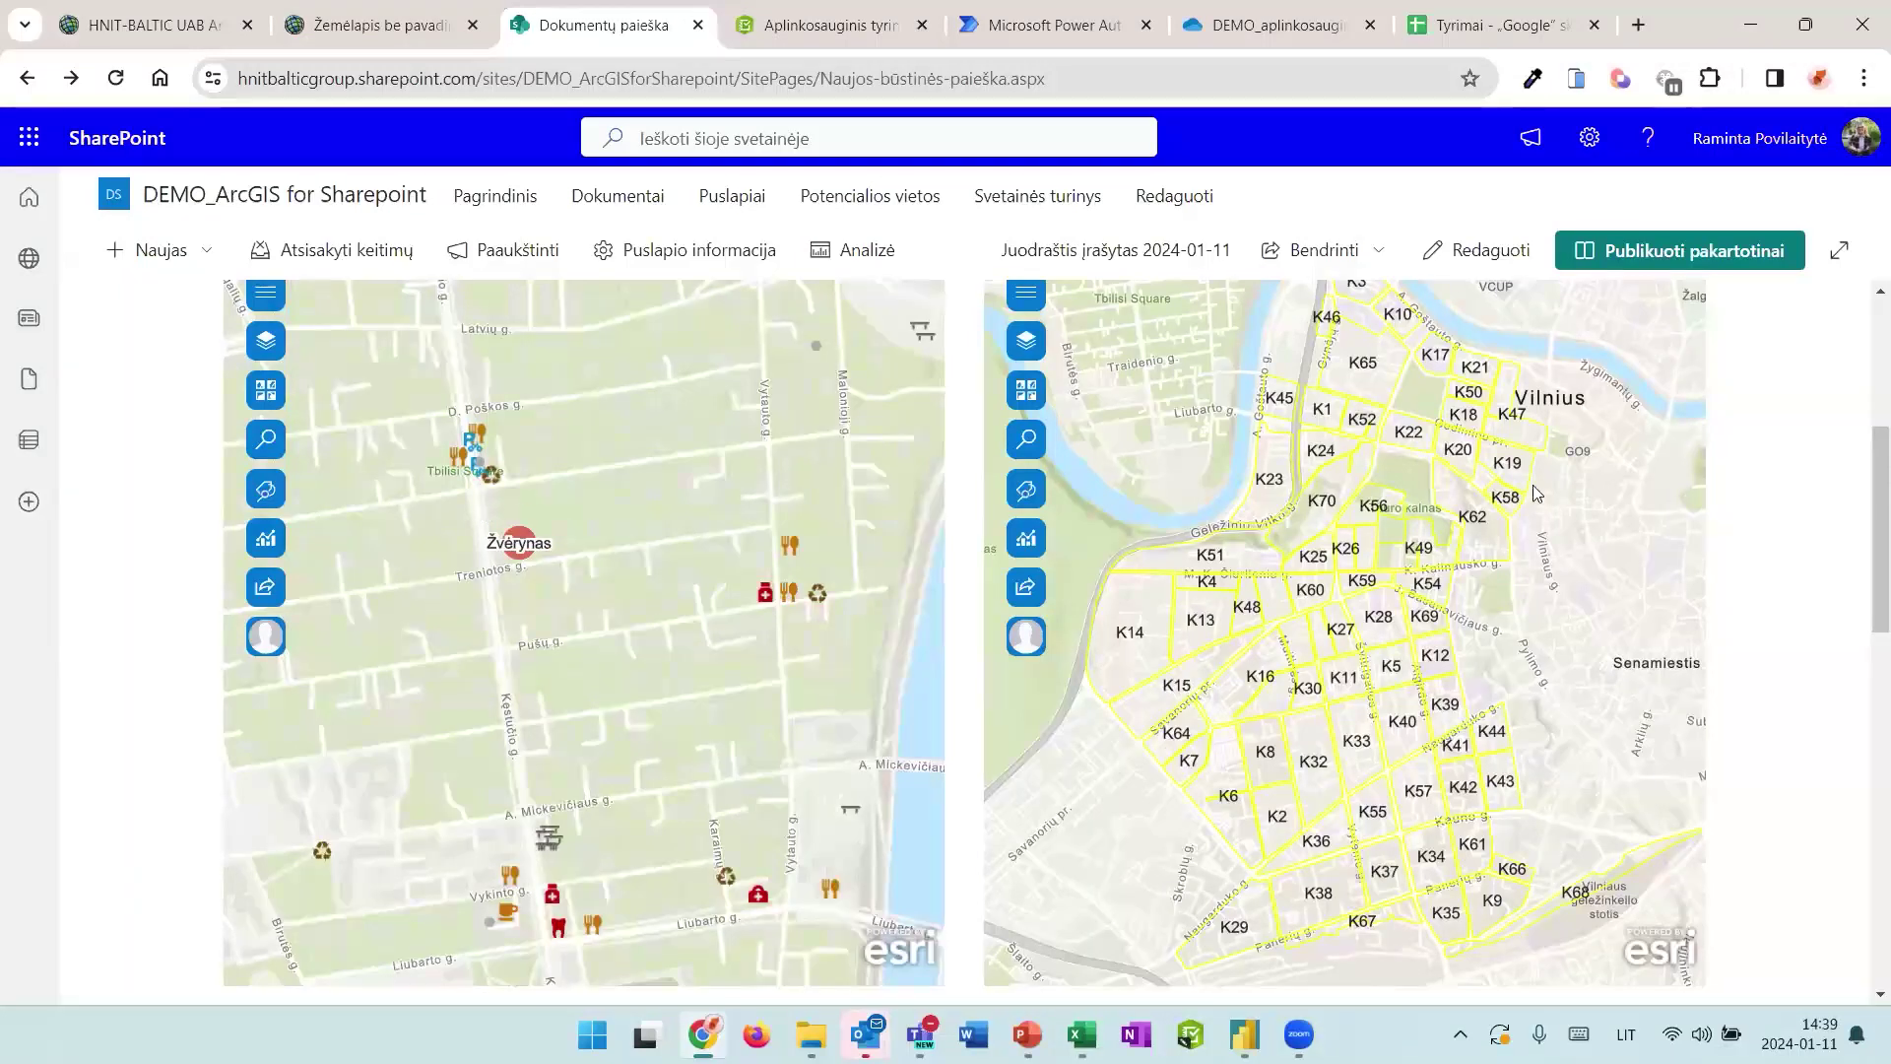
scroll(1837, 552, "up", 2)
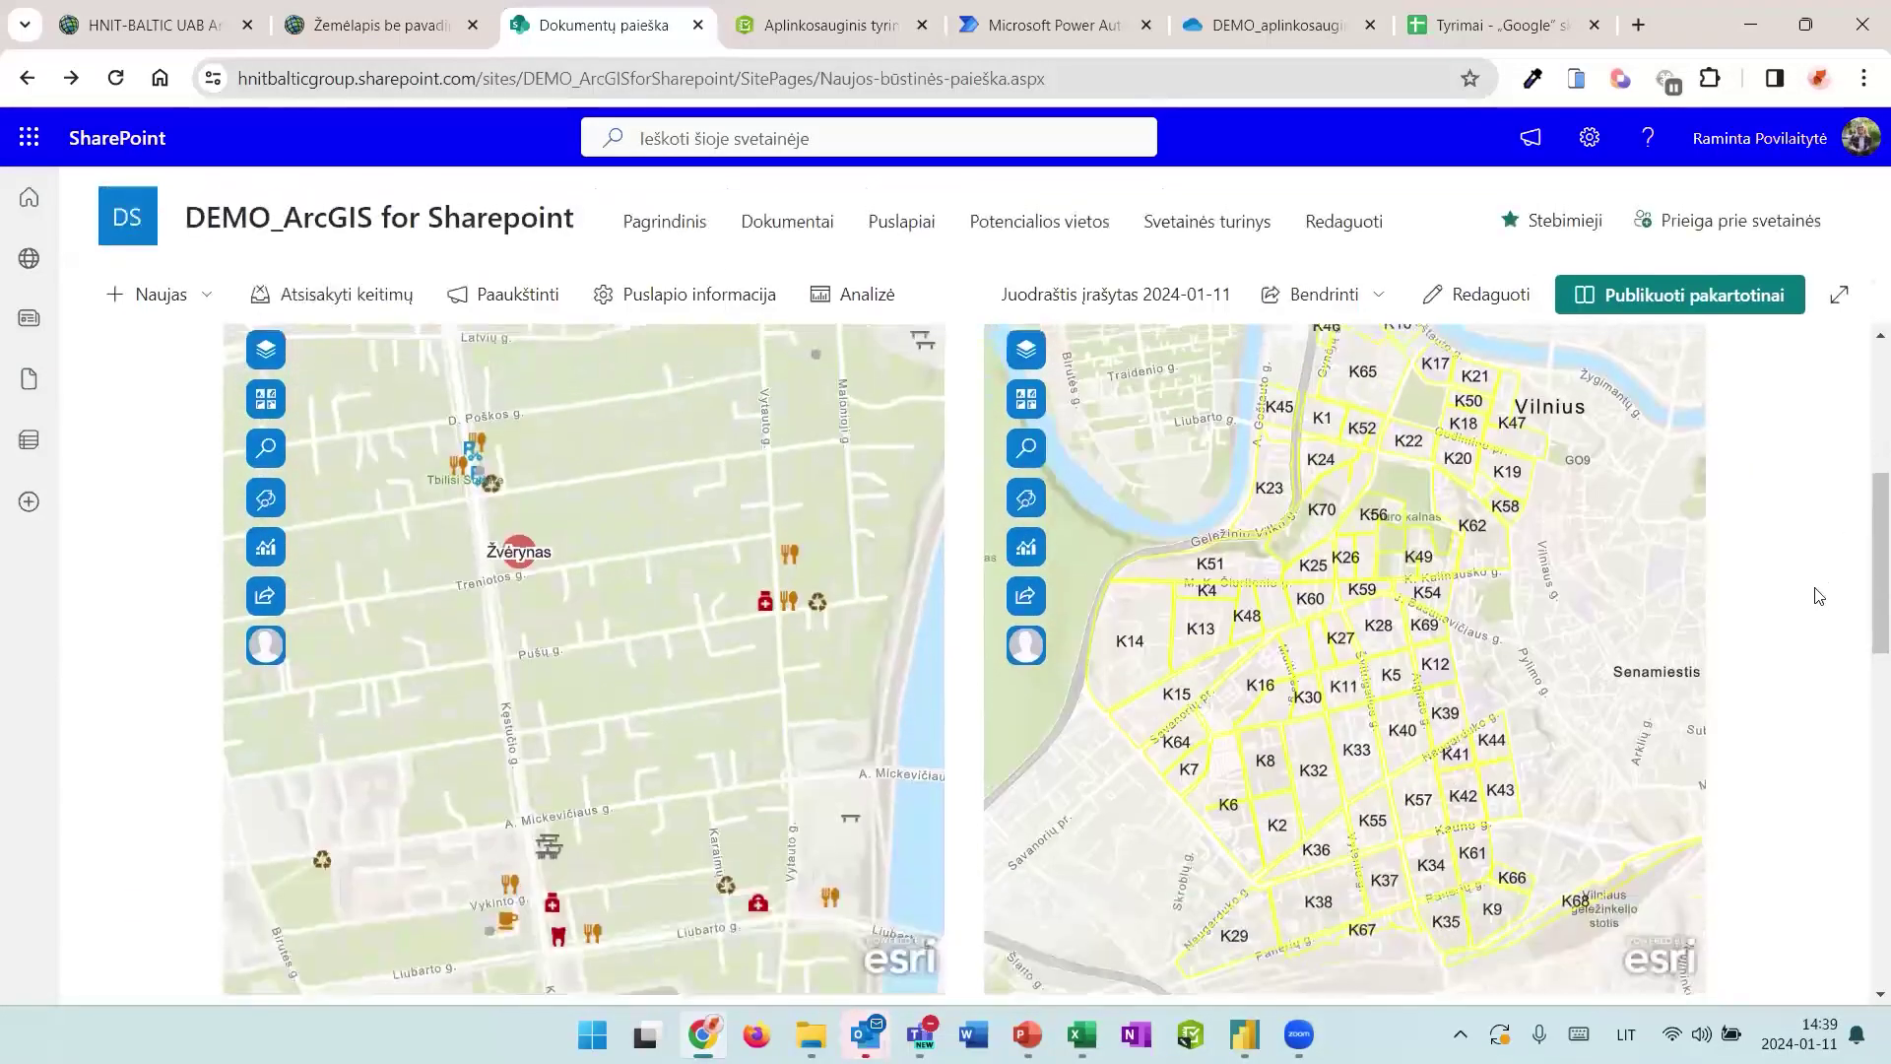
scroll(1821, 611, "down", 2)
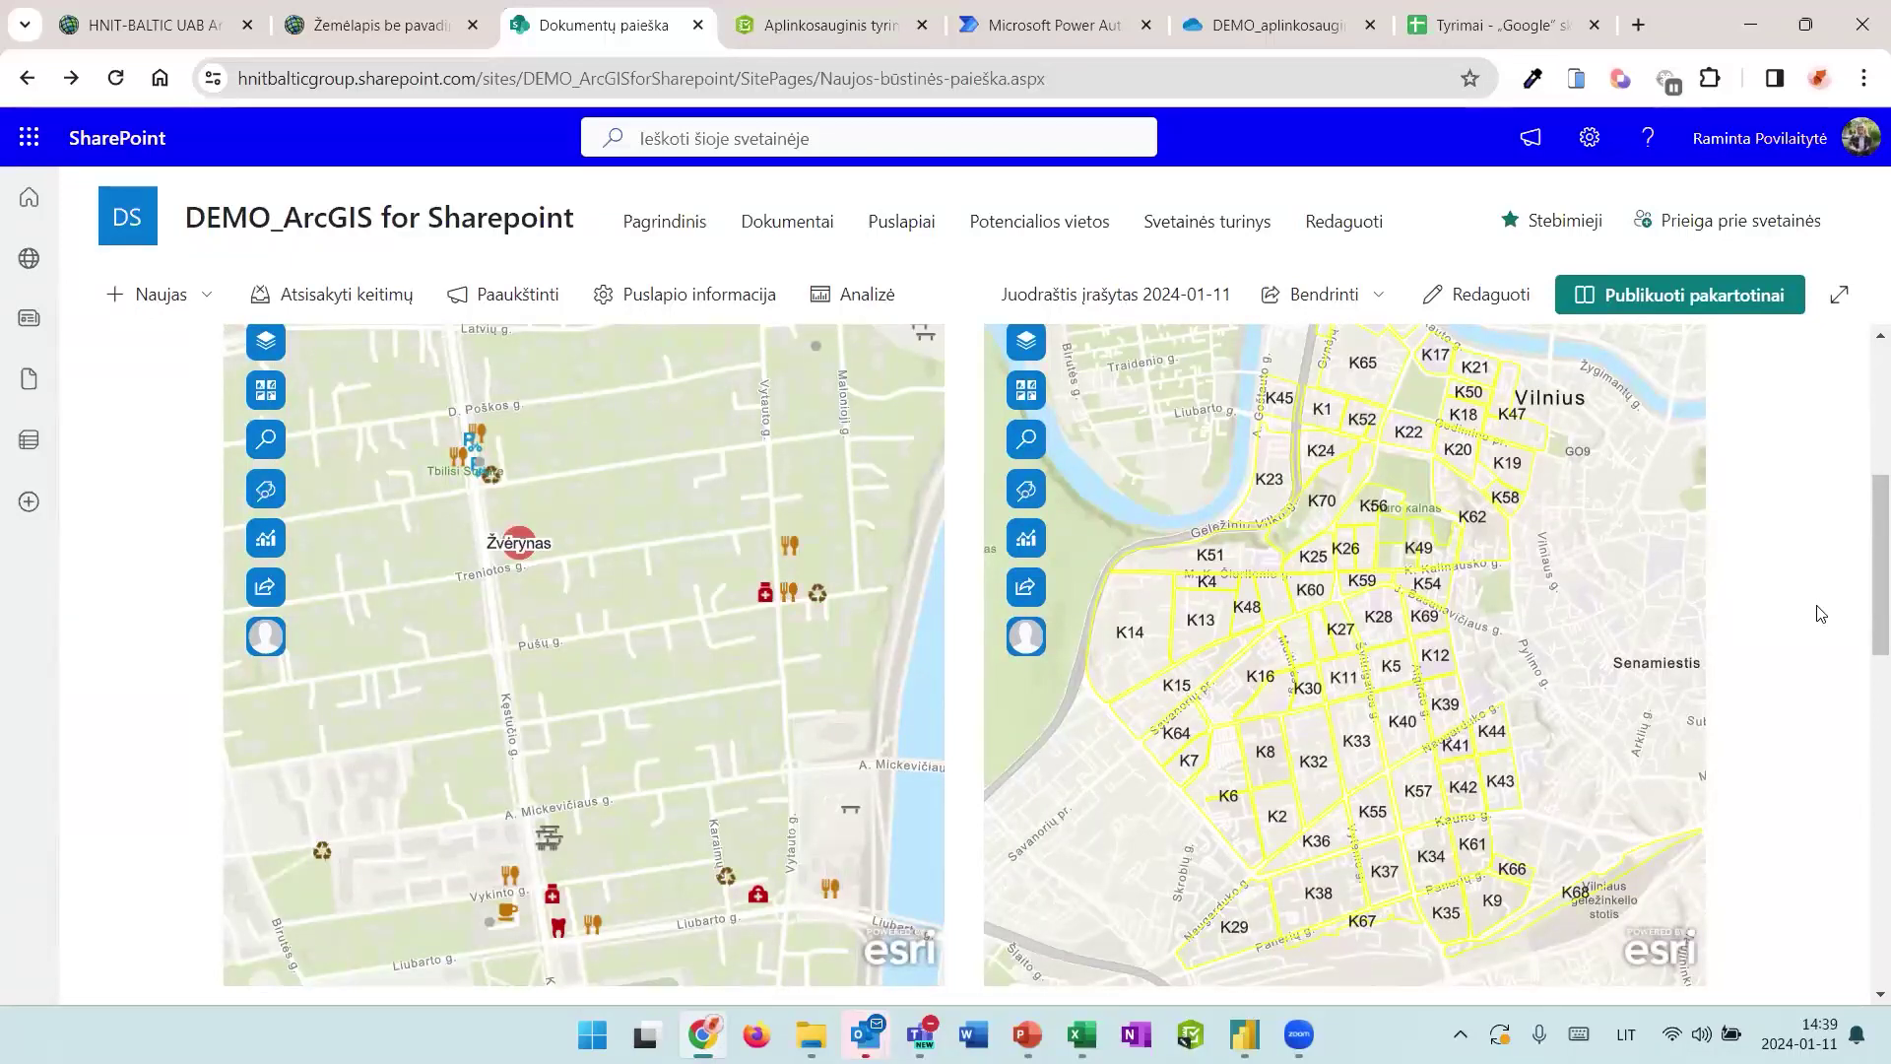
left_click_drag(1553, 531, 1578, 560)
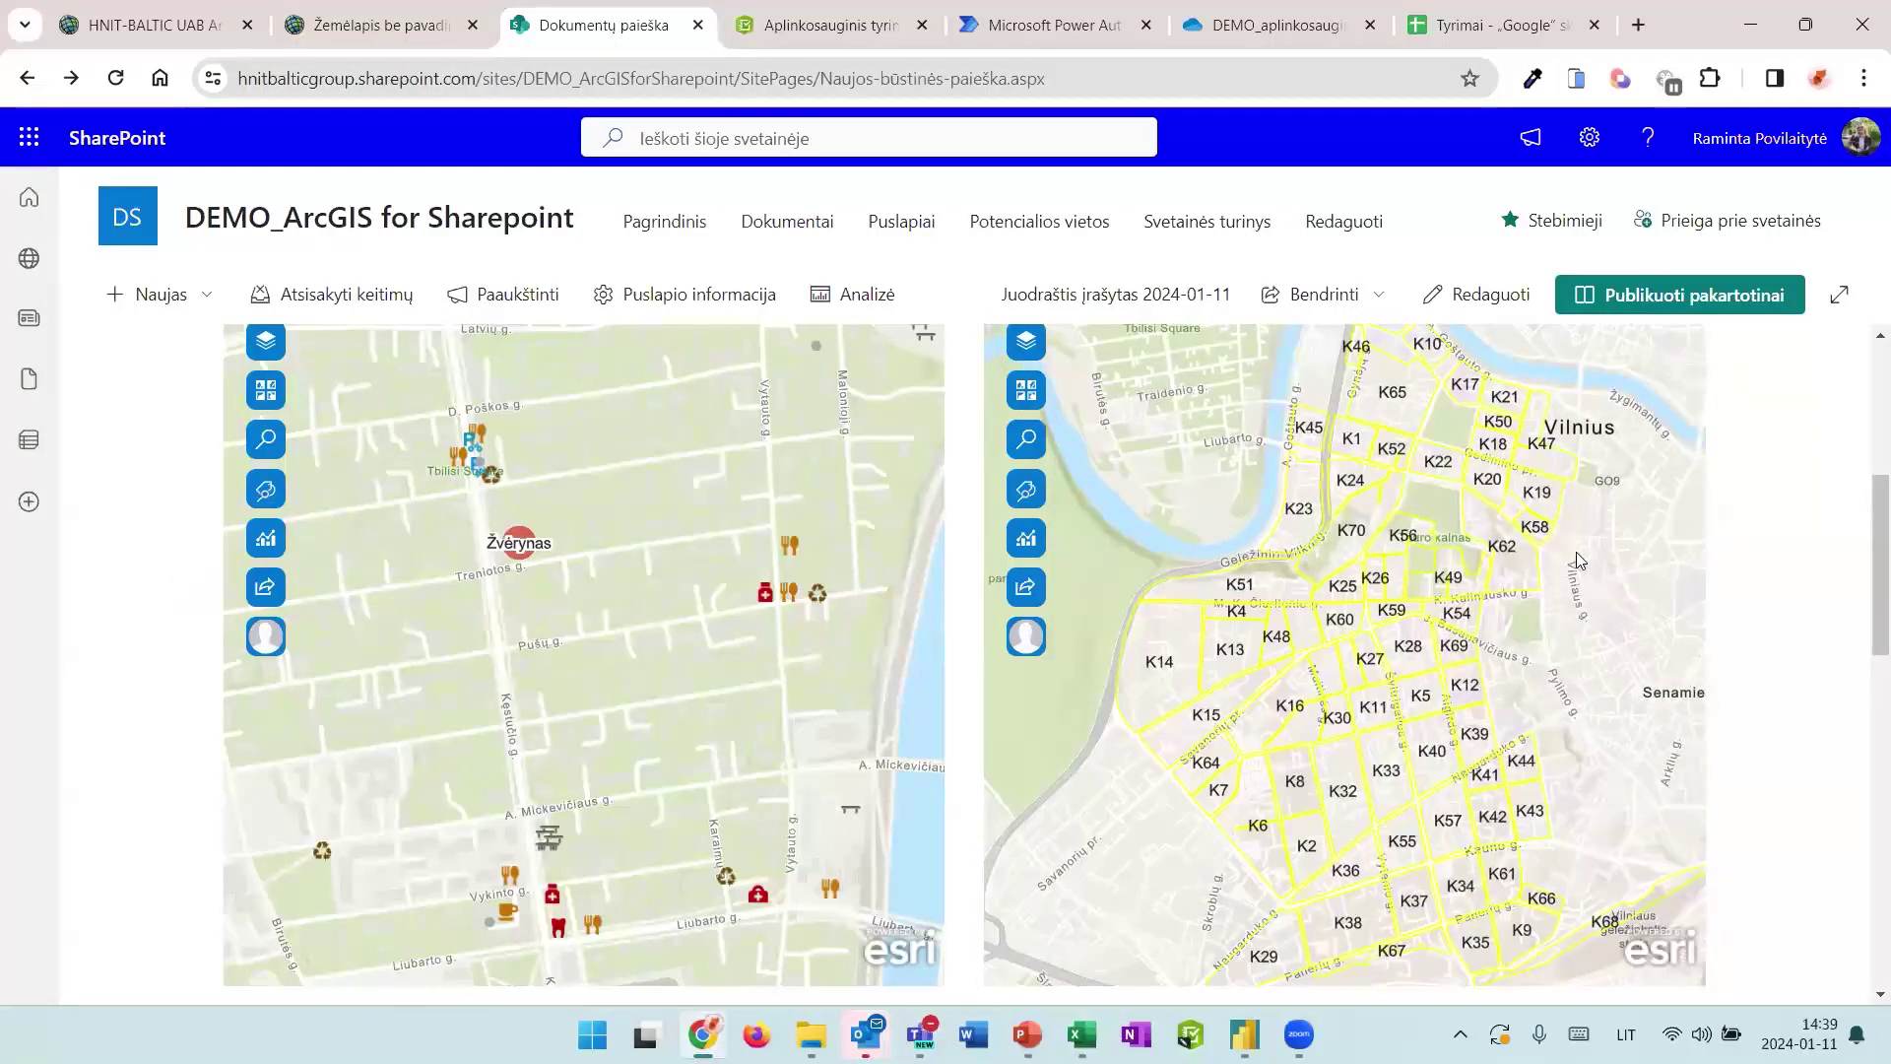
left_click_drag(1863, 571, 1864, 557)
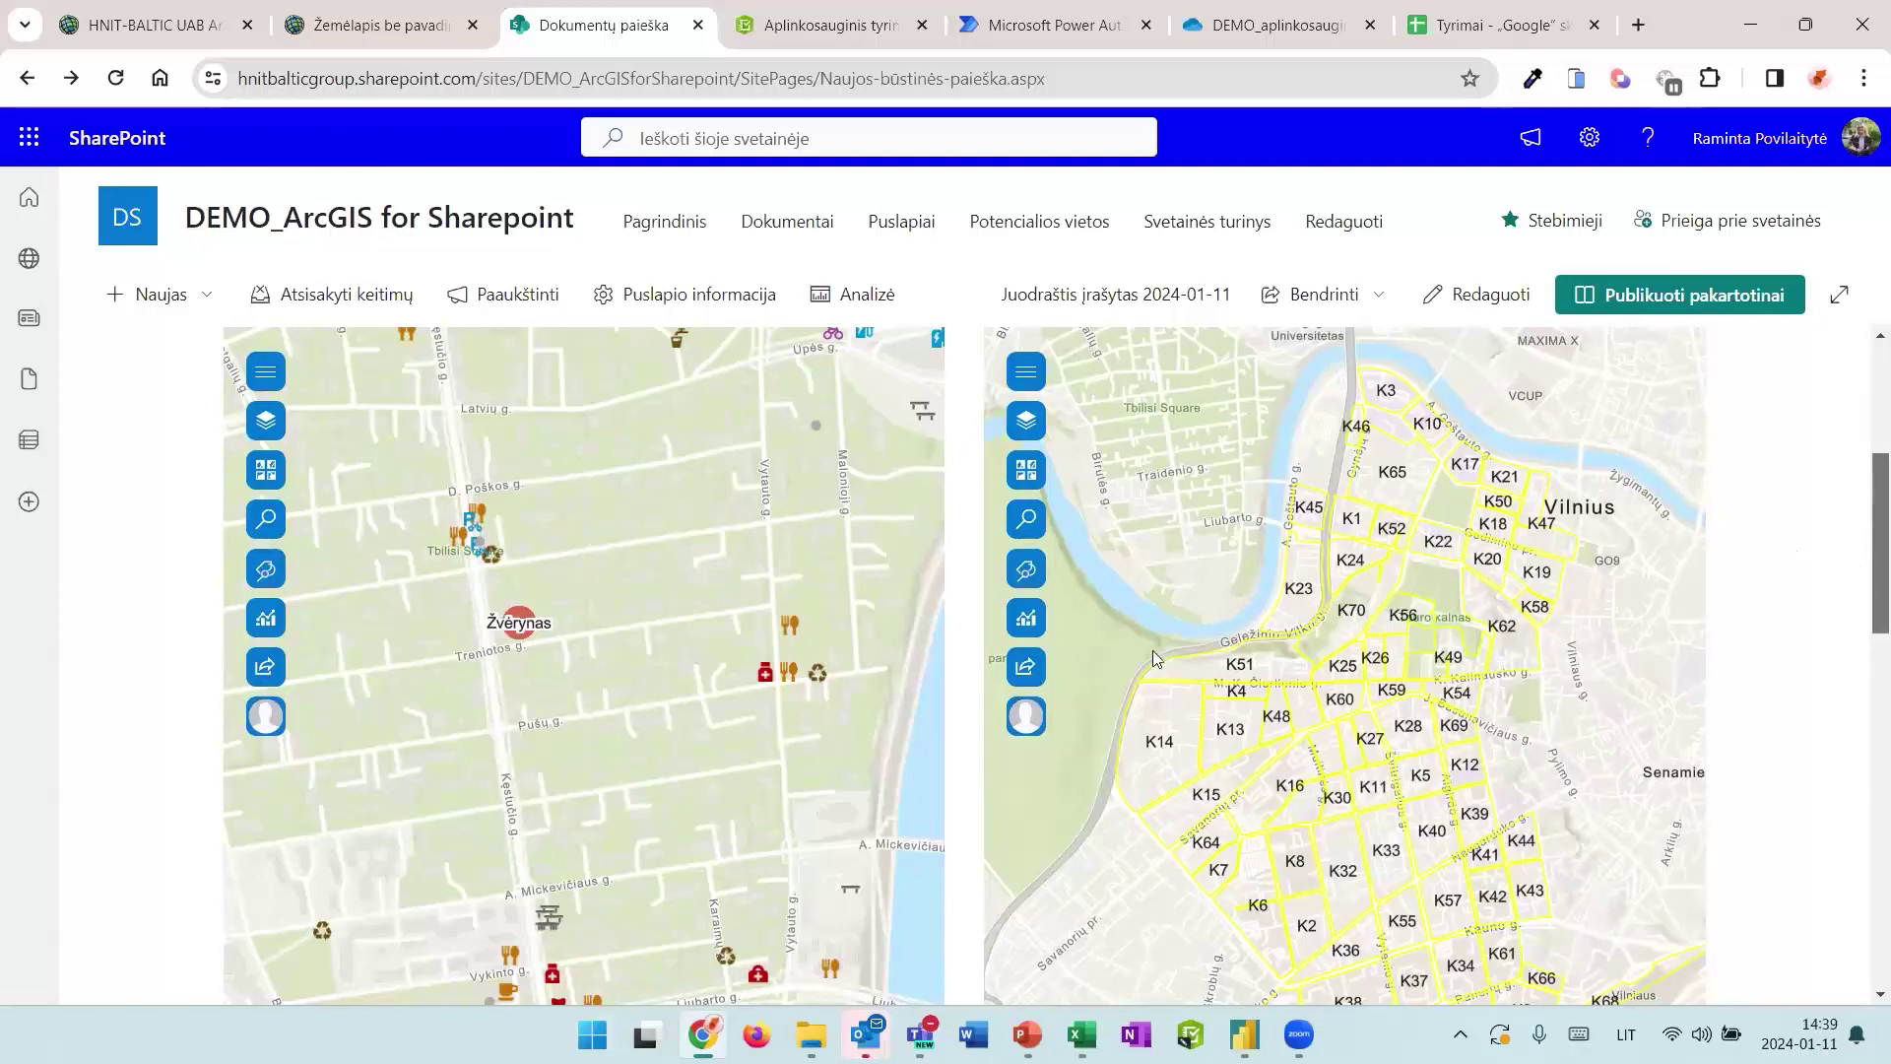
Choose KVARTALO_KODAS as the Kvartalai geotag attribute and show the document libraries for tagging
left_click(1027, 577)
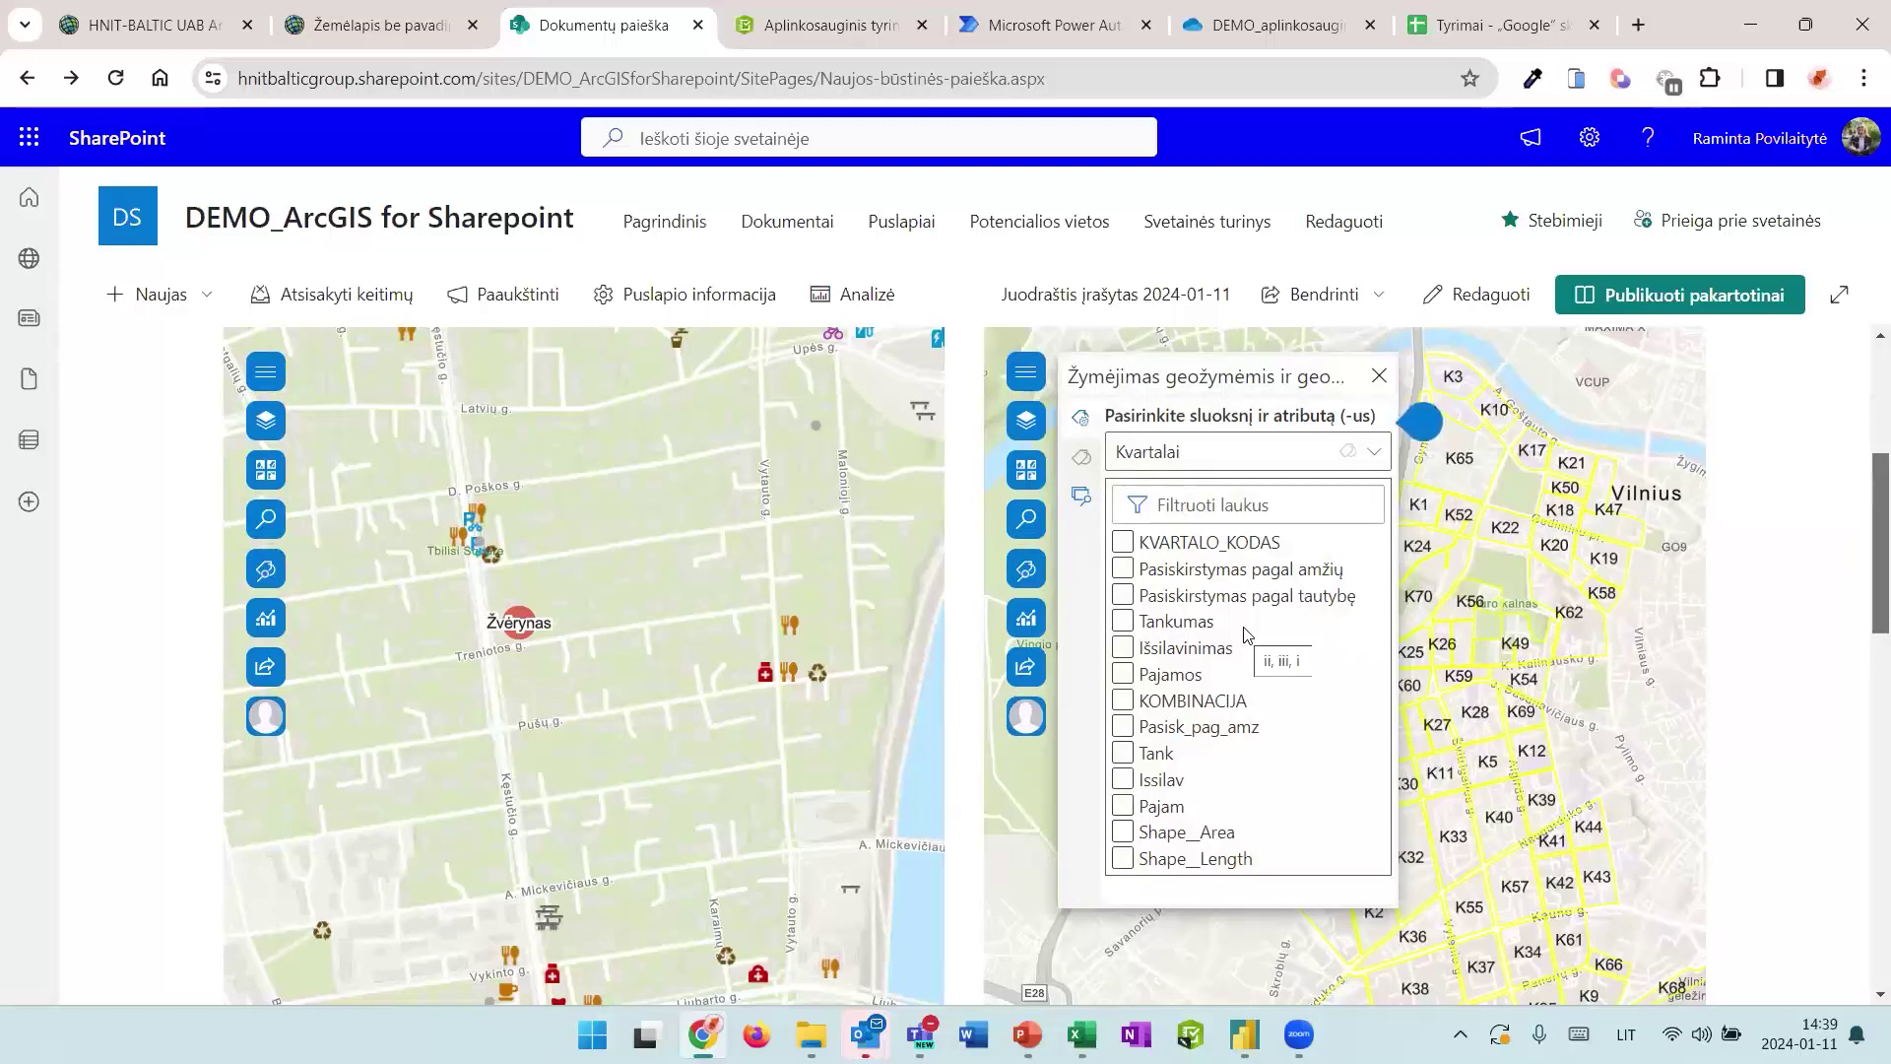
left_click(1124, 543)
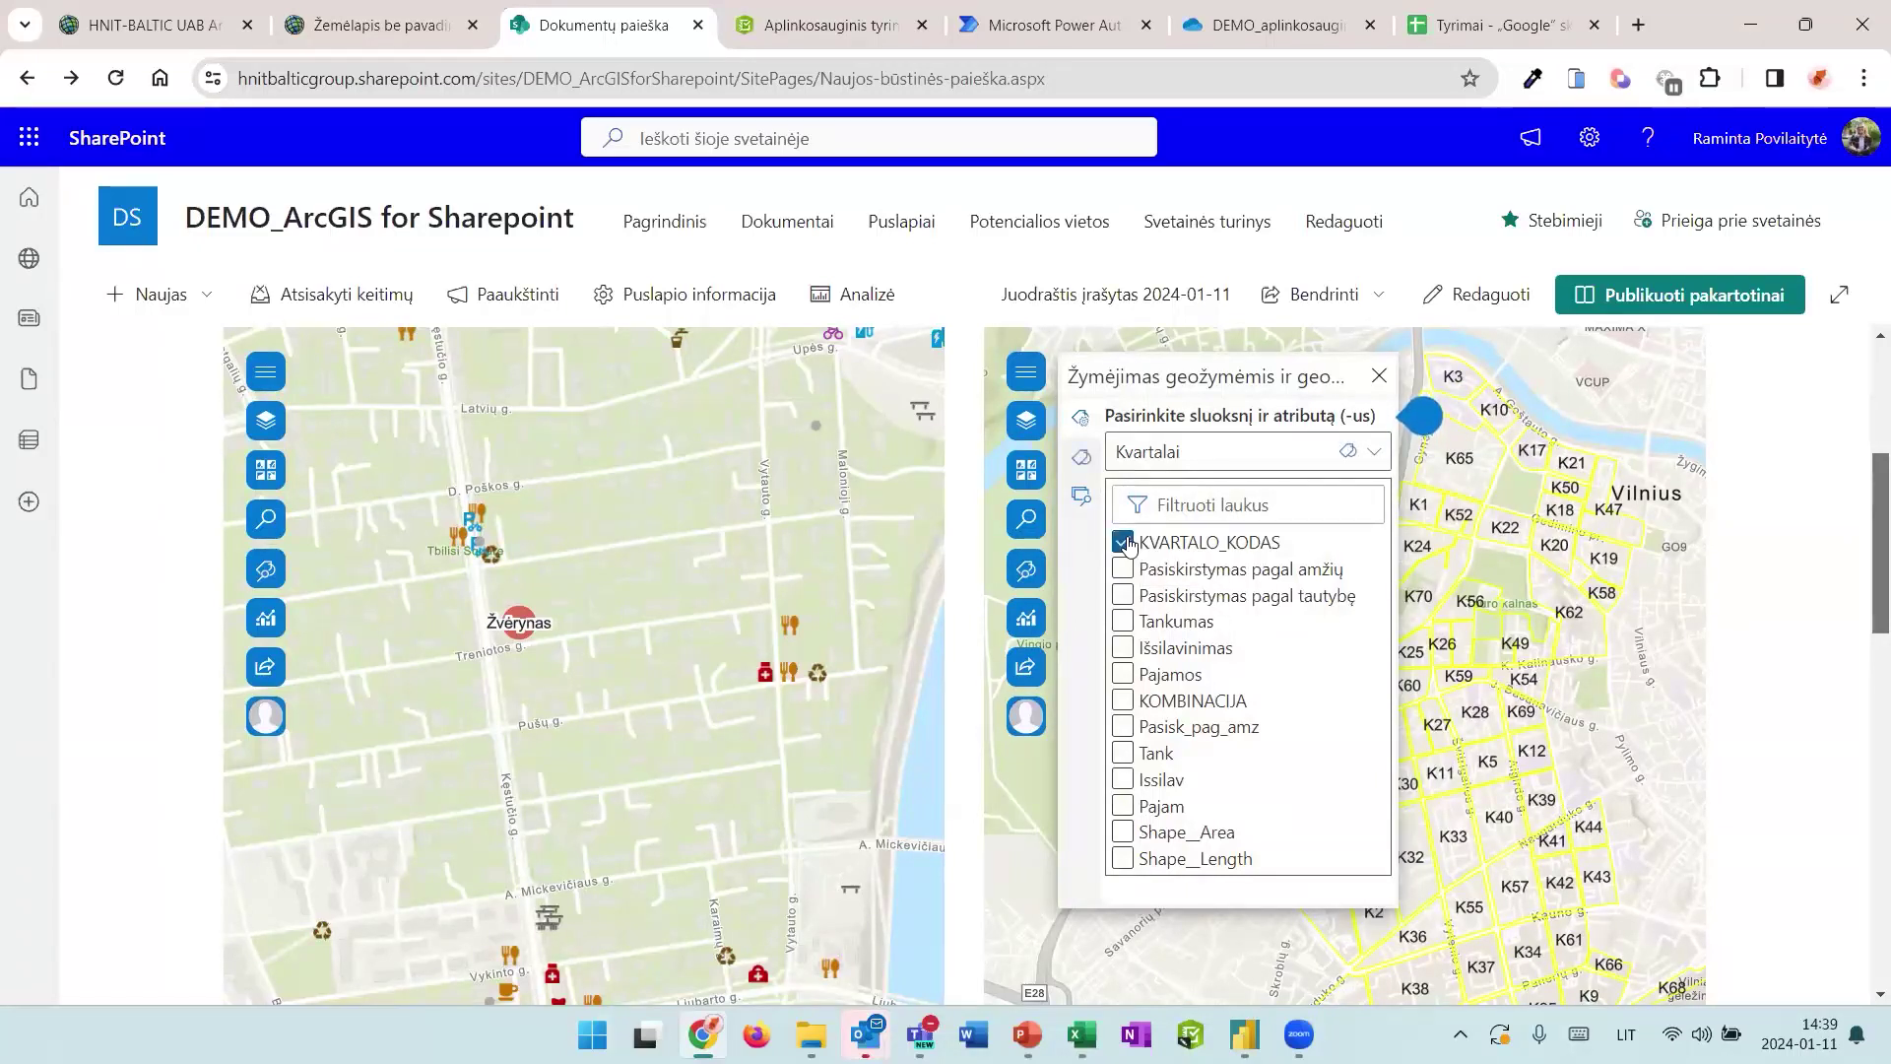
left_click(1083, 460)
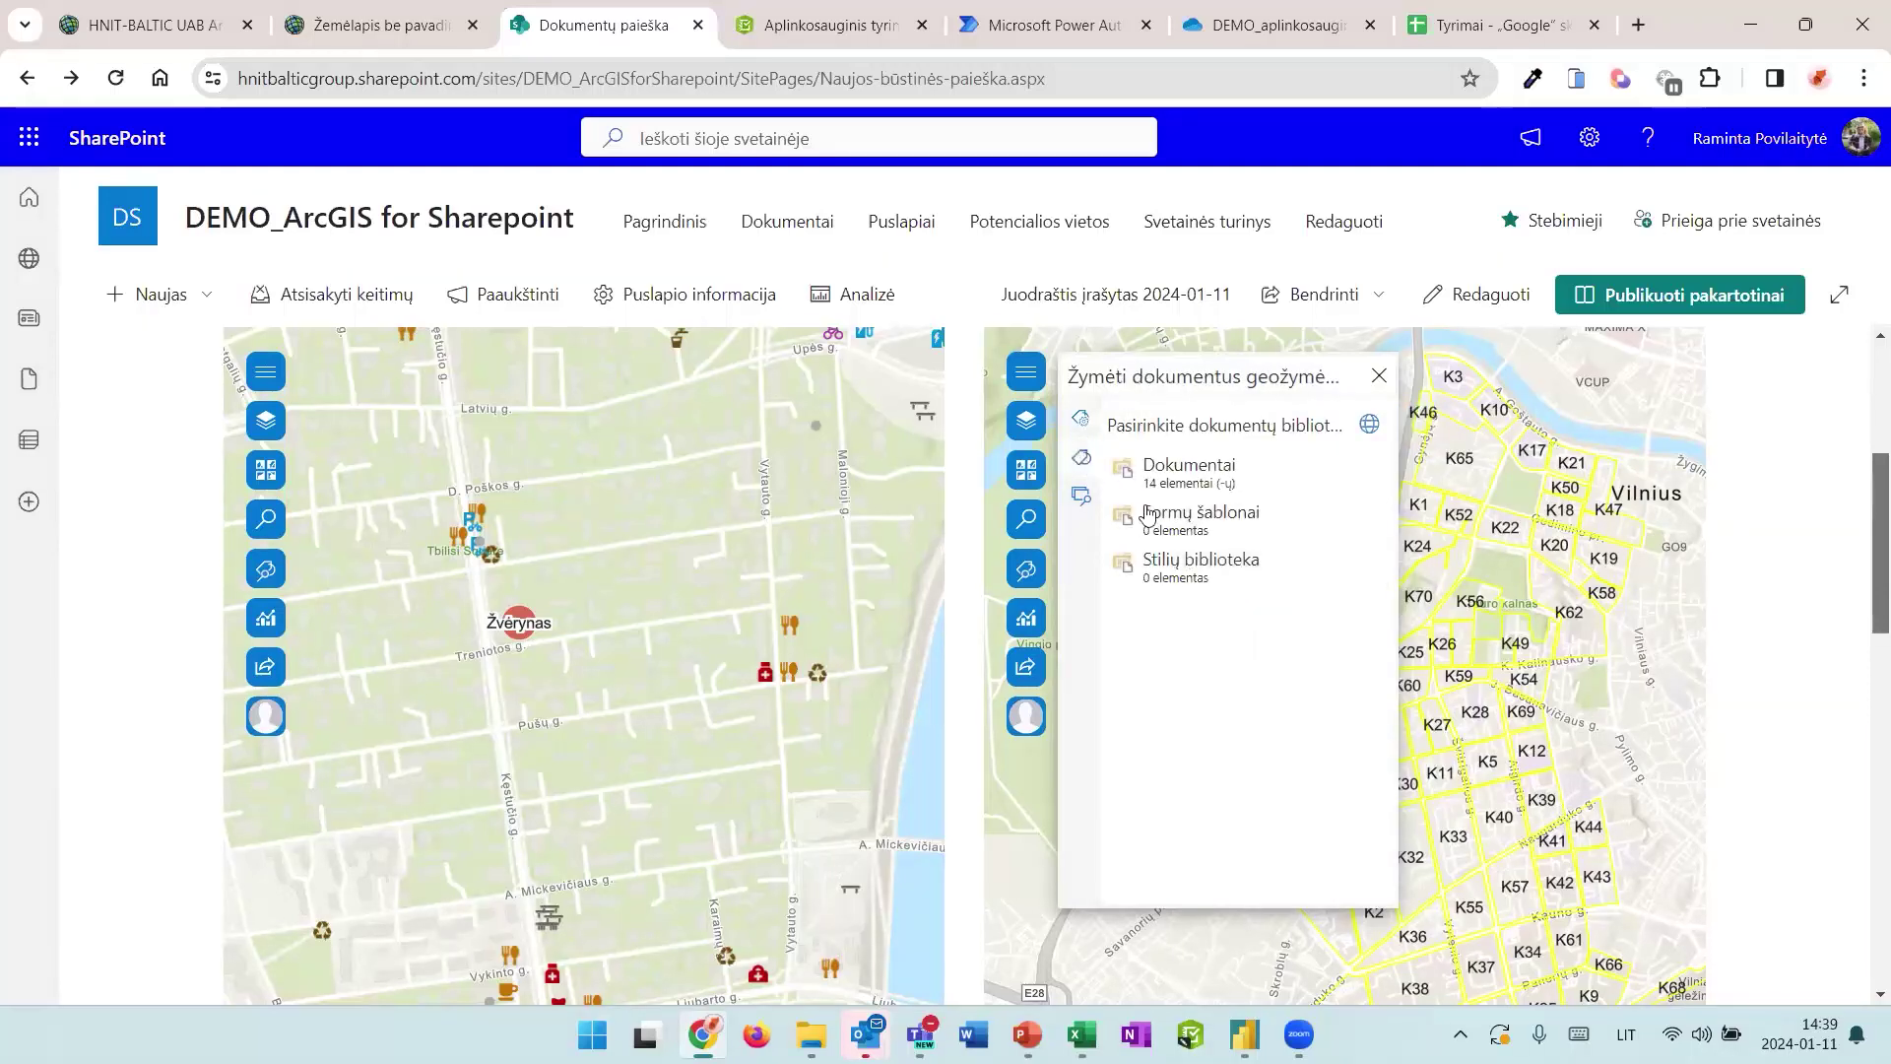
Select dok3.csv and skaic2.xlsx in Dokumentai and geotag them to district K38
left_click(1186, 481)
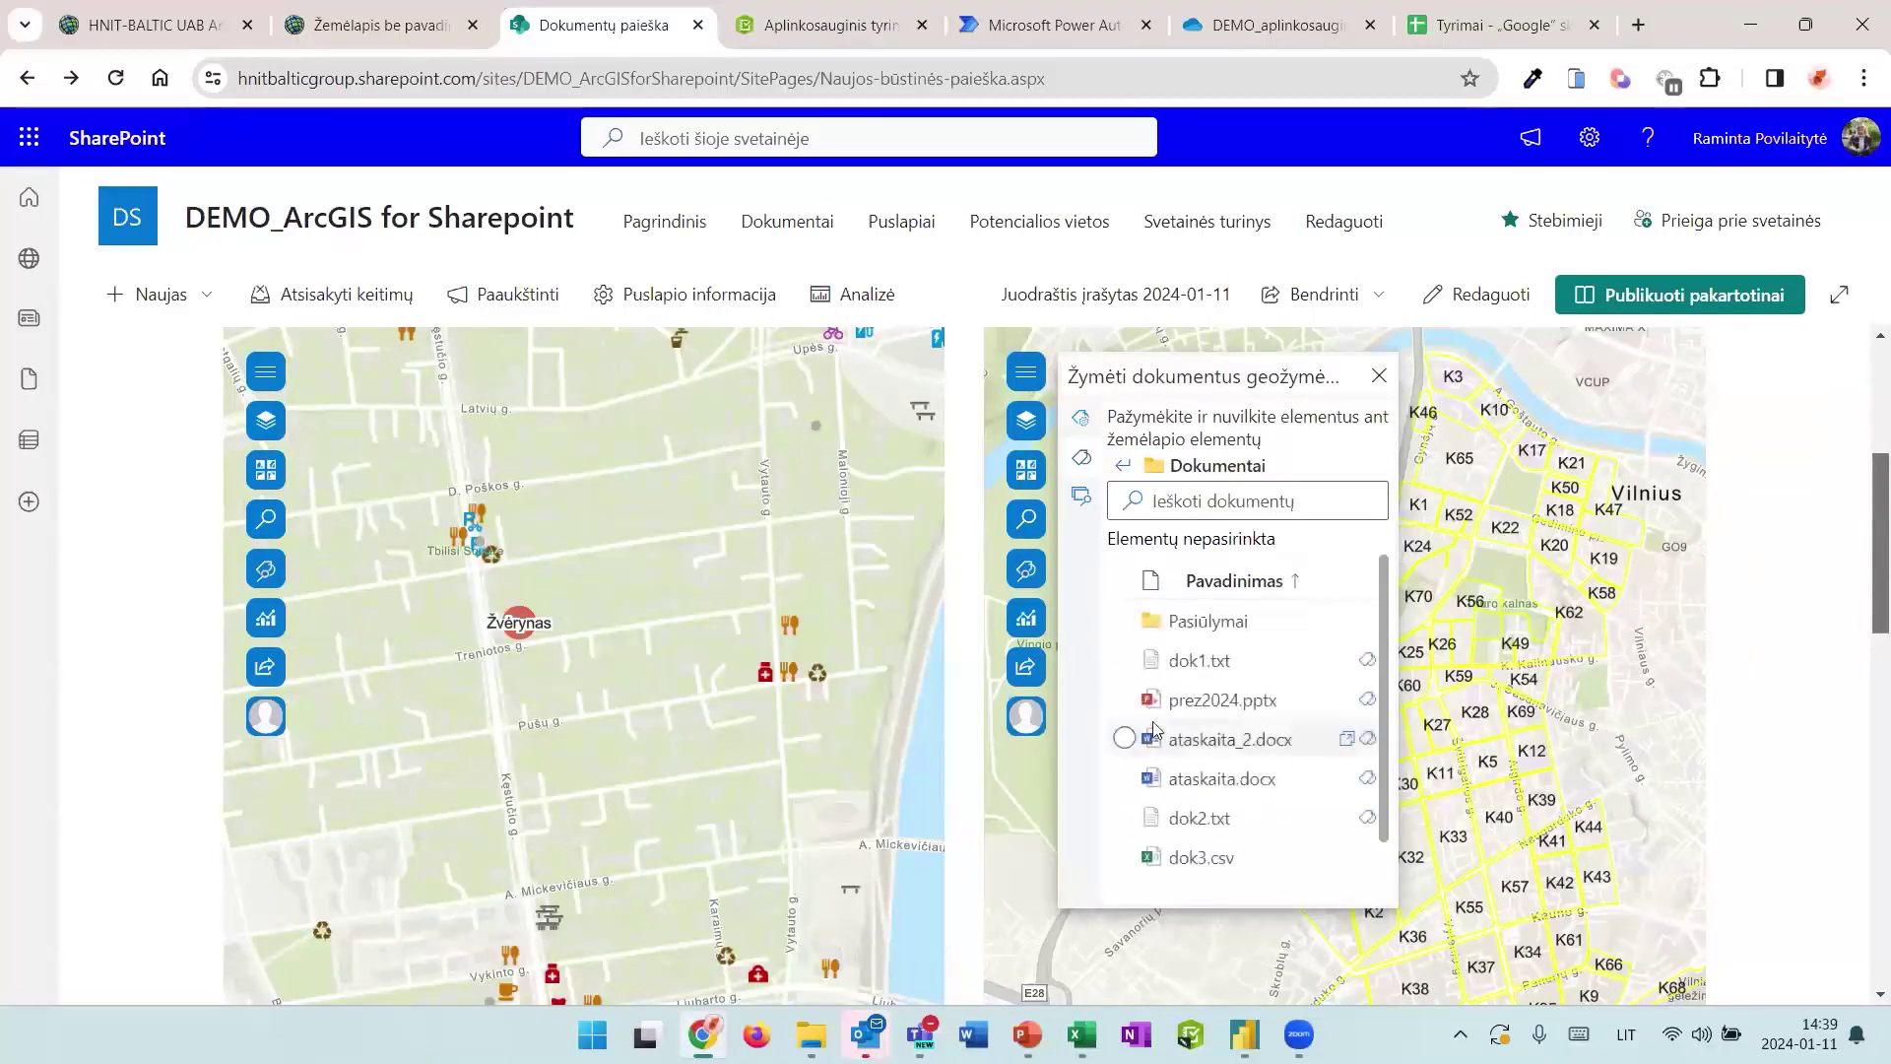
scroll(1155, 729, "down", 2)
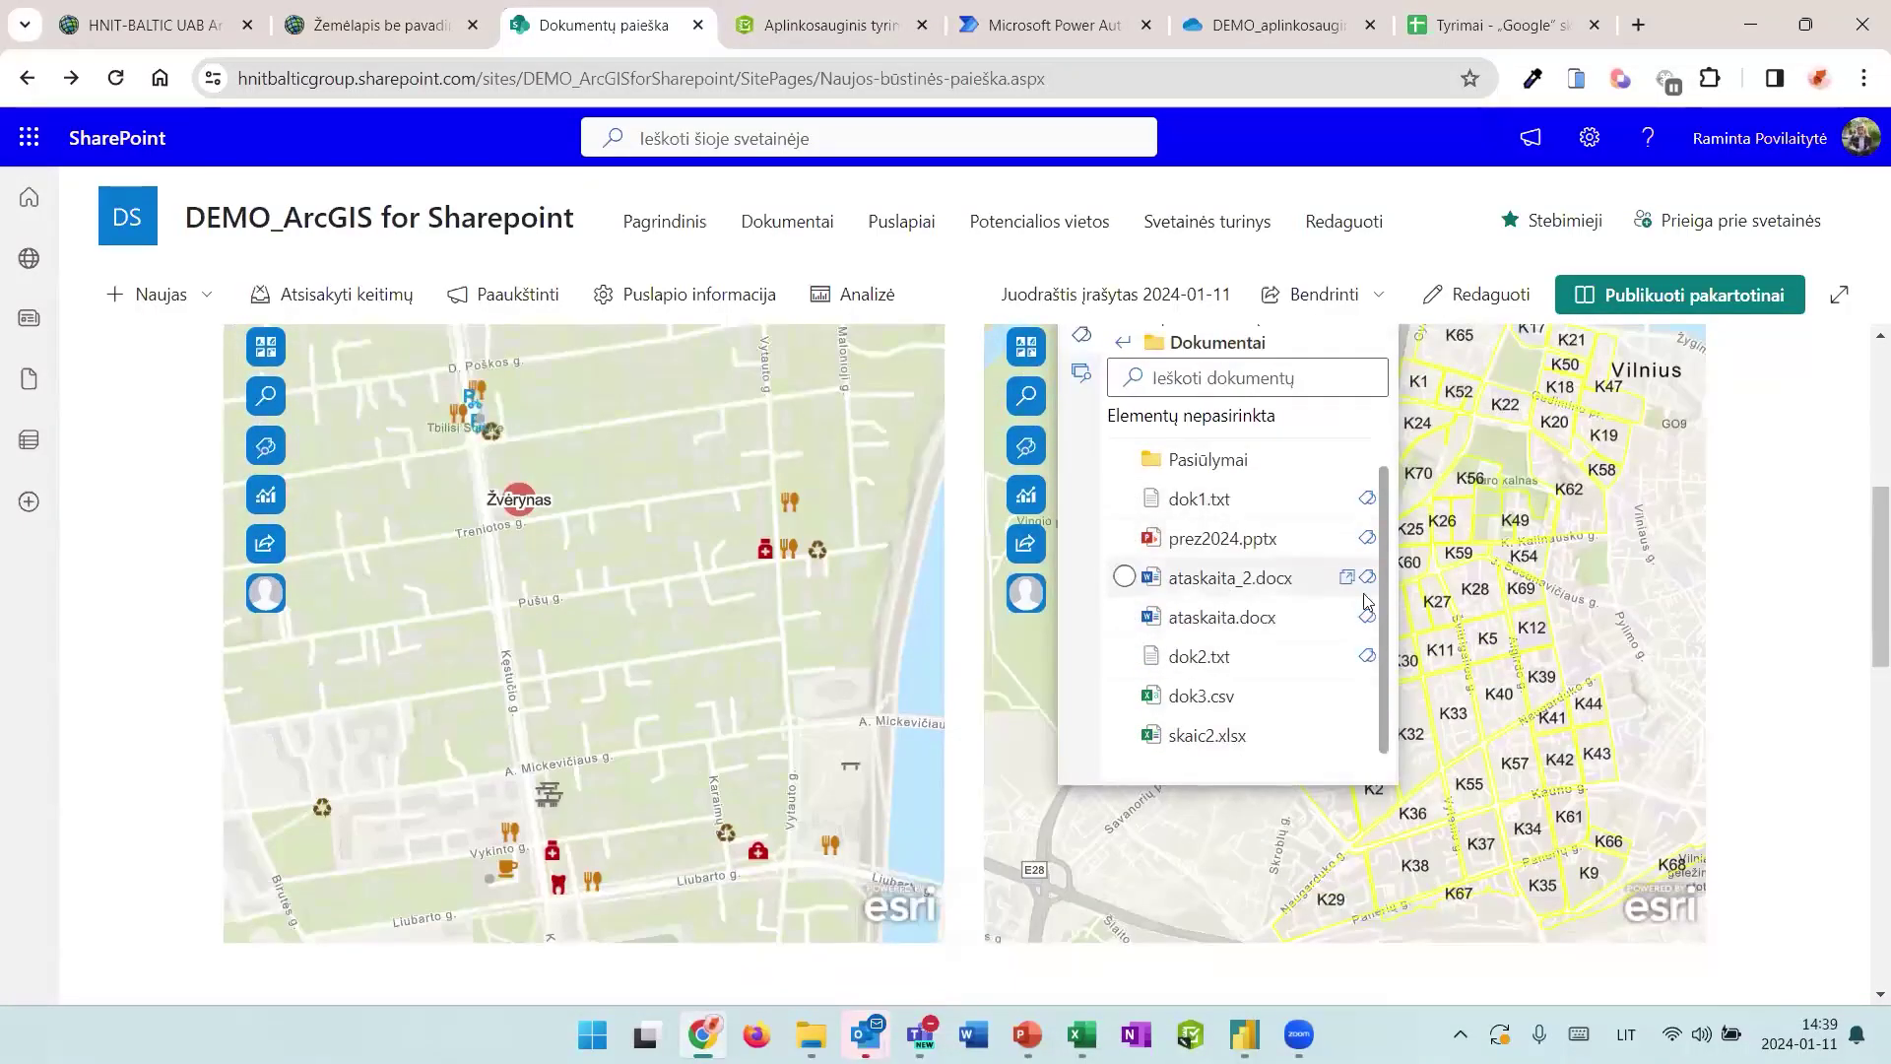
left_click(1124, 695)
left_click(1124, 735)
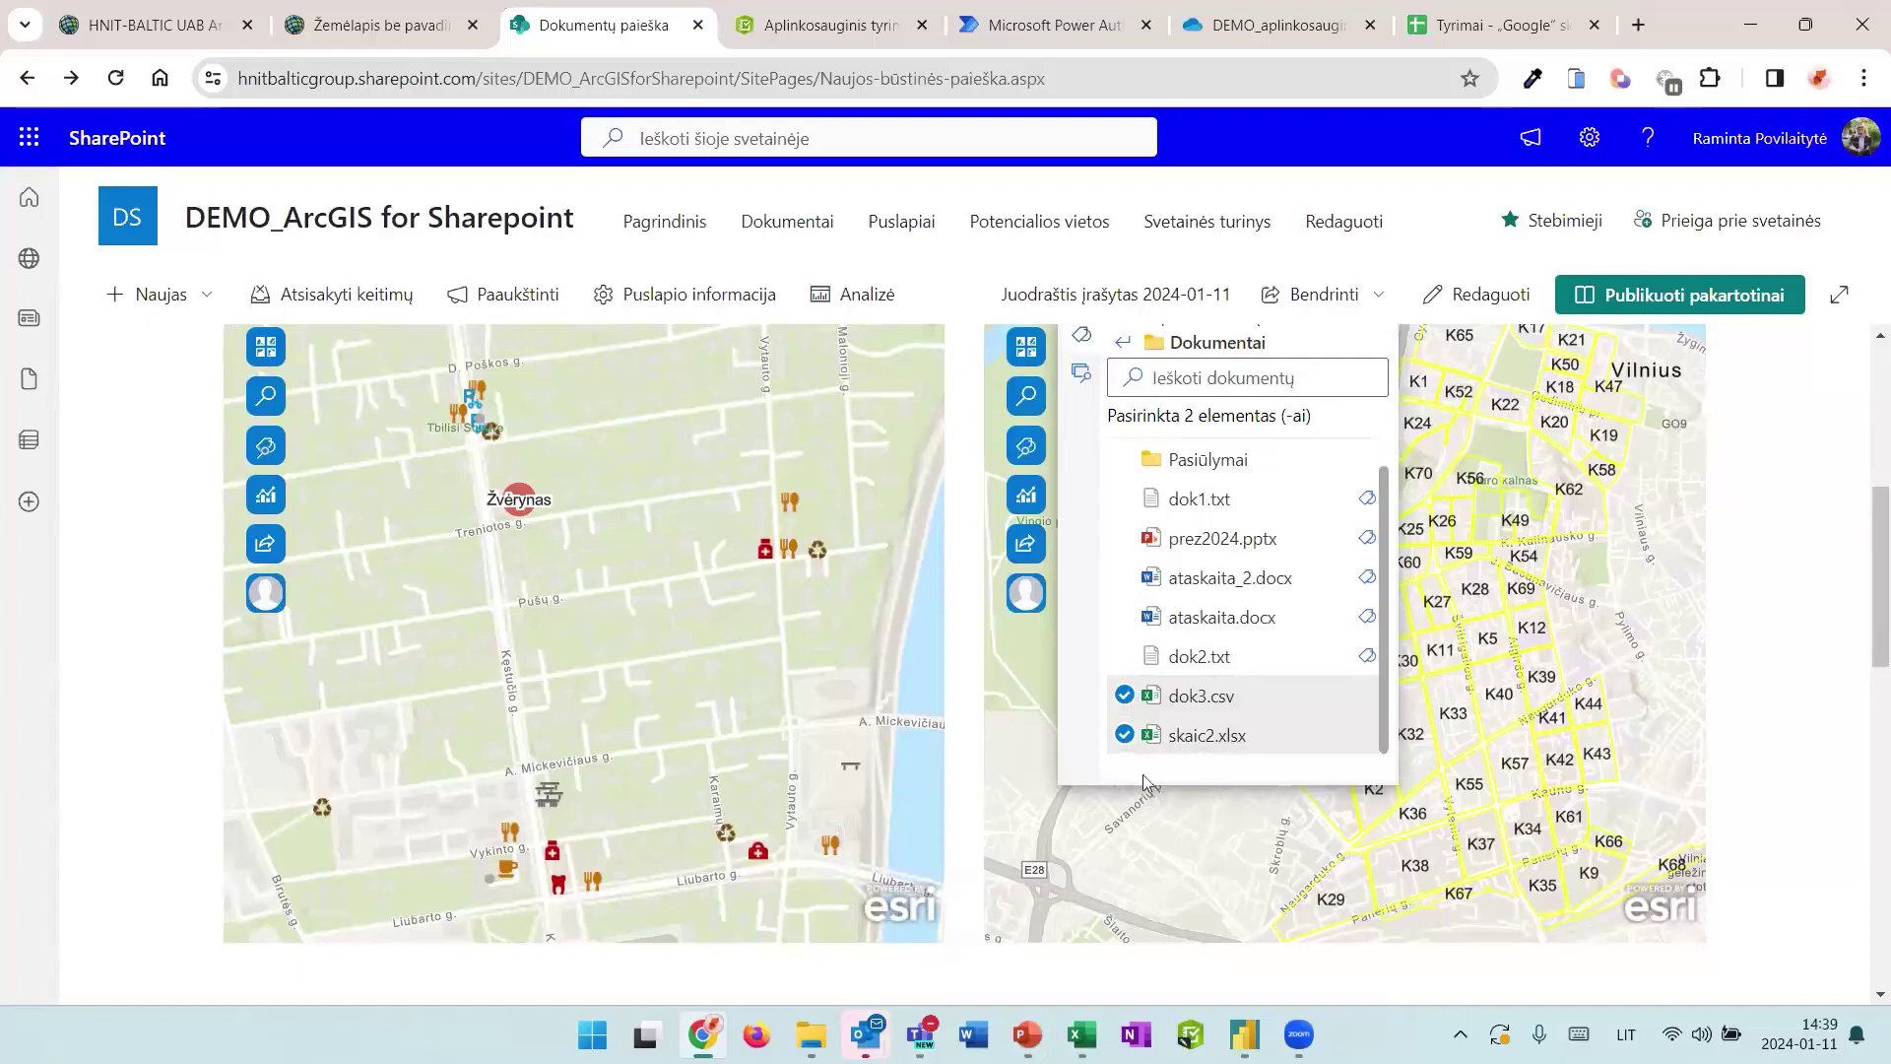
left_click(1430, 881)
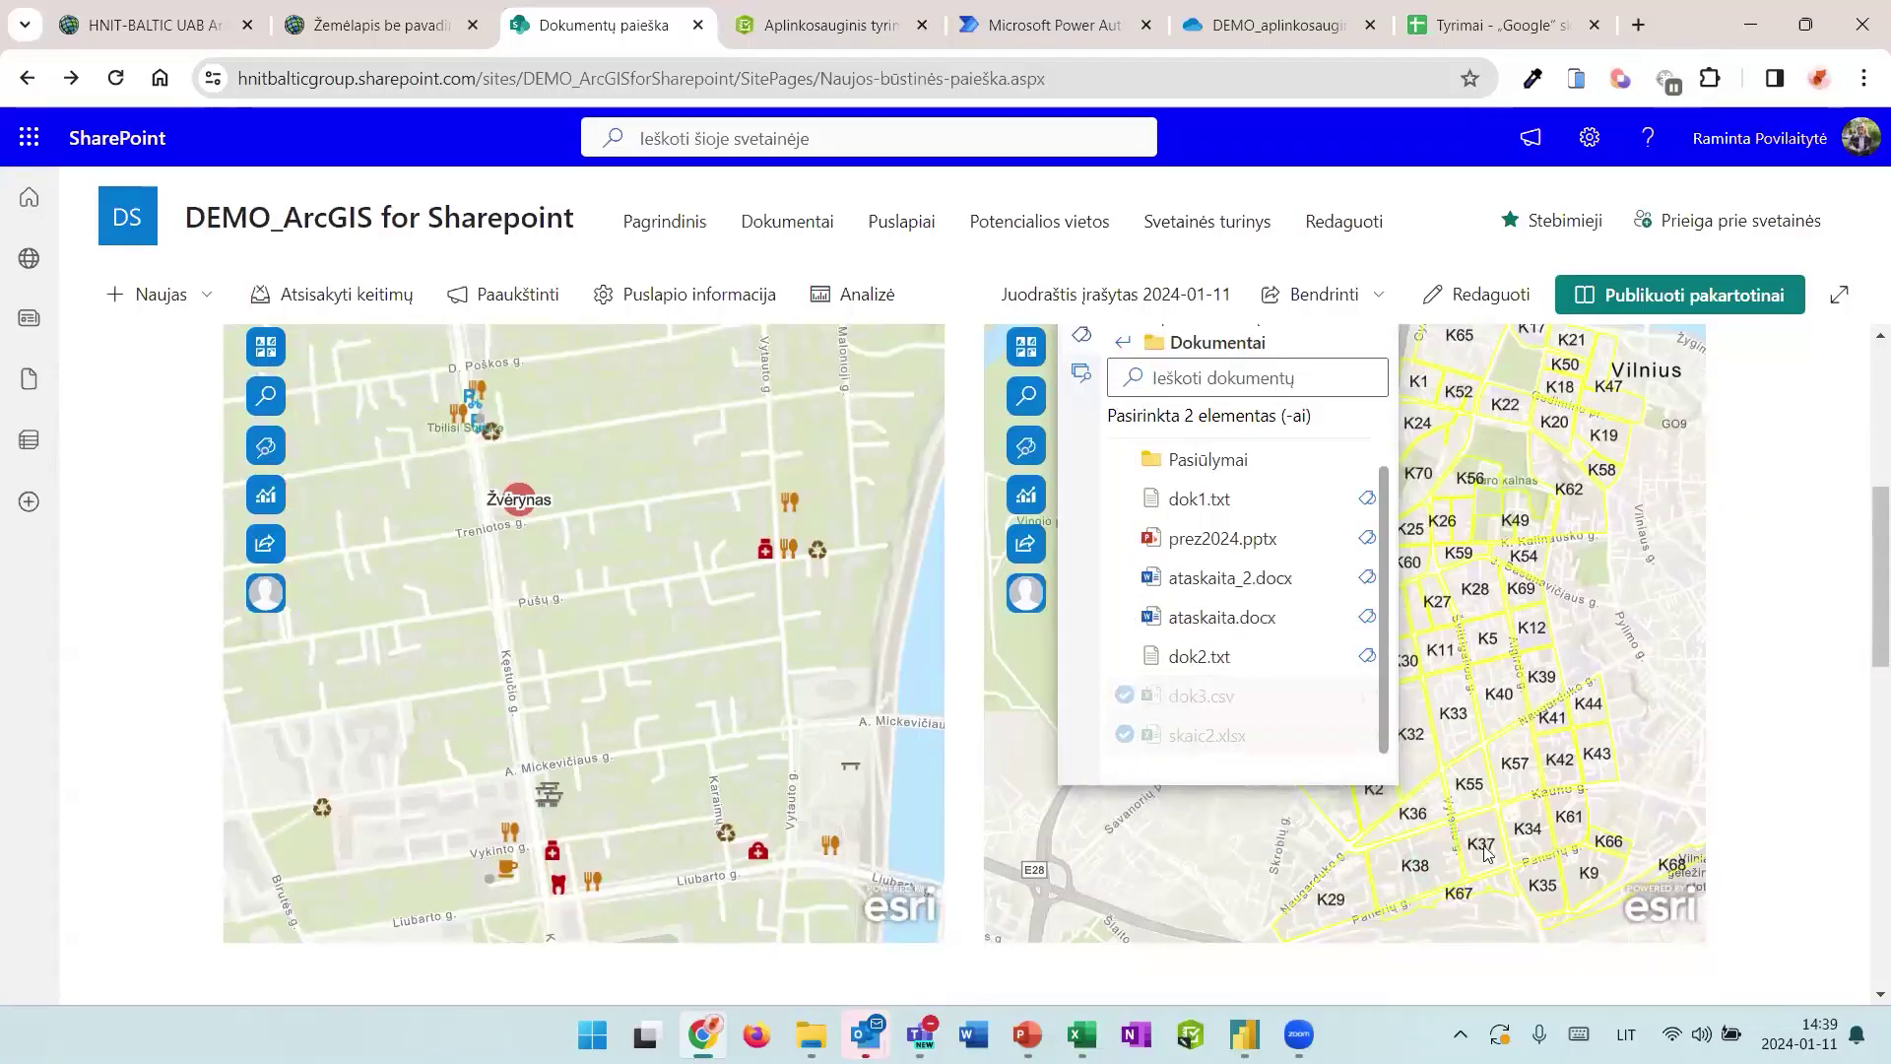
left_click_drag(1182, 702, 1608, 851)
scroll(1770, 801, "up", 1)
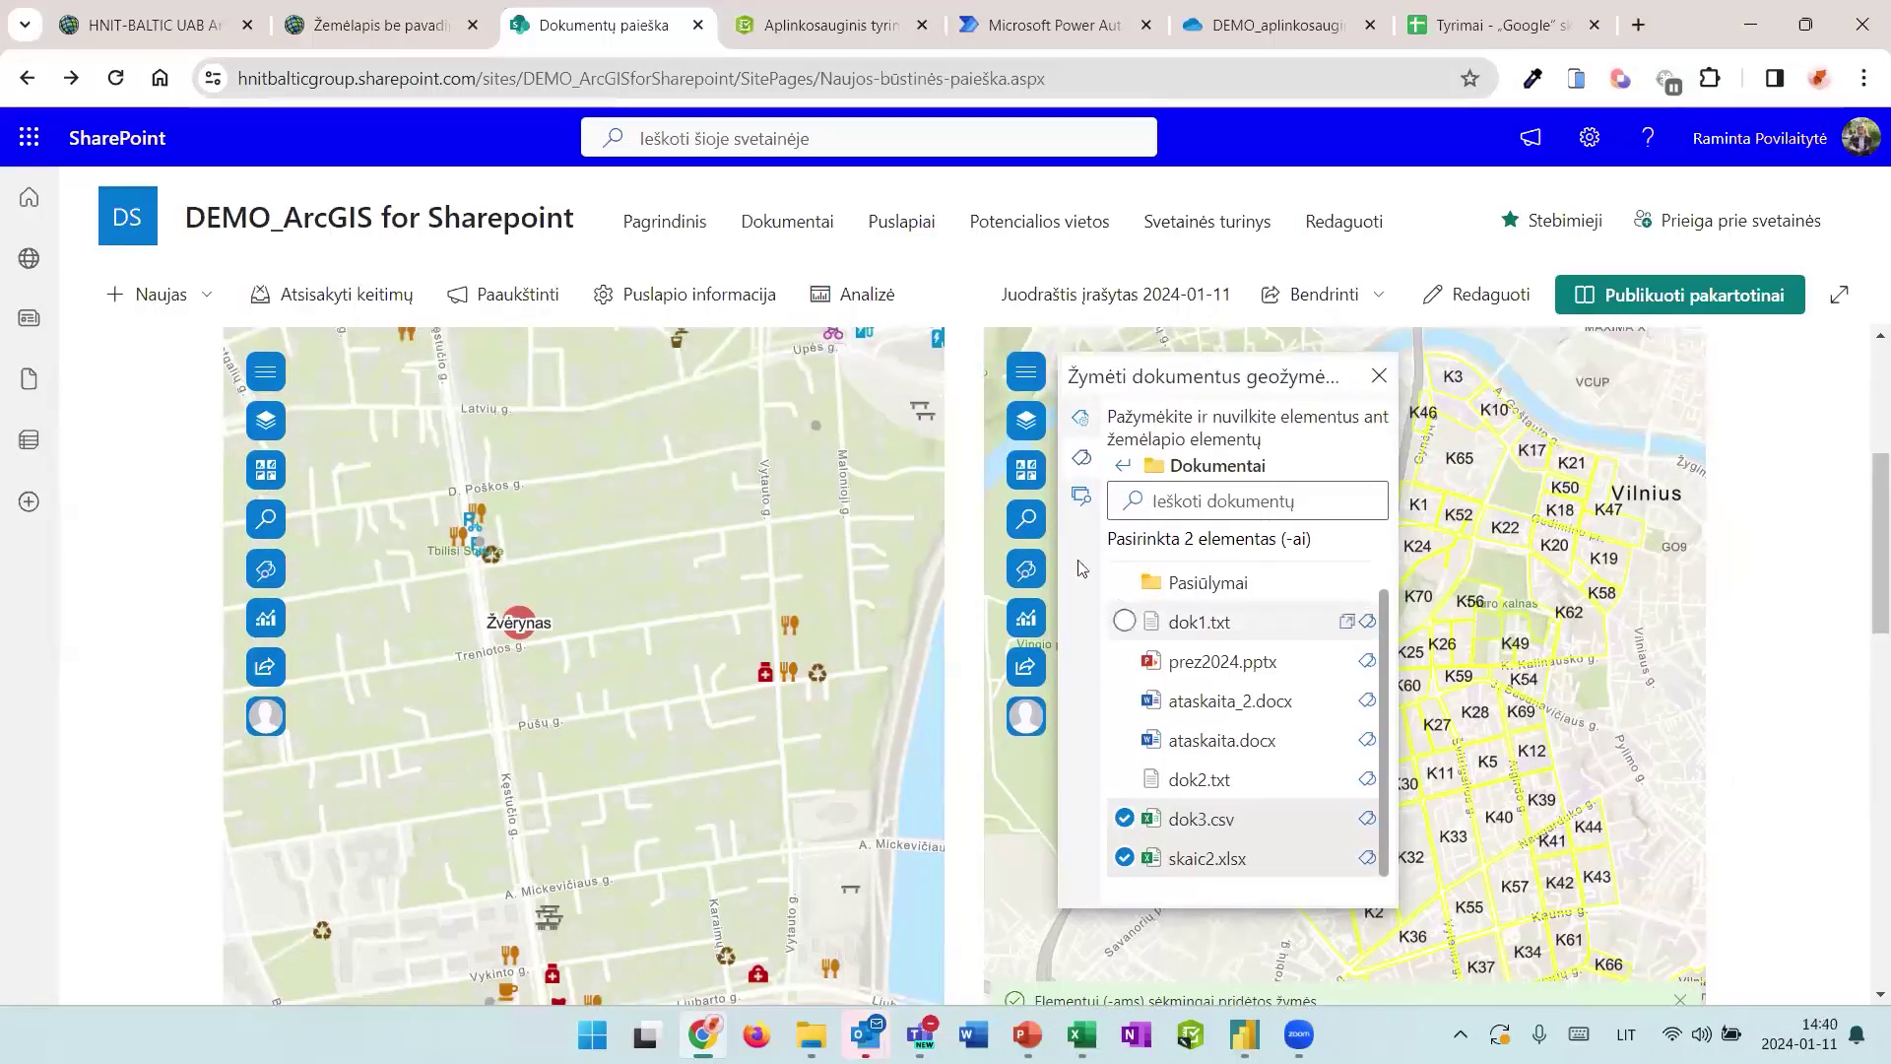
Search documents by location on the Dokumentų geopaieška map by selecting district K22
left_click(1040, 523)
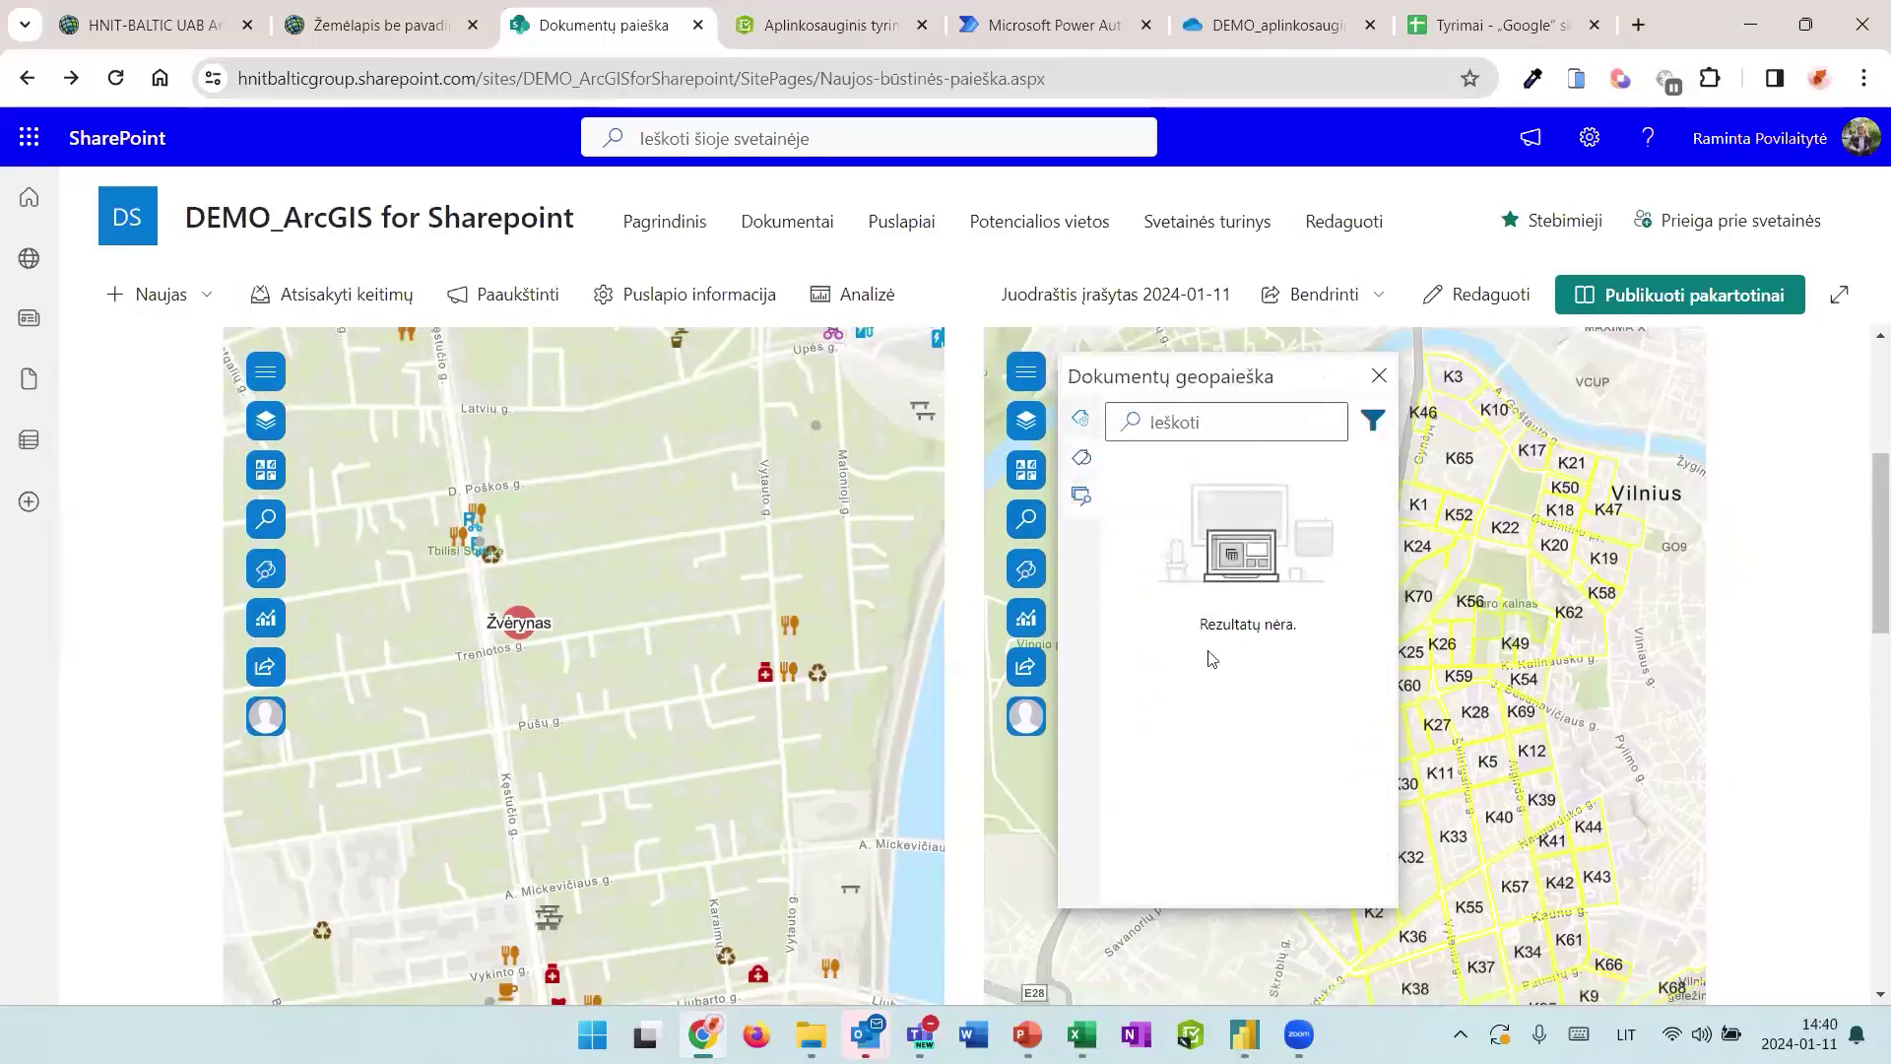
left_click_drag(1626, 719, 1658, 739)
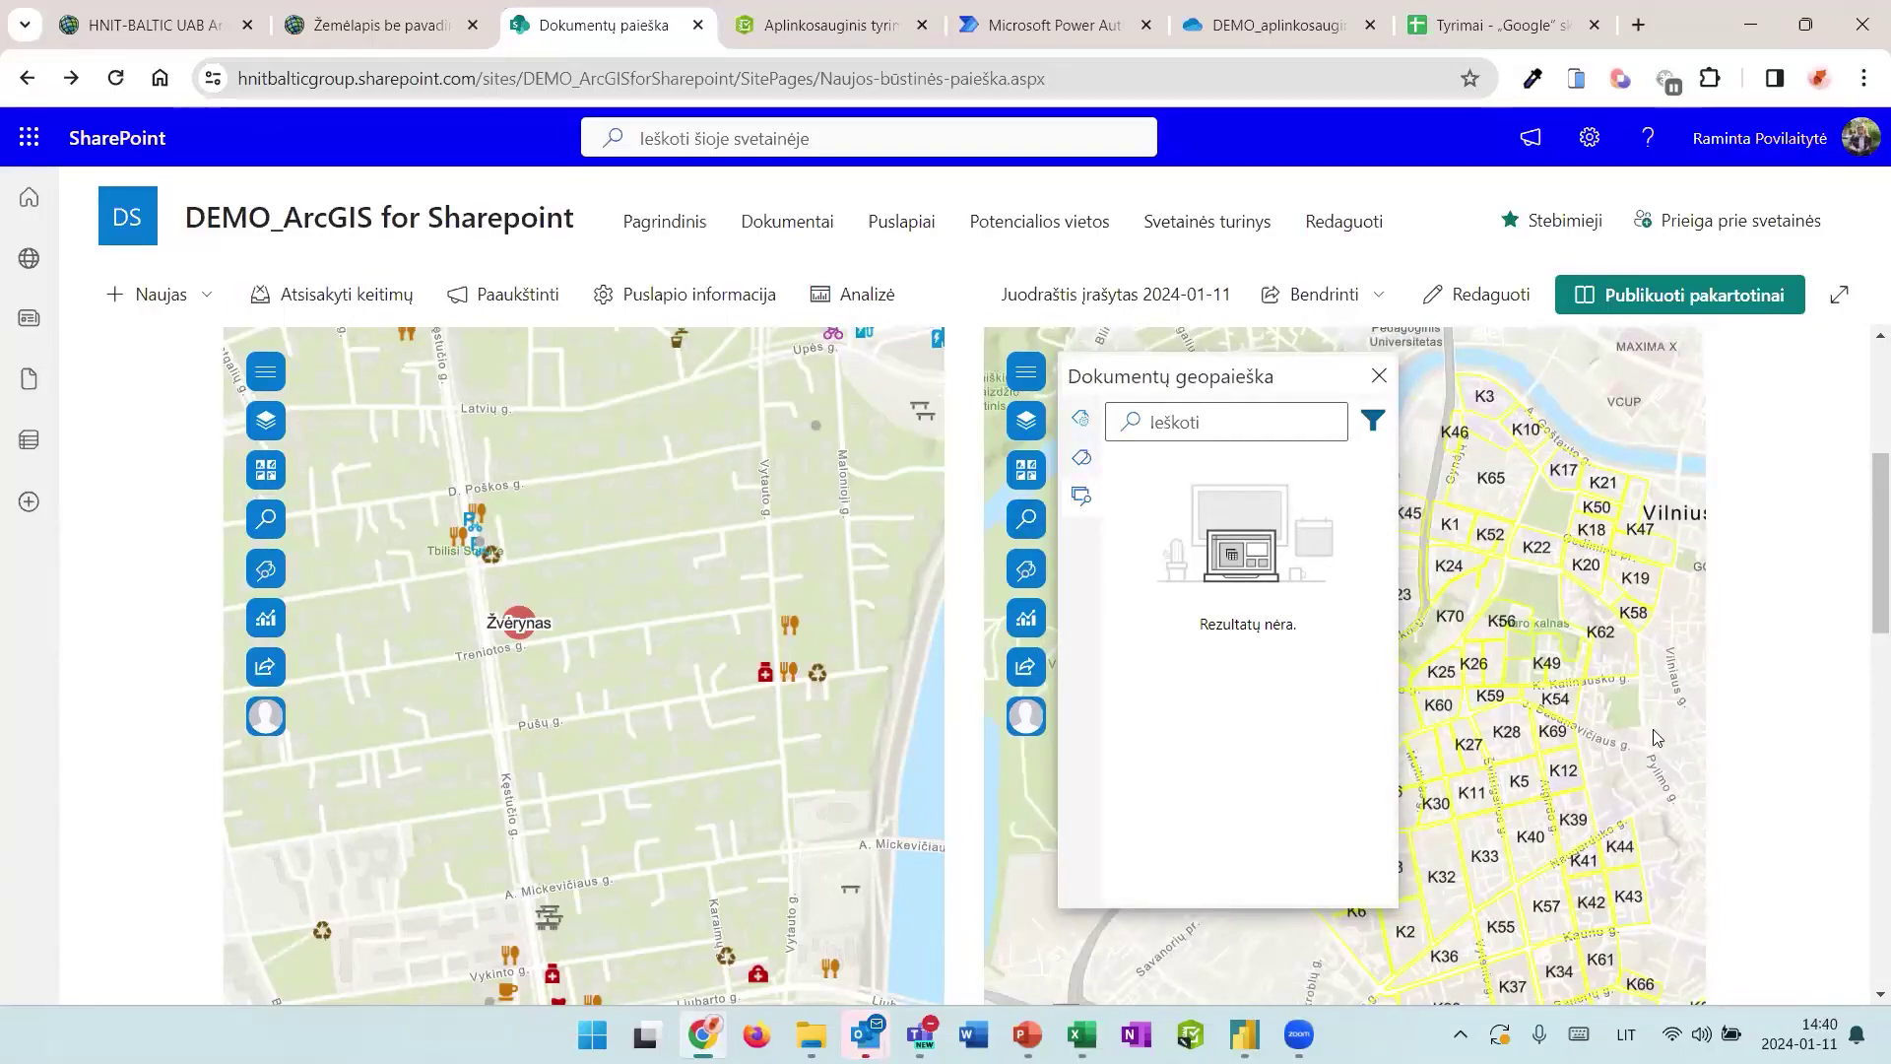
left_click(1542, 555)
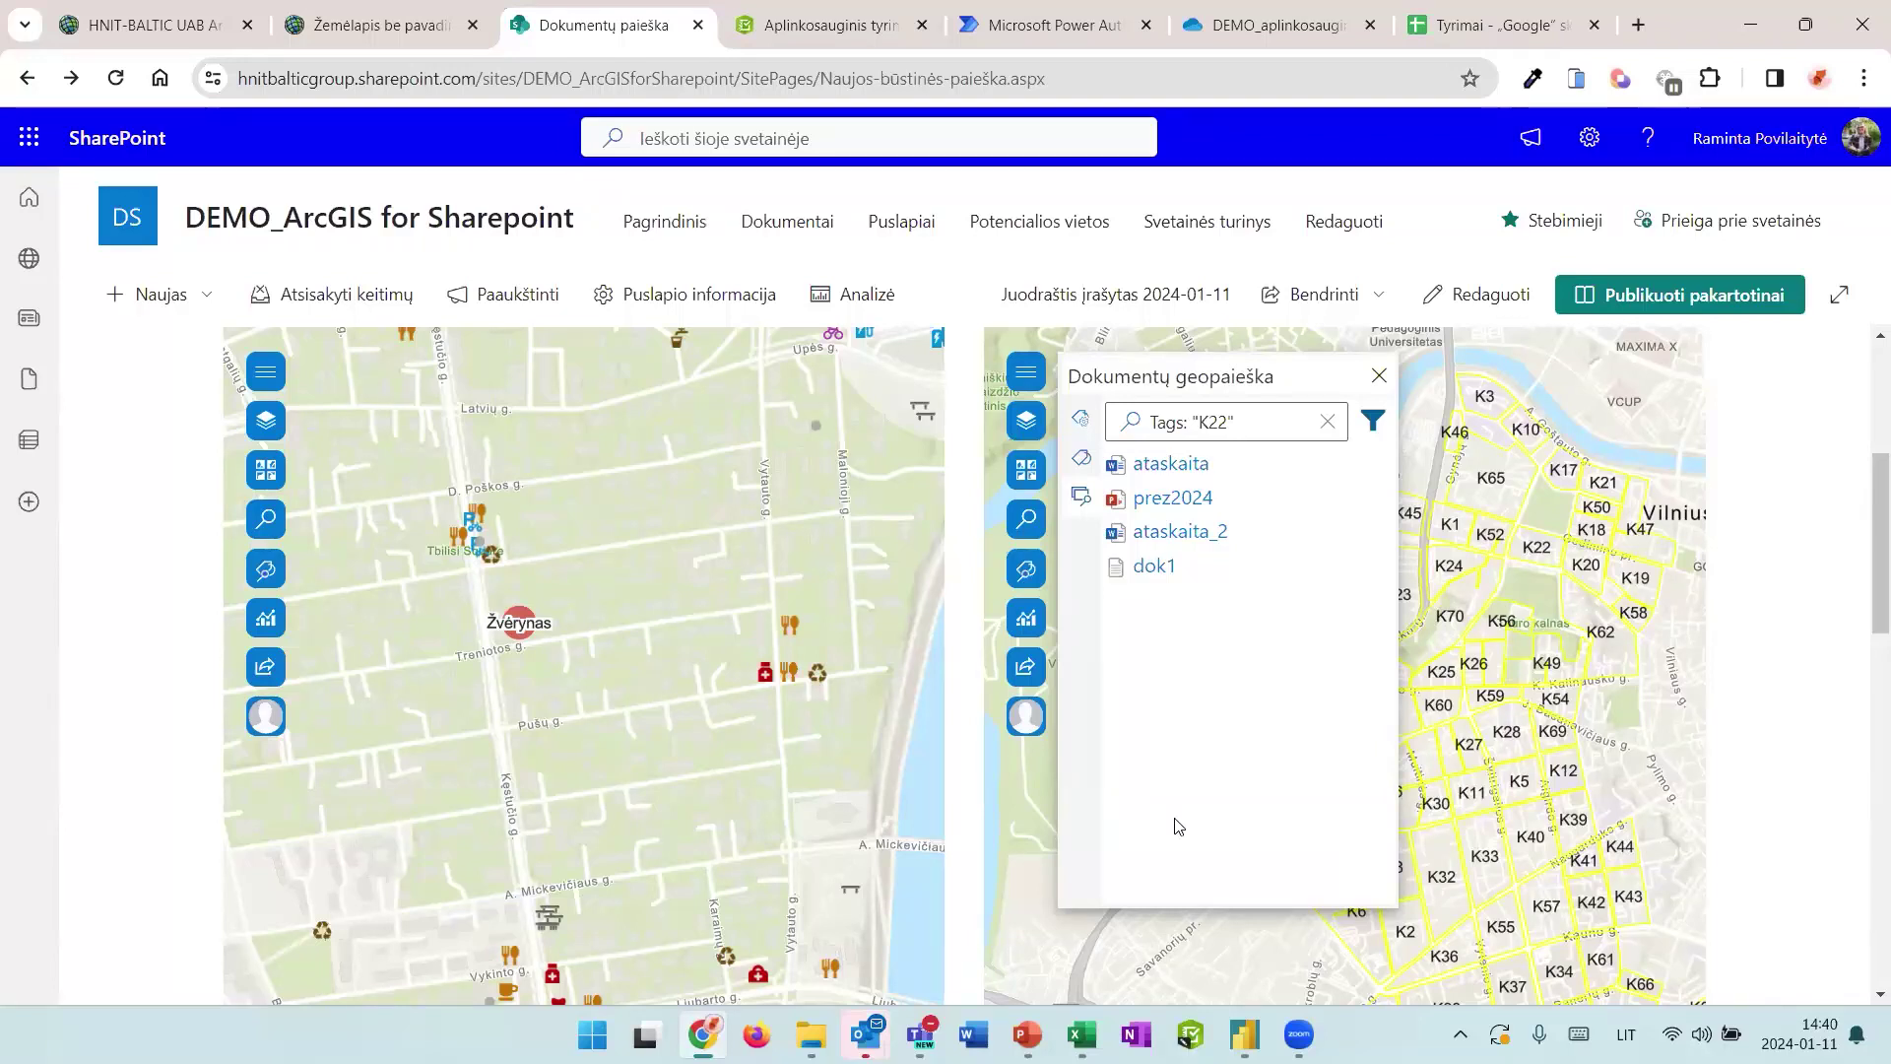
Bring the PowerPoint slide show back to the front and advance one slide
mouse_move(1027, 1035)
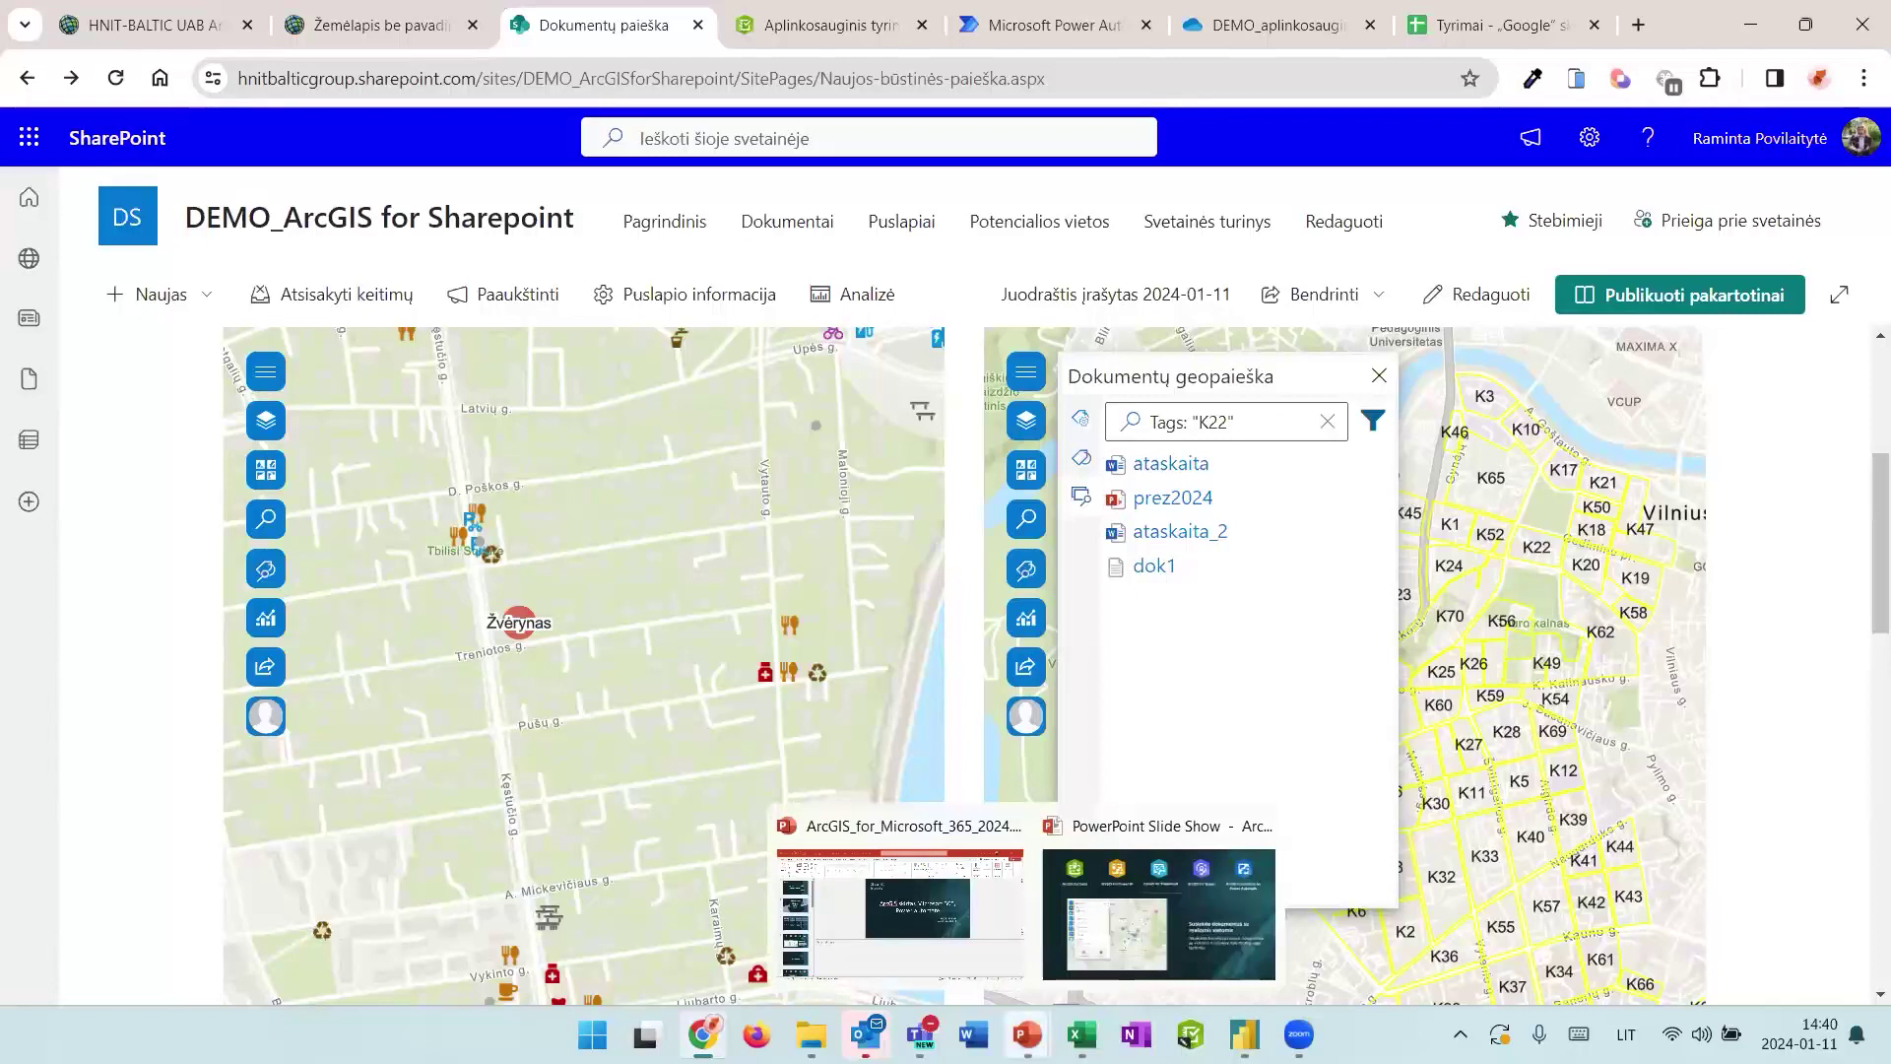
left_click(1105, 954)
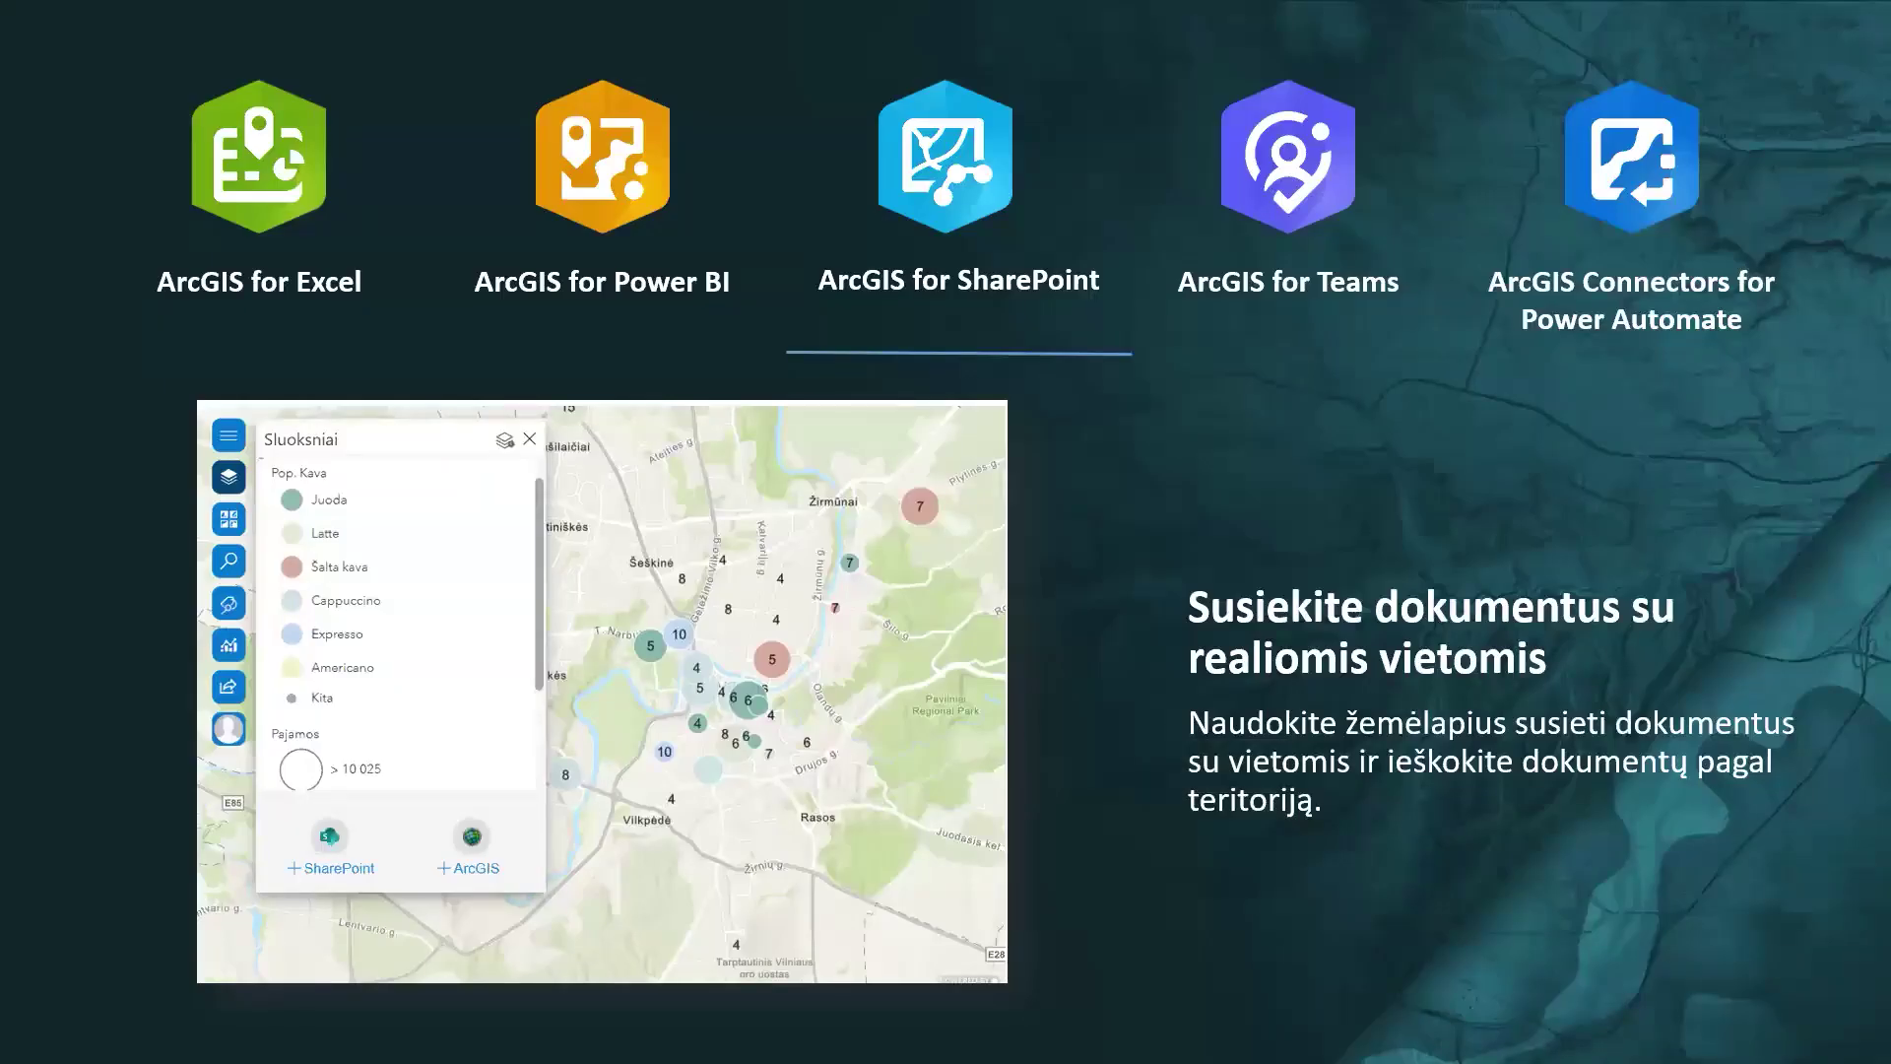
key("Right")
key("Right")
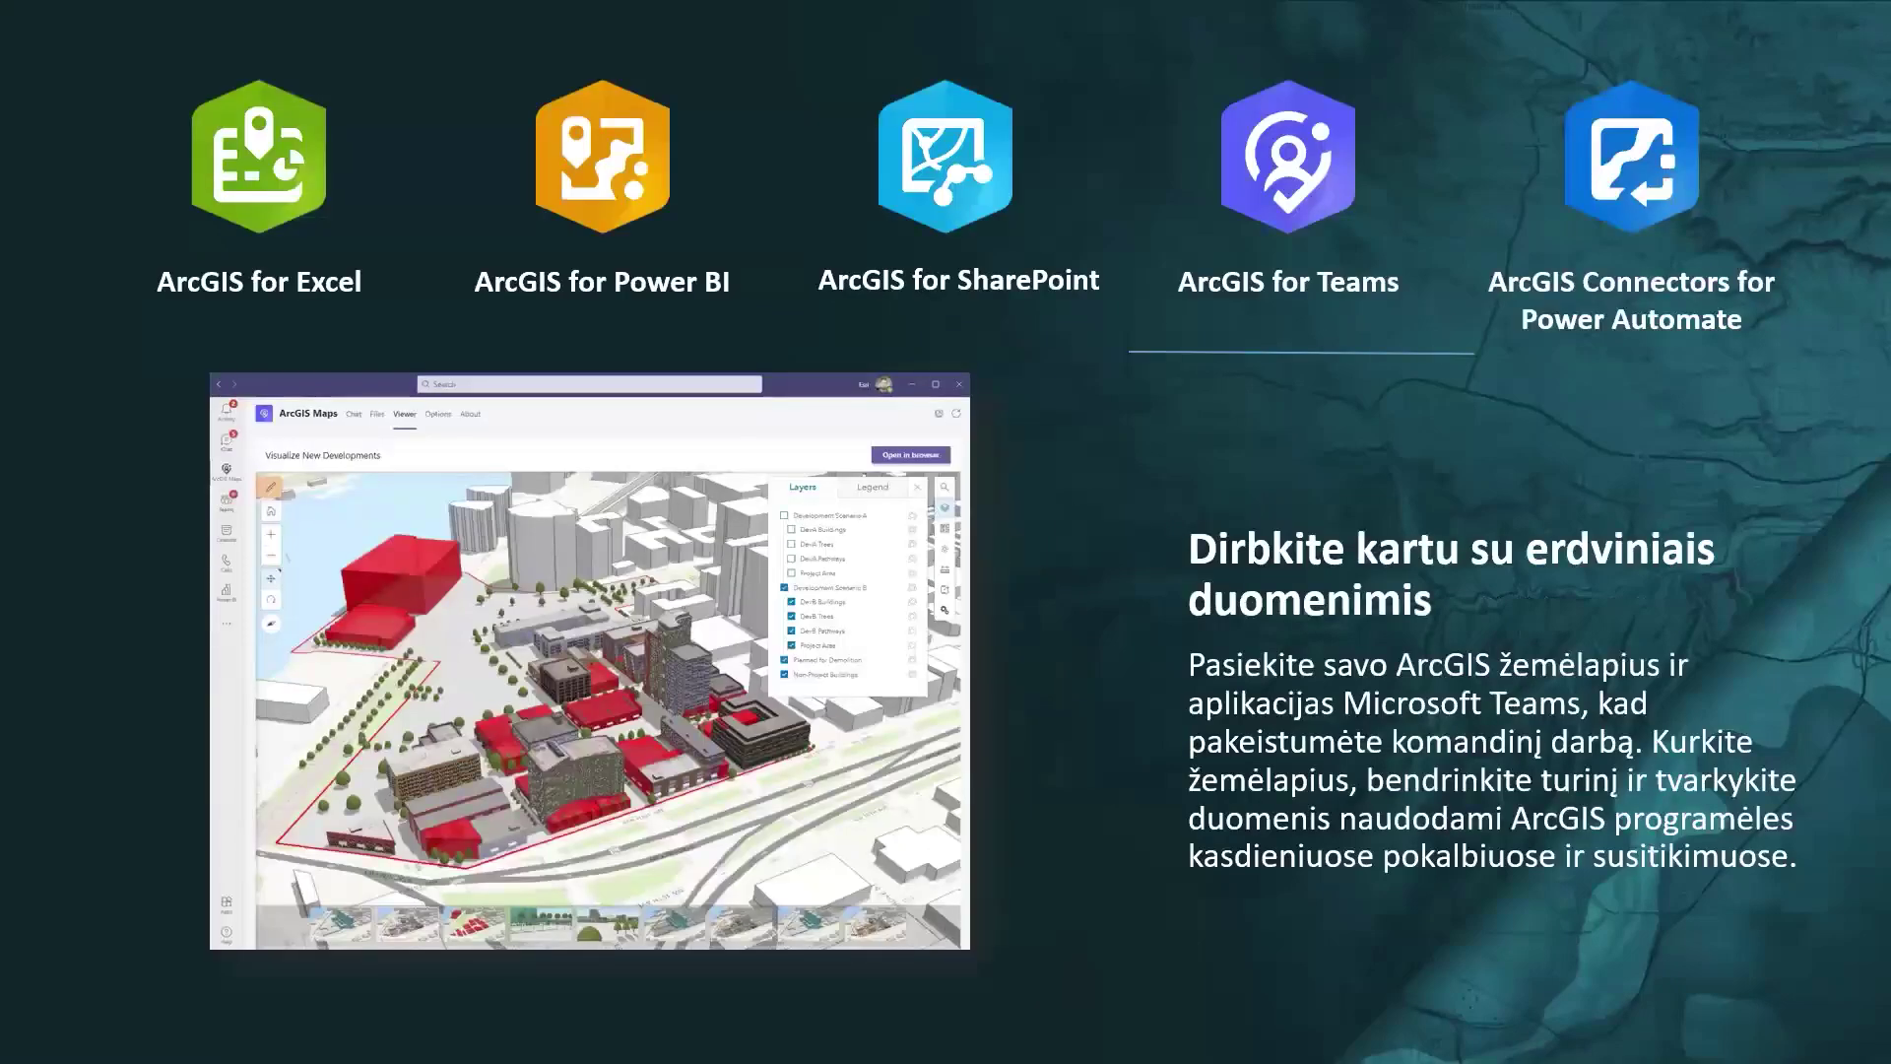